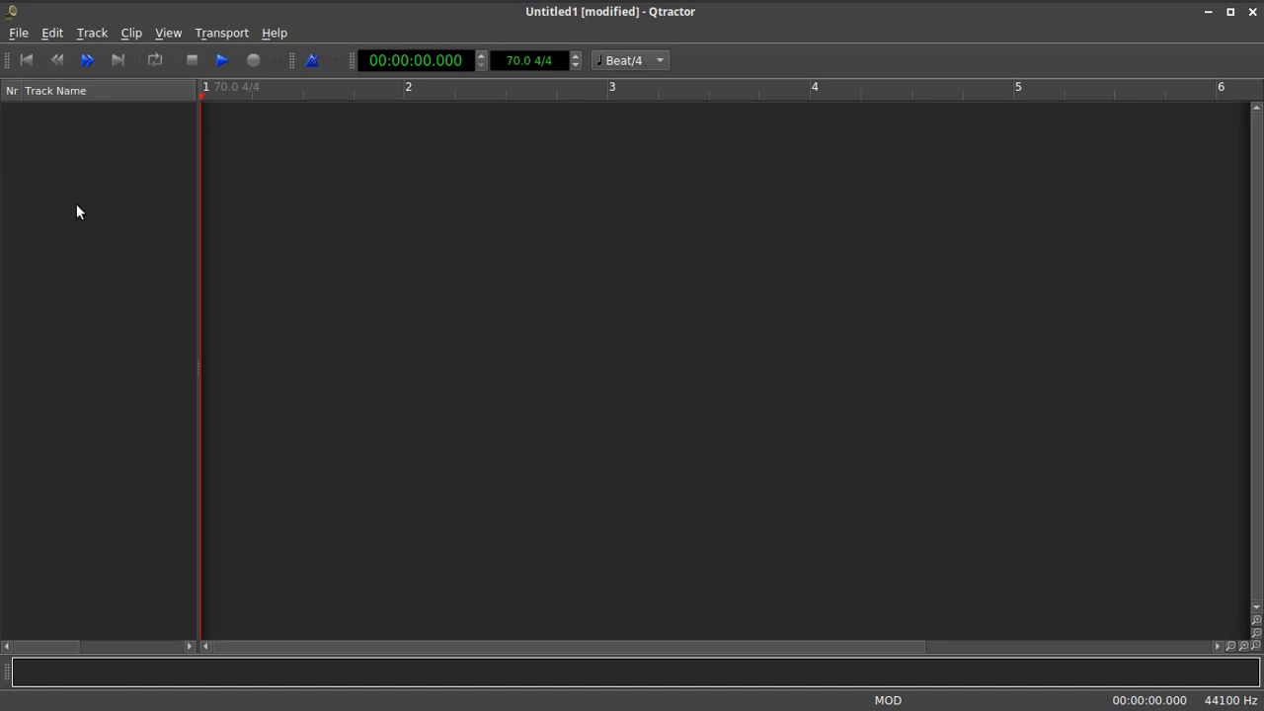
Import Ruins.mid from the Scoring Session folder as MIDI tracks.
left_click(52, 33)
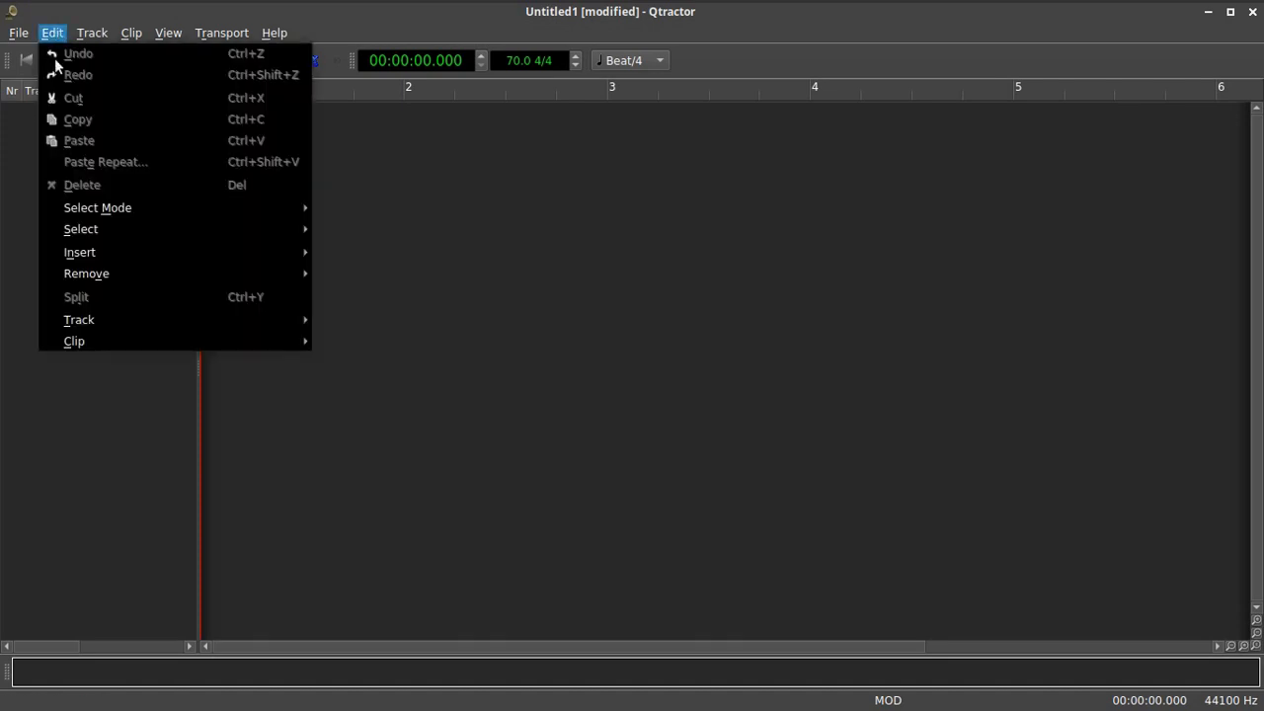
mouse_move(81, 323)
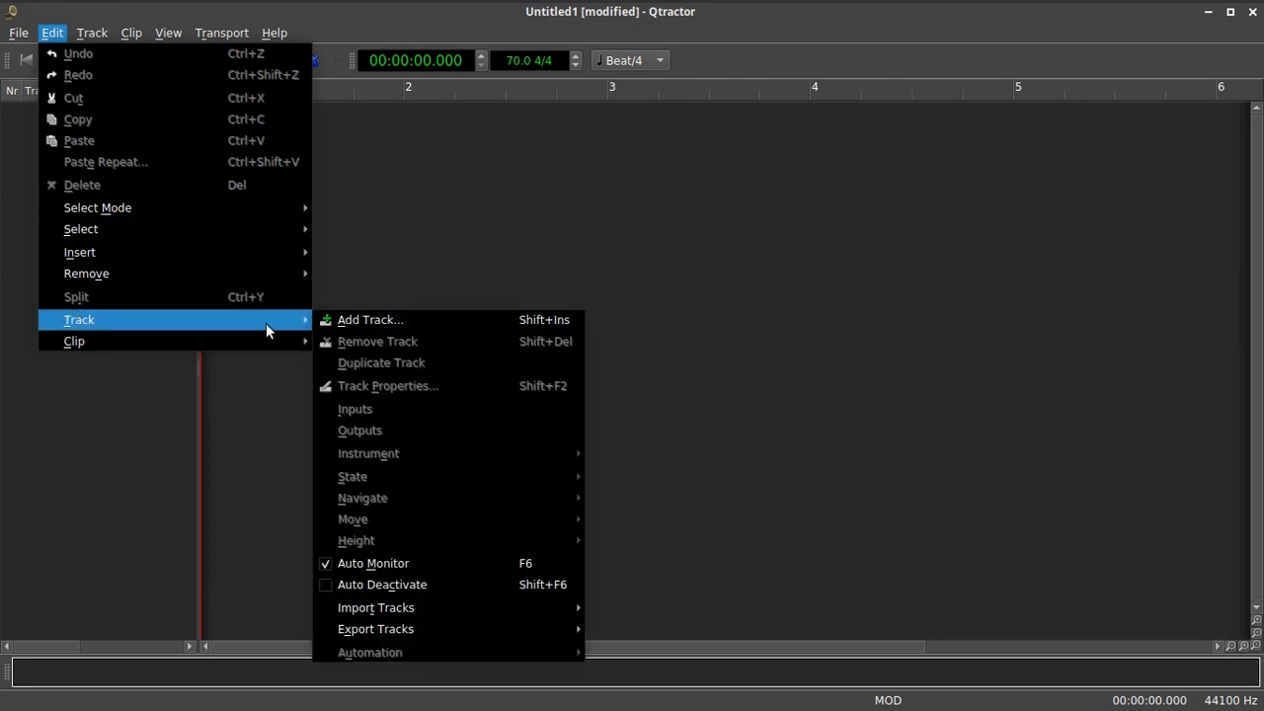
mouse_move(412, 609)
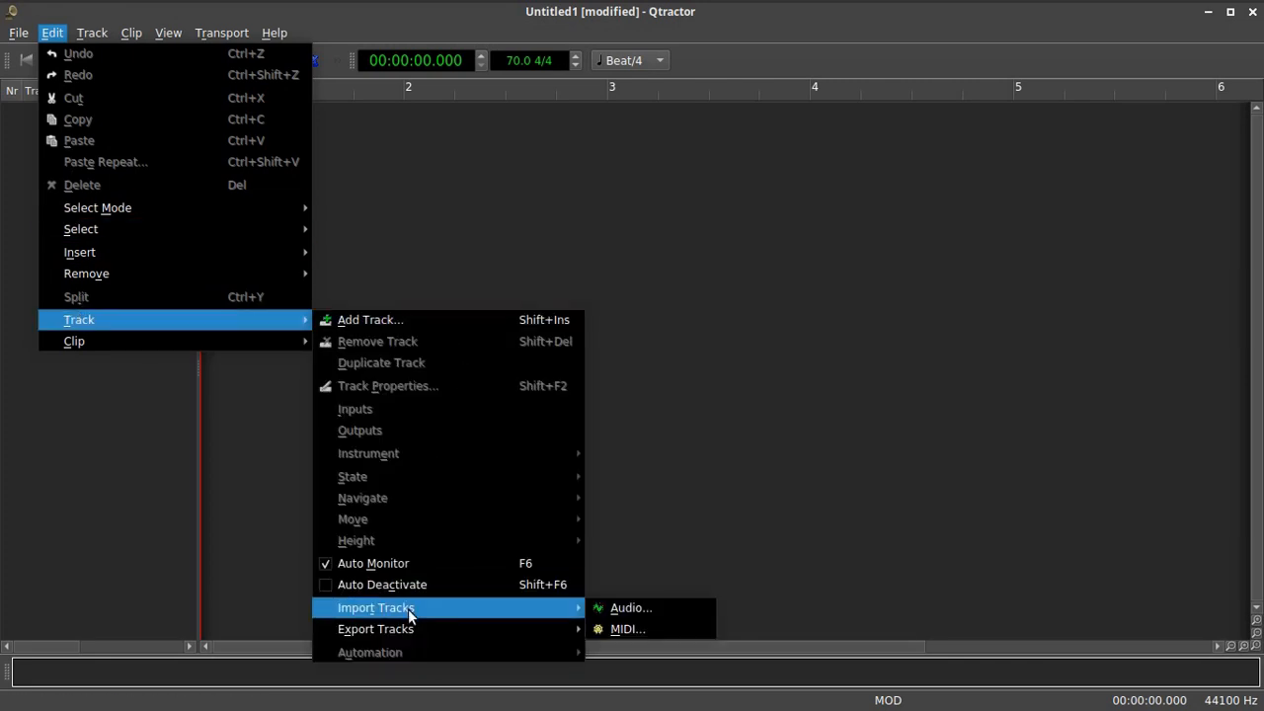
left_click(645, 628)
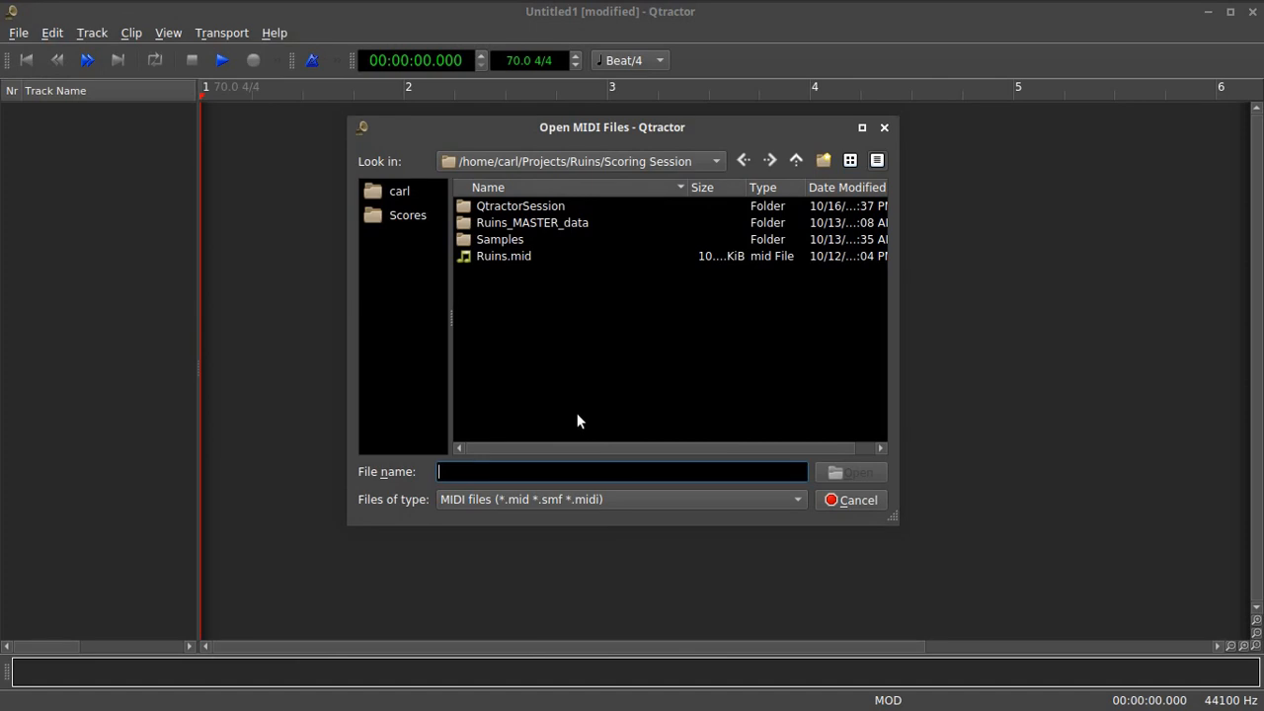
left_click(496, 253)
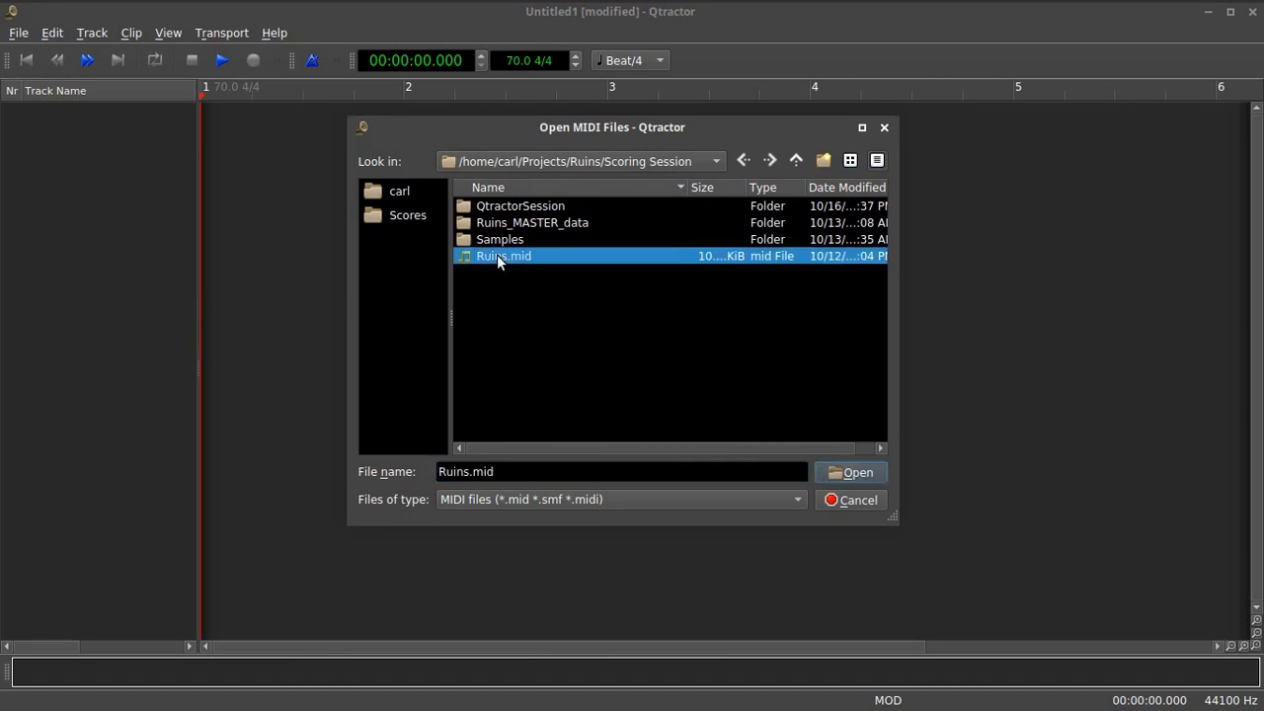
left_click(851, 461)
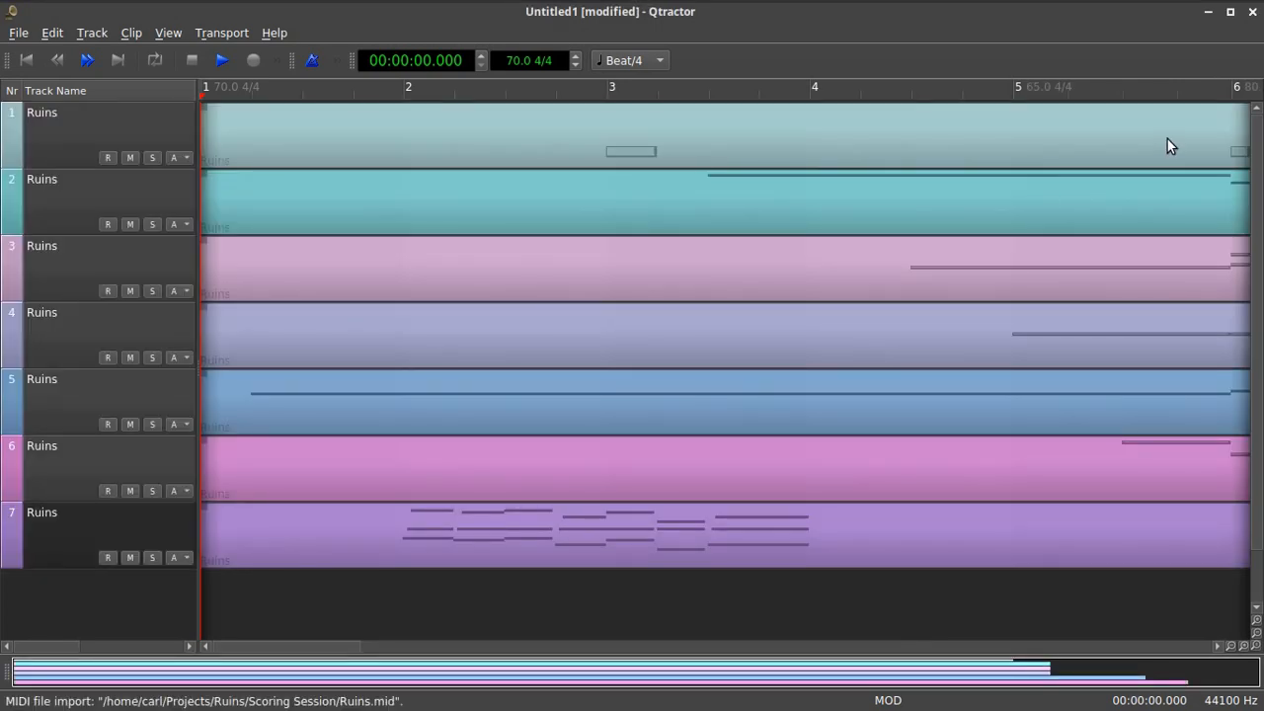
Remove the first Ruins track, the one holding only short, evenly spaced notes.
left_click(1243, 647)
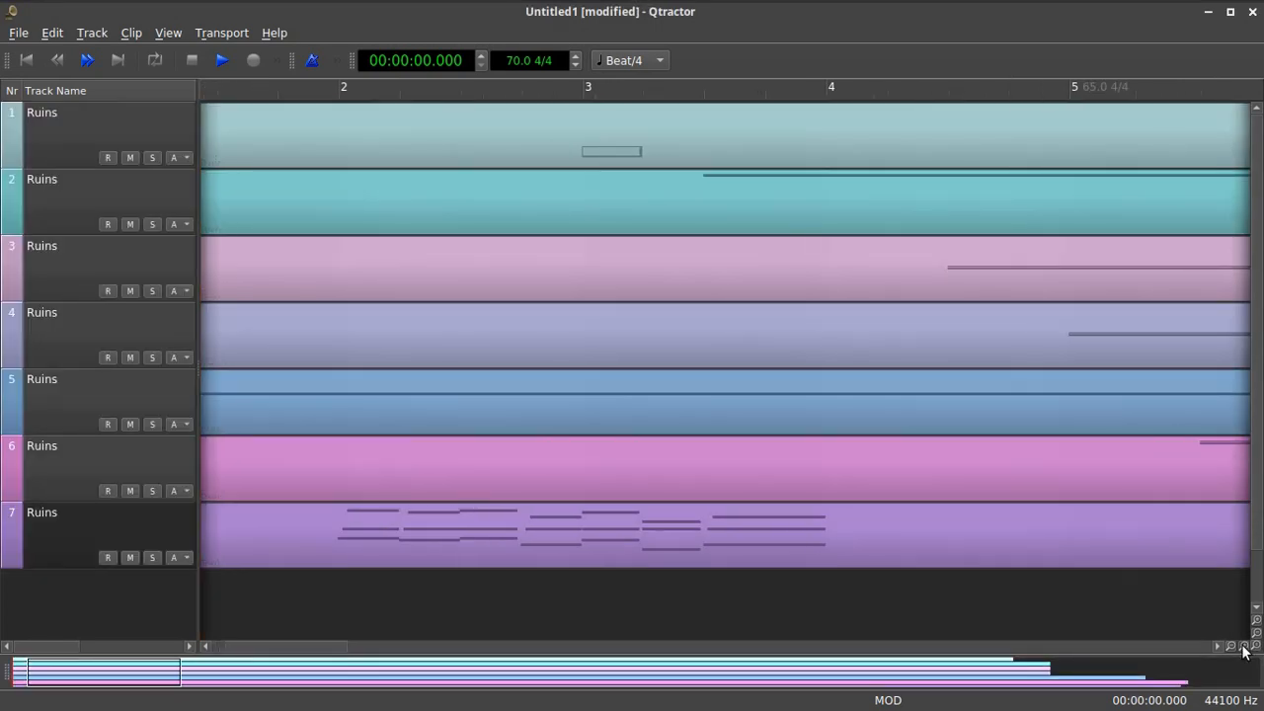
left_click(1230, 647)
left_click(1230, 646)
left_click(1230, 647)
left_click(1230, 647)
left_click(1230, 647)
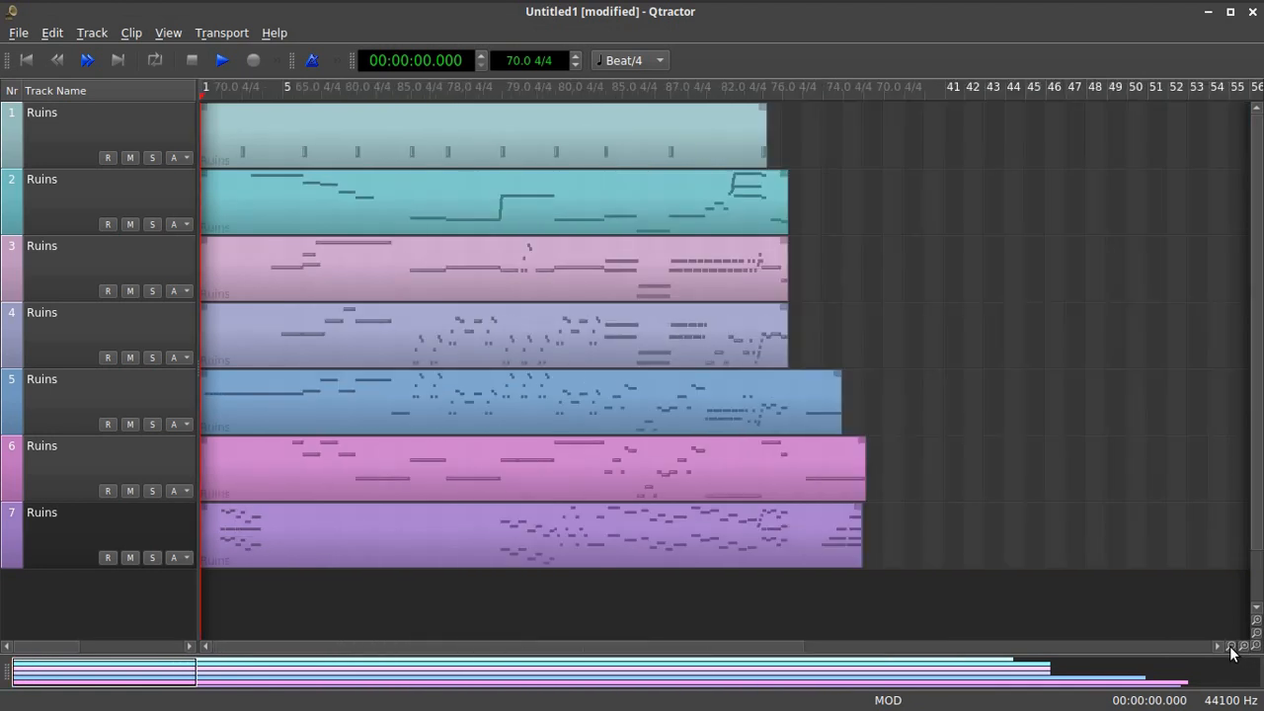
left_click(287, 163)
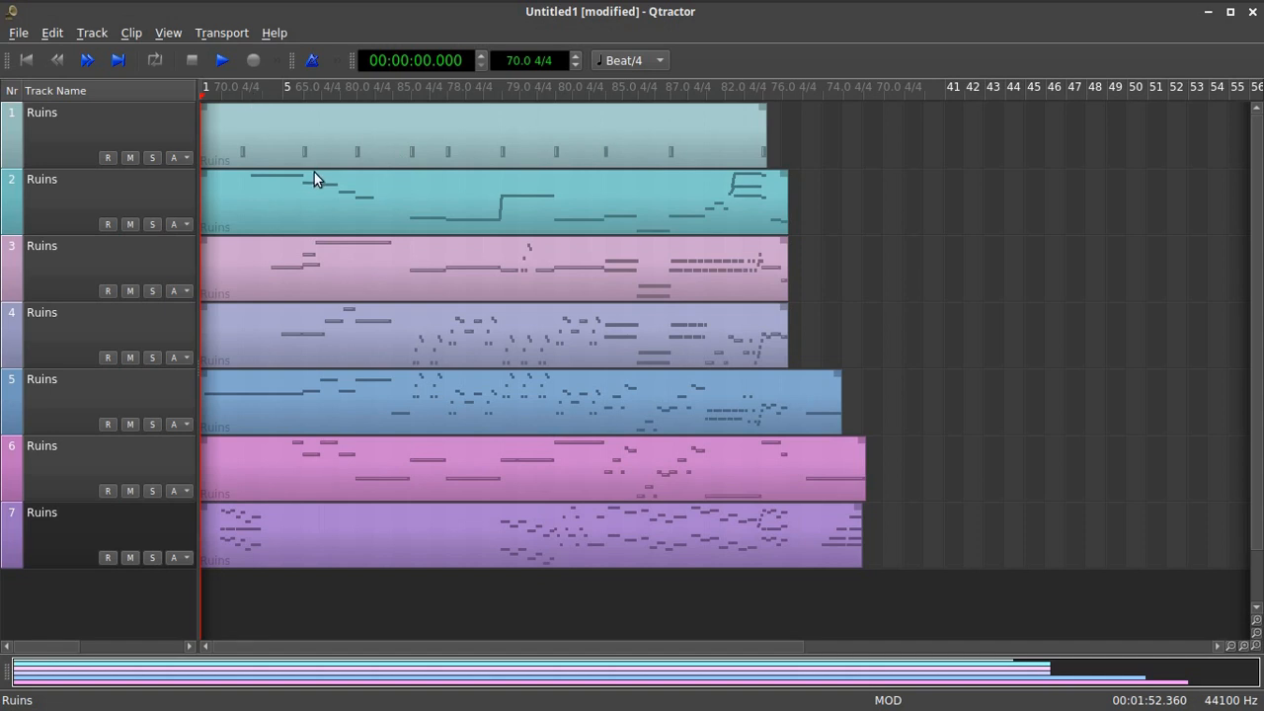
left_click(130, 126)
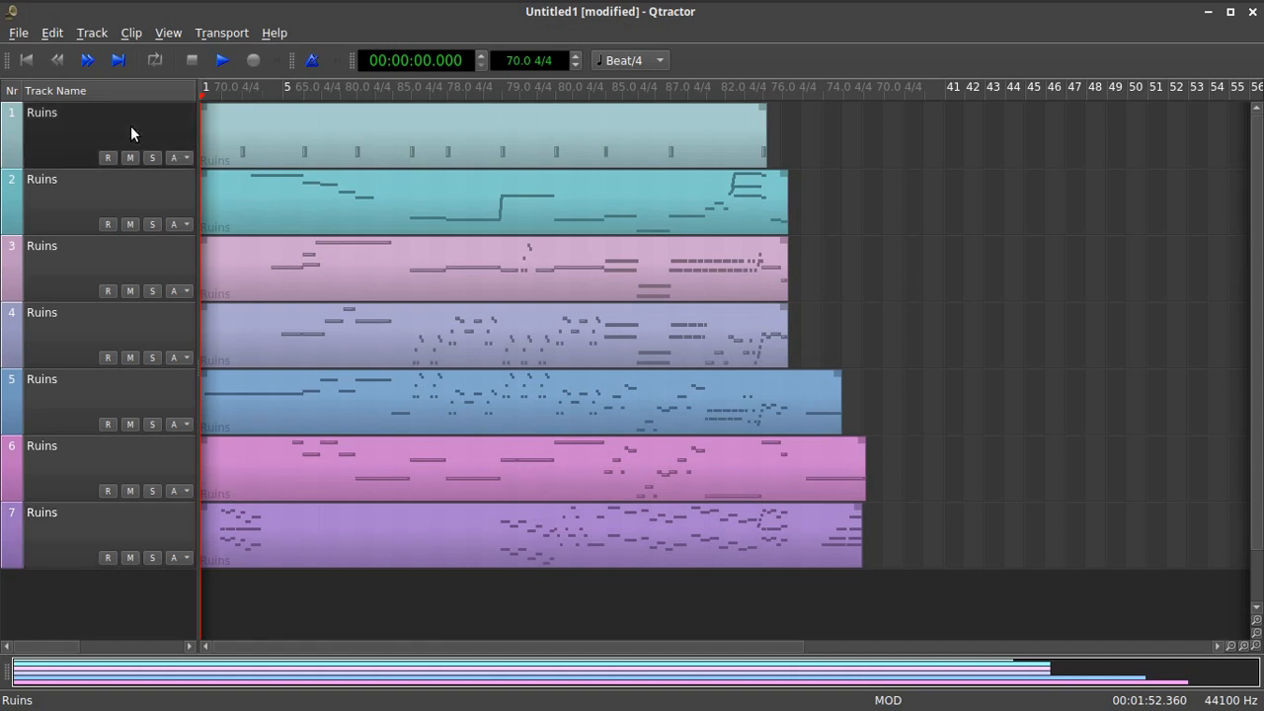
right_click(130, 125)
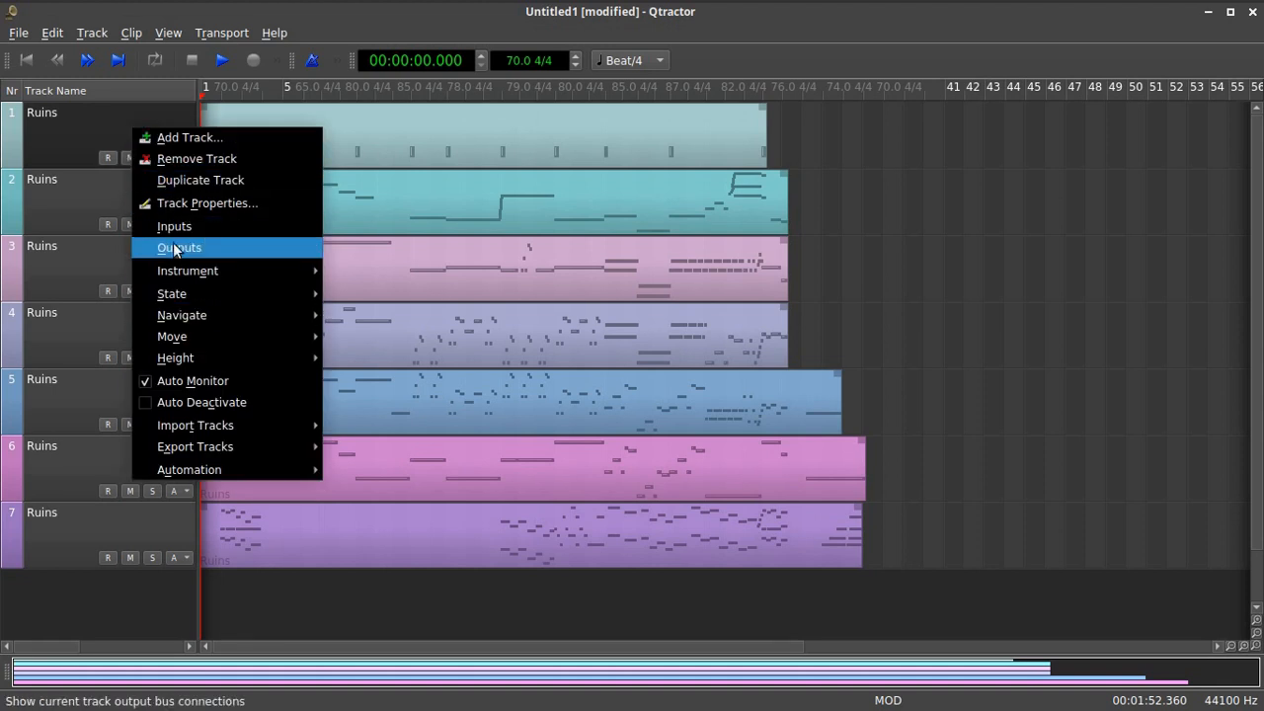
left_click(186, 162)
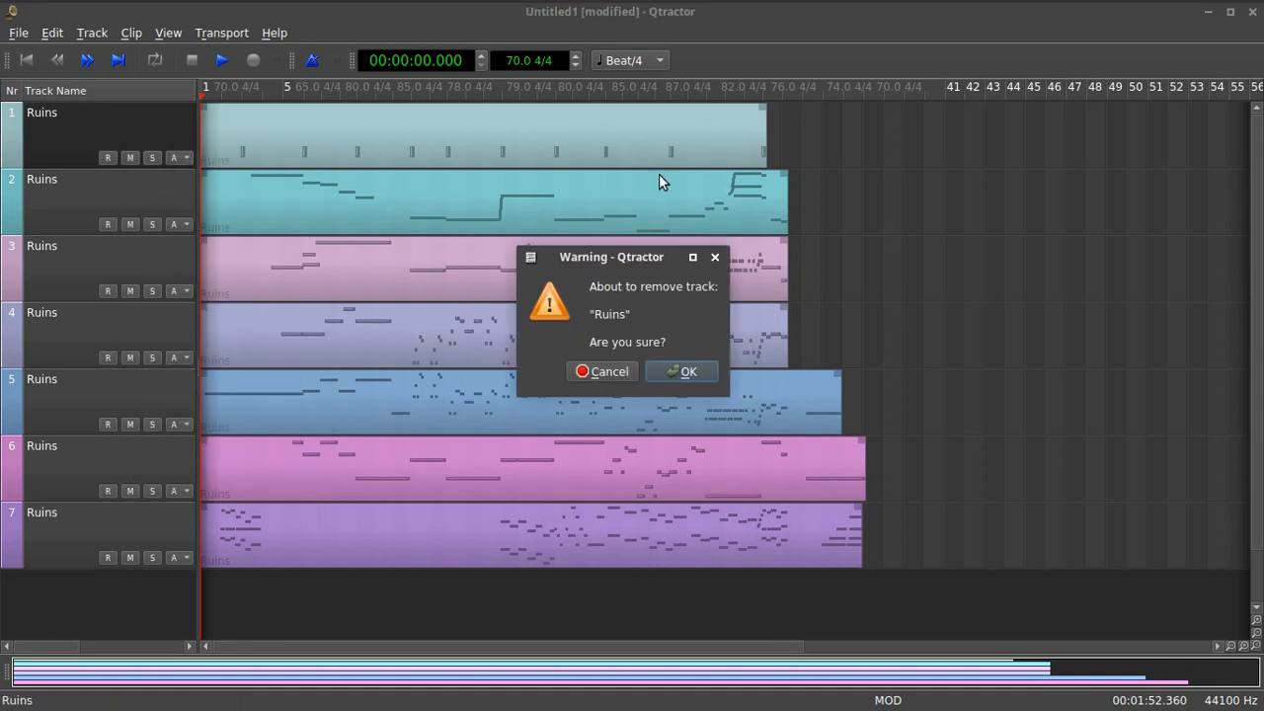
left_click(685, 372)
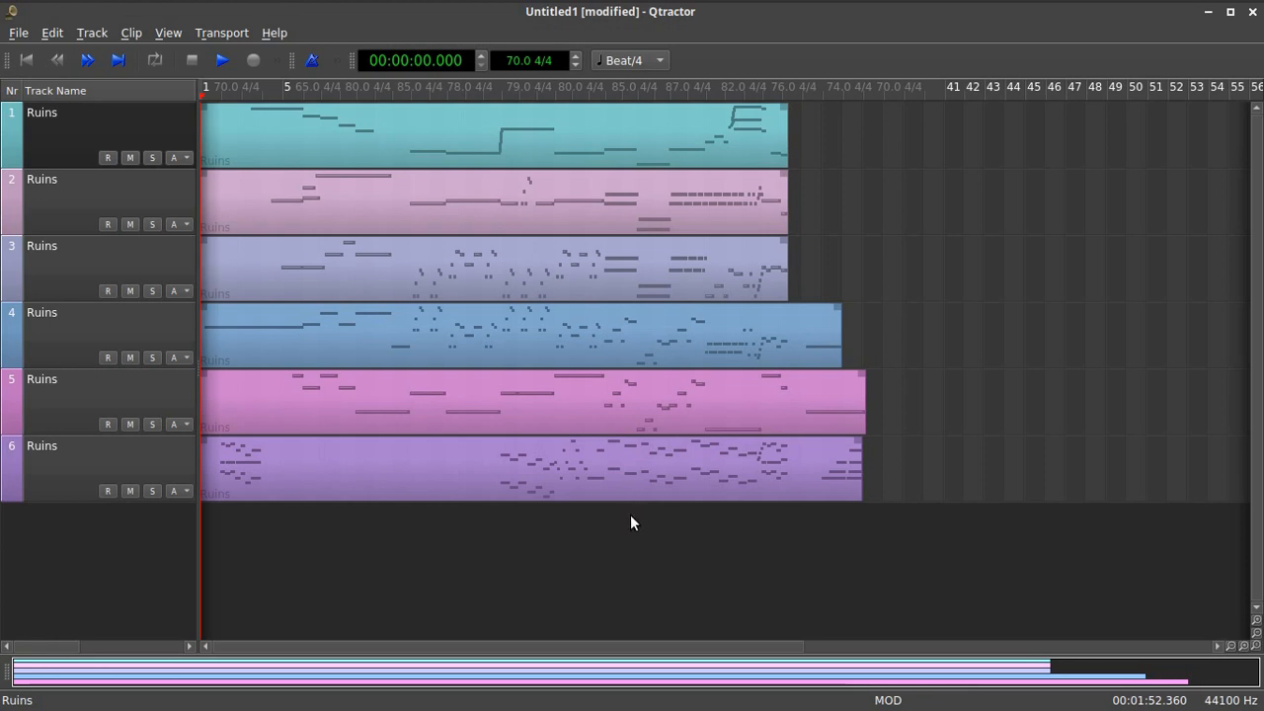
Launch xjadeo and open the video RuinsFinalCut0001-2749.mp4 from the Projects/Ruins/Scoring Session folder.
mouse_move(443, 705)
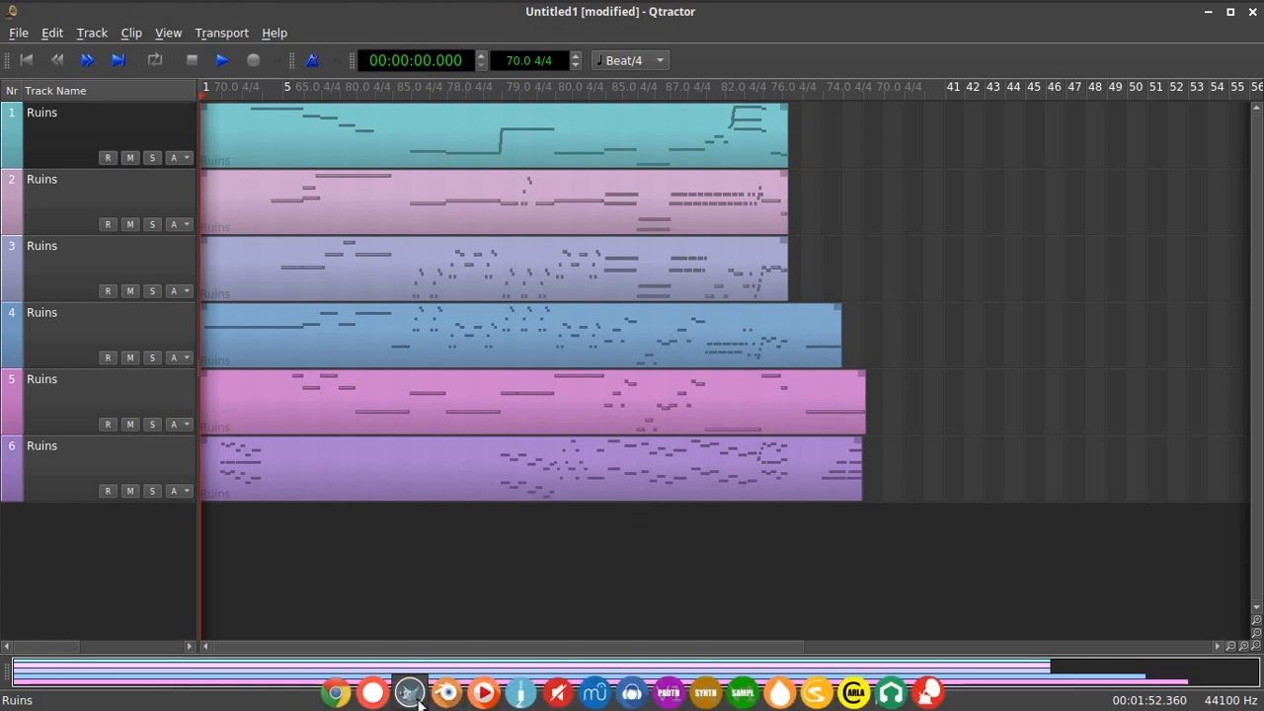
left_click(483, 695)
right_click(379, 145)
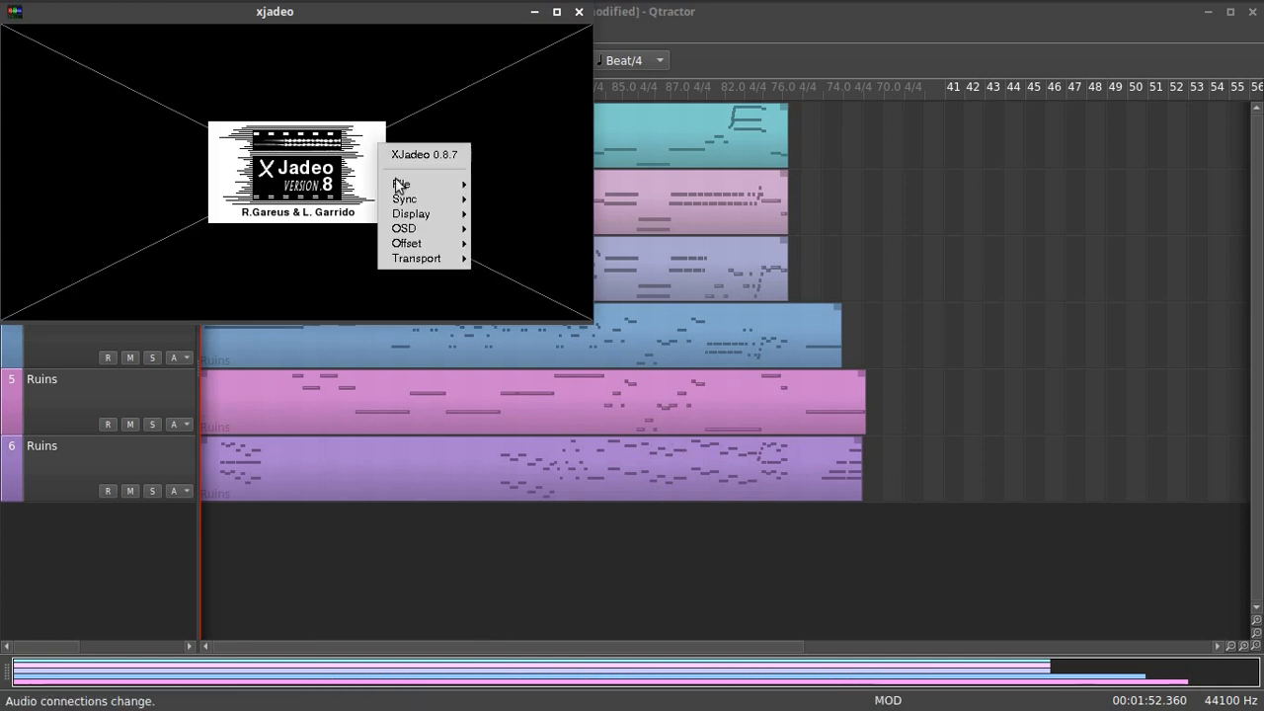
mouse_move(401, 183)
left_click(493, 188)
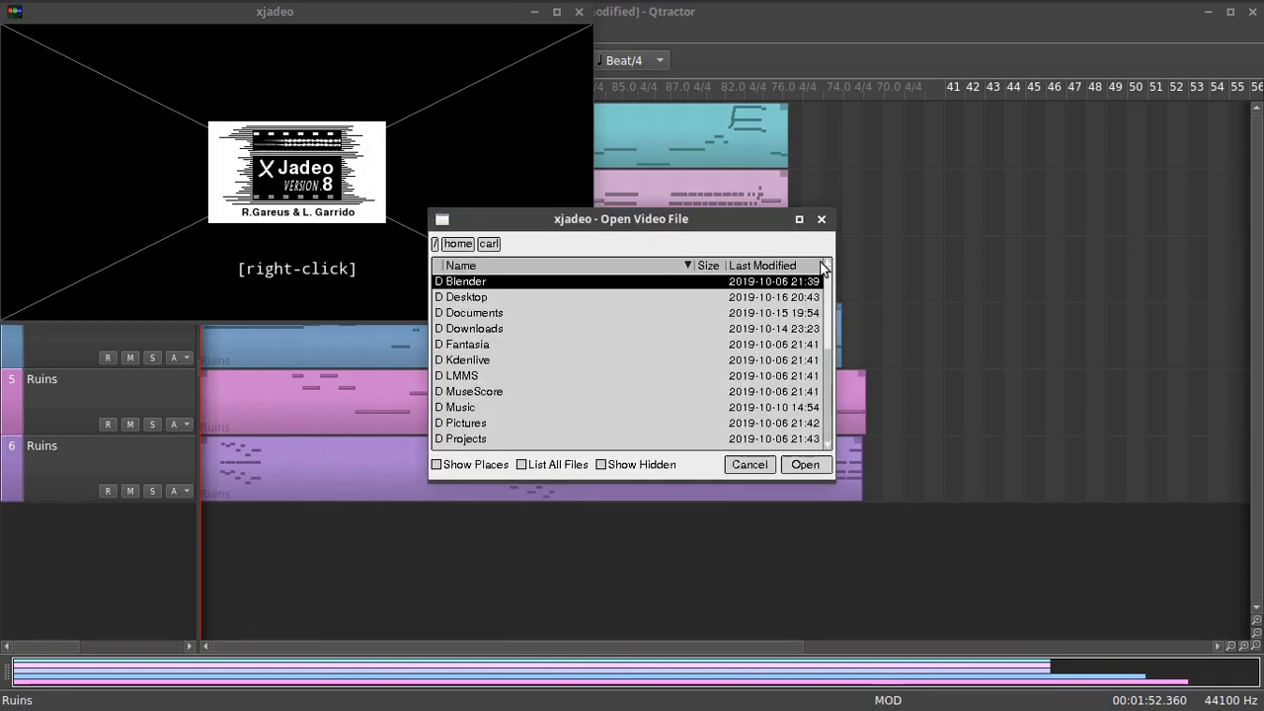
scroll(568, 373, "down", 2)
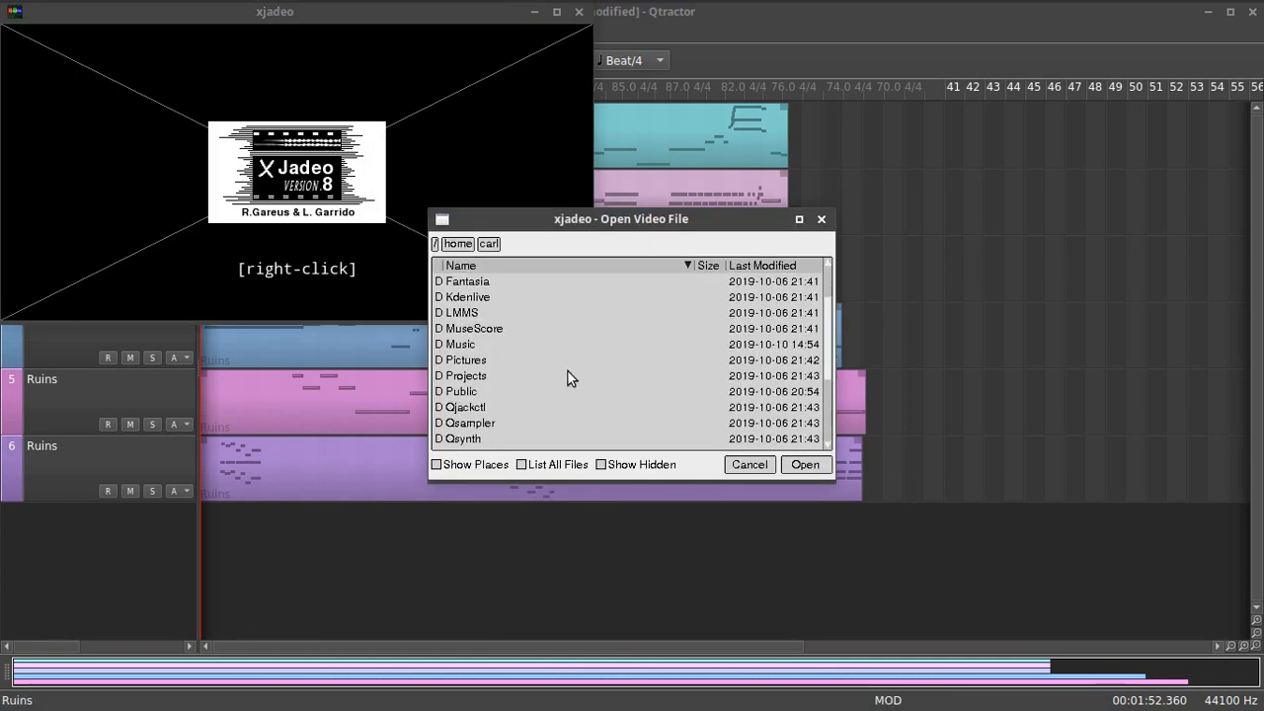
double_click(467, 375)
left_click(485, 330)
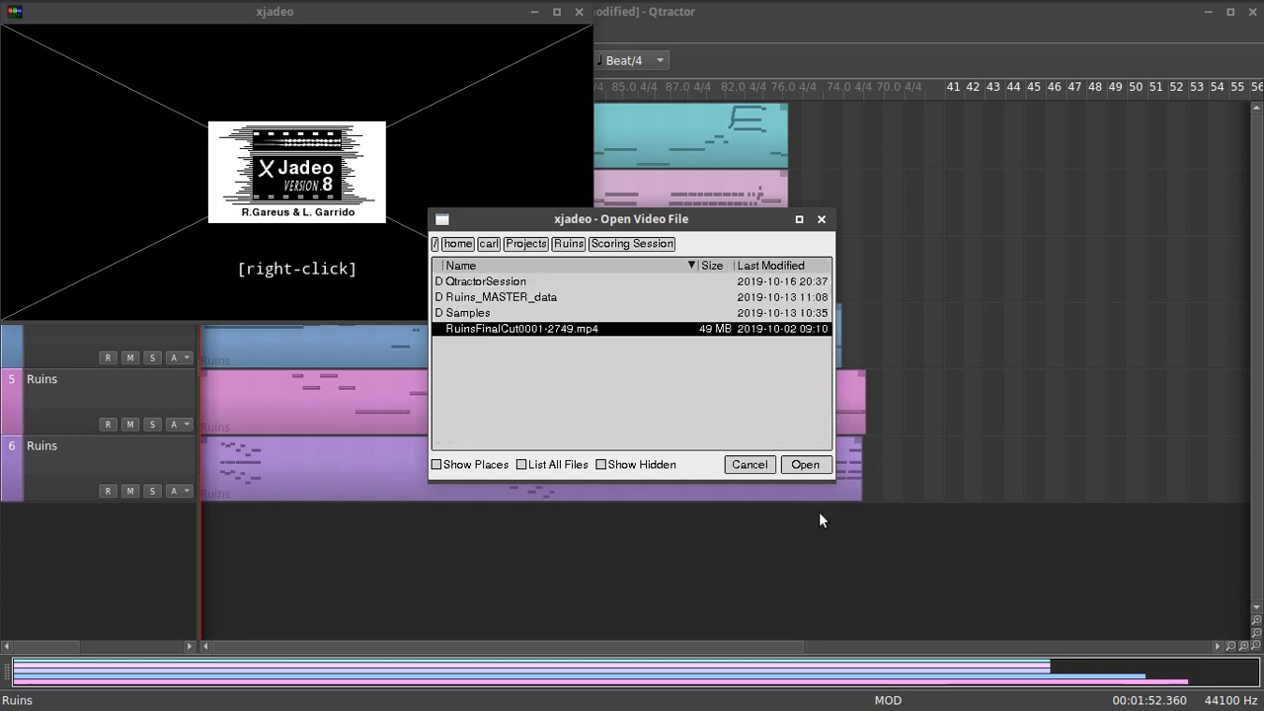
left_click(800, 462)
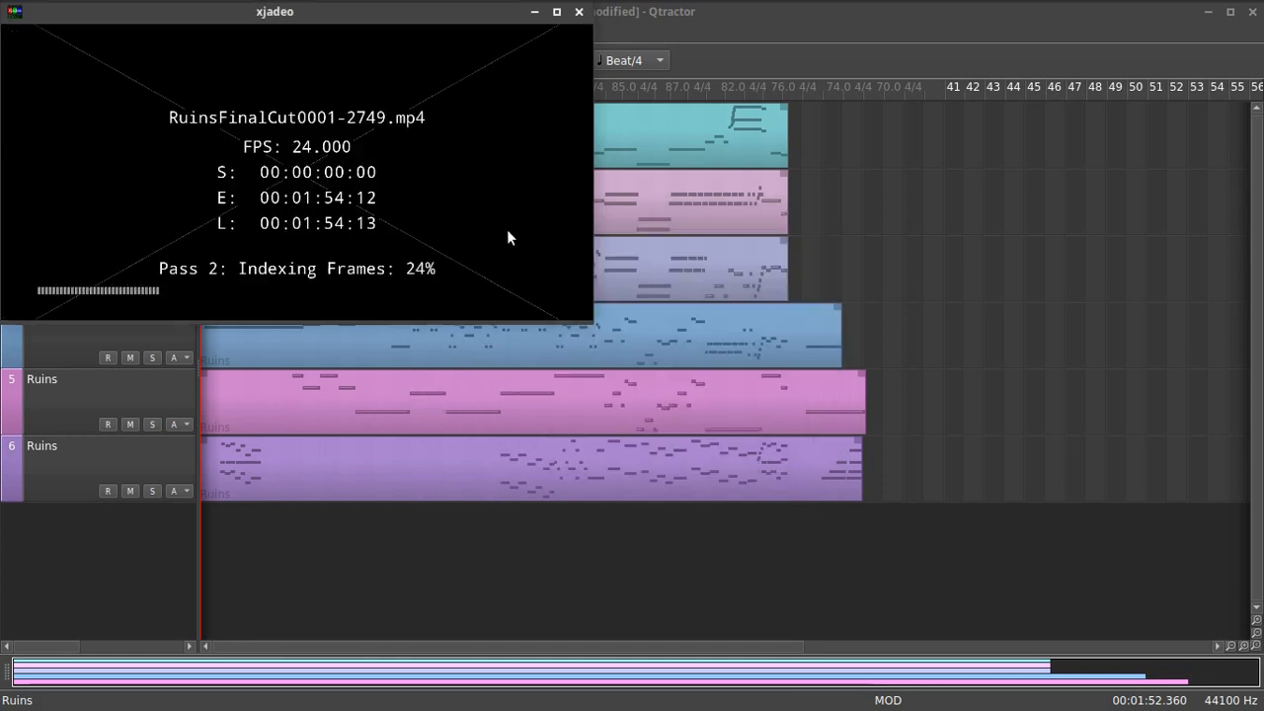
Set the xjadeo video window to stay on top and move it over the ends of the upper track clips.
left_click(450, 179)
mouse_move(237, 3)
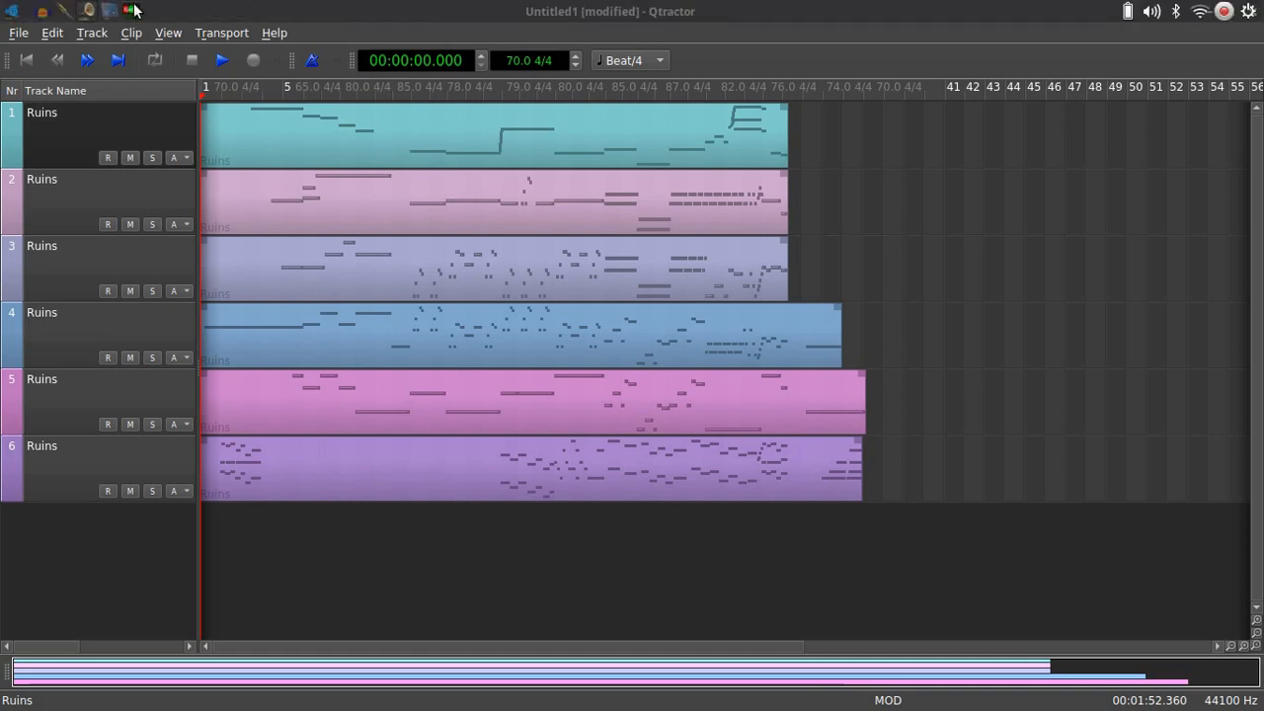
left_click(138, 10)
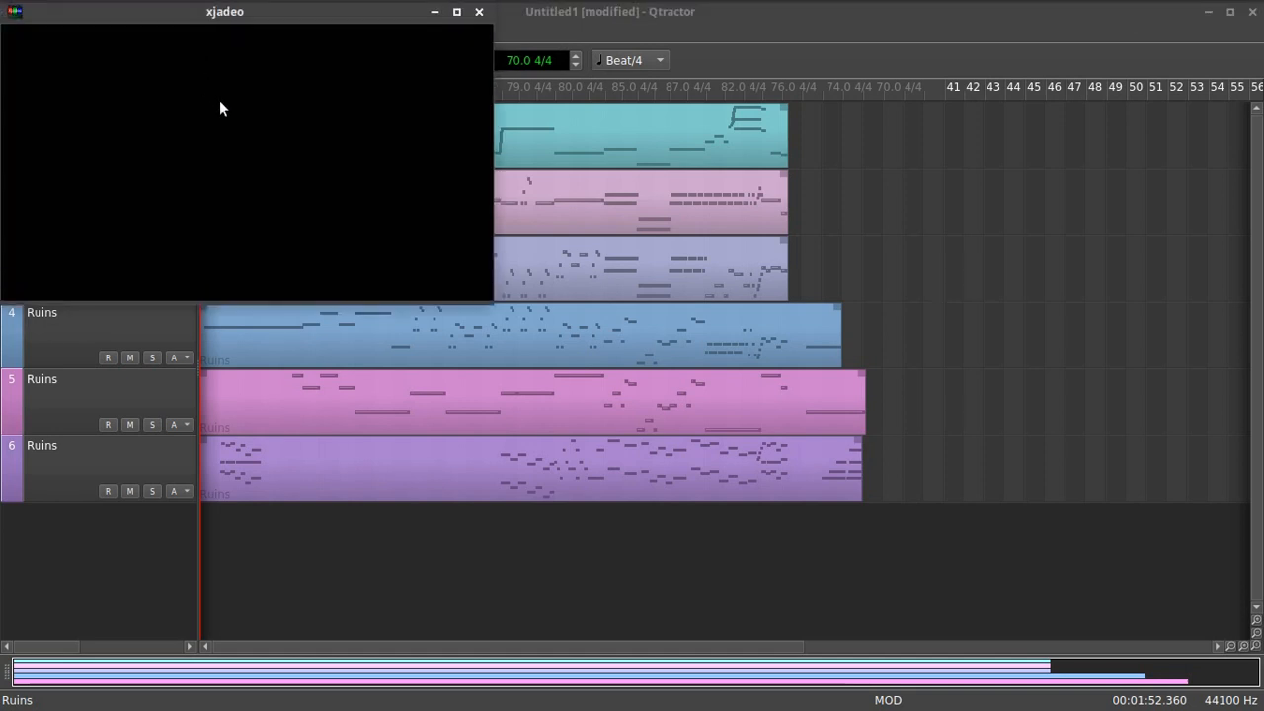
right_click(219, 101)
mouse_move(278, 182)
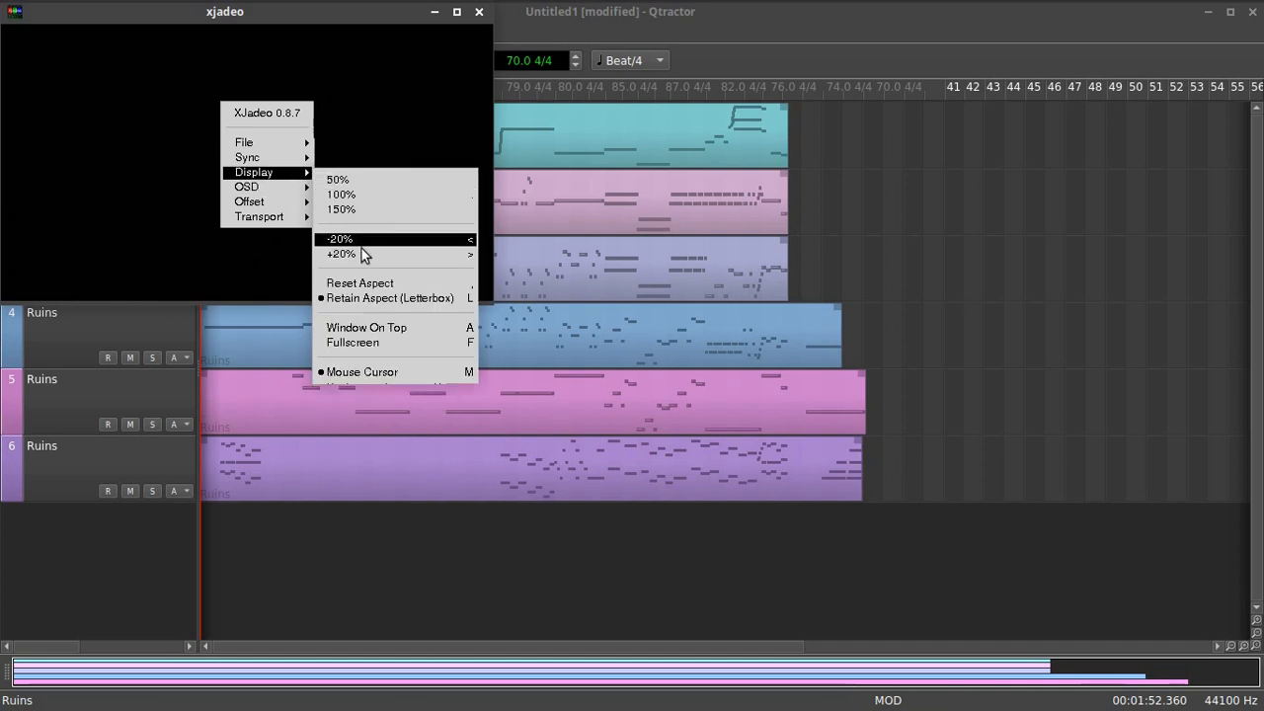
left_click(366, 327)
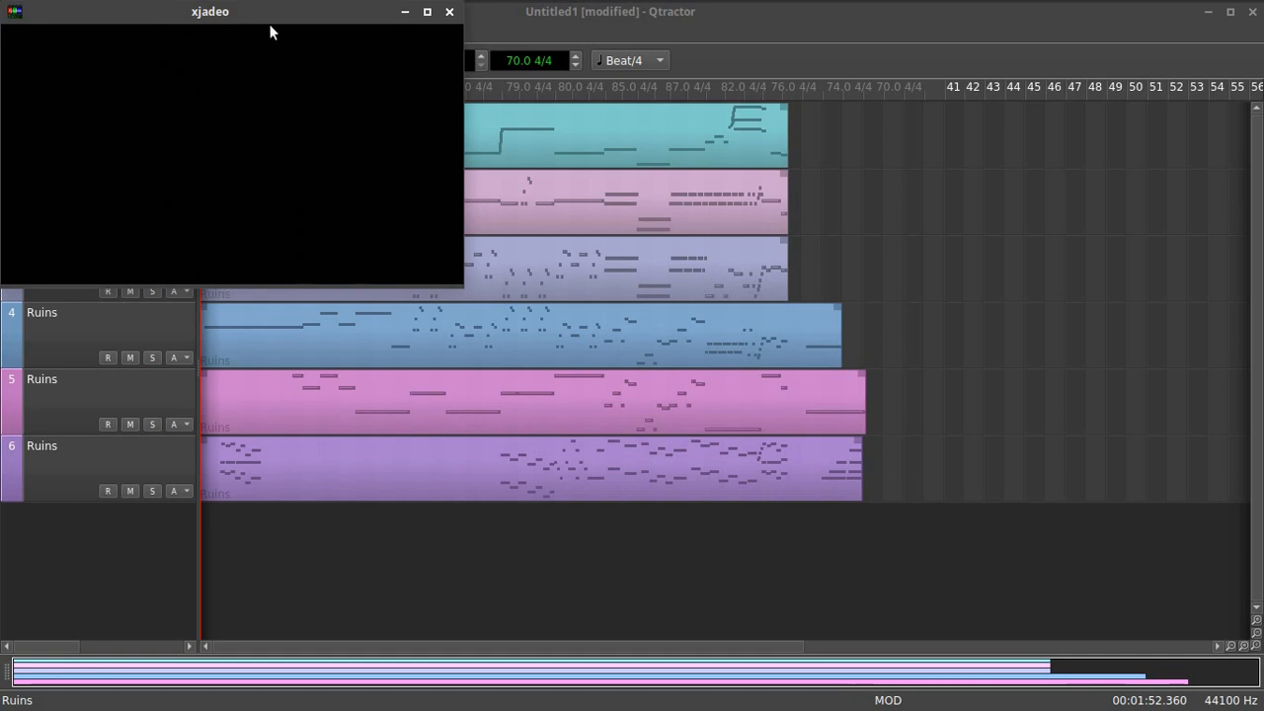
left_click_drag(403, 17, 907, 112)
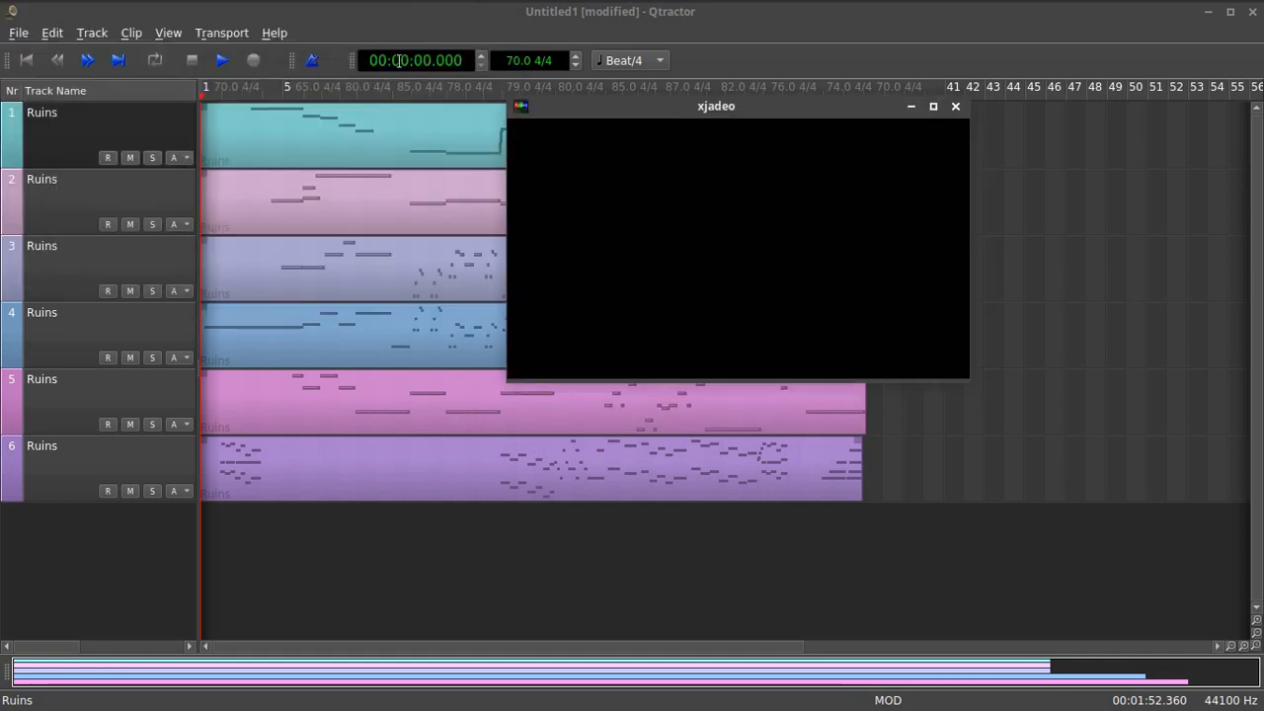
Play the session in Qtractor to check the video sync, then stop and return the playhead to the start.
left_click(222, 63)
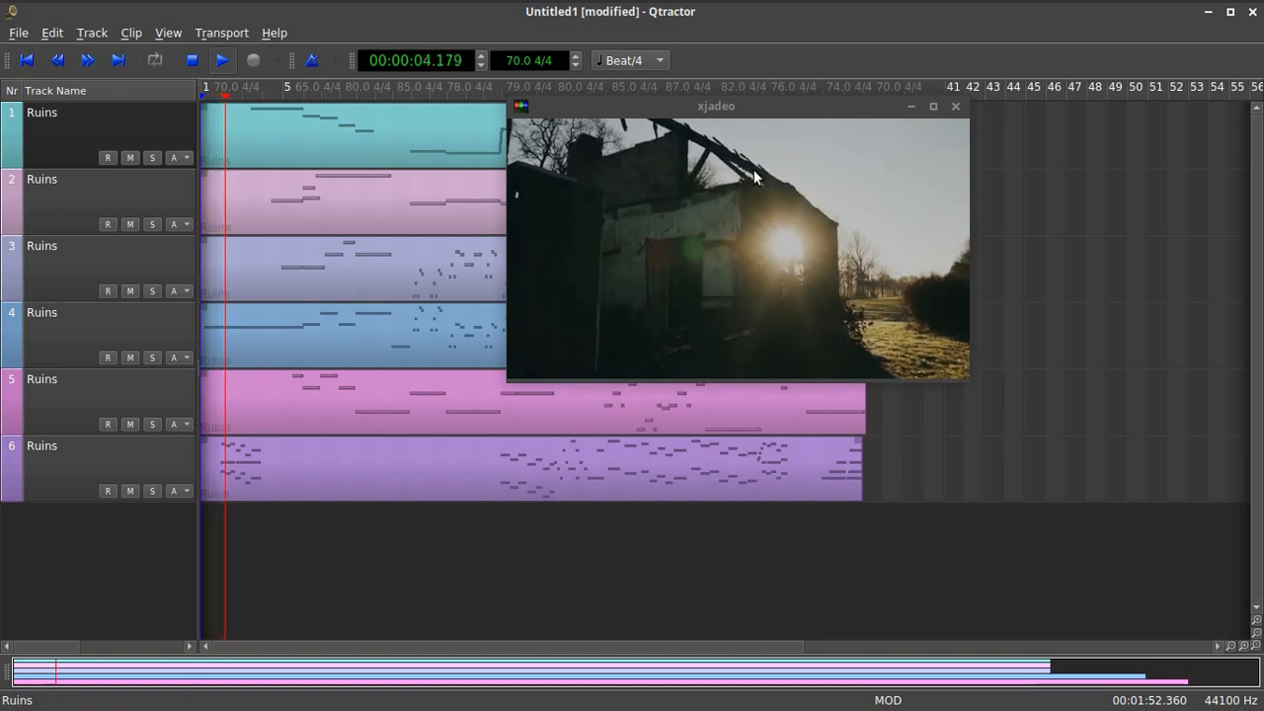
left_click_drag(790, 113, 781, 155)
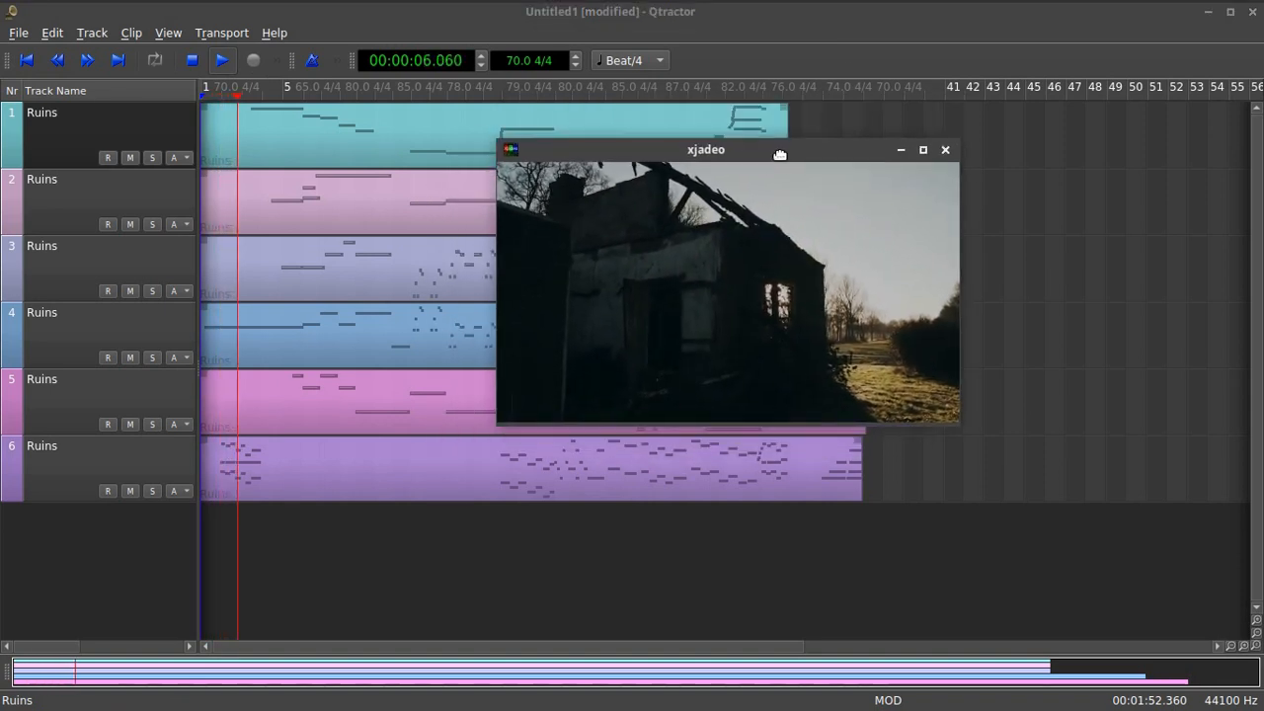
left_click(223, 65)
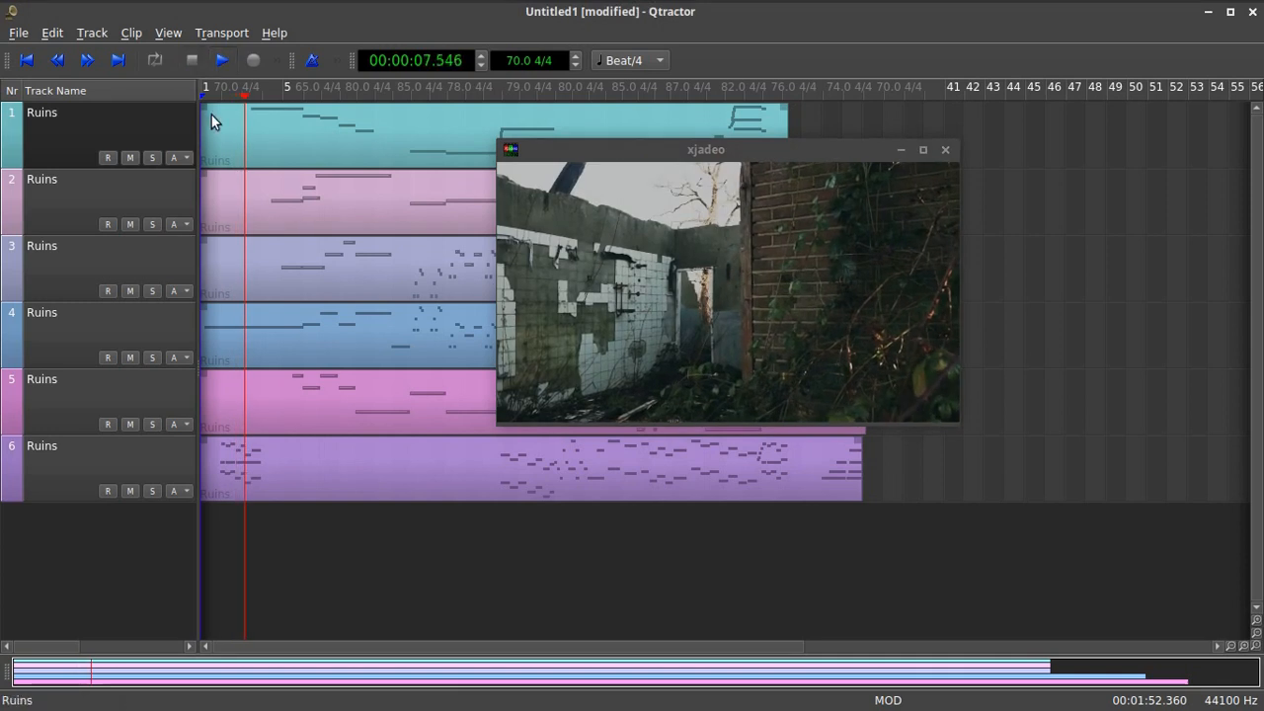
left_click_drag(246, 99, 186, 98)
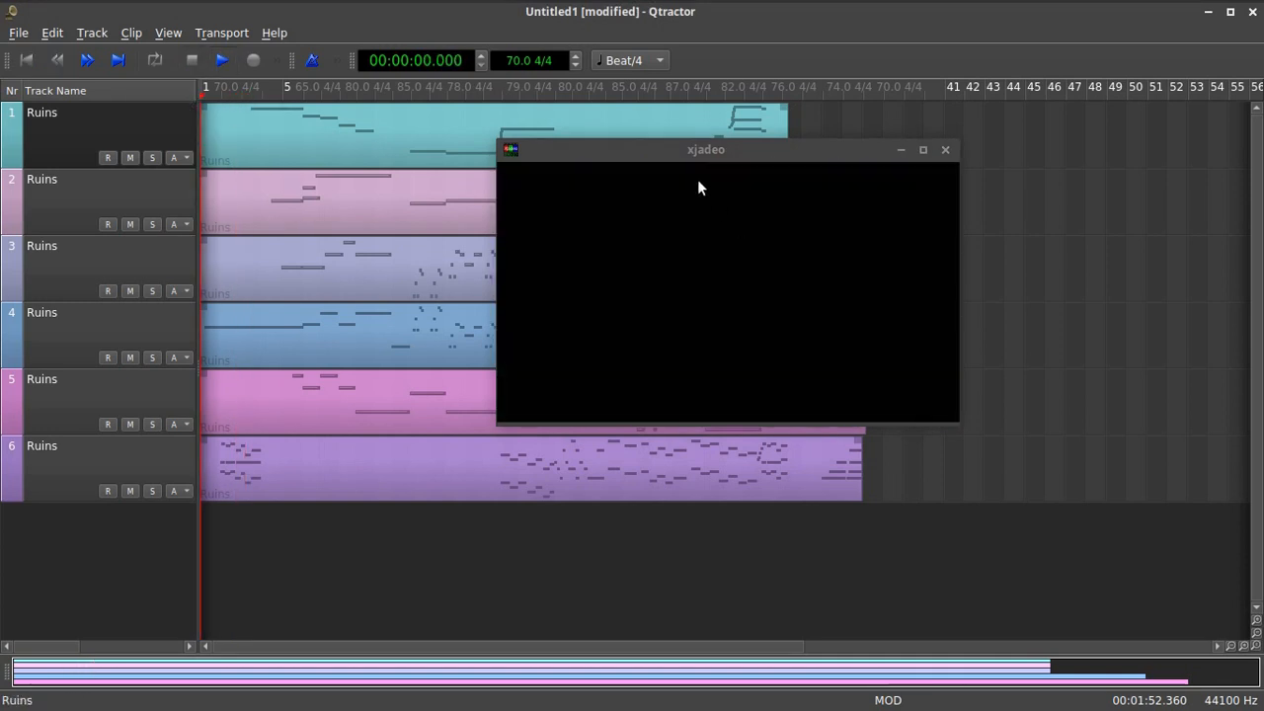
Shrink the xjadeo video window and minimise it.
left_click(762, 252)
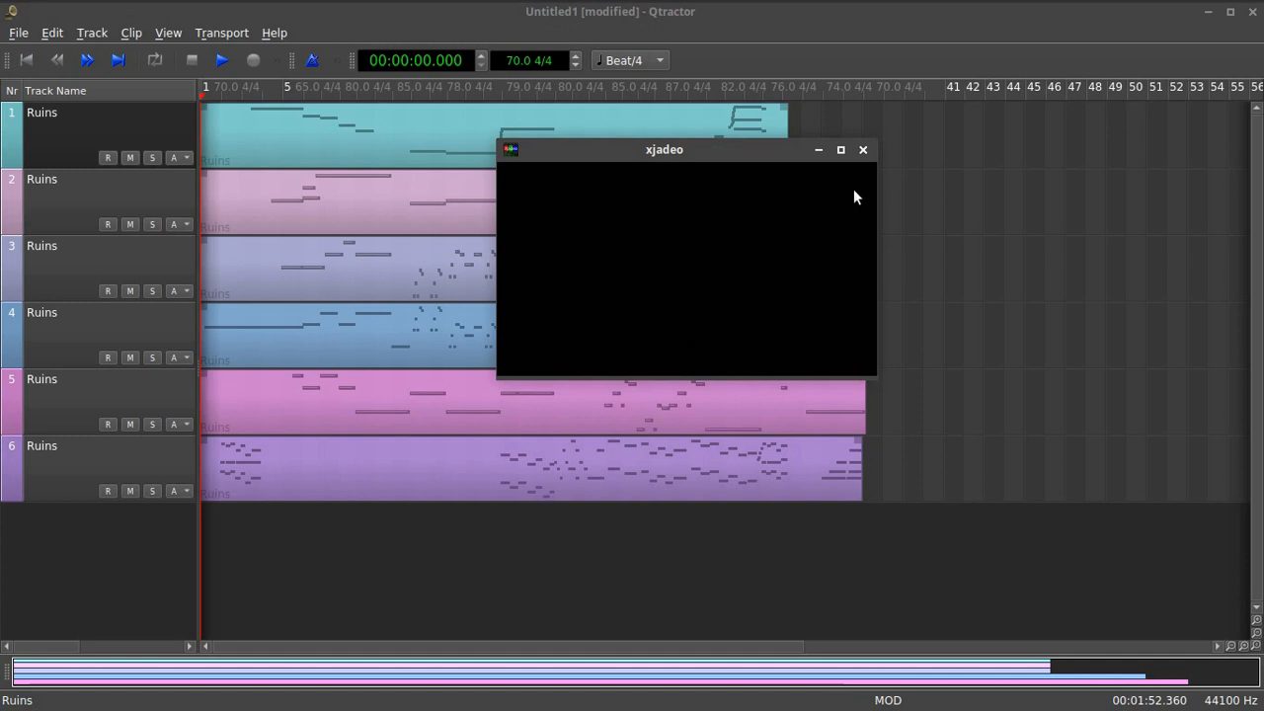
left_click(820, 152)
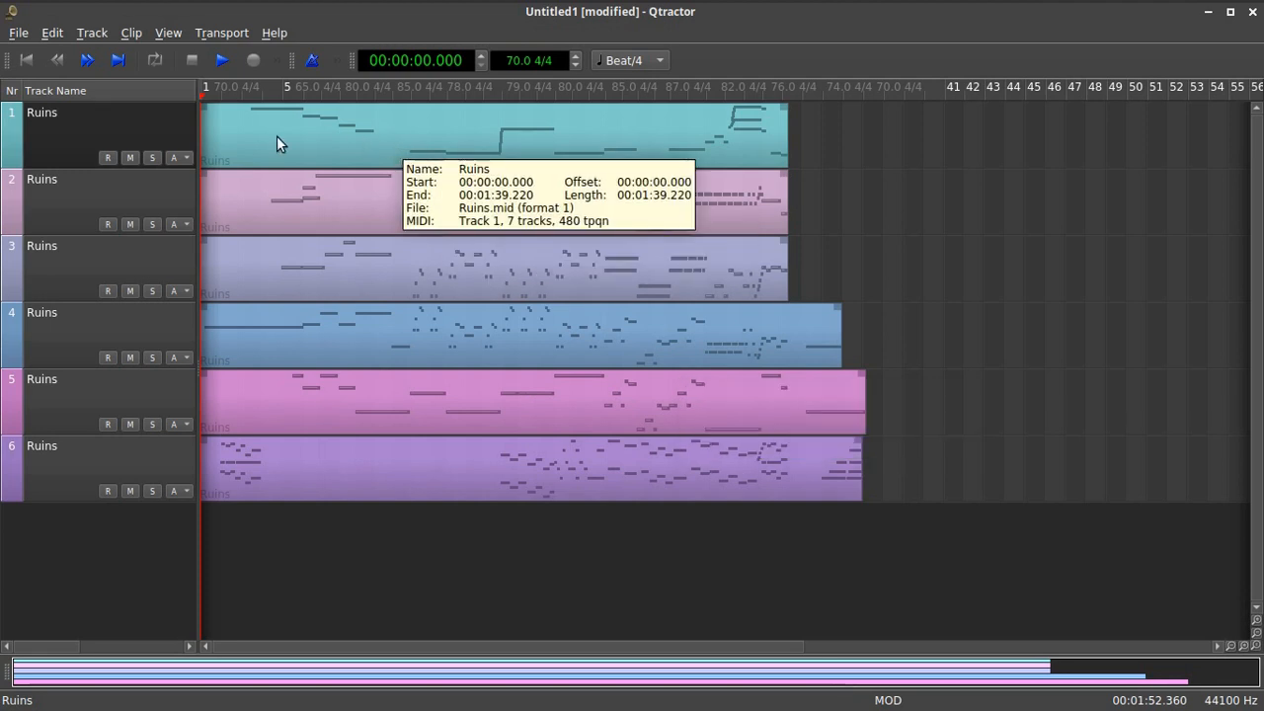
Review the first track's MIDI channel, instrument, bank and program settings, leaving its properties without changes.
double_click(127, 123)
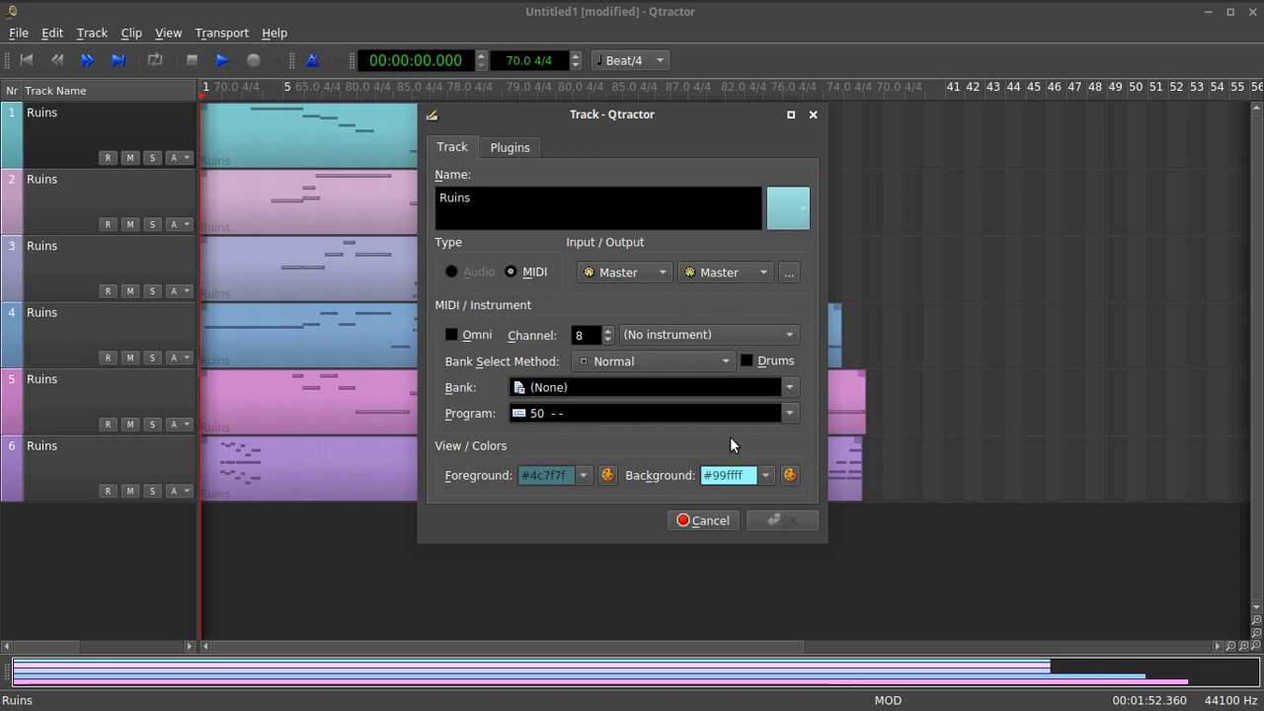
left_click(725, 521)
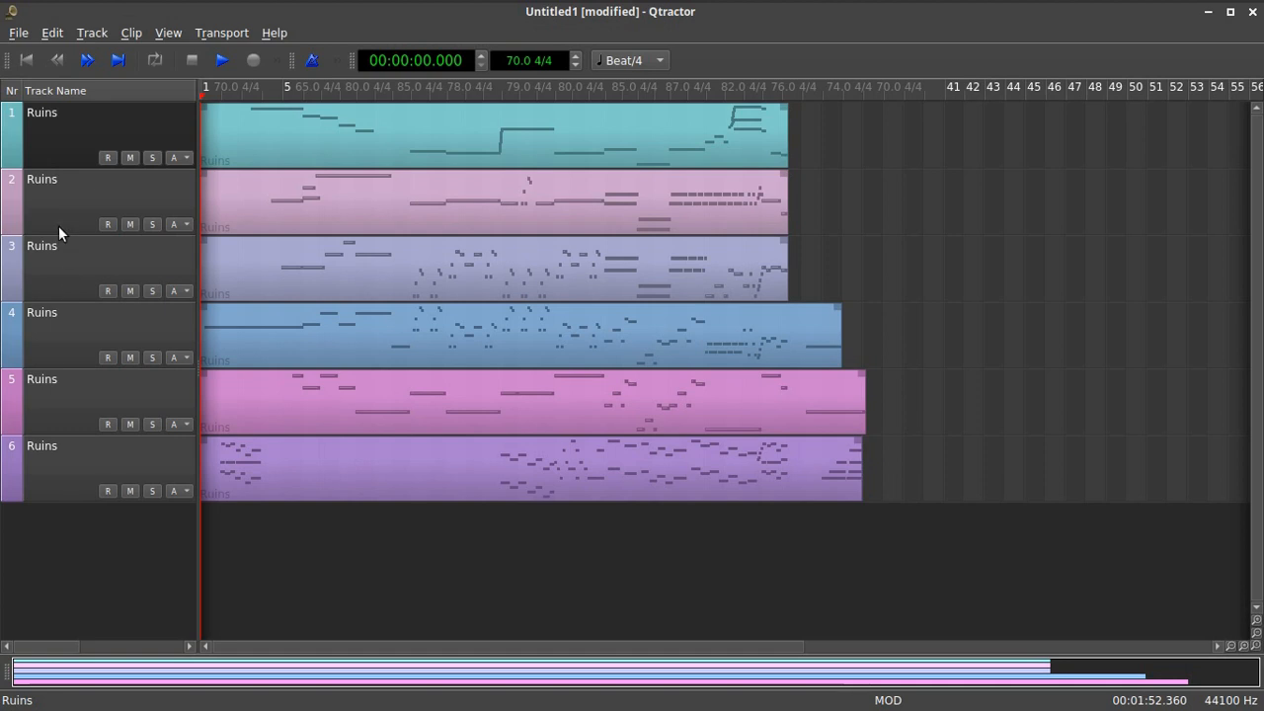
Rename the first Ruins track as 1Violin.
double_click(65, 116)
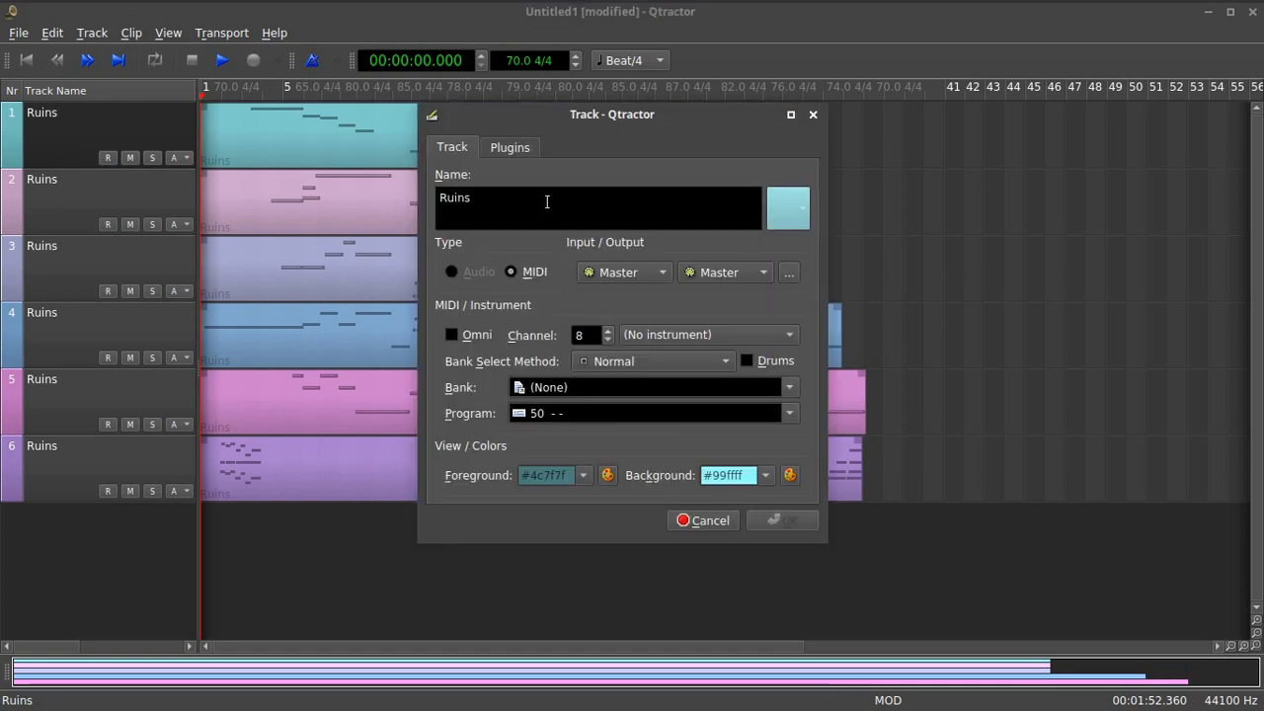
type("dr")
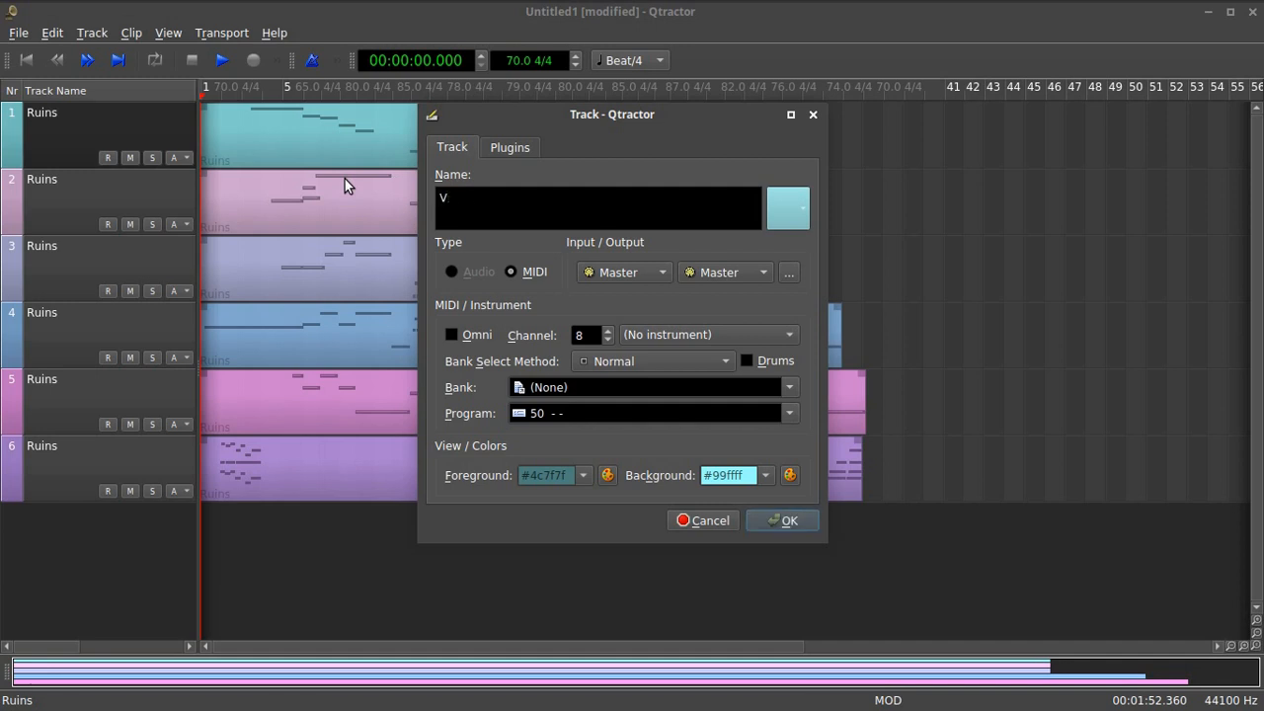
key("BackSpace")
key("BackSpace")
type("1")
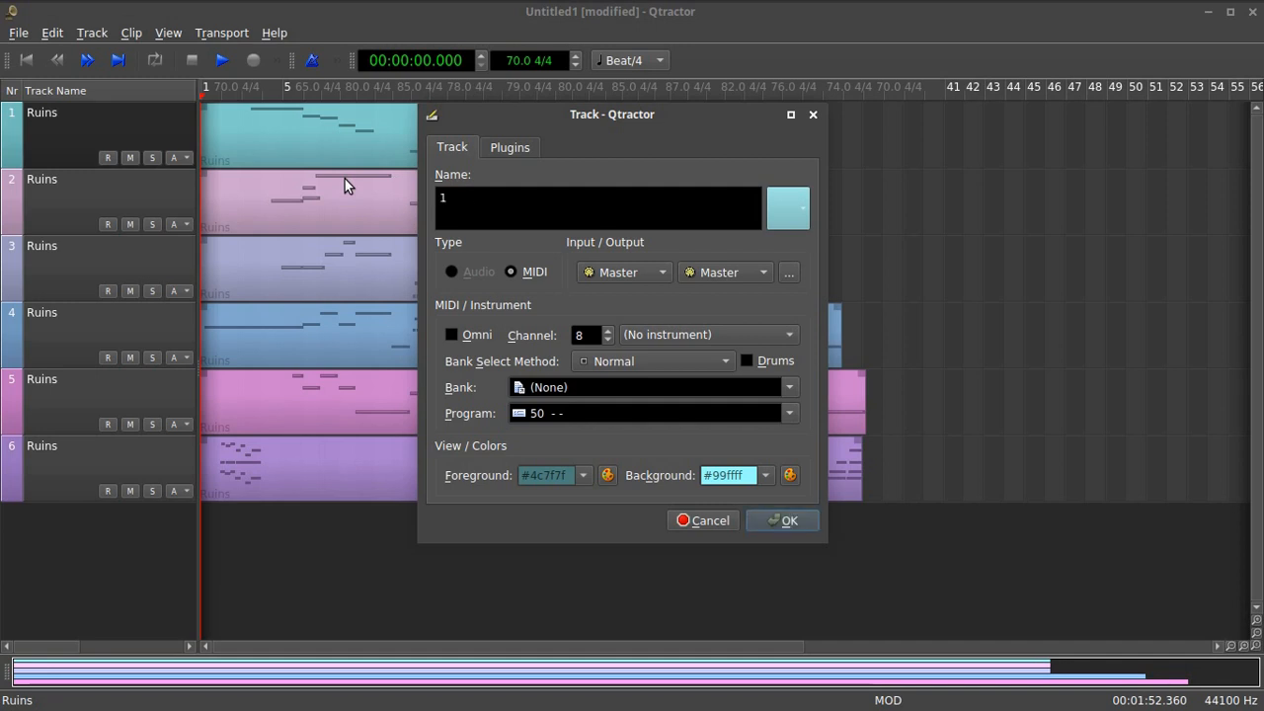
type("Violin")
left_click(793, 525)
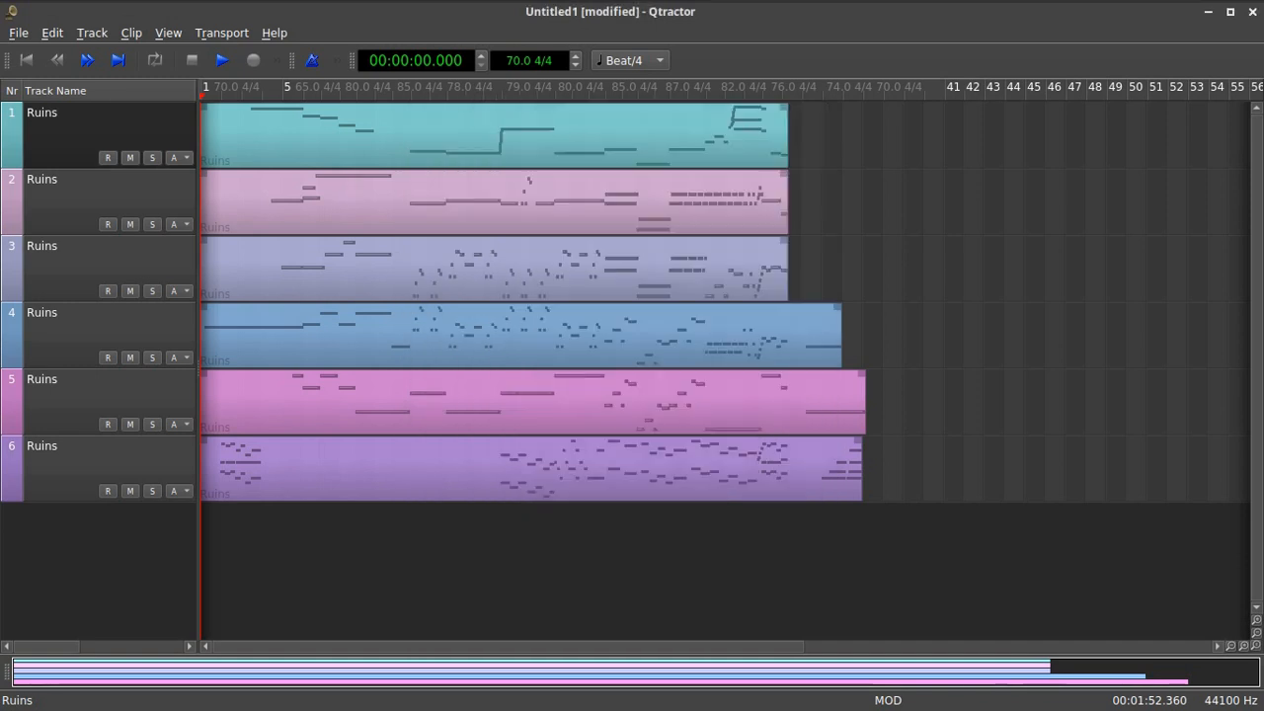
Rename the second track as 2Violin.
double_click(76, 198)
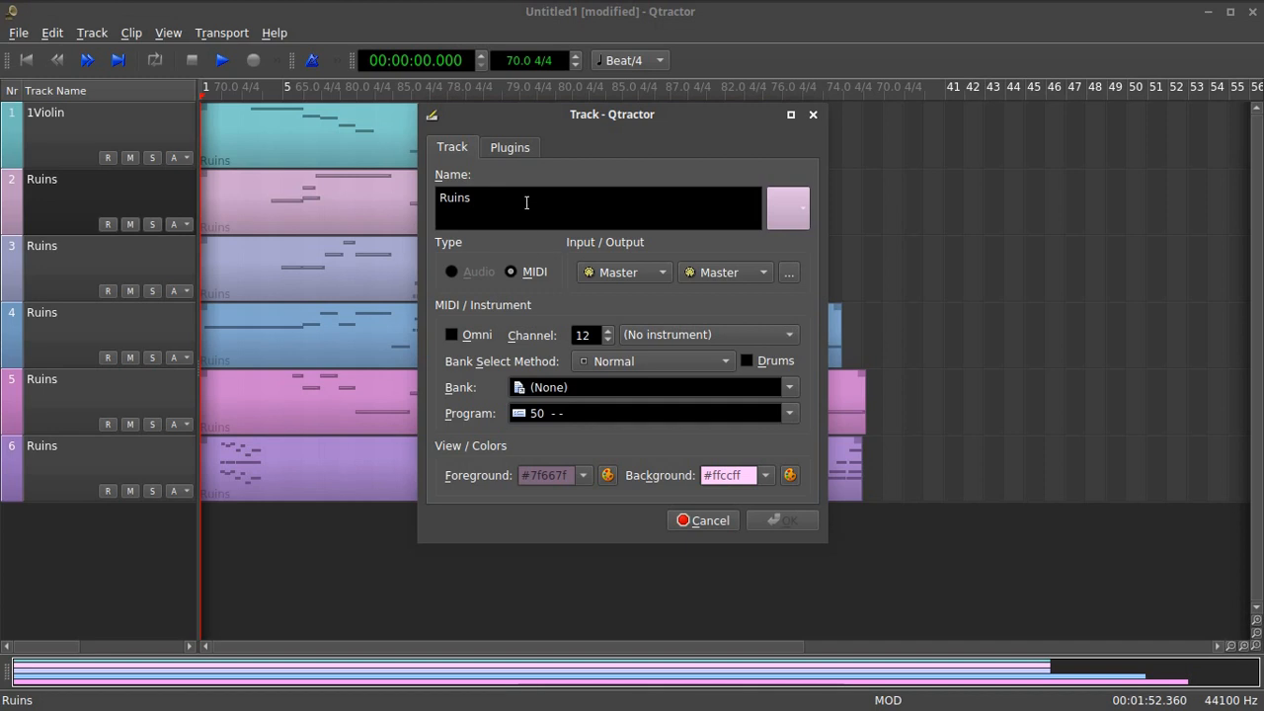
left_click_drag(522, 203, 366, 176)
type("2")
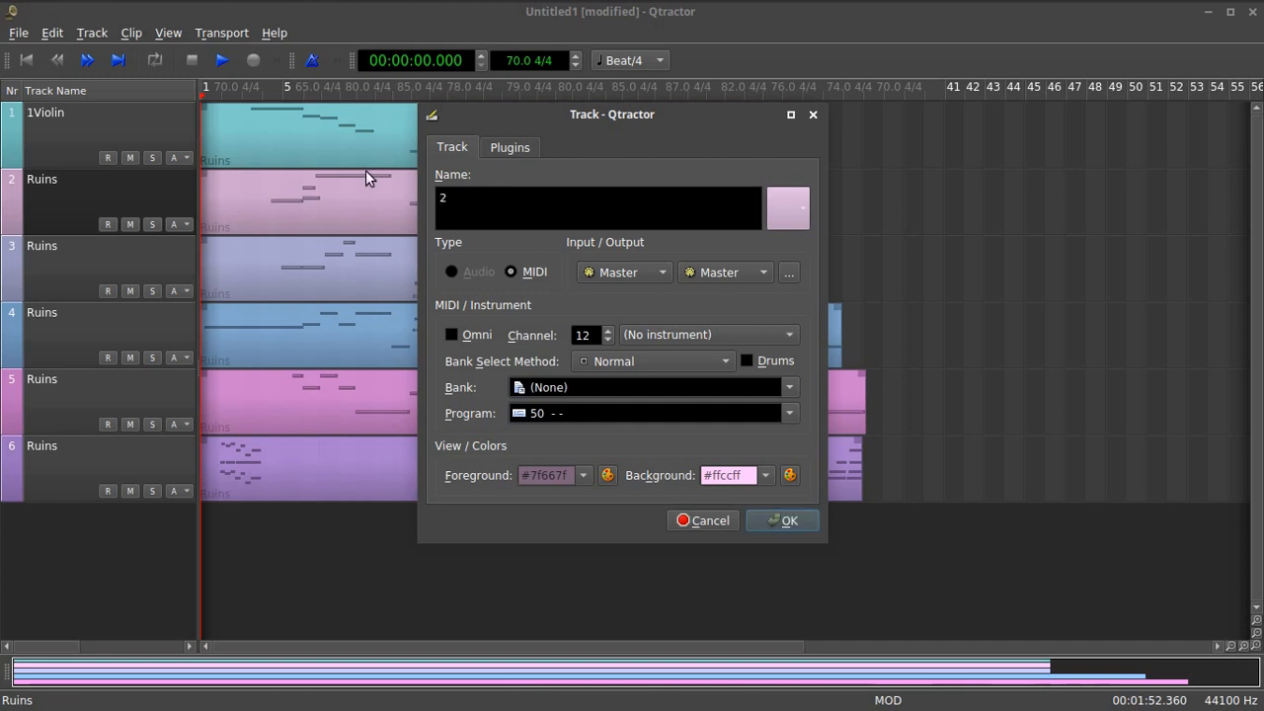
type("Violin")
left_click(767, 523)
Rename the third track as Viola and the fourth track as Cello.
double_click(75, 278)
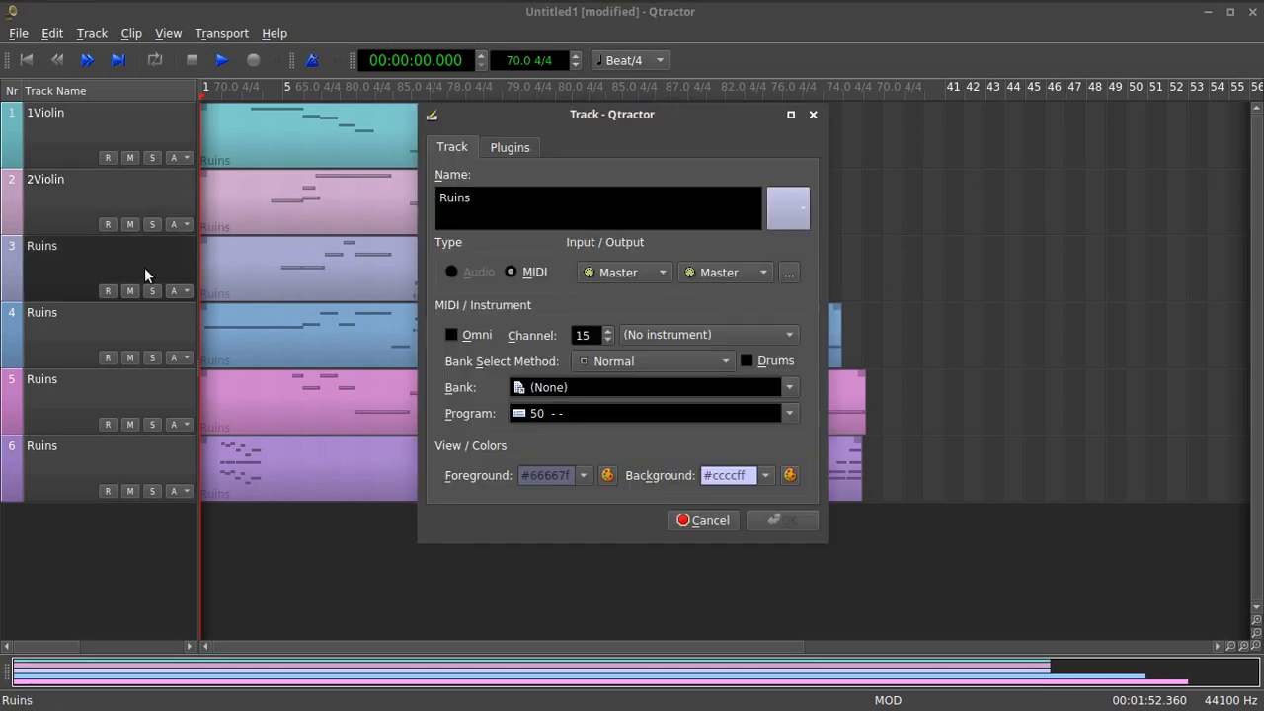
left_click_drag(479, 197, 369, 183)
type("Viola")
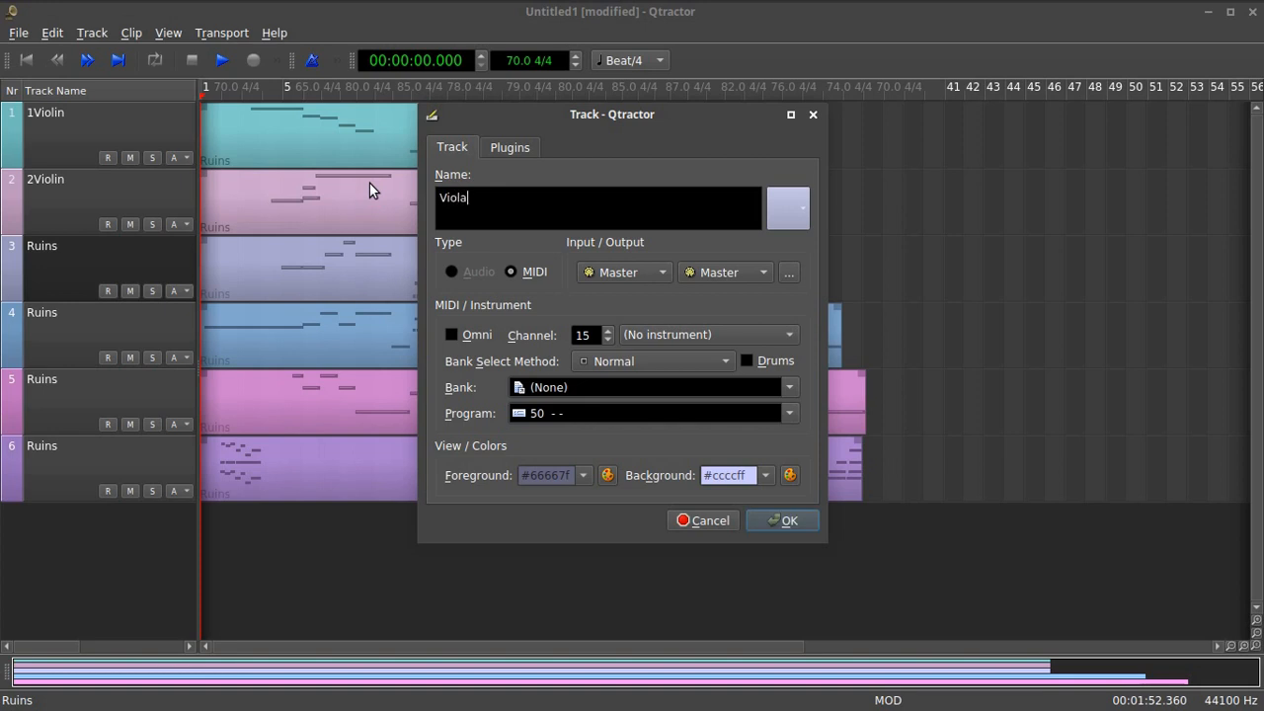
left_click(785, 524)
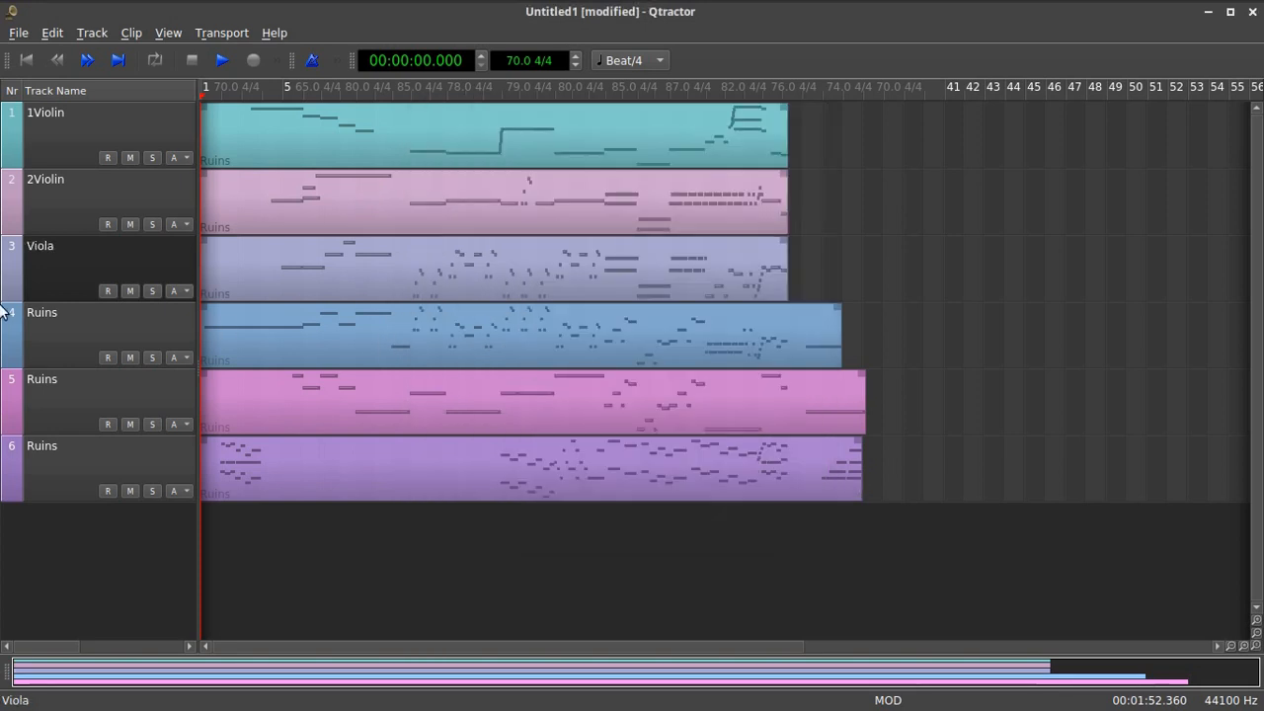
left_click(23, 330)
double_click(64, 324)
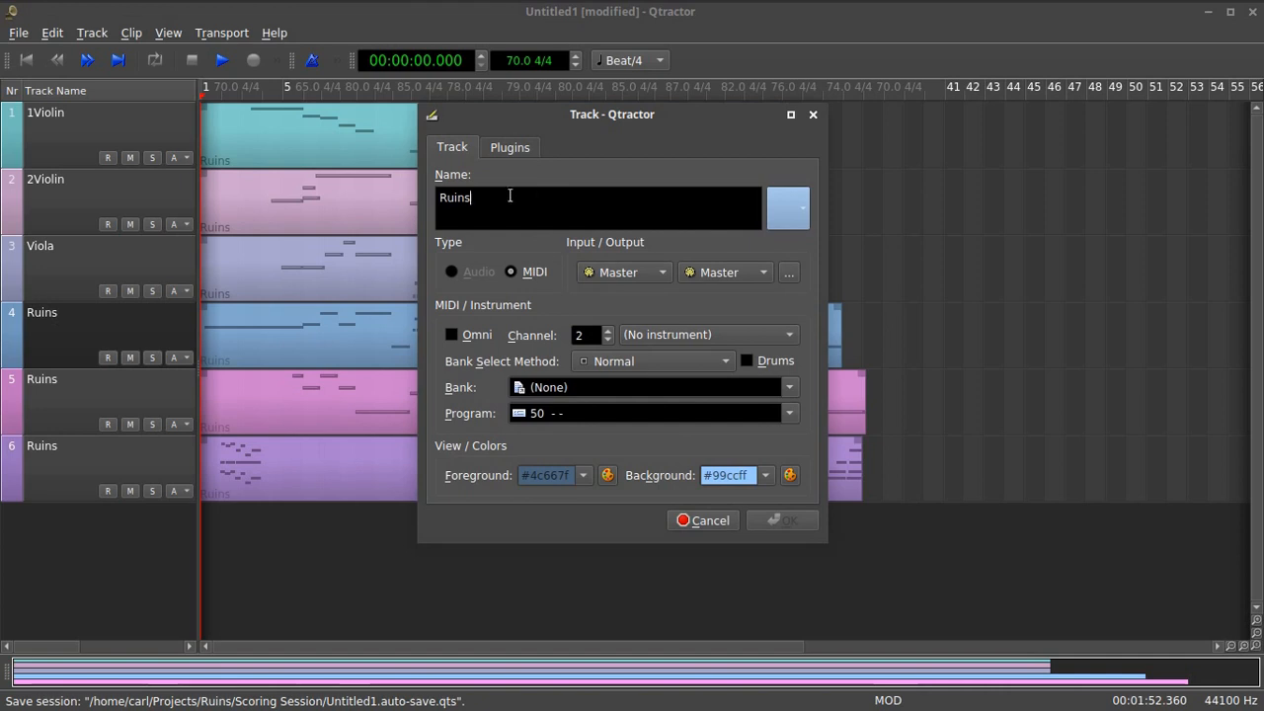
type("Cello")
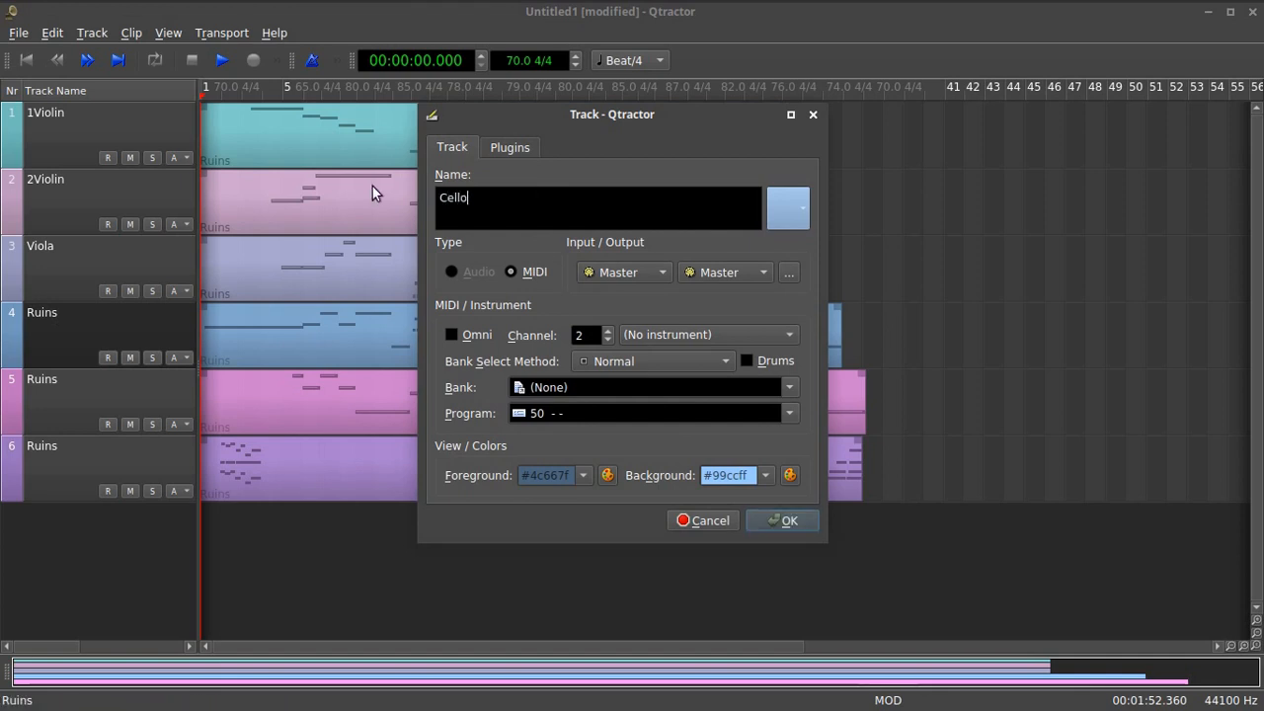
left_click(790, 520)
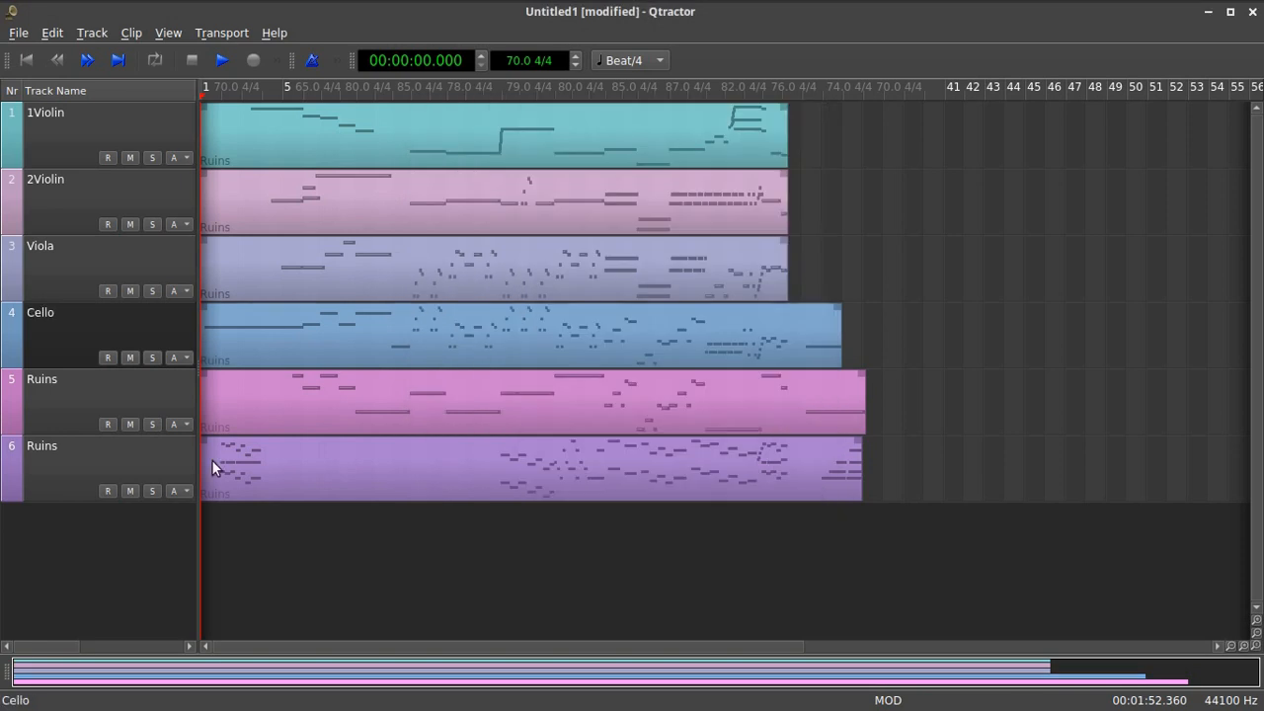
Rename the fifth track as Bass and the sixth track as Toy Piano.
double_click(90, 399)
type("Bass")
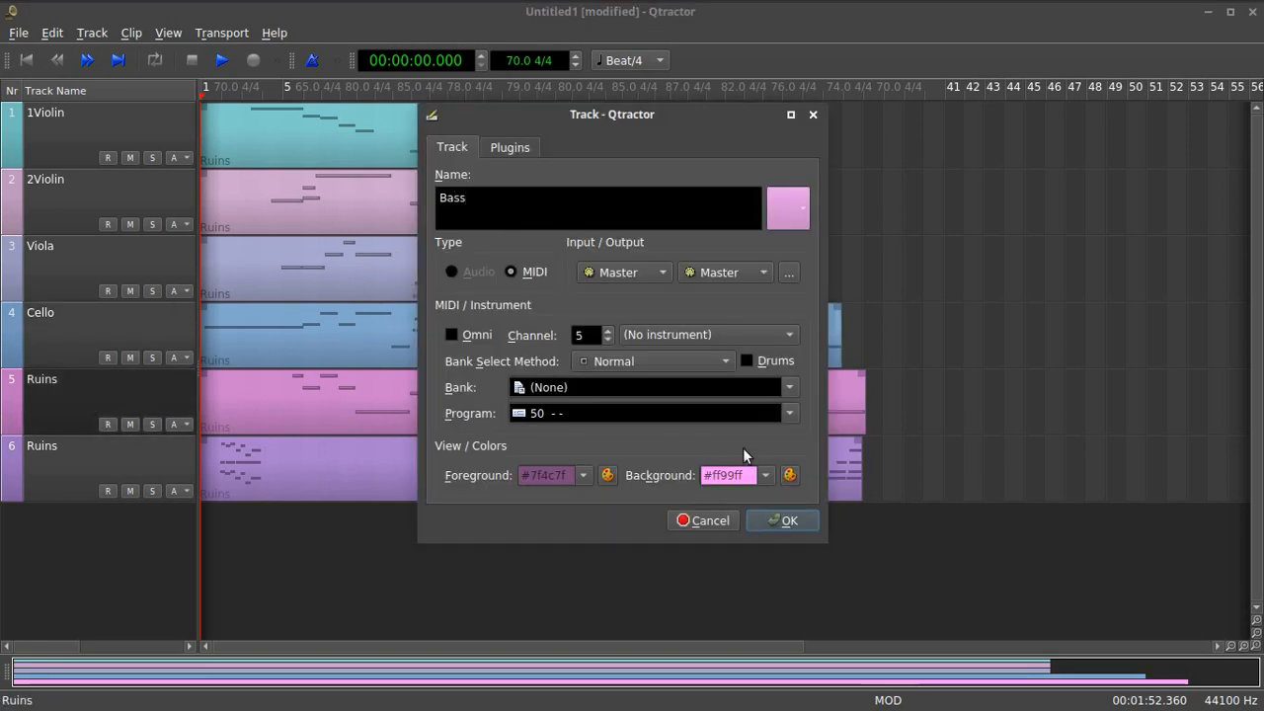
left_click(756, 520)
double_click(38, 450)
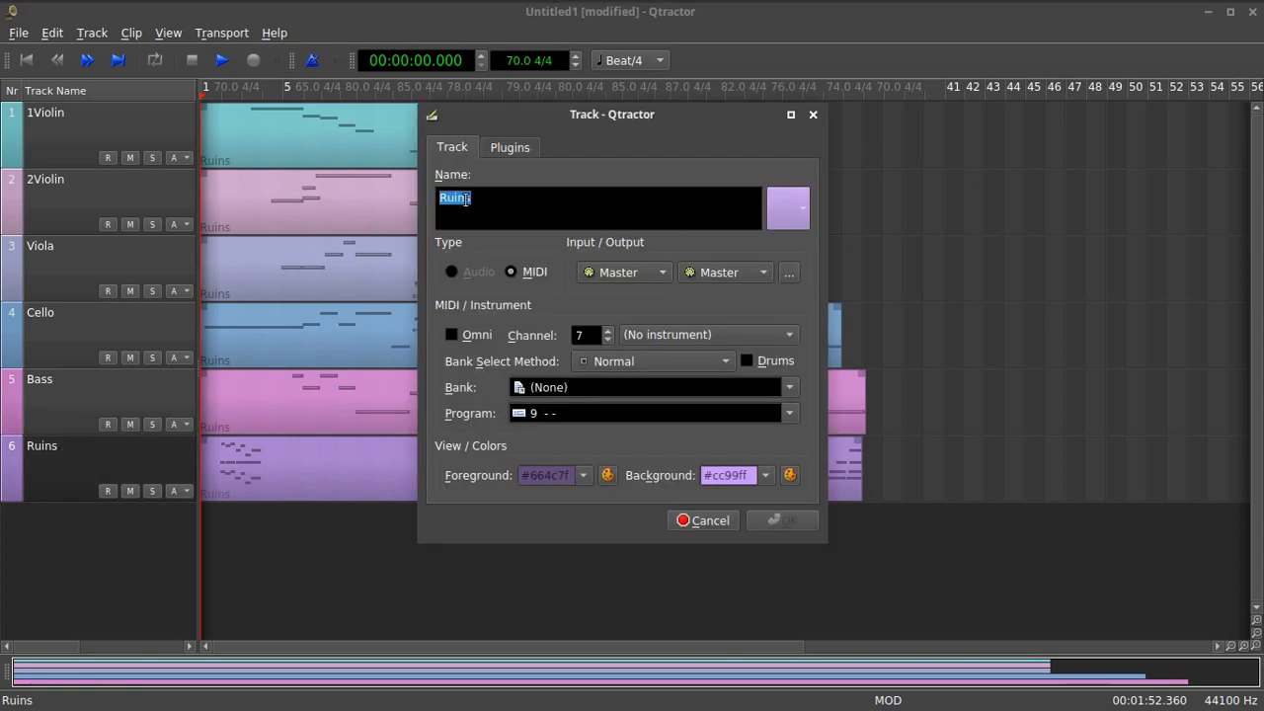
type("Toy")
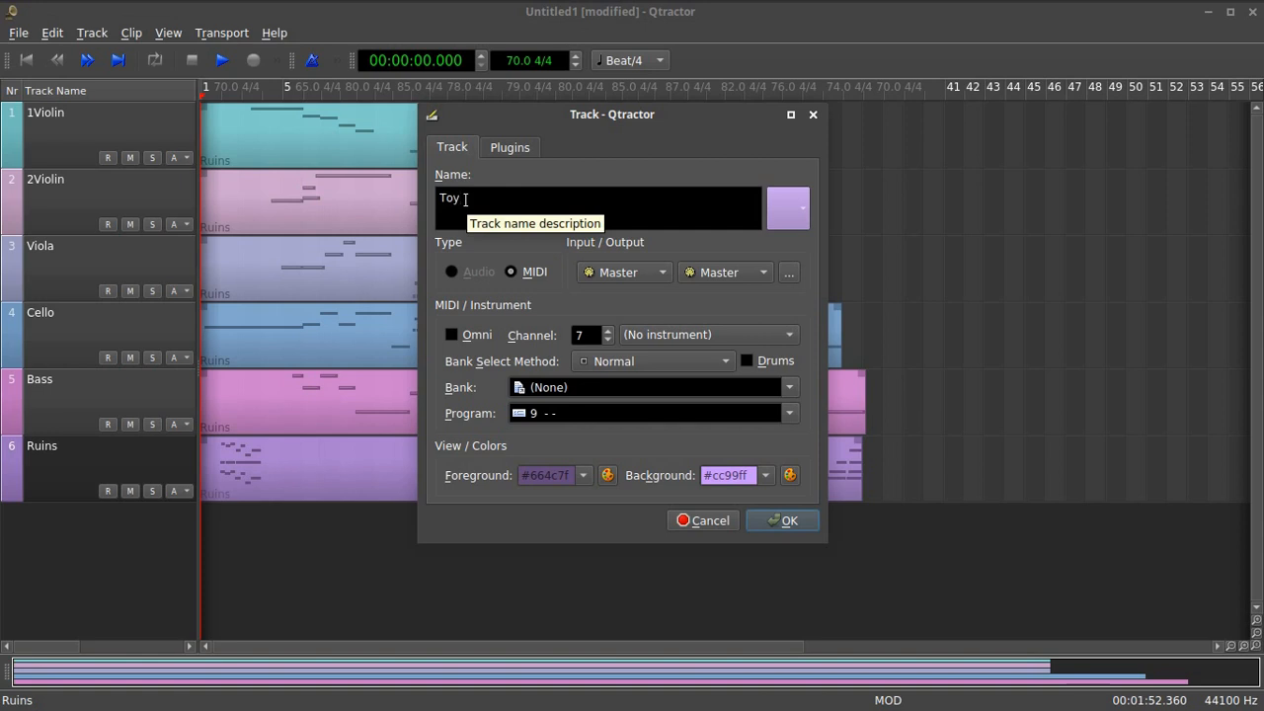
type(" Piano")
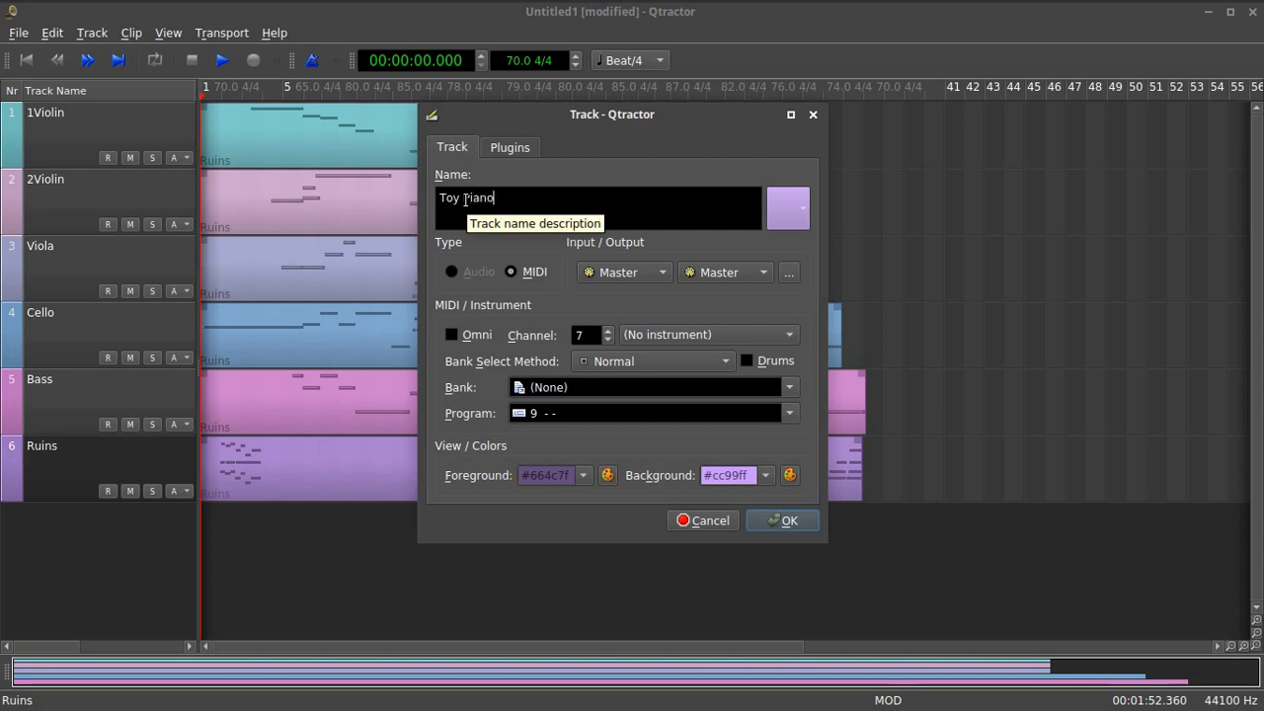
left_click(775, 524)
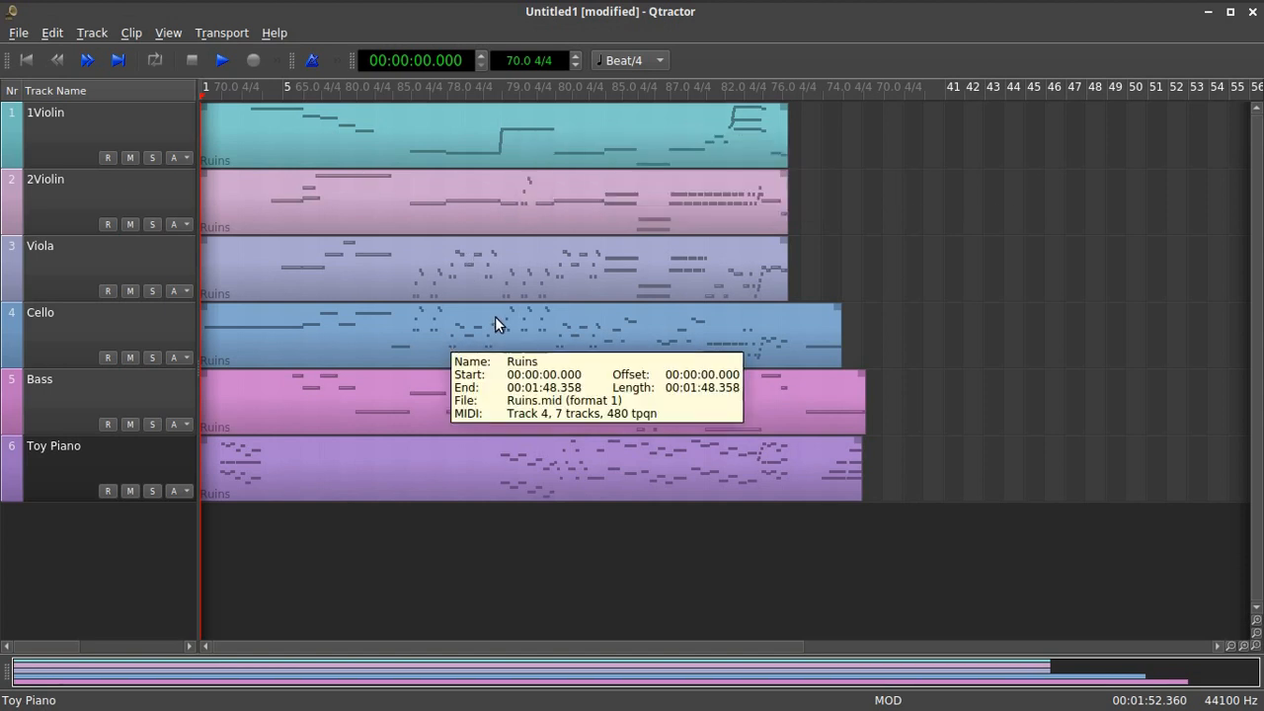
Duplicate the Cello track, and duplicate its copy, to get three identical cello tracks above the Bass track.
left_click(275, 322)
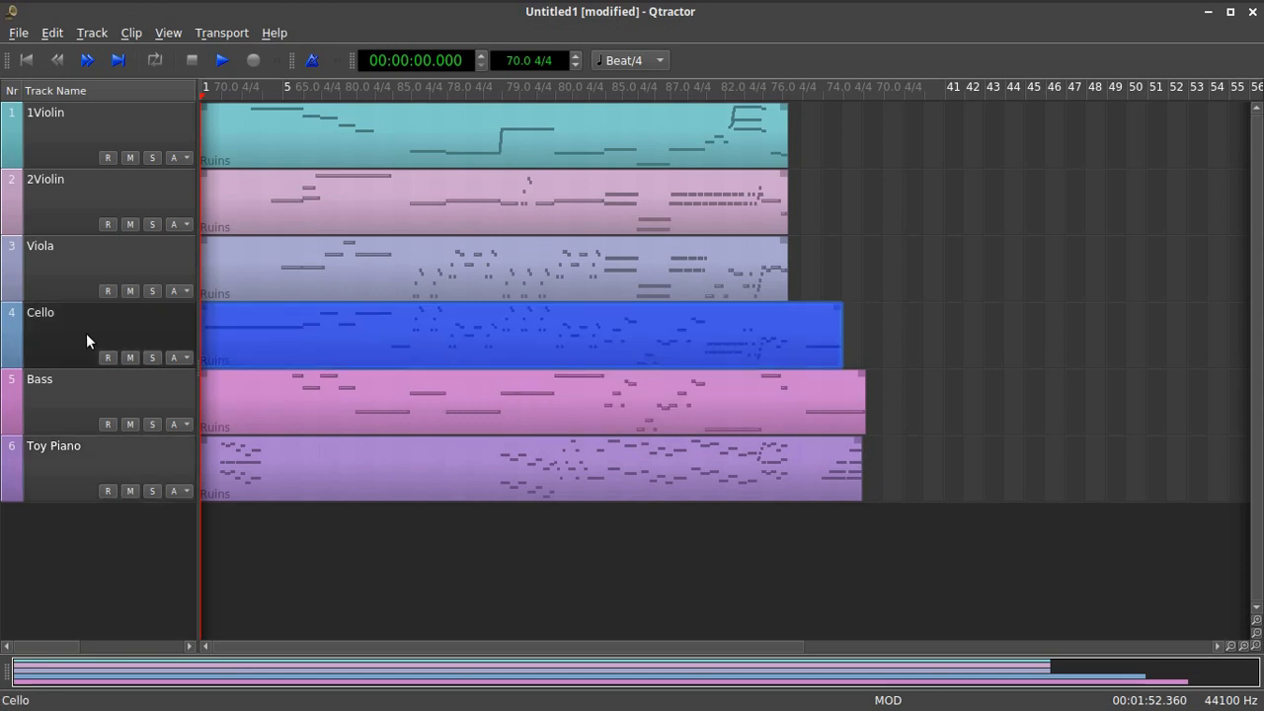
right_click(86, 340)
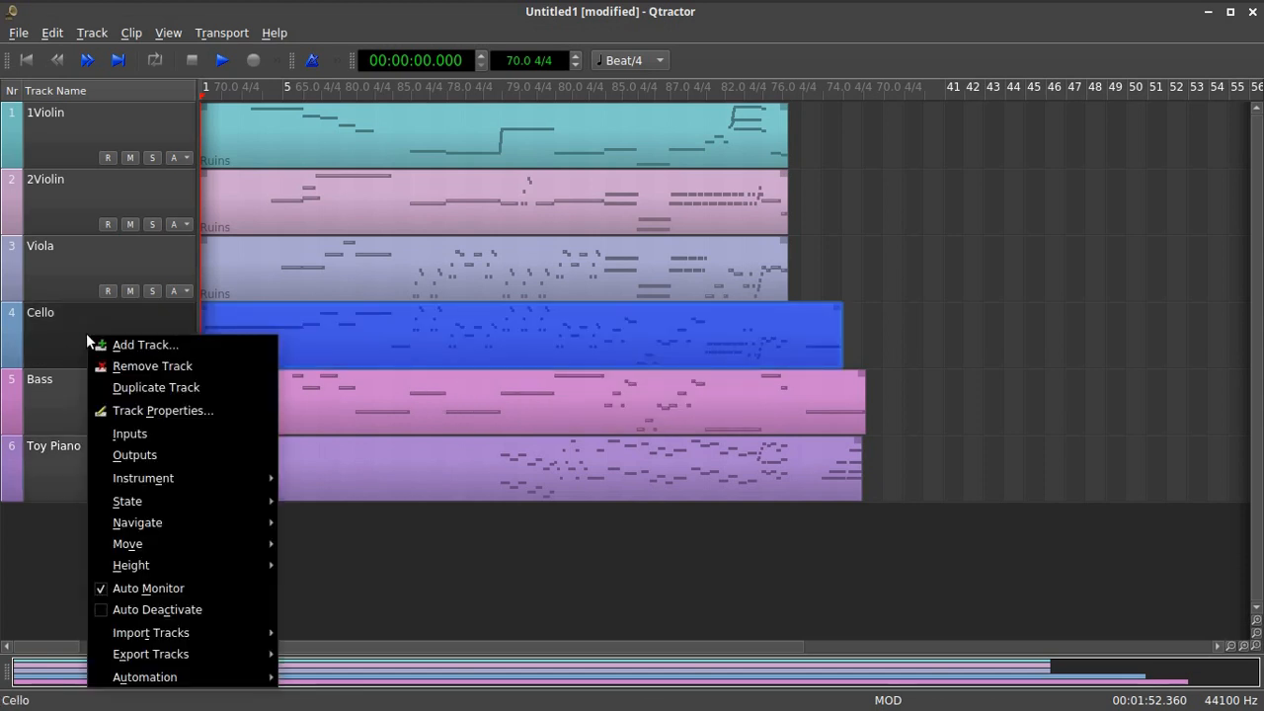
left_click(125, 387)
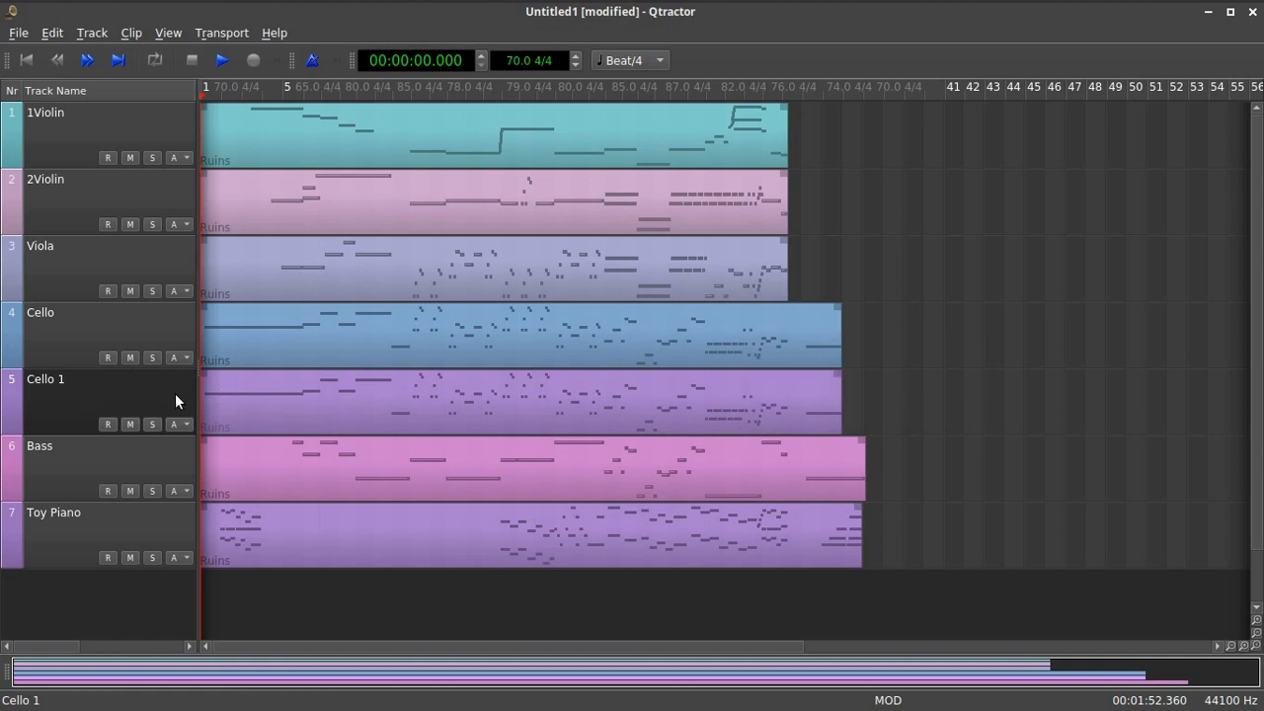
right_click(109, 383)
left_click(85, 399)
right_click(85, 399)
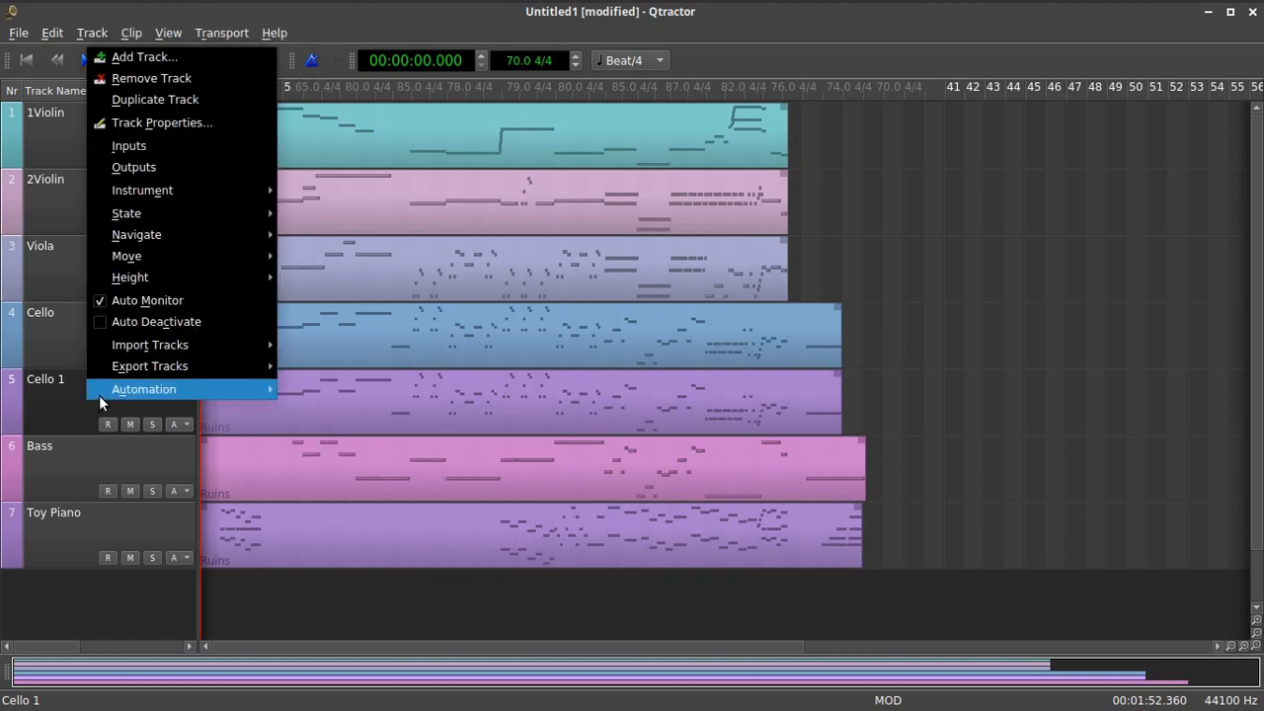
left_click(148, 101)
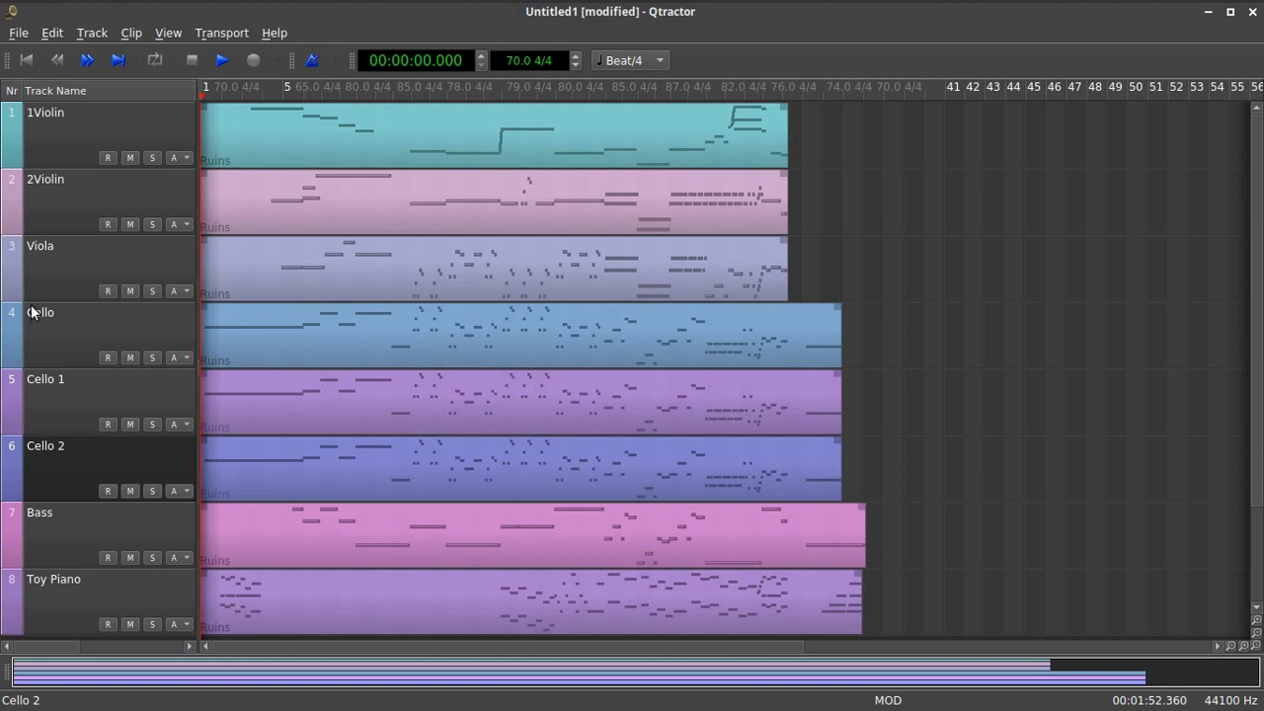
Shrink the 1Violin, 2Violin, Viola, Bass and Toy Piano tracks to minimum height, leaving the three cello tracks at full height.
left_click_drag(12, 168, 28, 79)
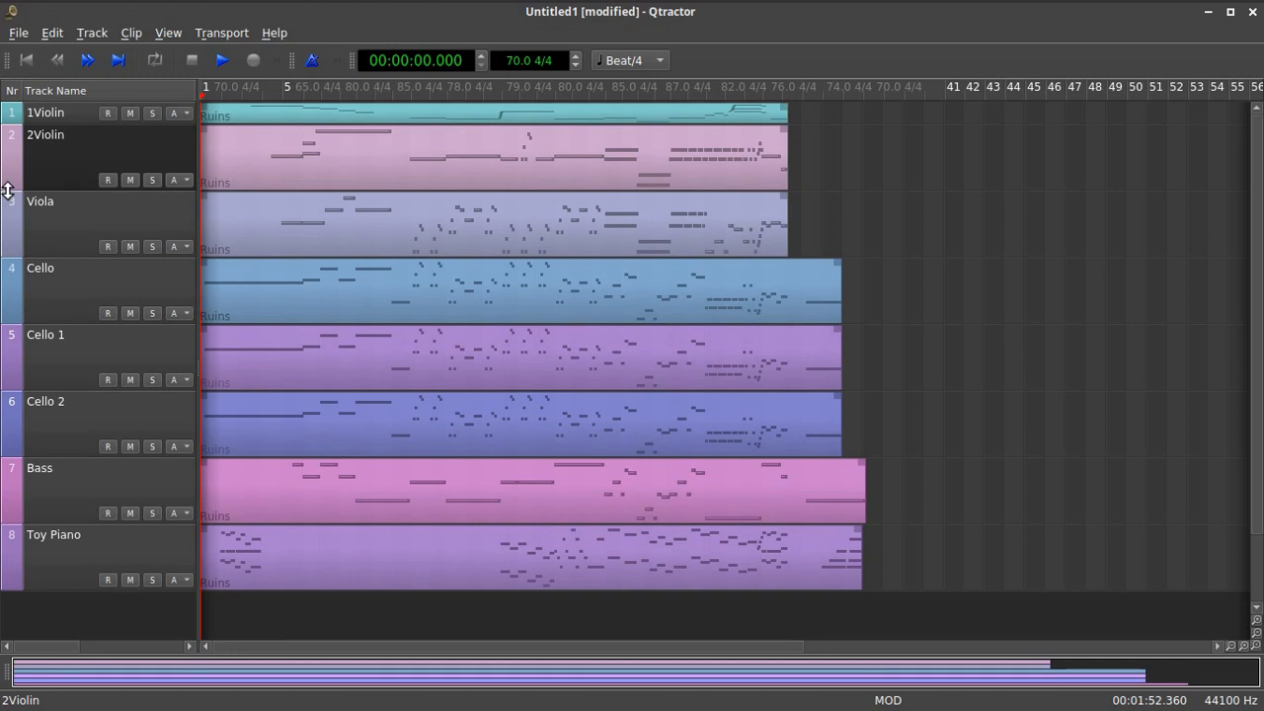
left_click_drag(9, 191, 9, 146)
left_click_drag(8, 210, 8, 168)
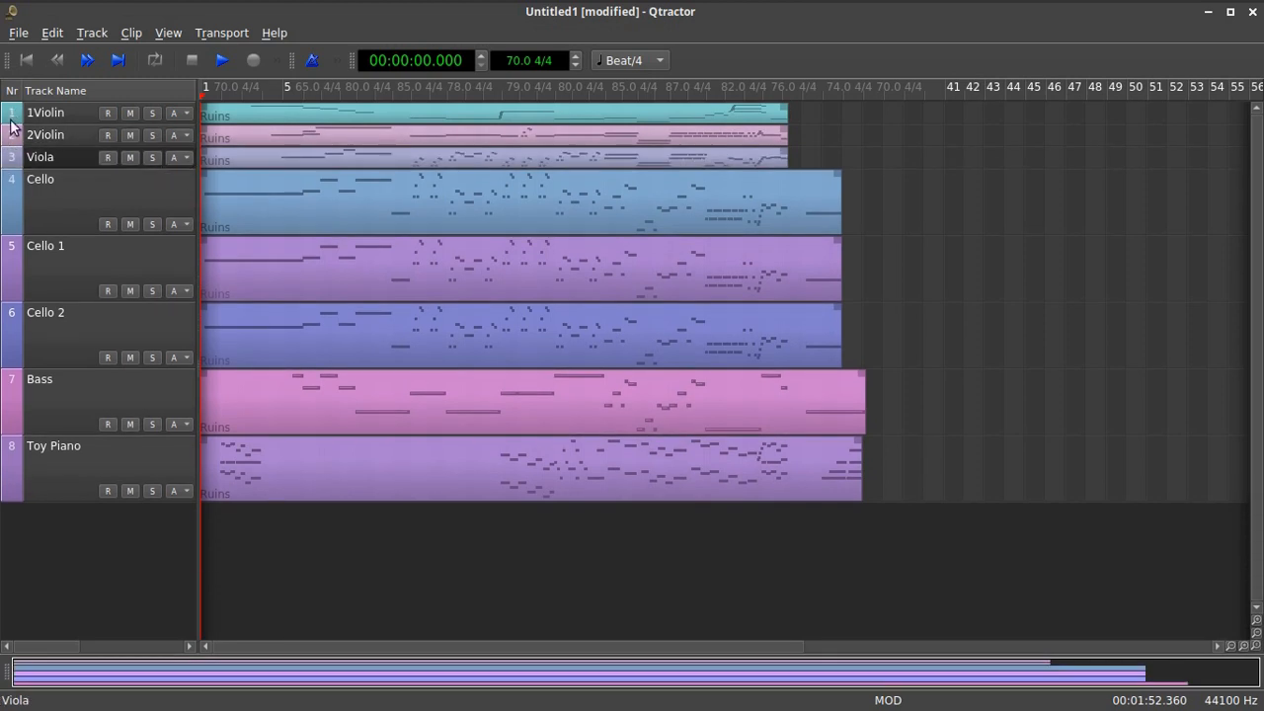
left_click_drag(9, 435, 14, 369)
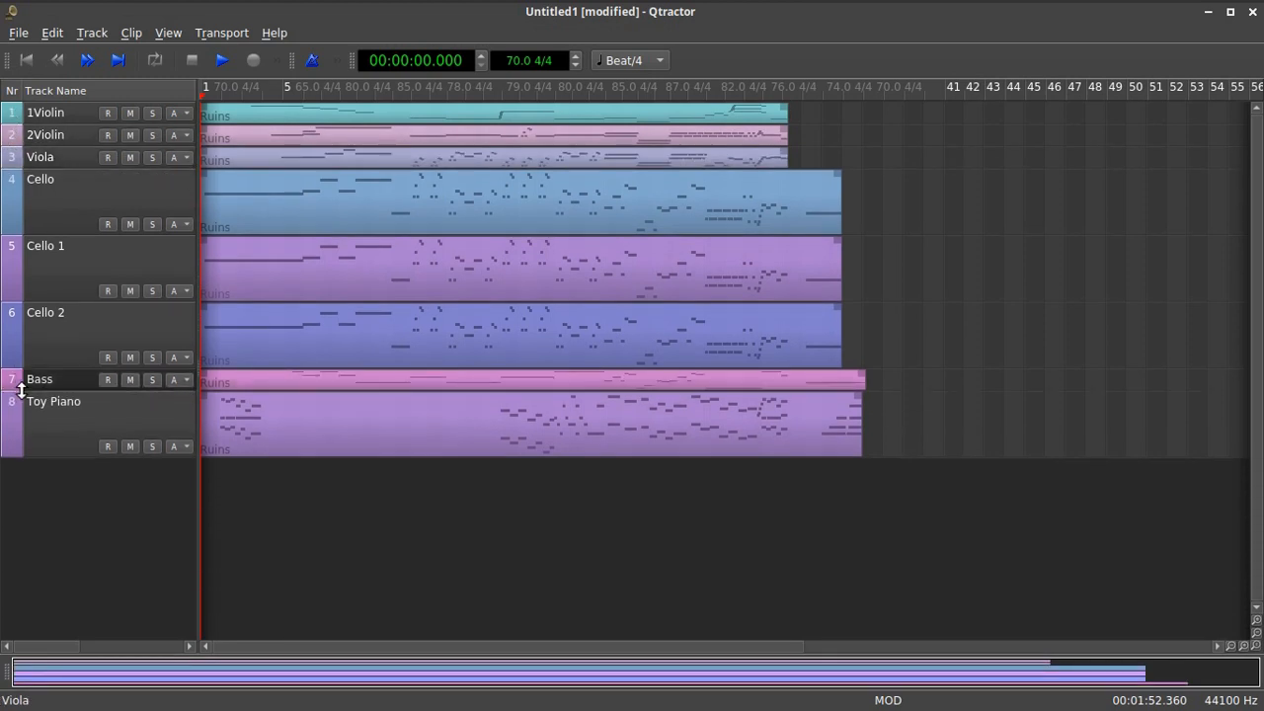
left_click_drag(17, 454, 3, 383)
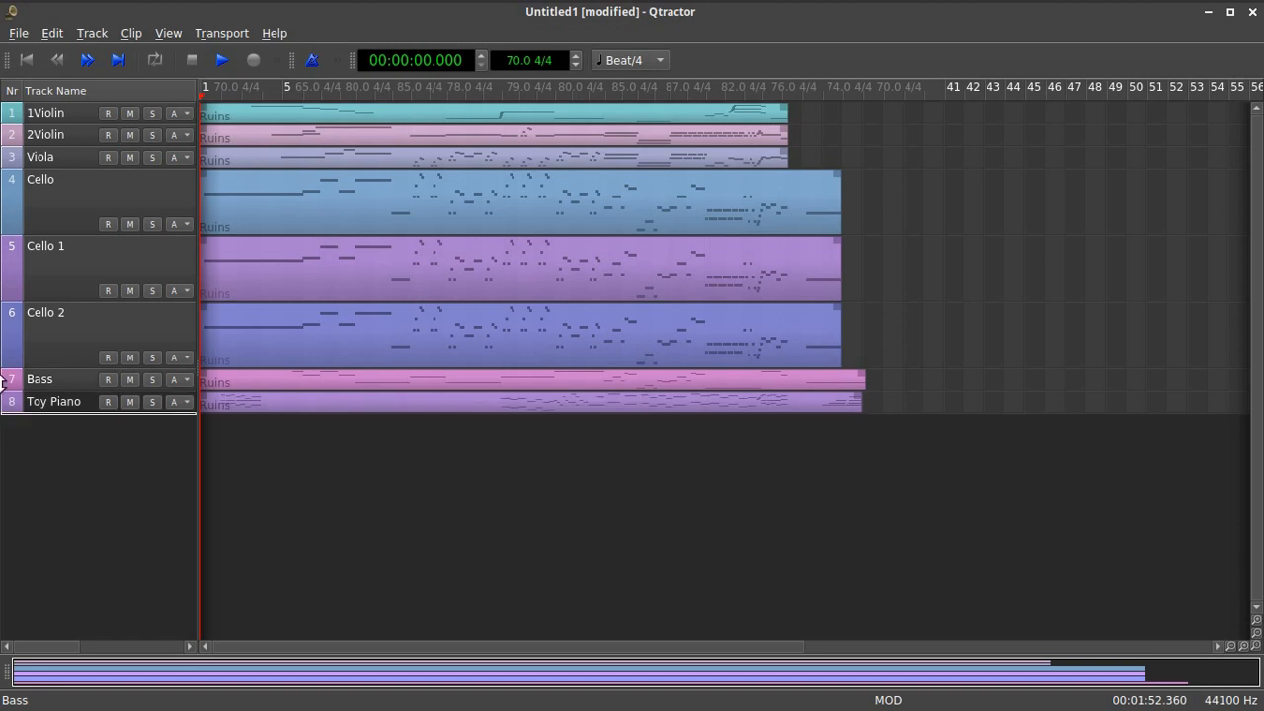
Rename the first duplicate of the Cello track as CelloAtt.
double_click(64, 192)
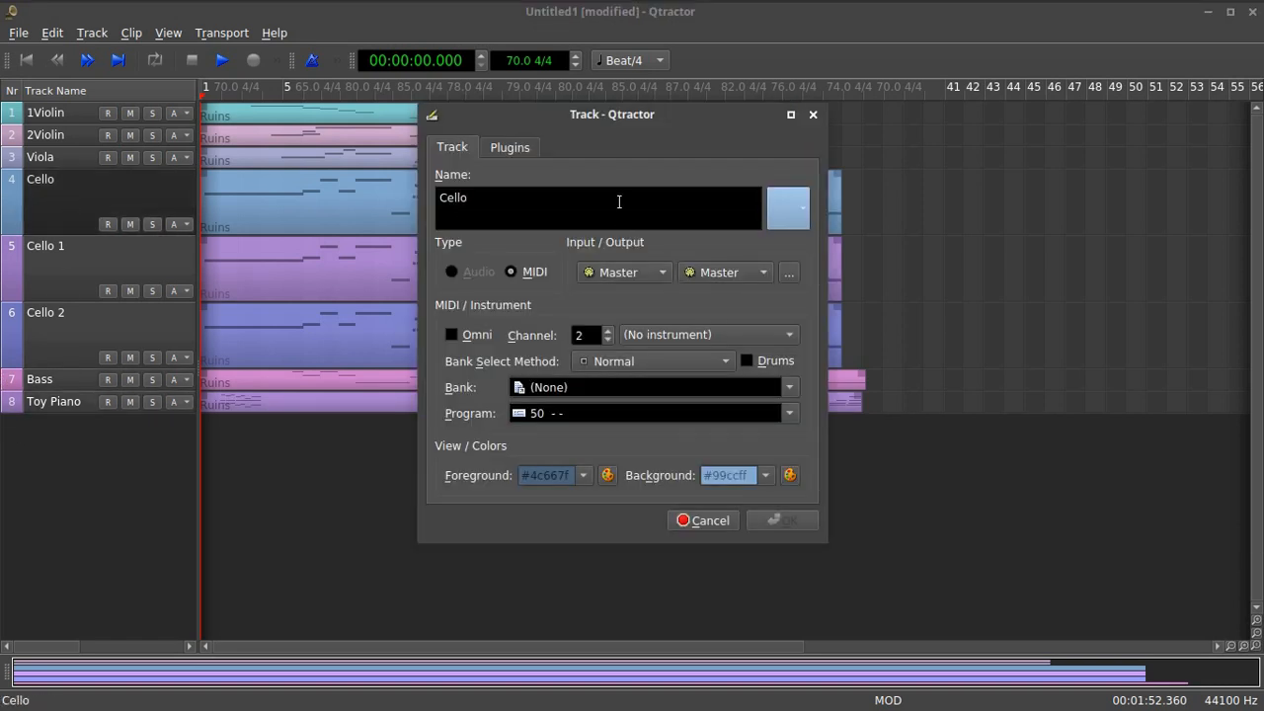
left_click(813, 117)
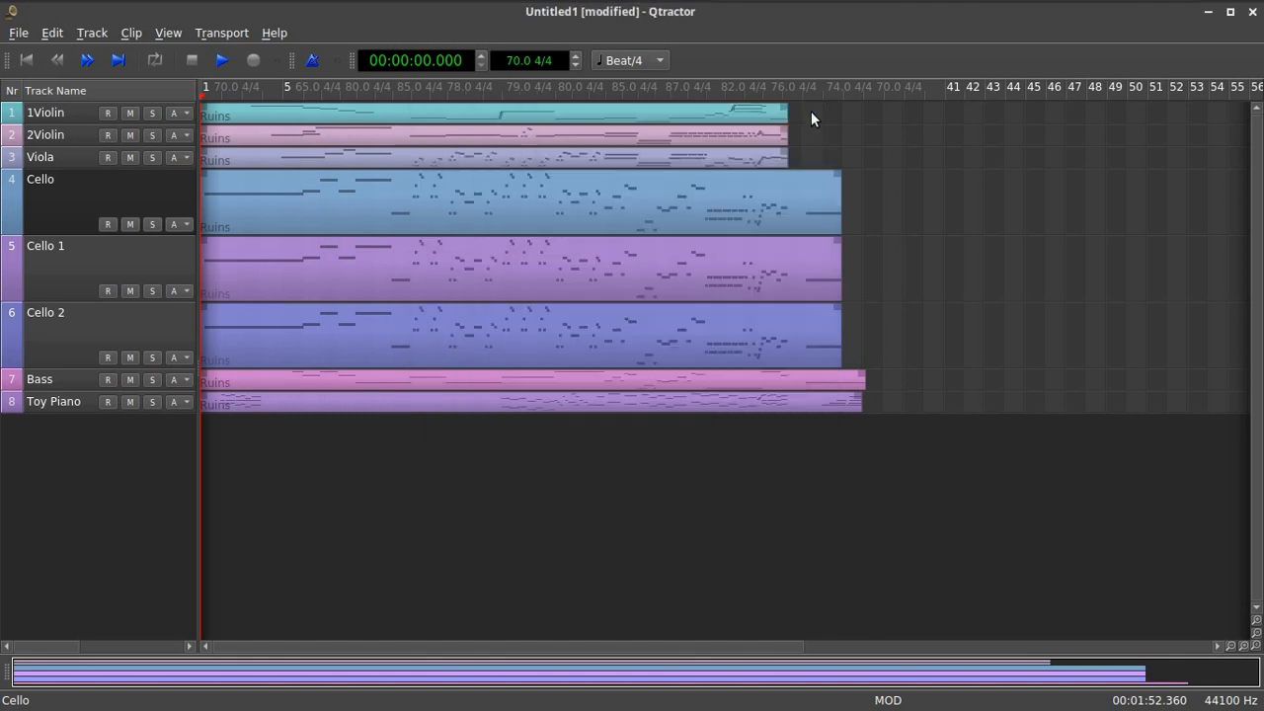
double_click(59, 247)
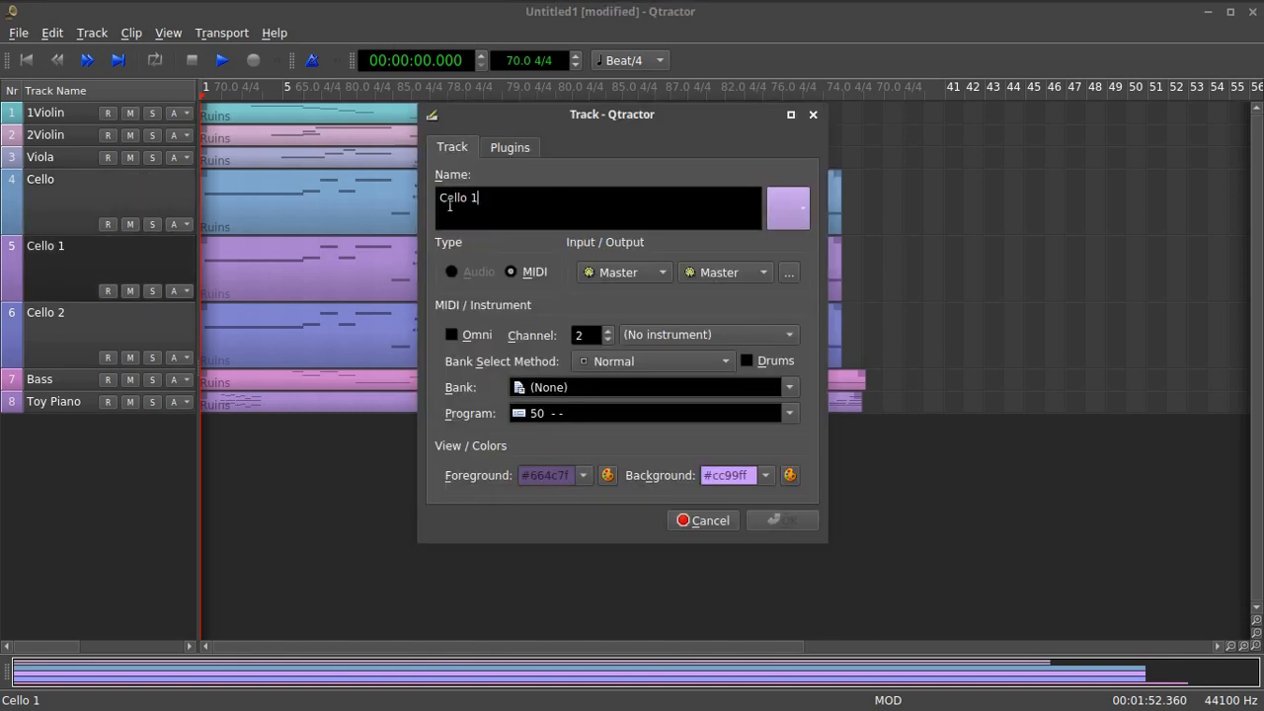
key("BackSpace")
type("Att")
left_click(781, 517)
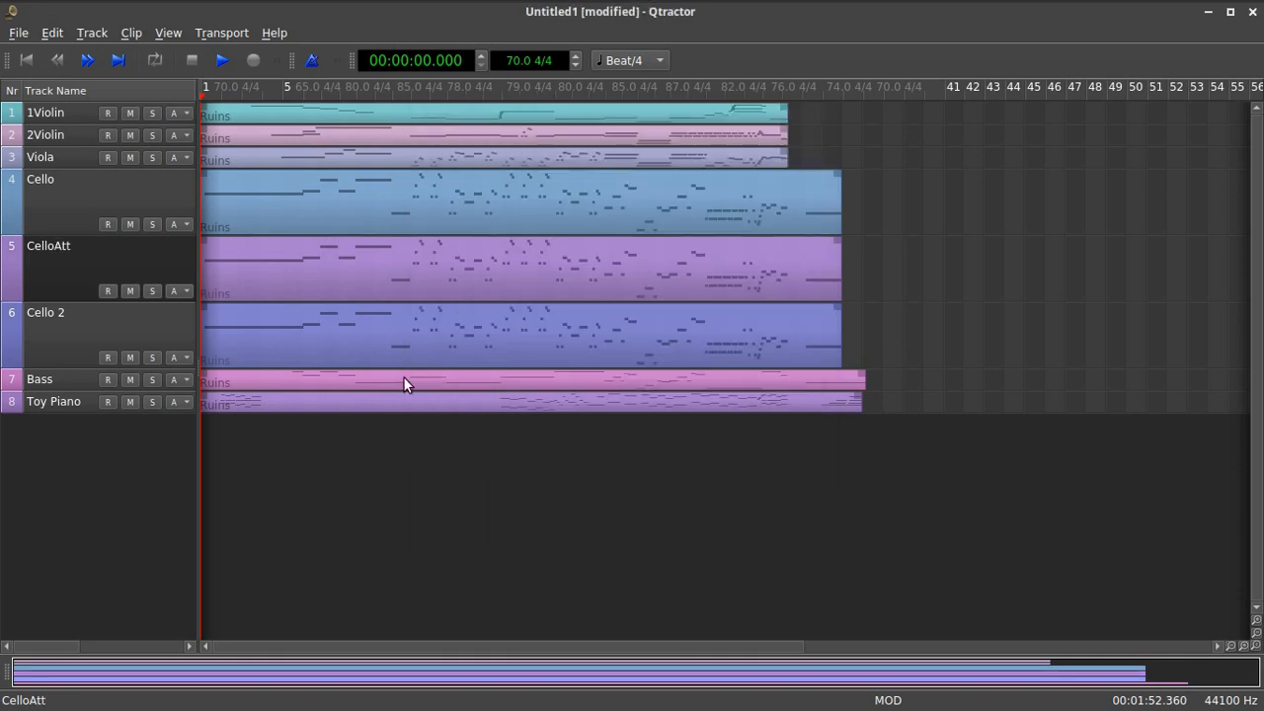
Rename the second duplicate of the Cello track as CelloSolo.
double_click(88, 329)
left_click(500, 205)
key("BackSpace")
type("Solo")
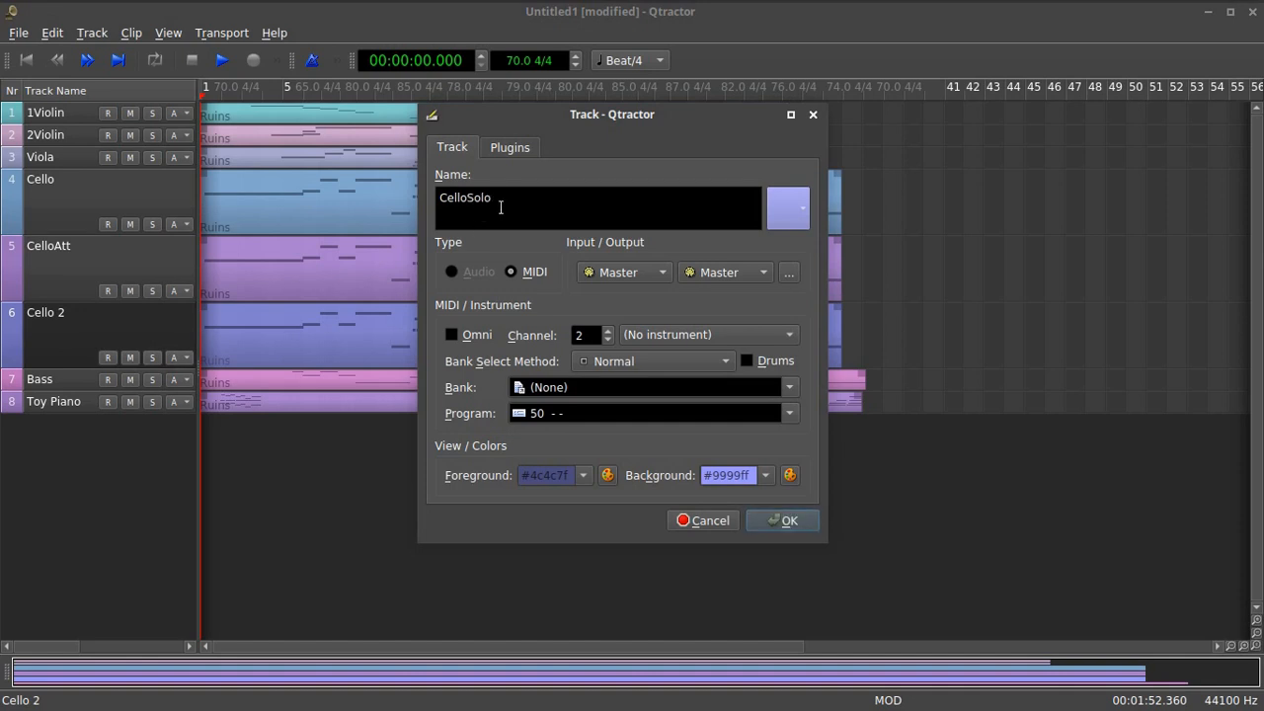
left_click(795, 519)
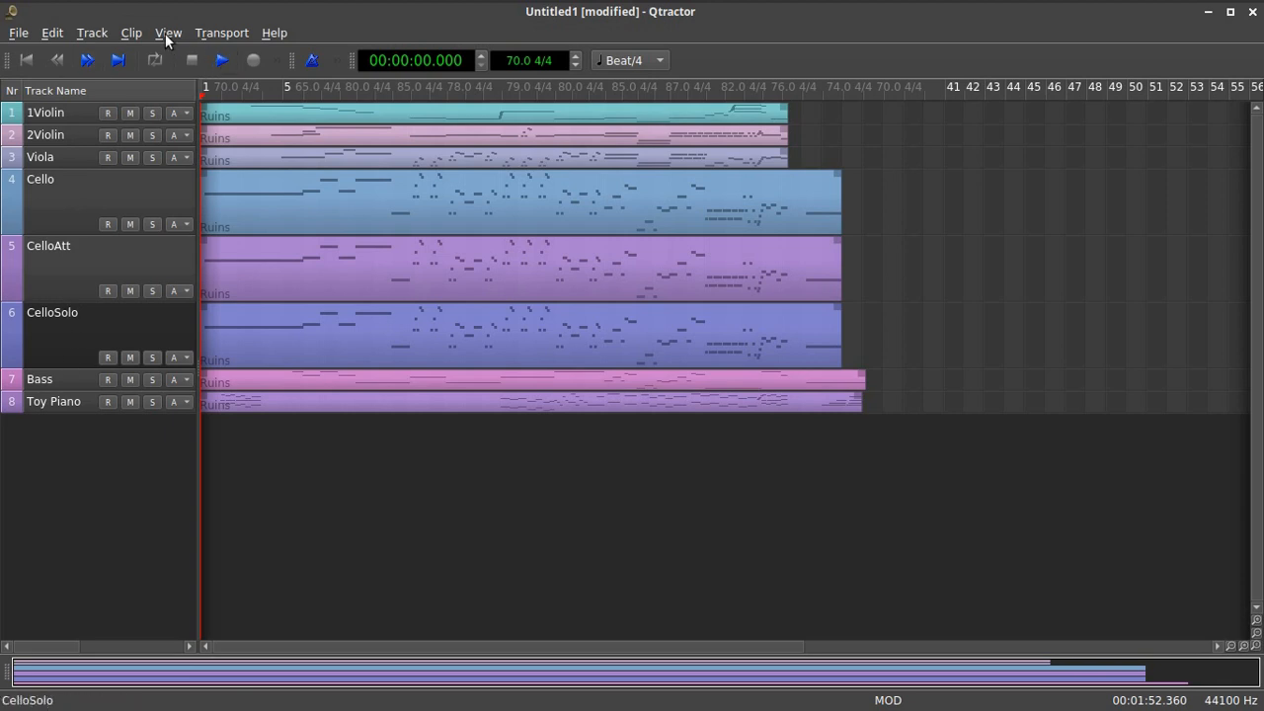
Open the Cello track's properties and review the Master MIDI bus settings, then close the bus list without changes.
double_click(54, 184)
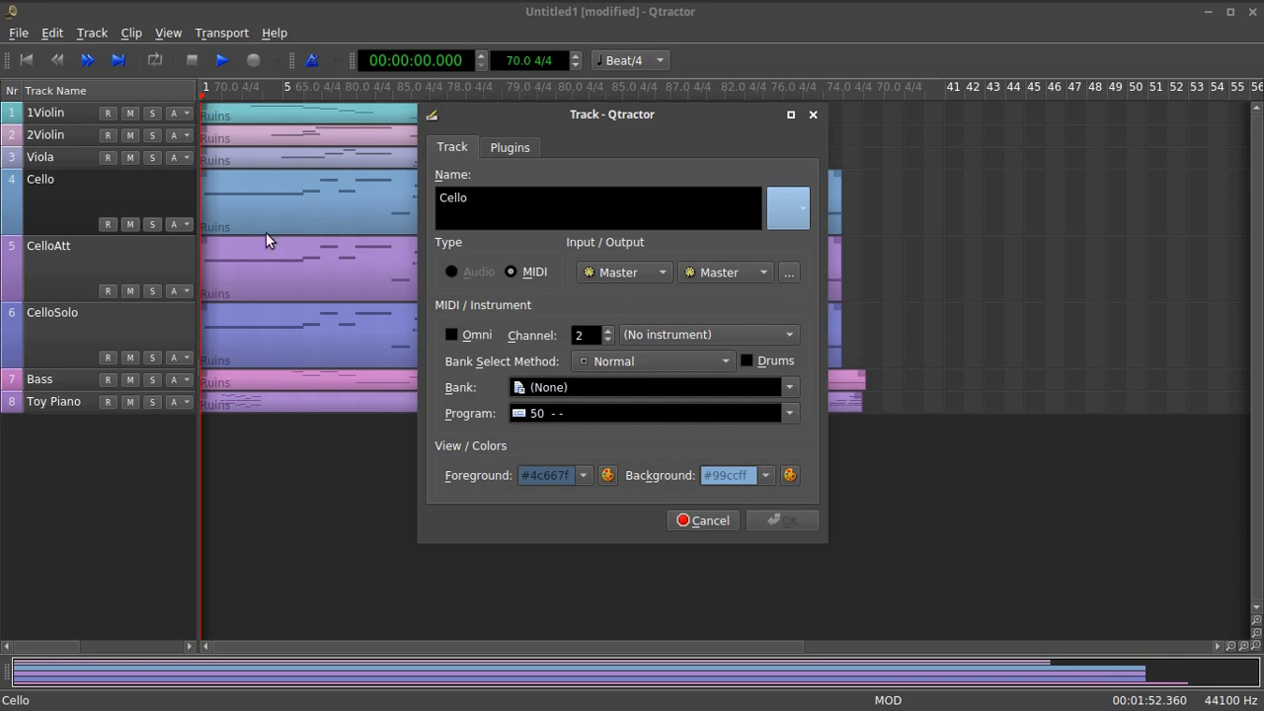
left_click(788, 274)
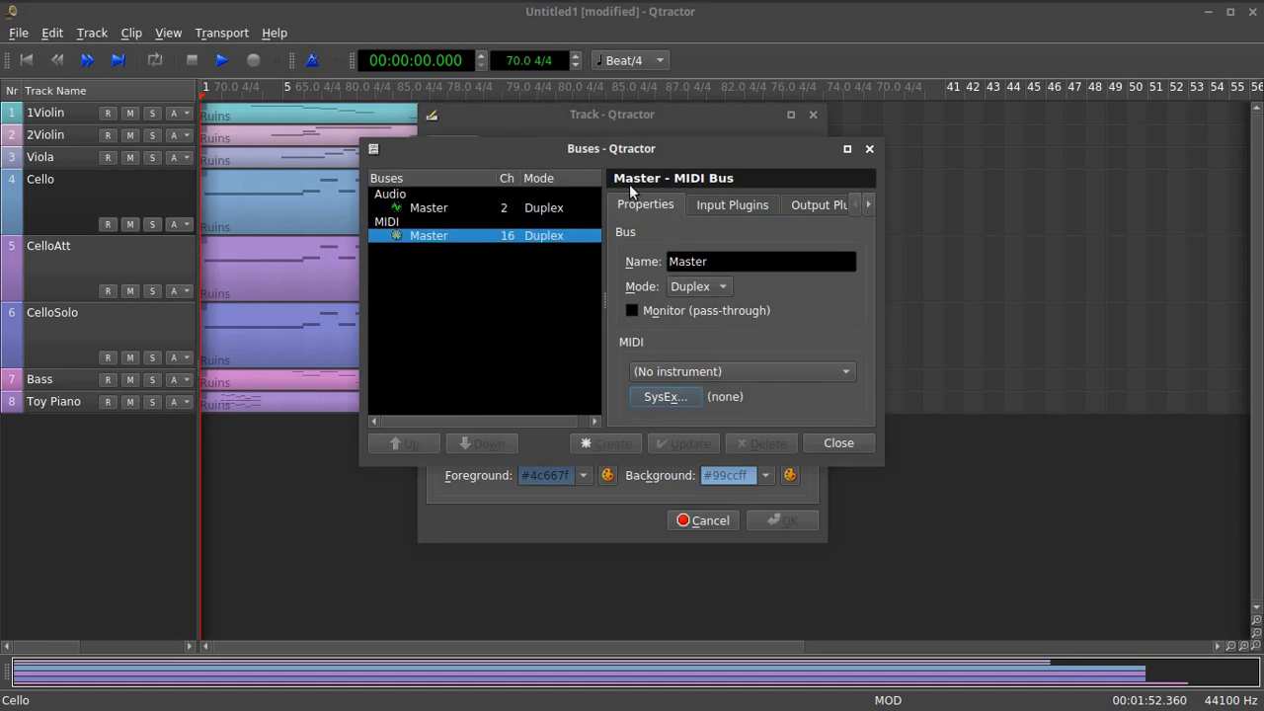
left_click(861, 444)
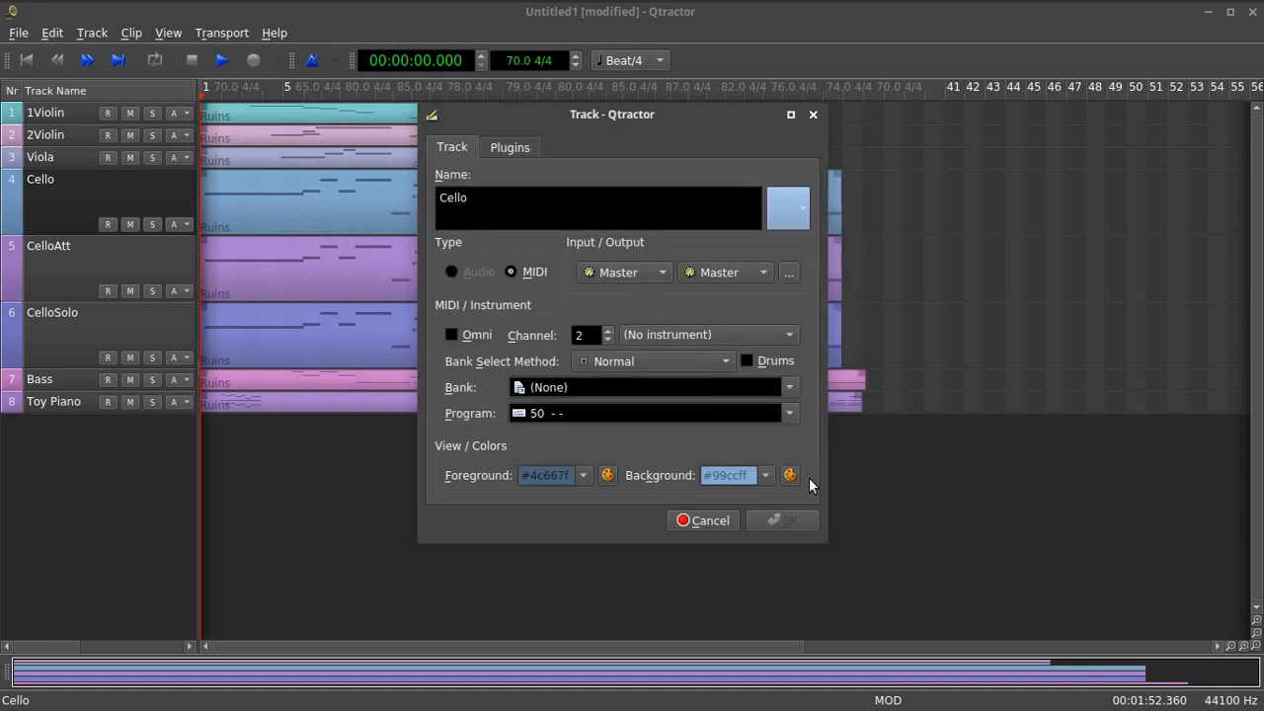
Cancel the Cello track's properties and open the session's bus list, placing its window clear of the track names.
left_click(681, 524)
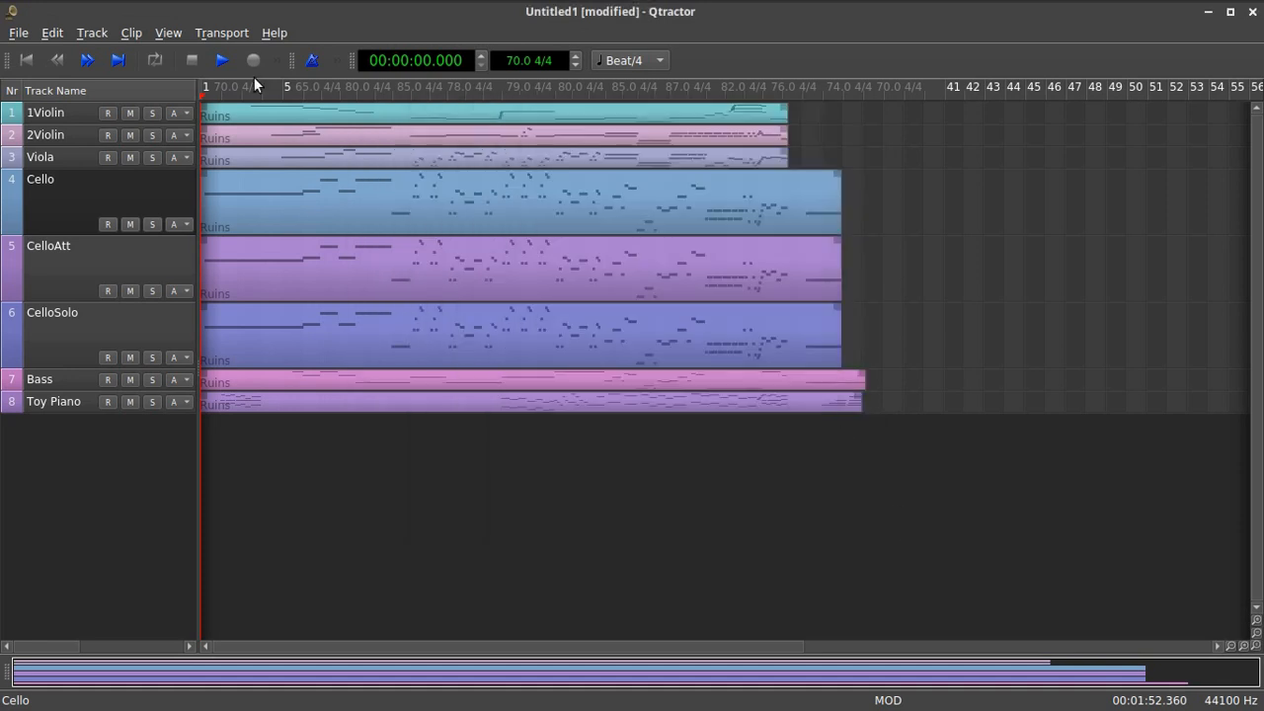
left_click(165, 32)
left_click(226, 274)
left_click_drag(695, 187, 670, 196)
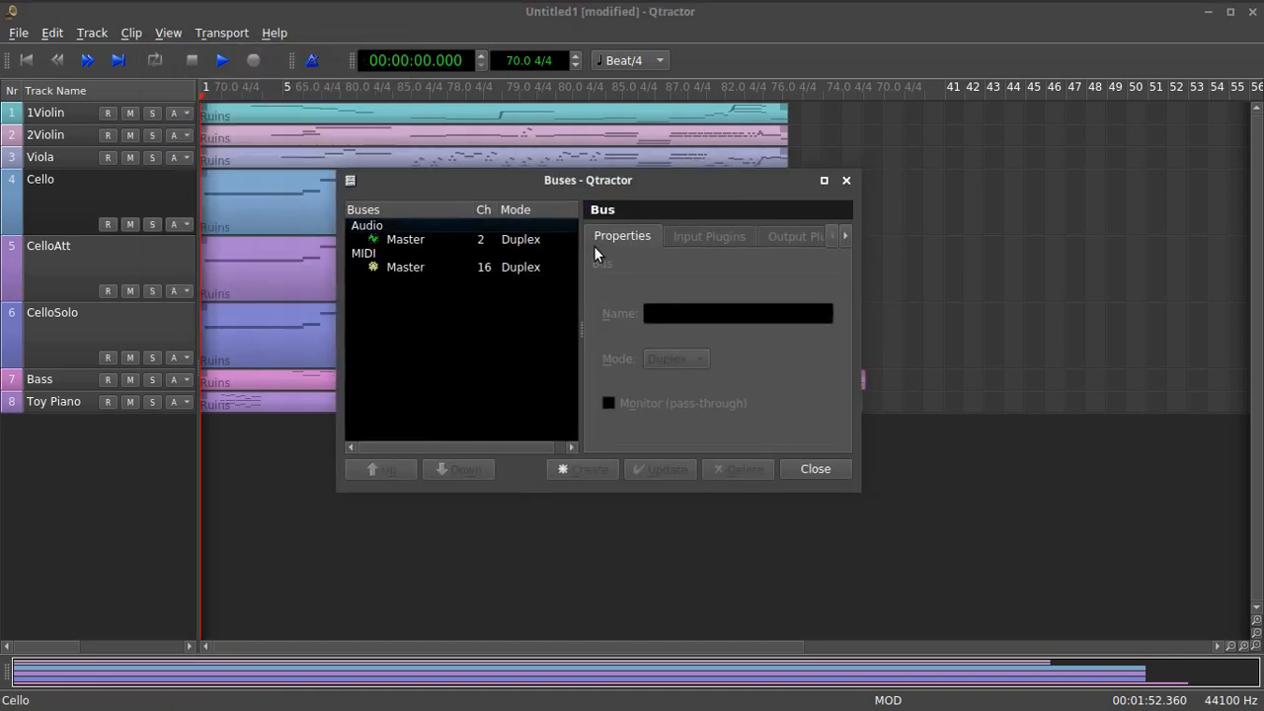
left_click_drag(607, 187, 710, 167)
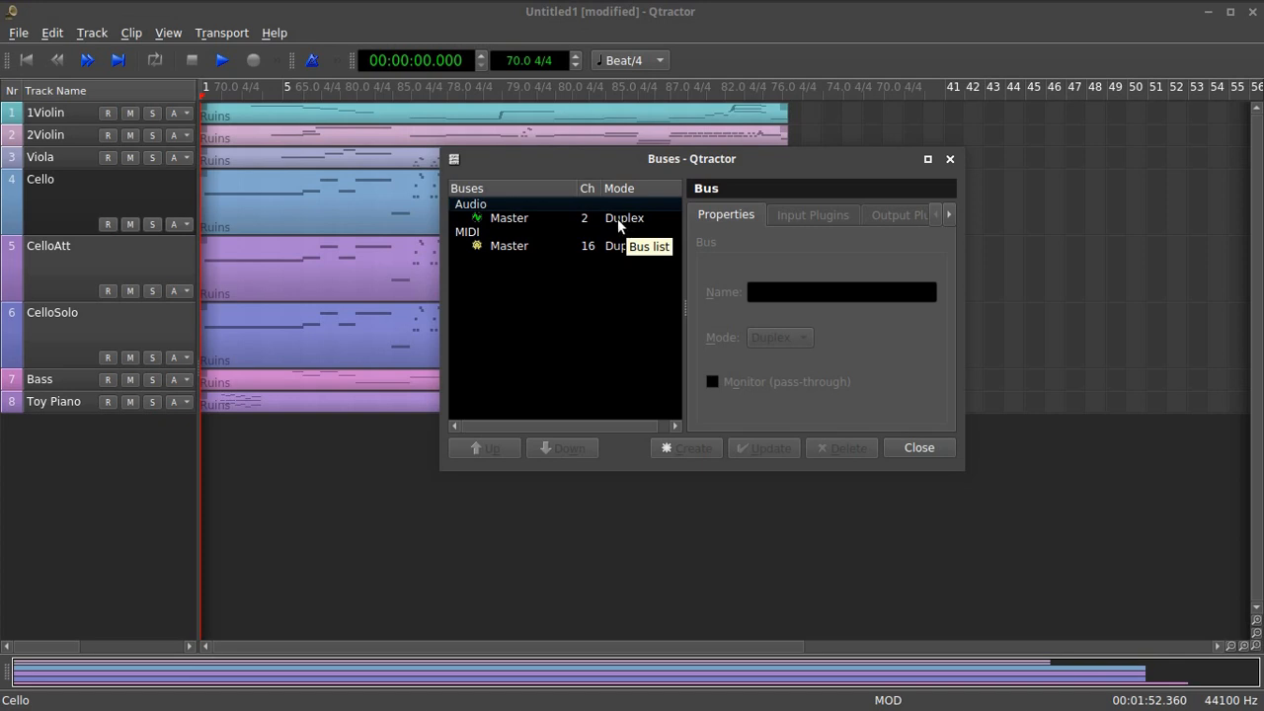
Rename the Master MIDI bus as 1Violin and apply the update.
left_click(616, 246)
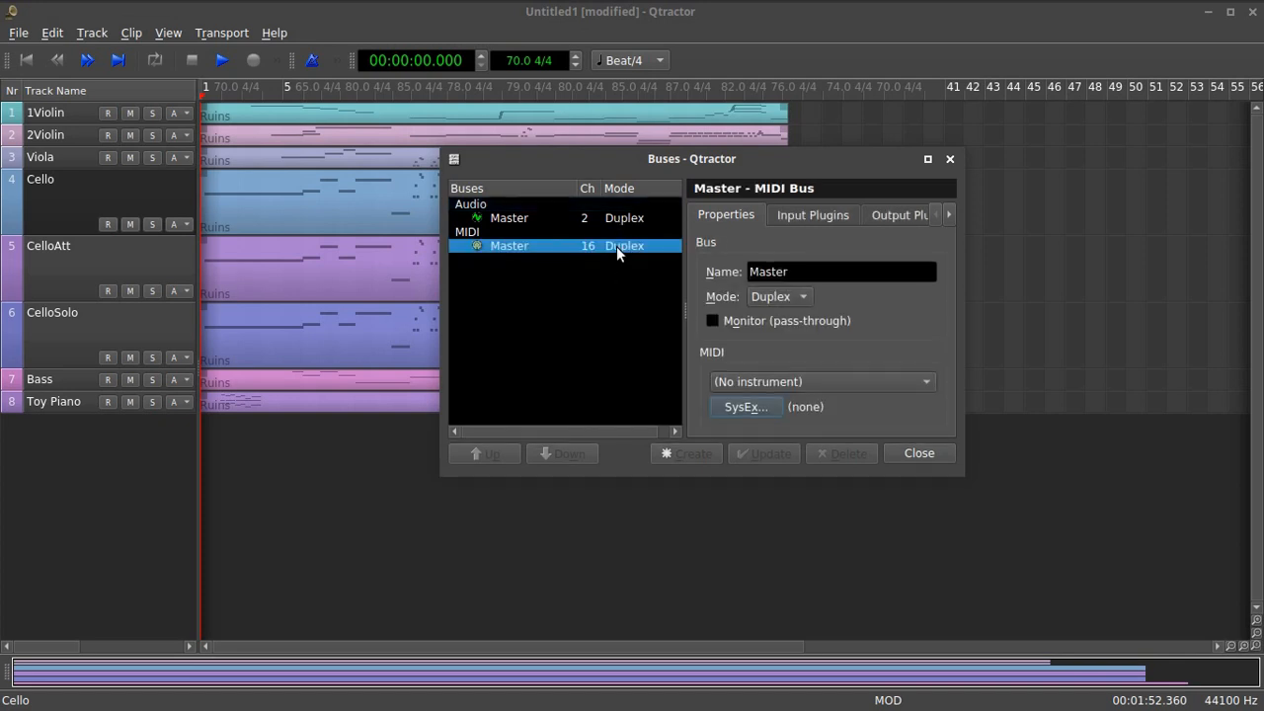
left_click_drag(823, 274, 589, 227)
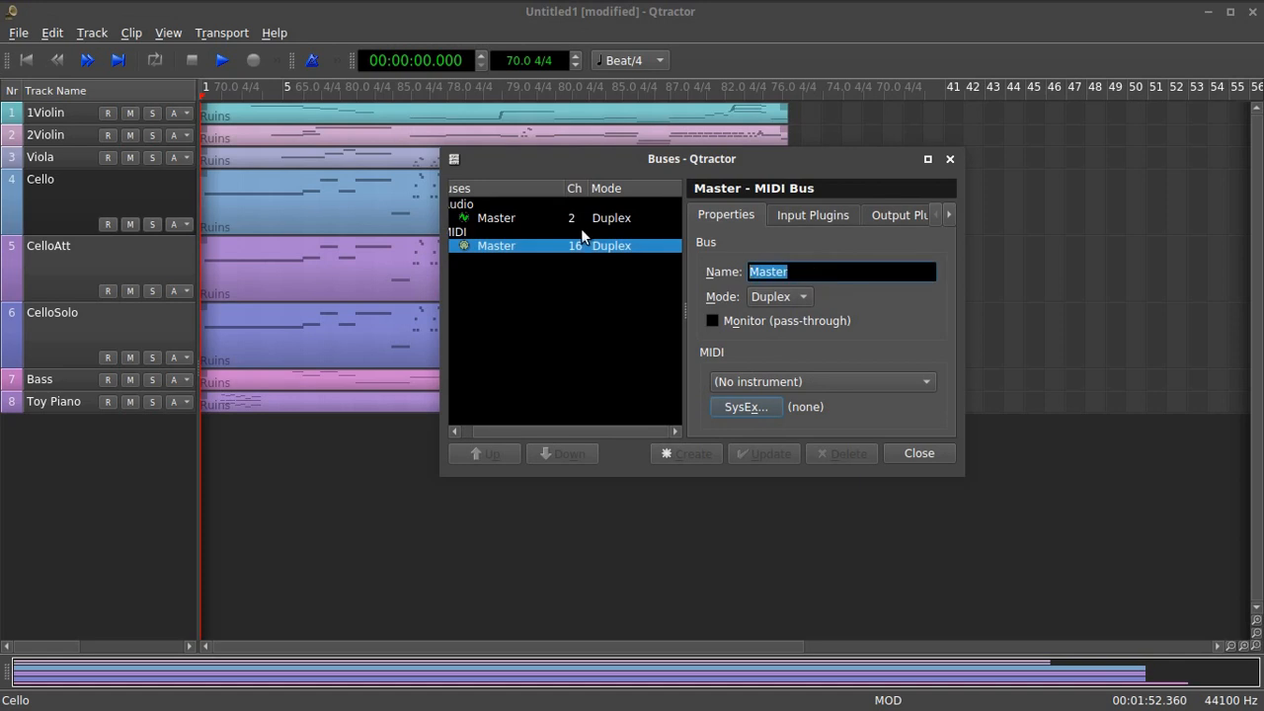
type("Vio")
key("BackSpace")
key("BackSpace")
key("BackSpace")
type("1")
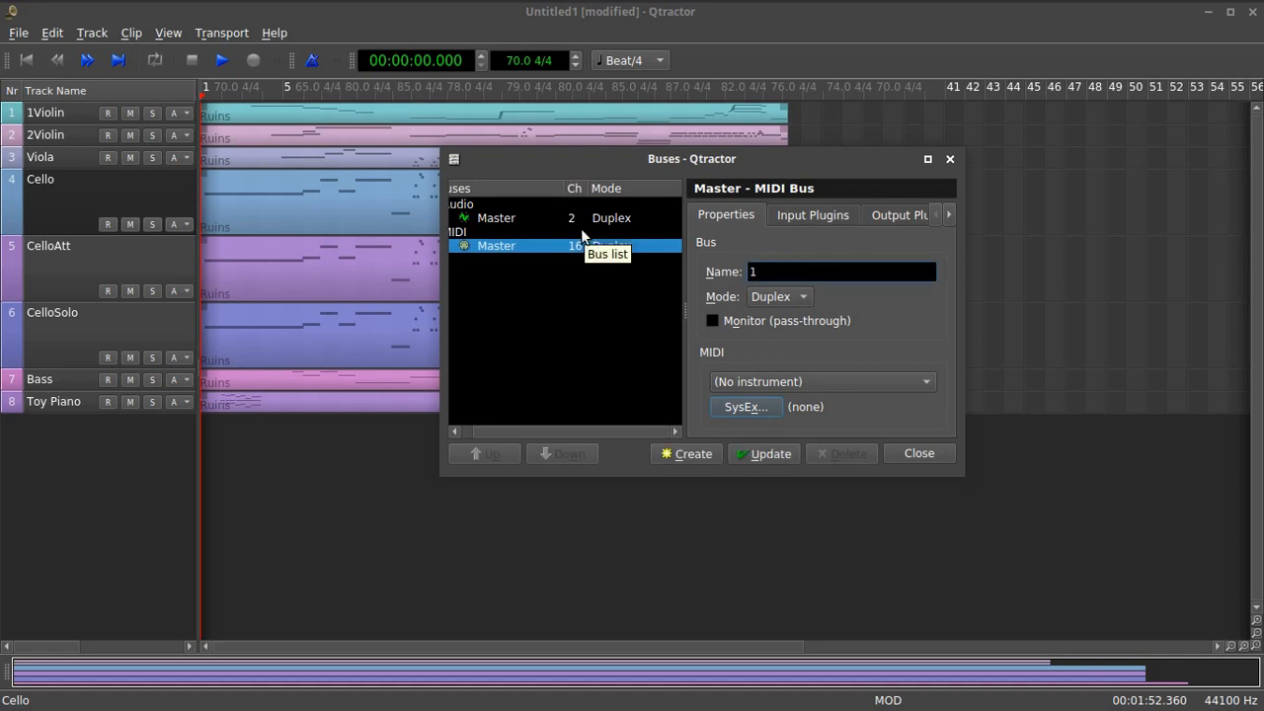
type("Violin")
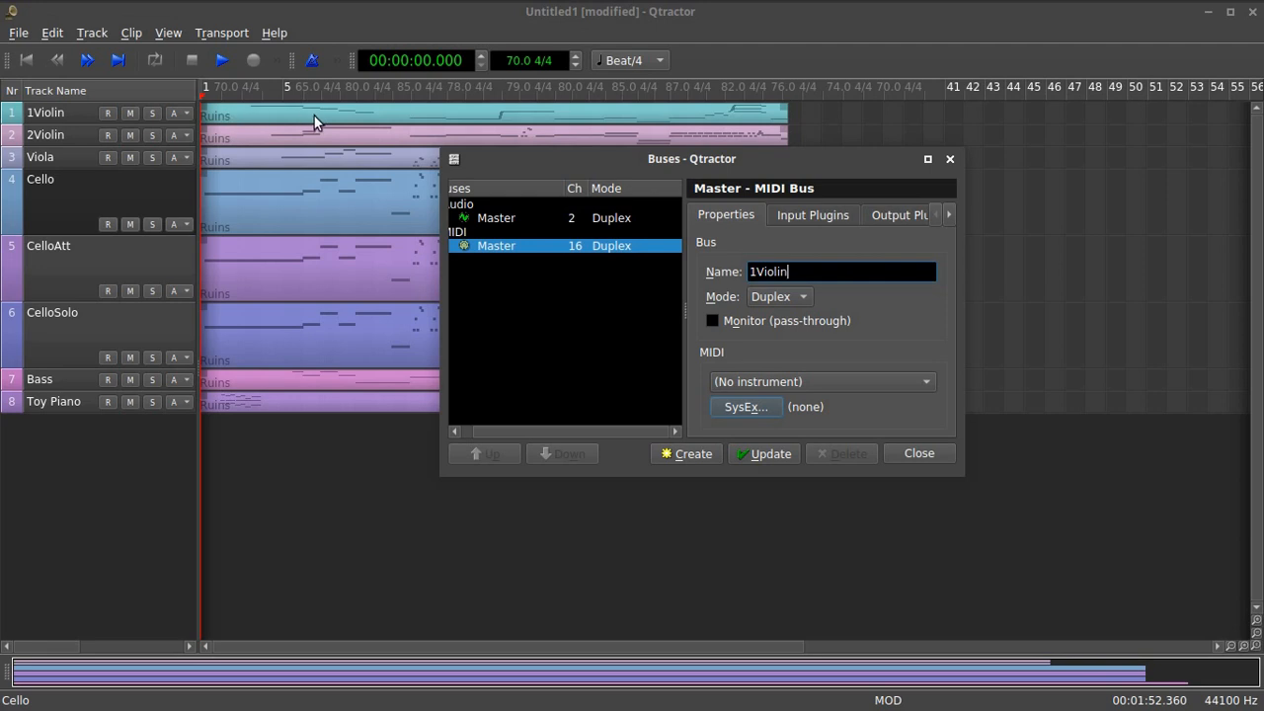
left_click(768, 453)
Create two additional duplex MIDI buses named 2Violin and Viola, based on the 1Violin MIDI bus.
left_click(755, 275)
key("Delete")
type("2")
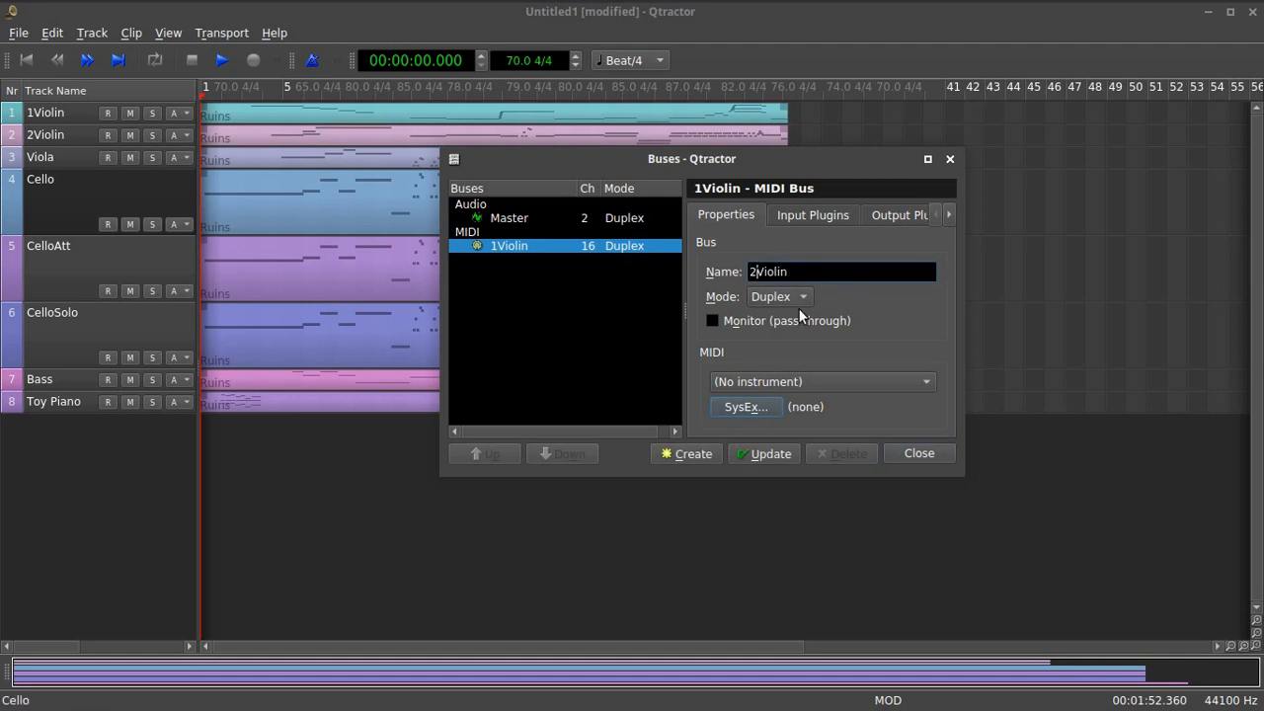
left_click(687, 453)
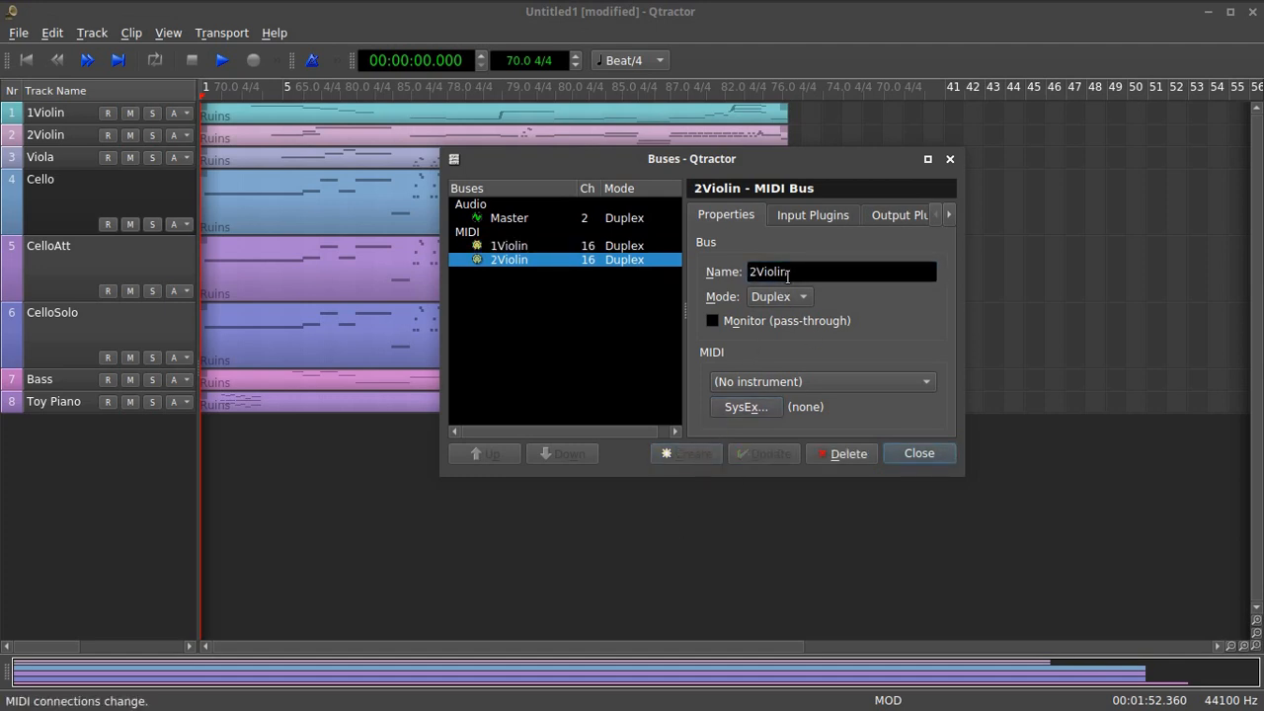
type("Viola")
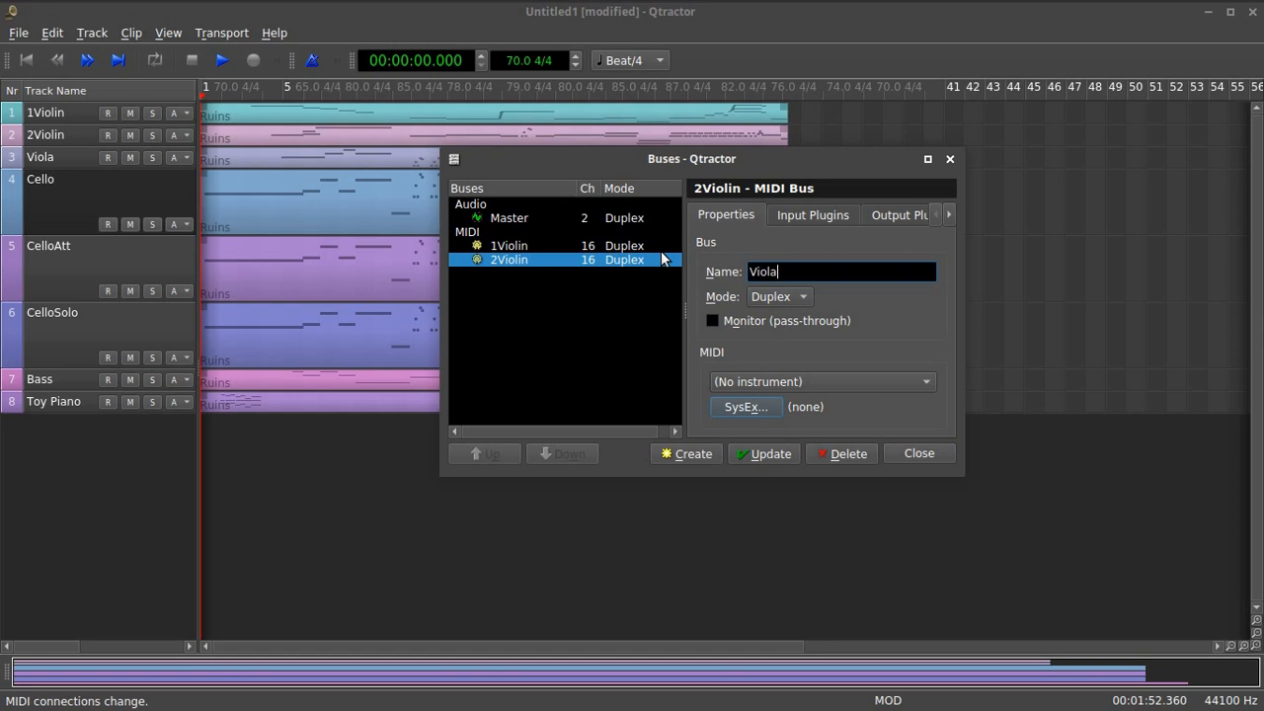
left_click(694, 453)
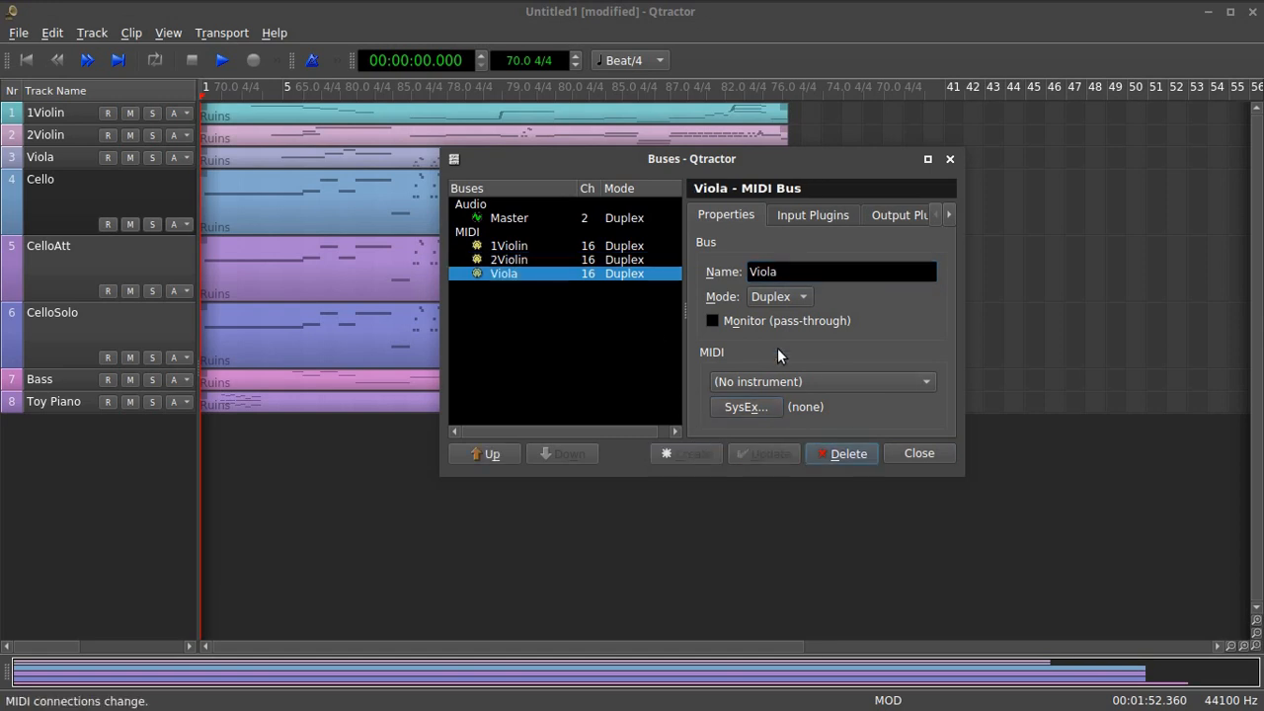
Create duplex MIDI buses named Cello and Bass after the Viola MIDI bus.
double_click(808, 272)
type("Cello")
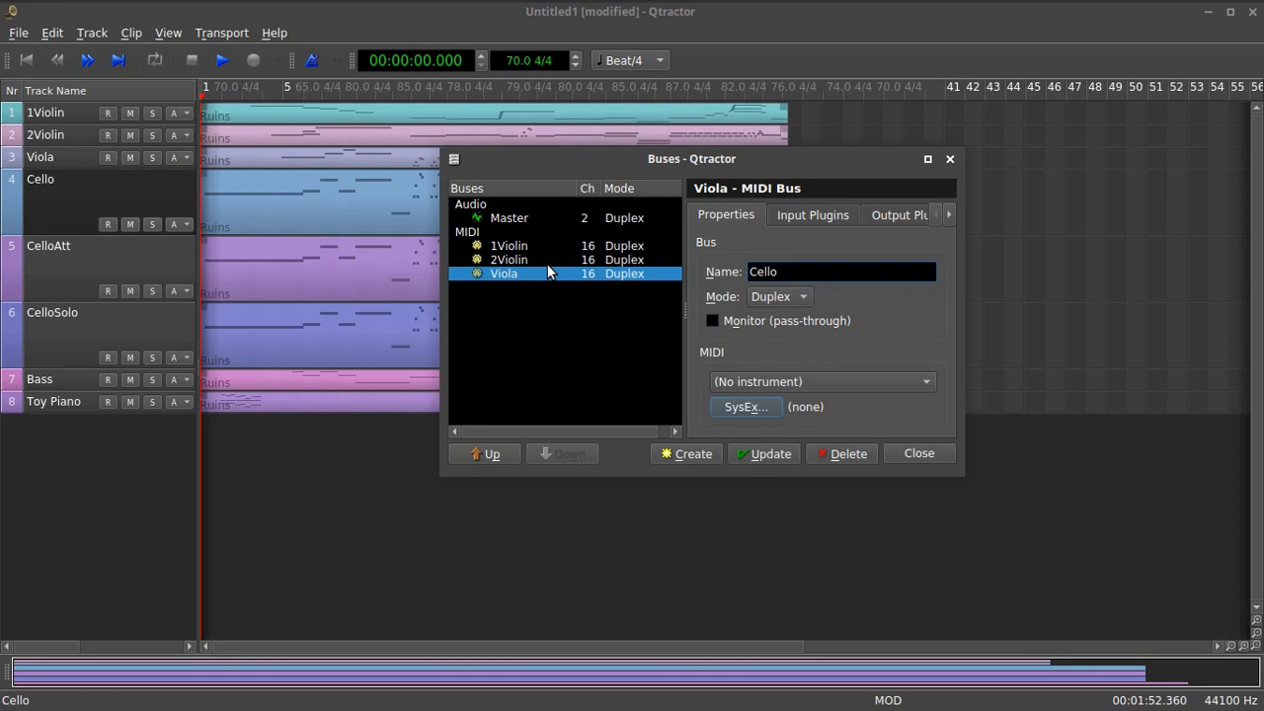
left_click(703, 453)
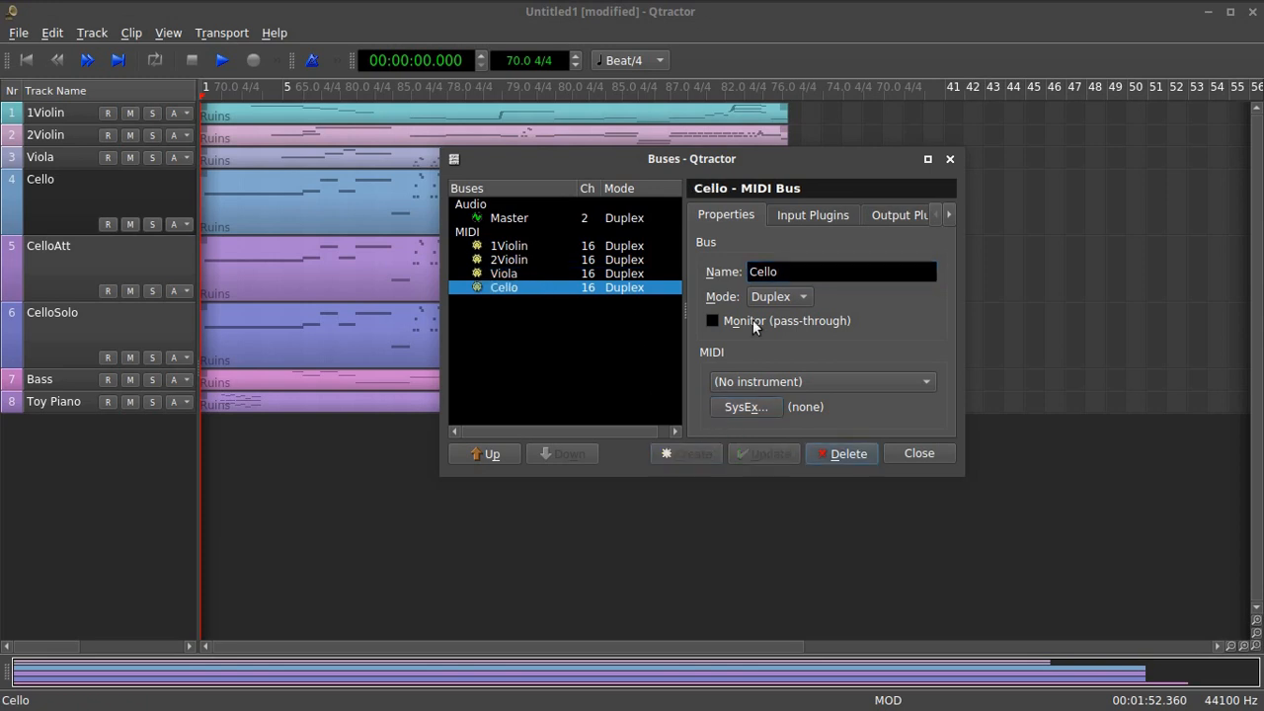
double_click(792, 271)
type("Bass")
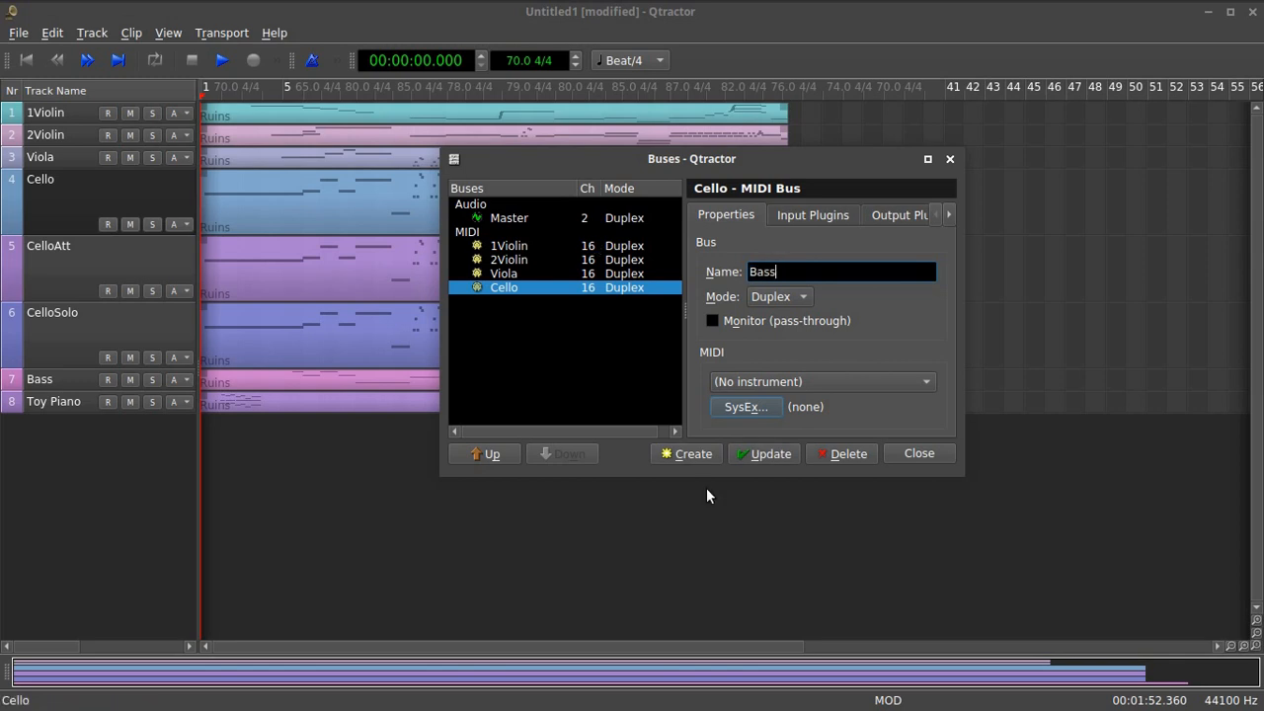
left_click(691, 457)
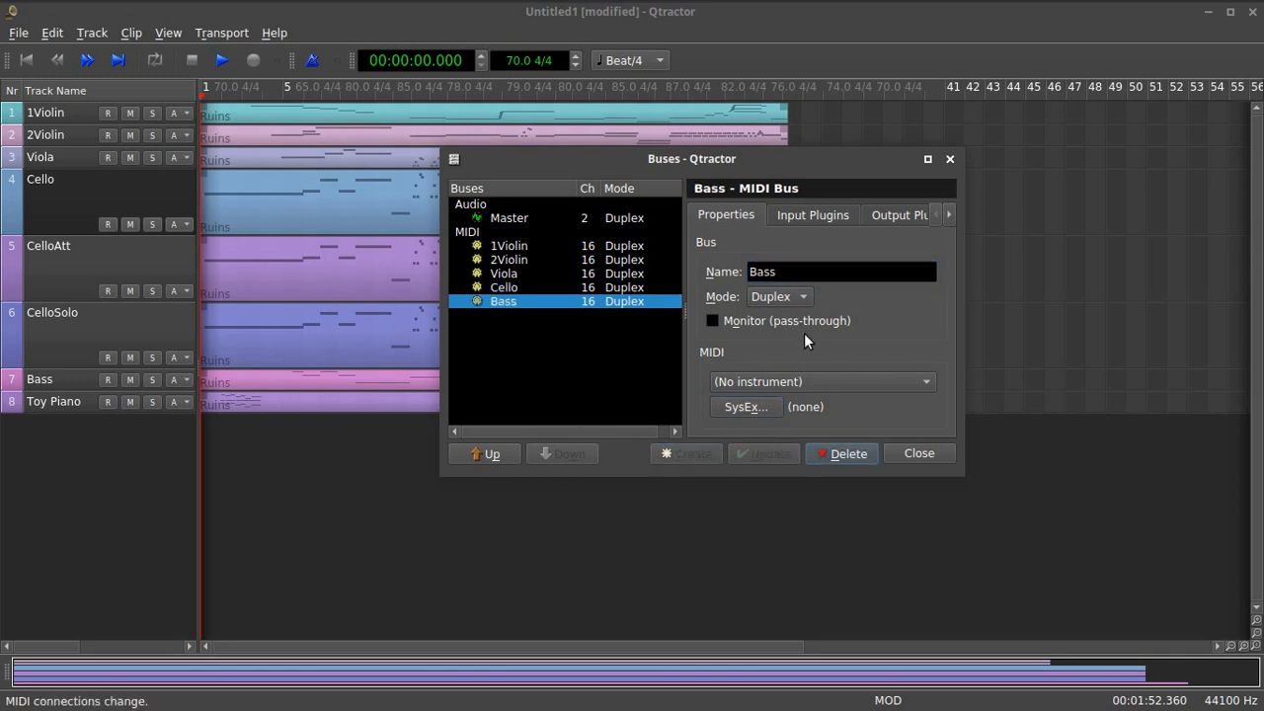
Create a duplex MIDI bus named Toy Piano after the Bass MIDI bus.
left_click_drag(855, 275, 735, 284)
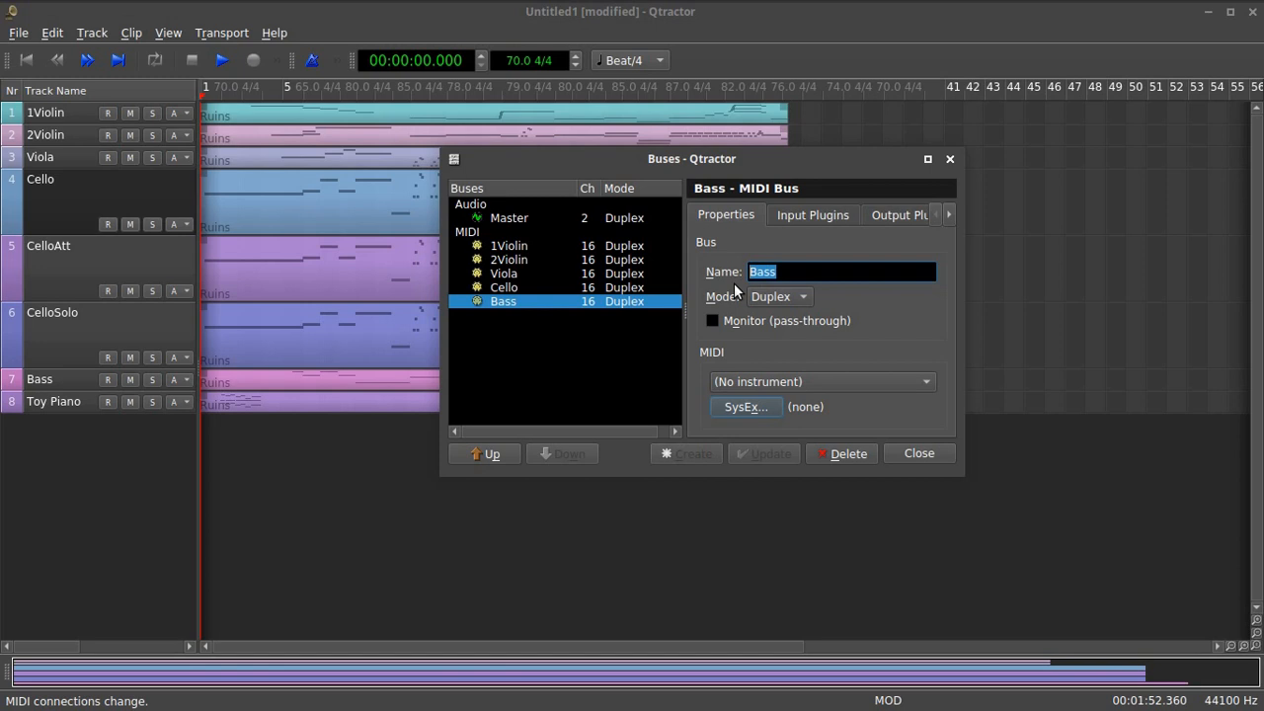
type("Toy ")
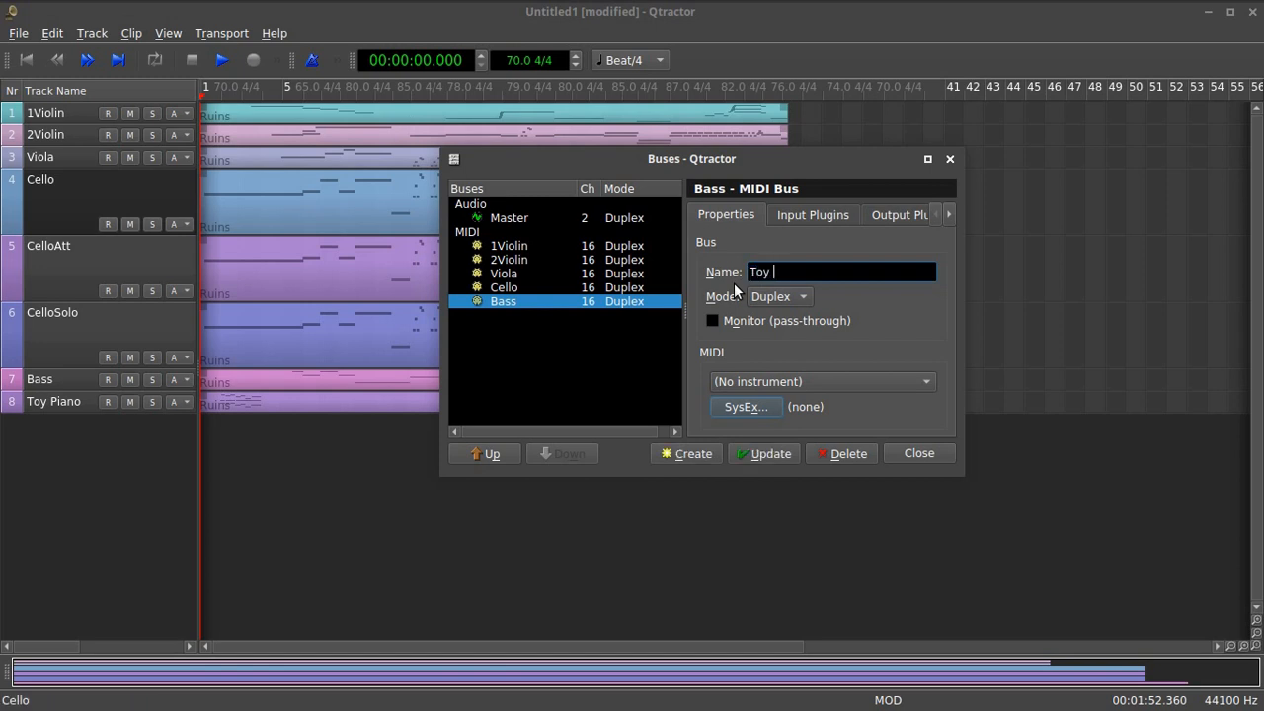
type("Piano")
left_click(691, 454)
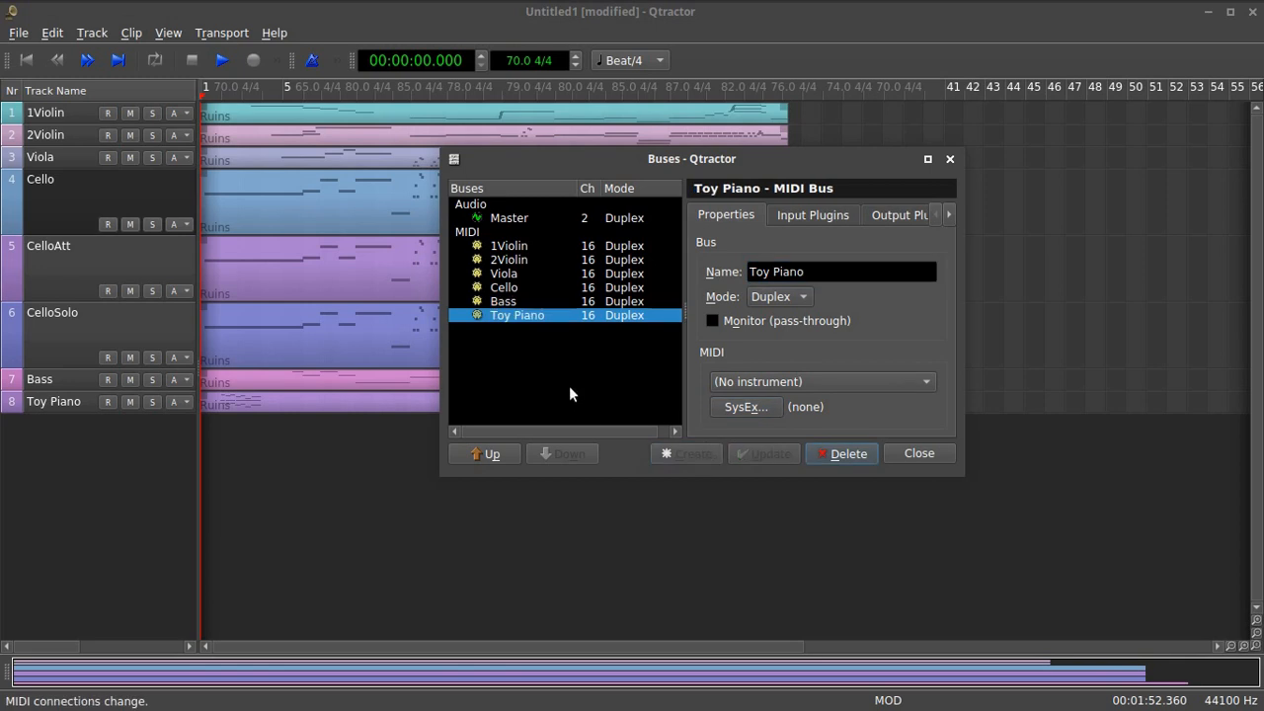
Create two-channel duplex audio buses named 1Violin and 2Violin, starting from the Master audio bus and keeping Master itself.
left_click(524, 217)
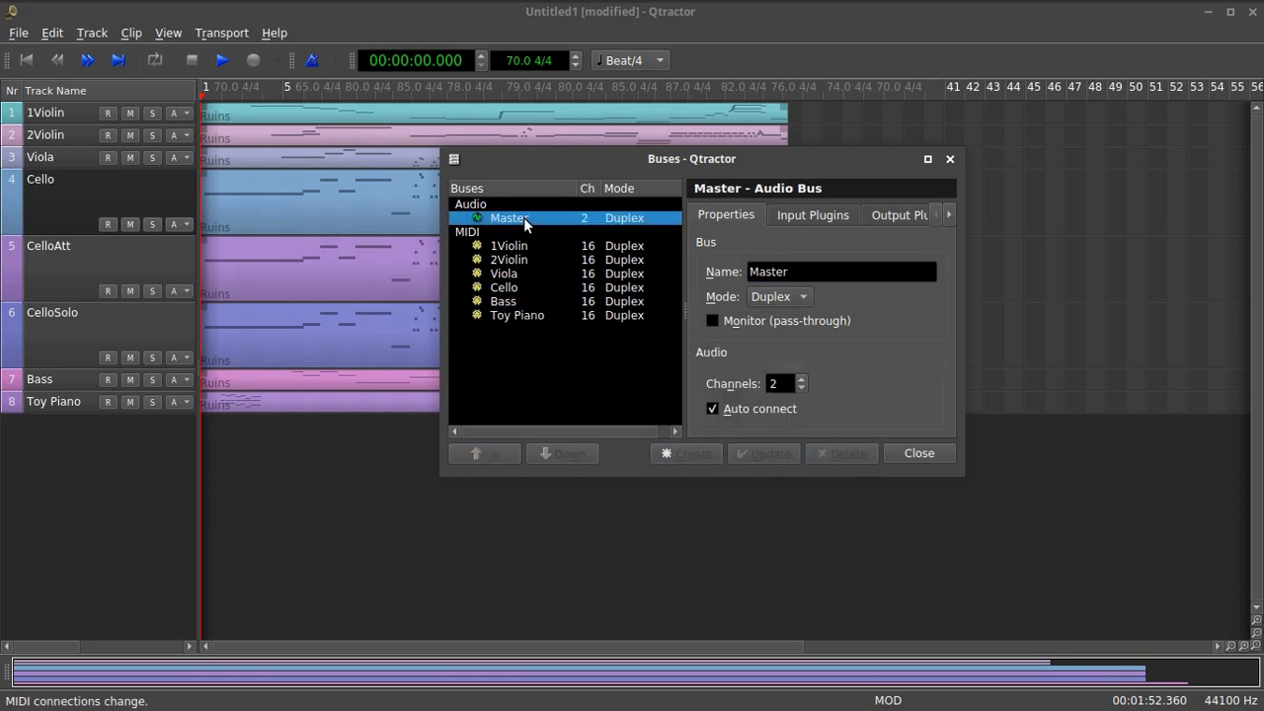
double_click(803, 273)
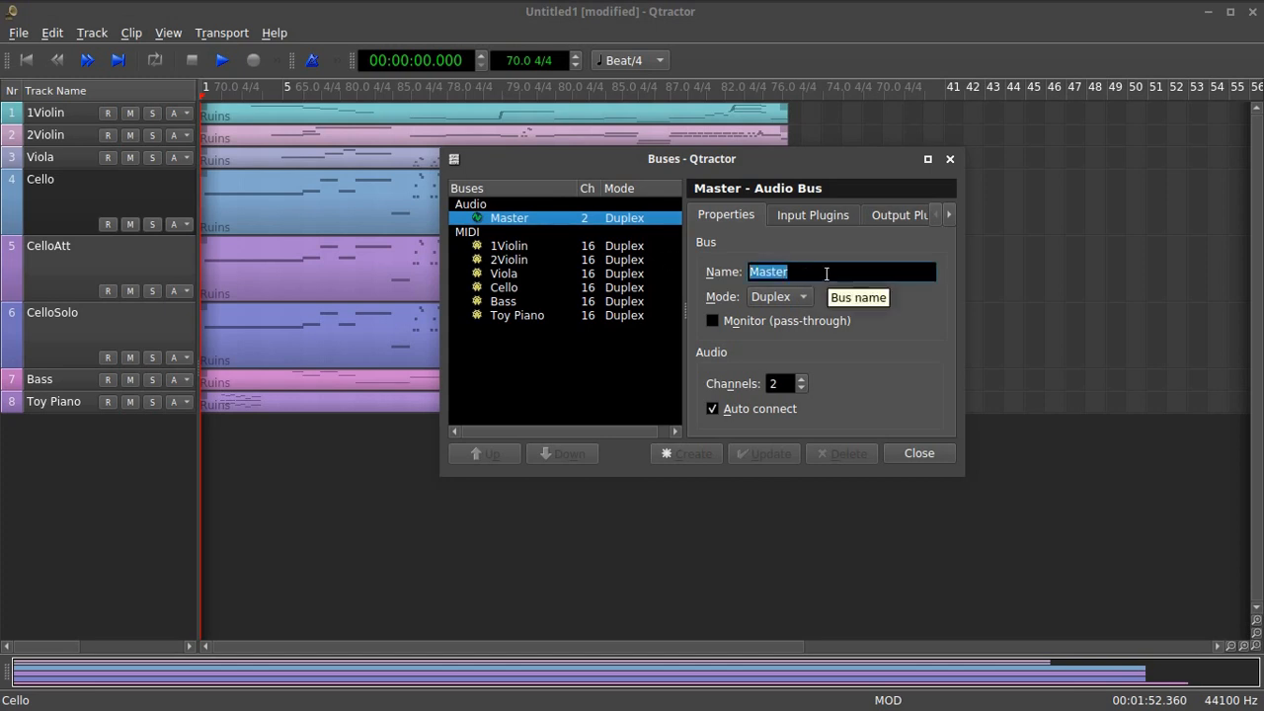
type("1Violin")
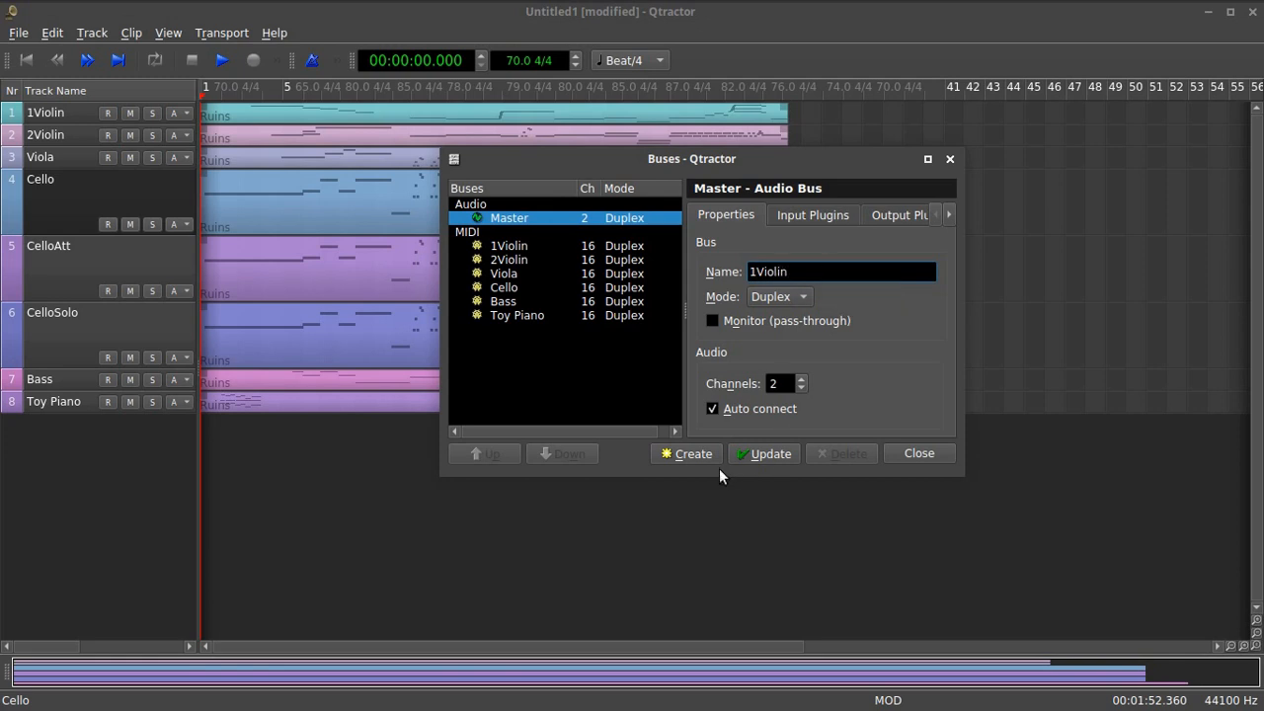
left_click(707, 455)
left_click_drag(806, 273, 703, 275)
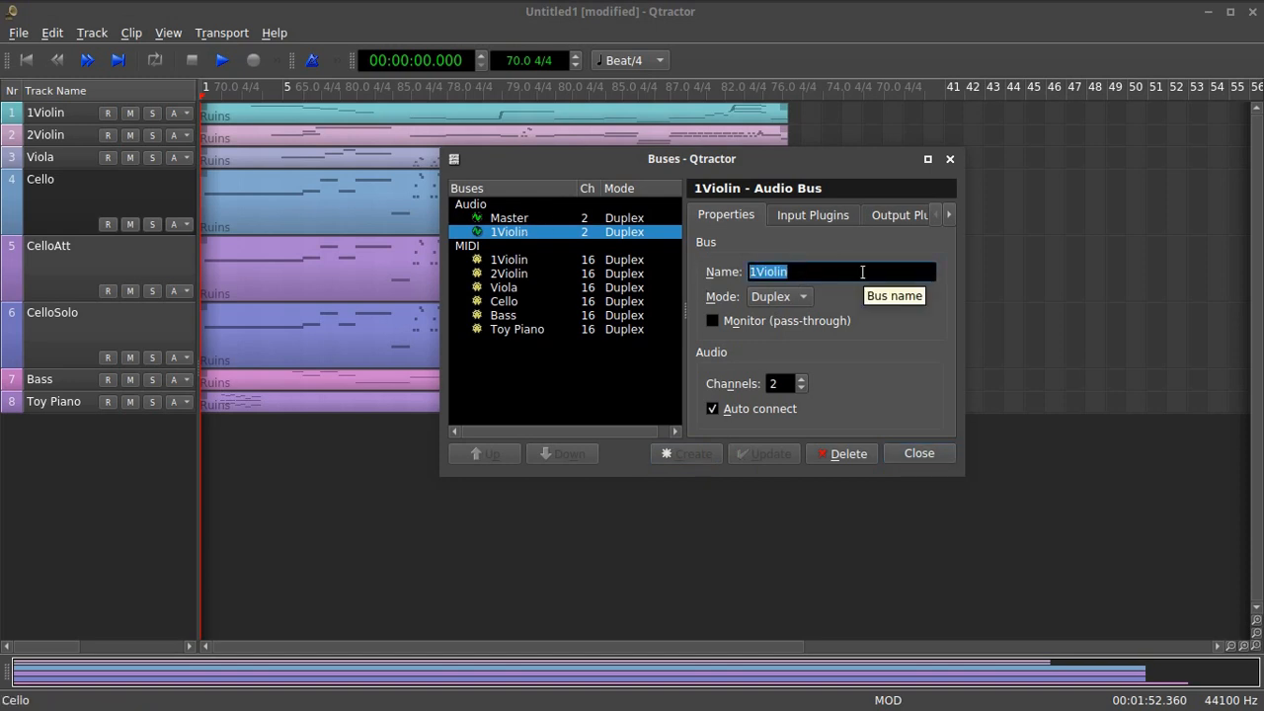
left_click(752, 272)
key("Delete")
type("2")
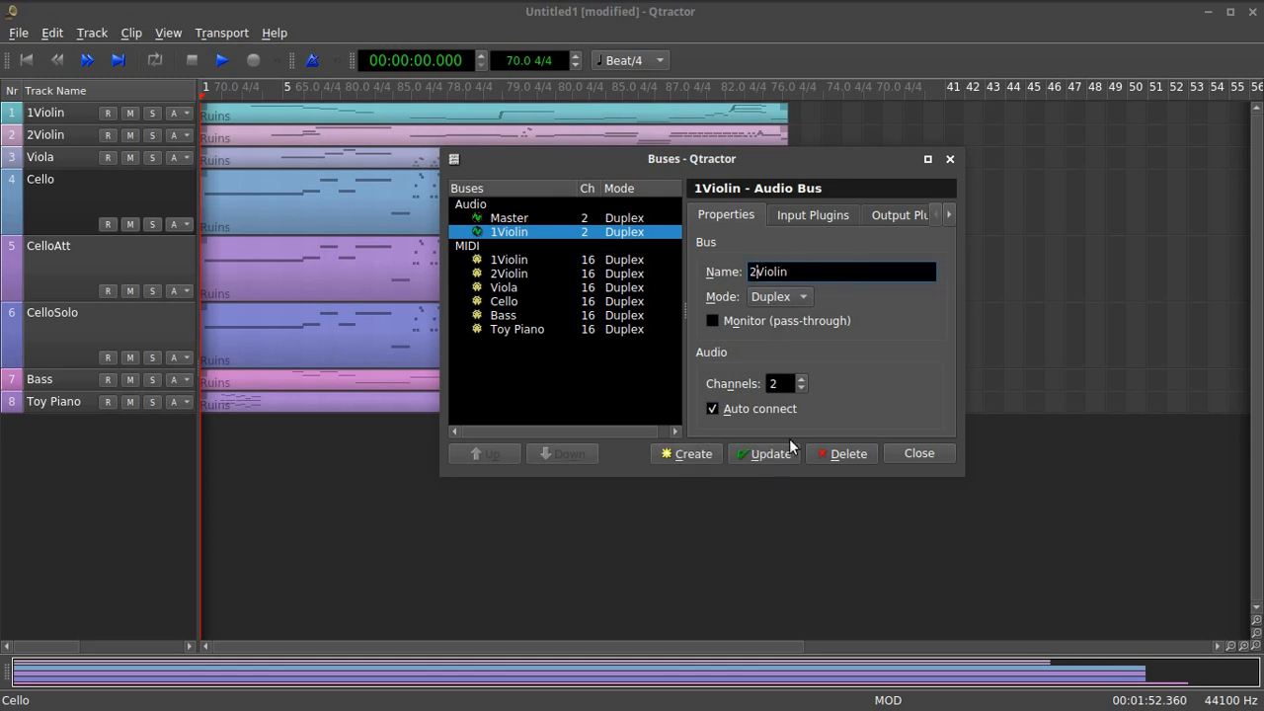
left_click(701, 454)
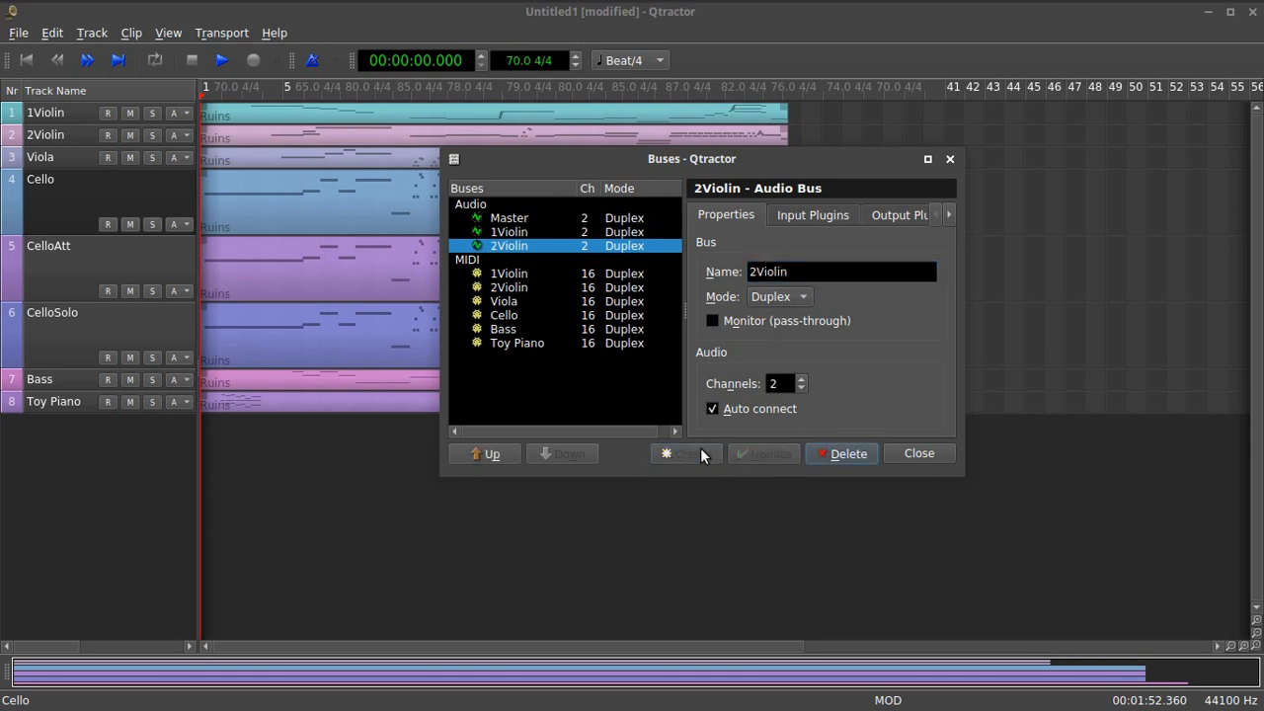
Create two-channel duplex audio buses named Viola, Cello and Bass after the 2Violin audio bus.
double_click(799, 270)
type("Viola")
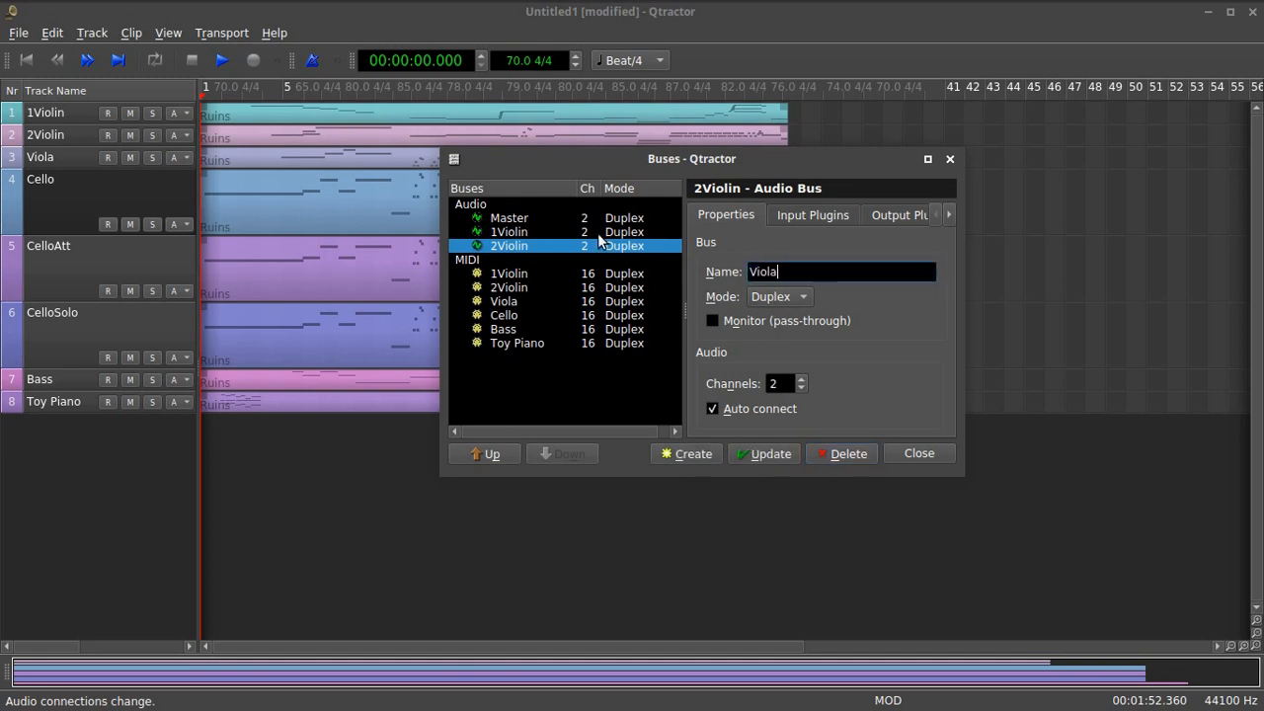
left_click(683, 453)
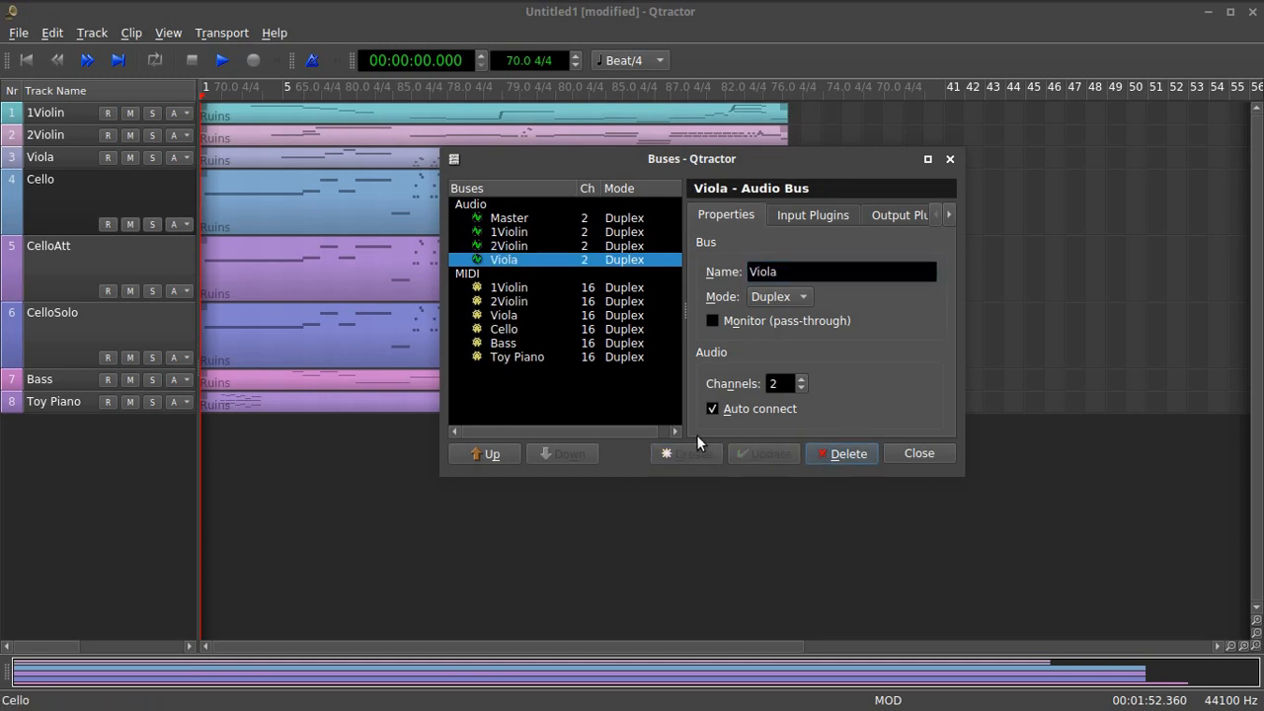
double_click(790, 271)
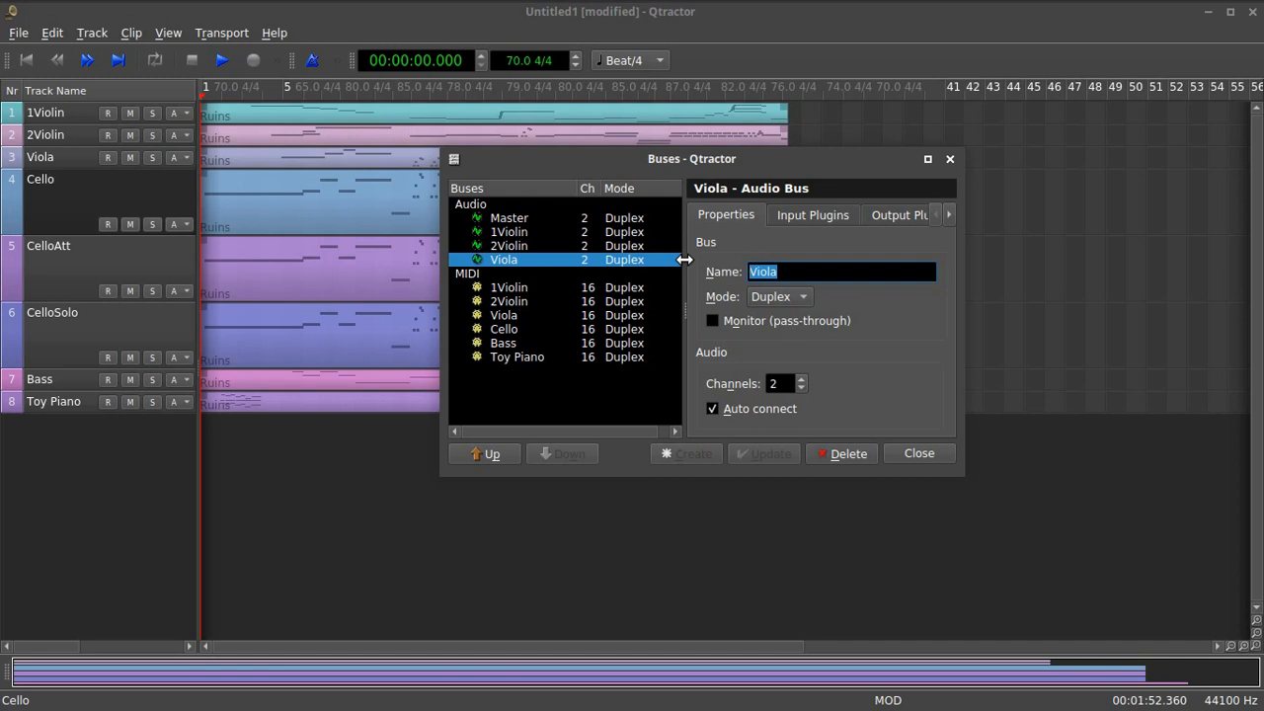
type("Cello")
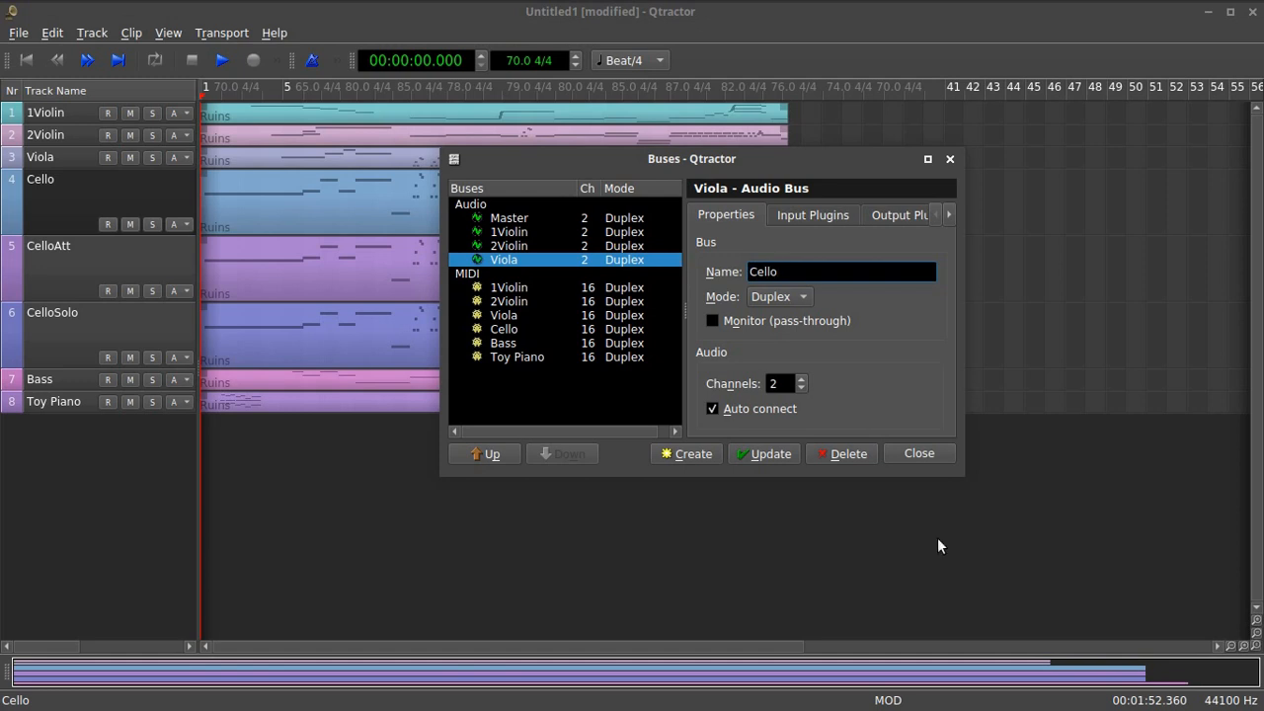
left_click(706, 455)
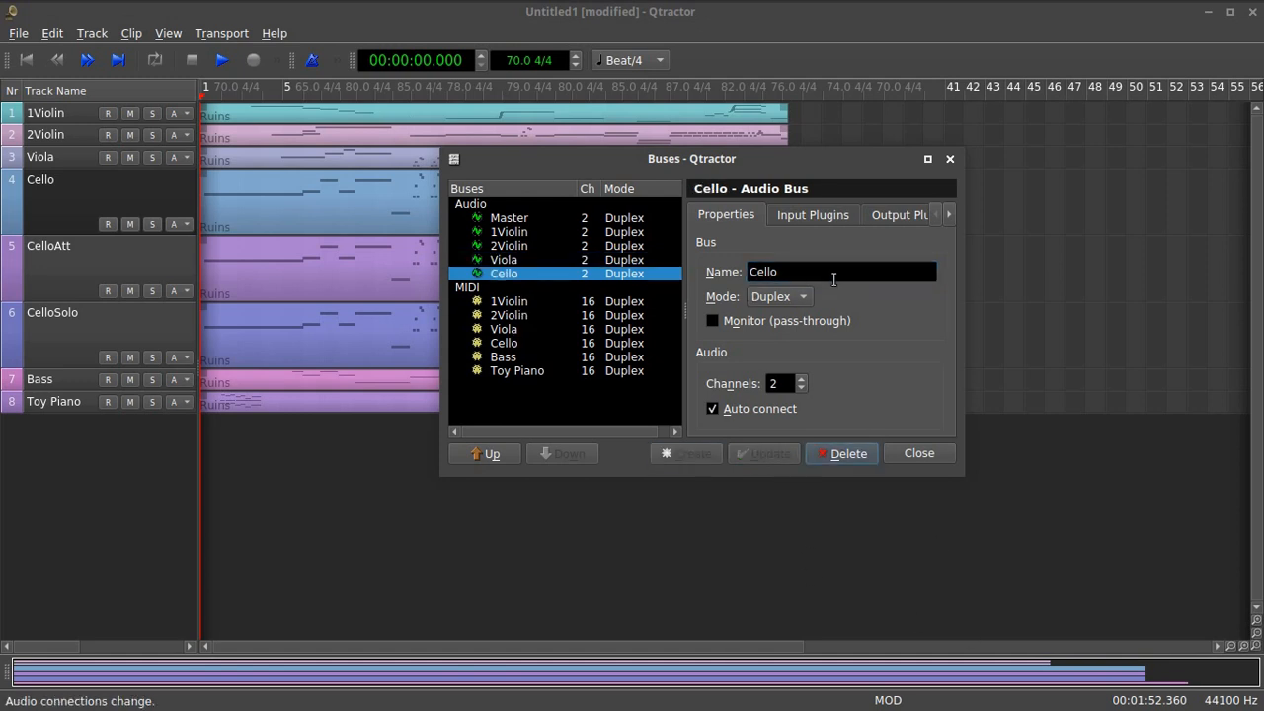
type("Bass")
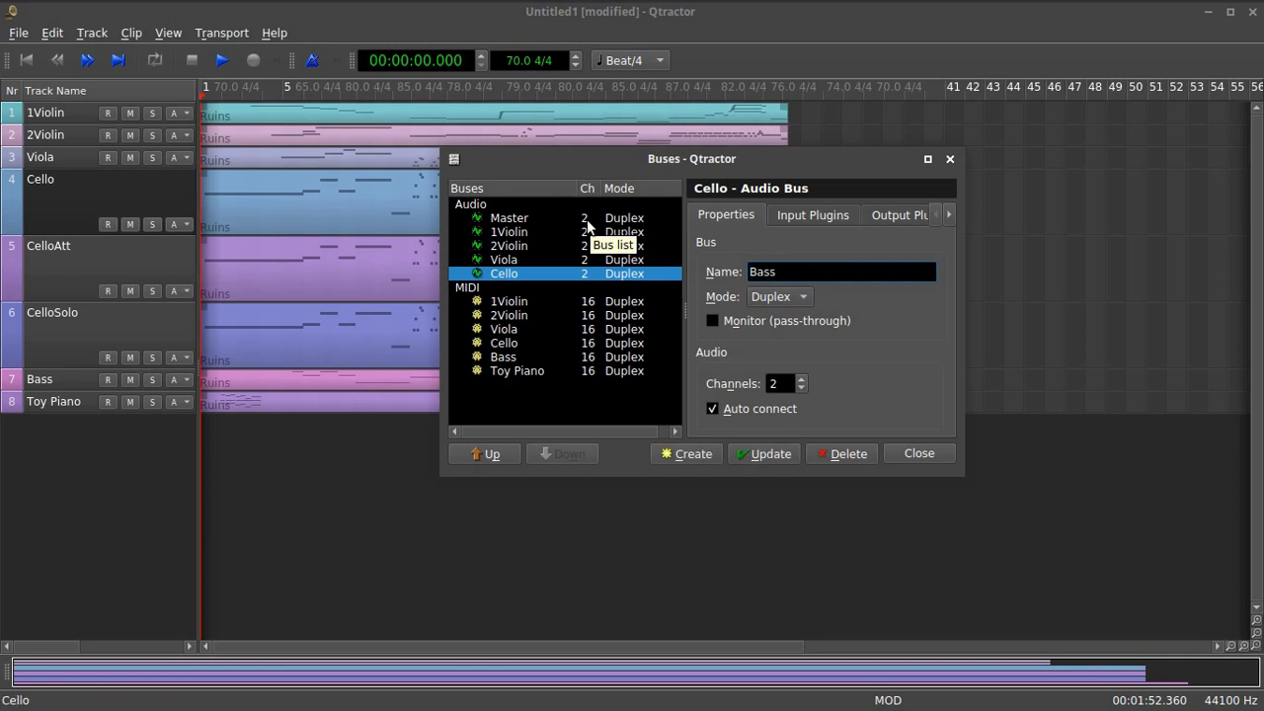
left_click(691, 456)
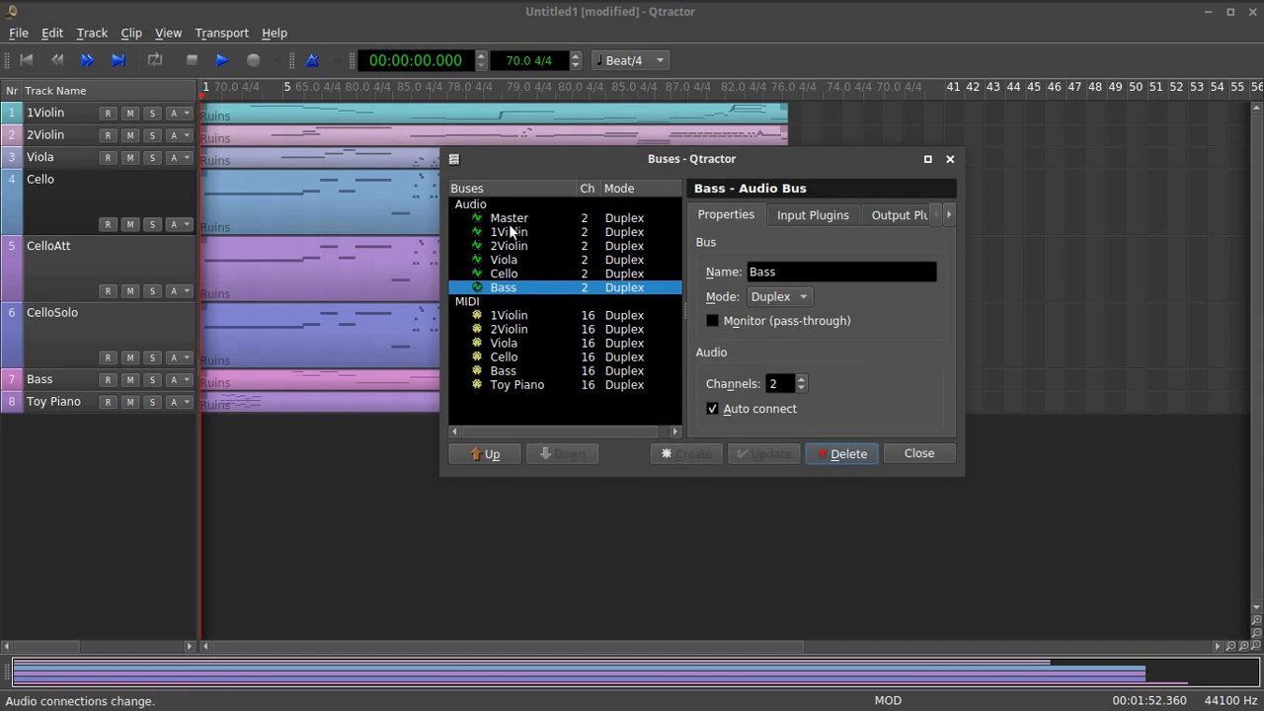
Create a two-channel duplex audio bus named Toy Piano after the Bass audio bus.
left_click_drag(802, 273, 546, 212)
type("Toy")
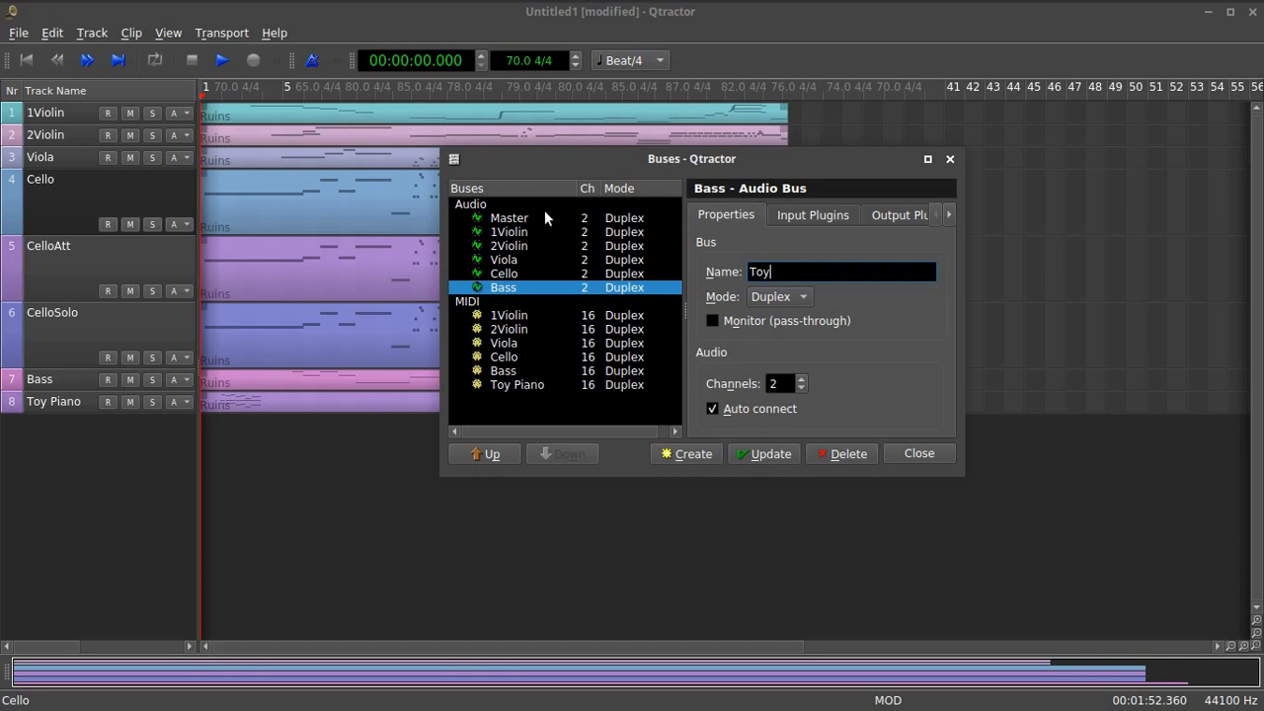
type(" Piano")
left_click(681, 453)
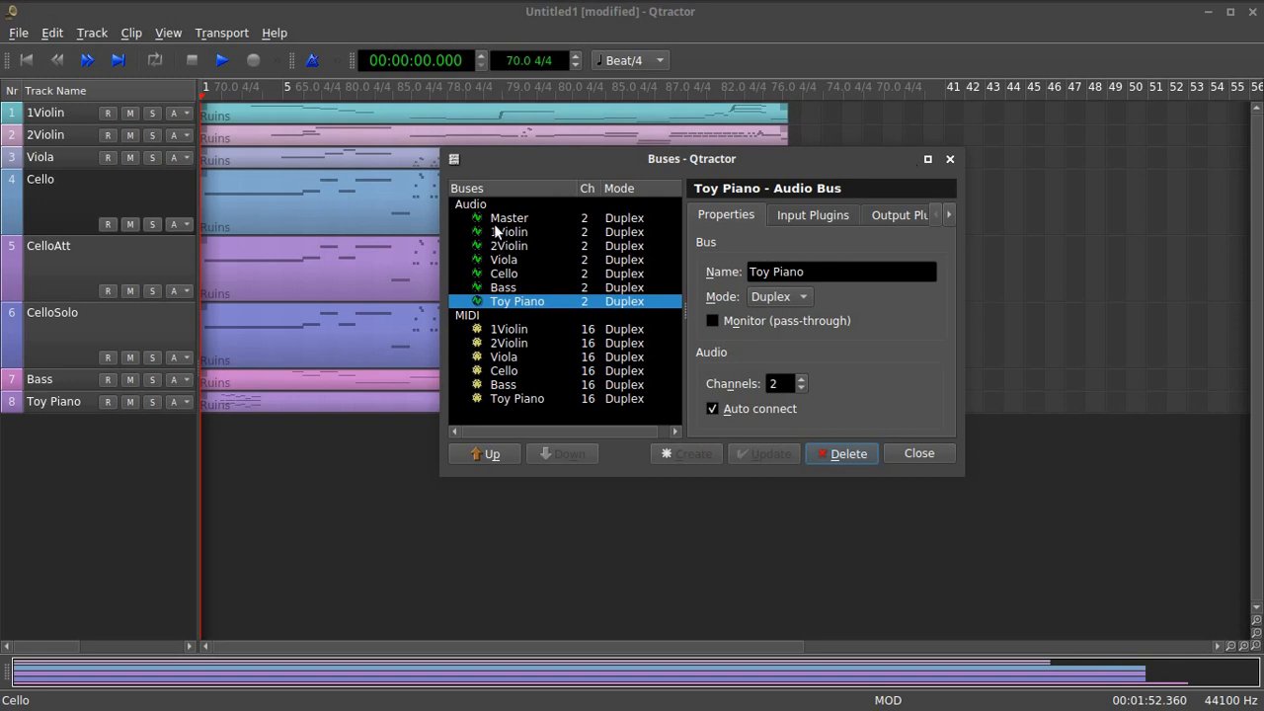
Close the bus list and switch to Fantasia, the LinuxSampler front end.
left_click(948, 160)
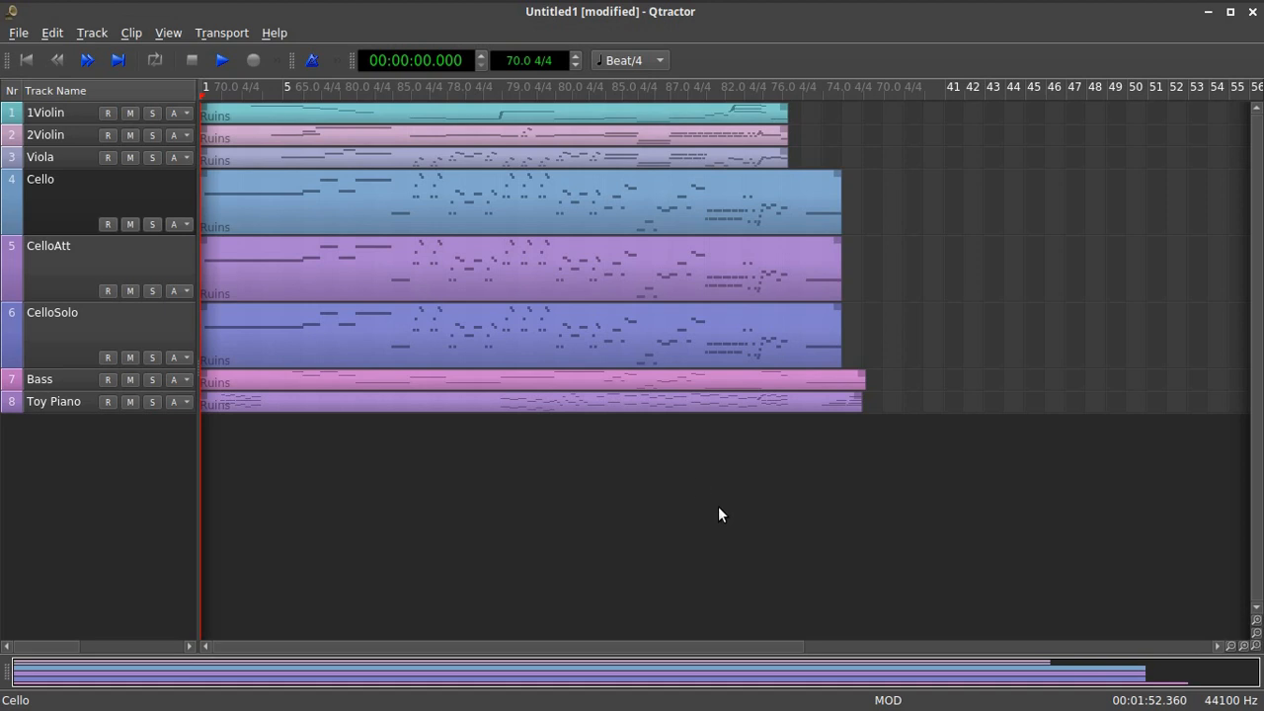
mouse_move(816, 701)
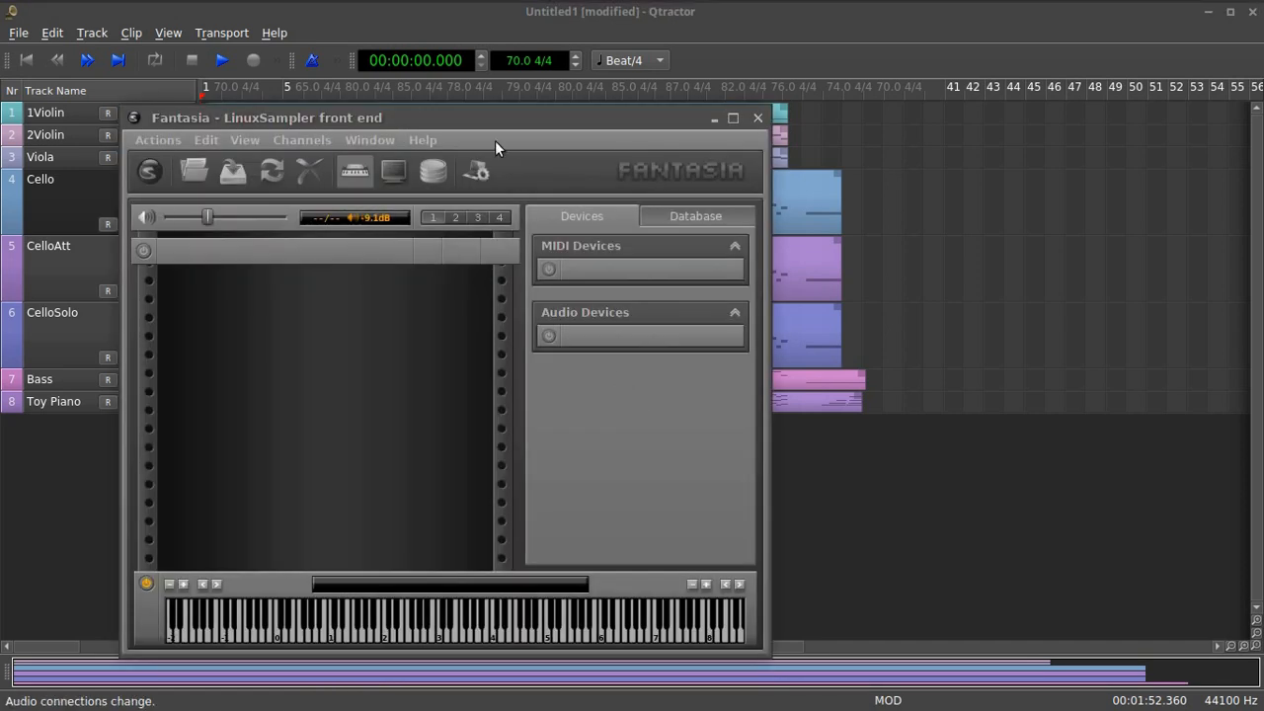
Create a MIDI device with the ALSA driver, named 1Violins, after moving the Fantasia window clear of the track names.
left_click_drag(490, 122, 744, 68)
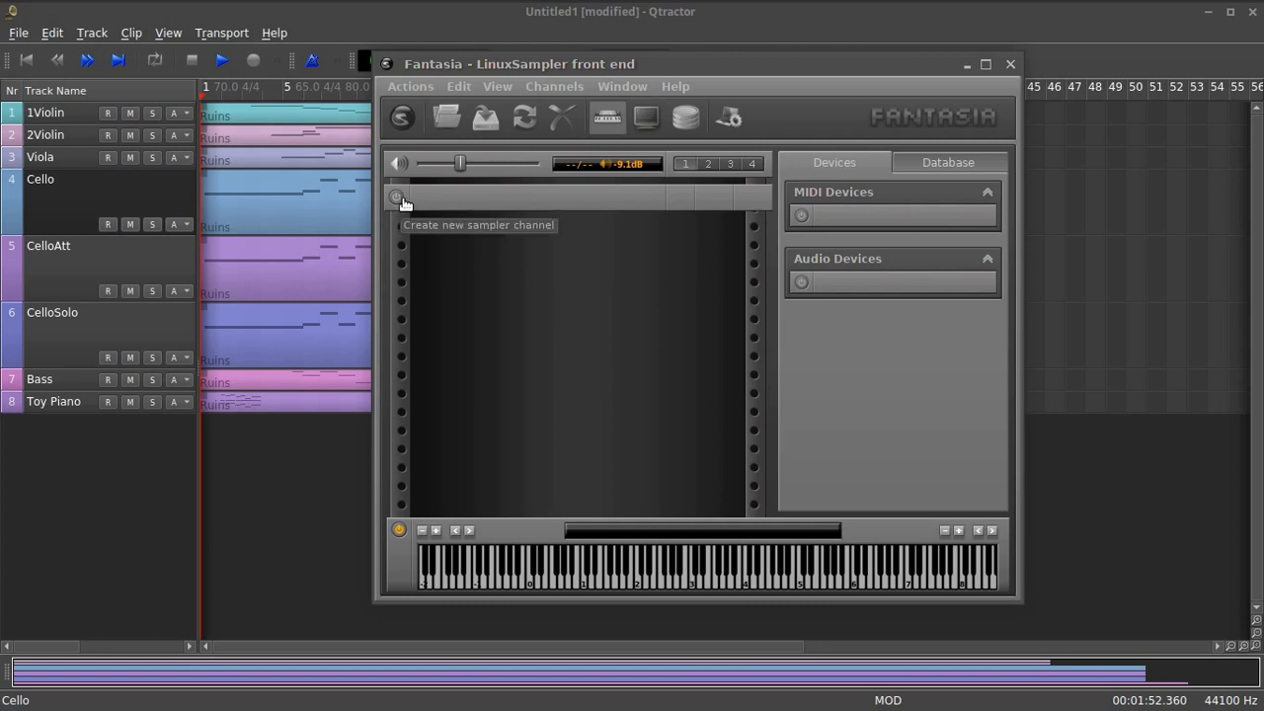
left_click(803, 216)
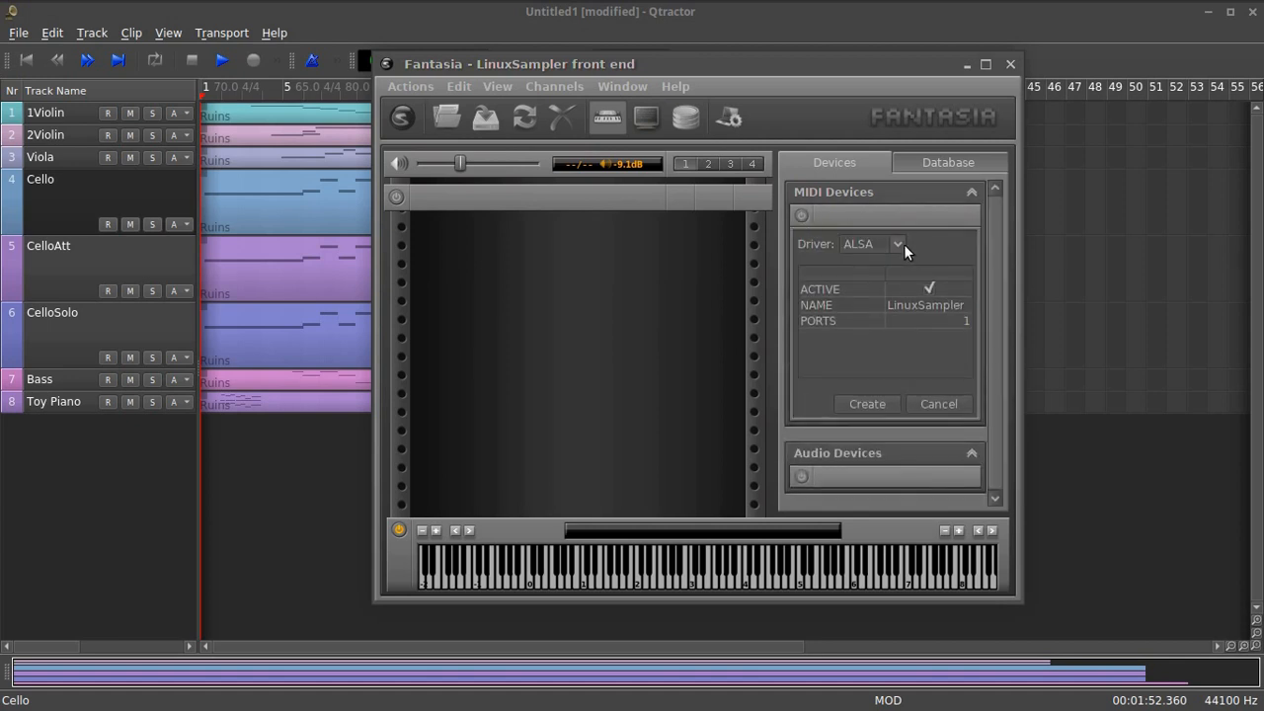
left_click(899, 242)
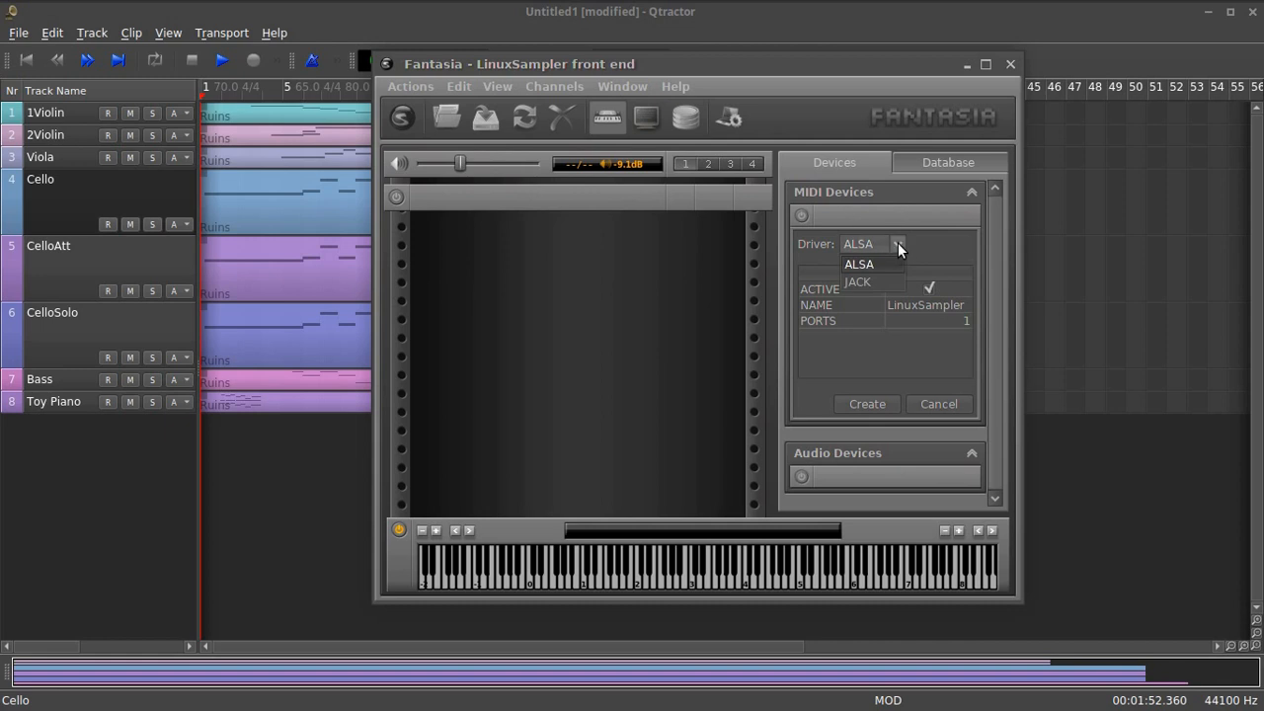
left_click(889, 262)
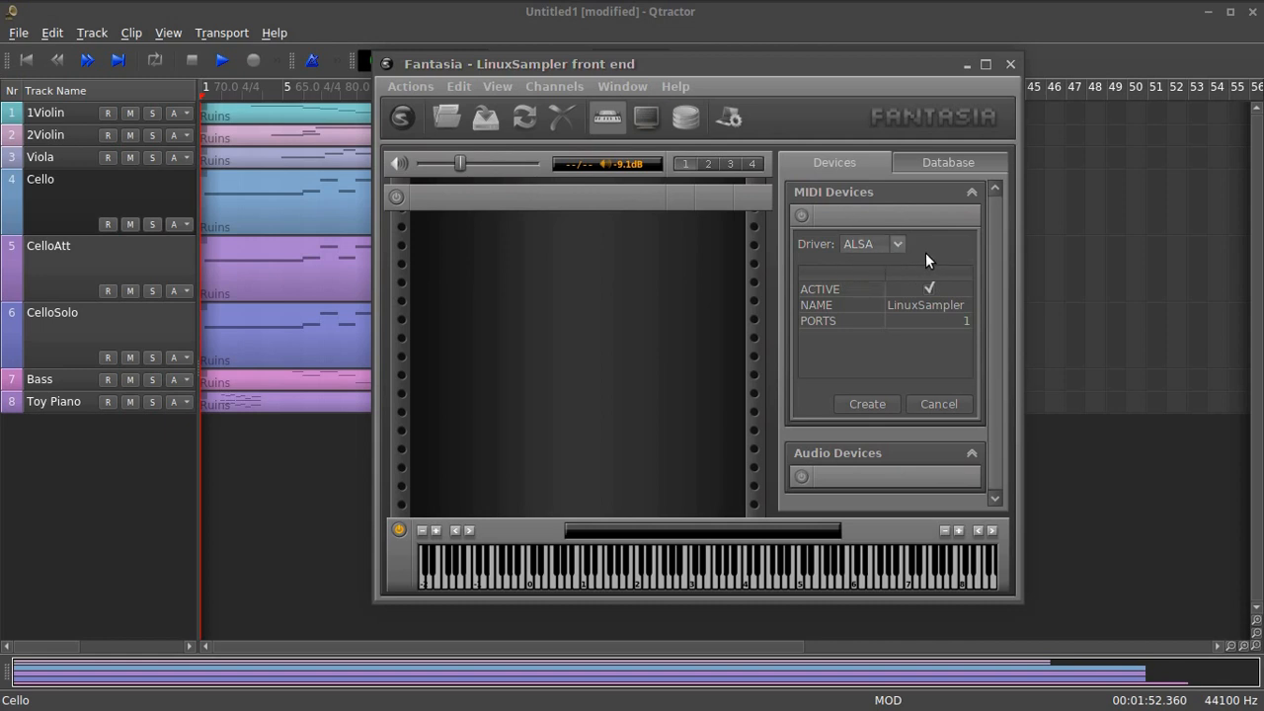
double_click(944, 308)
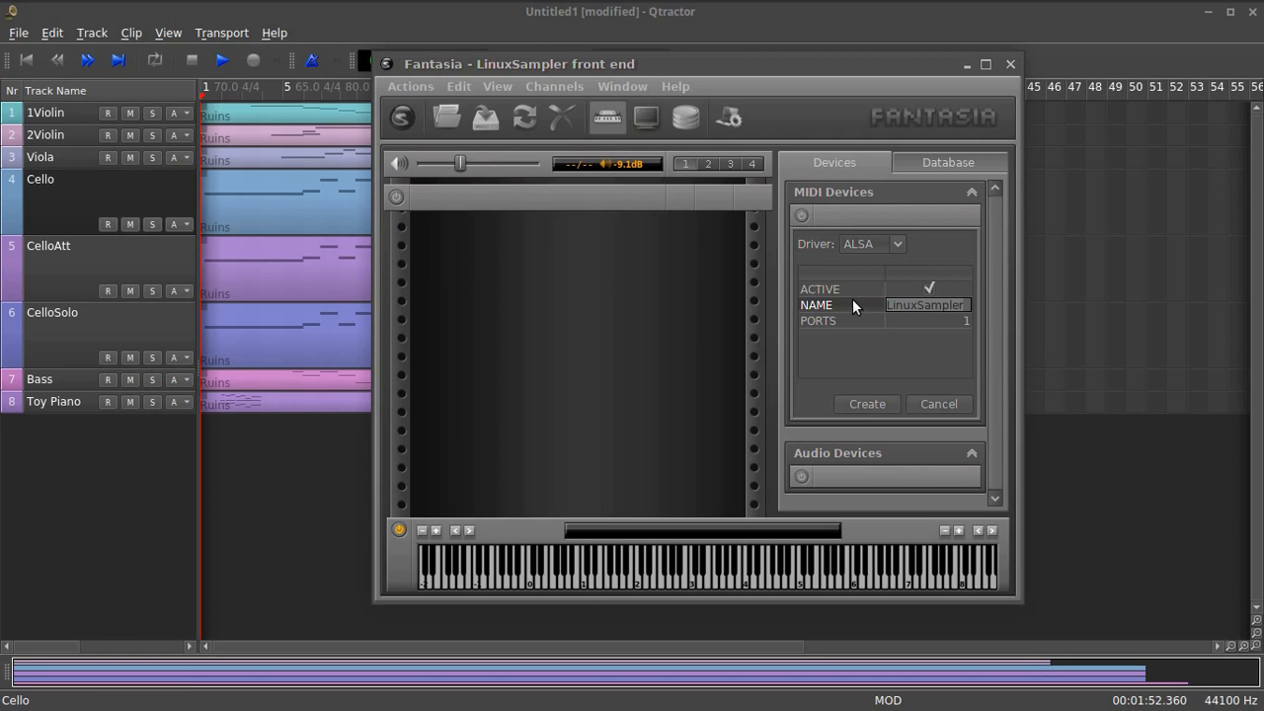
key("BackSpace")
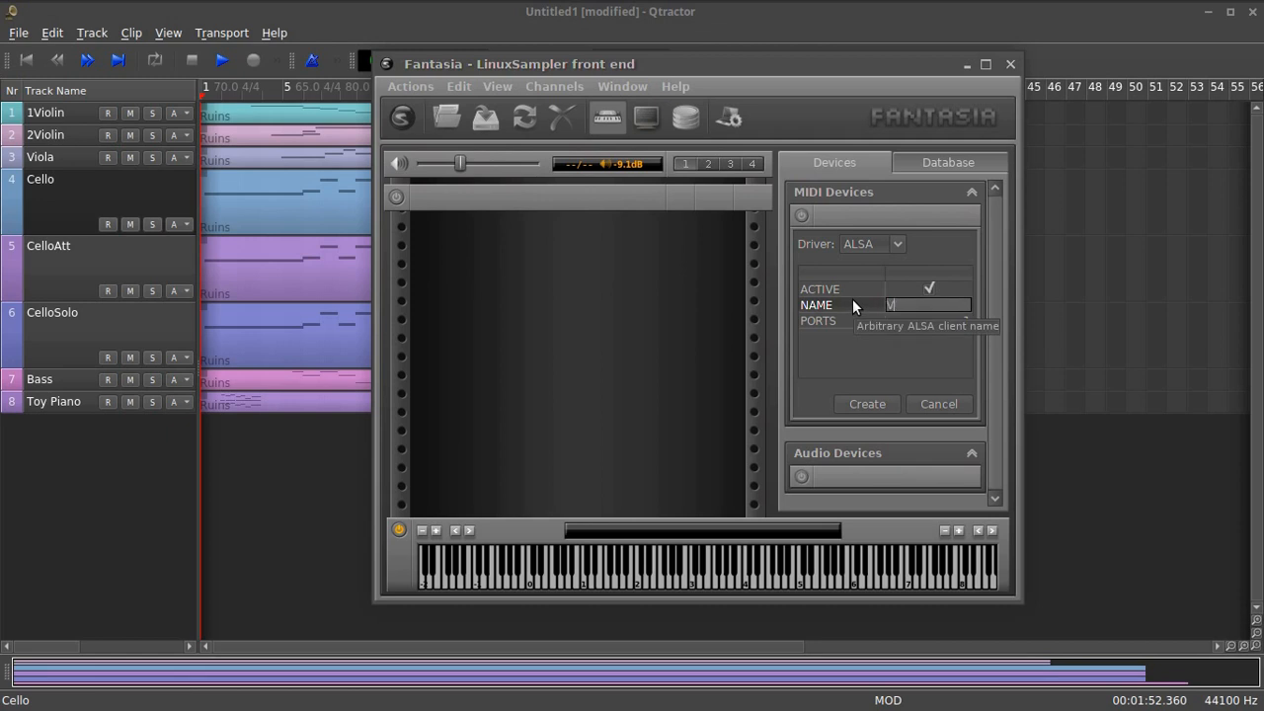
type("1Violins")
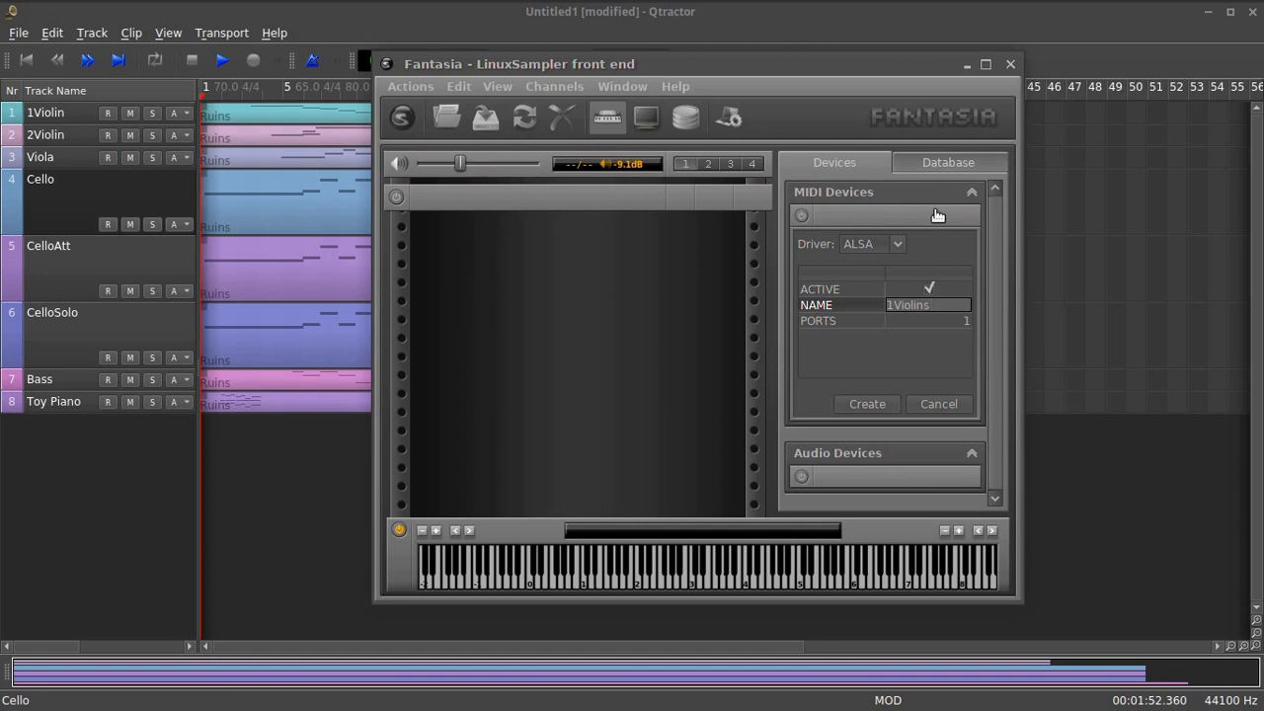
left_click(865, 404)
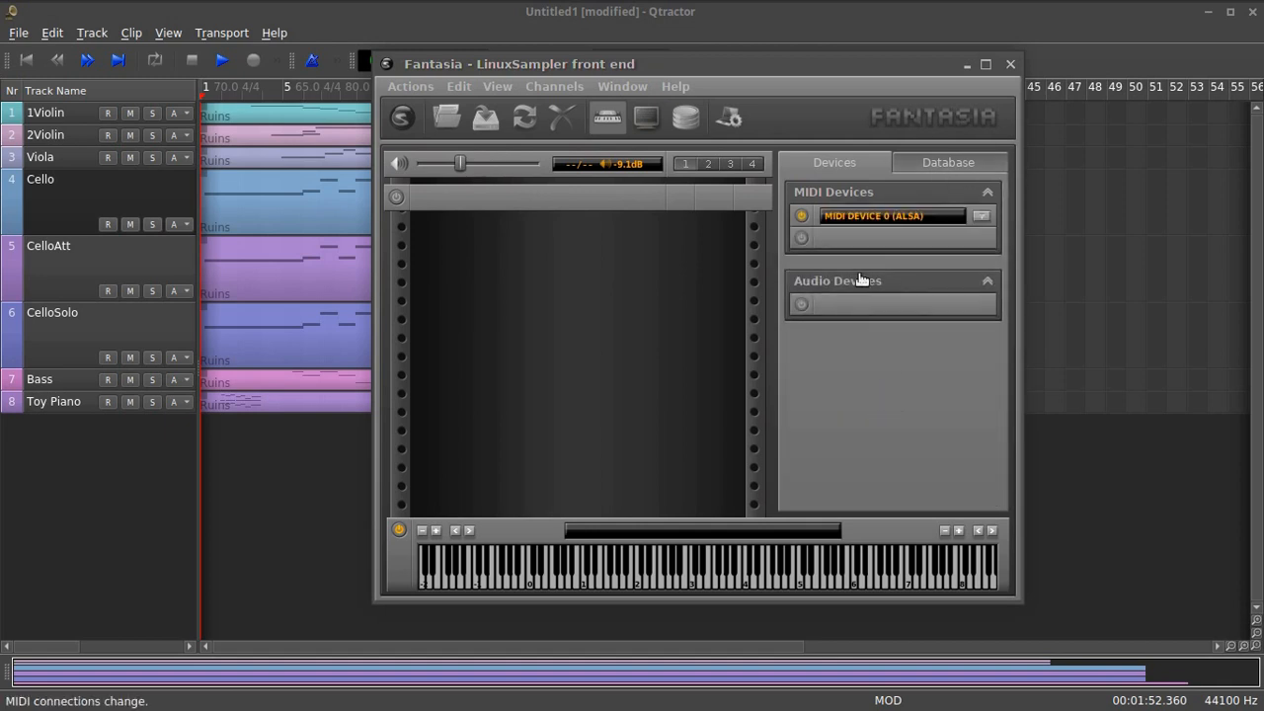
Create a second ALSA MIDI device named 2Violins.
left_click(801, 240)
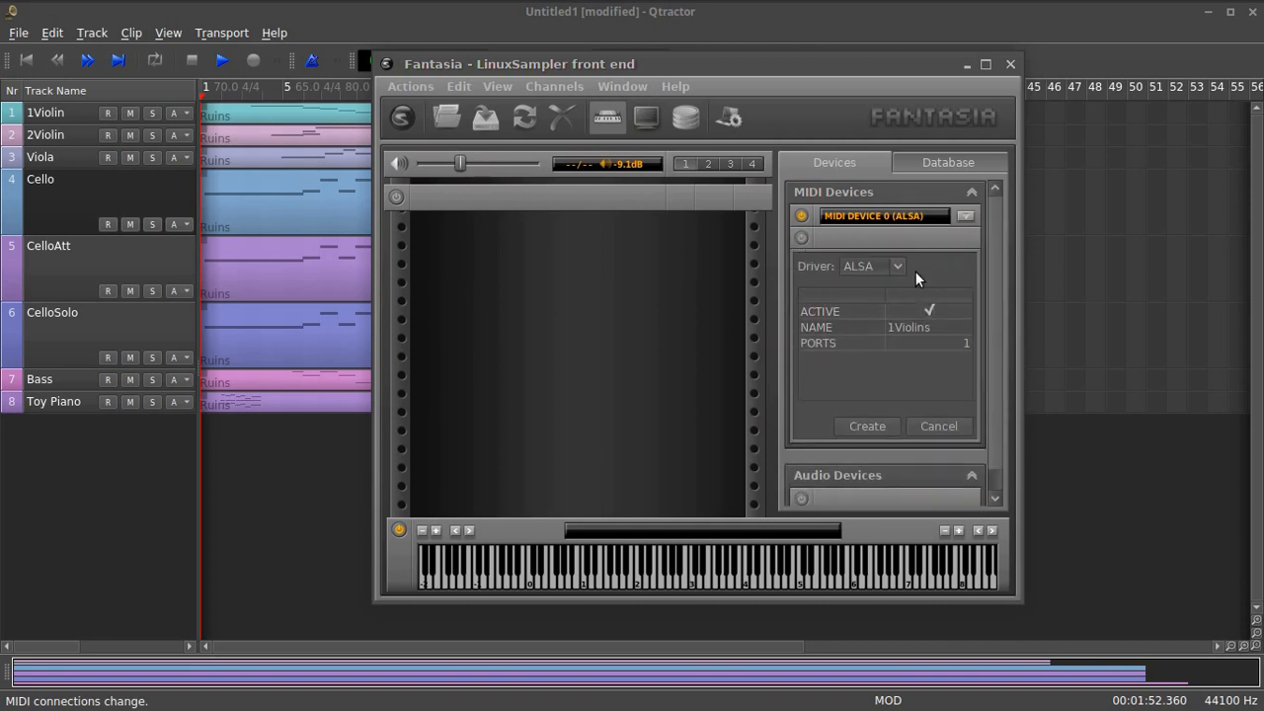
double_click(938, 327)
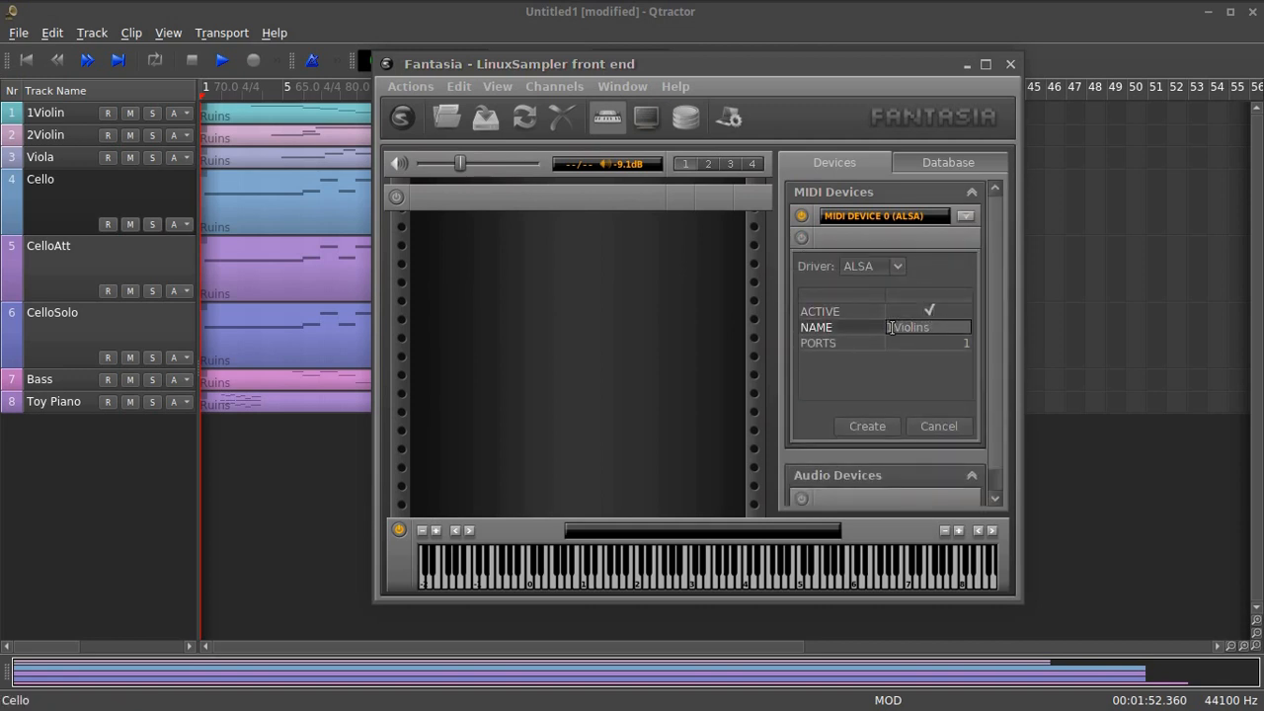
key("Delete")
type("2")
left_click(869, 423)
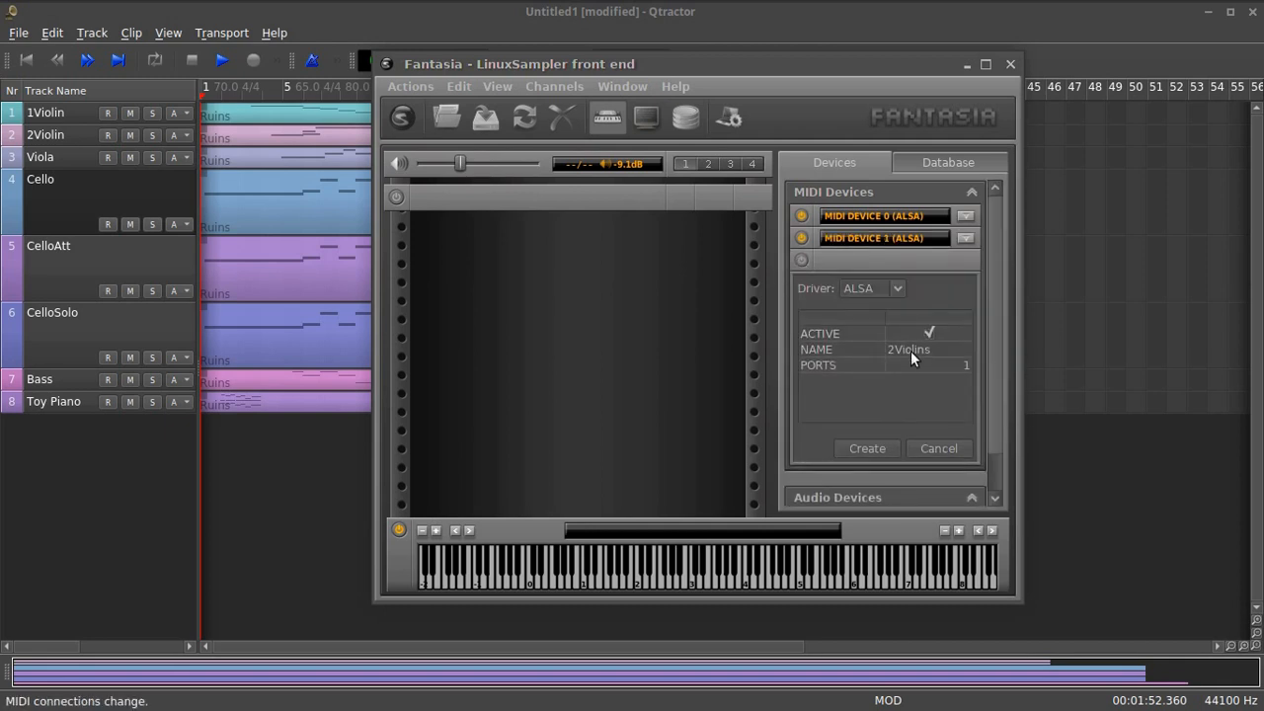
Create two more ALSA MIDI devices, named Violas and Cello.
left_click(944, 345)
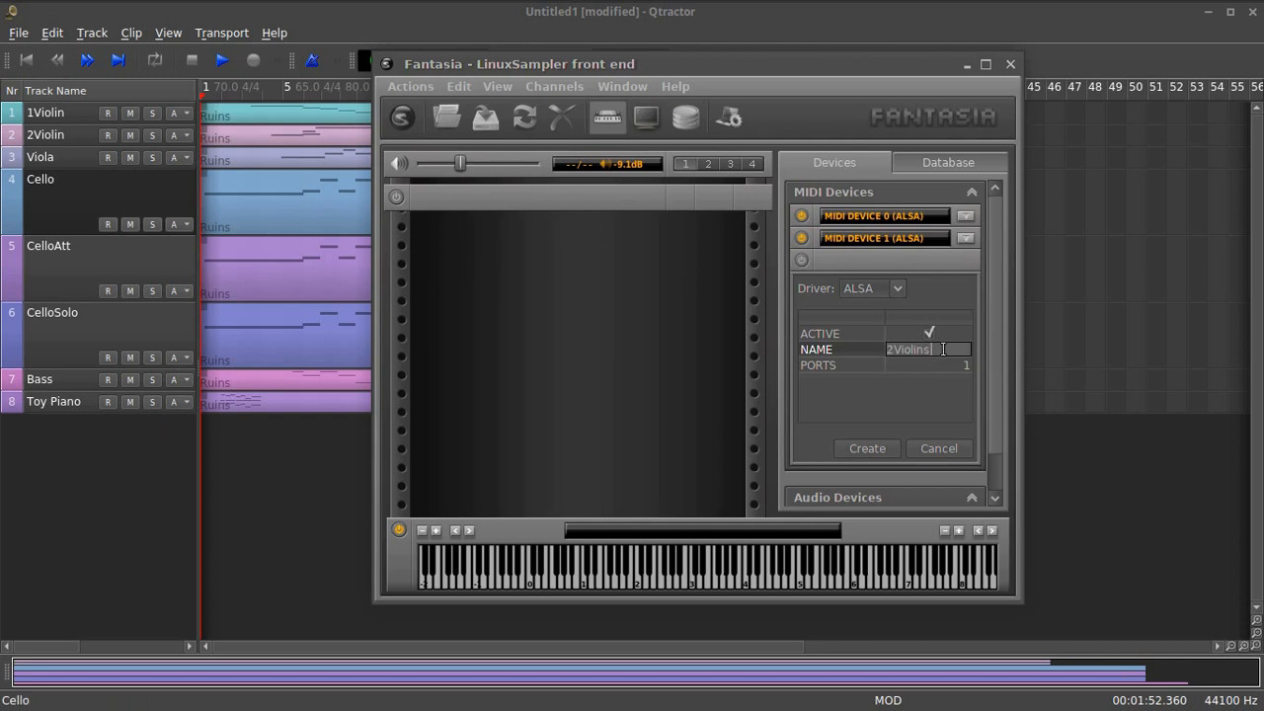
type("Viola")
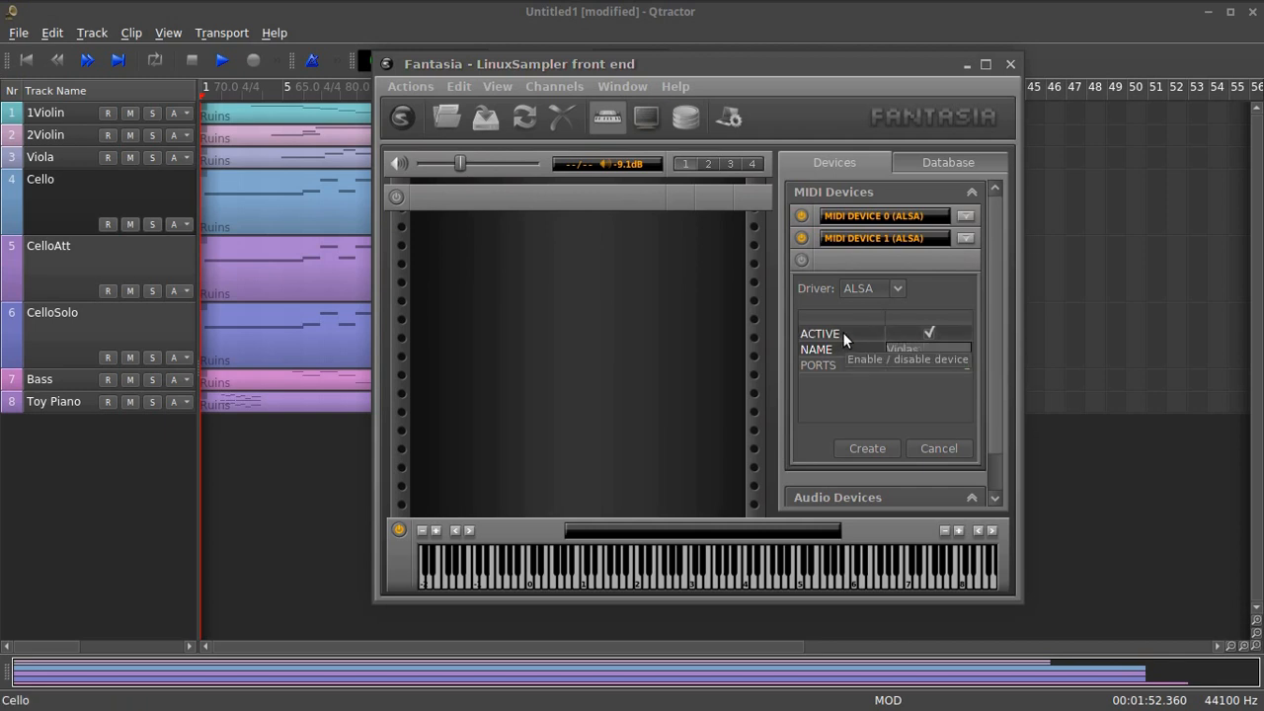
left_click(878, 453)
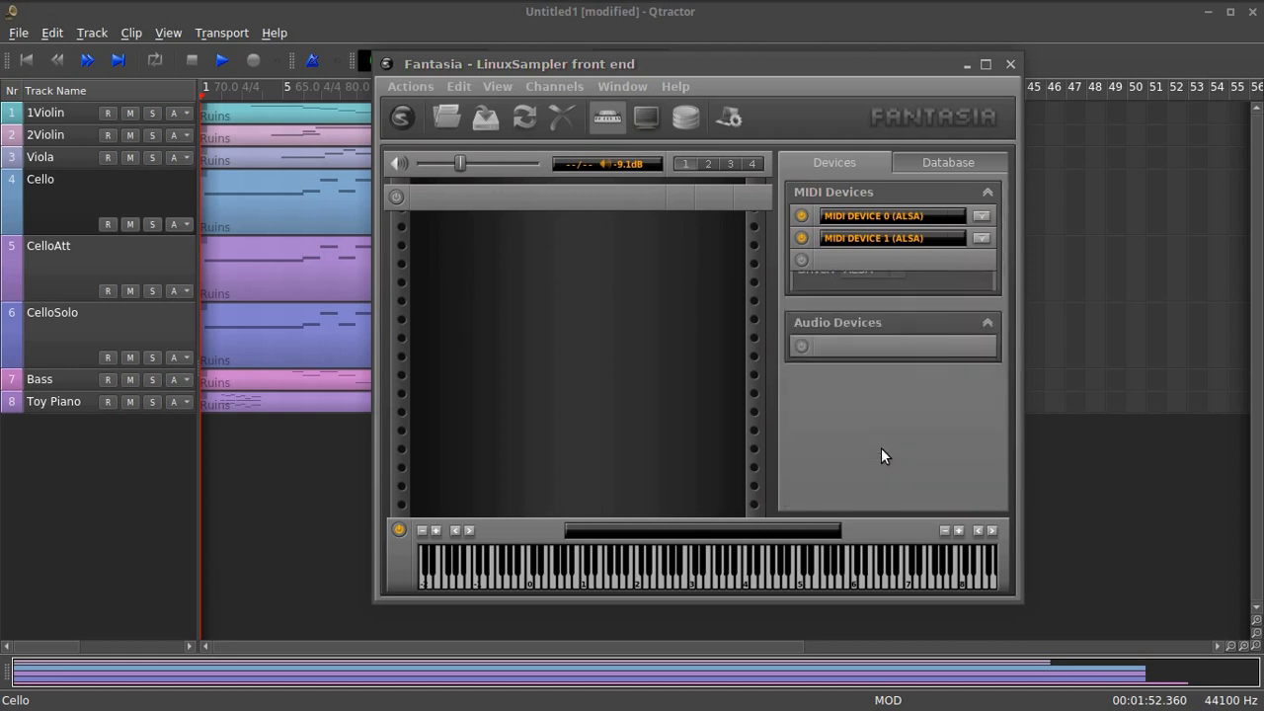
left_click(799, 283)
double_click(914, 371)
type("Cel")
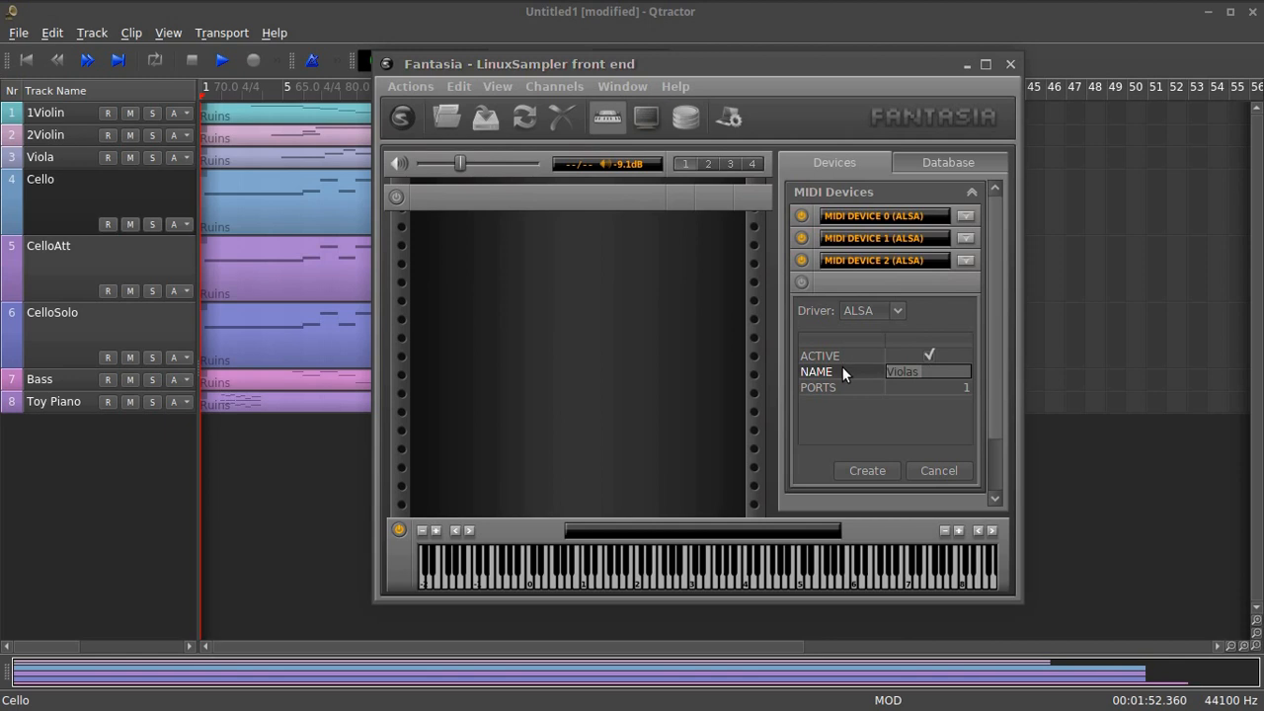
type("lo")
left_click(885, 468)
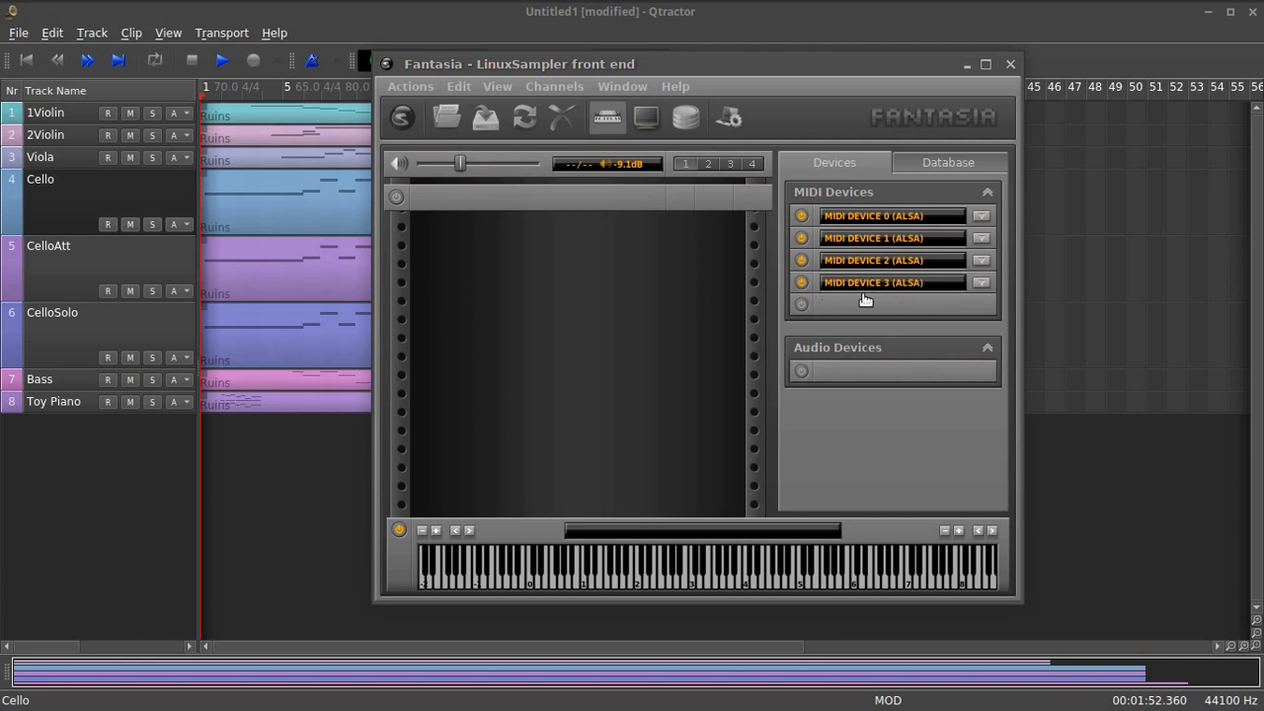
Create an audio device with the JACK driver, named 1Violin.
left_click(801, 372)
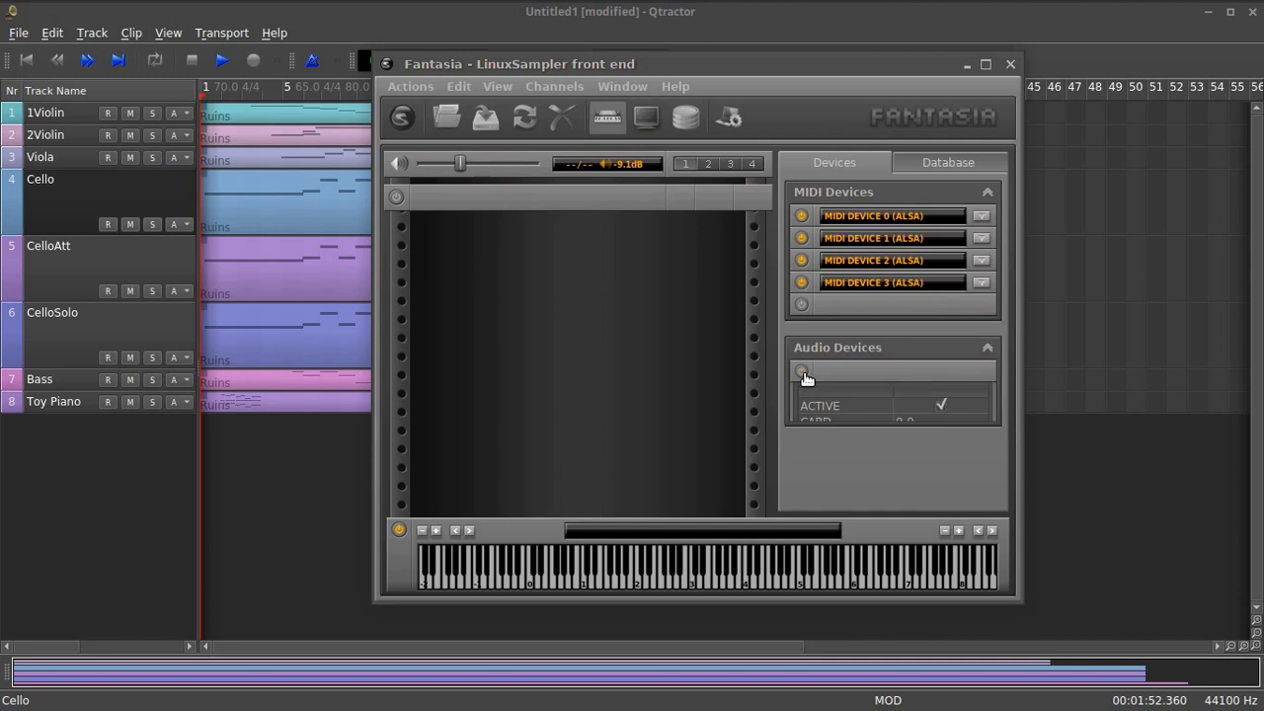
left_click(899, 324)
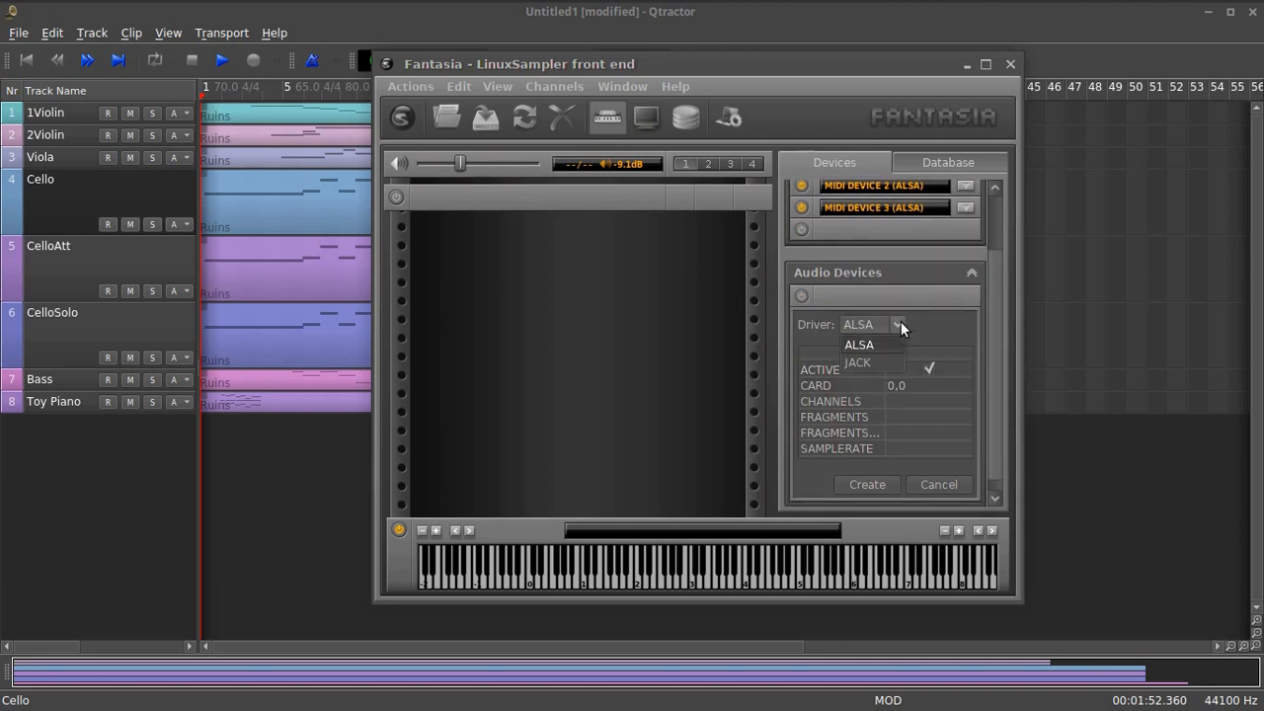
left_click(866, 362)
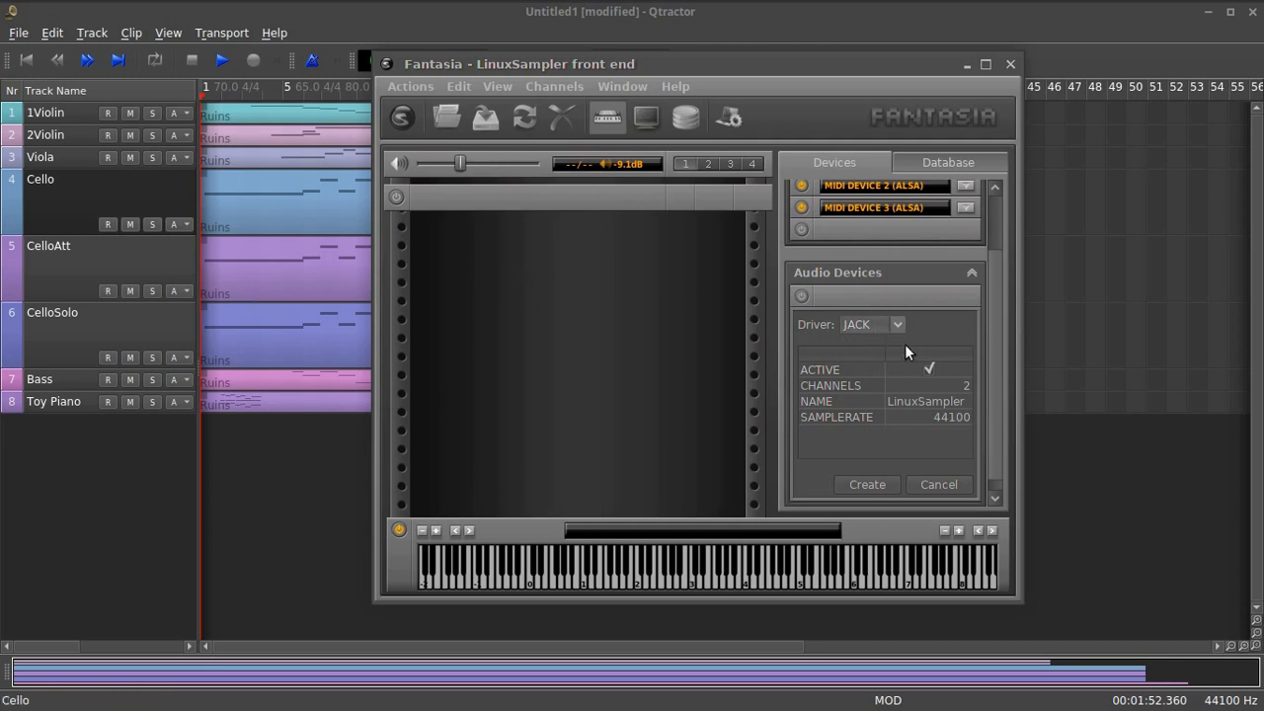
left_click(925, 397)
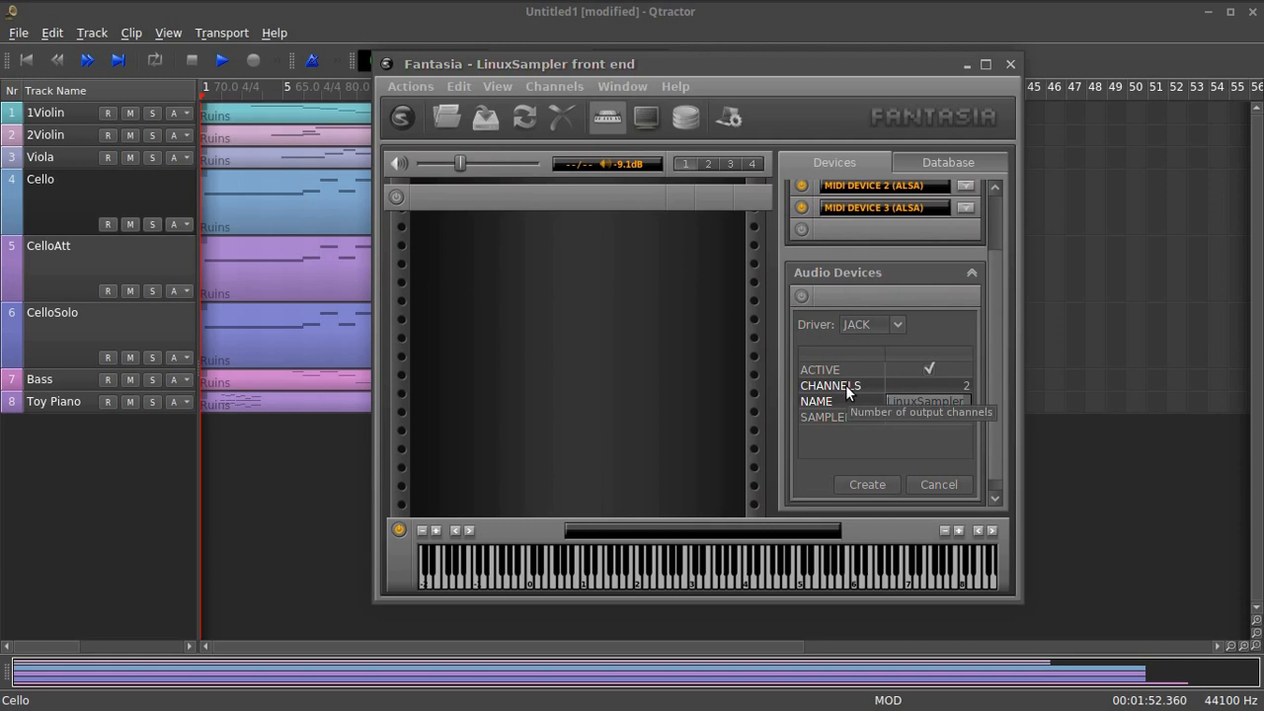
key("BackSpace")
type("1Violn")
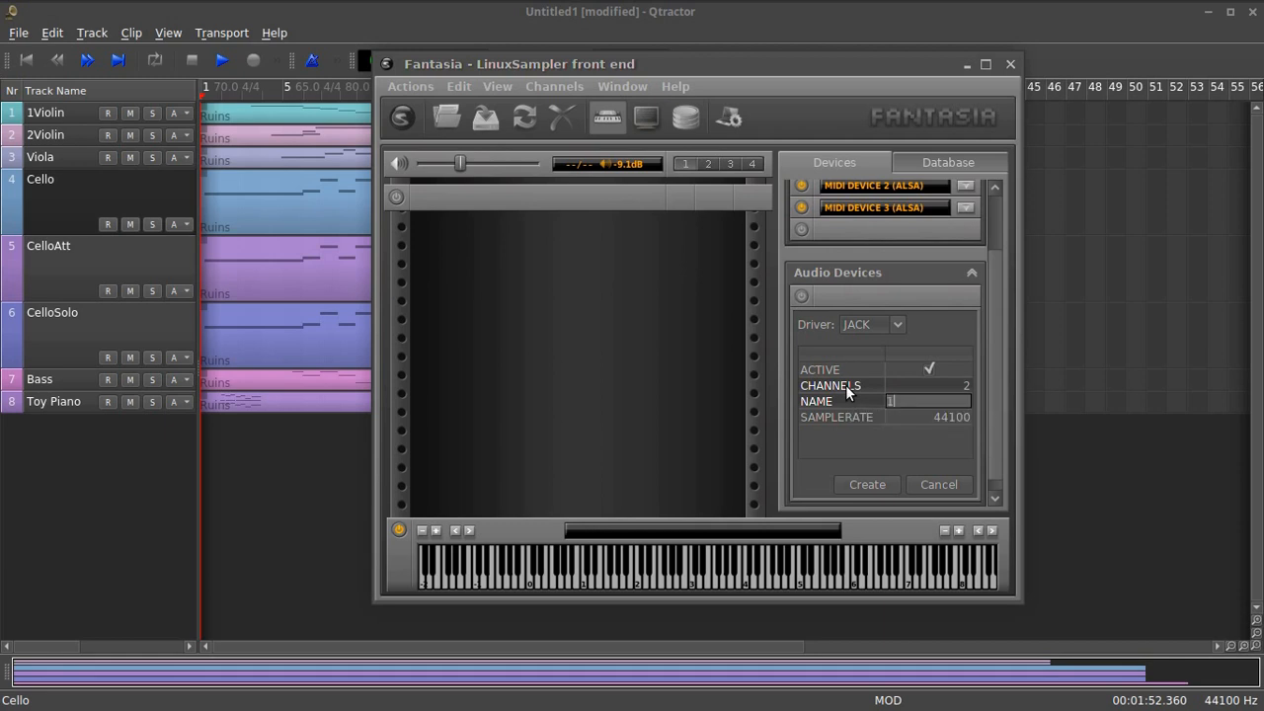
key("BackSpace")
type("in")
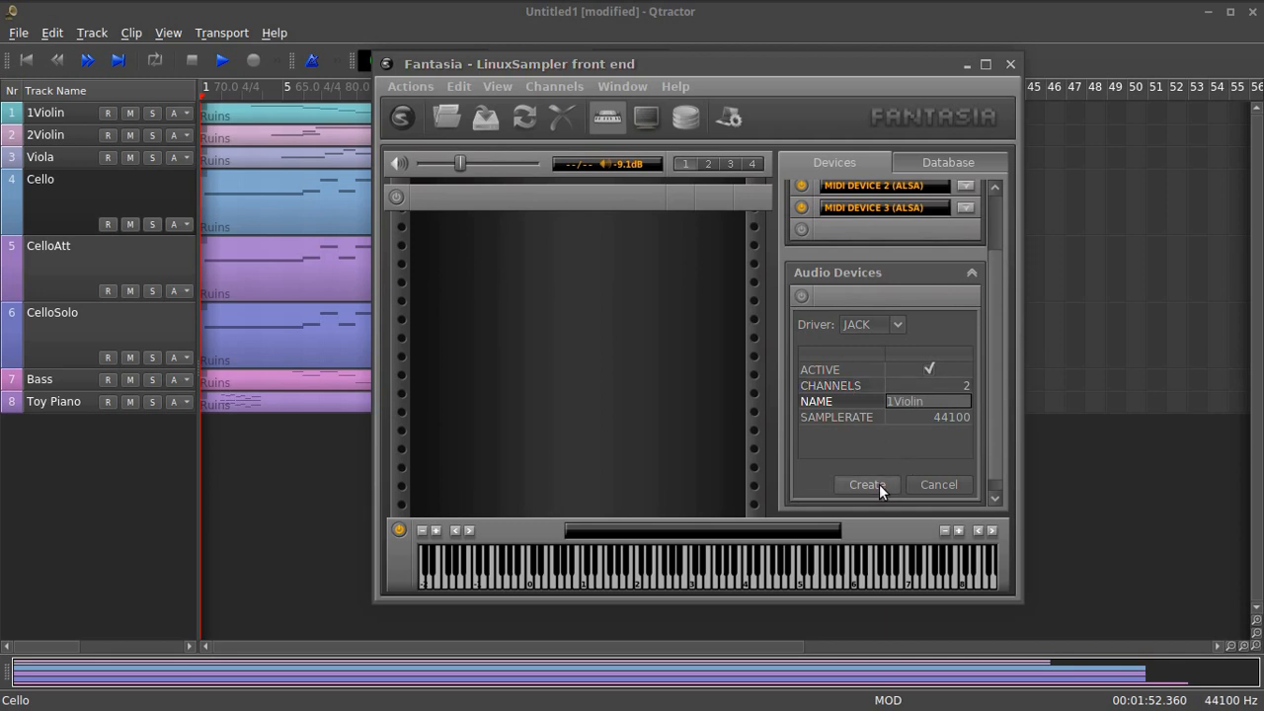
left_click(877, 484)
Create a second JACK audio device named 2Violin.
left_click(800, 393)
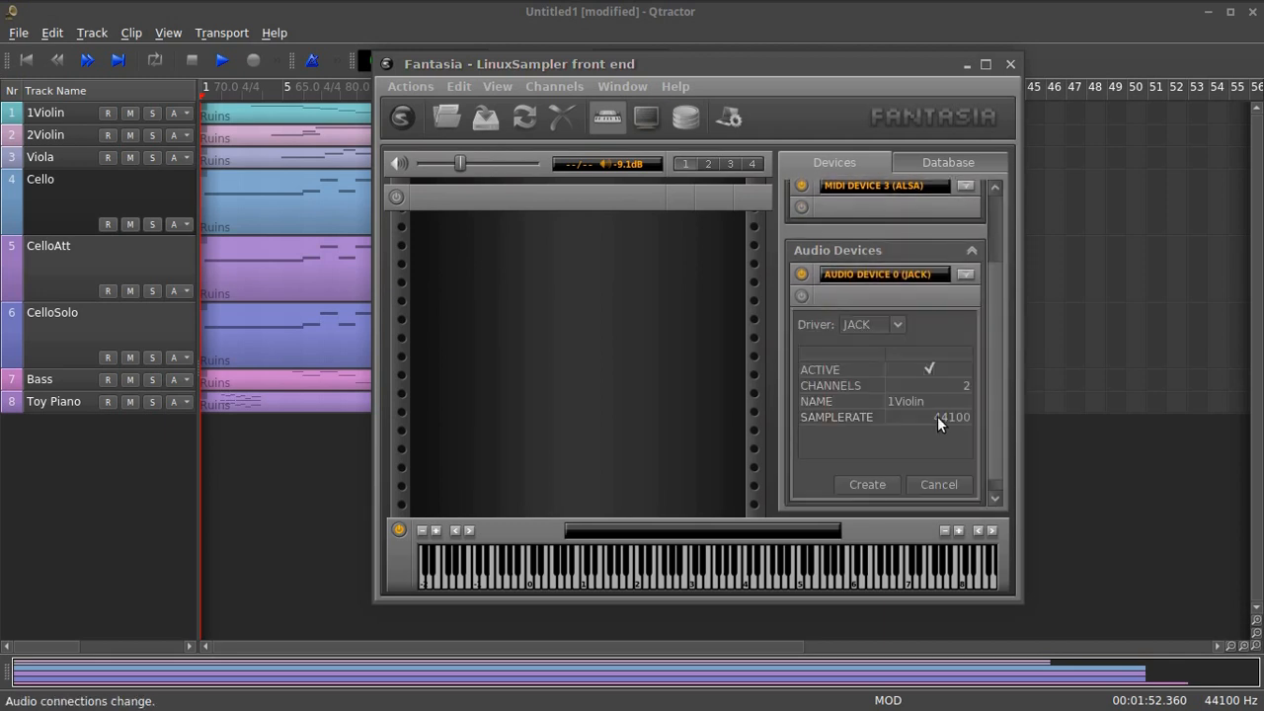
left_click(933, 401)
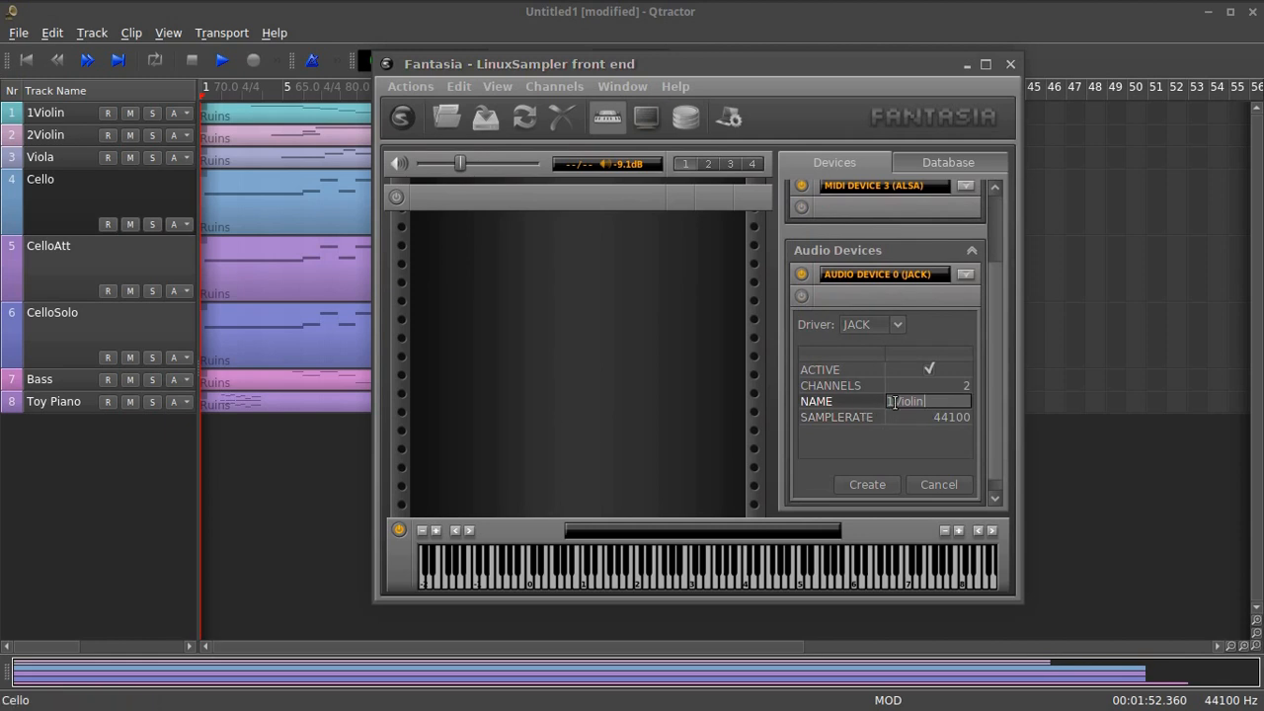
key("BackSpace")
type("2")
left_click(869, 484)
Create two more JACK audio devices, named Viola and Cello.
left_click(802, 415)
left_click(898, 401)
type("Vio")
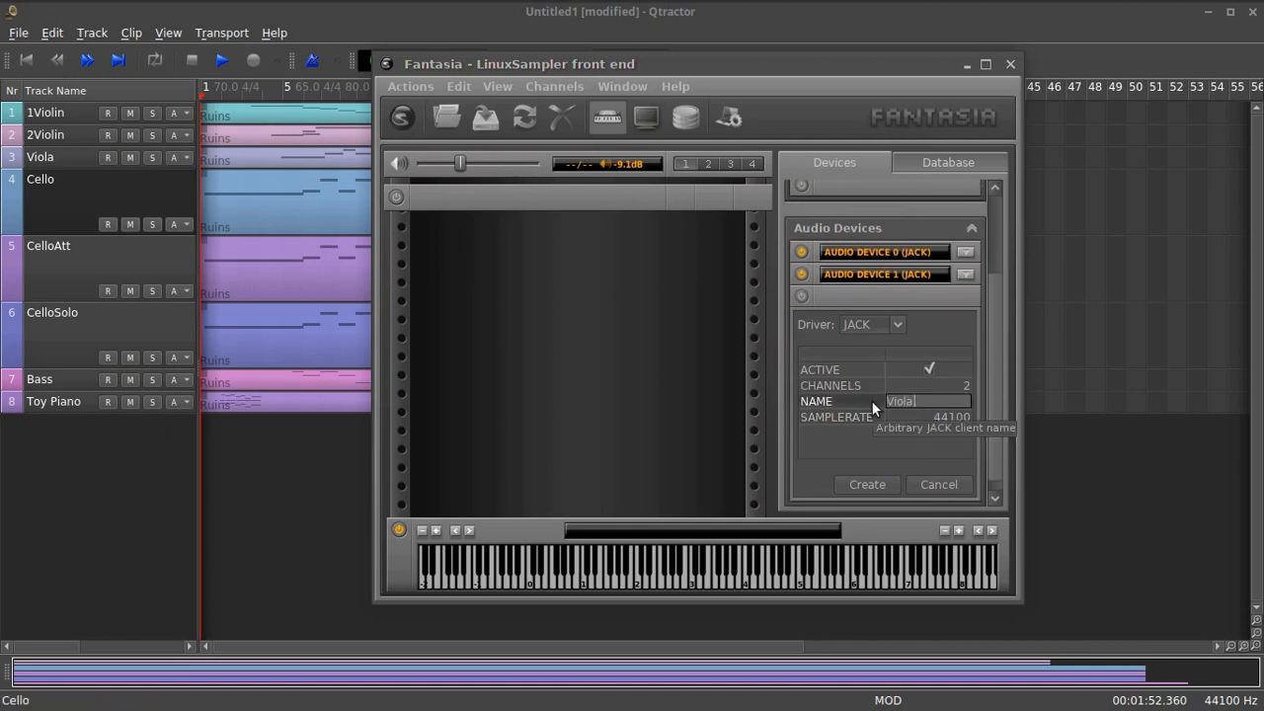
left_click(869, 482)
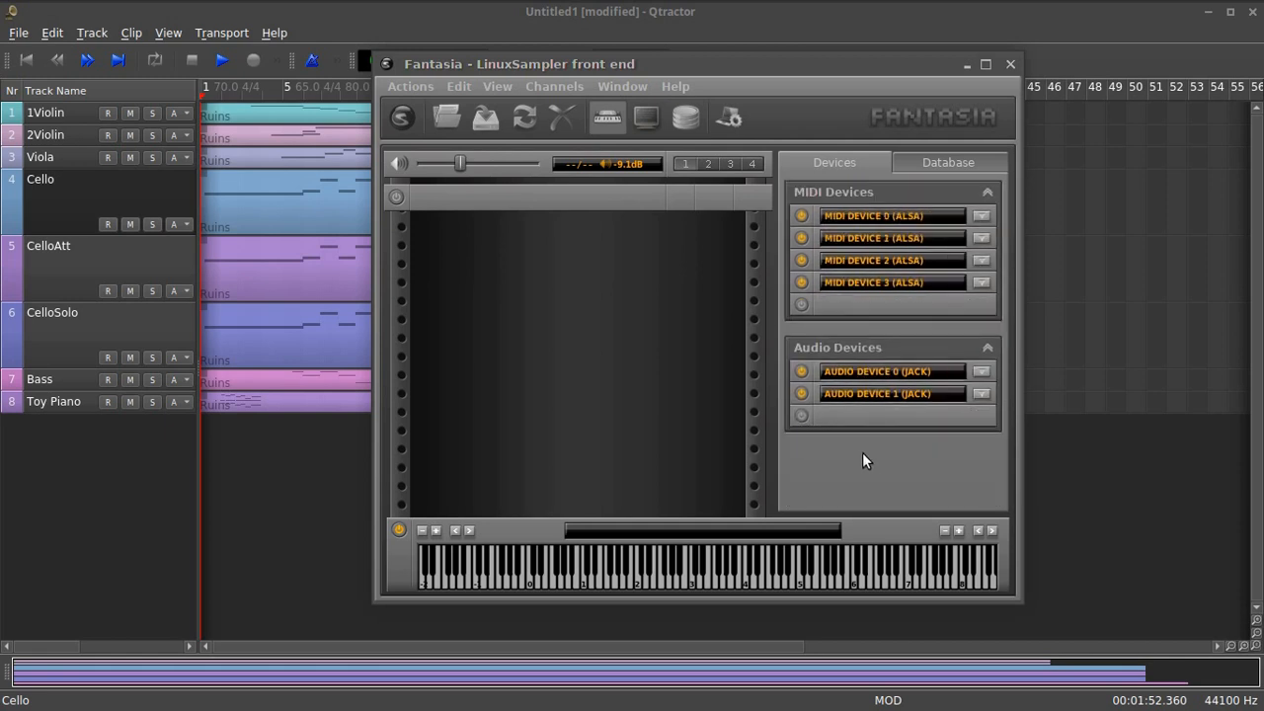
left_click(812, 440)
left_click(929, 396)
type("Cello")
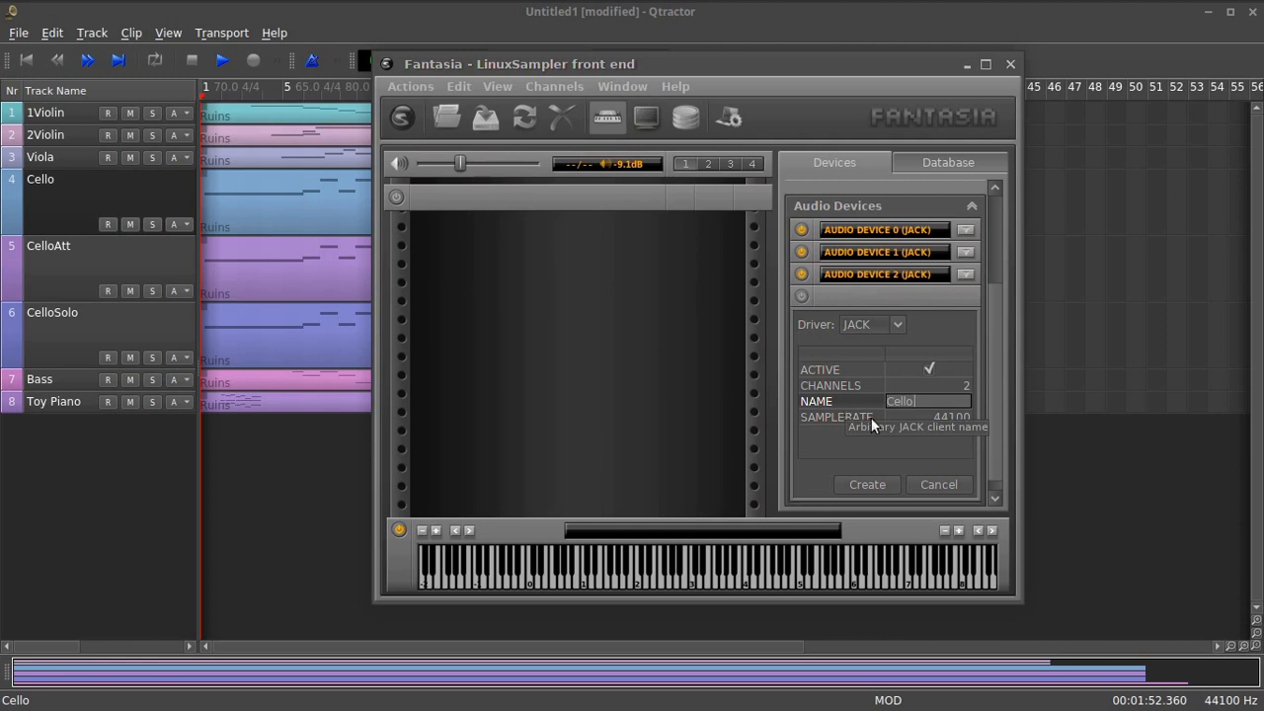
left_click(885, 482)
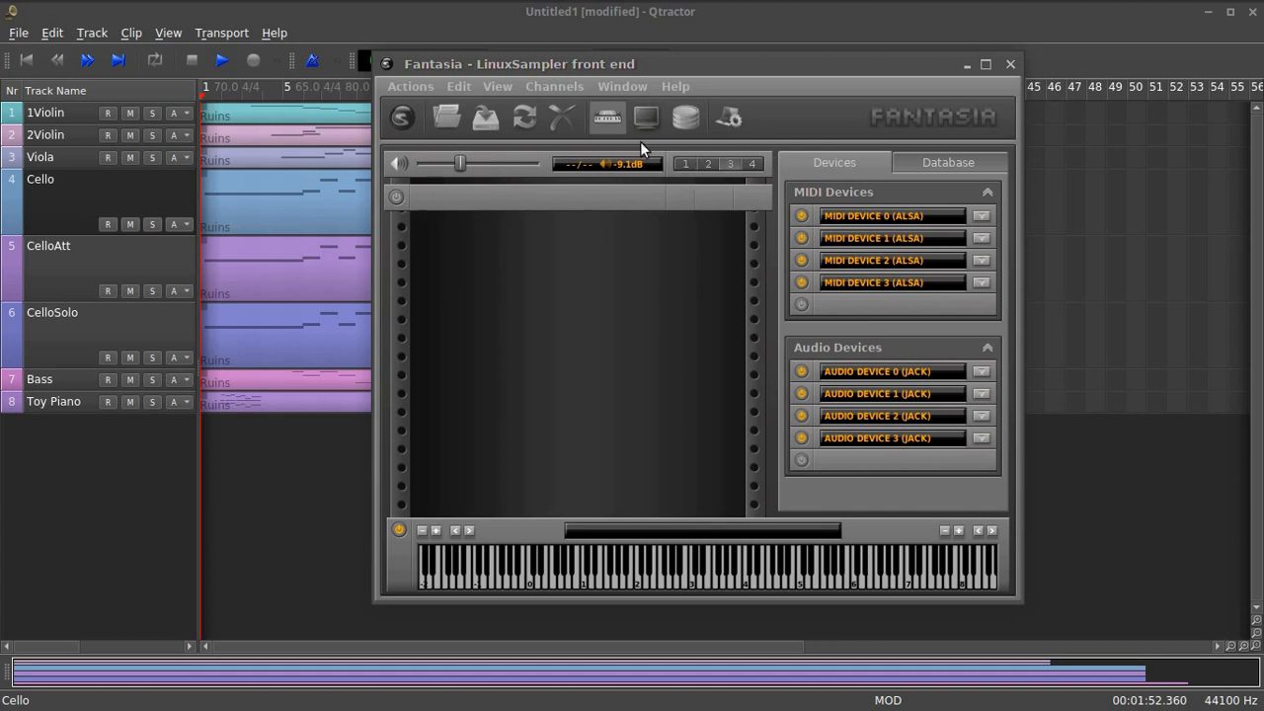
Add a new sampler channel and set its engine to SF2.
left_click(397, 199)
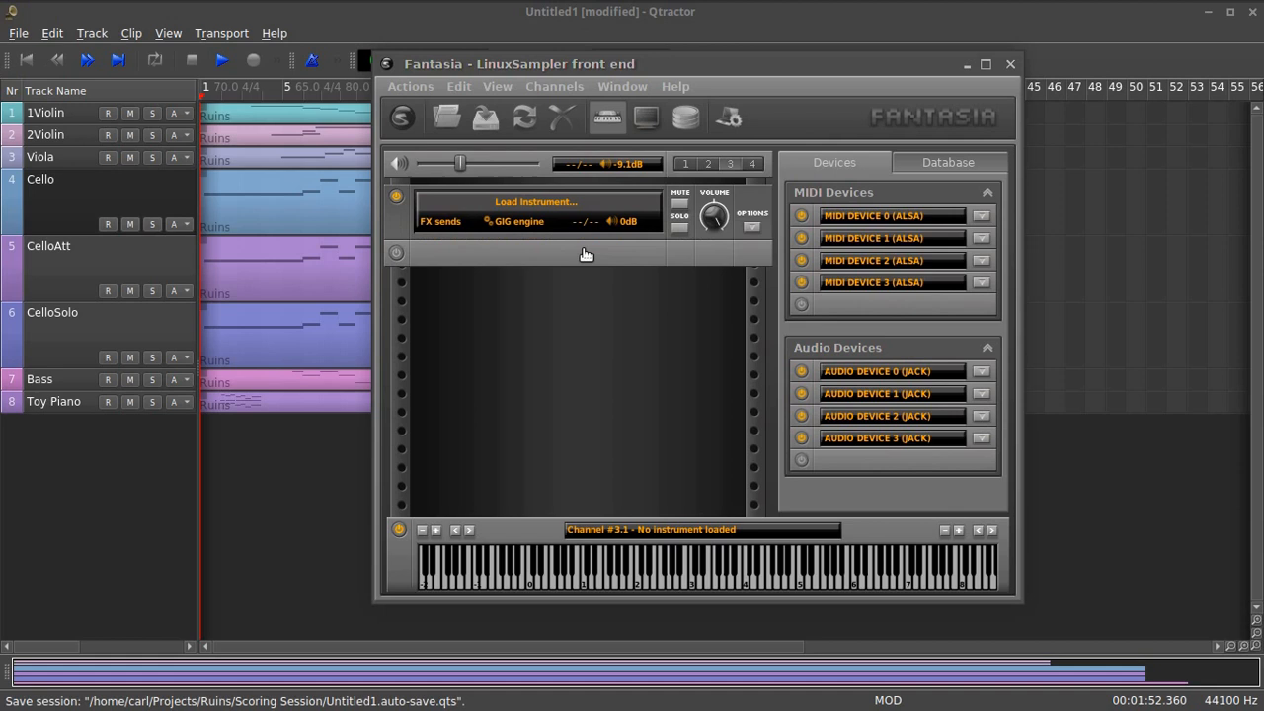
left_click(538, 223)
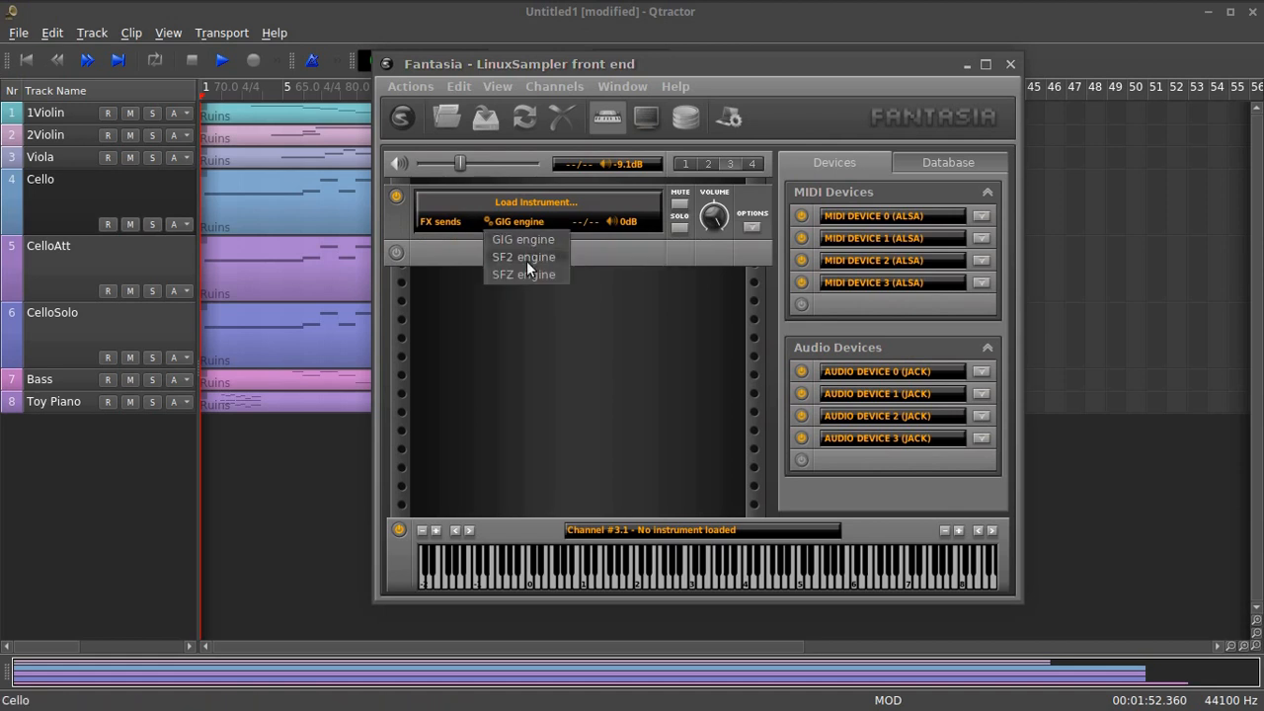
left_click(526, 258)
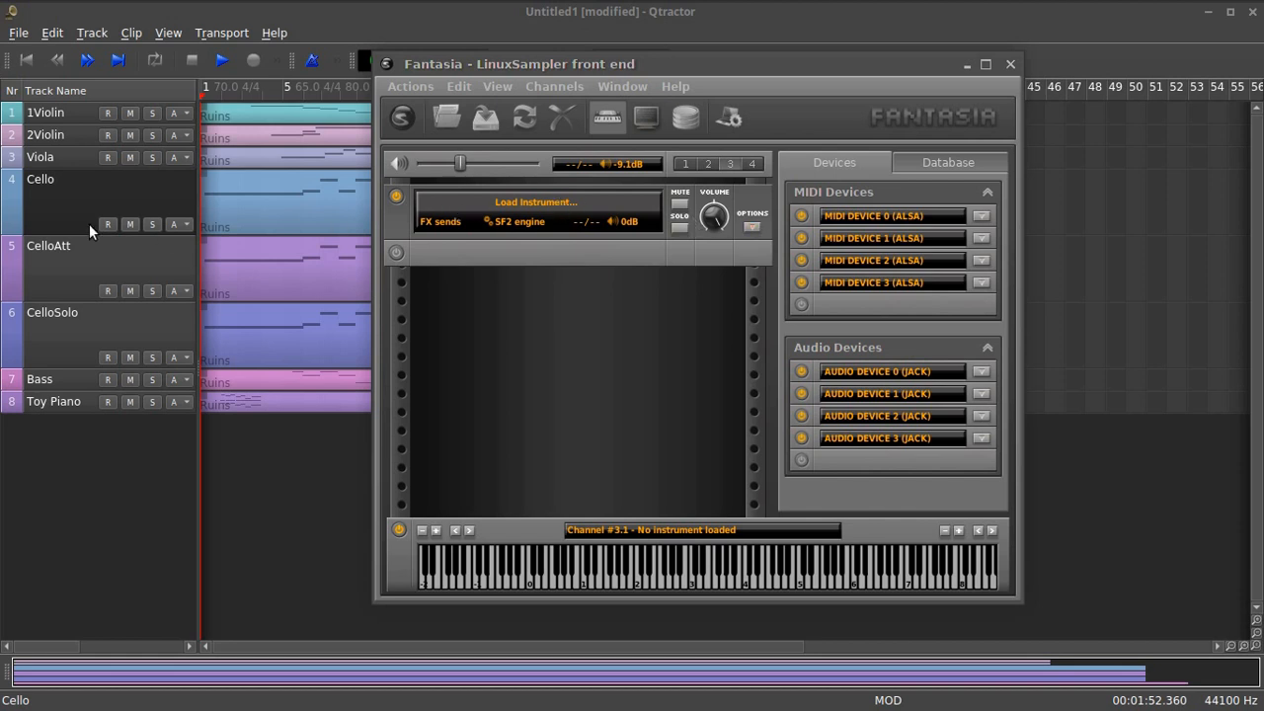
Route the new sampler channel to MIDI input device 3 and audio output device 3, then collapse its options.
left_click(752, 227)
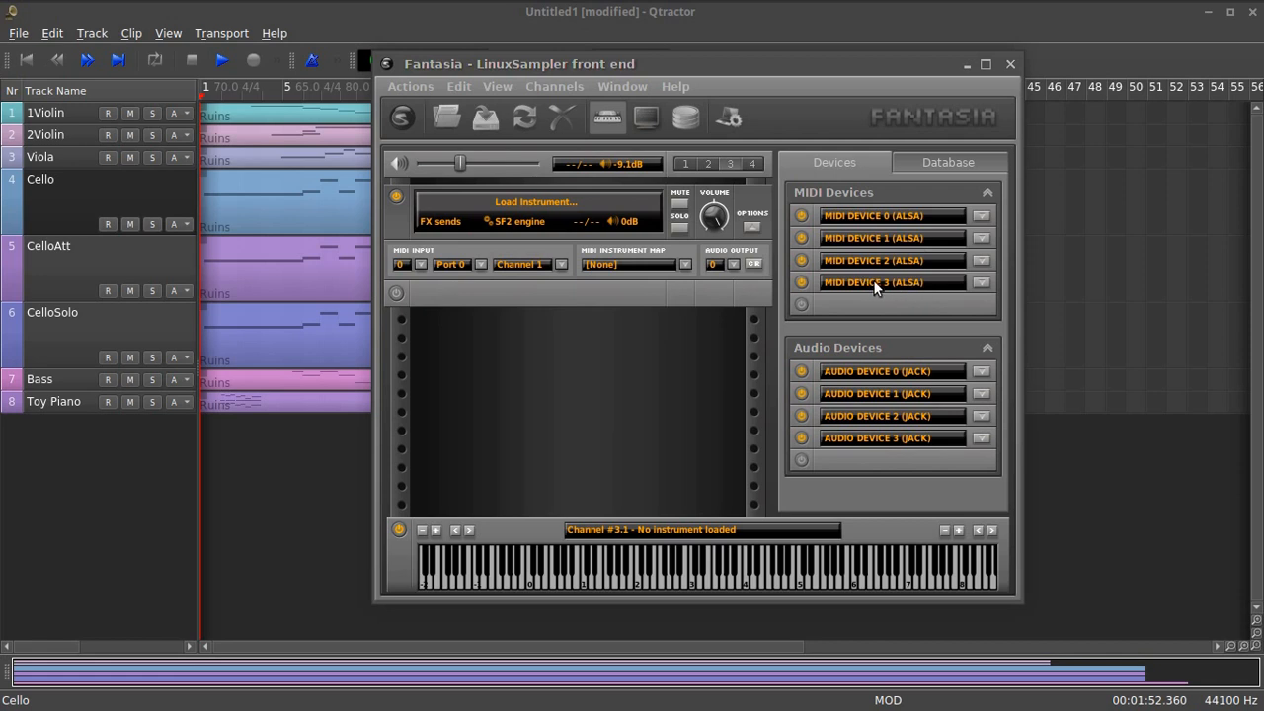
left_click(420, 264)
left_click(413, 330)
left_click(733, 264)
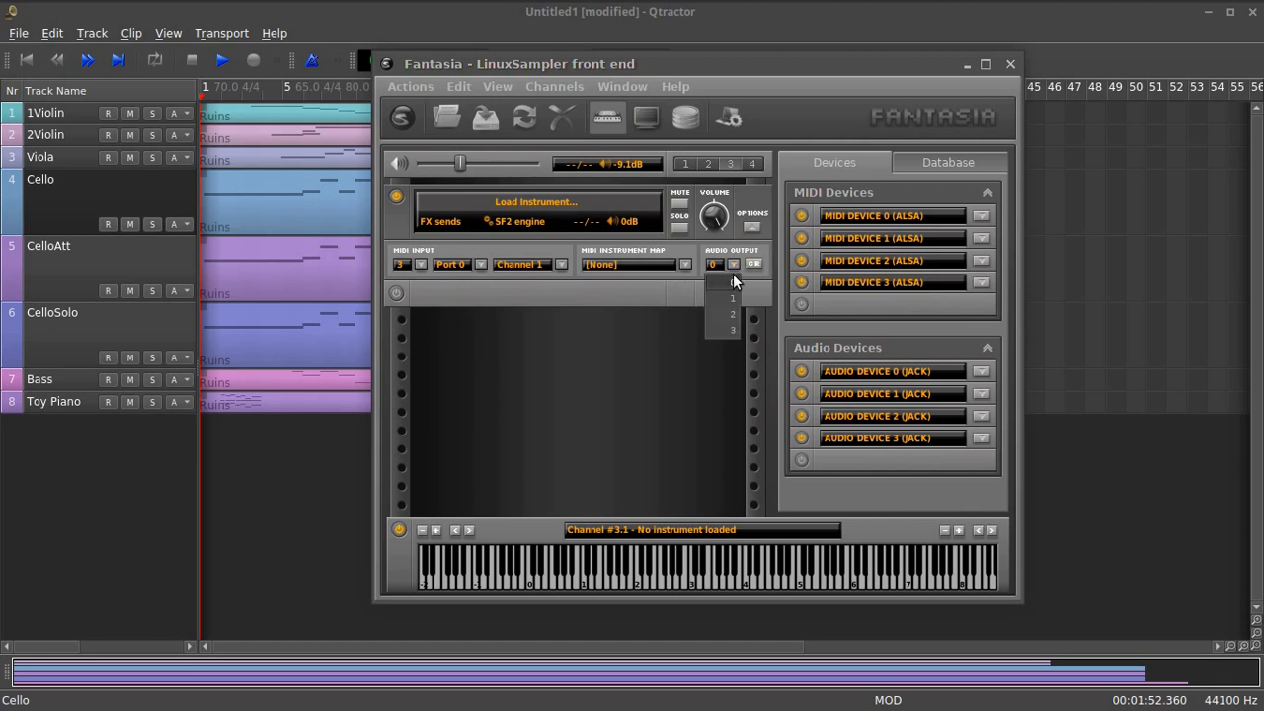
left_click(728, 325)
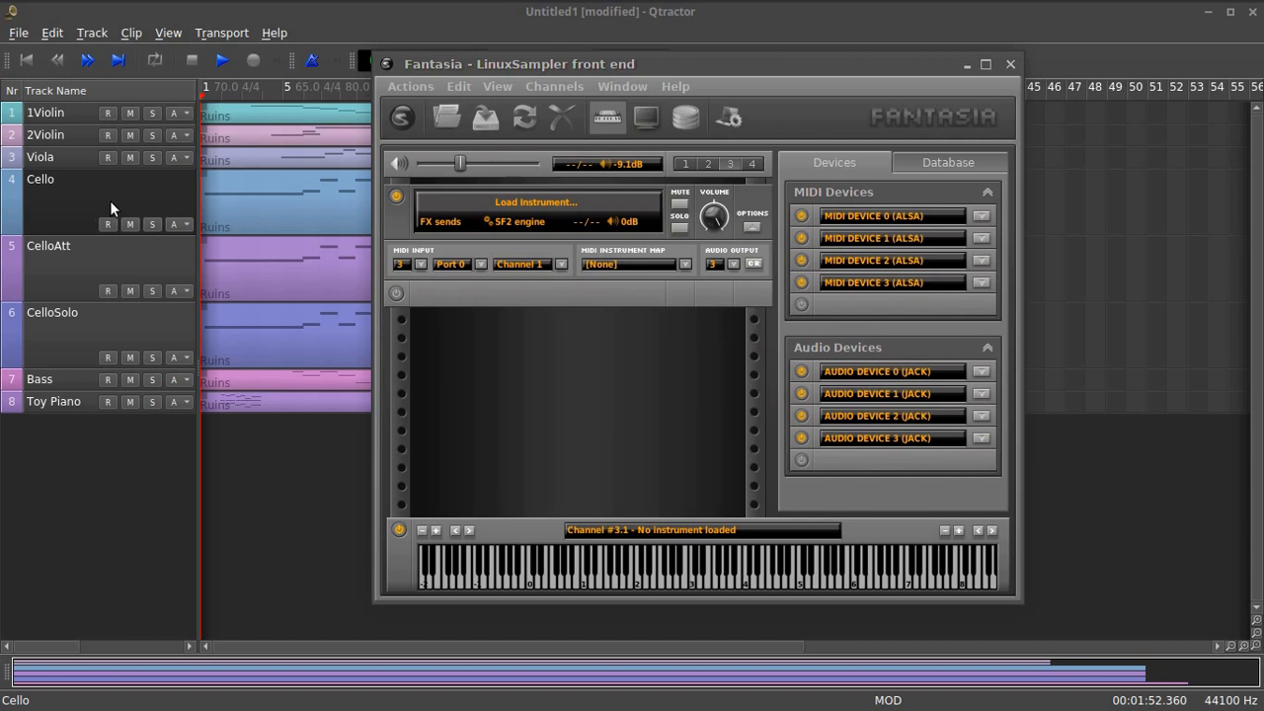
left_click(752, 230)
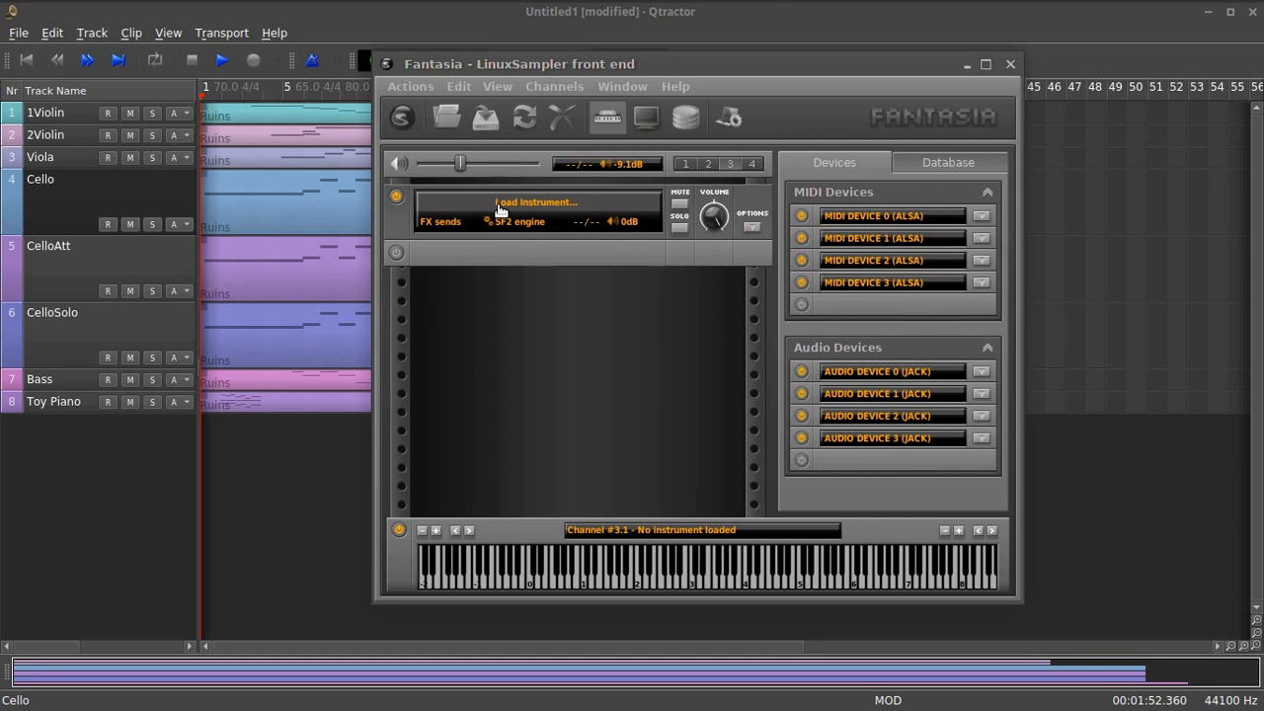
Add a second sampler channel to the rack and set its engine to SF2.
left_click(395, 255)
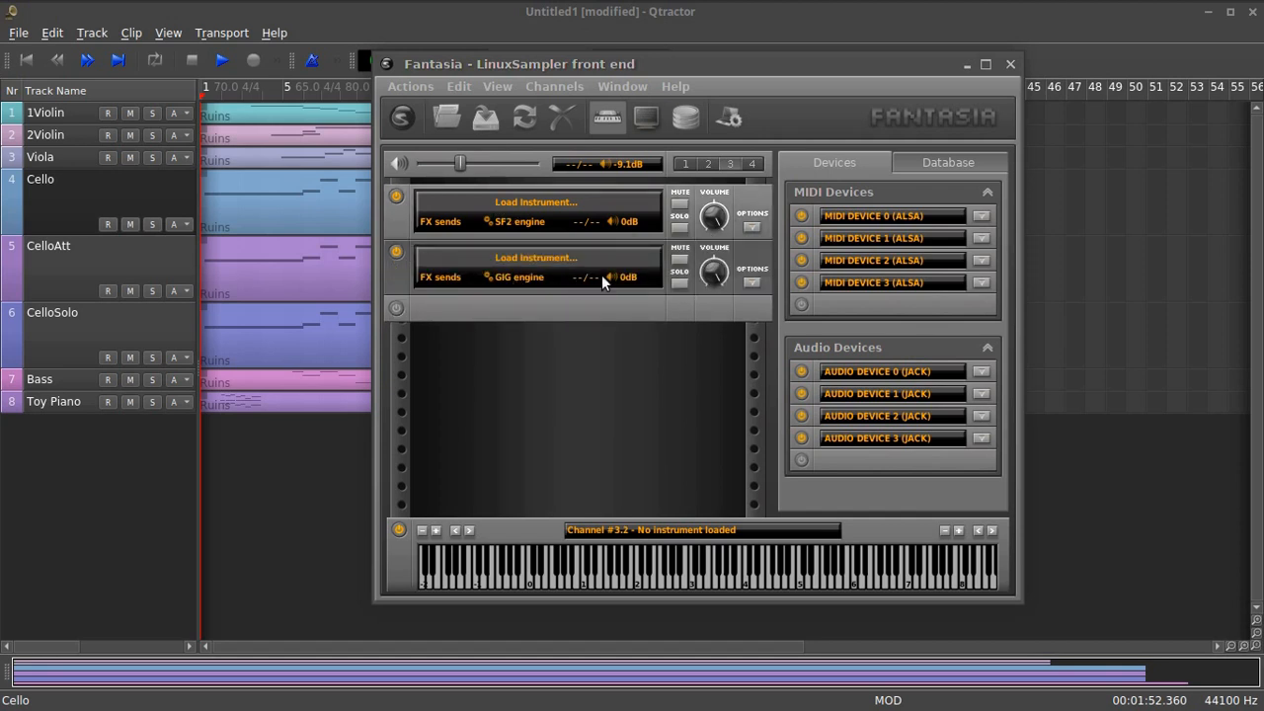
left_click(534, 277)
left_click(549, 314)
Route the second sampler channel to MIDI input device 3, Channel 2 and audio output device 3, then collapse its options.
left_click(752, 282)
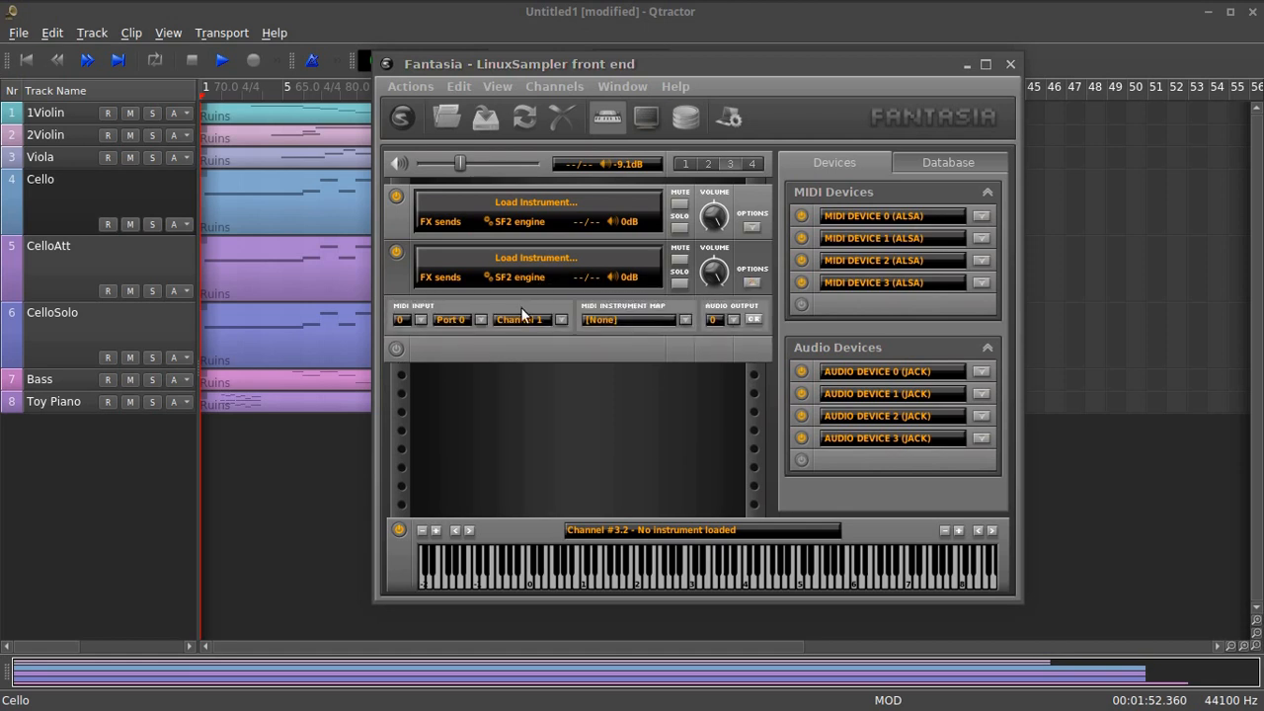
left_click(421, 321)
left_click(415, 384)
left_click(731, 323)
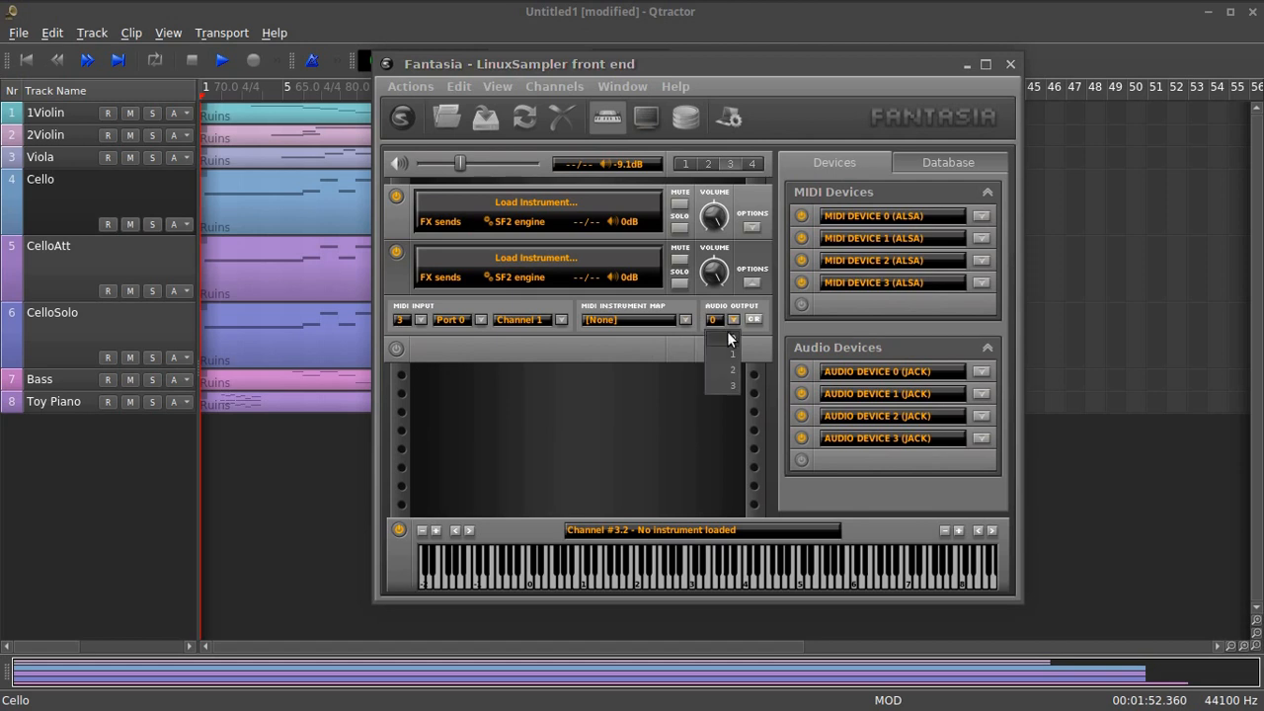
left_click(727, 375)
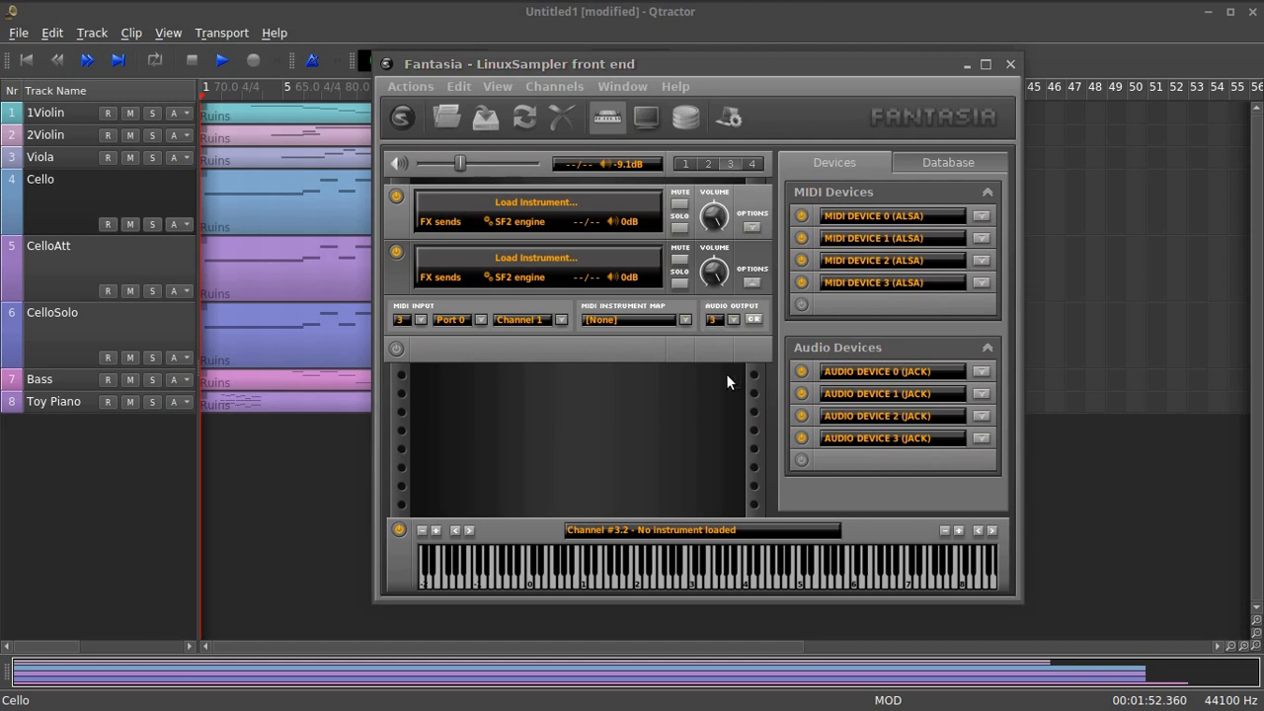
left_click(560, 320)
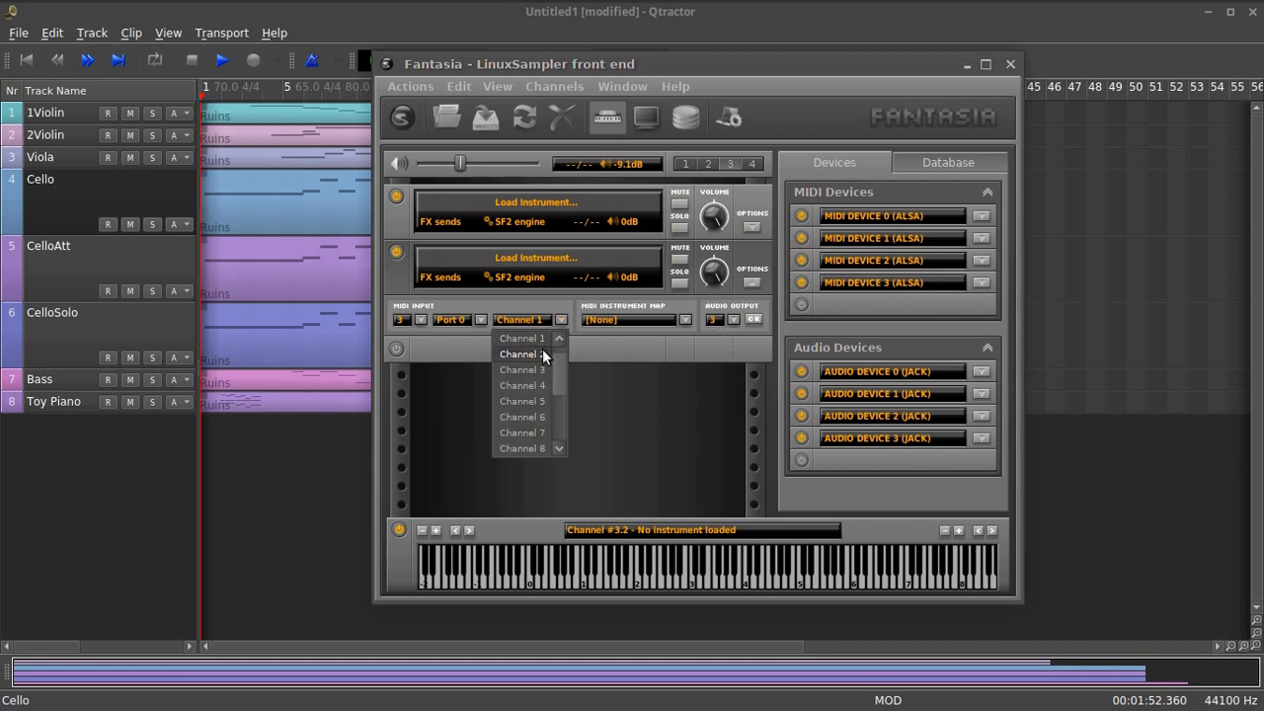
left_click(542, 354)
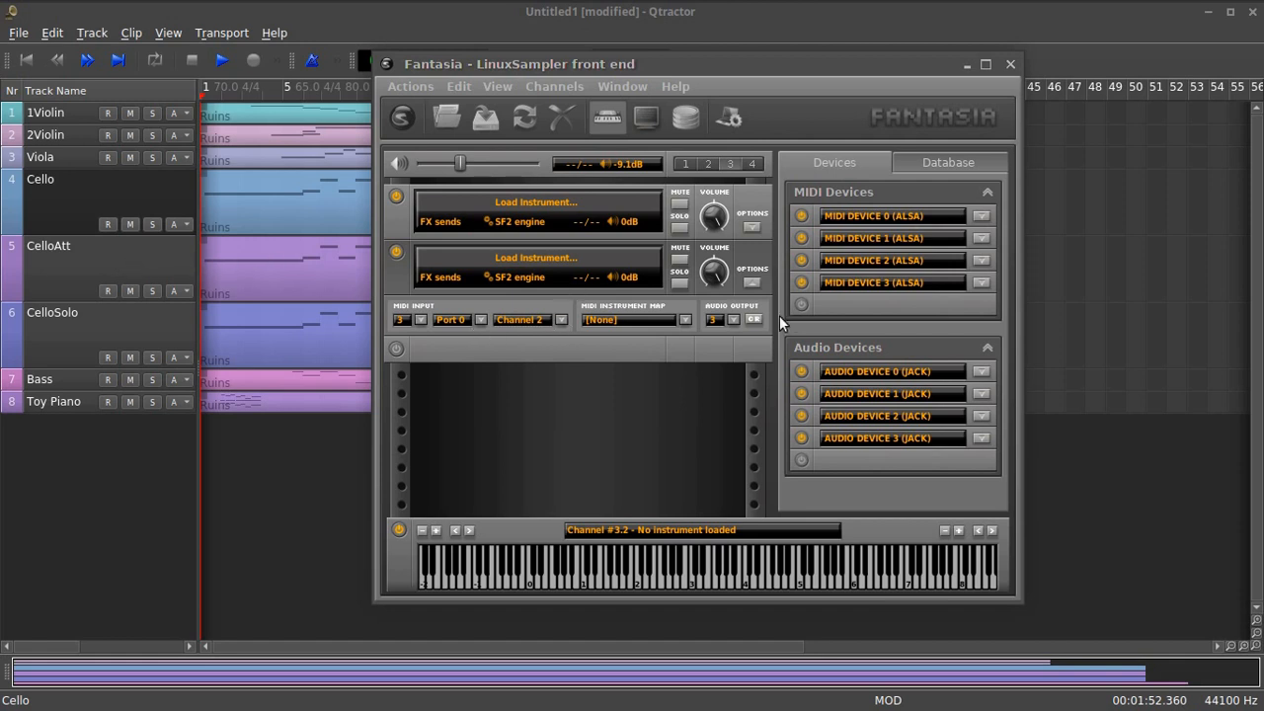
left_click(752, 282)
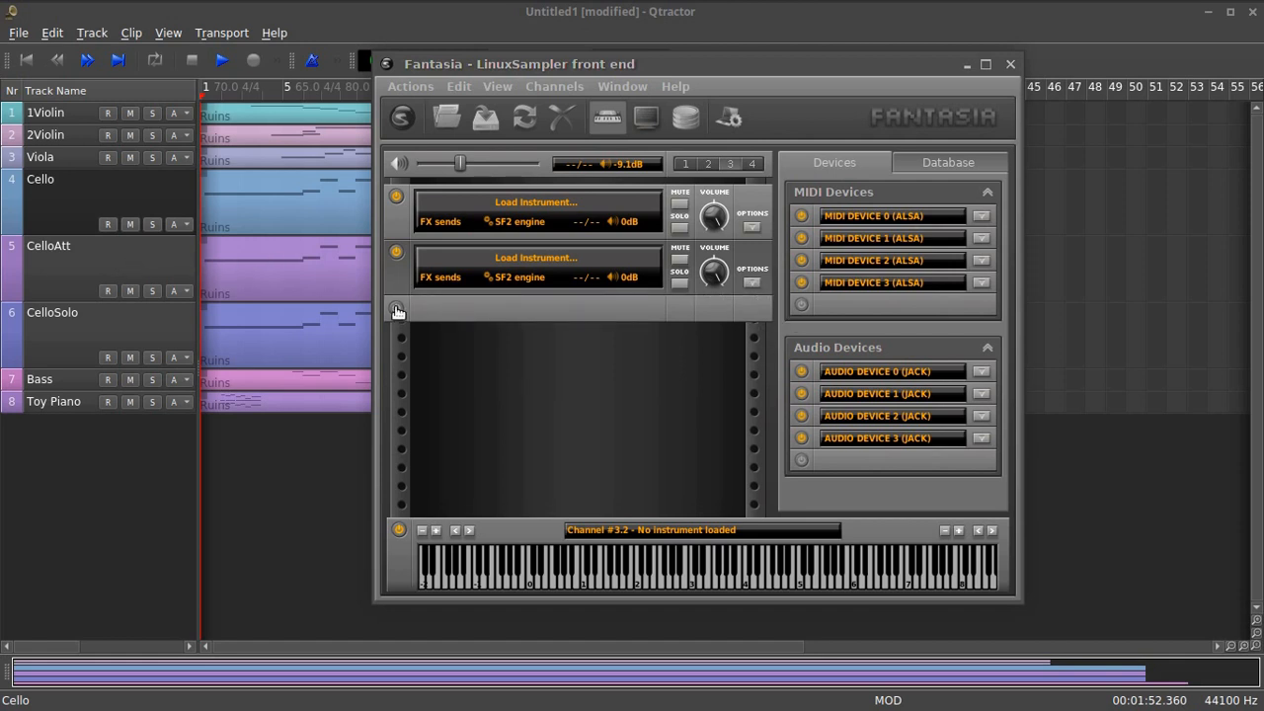
Add a third sampler channel to the rack and set its engine to SF2.
left_click(396, 307)
left_click(521, 335)
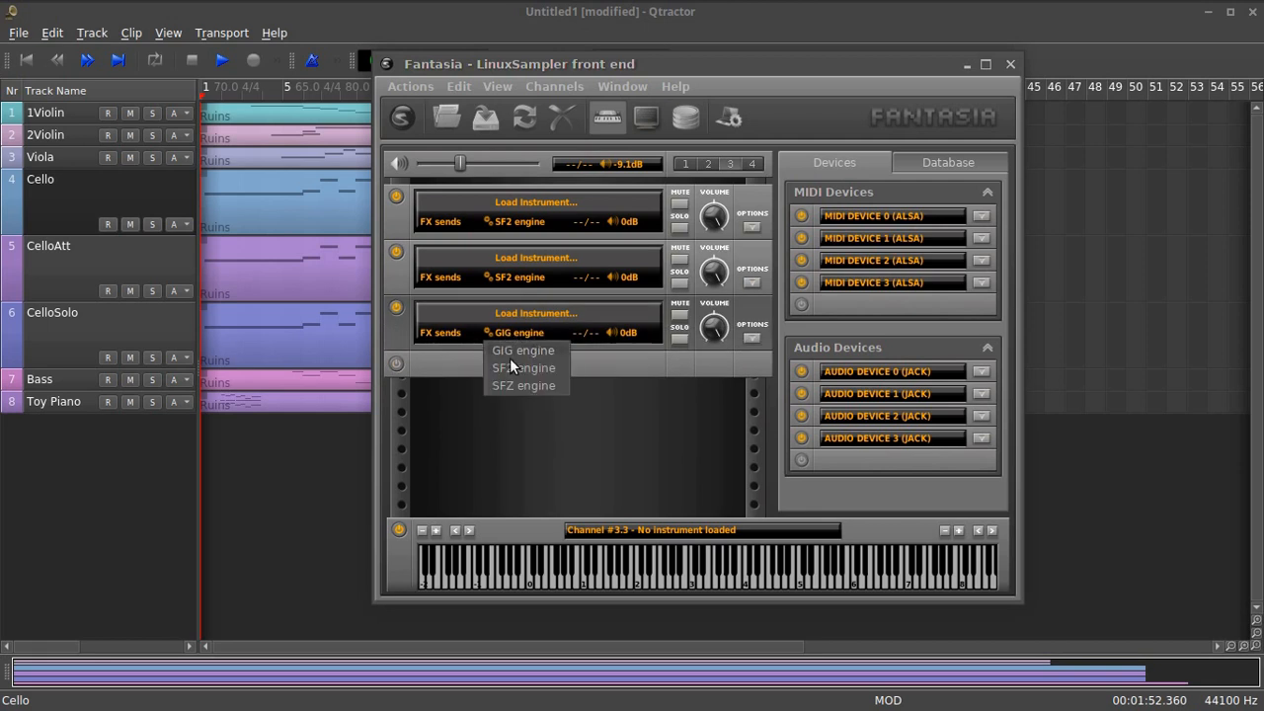
left_click(523, 367)
Route the third sampler channel to MIDI input device 3, Channel 3 and audio output device 3, then collapse its options.
left_click(750, 338)
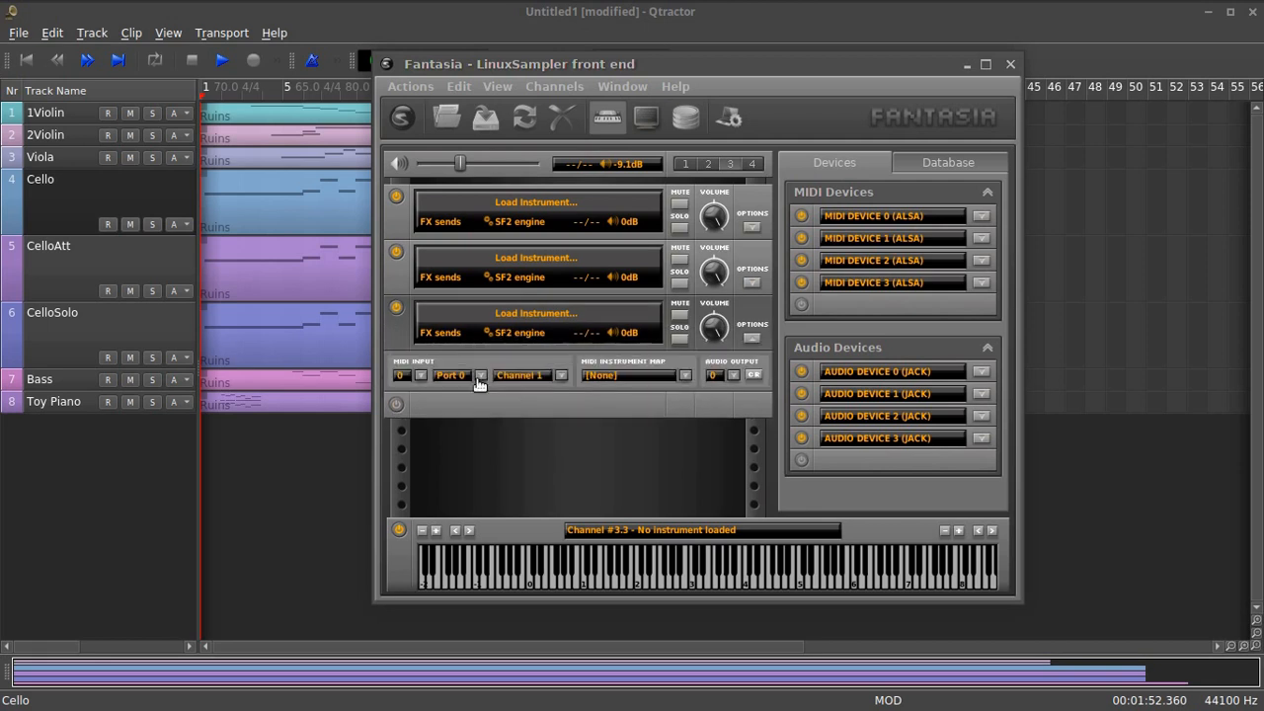
left_click(420, 375)
left_click(410, 447)
left_click(733, 375)
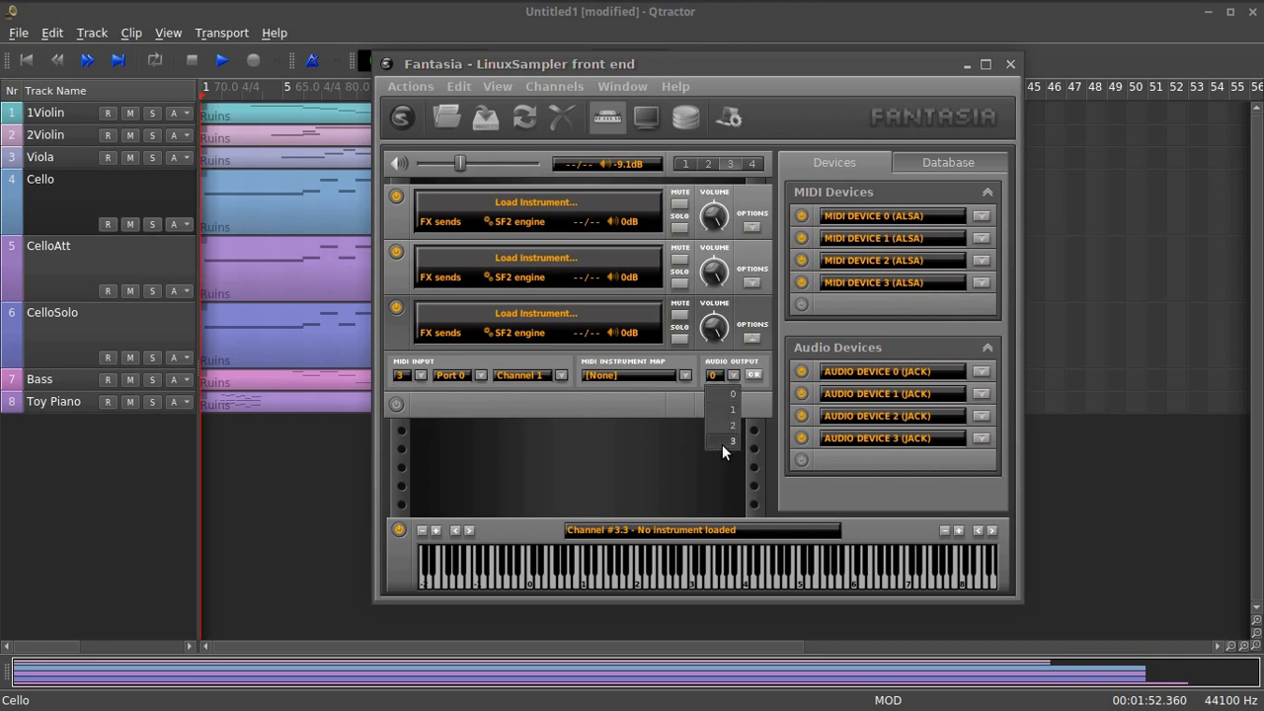
left_click(722, 445)
left_click(560, 375)
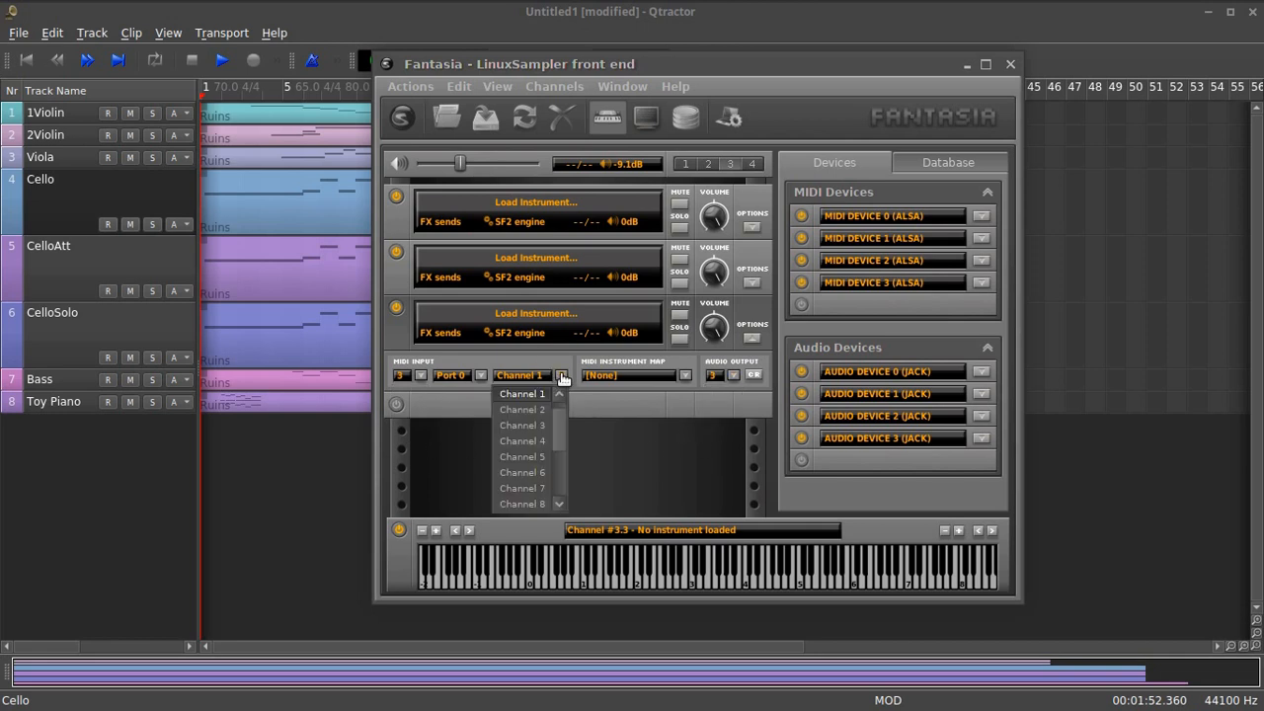
left_click(532, 425)
left_click(751, 339)
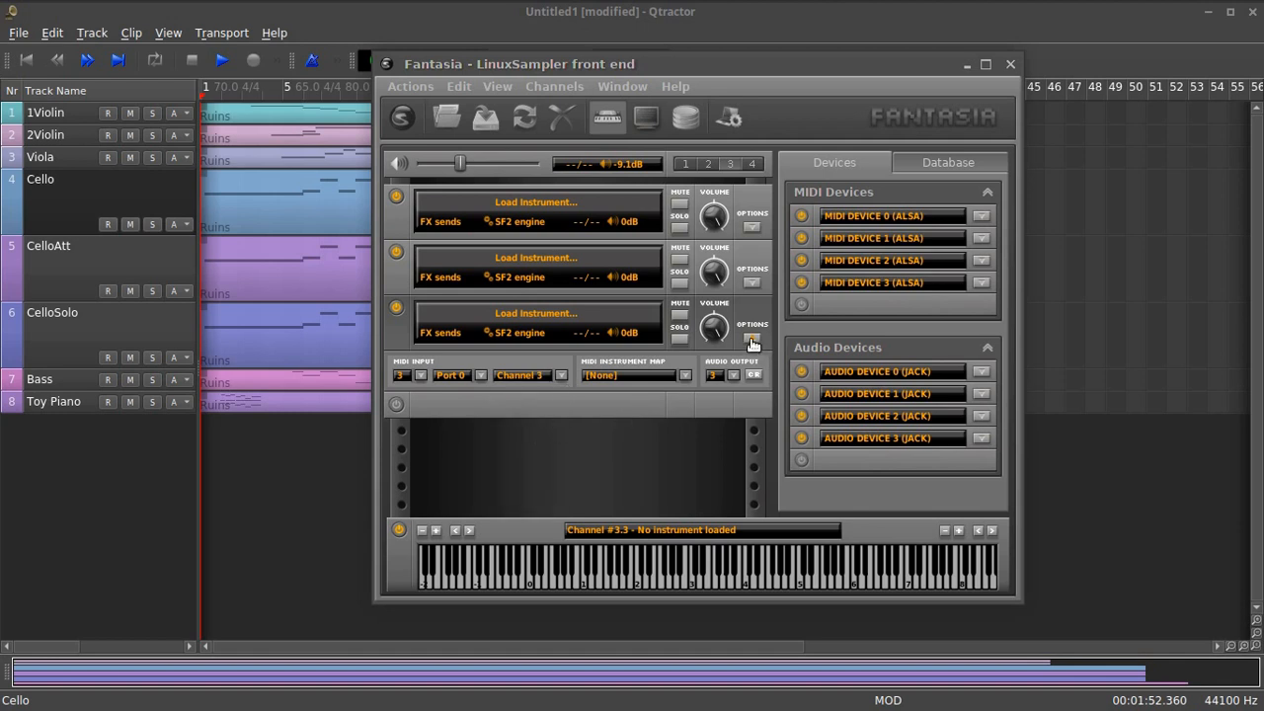
Switch all three sampler channels to the compact single-line view.
right_click(397, 225)
left_click(430, 257)
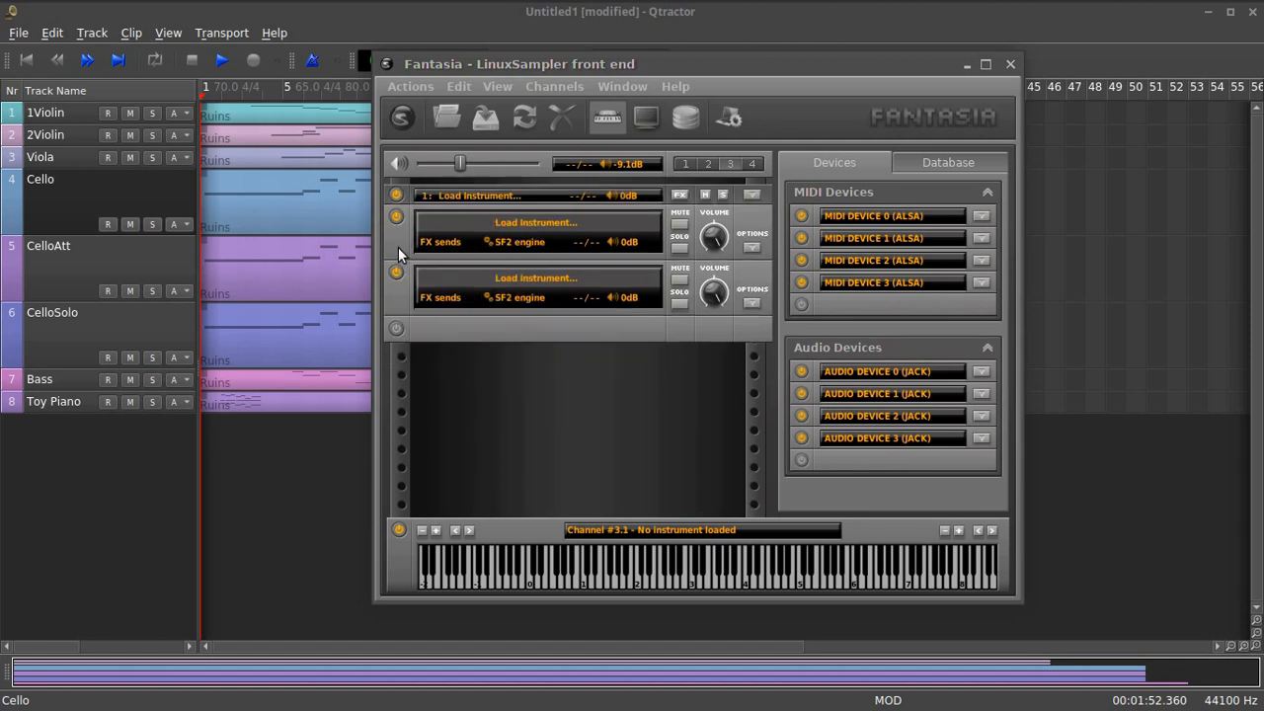
right_click(398, 246)
left_click(412, 277)
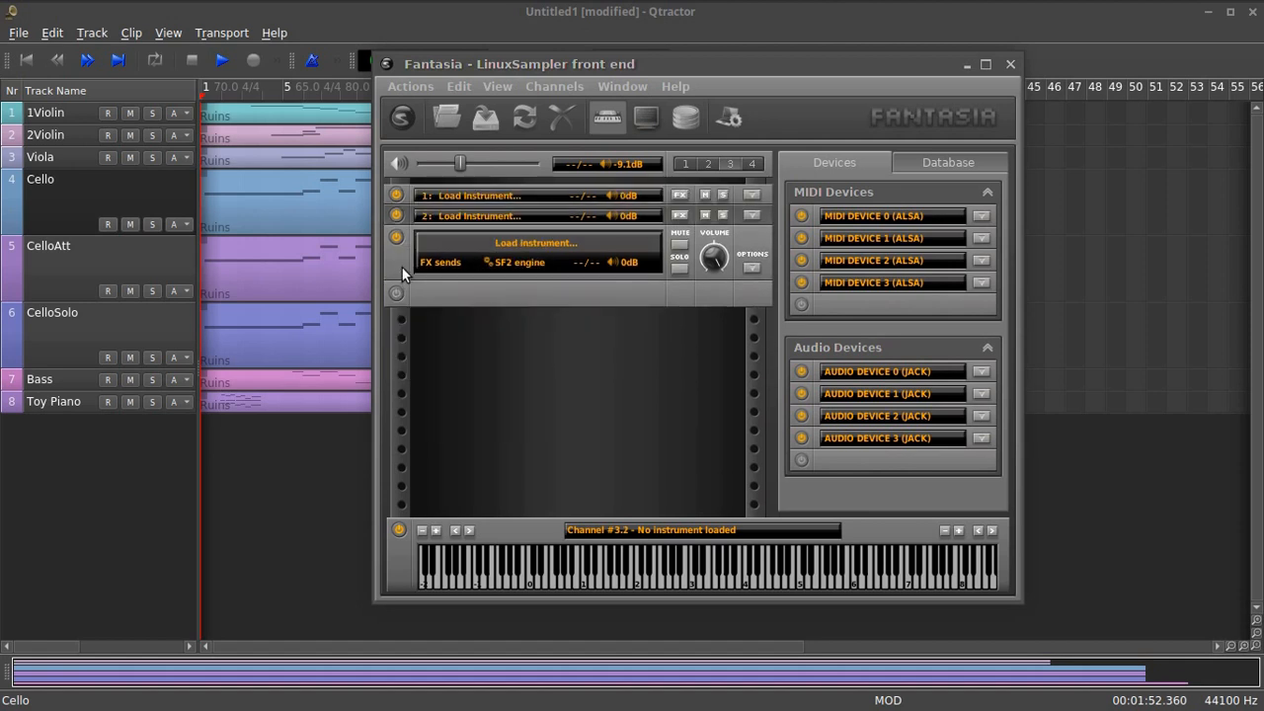
right_click(402, 271)
left_click(435, 296)
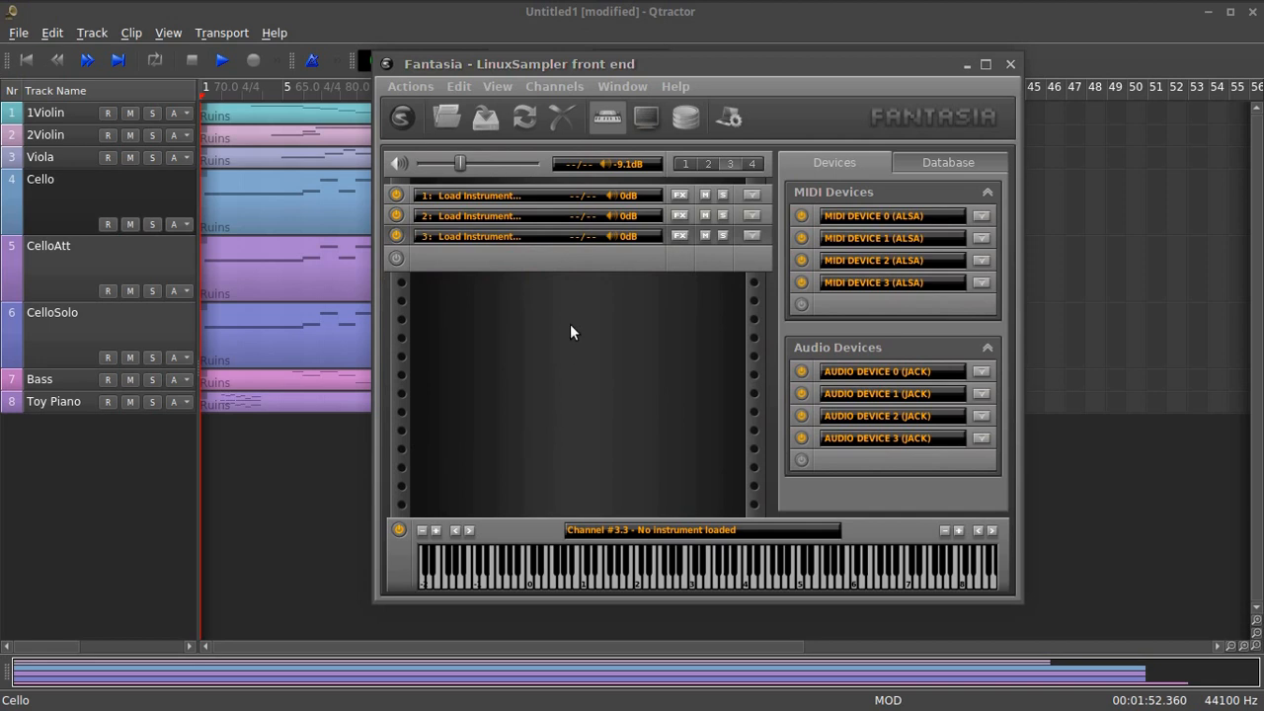
Load Papelmedia_Strings_1.sf2 from the Strings collection's General folder into the first sampler channel.
mouse_move(544, 201)
left_click_drag(526, 212, 596, 210)
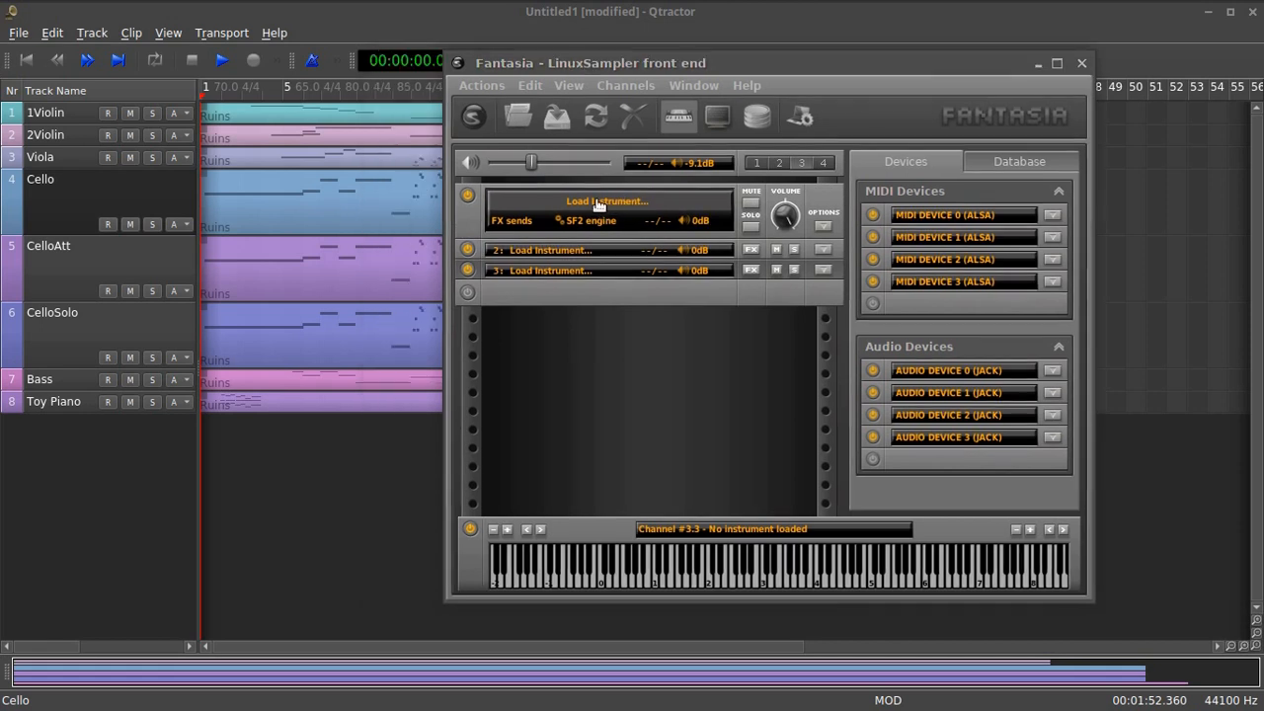
left_click(597, 202)
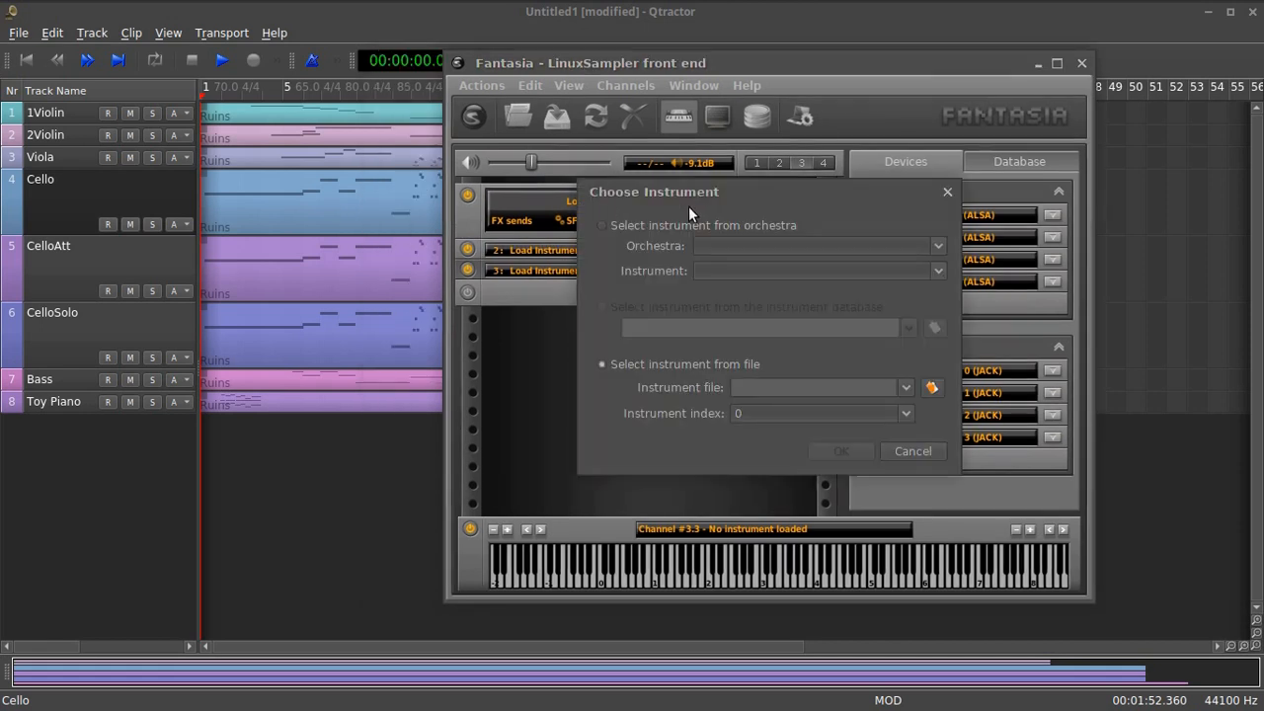
left_click(932, 388)
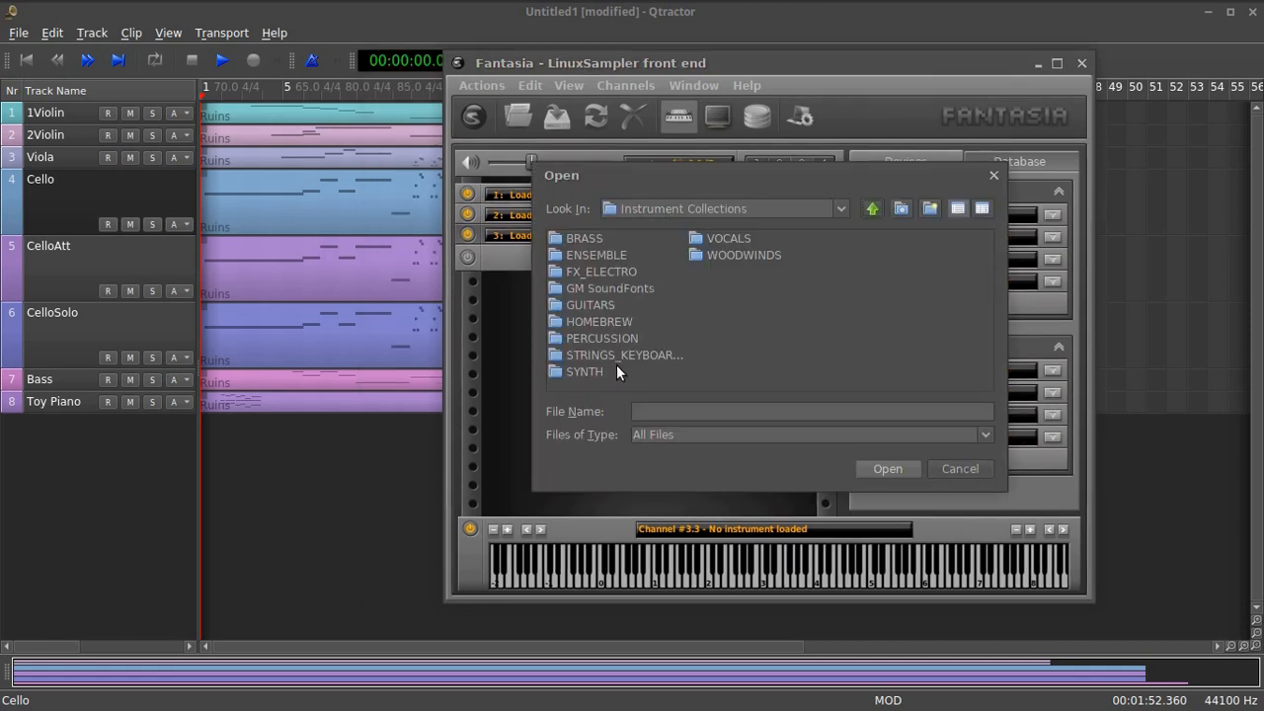
double_click(636, 355)
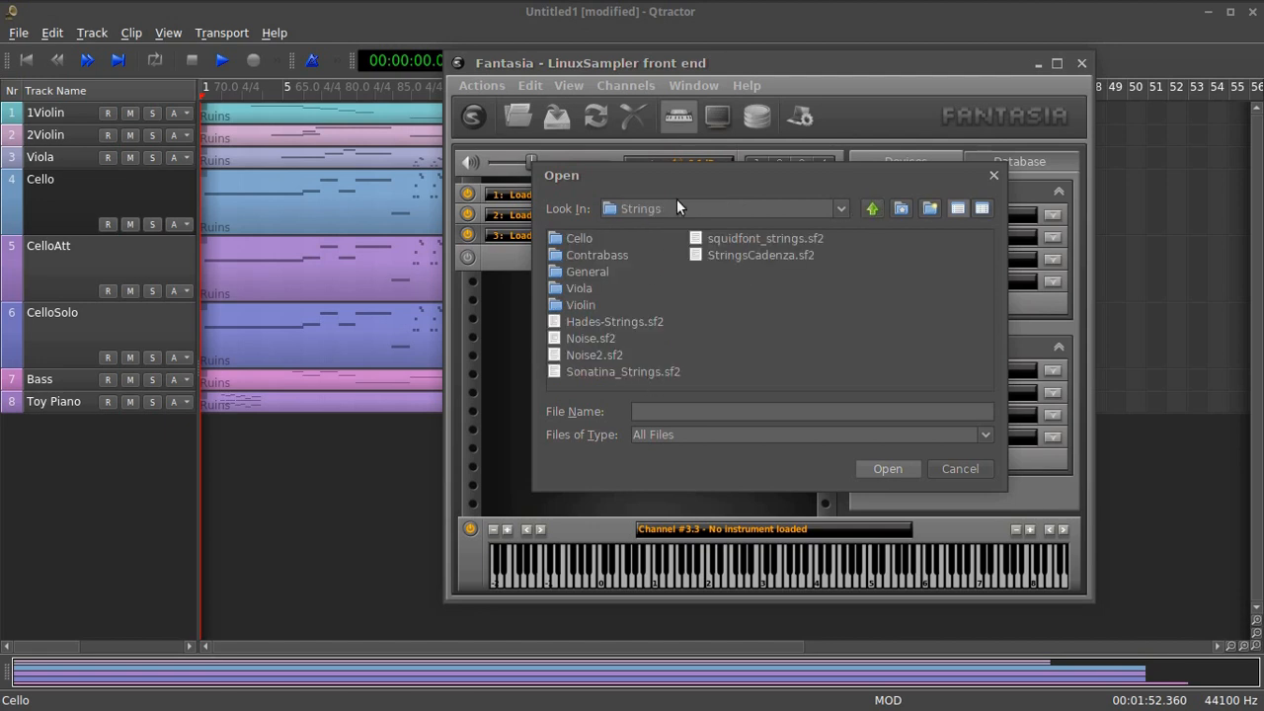
left_click_drag(688, 178, 562, 125)
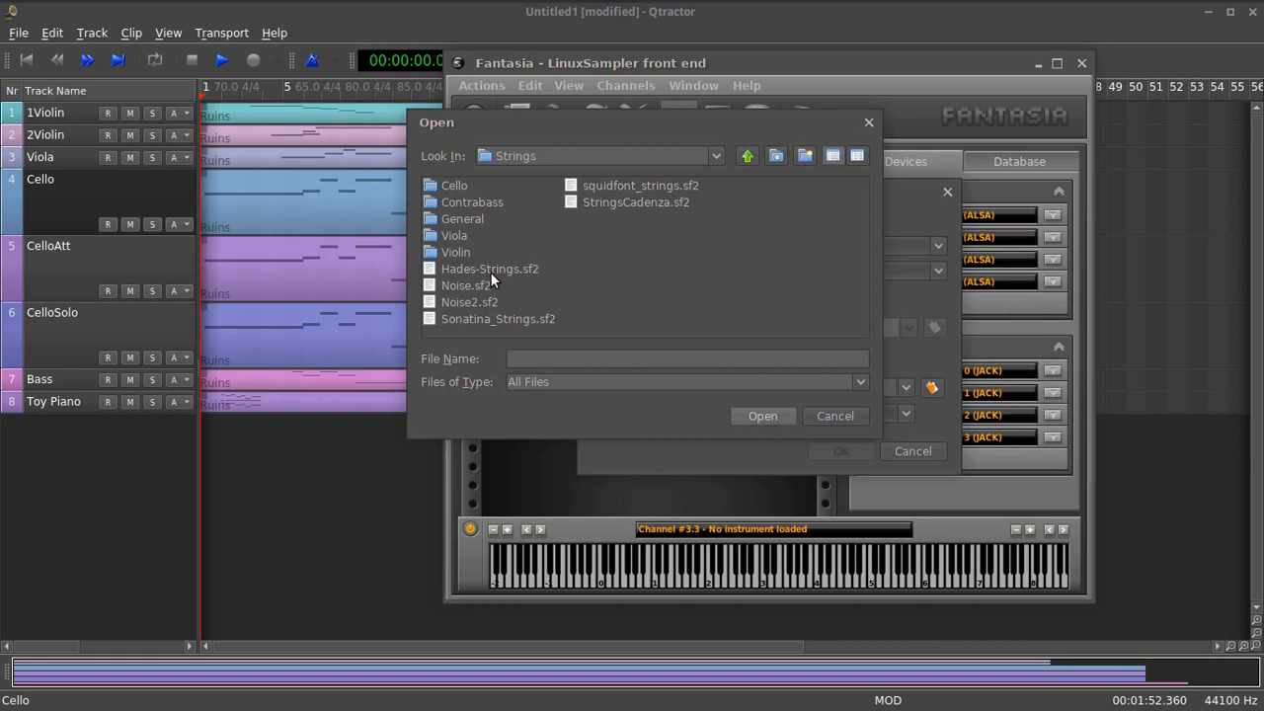
double_click(460, 220)
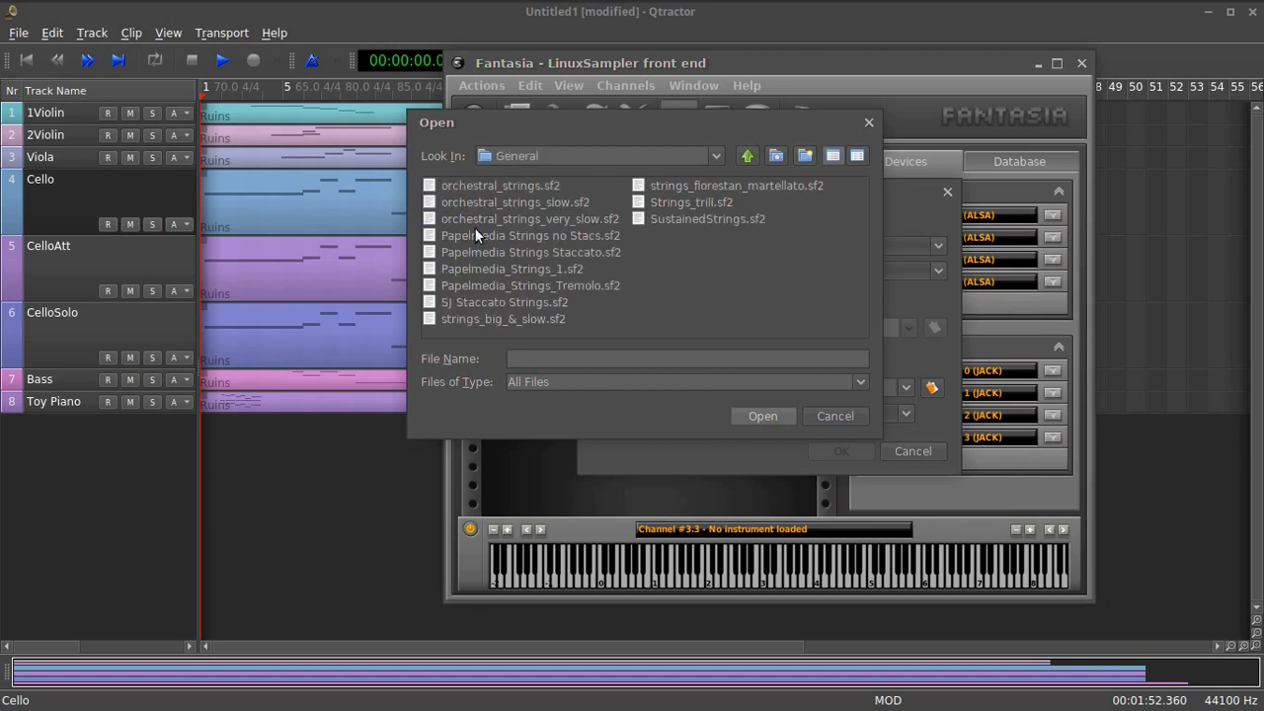
left_click(532, 270)
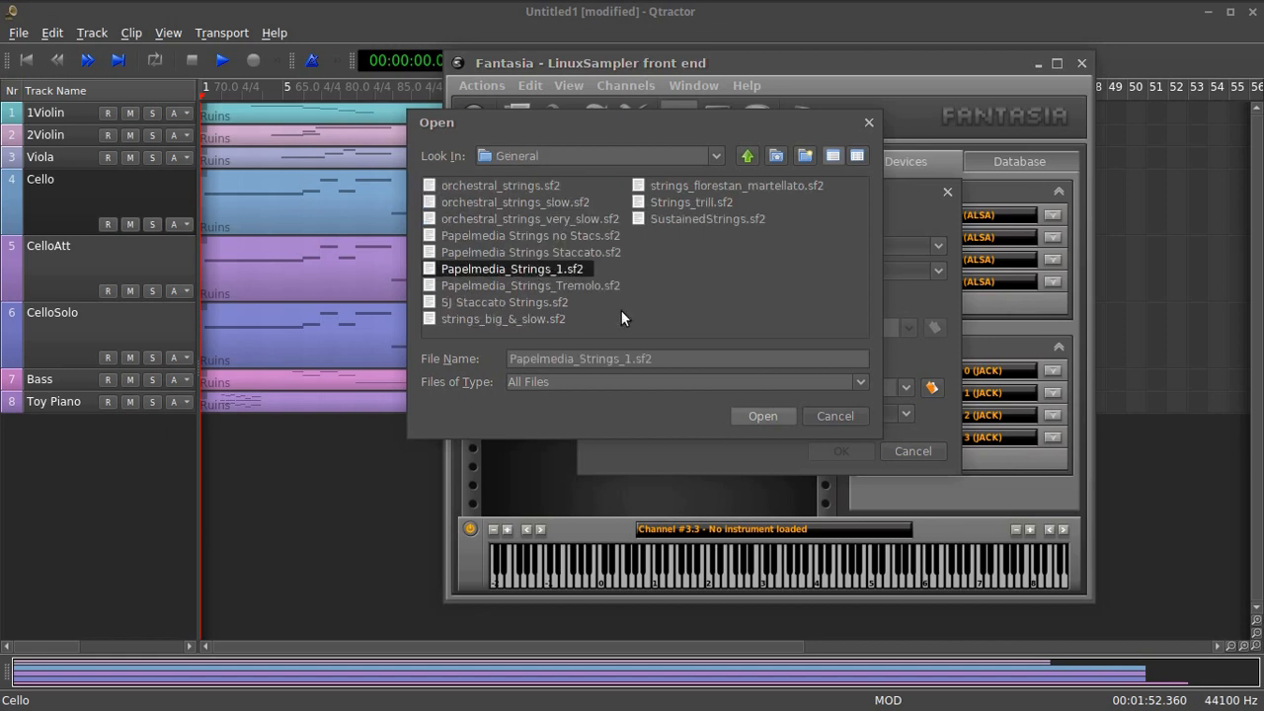
left_click(760, 419)
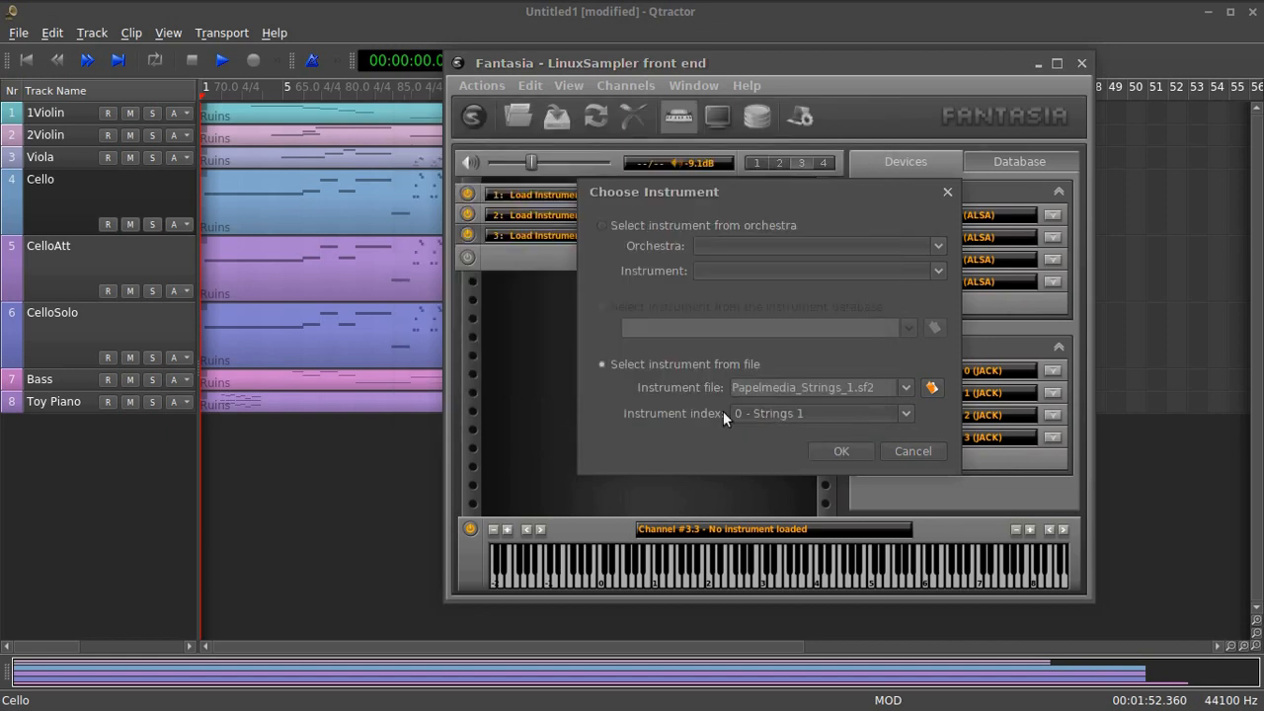
left_click(841, 451)
Load Papelmedia Strings Staccato.sf2 from the General folder into the second sampler channel.
mouse_move(602, 223)
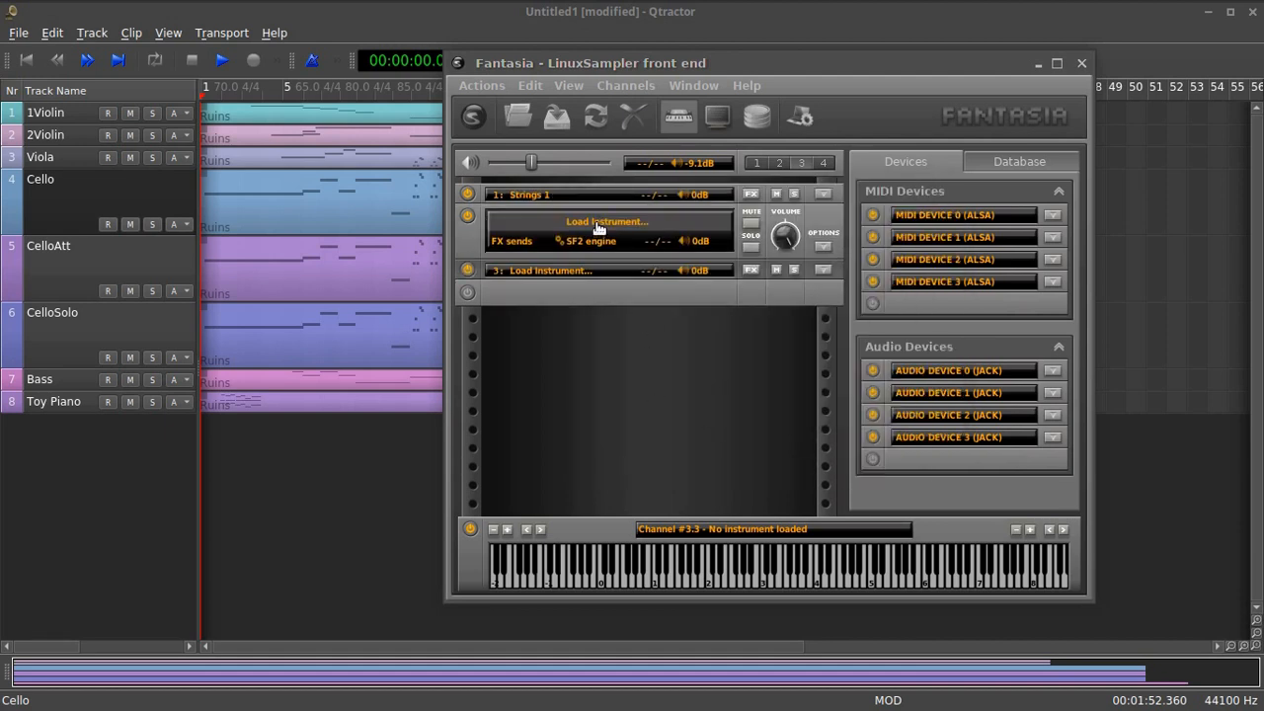
left_click(598, 225)
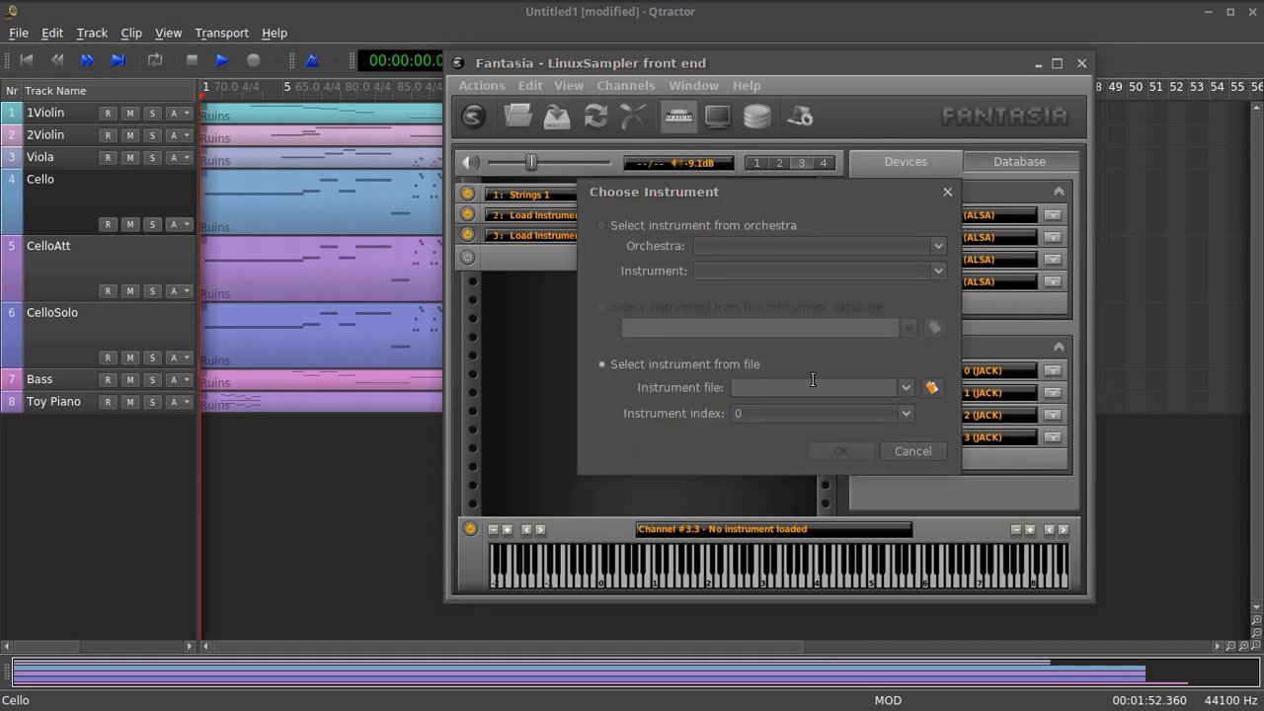
left_click(931, 388)
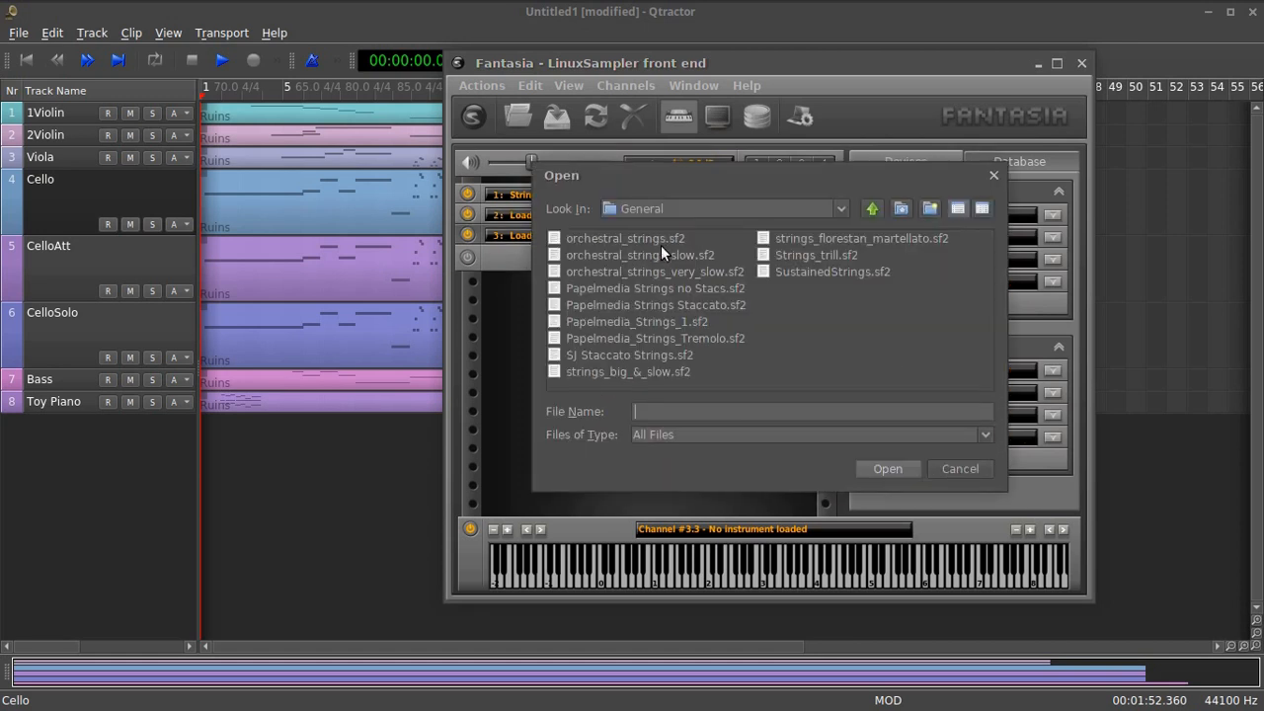
left_click(659, 304)
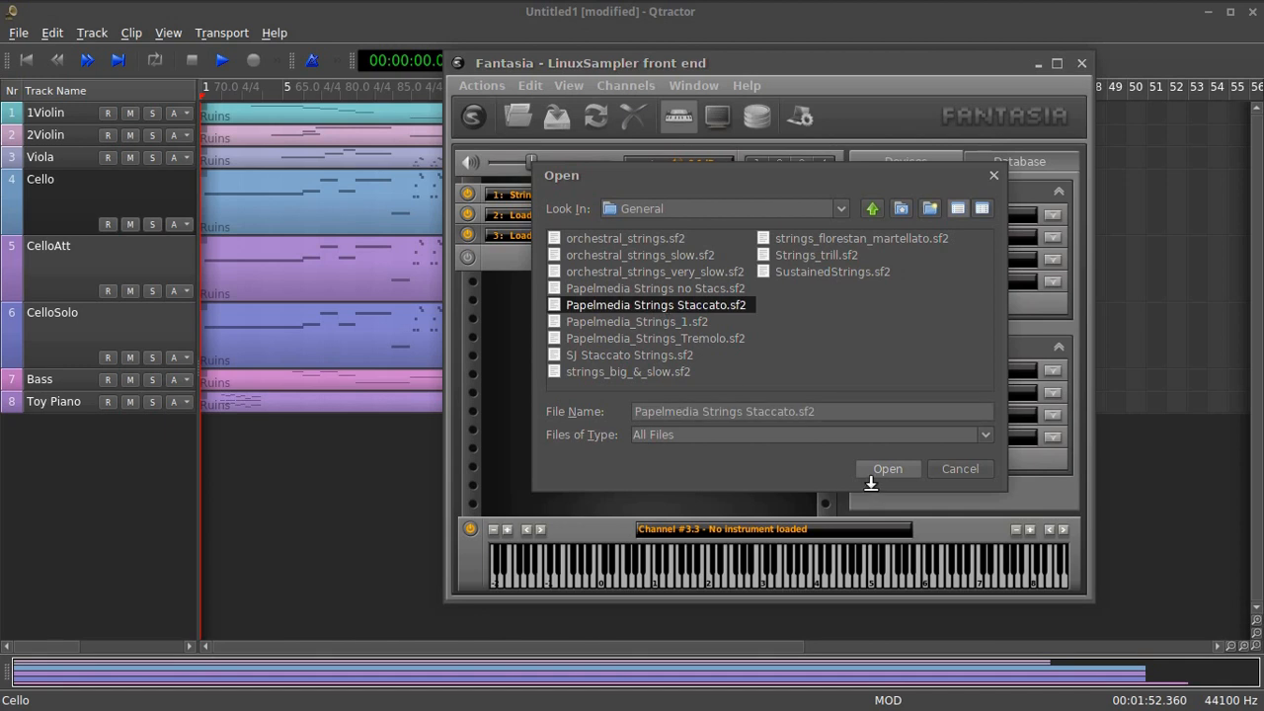
left_click(888, 470)
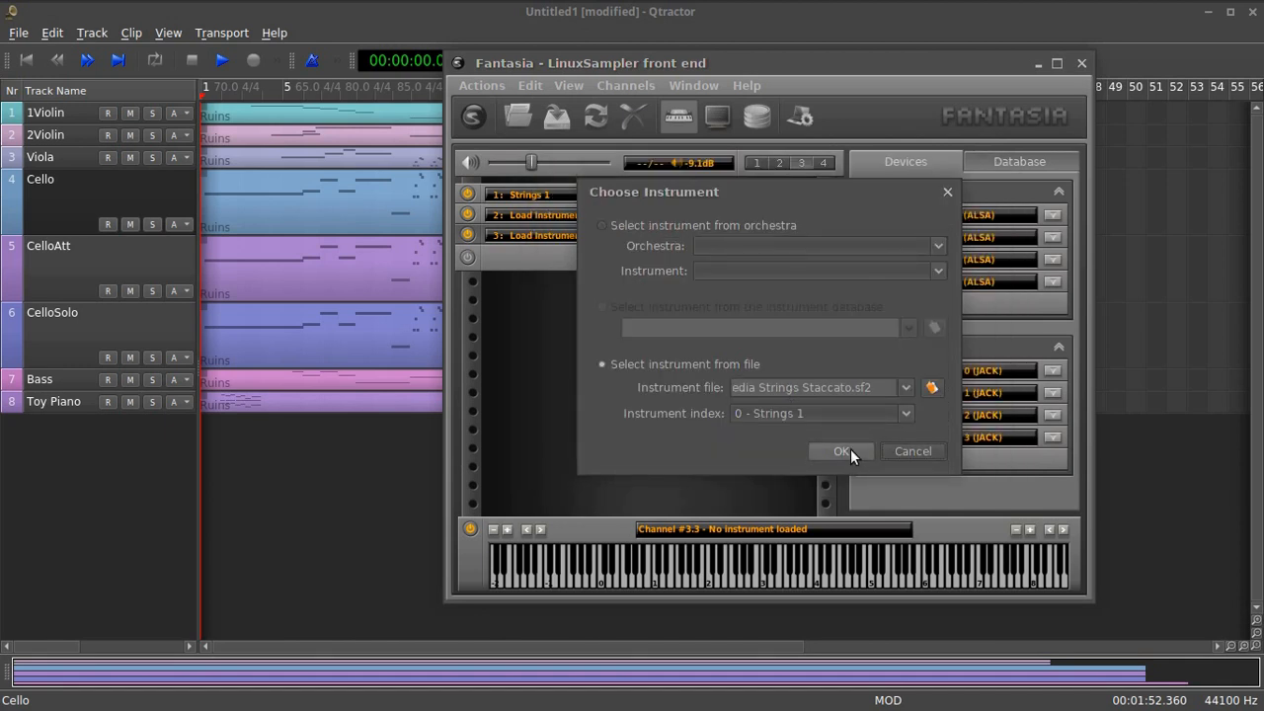
left_click(842, 451)
Load Cadenza_Cello.sf2 from the Strings collection's Cello folder into the third sampler channel.
left_click(569, 244)
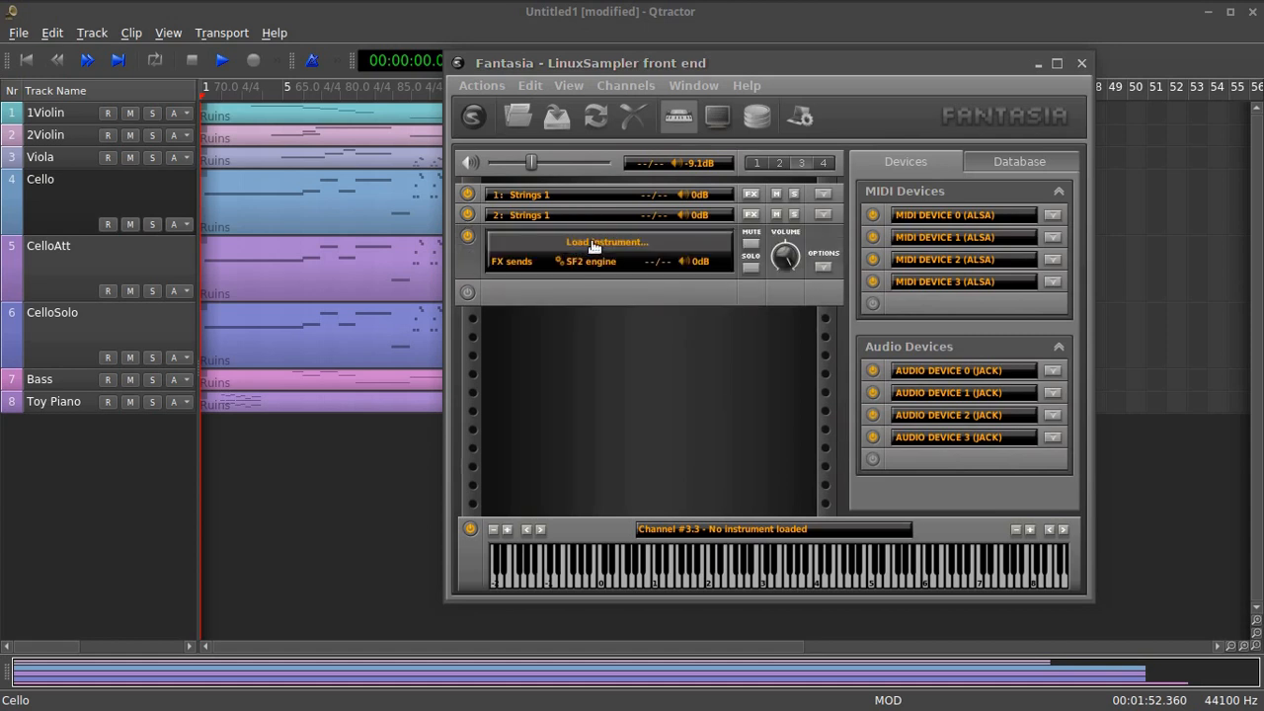
left_click(593, 245)
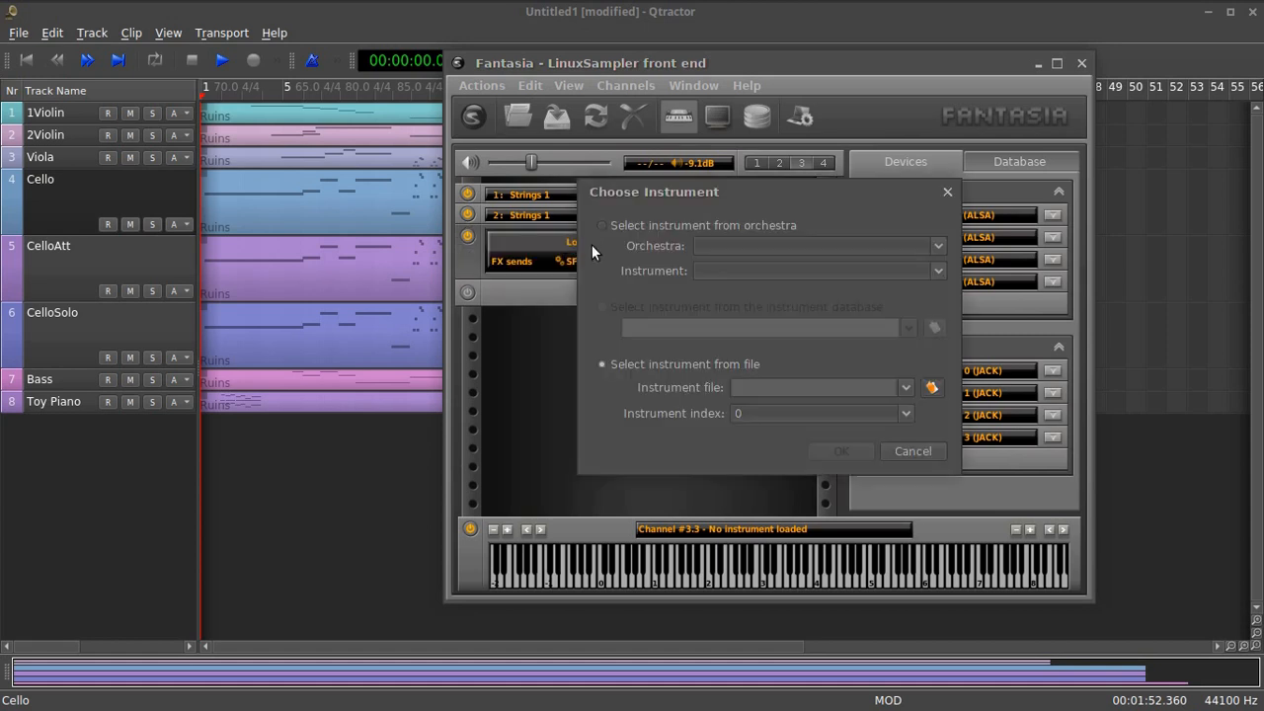
left_click(931, 388)
left_click(873, 210)
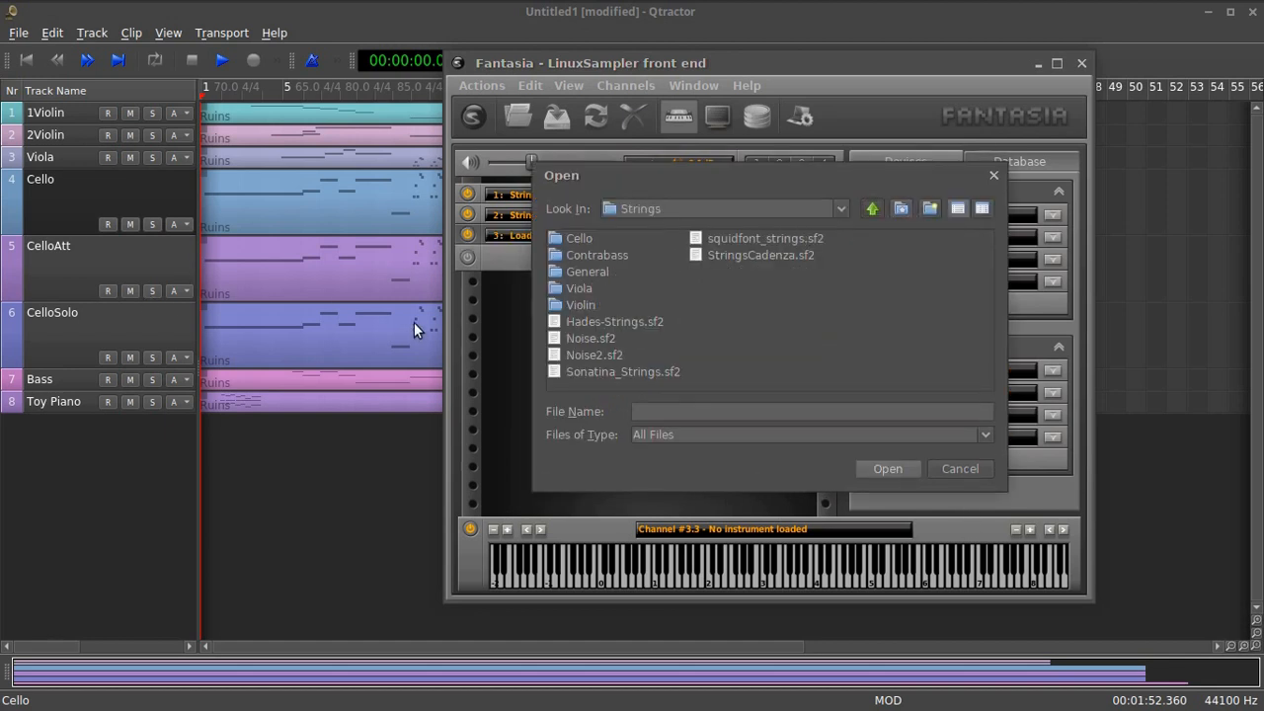
double_click(558, 238)
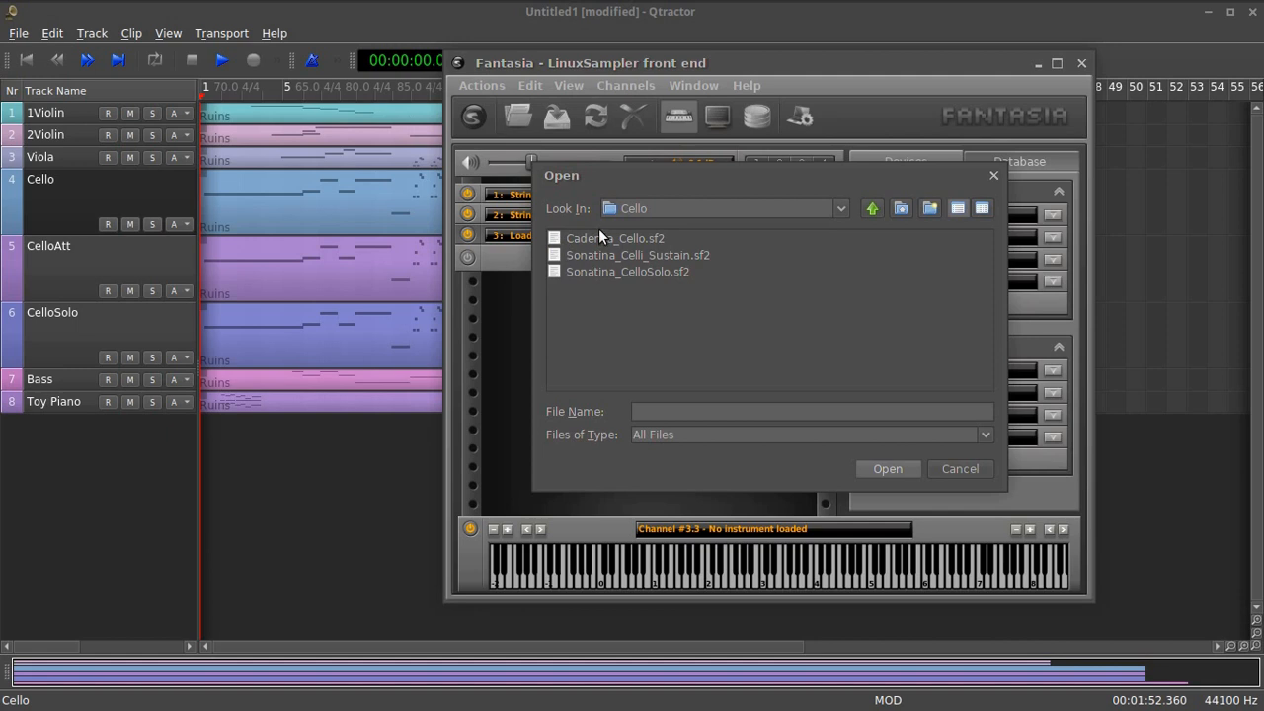
left_click(598, 237)
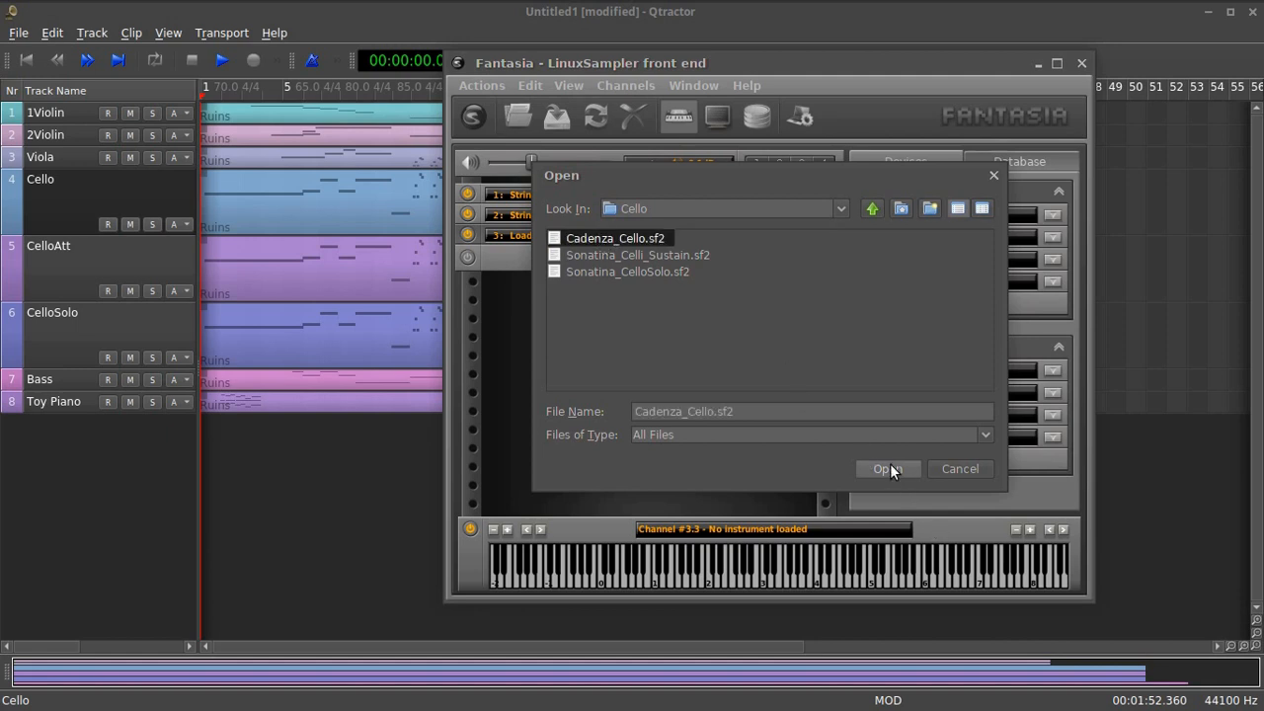
left_click(886, 469)
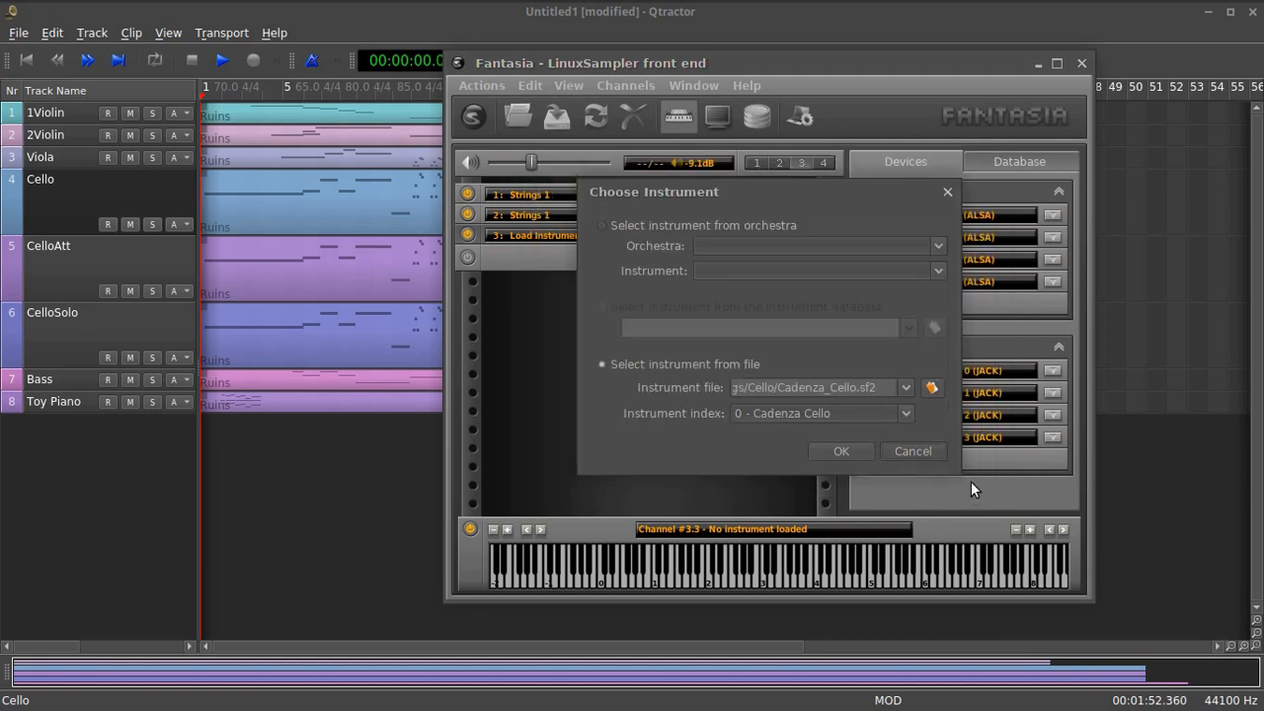
left_click(827, 450)
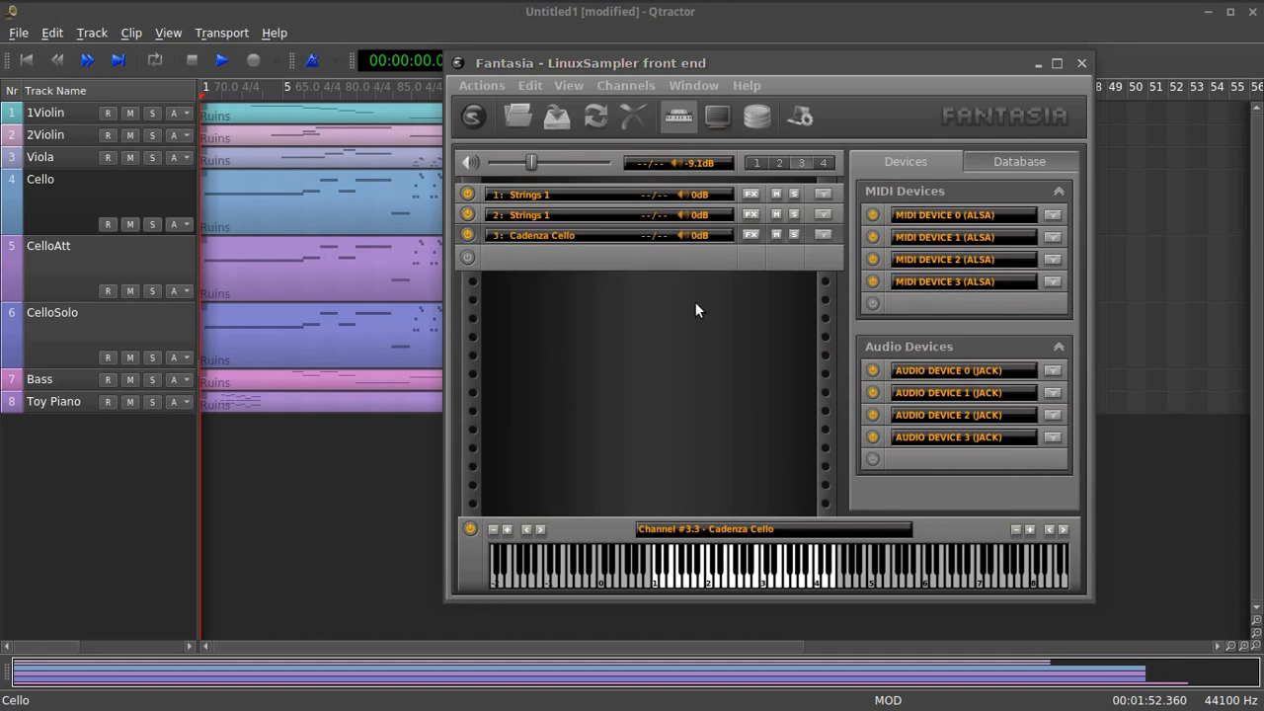
Switch to Qtractor and set the Cello track's MIDI channel to 1.
left_click(688, 233)
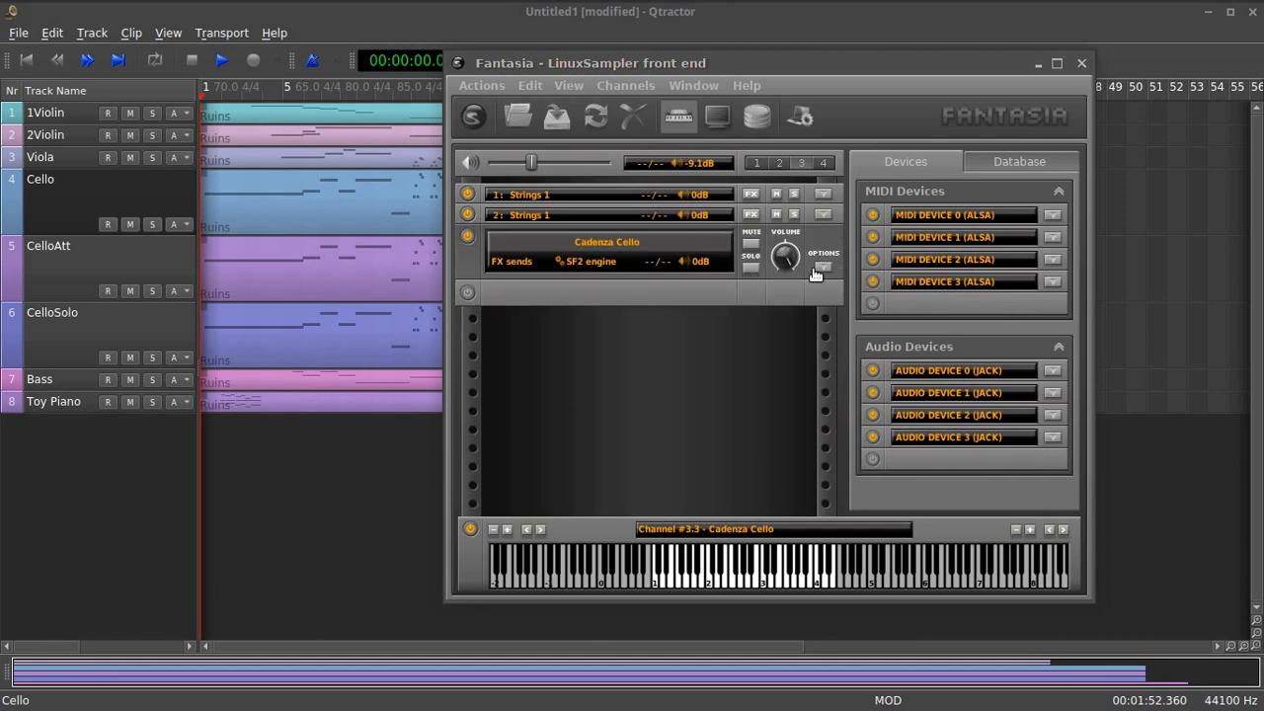
left_click(90, 194)
double_click(91, 193)
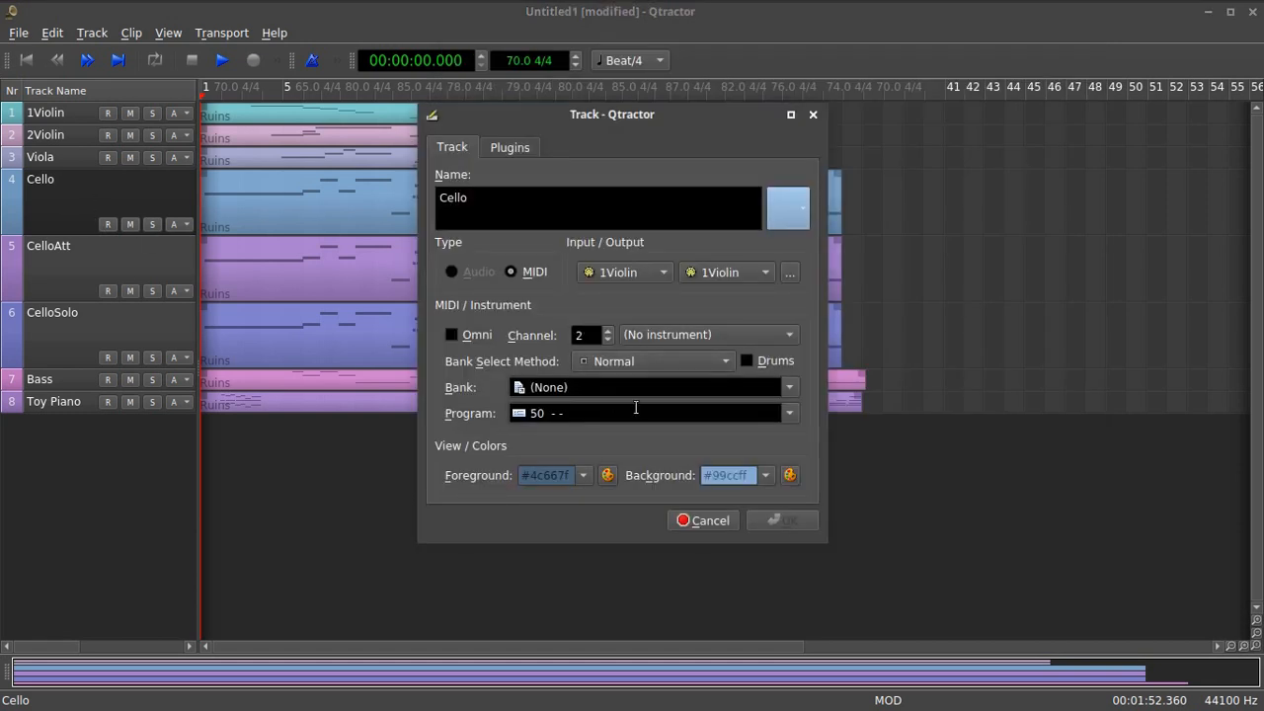
left_click(610, 340)
left_click(790, 524)
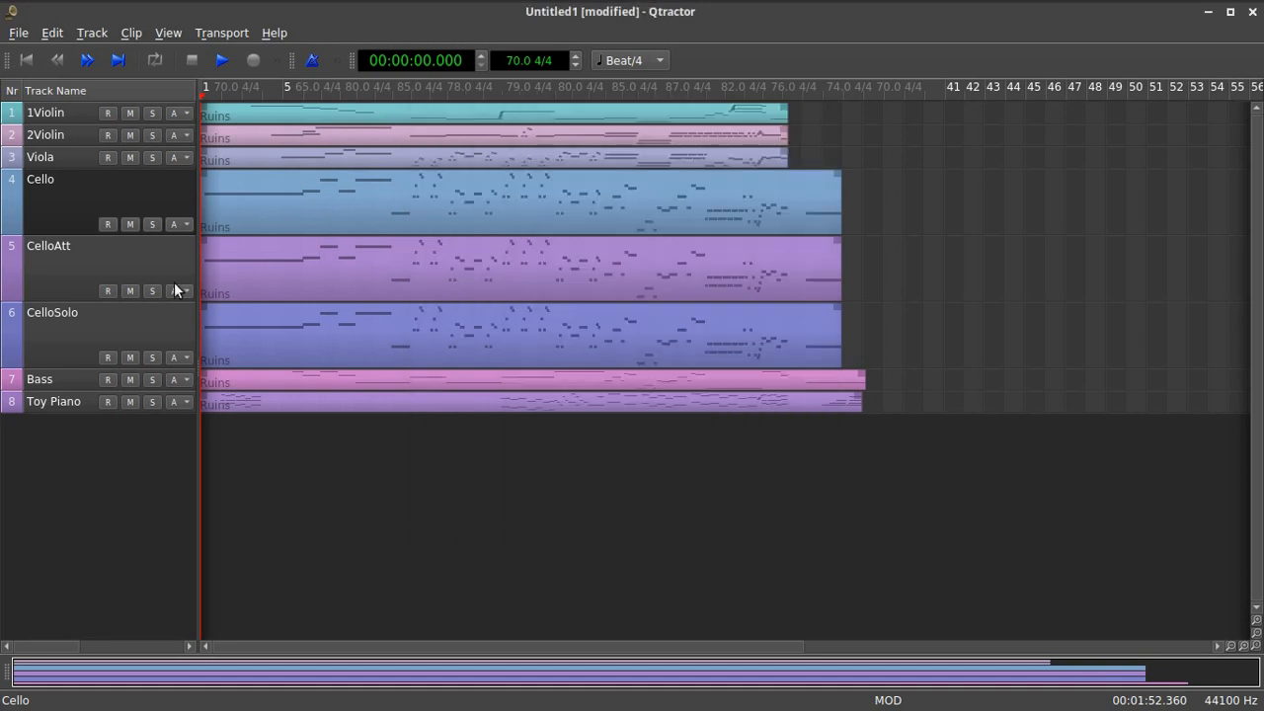
Check the CelloAtt track's MIDI channel and set the CelloSolo track's MIDI channel to 3.
double_click(127, 262)
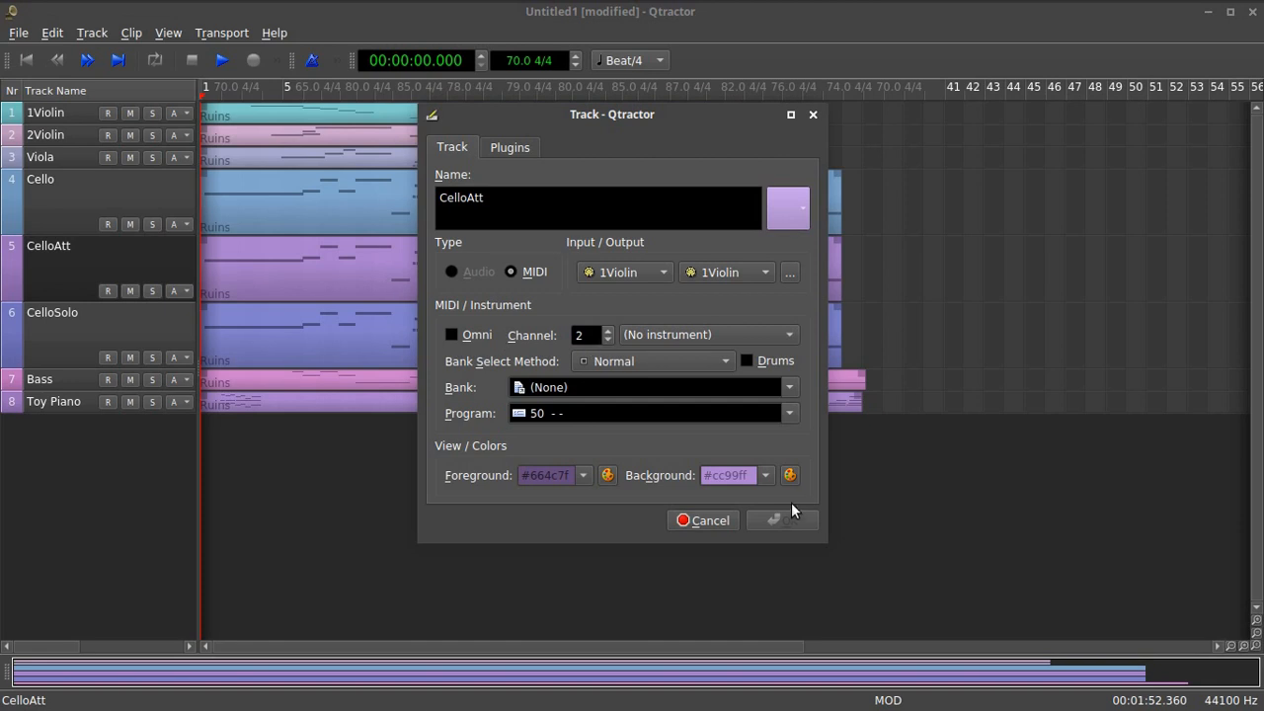
left_click(812, 116)
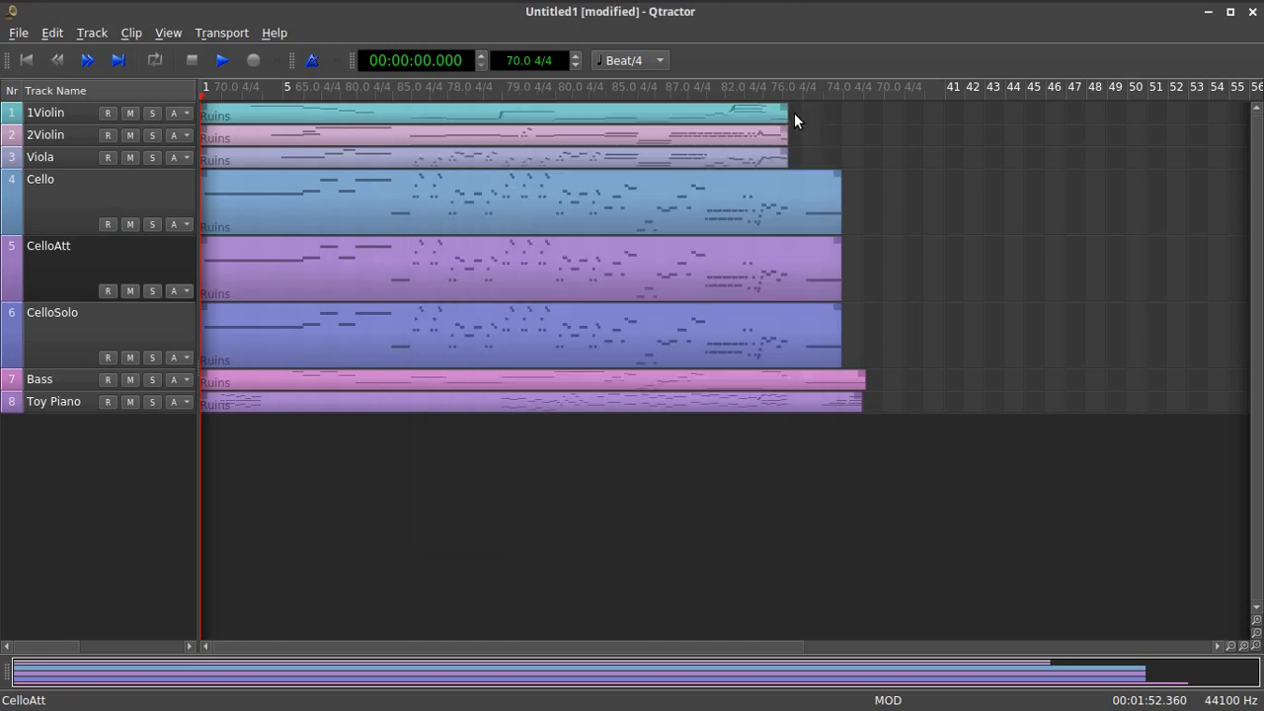
double_click(153, 318)
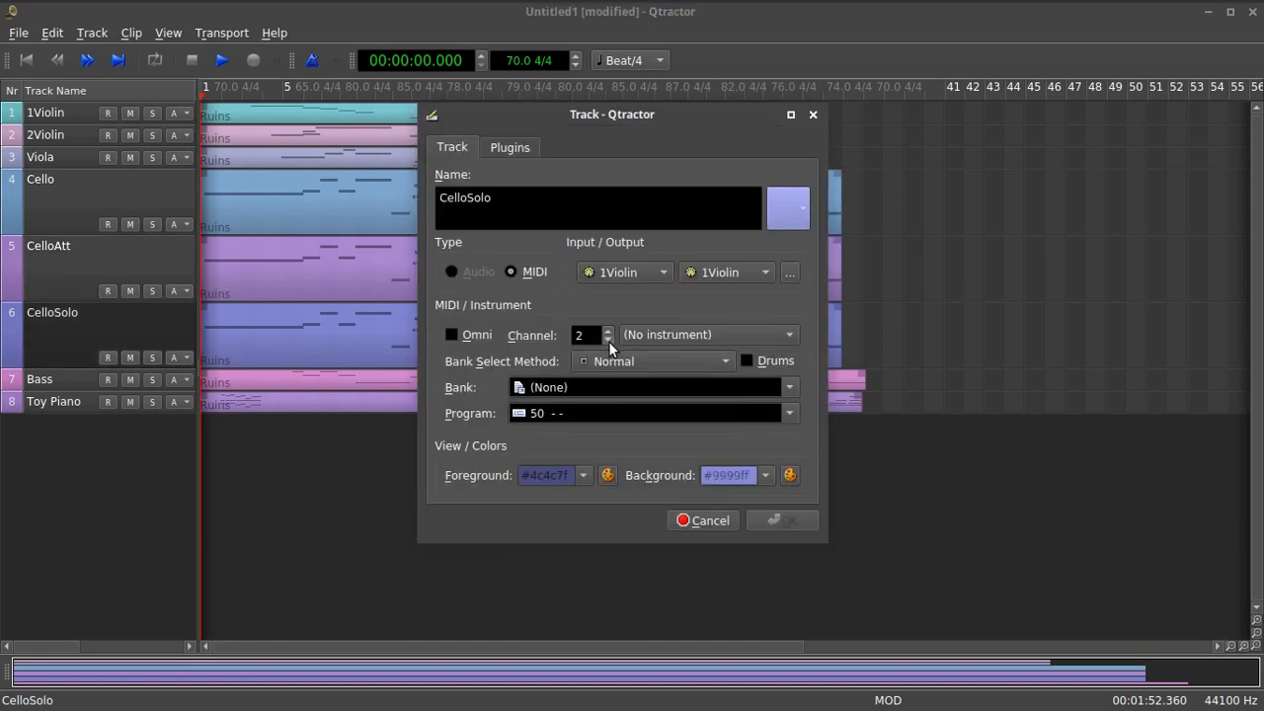
left_click(608, 331)
left_click(782, 521)
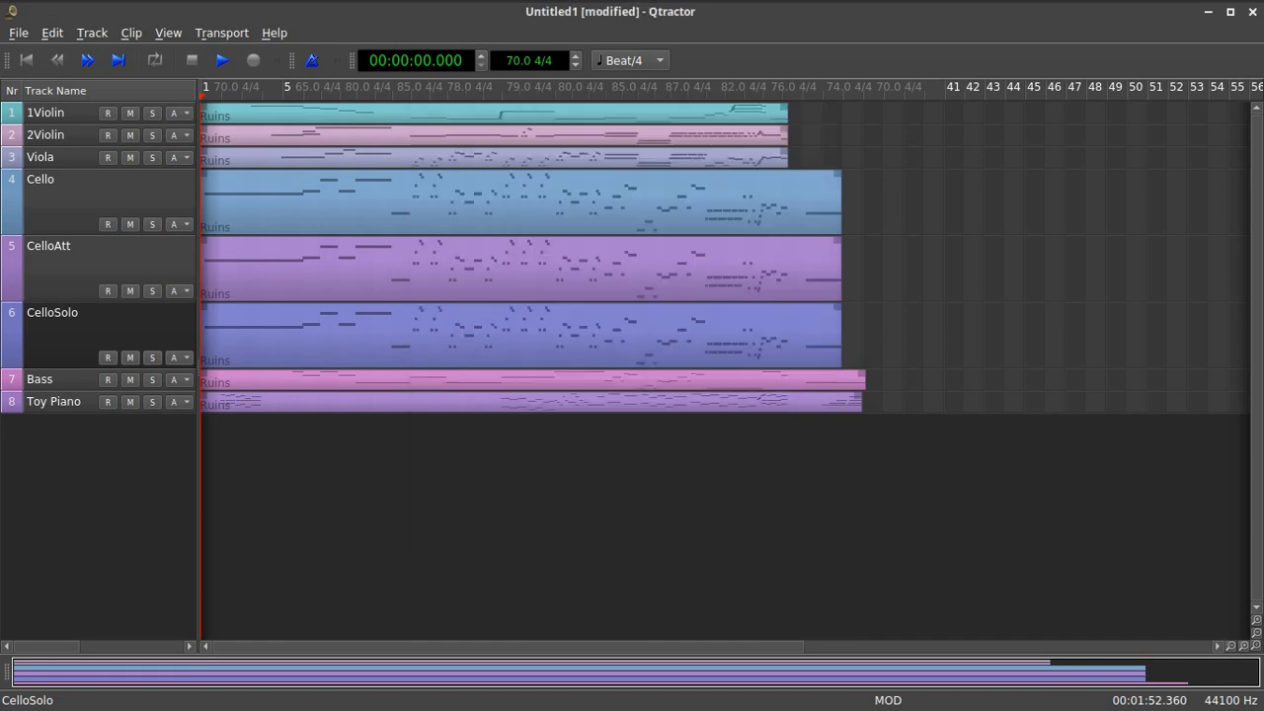
Check the clip commands, including Unlink, for the copied CelloSolo clip.
left_click(403, 201)
left_click(400, 254)
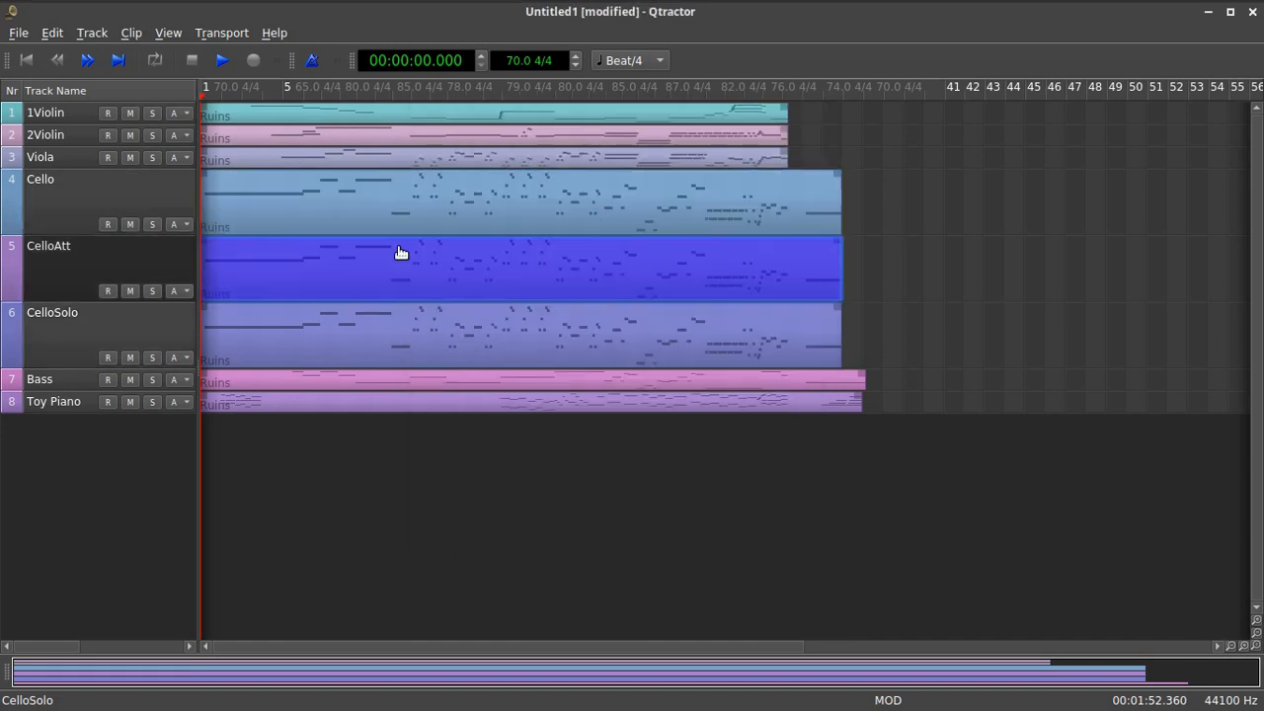
left_click(400, 318)
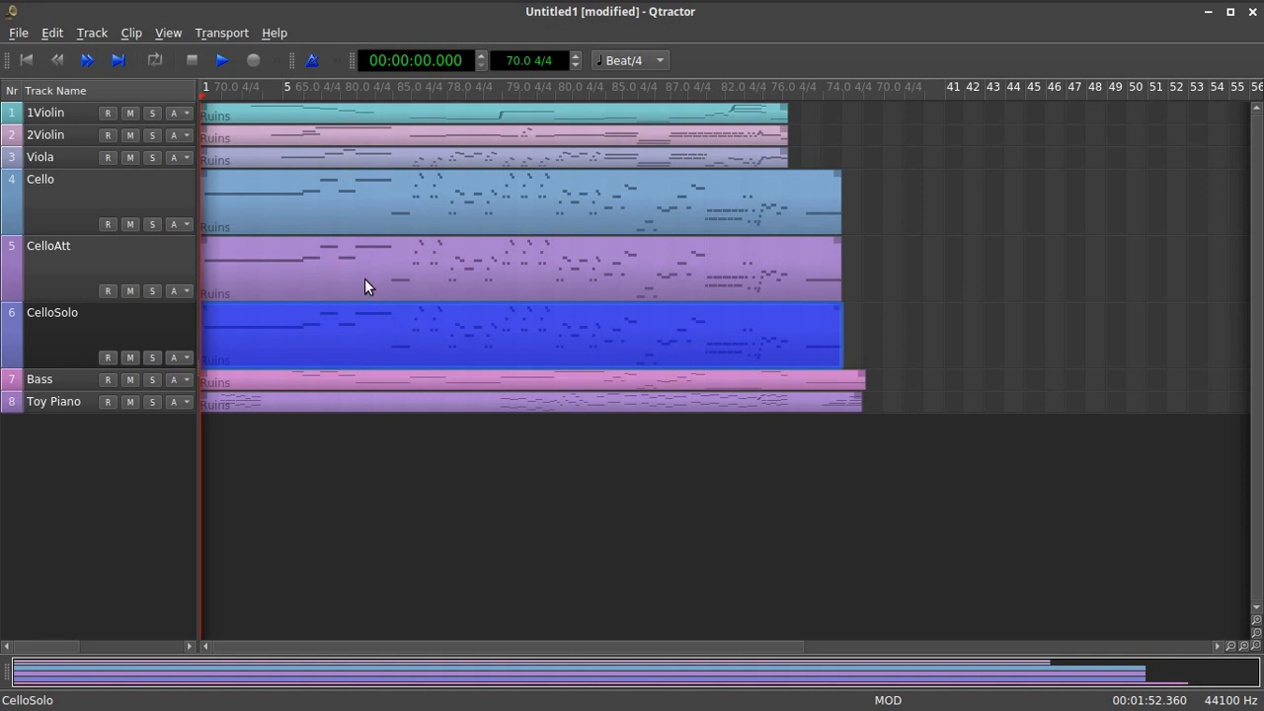
right_click(398, 333)
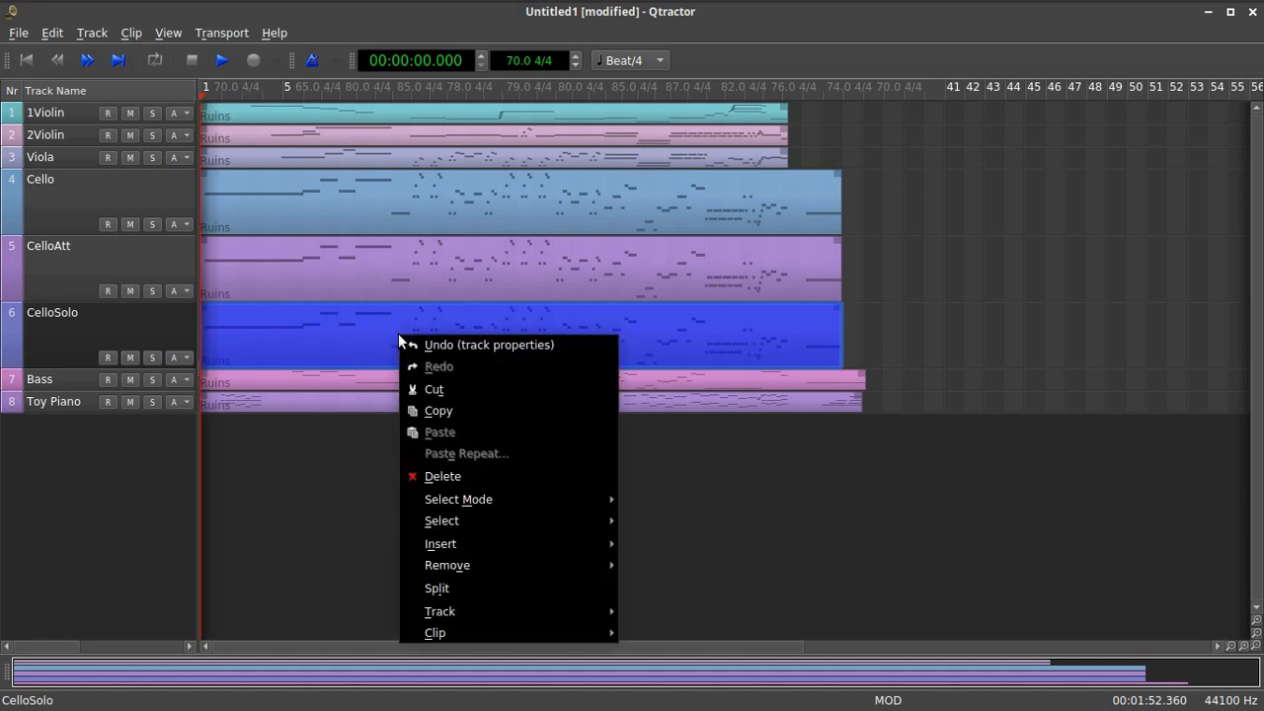
mouse_move(506, 629)
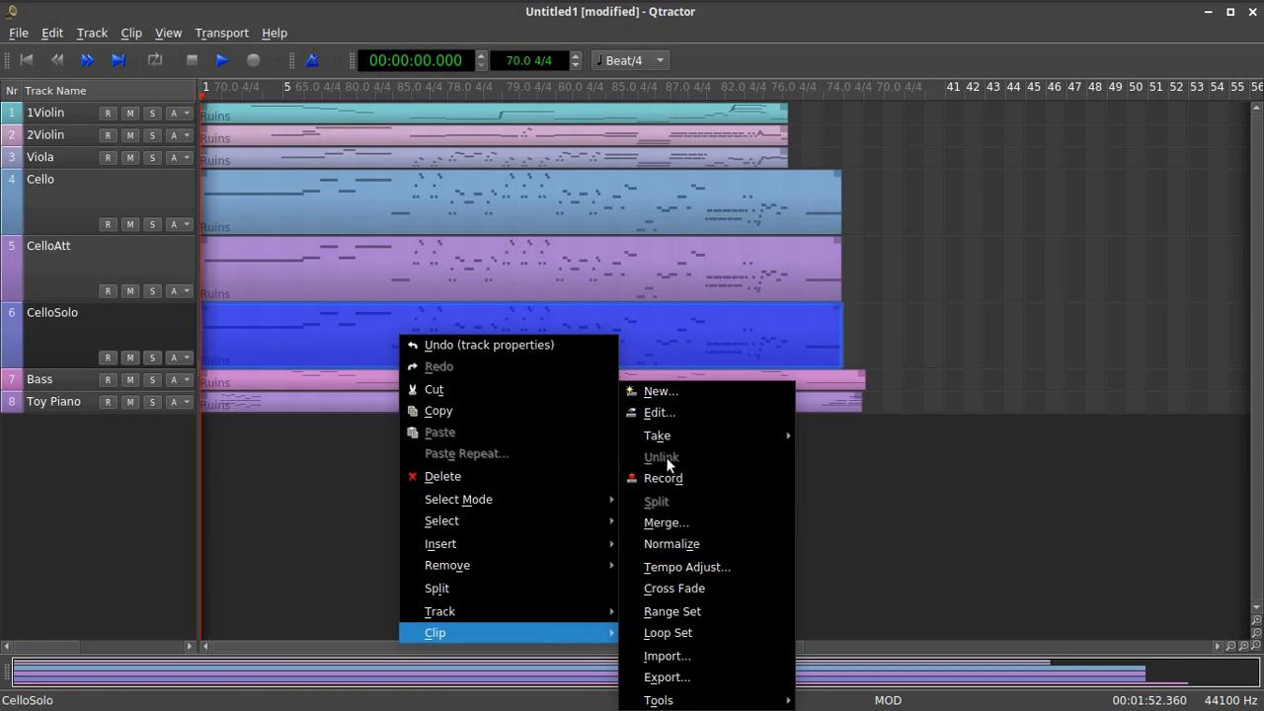
left_click(610, 303)
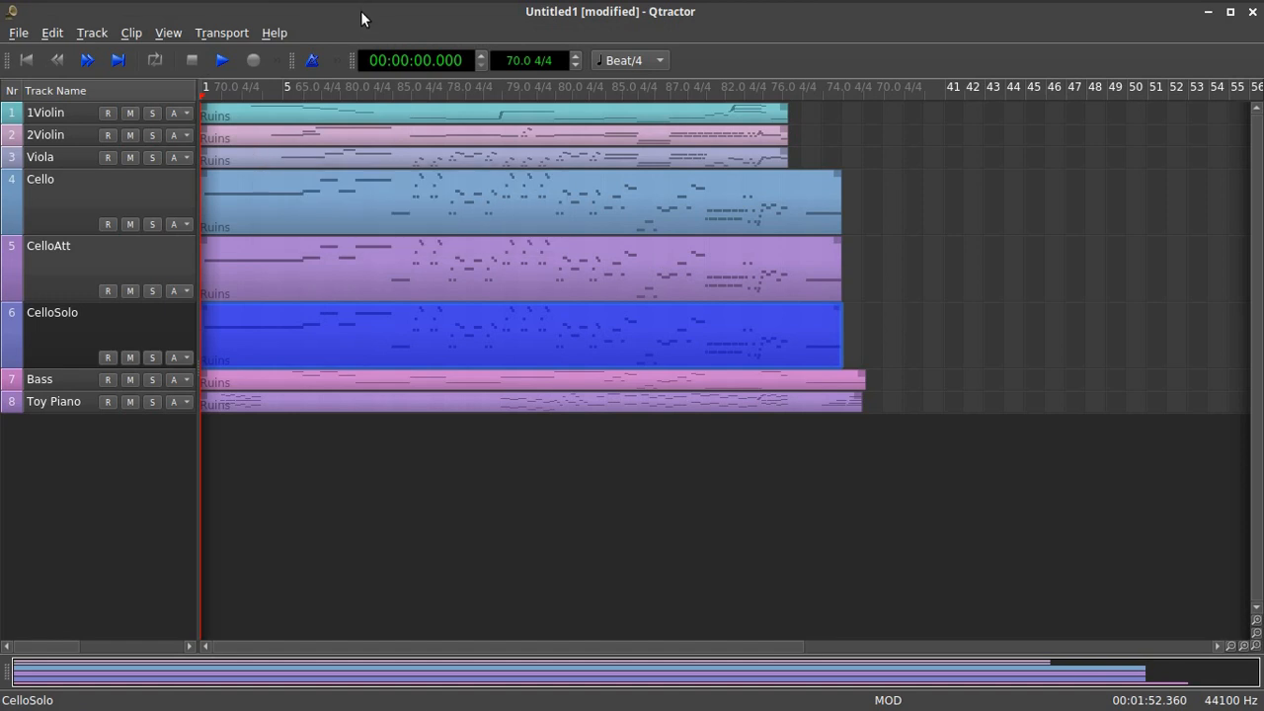
Open the Connections window, collapse the Qtractor audio ports, and expand Qtractor's output ports among the MIDI connections.
key("F8")
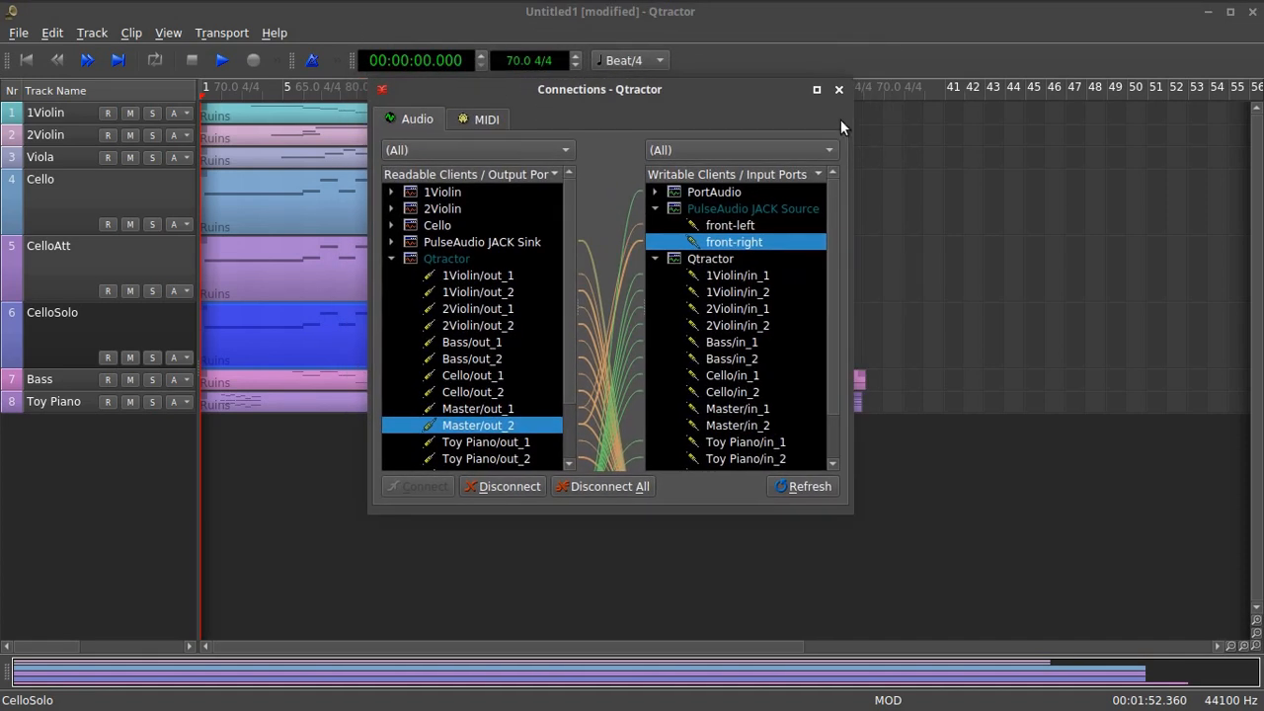
left_click(392, 258)
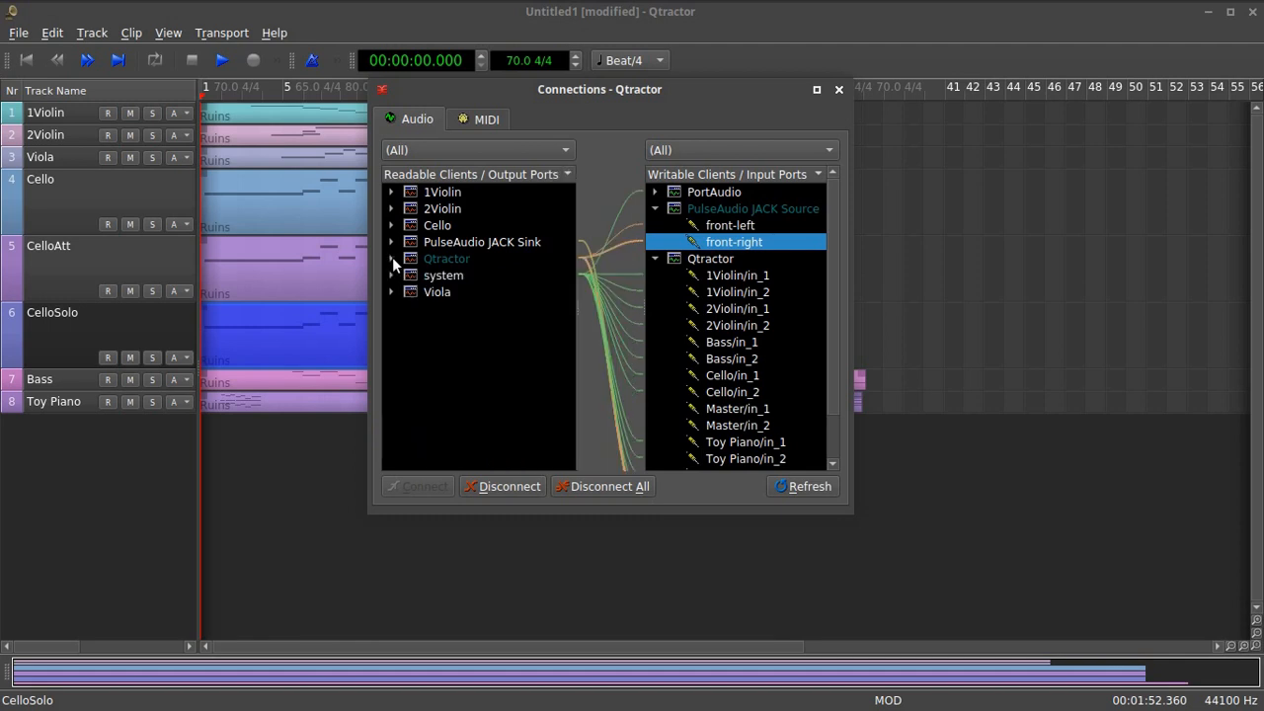
left_click(655, 258)
left_click(499, 119)
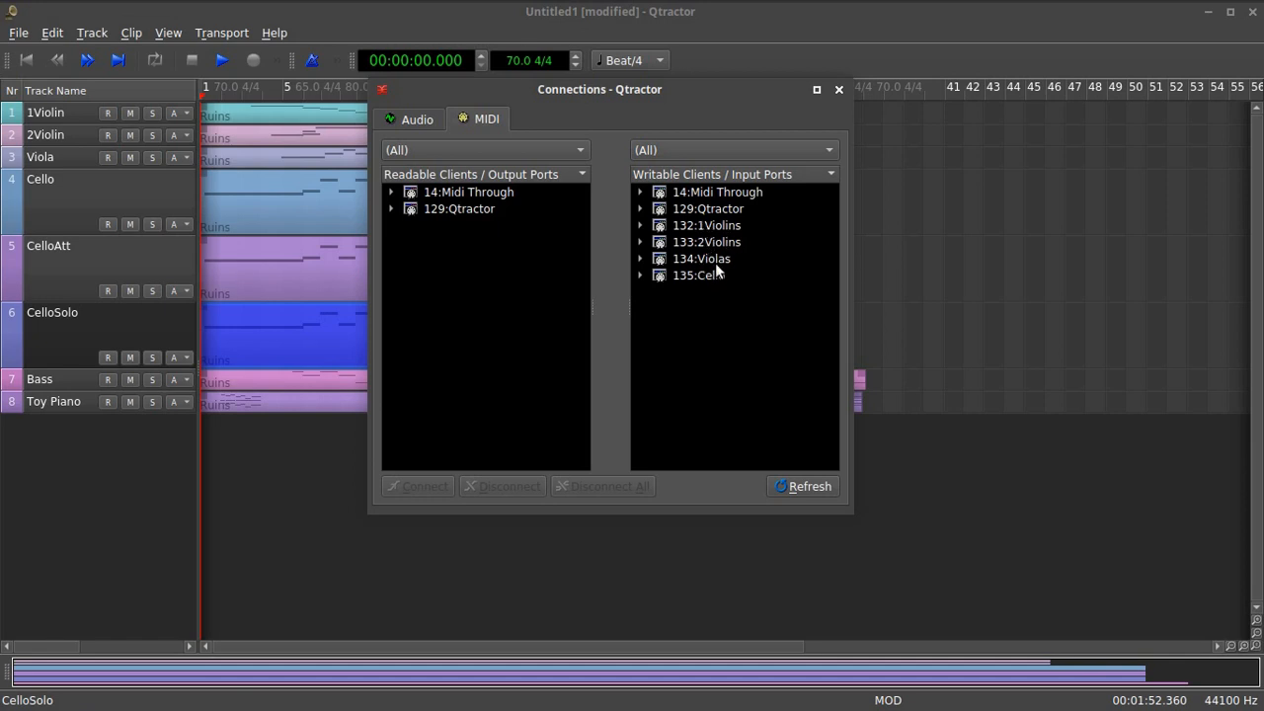
left_click(391, 208)
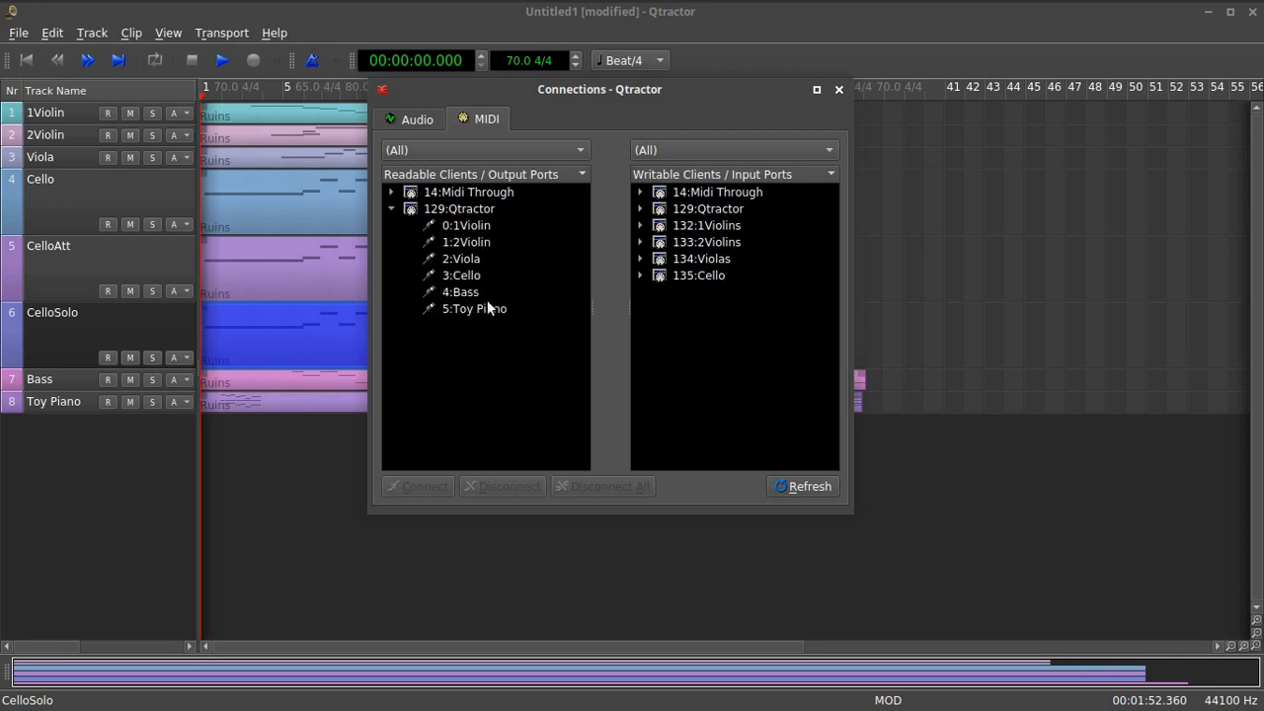
Try to connect Qtractor's 0:1Violin MIDI output to the 132:1Violins sampler input.
left_click(488, 227)
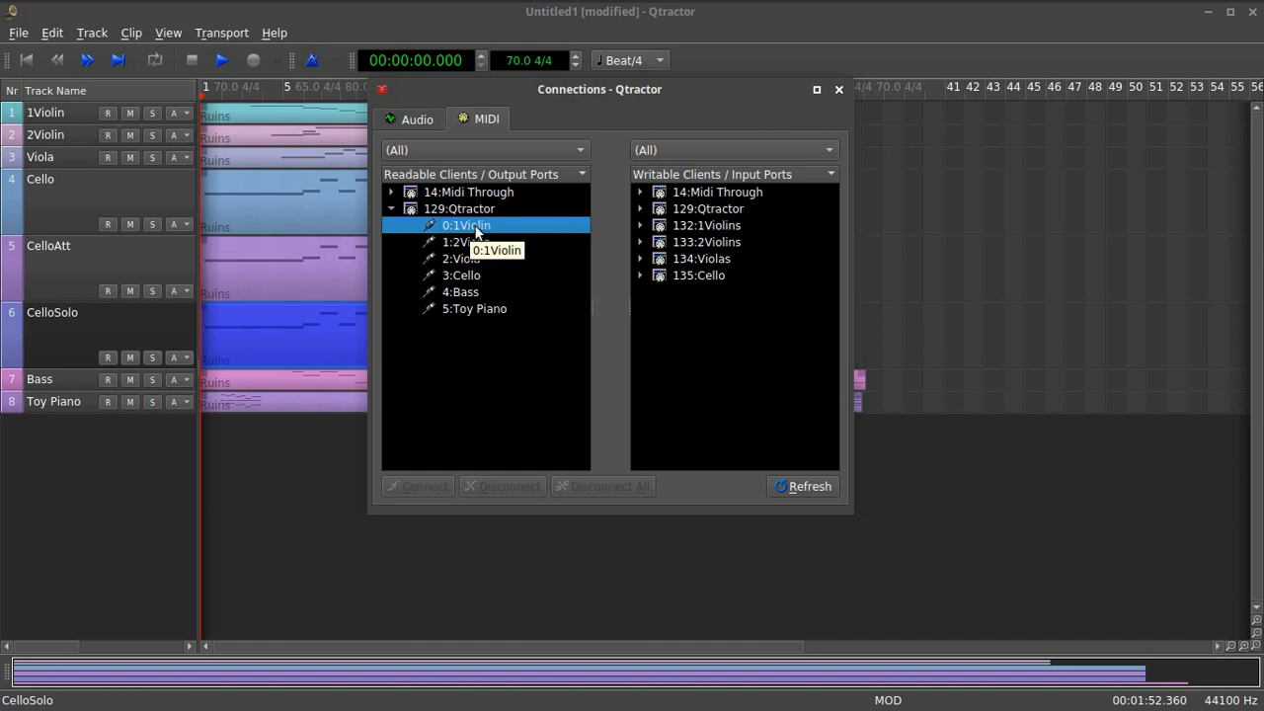
left_click(698, 226)
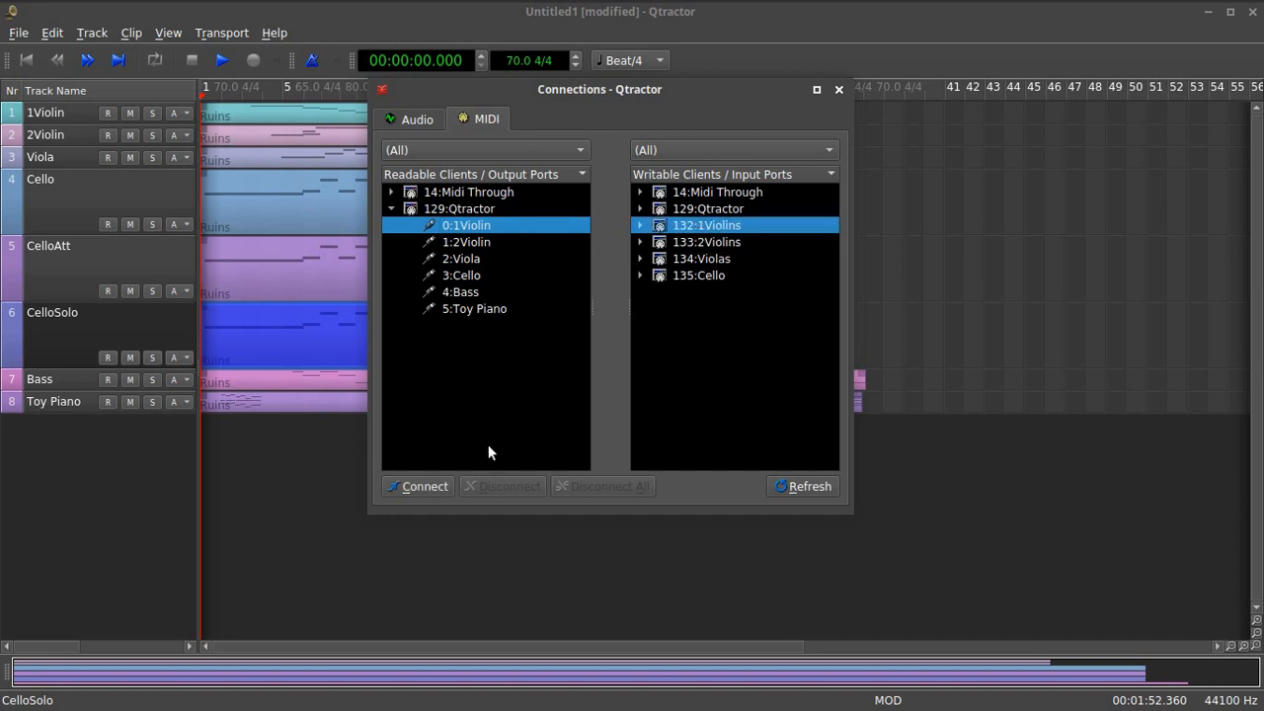
left_click(425, 486)
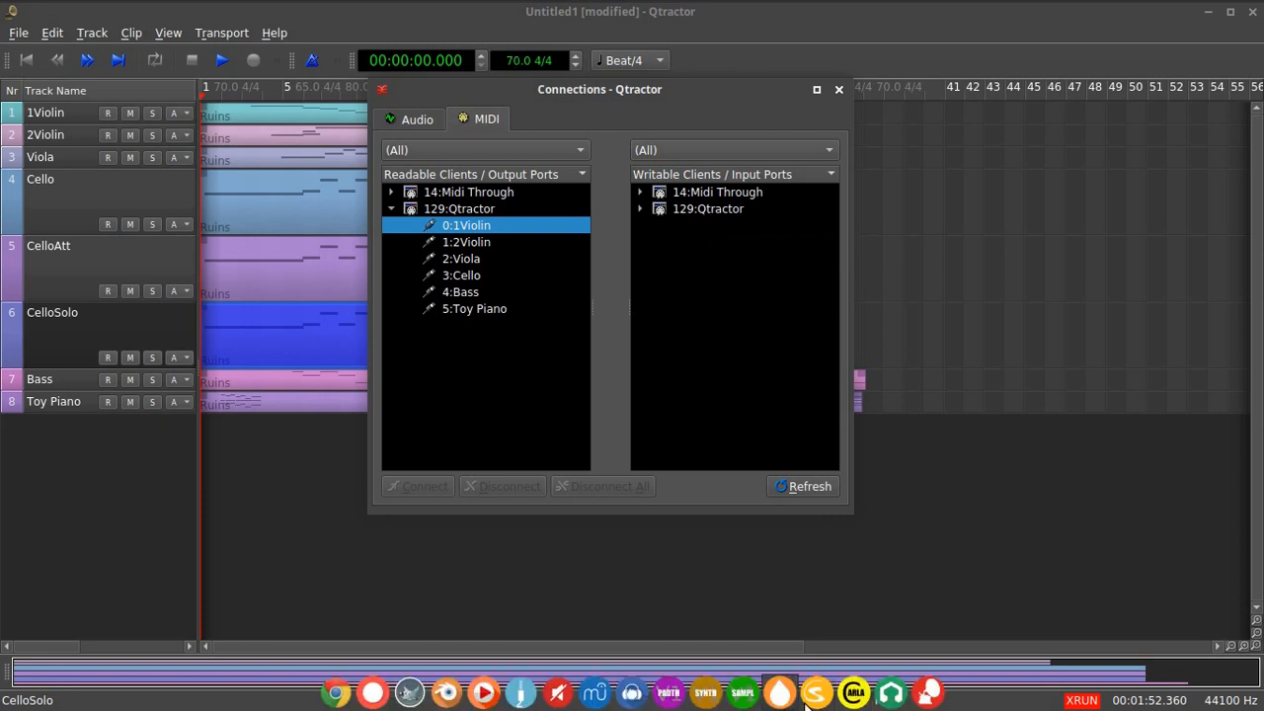
Switch to Fantasia and save the sampler configuration as an LSCP script named test in the Desktop folder.
mouse_move(278, 2)
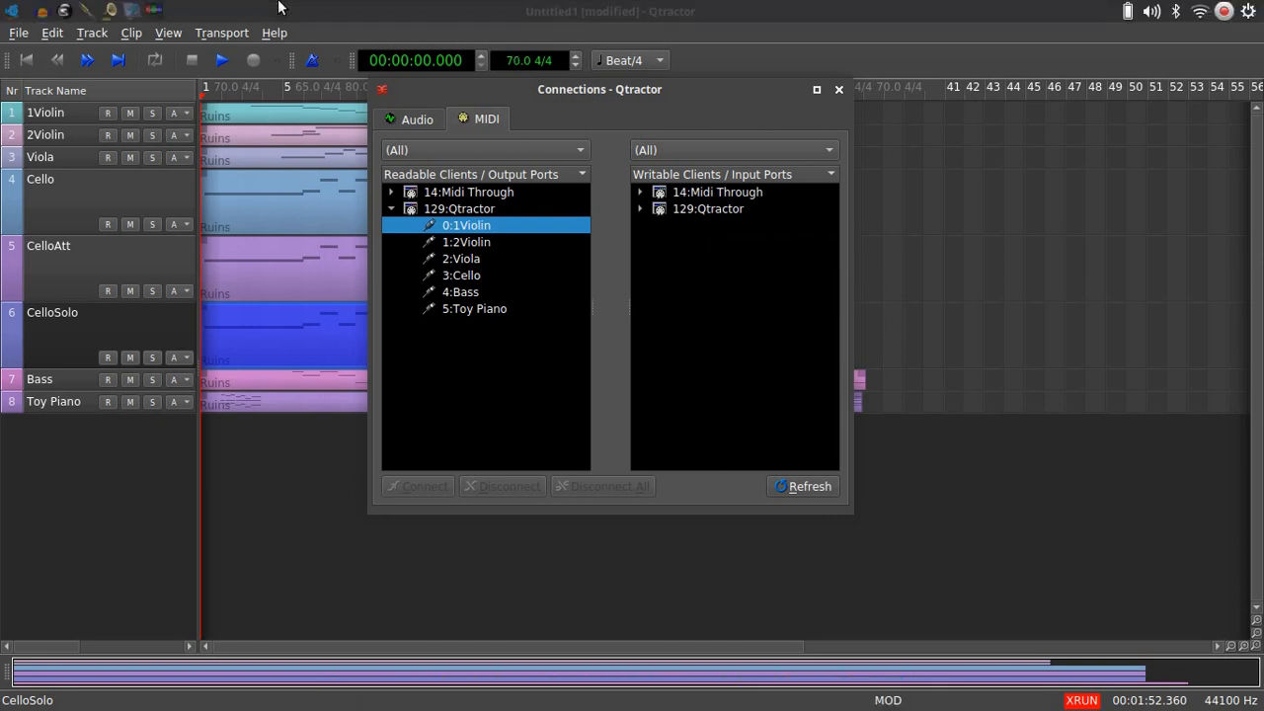
left_click(69, 15)
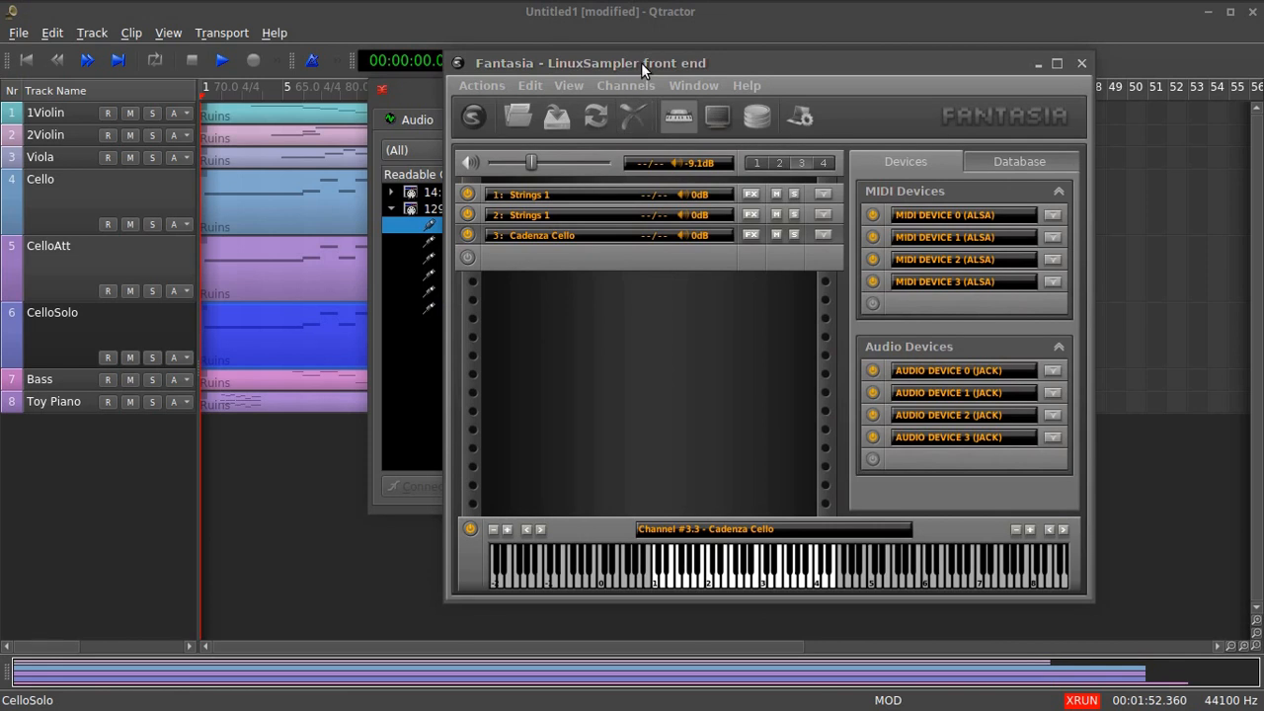
left_click_drag(641, 63, 596, 69)
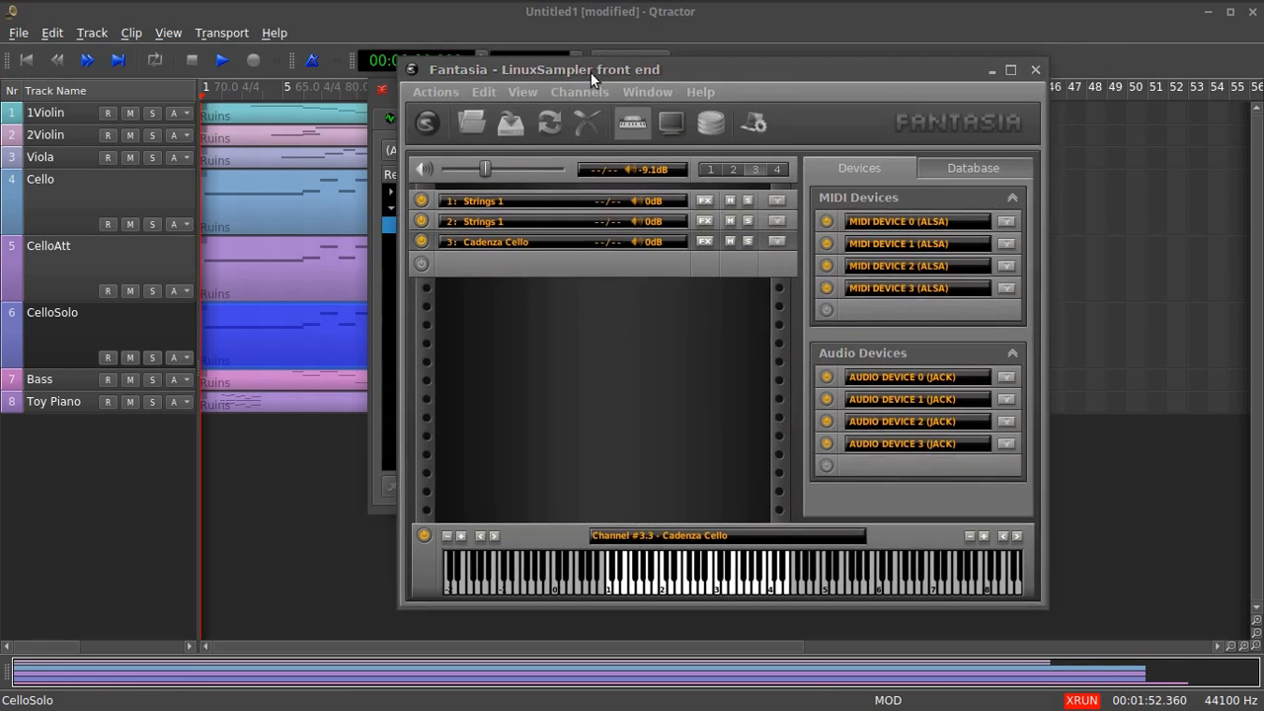
left_click(513, 123)
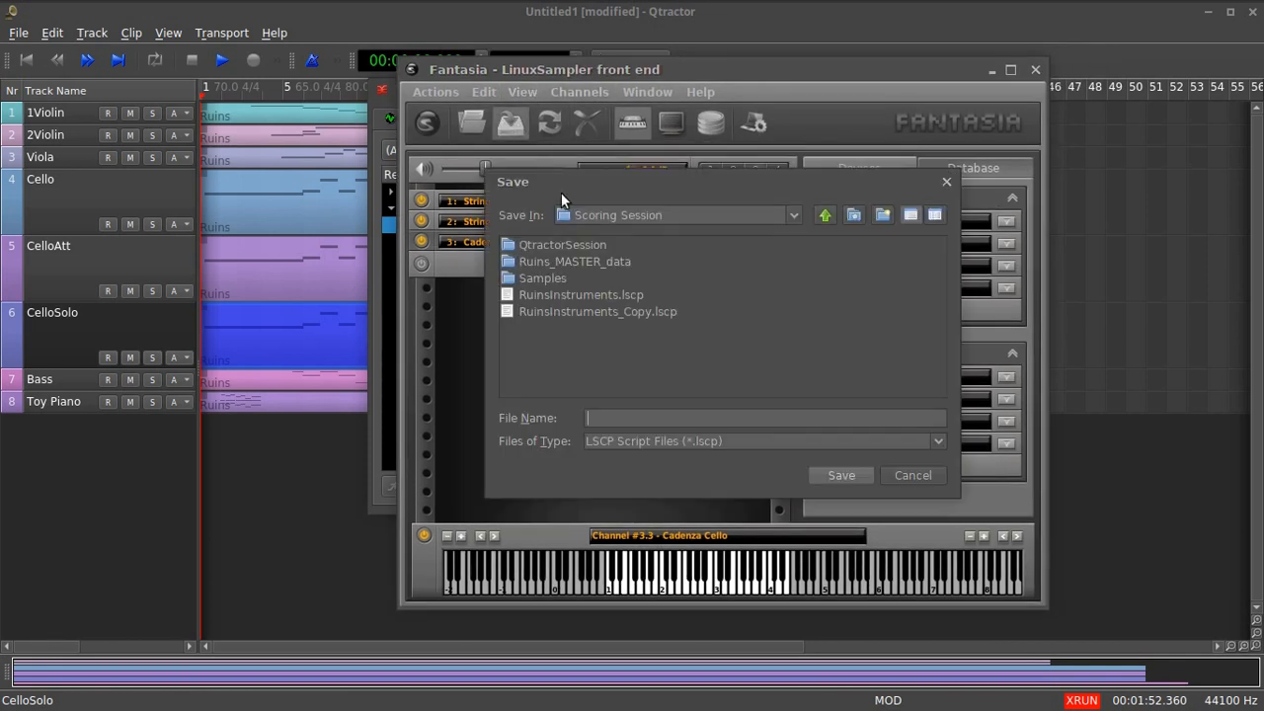
left_click(850, 216)
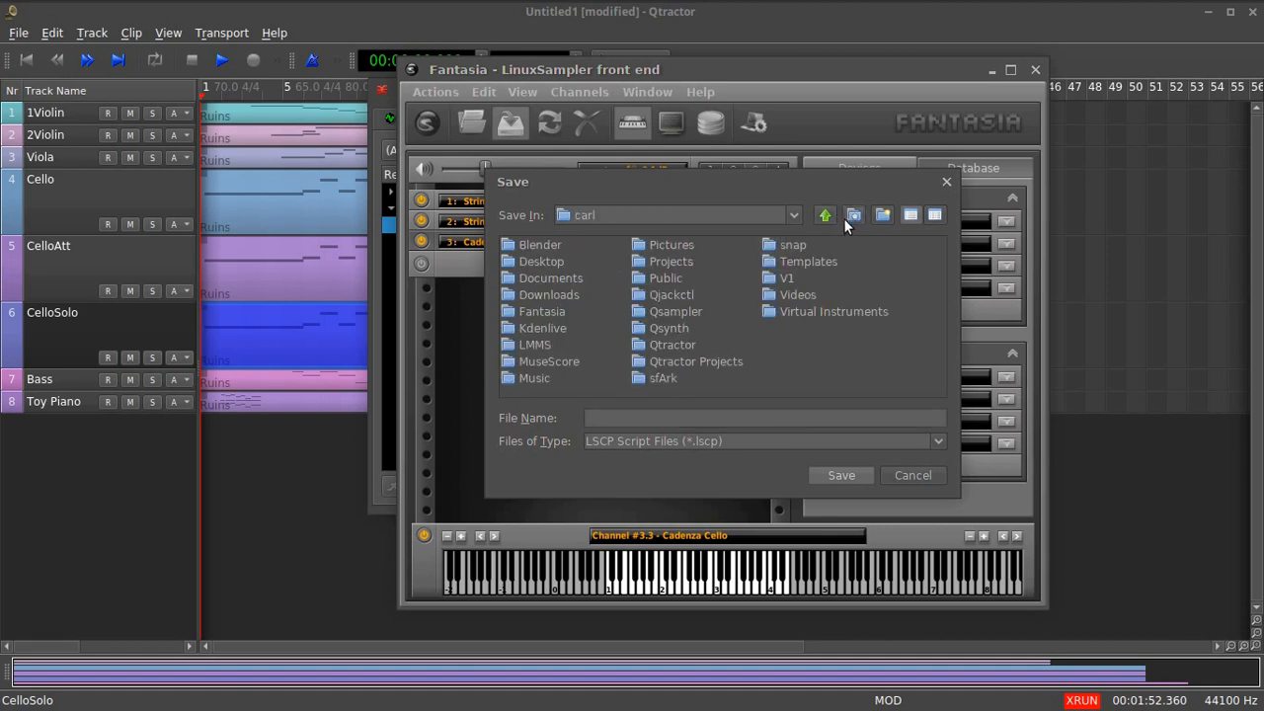
double_click(542, 262)
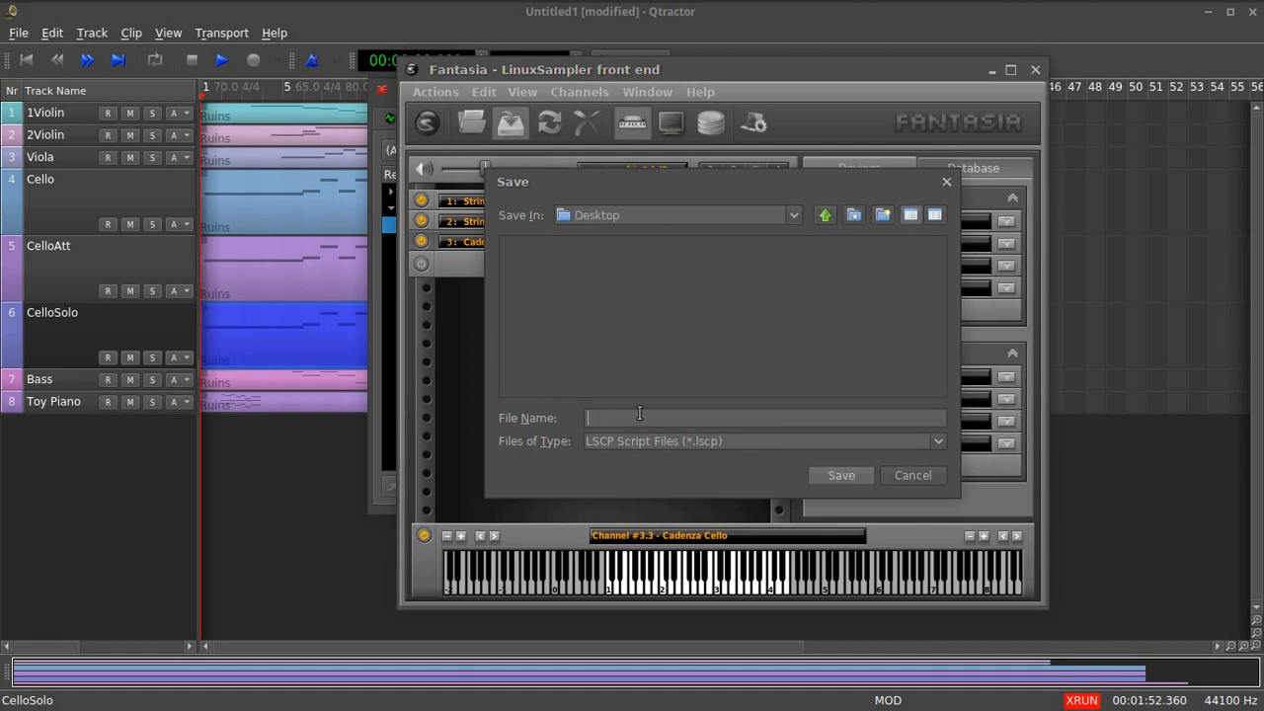
type("test")
left_click(855, 473)
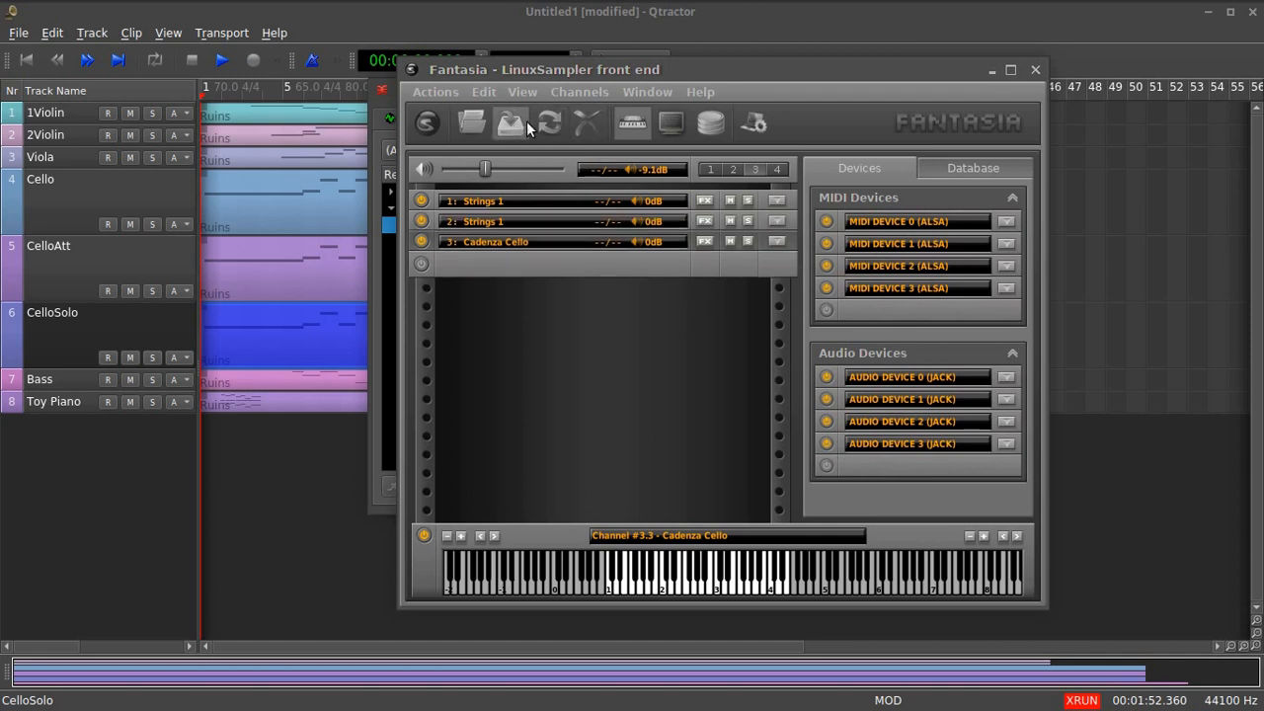
Refresh the LinuxSampler connection, dismiss the error, and reset the sampler.
left_click(551, 122)
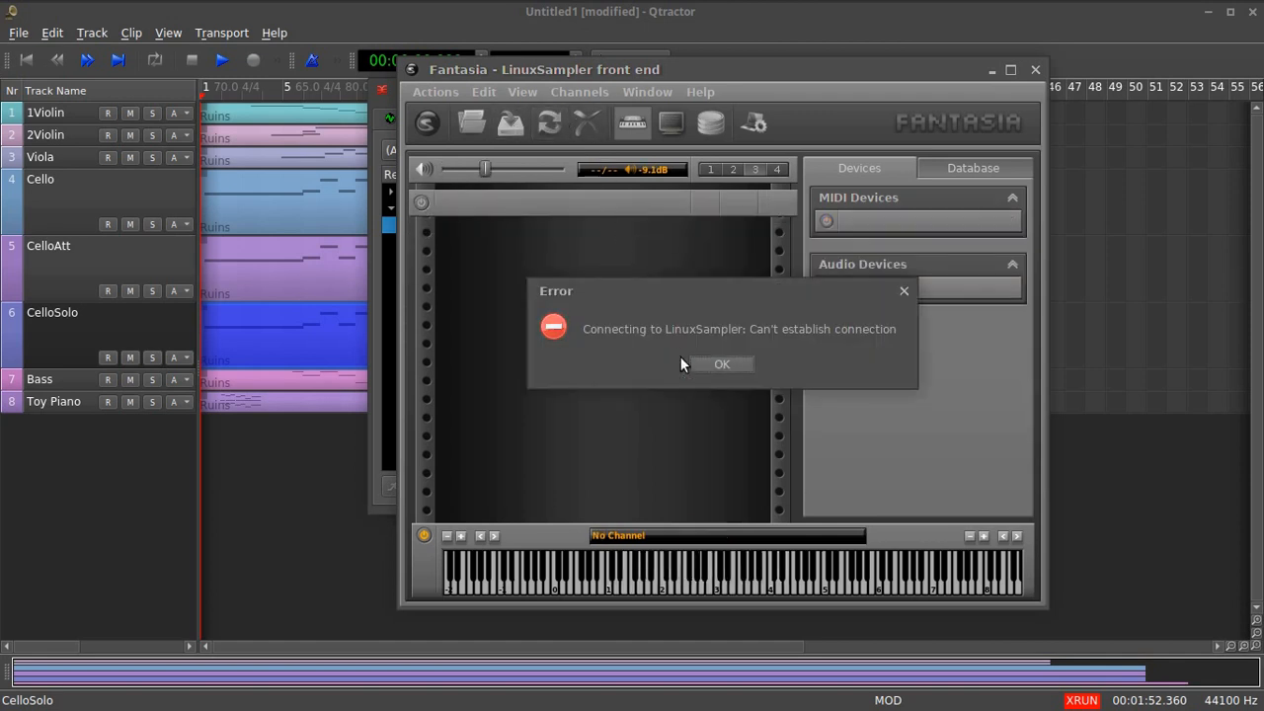
left_click(705, 361)
left_click(587, 120)
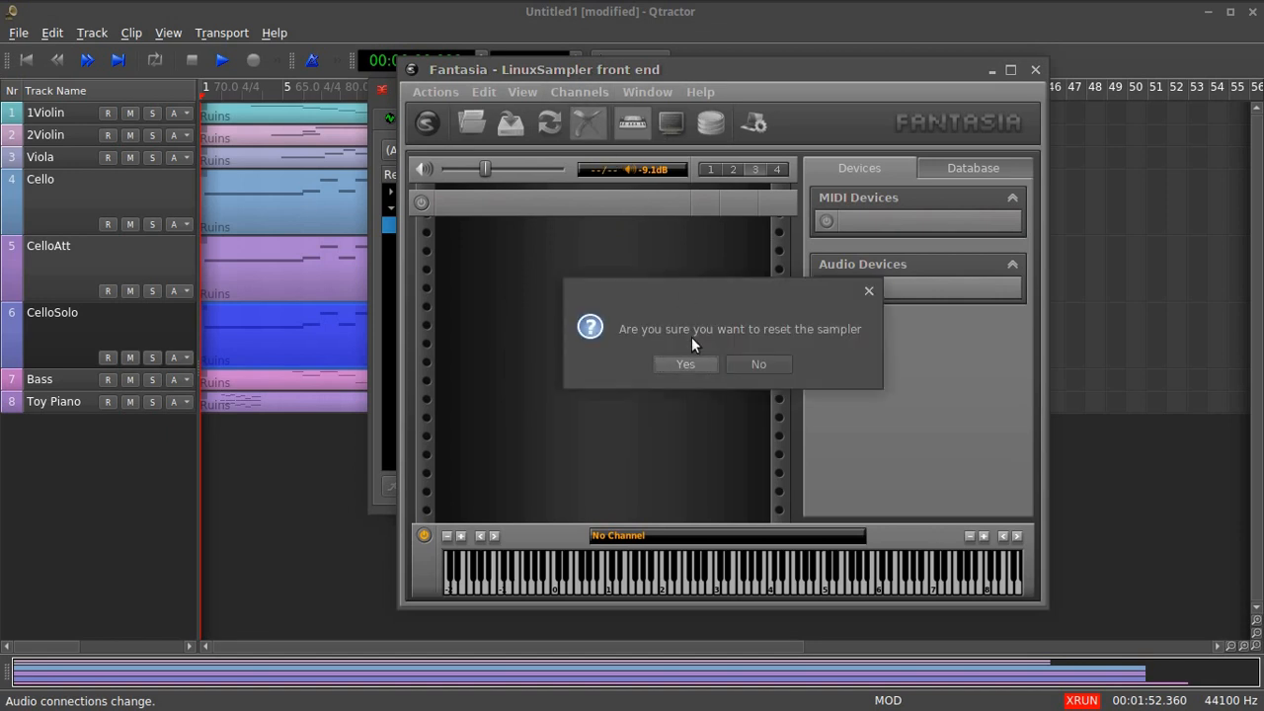
left_click(691, 368)
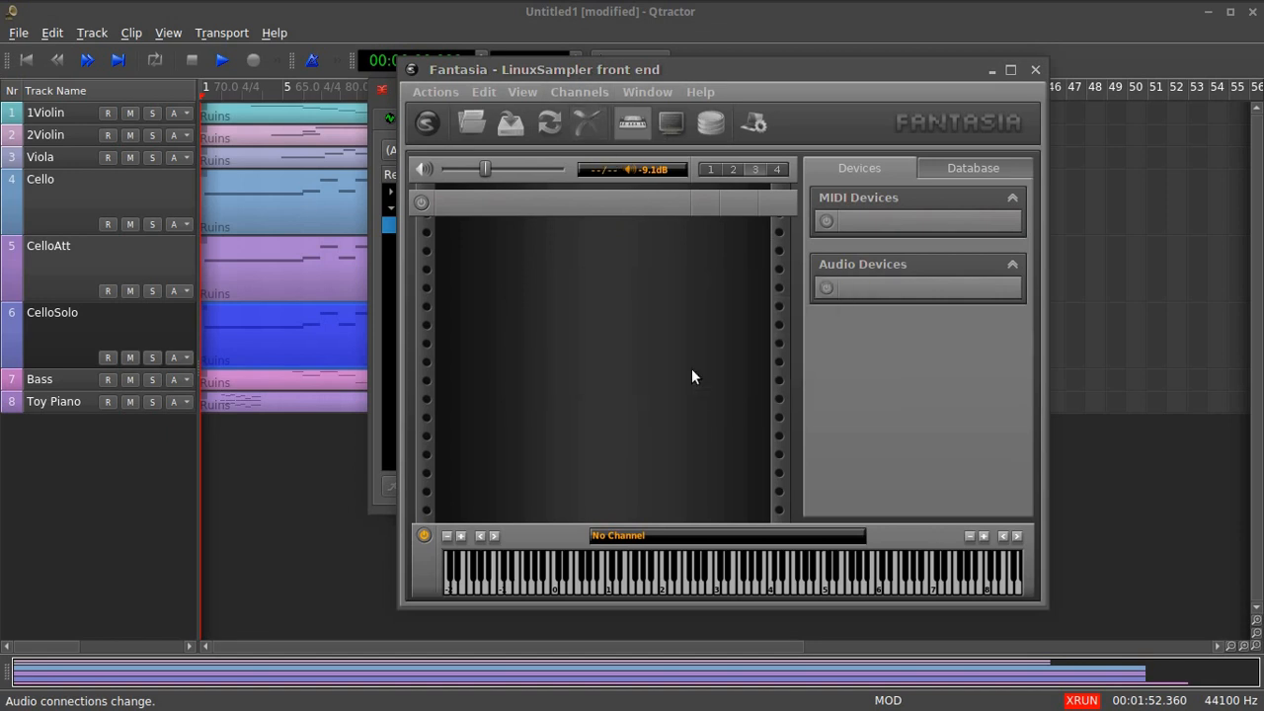
left_click(512, 121)
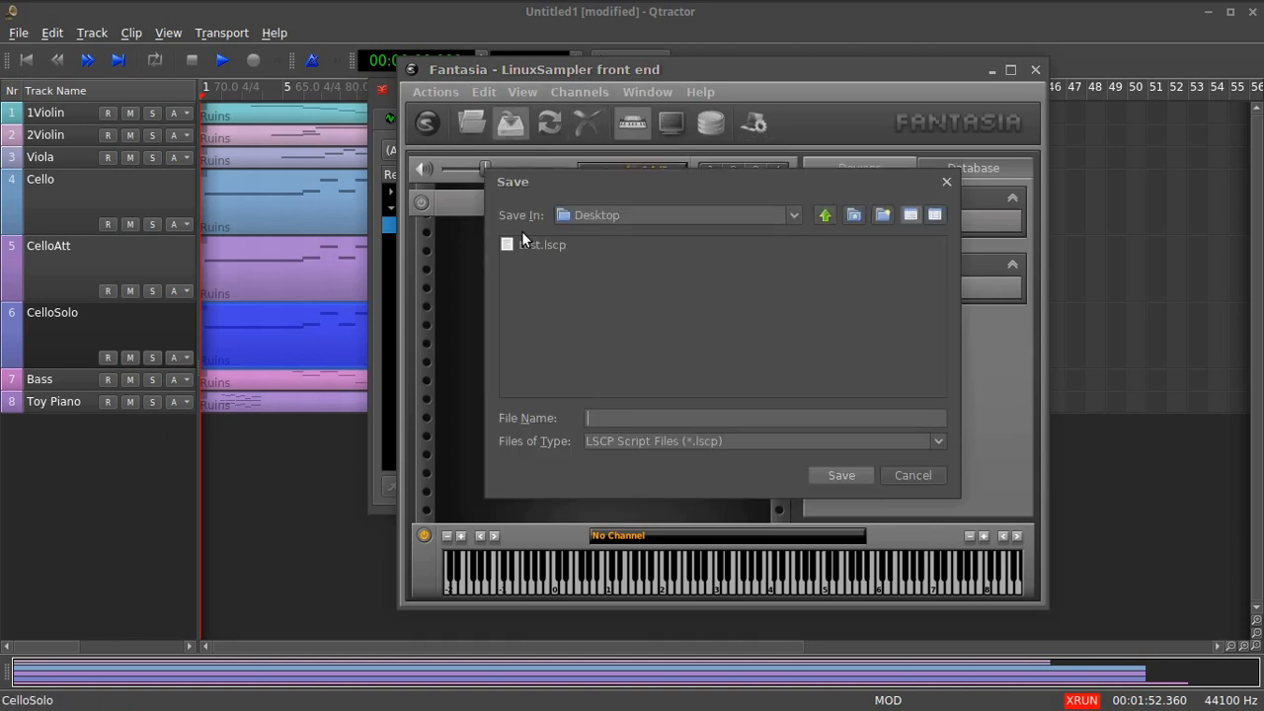
left_click(528, 244)
left_click(915, 475)
Load the test.lscp script from the Desktop folder to restore the sampler channels and devices.
left_click(478, 126)
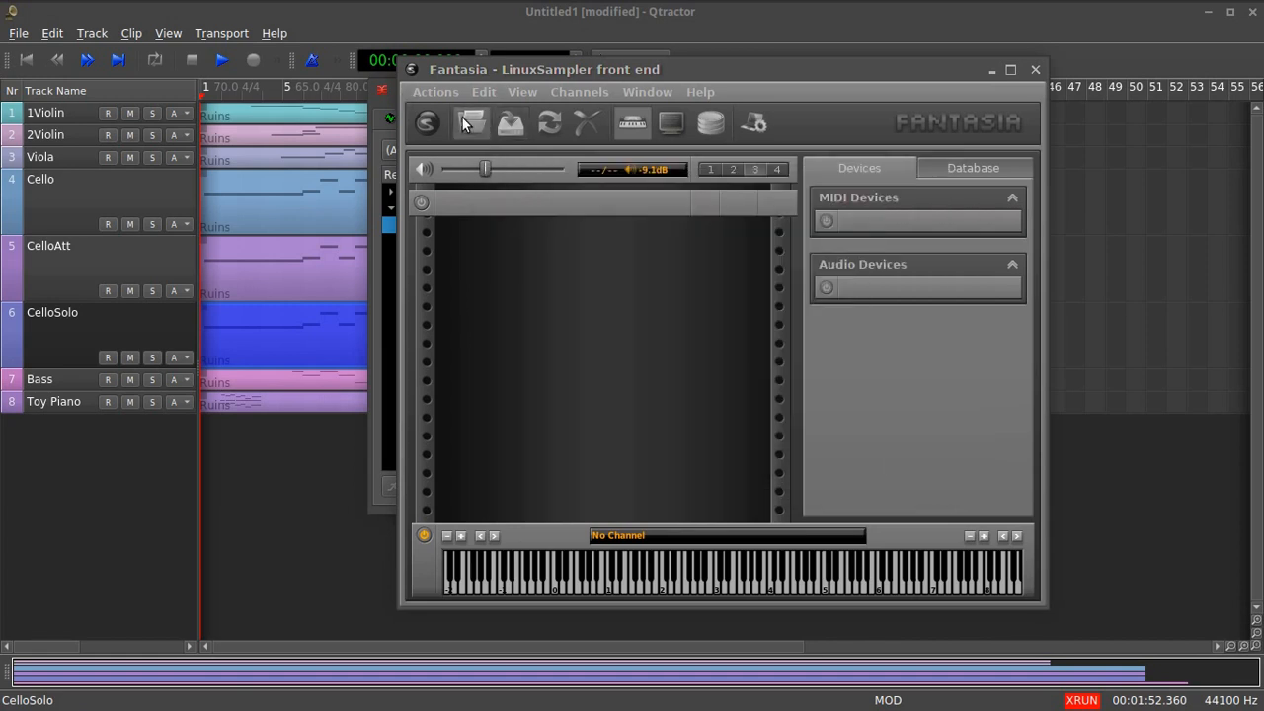
left_click(524, 245)
left_click(831, 473)
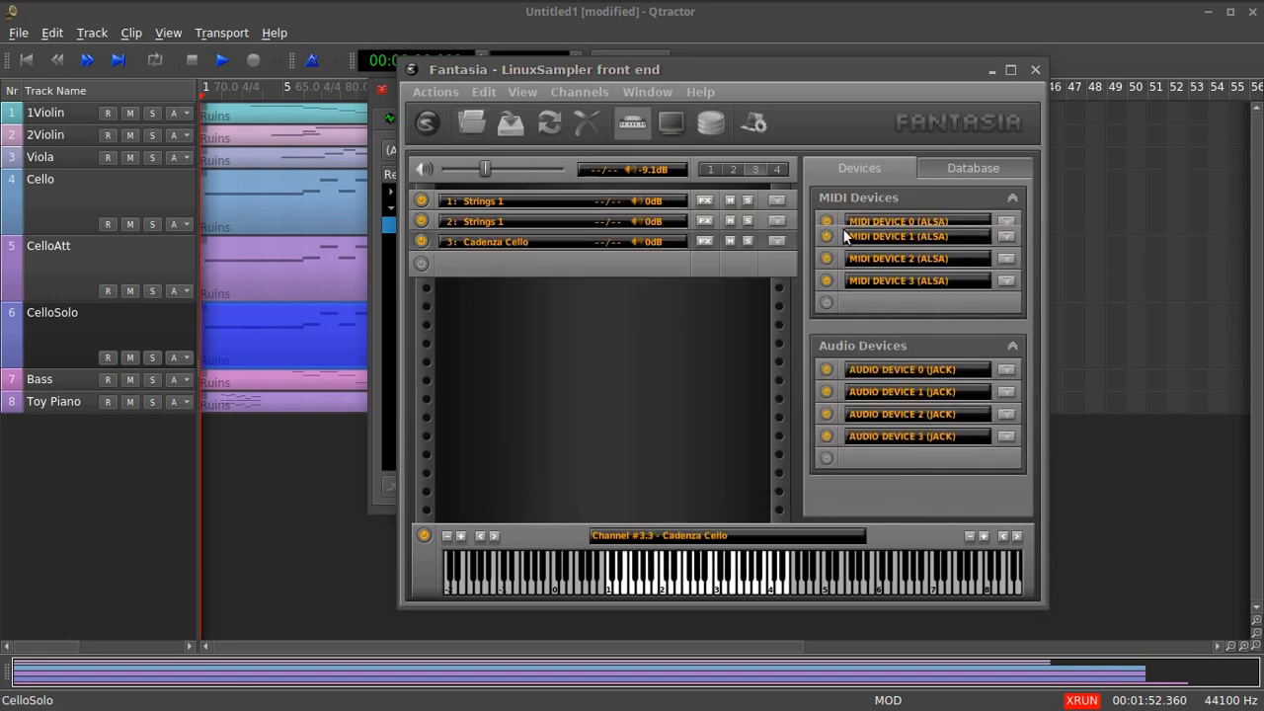
Return to Qtractor's Connections window and connect the 0:1Violin MIDI output to 132:1Violins.
left_click_drag(887, 77, 966, 63)
left_click(447, 85)
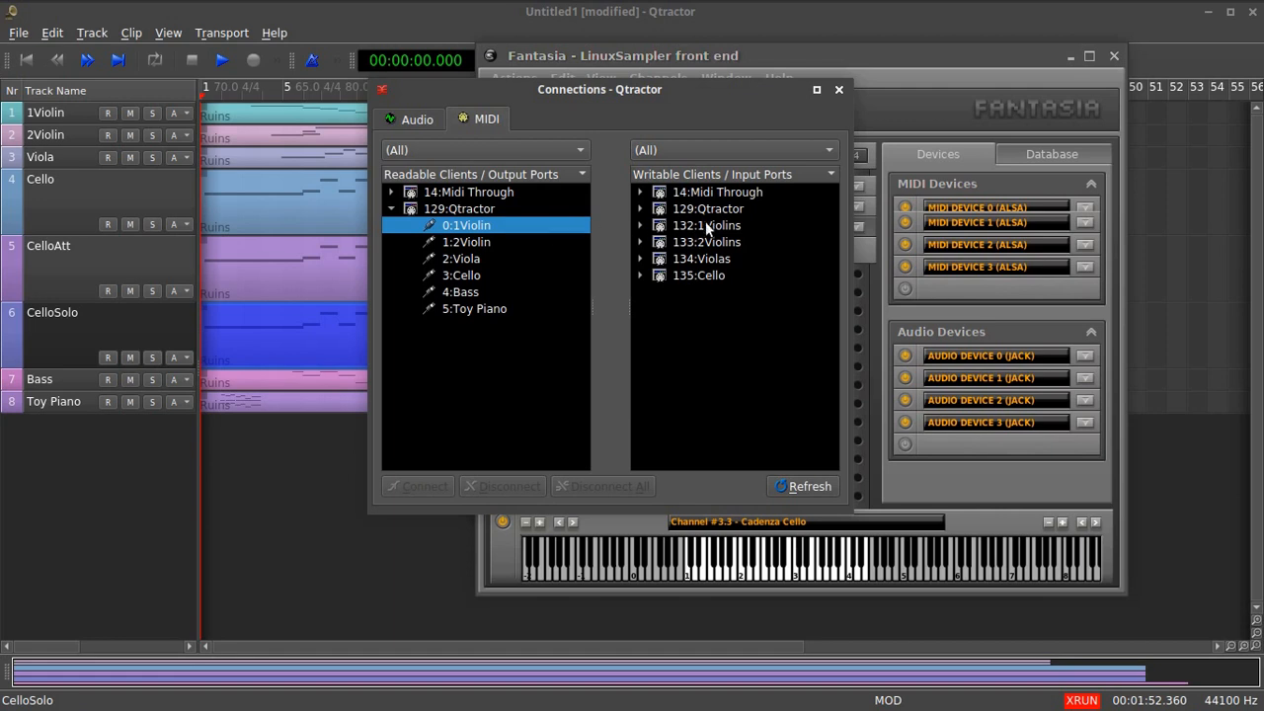
left_click(672, 226)
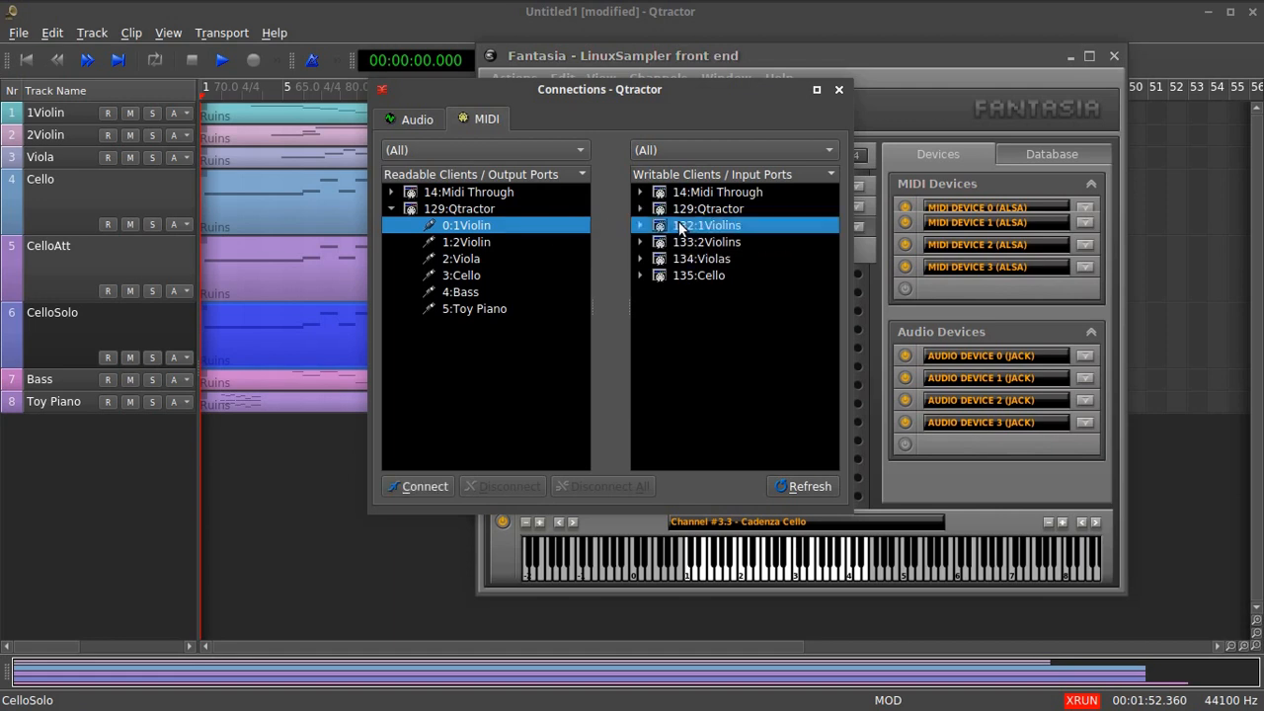
left_click(423, 486)
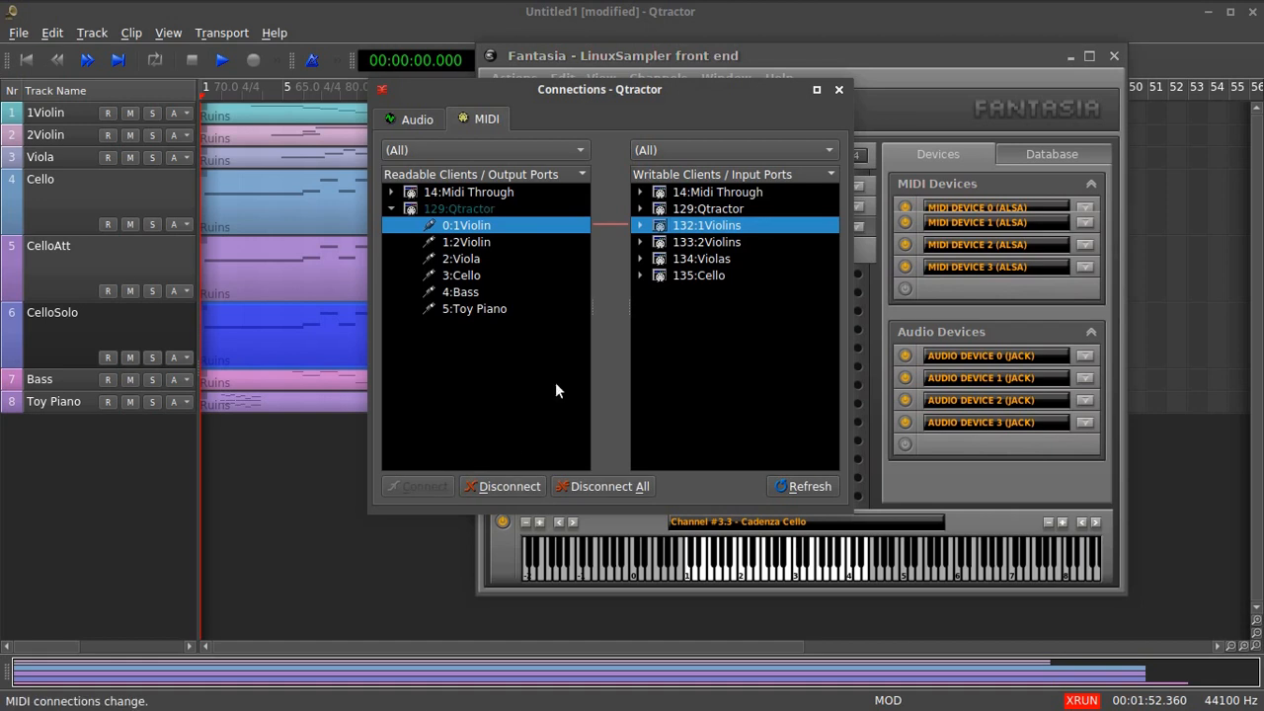
Connect the 1:2Violin MIDI output to 133:2Violins and the 2:Viola output to 134:Violas.
left_click(516, 243)
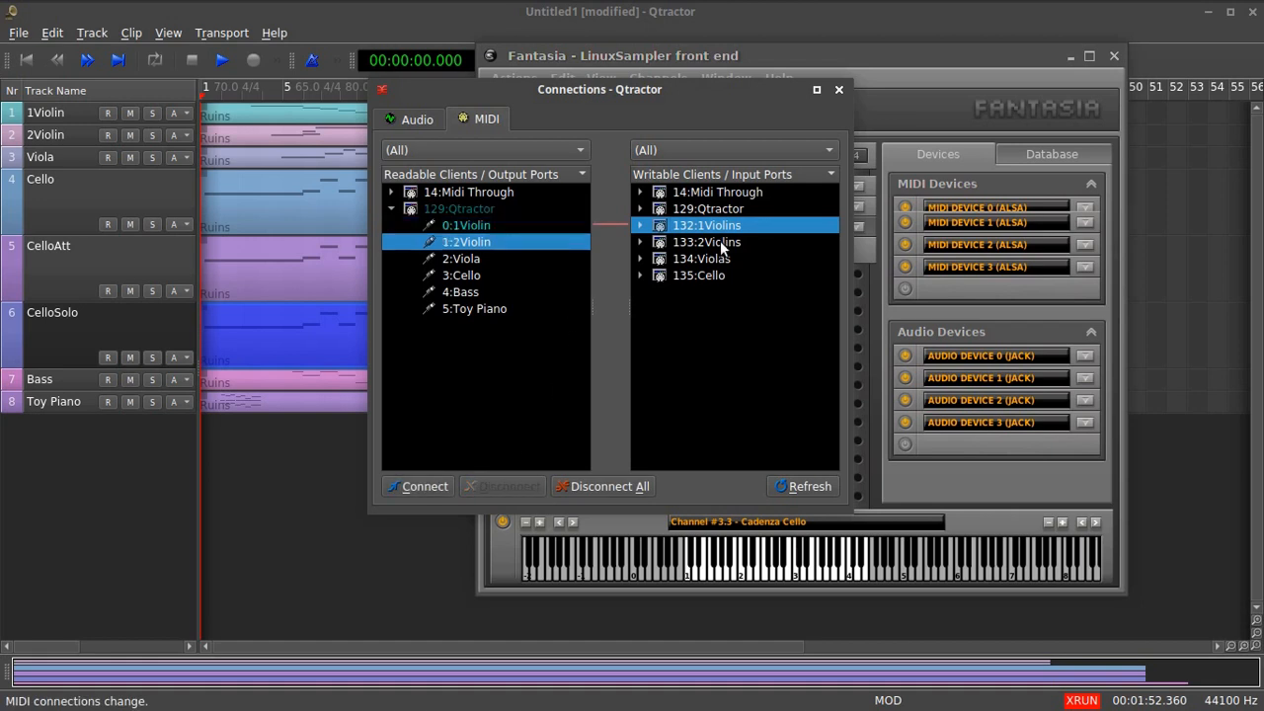
left_click(727, 244)
left_click(425, 486)
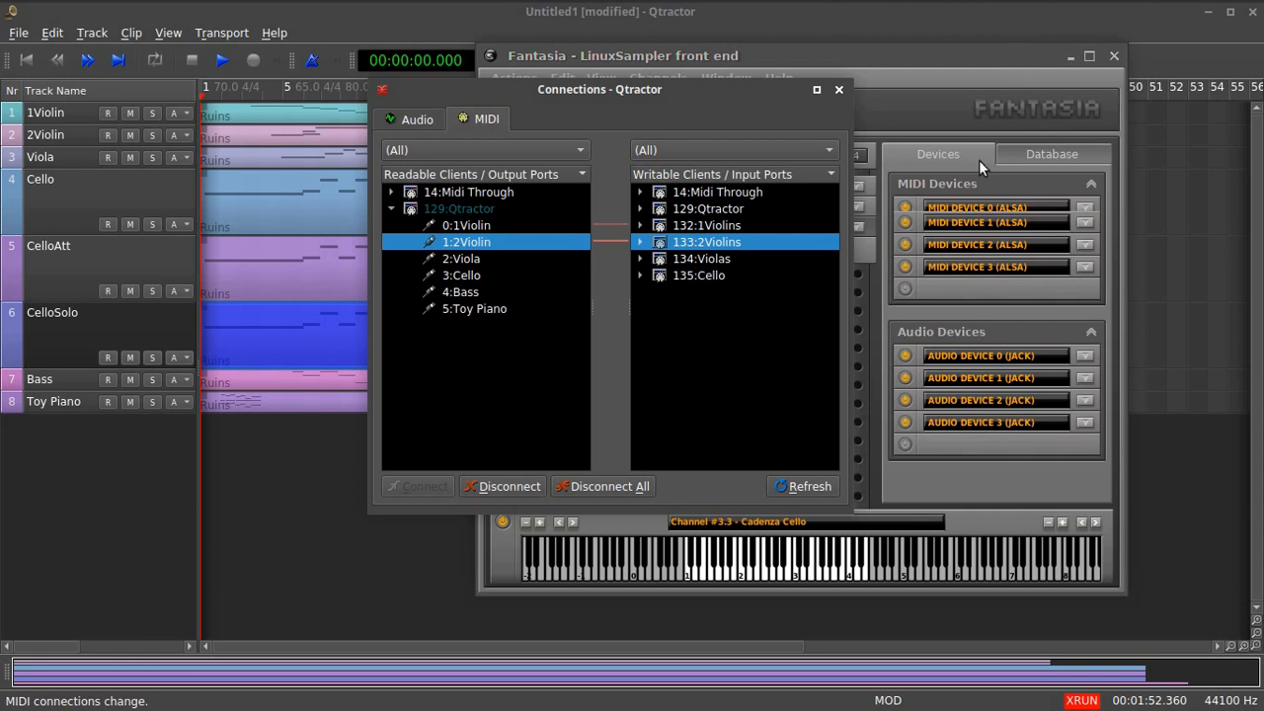
left_click(577, 258)
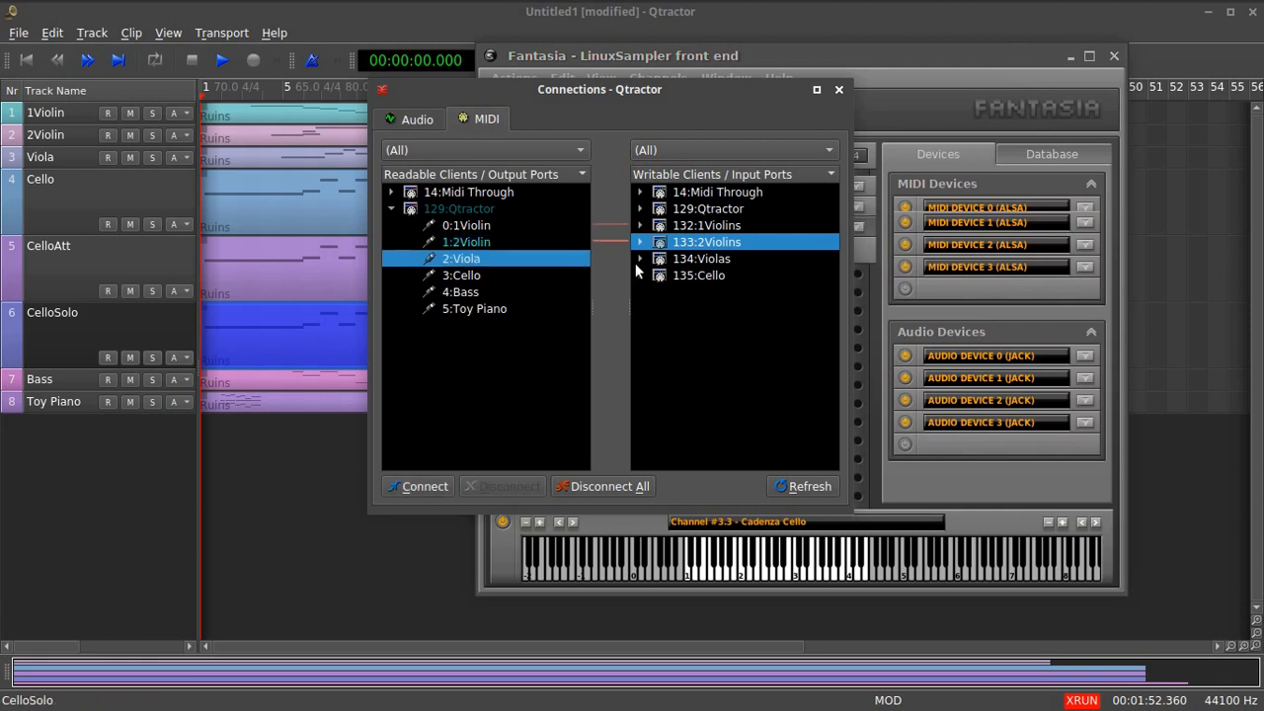
left_click(697, 257)
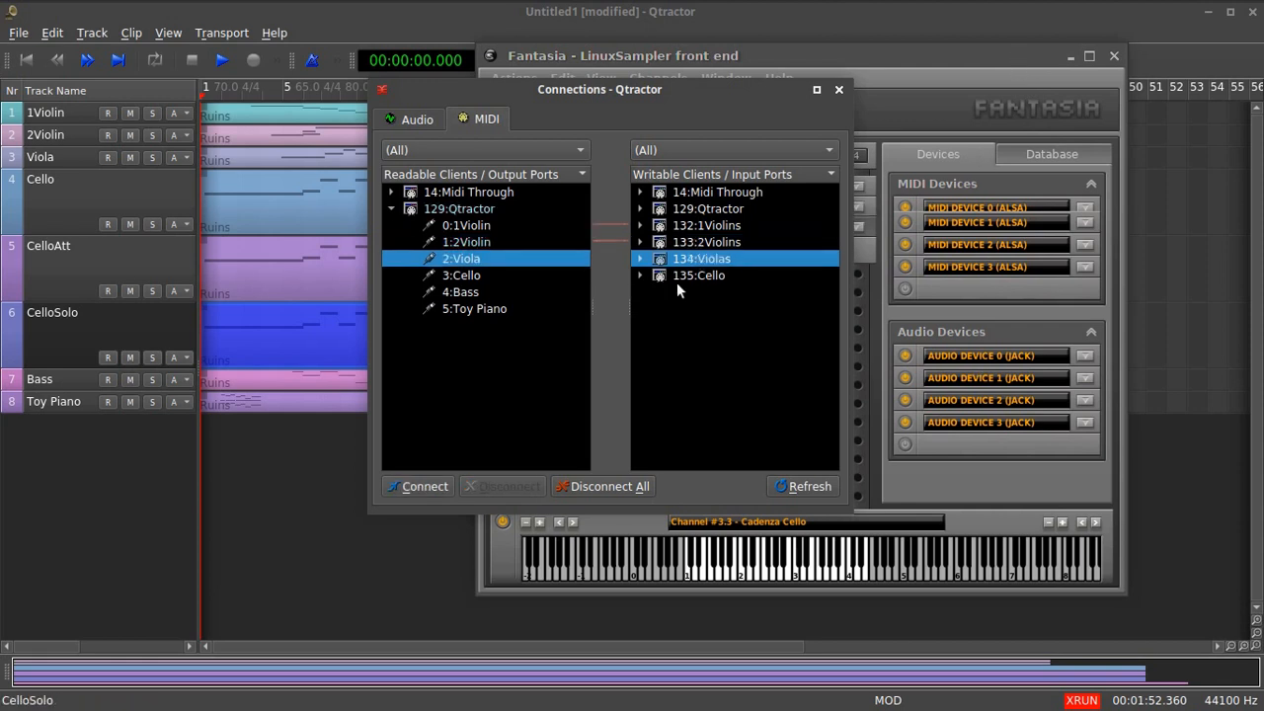
left_click(424, 486)
Connect the 3:Cello MIDI output to the 135:Cello input.
left_click(507, 276)
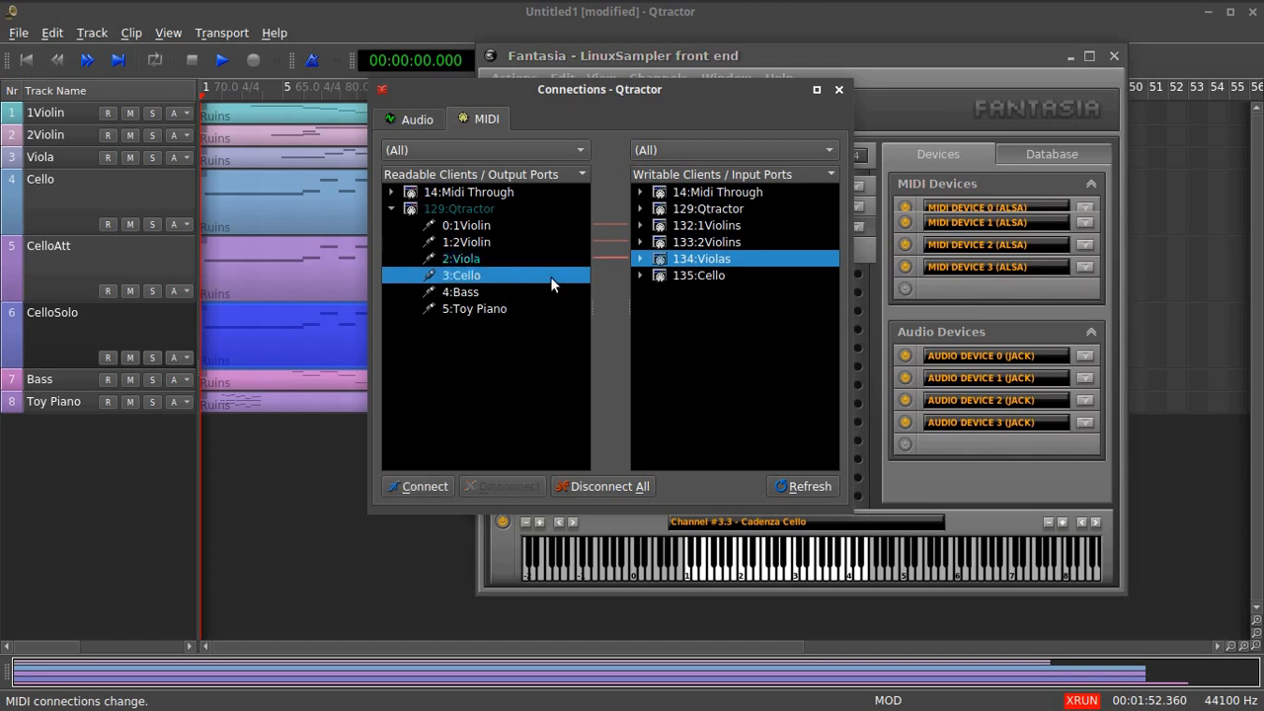
left_click(682, 274)
left_click(437, 486)
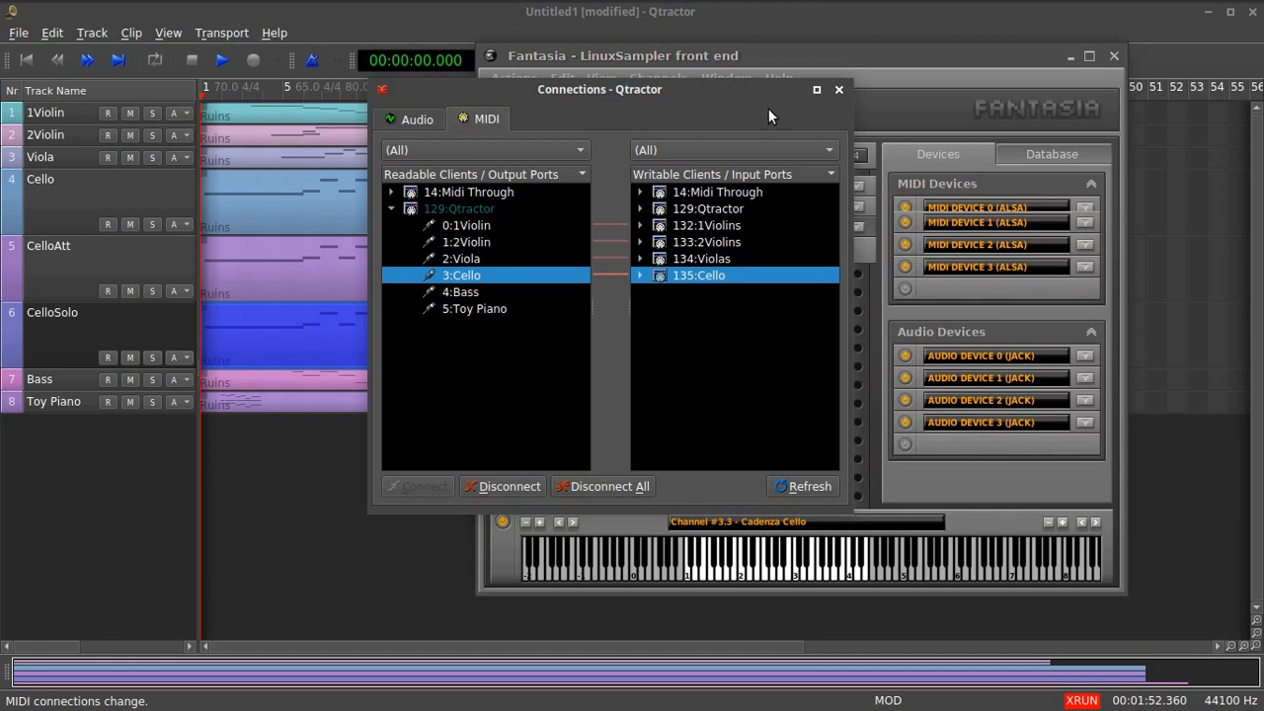
In the audio connections, connect 1Violin outputs 0 and 1 to Qtractor's 1Violin/in_1 and 1Violin/in_2.
left_click(415, 119)
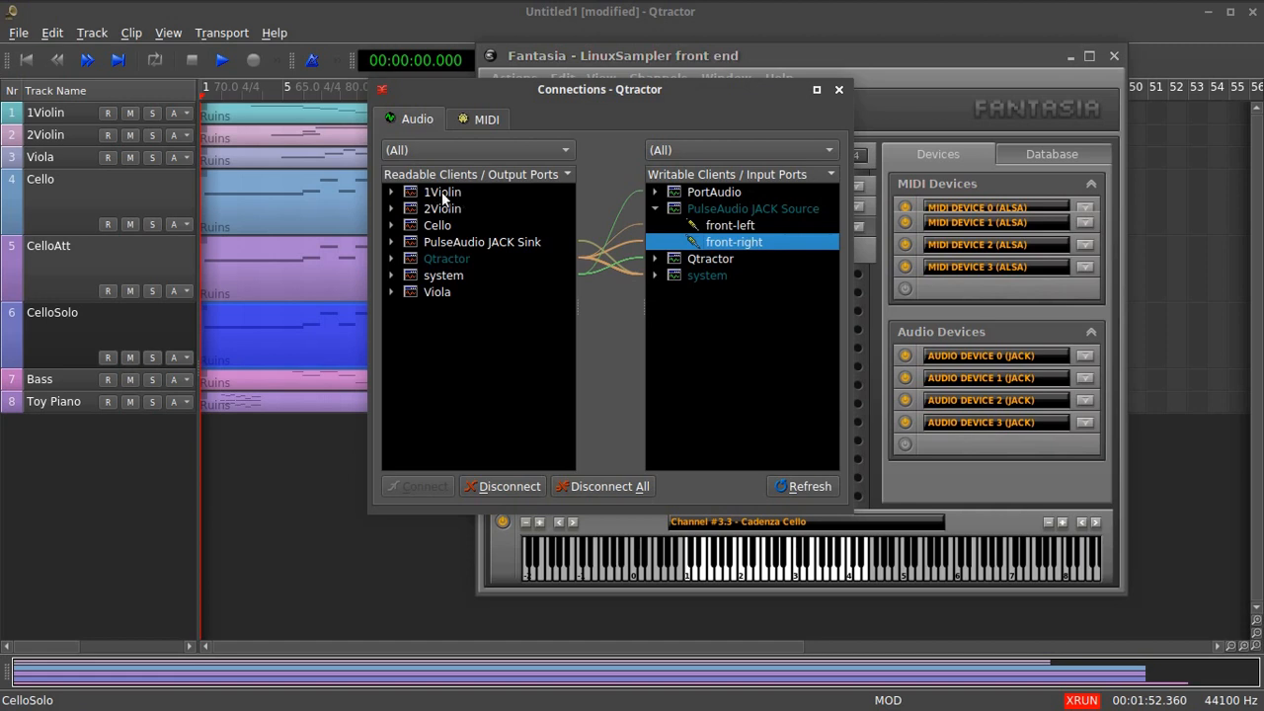
left_click(654, 258)
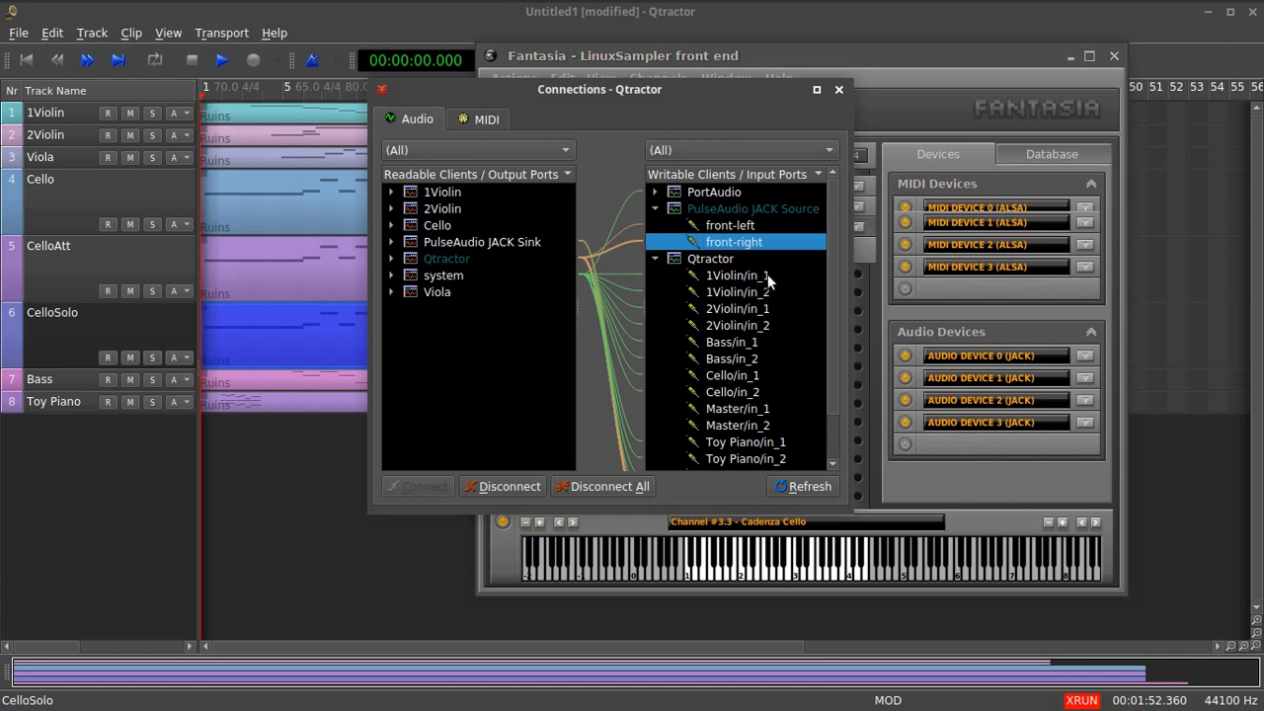
left_click(391, 193)
left_click(445, 210)
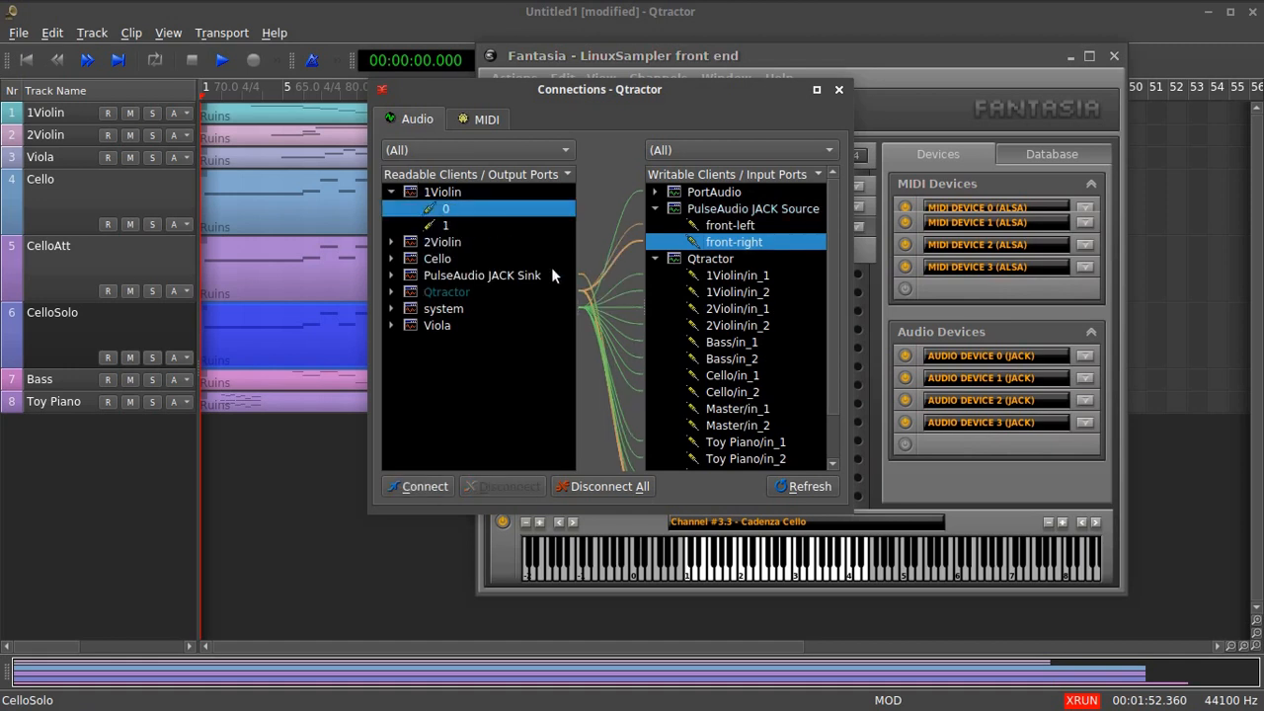
left_click(721, 275)
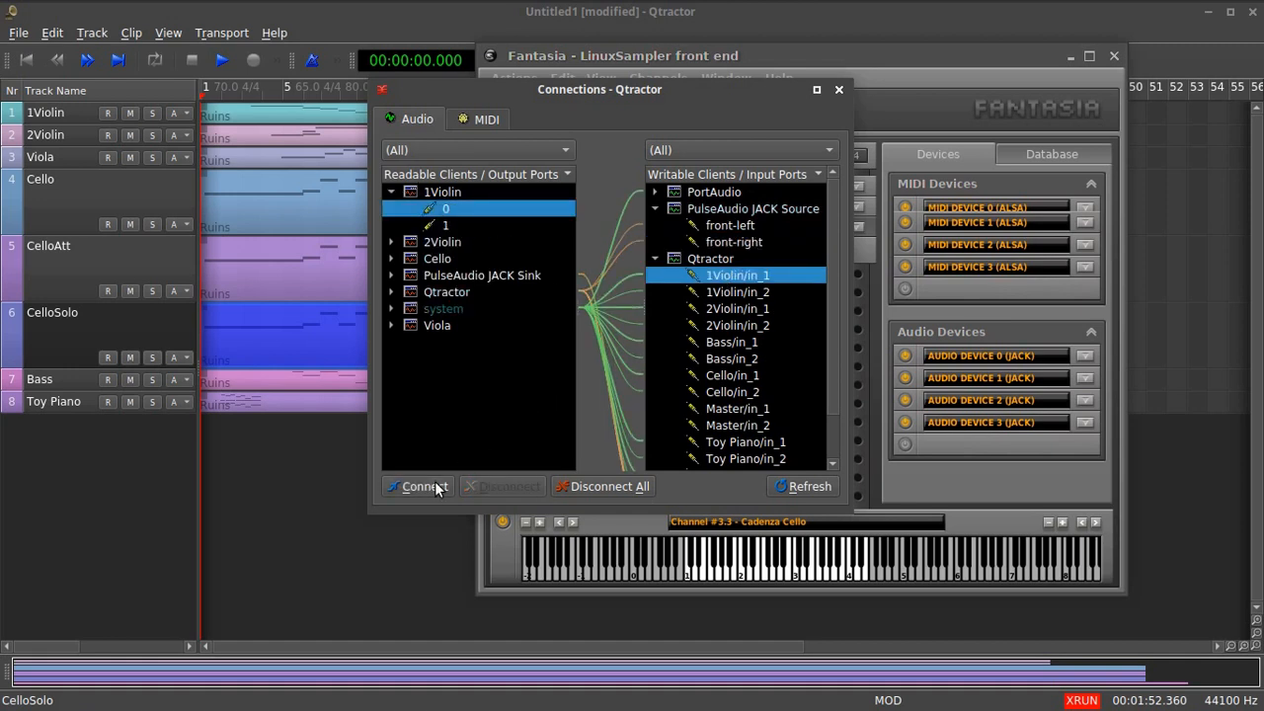
left_click(426, 486)
left_click(463, 226)
left_click(758, 293)
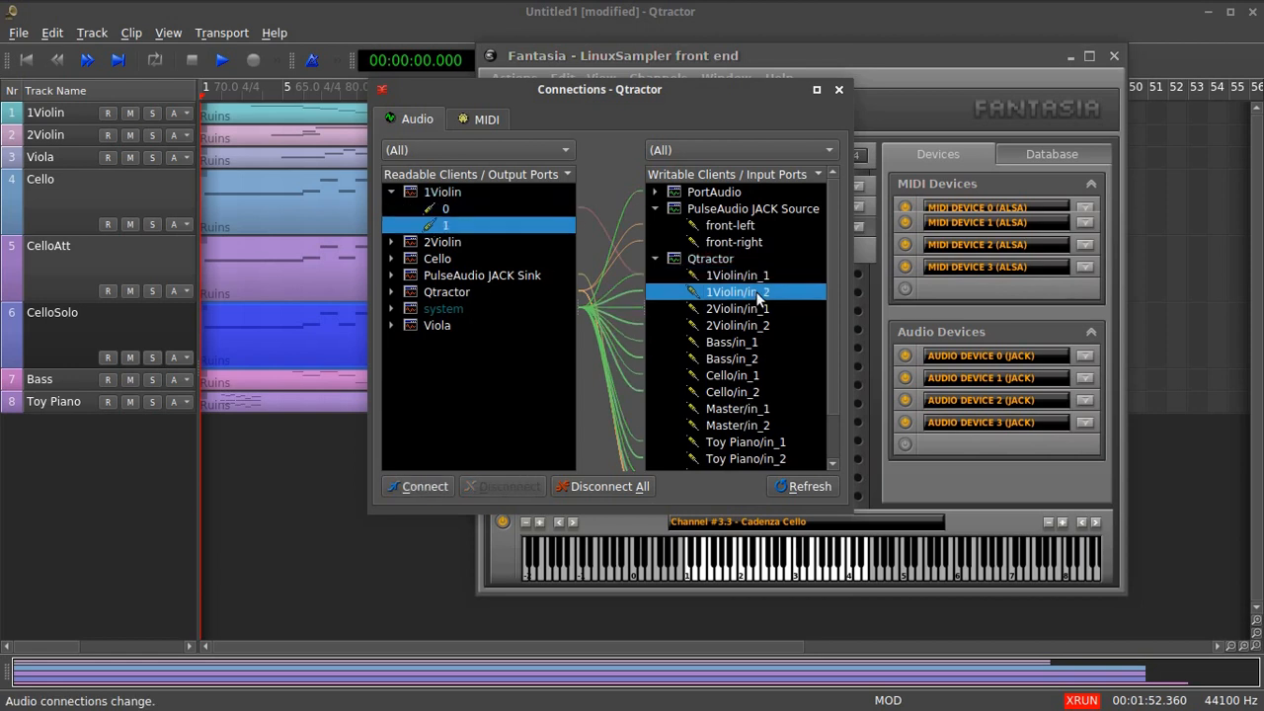
left_click(427, 486)
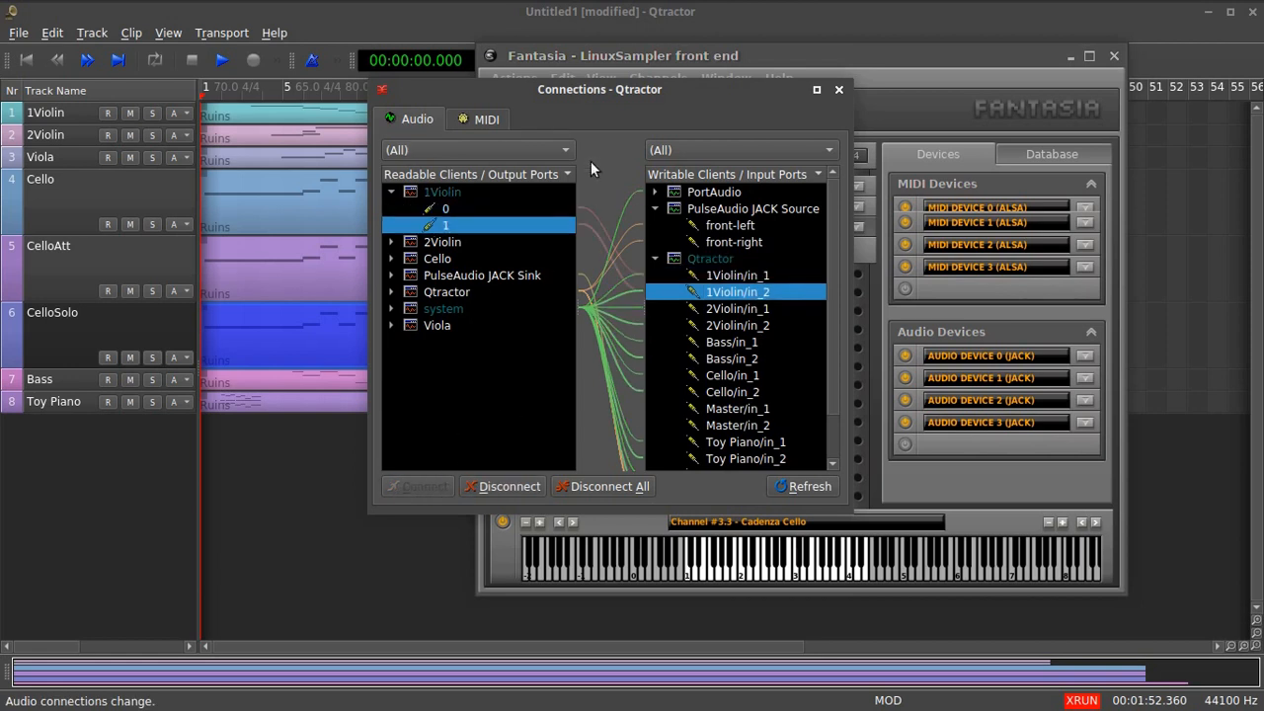
Connect the 2Violin audio outputs 0 and 1 to Qtractor's 2Violin/in_1 and 2Violin/in_2.
left_click(393, 242)
left_click(451, 259)
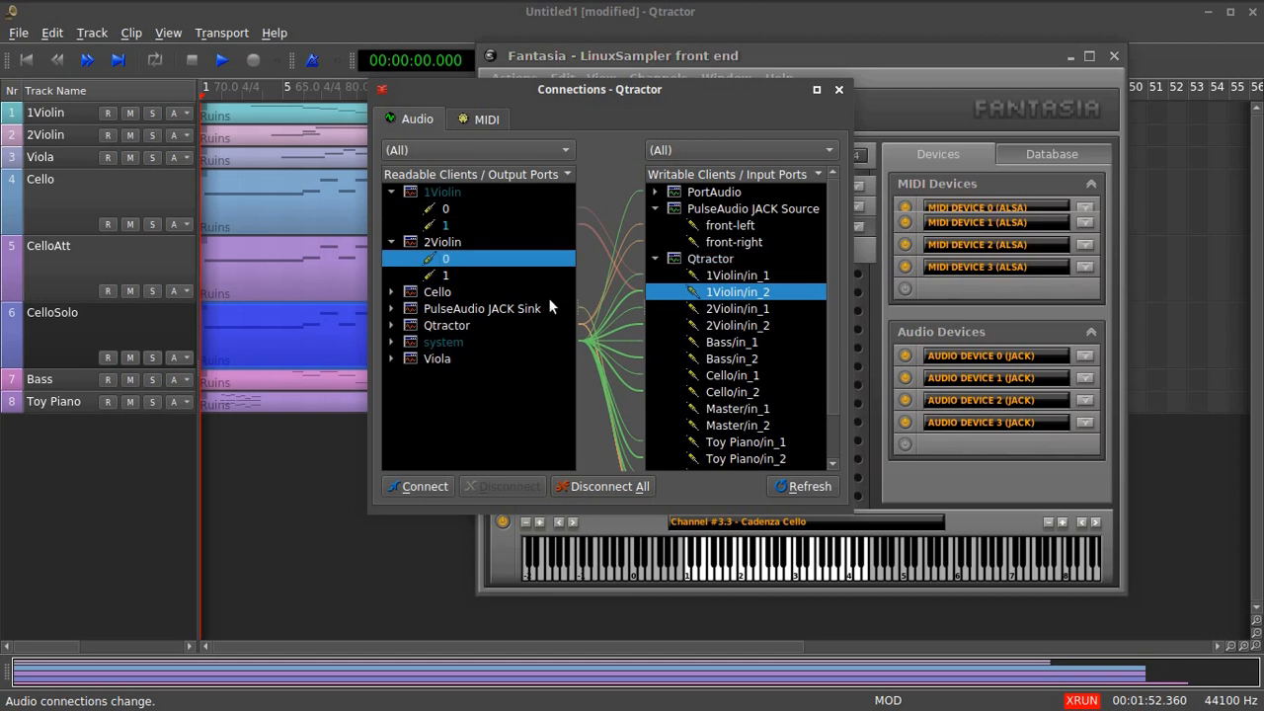
left_click(737, 311)
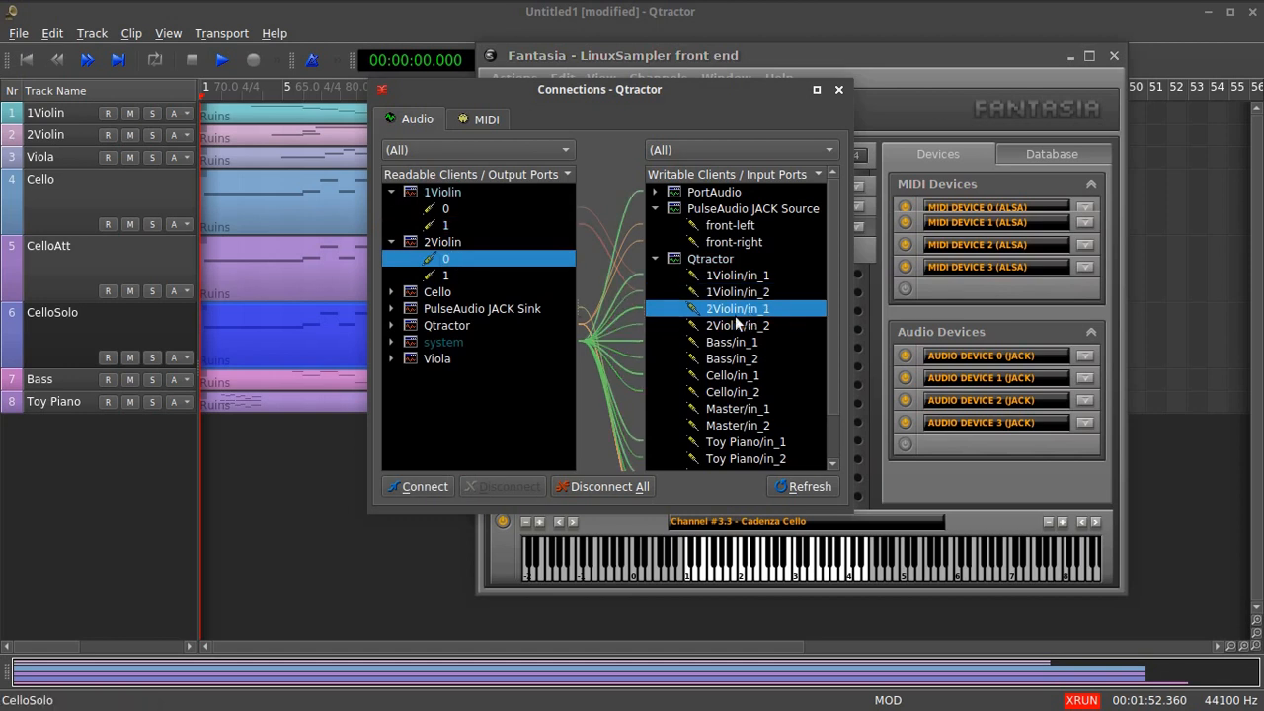
left_click(446, 488)
left_click(472, 277)
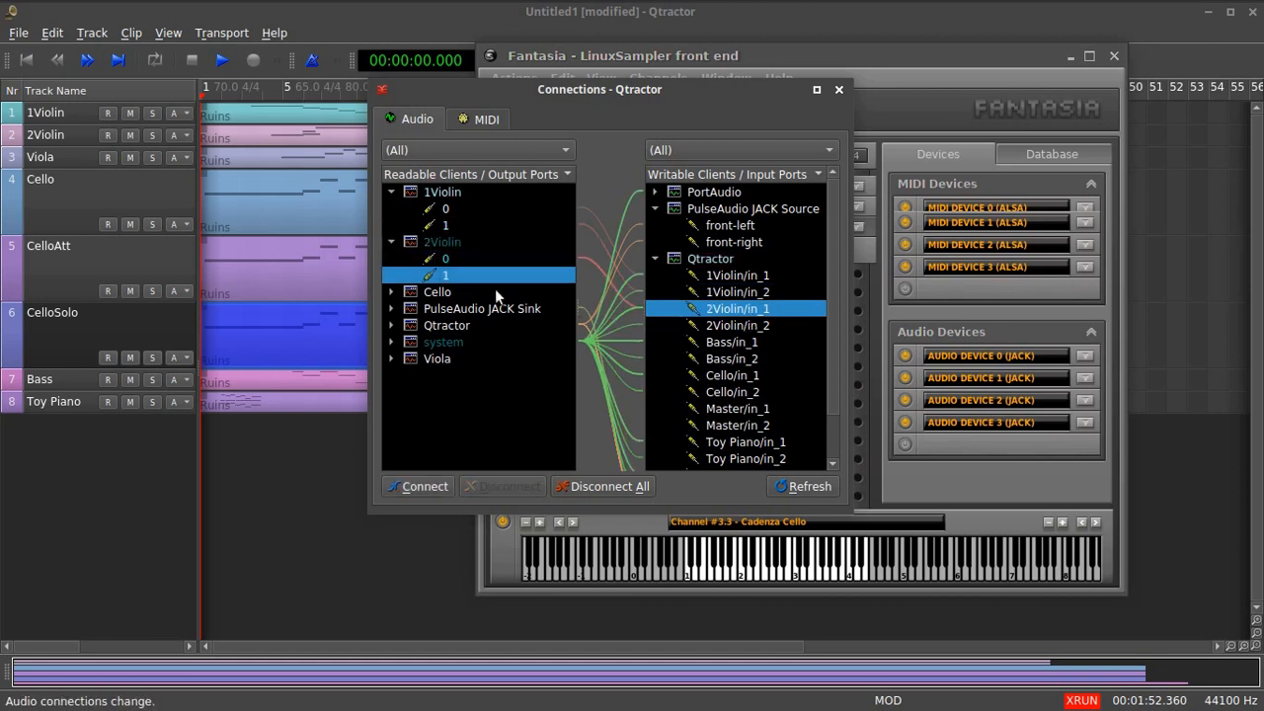
left_click(751, 326)
left_click(434, 488)
Connect the Cello audio outputs 0 and 1 to Qtractor's Cello/in_1 and Cello/in_2.
left_click(391, 293)
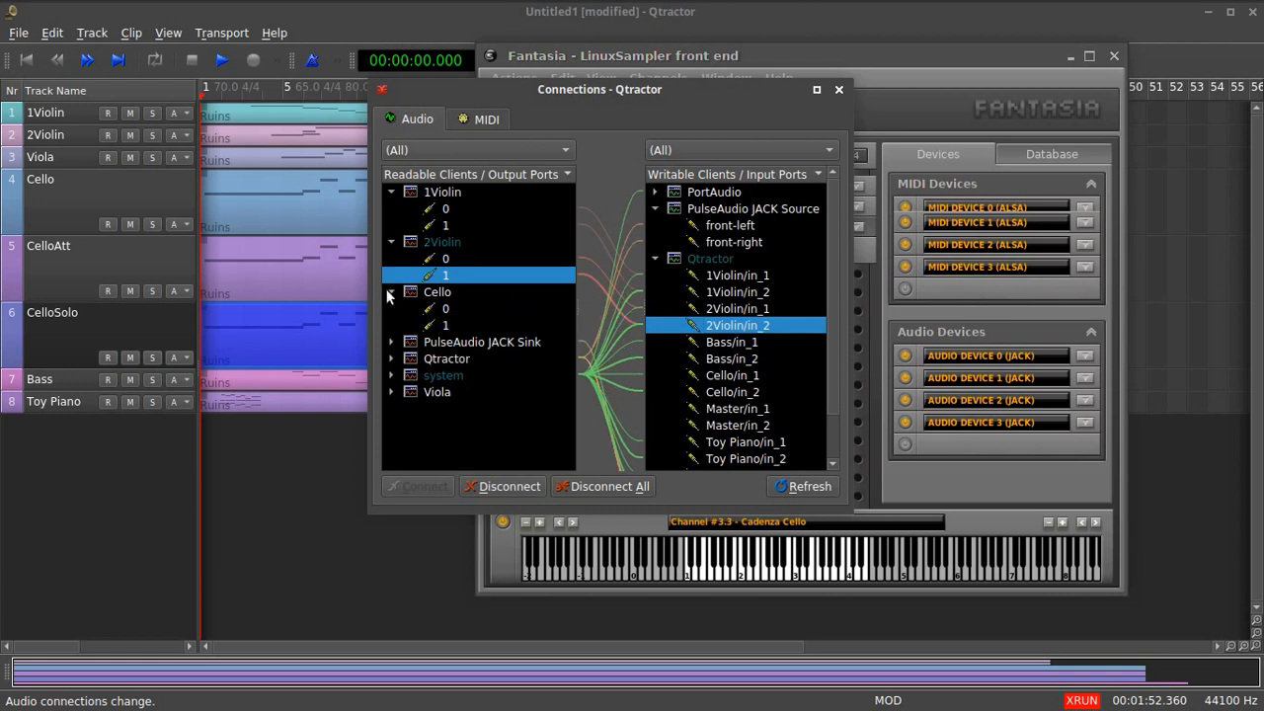
left_click(741, 377)
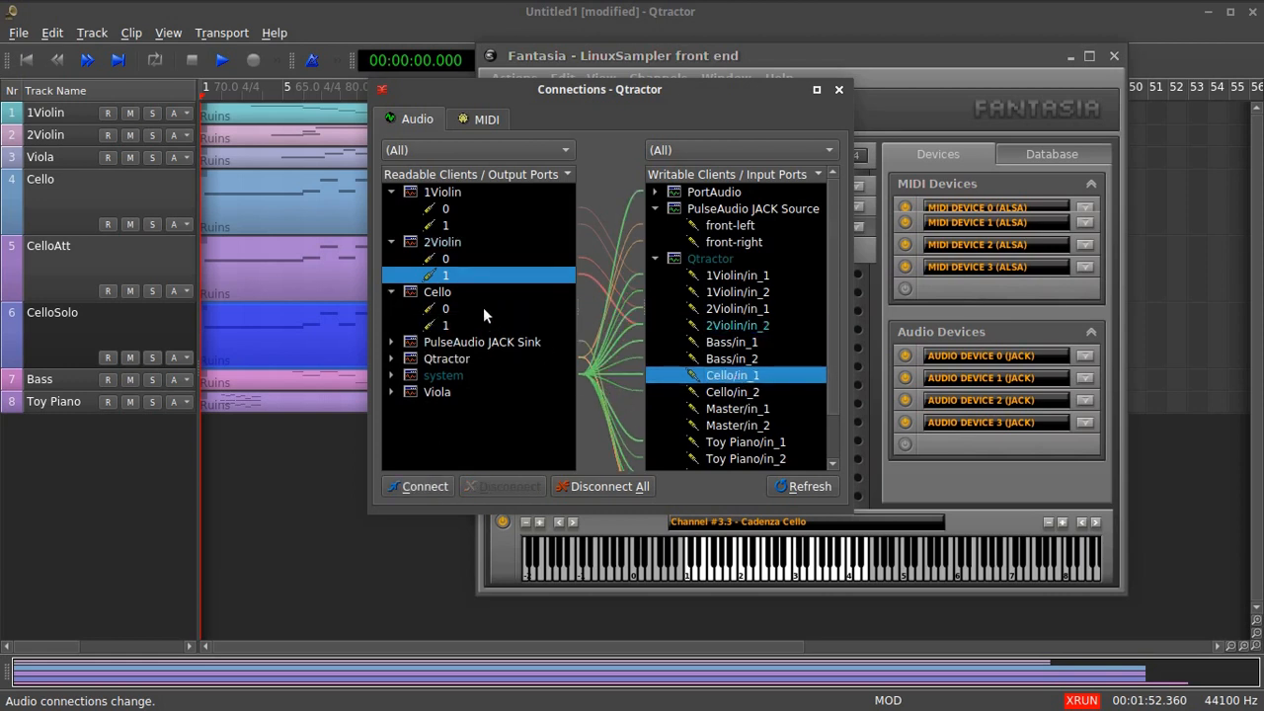
left_click(456, 310)
left_click(424, 486)
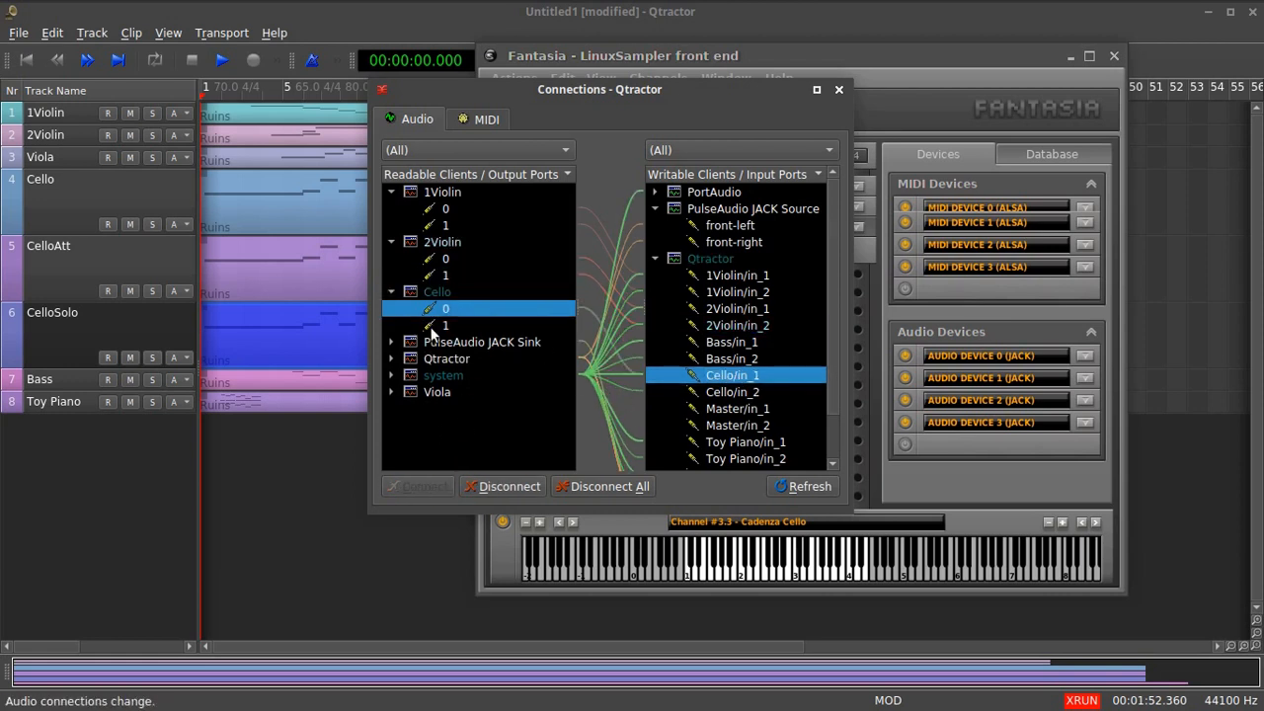
left_click(439, 326)
left_click(758, 393)
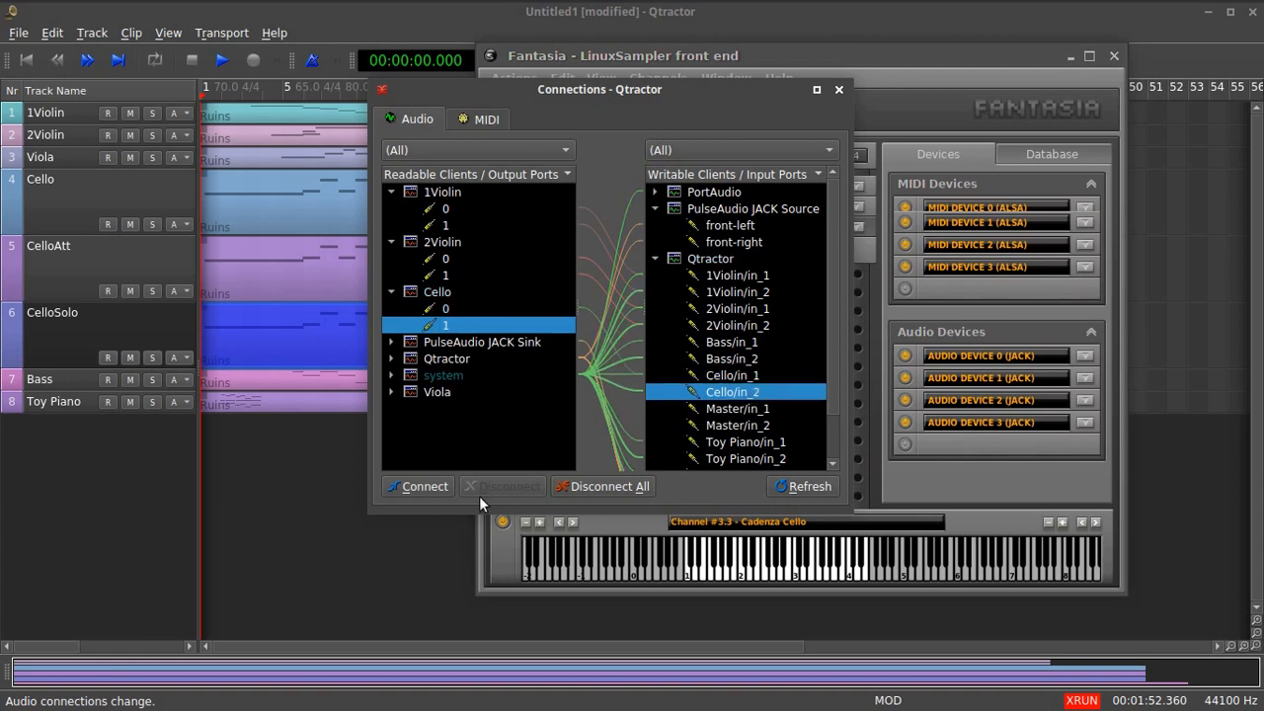
left_click(413, 485)
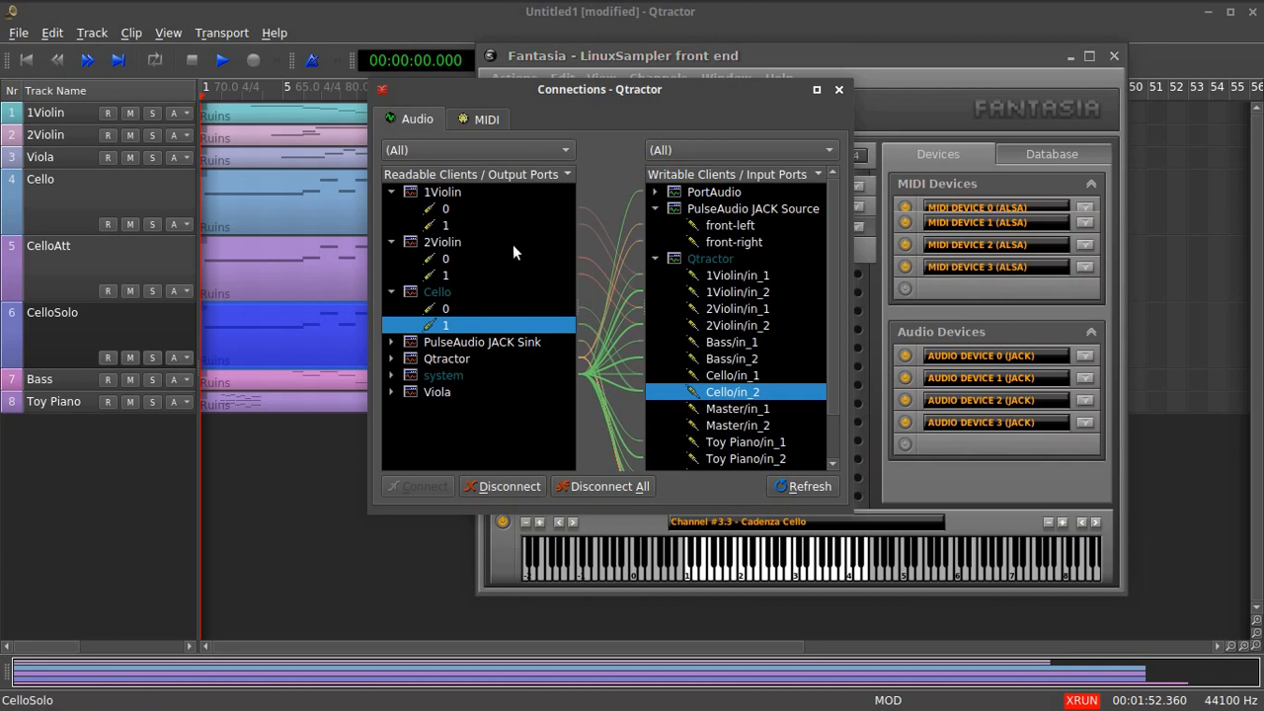
Disconnect all Qtractor audio bus outputs except Master/out_1 and Master/out_2 from the system inputs.
left_click(392, 357)
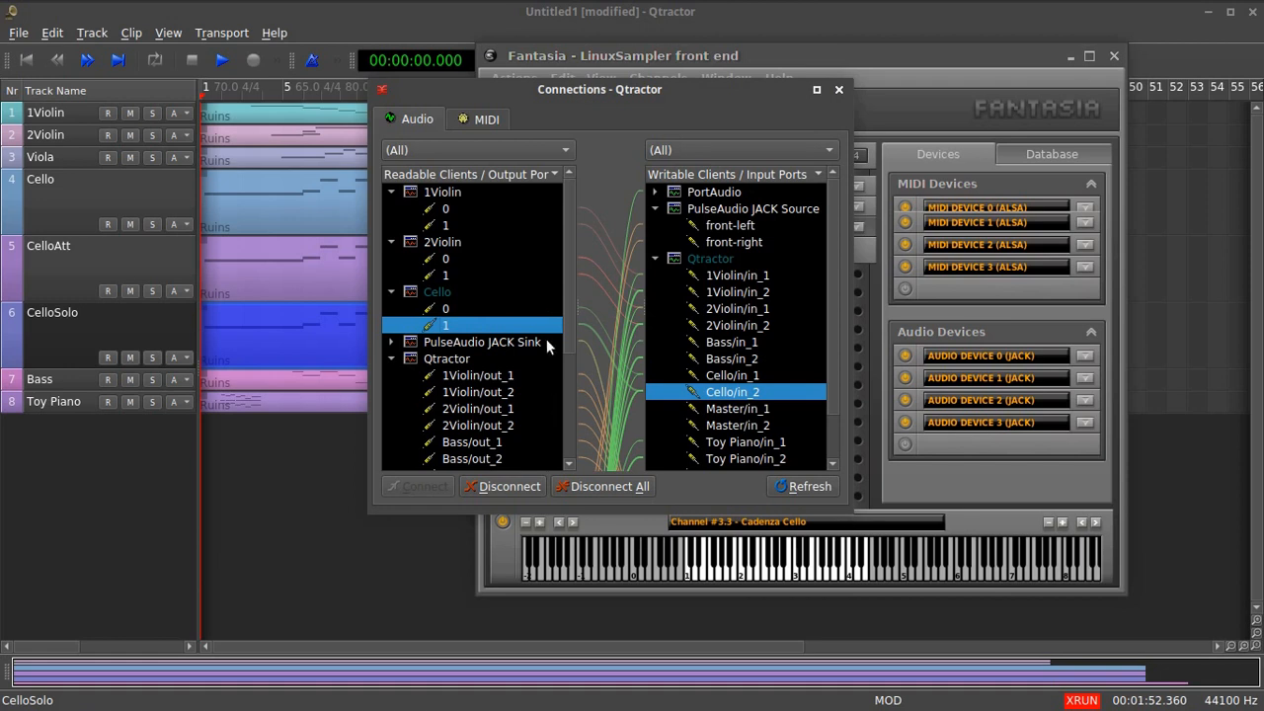
left_click_drag(563, 314, 537, 408)
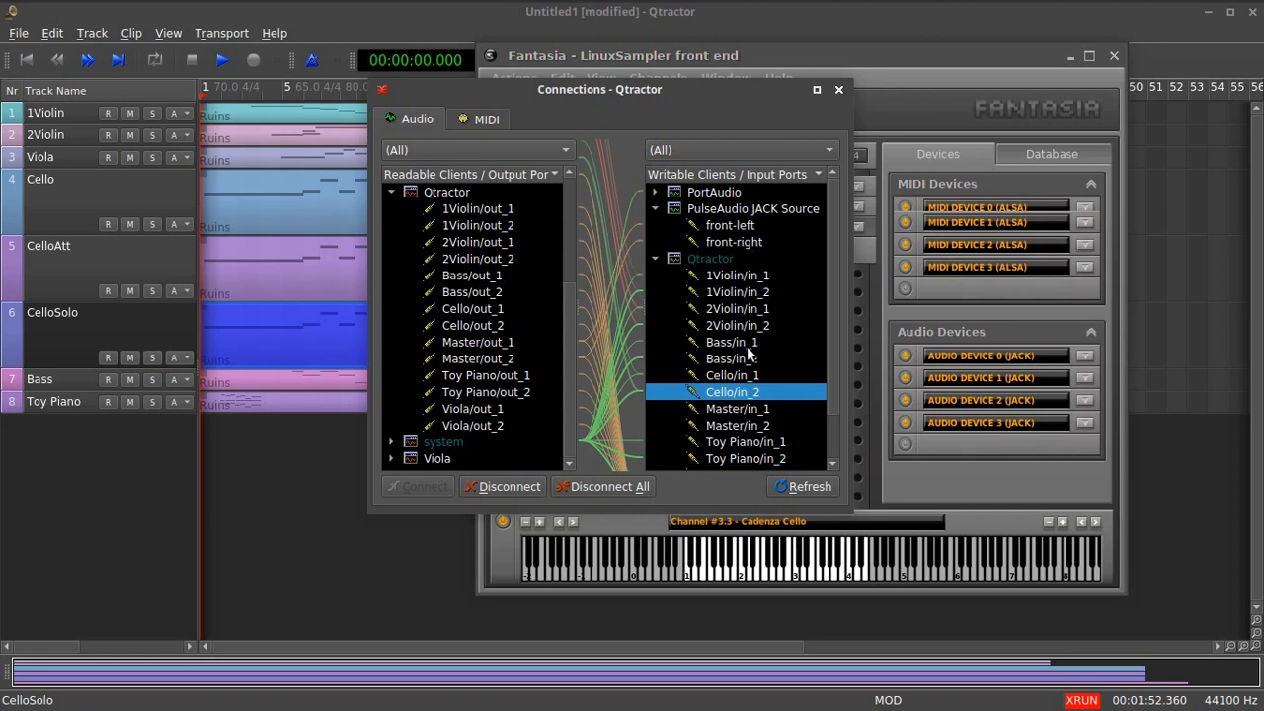
left_click(490, 211)
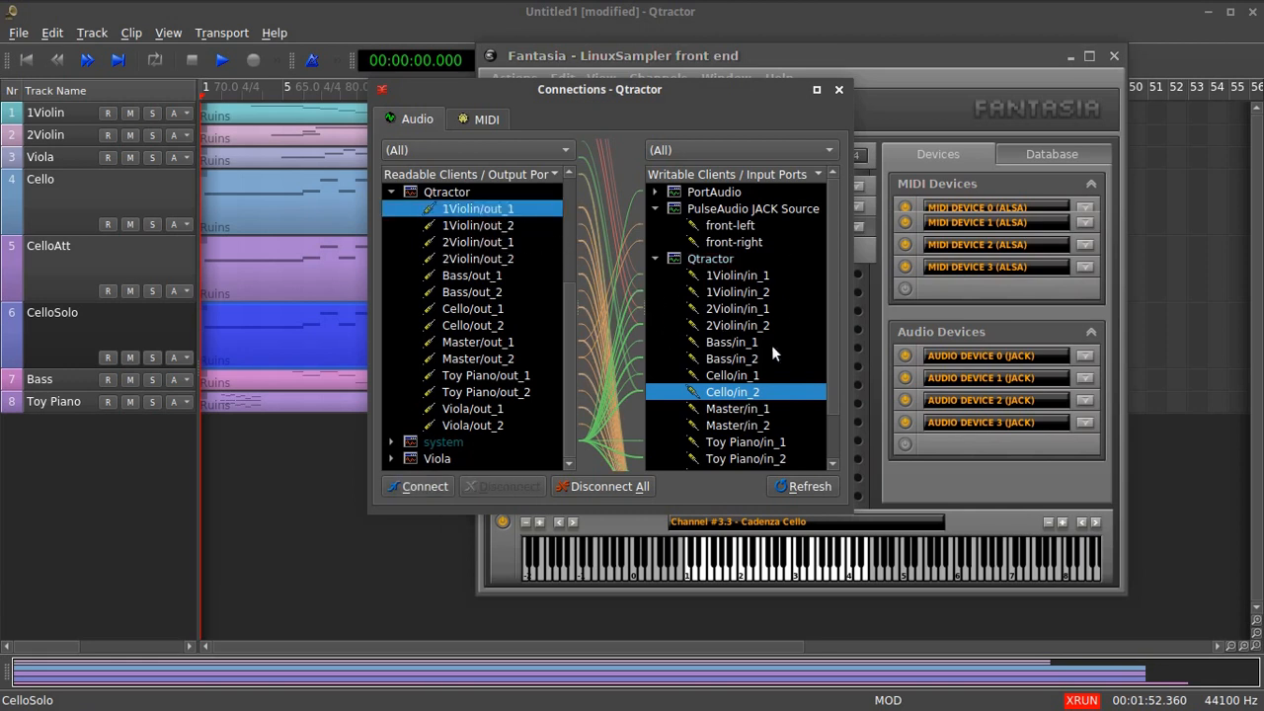
scroll(837, 339, "down", 1)
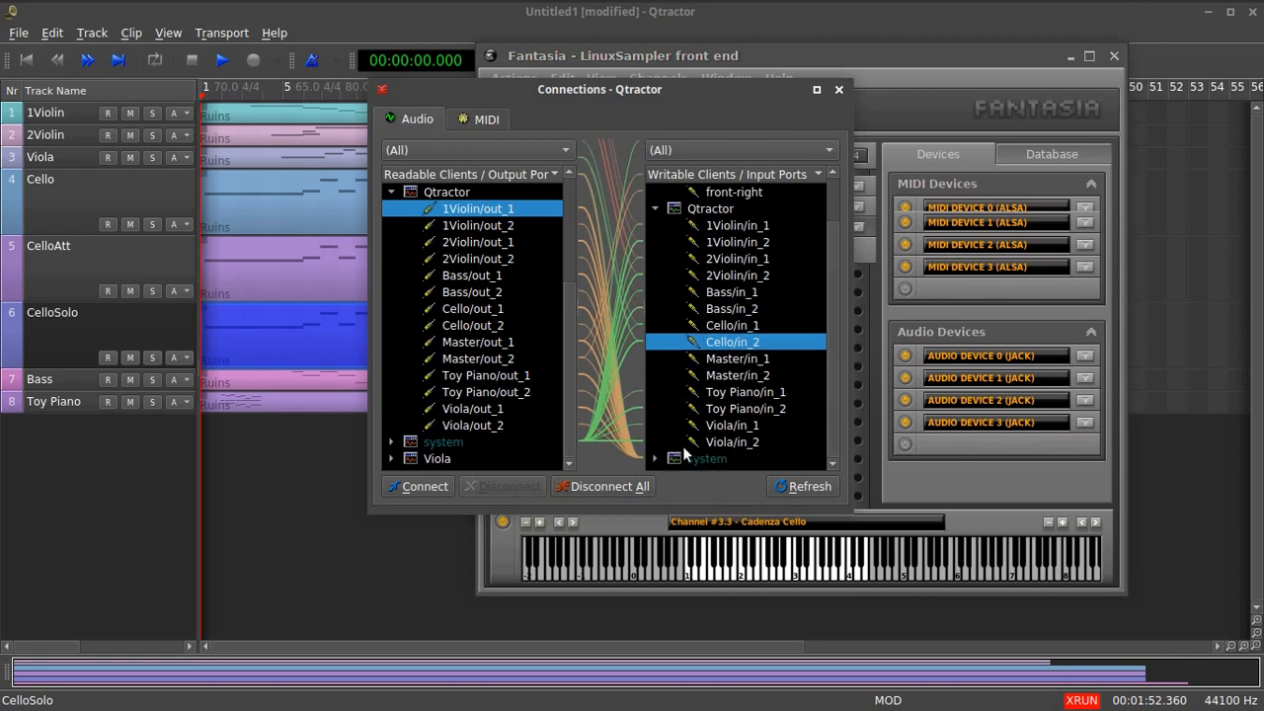
left_click(704, 458)
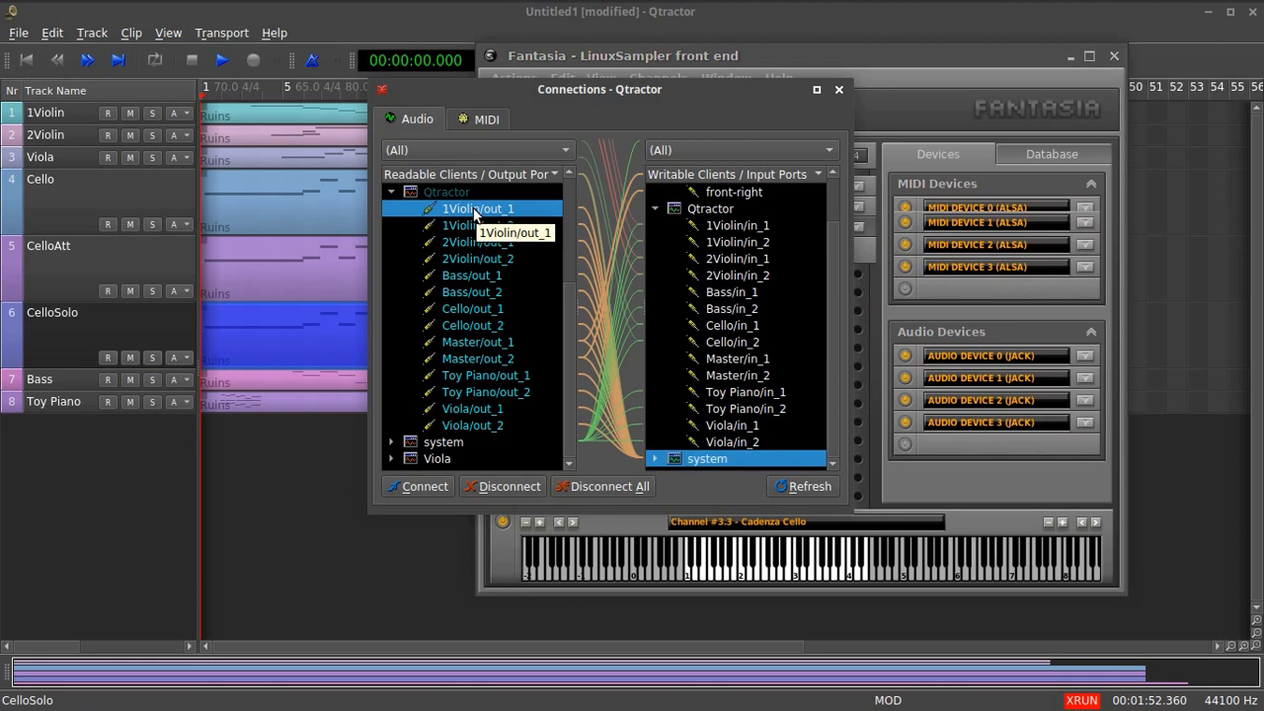
left_click_drag(474, 216, 458, 330)
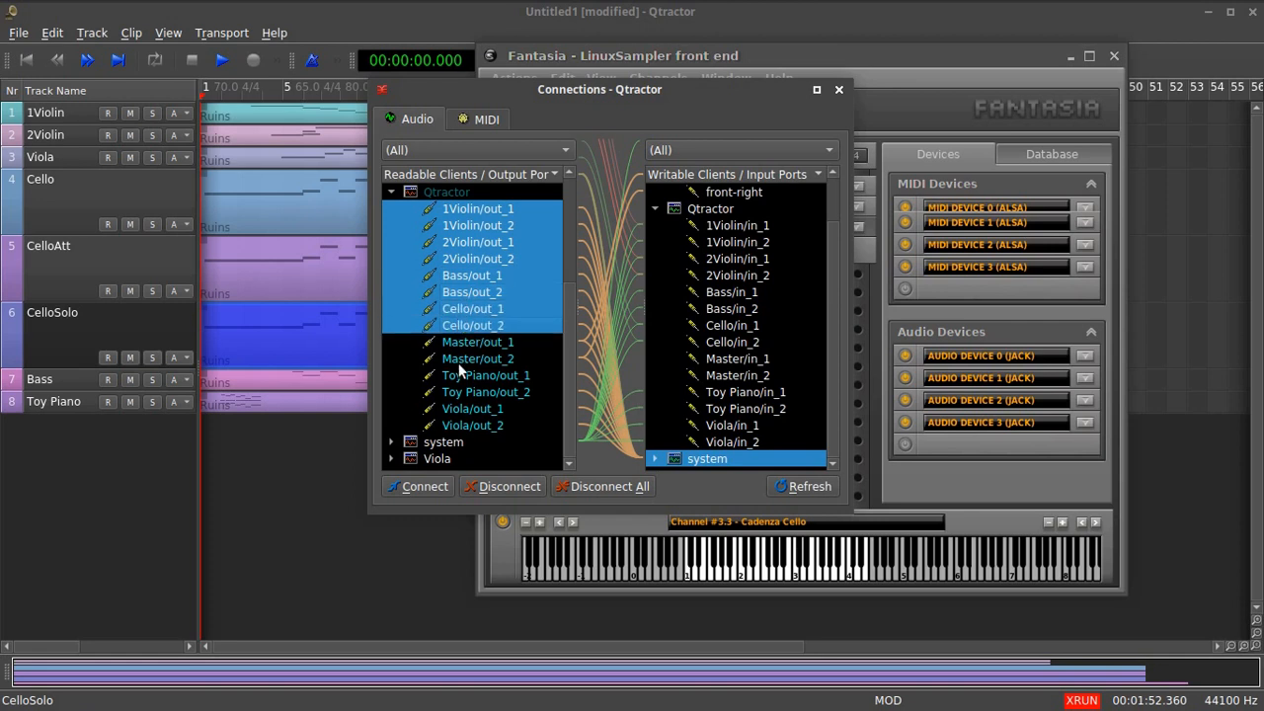
left_click_drag(462, 380, 474, 425)
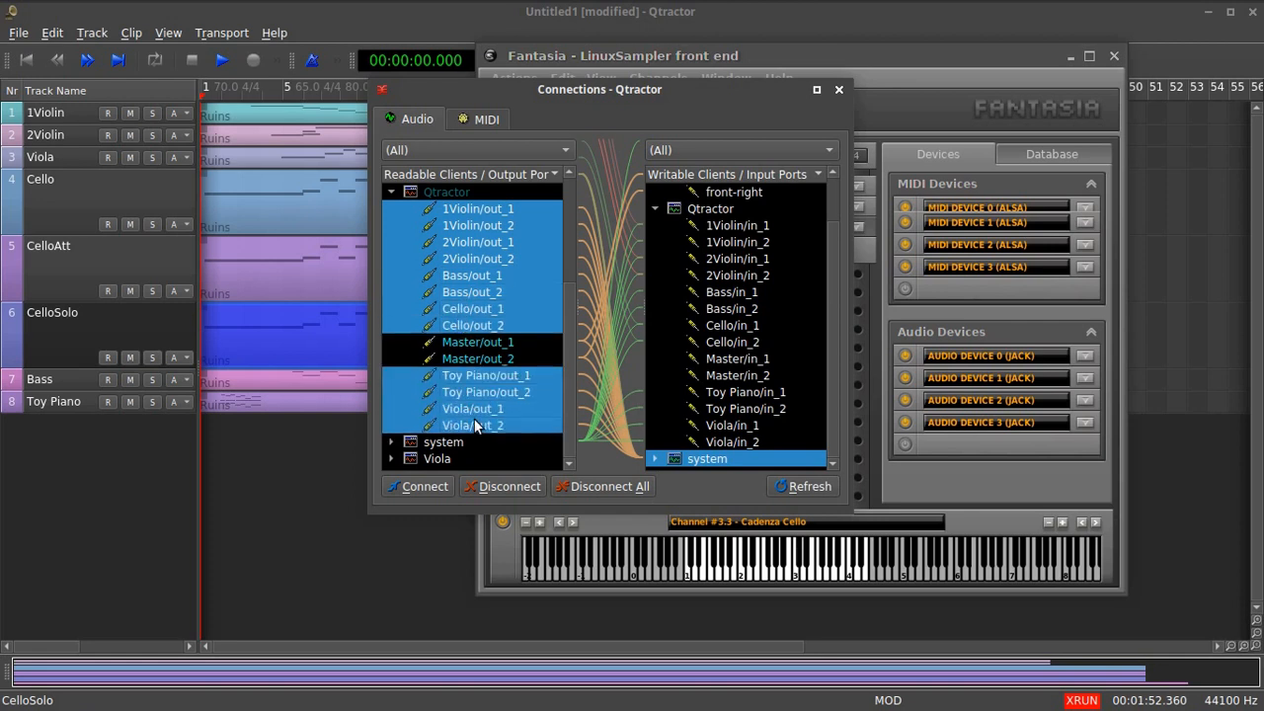
left_click(496, 484)
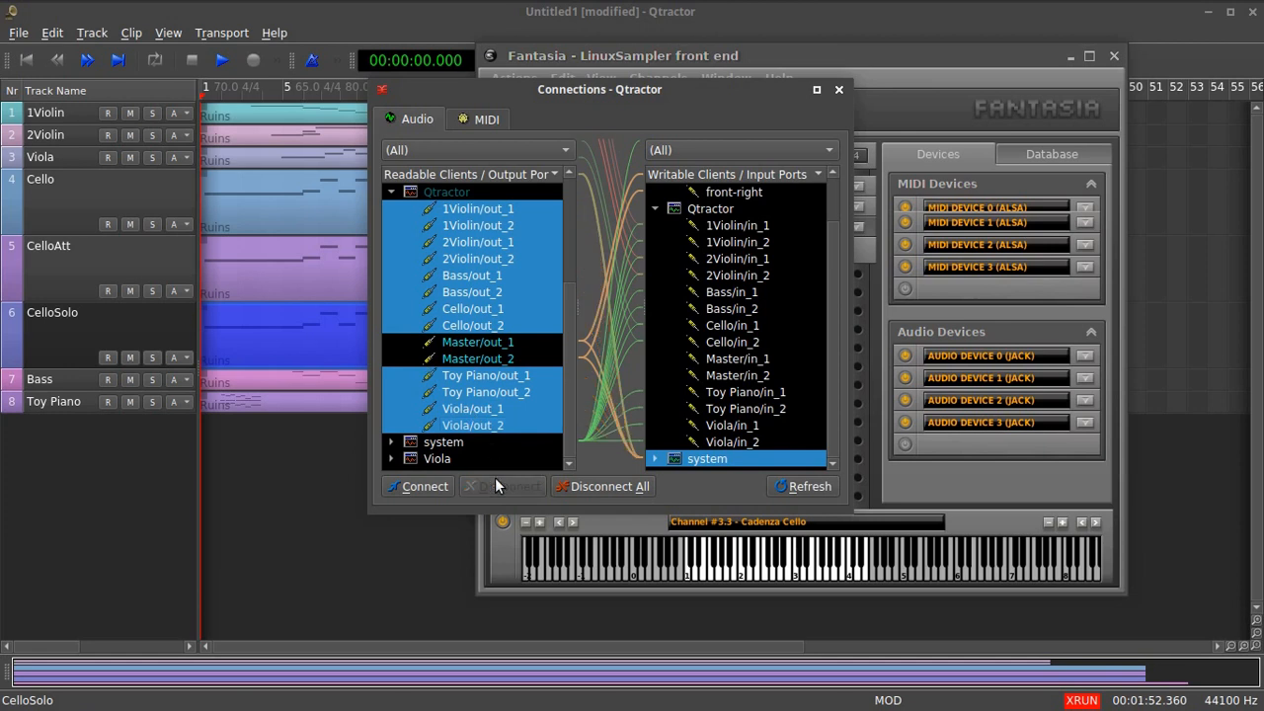
Connect Qtractor's 1Violin/out_1 and 1Violin/out_2 to Master/in_1 and Master/in_2.
left_click(501, 211)
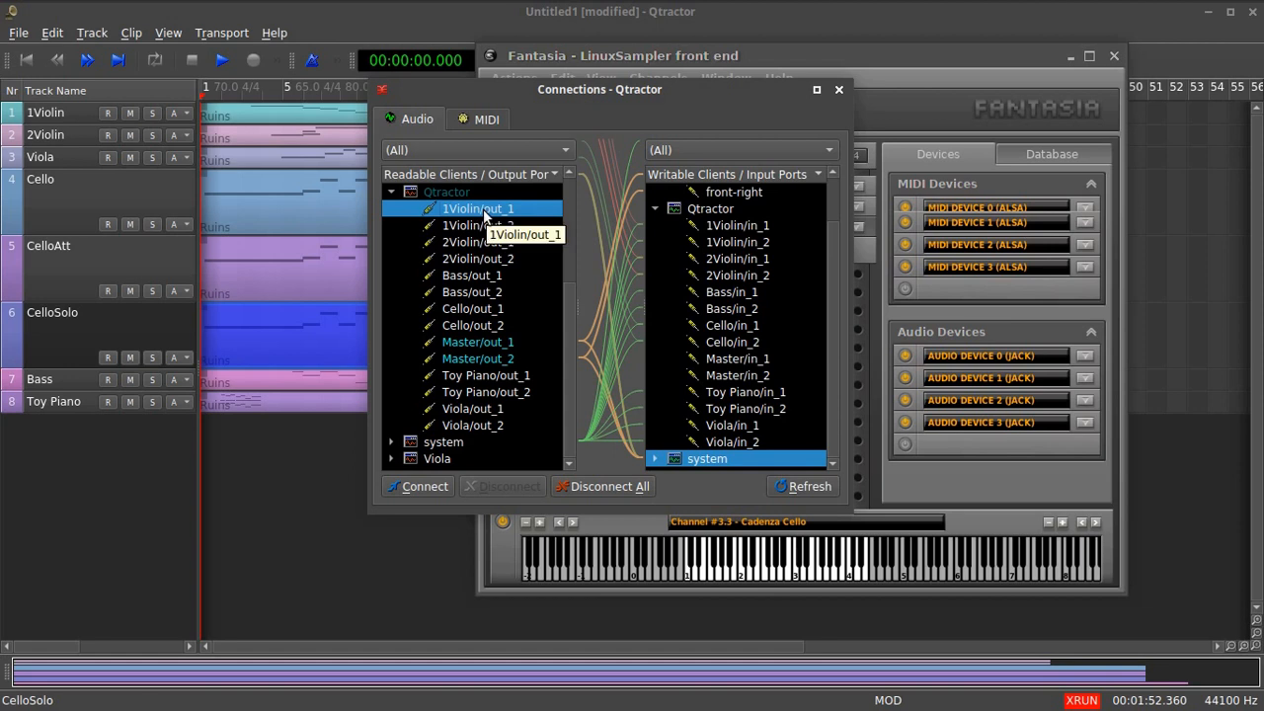
left_click(734, 359)
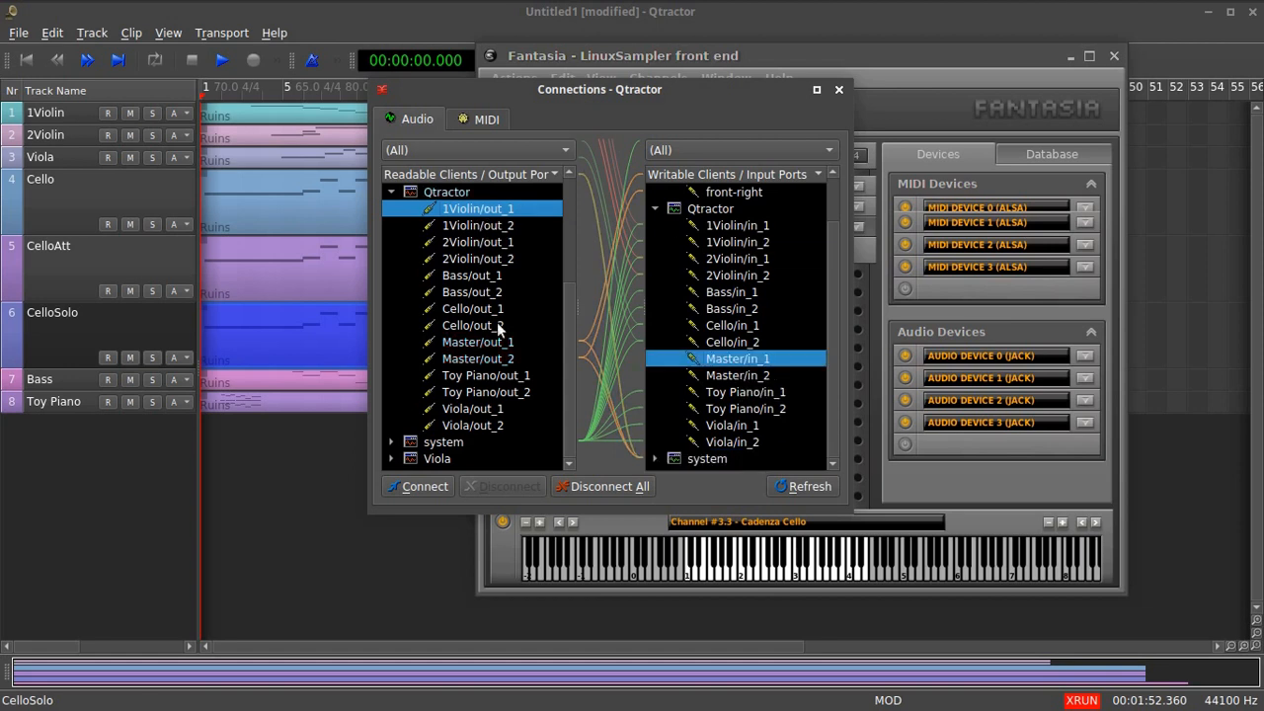
left_click(424, 486)
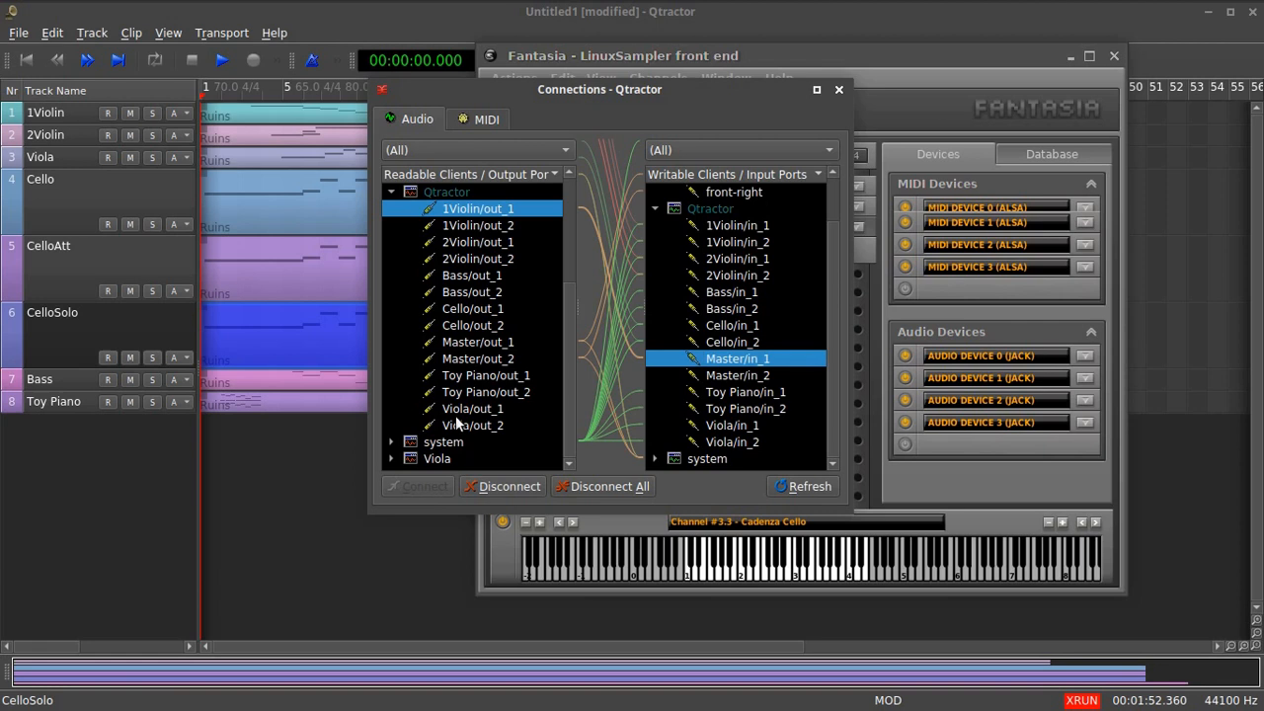
left_click(484, 228)
left_click(739, 375)
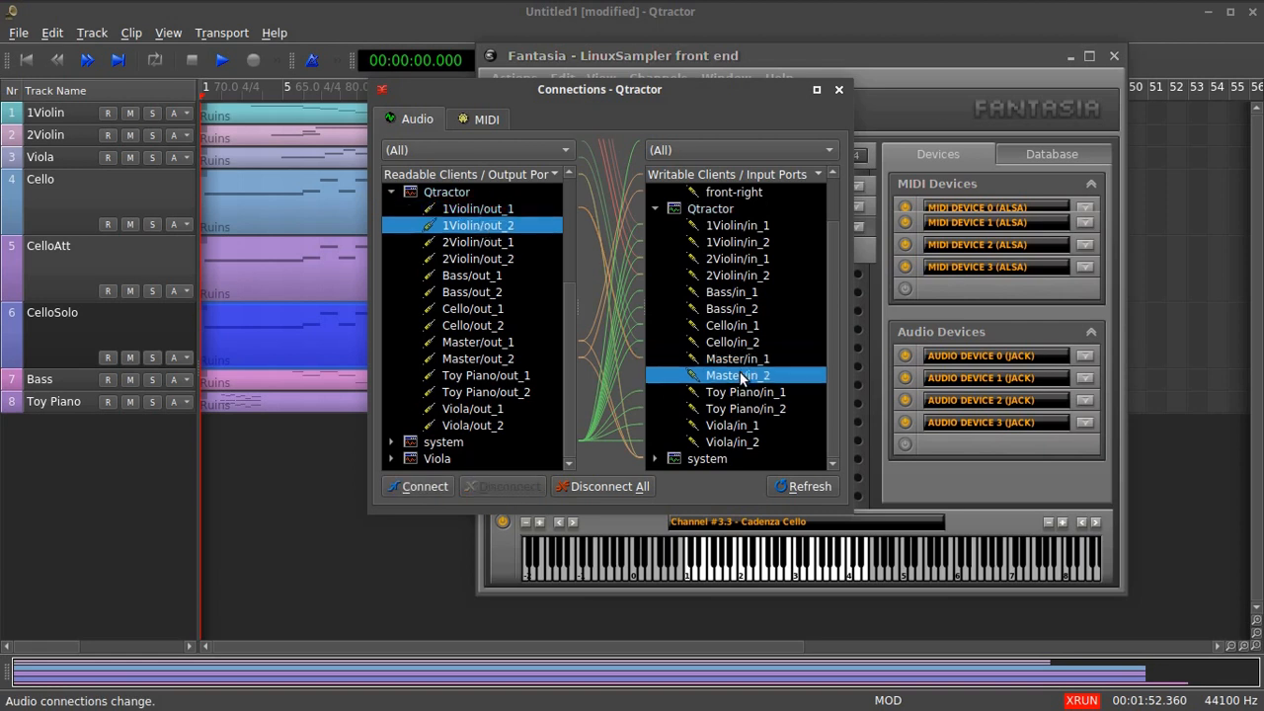
left_click(428, 487)
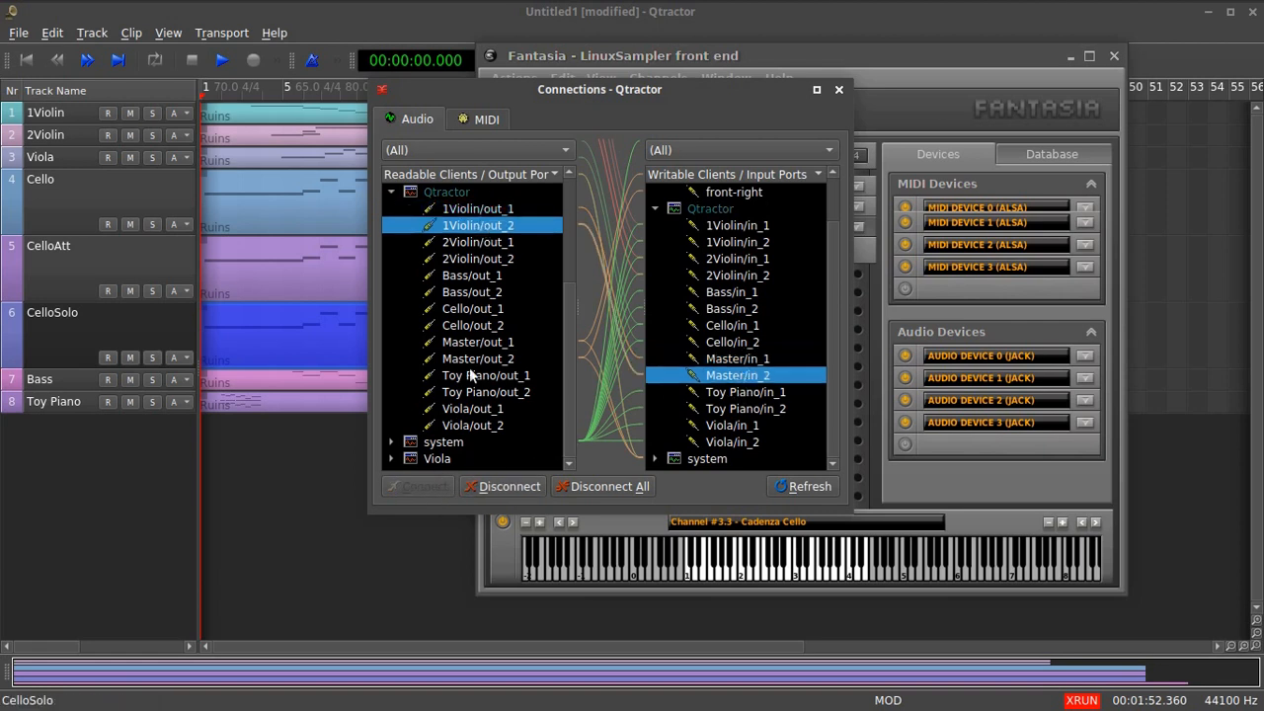
Connect Qtractor's Cello/out_1 and Cello/out_2 to Master/in_1 and Master/in_2.
left_click(484, 243)
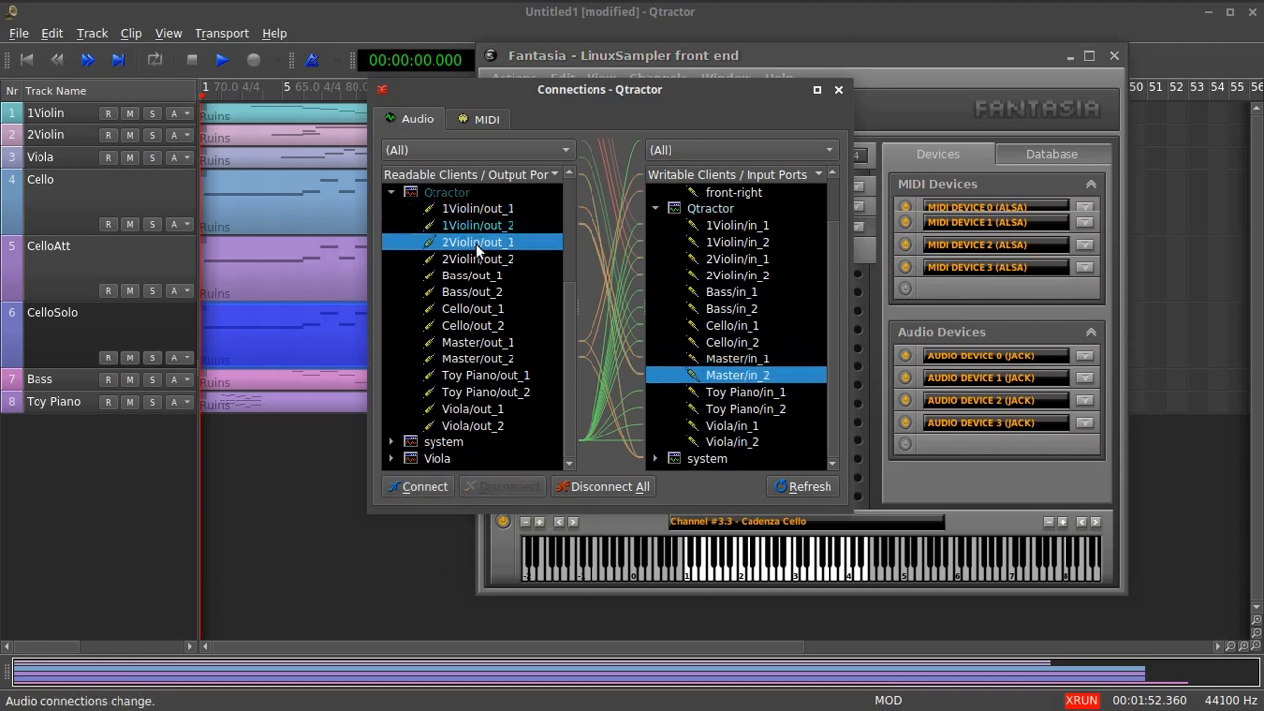
left_click(472, 310)
left_click(729, 358)
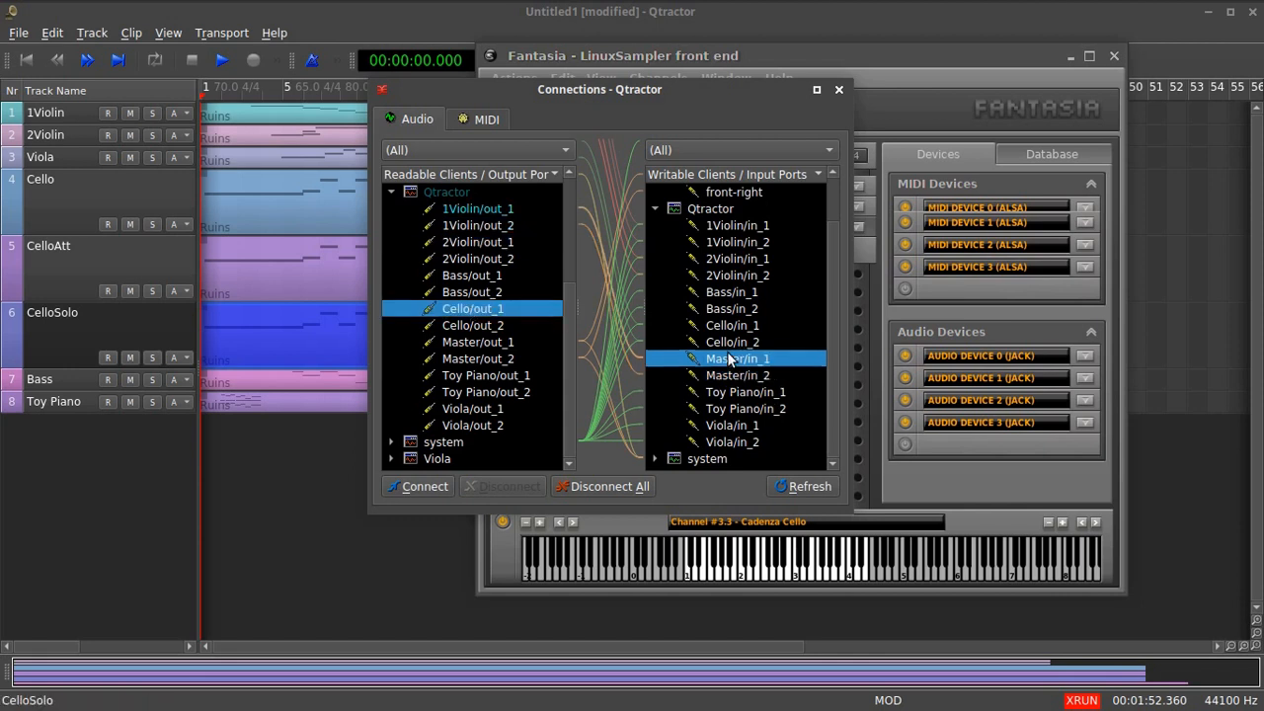
left_click(419, 488)
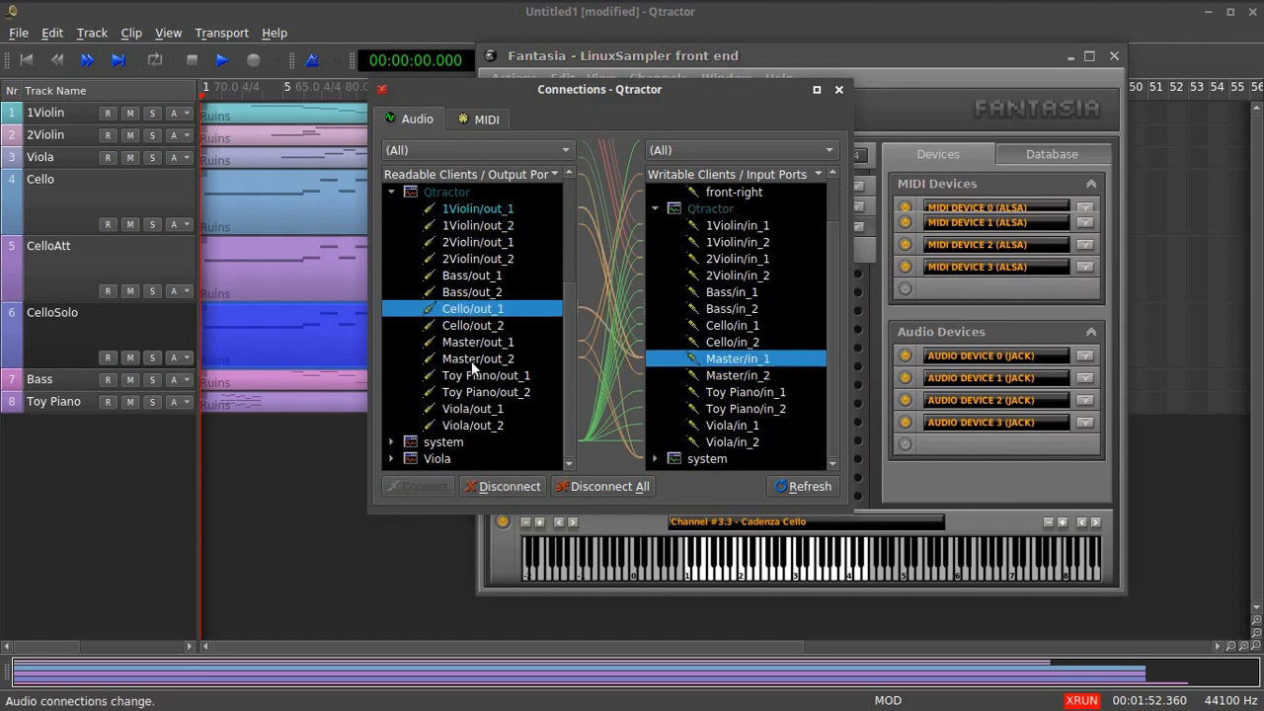
left_click(482, 327)
left_click(719, 376)
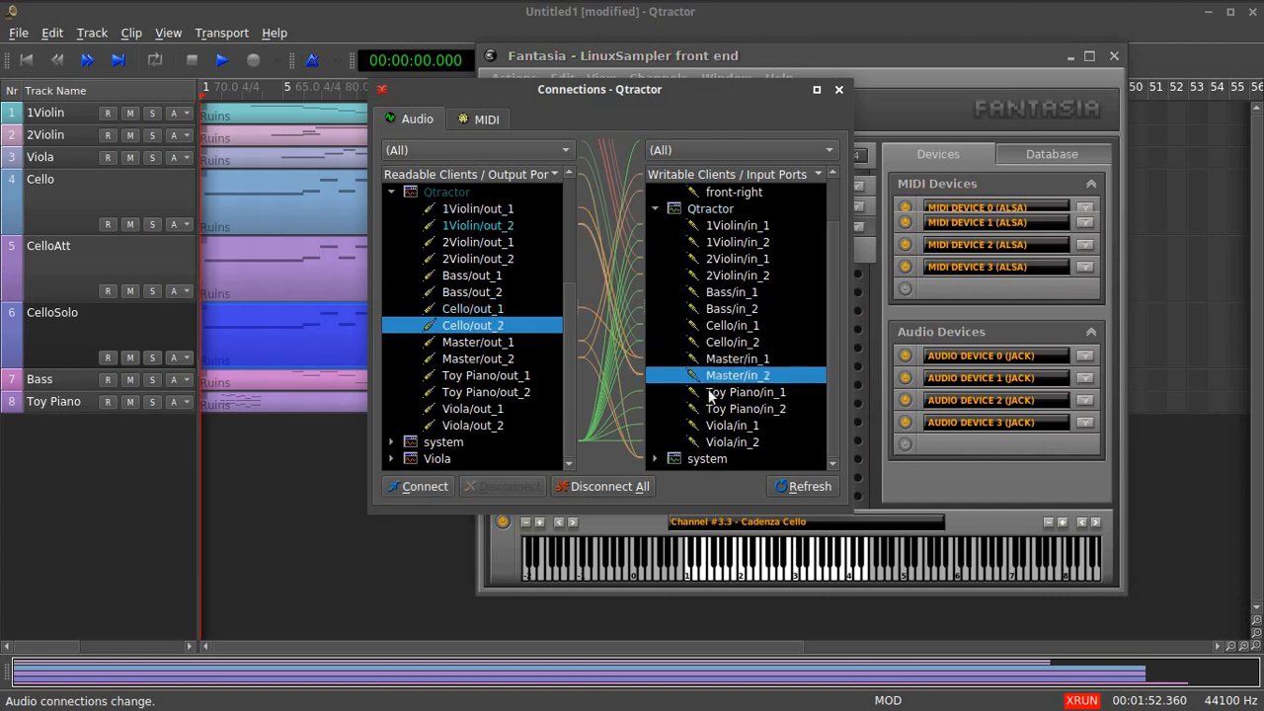
left_click(431, 490)
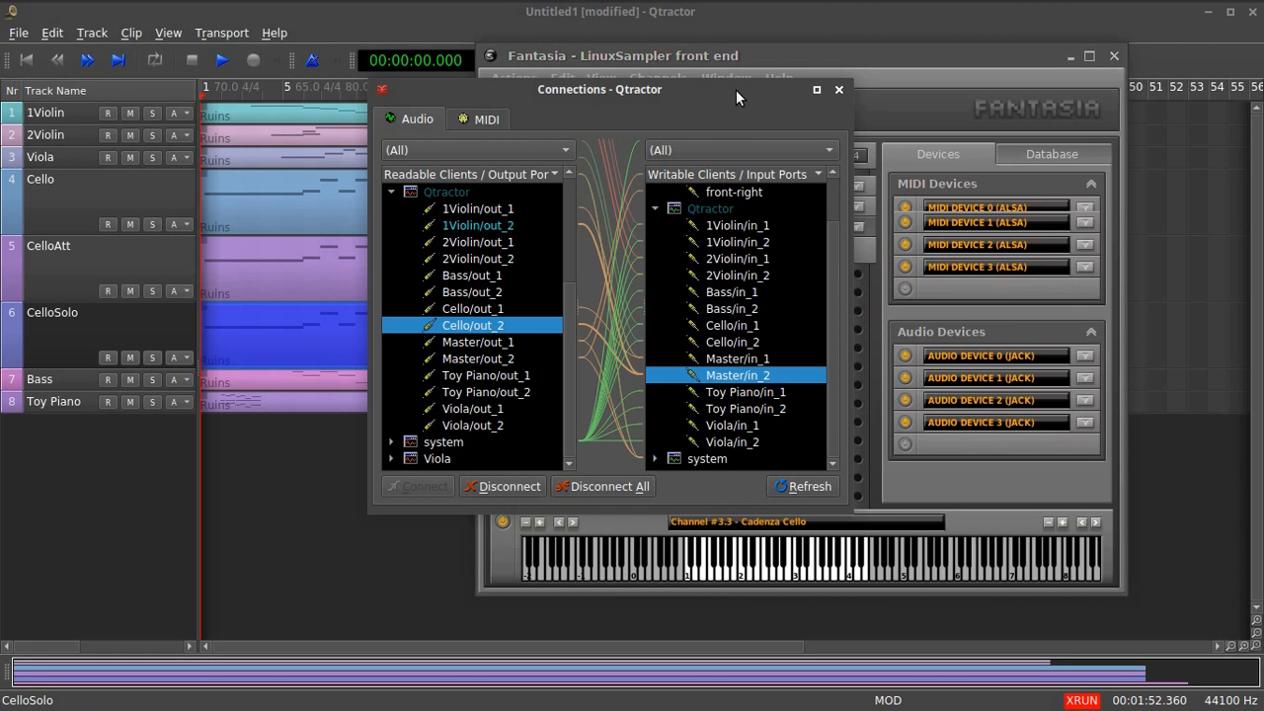
Close the audio connections and save the session as test in the Desktop/test folder.
left_click(838, 89)
left_click(231, 20)
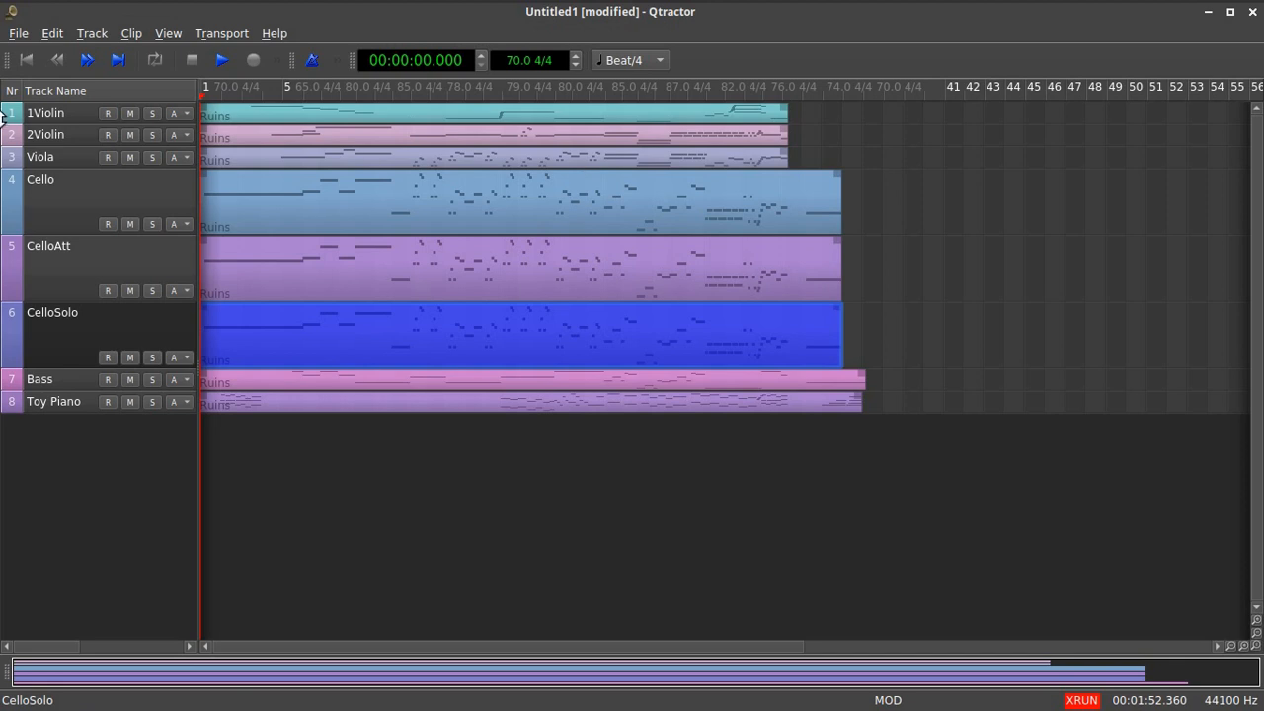
left_click(21, 35)
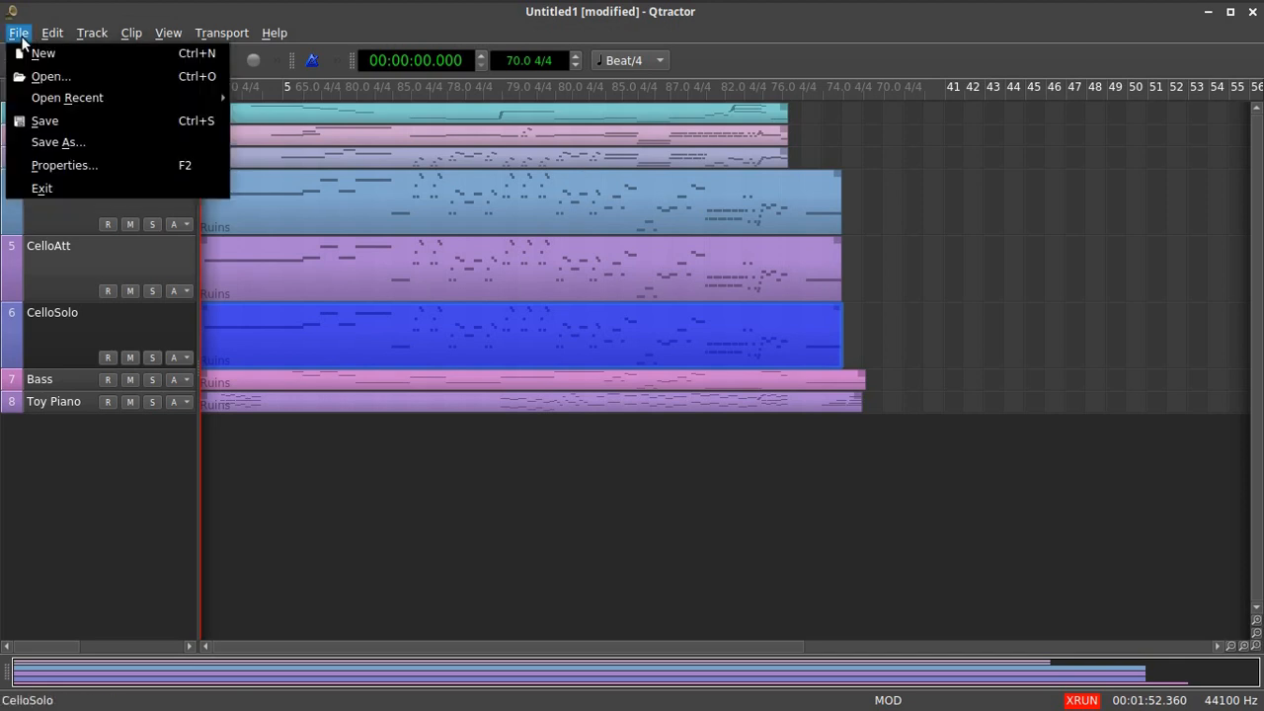
left_click(55, 143)
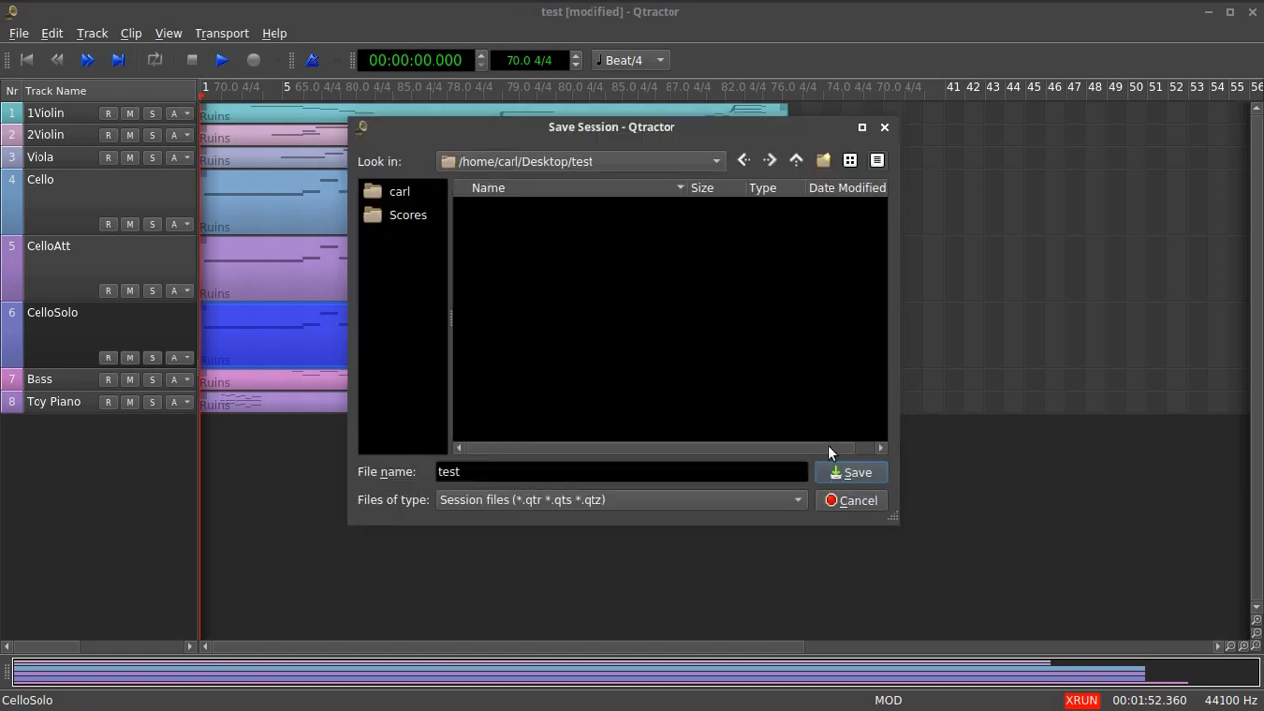
Save the session as test in the test folder on the Desktop.
left_click(842, 470)
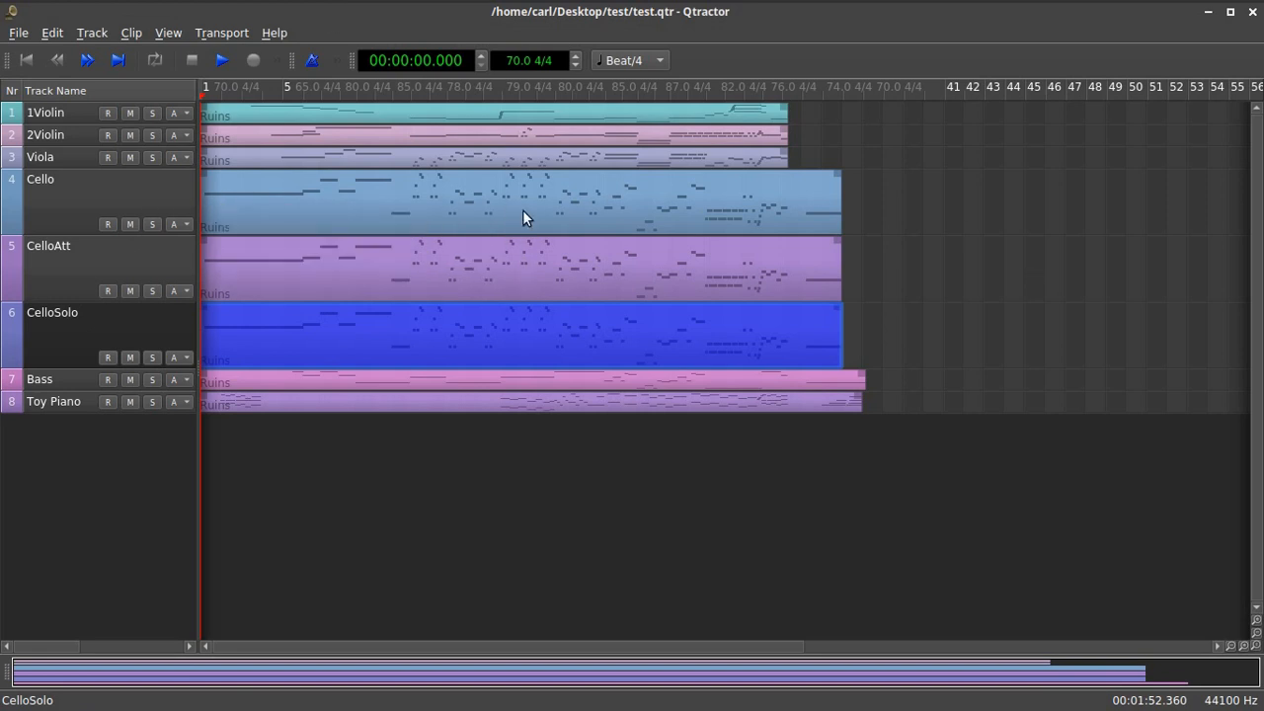
Set both the MIDI input and output of the Cello track to the Cello bus.
double_click(148, 187)
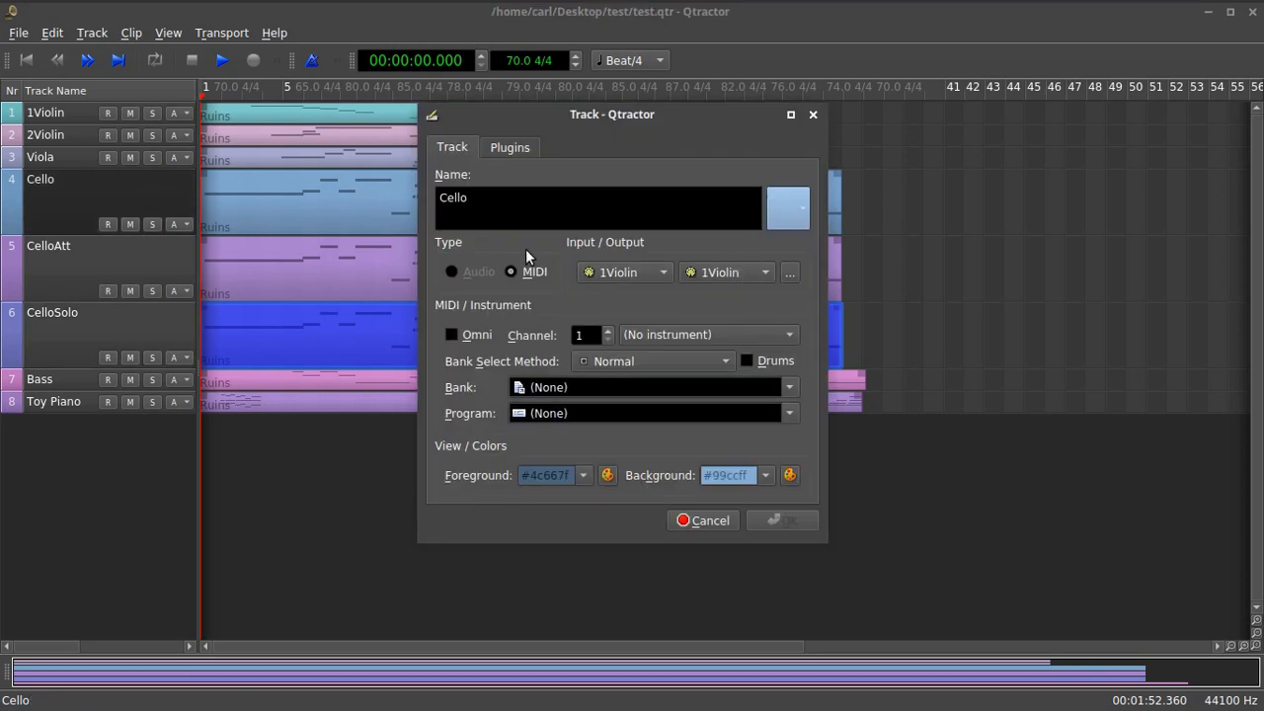
left_click(768, 280)
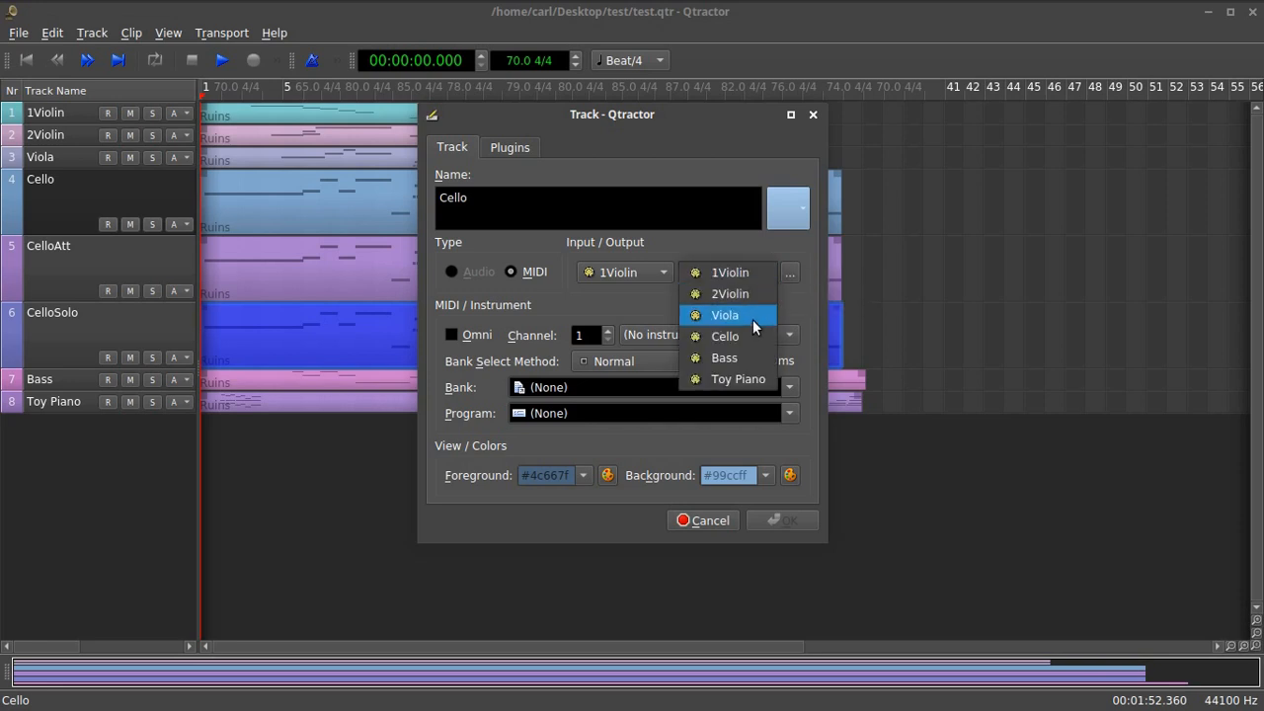
left_click(748, 342)
left_click(664, 273)
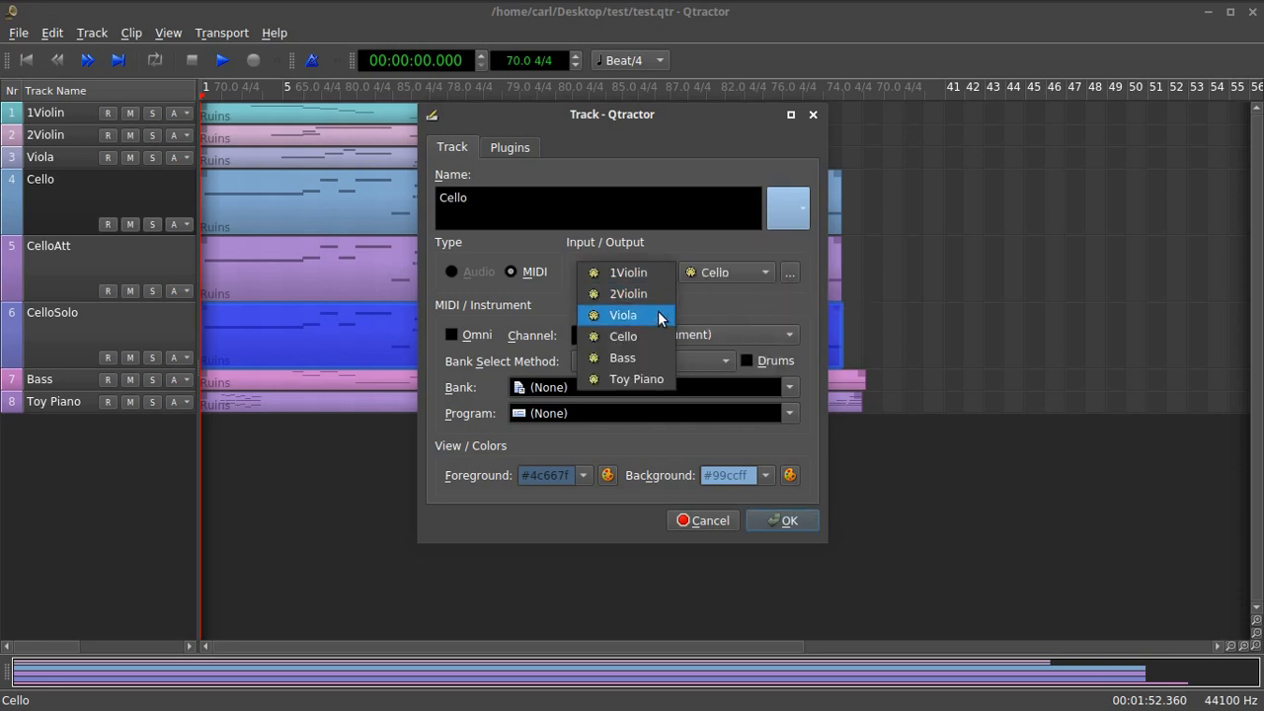
left_click(666, 334)
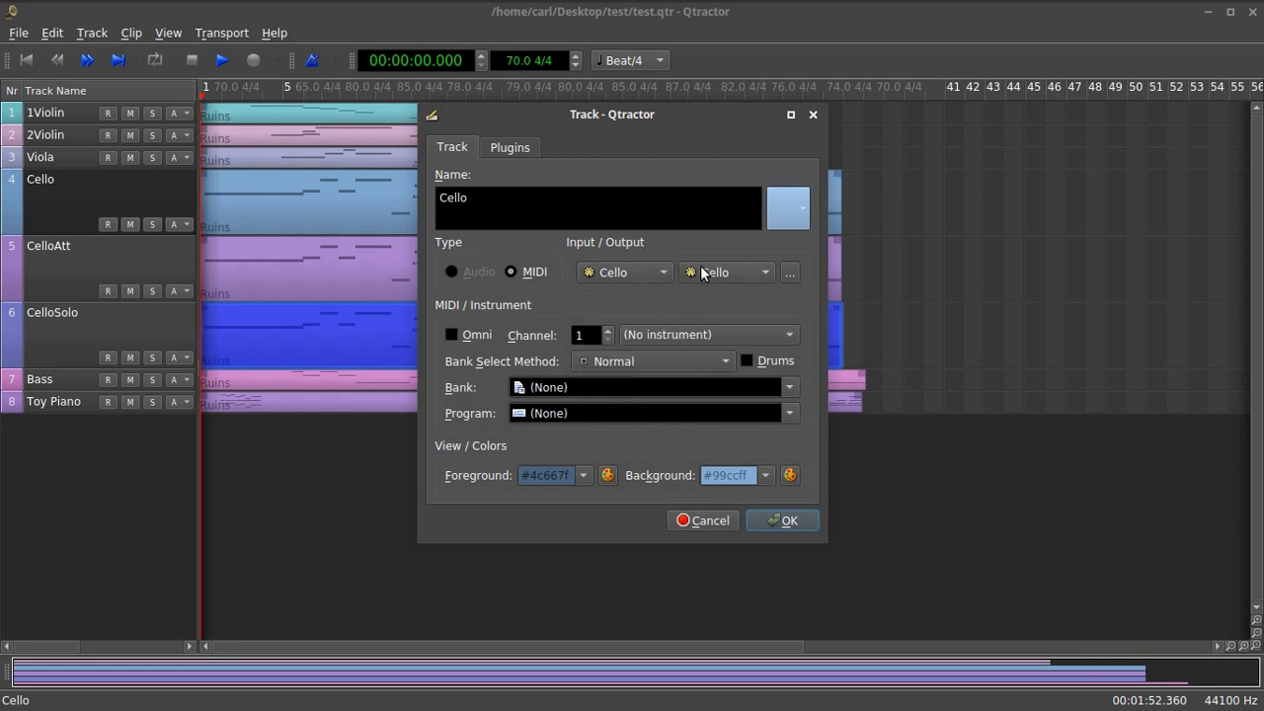
left_click(784, 523)
Route the CelloAtt track's MIDI input and output through the Cello bus.
double_click(108, 252)
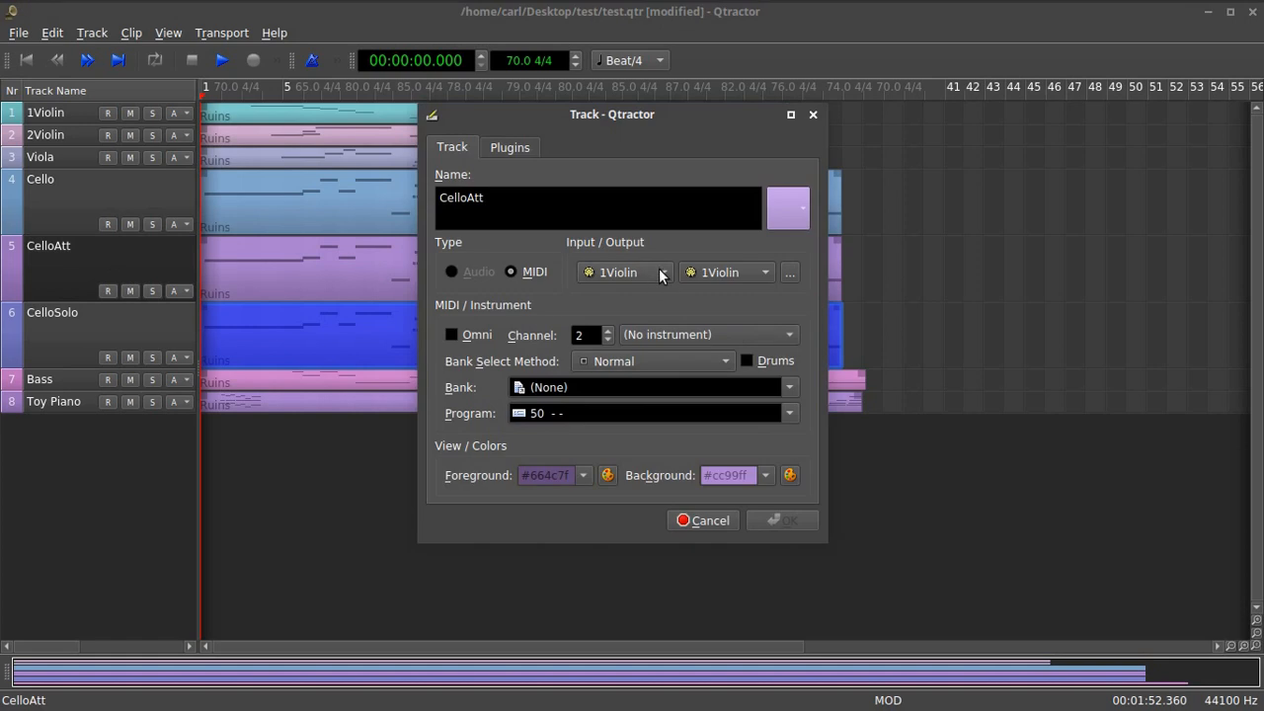
left_click(664, 272)
left_click(632, 335)
left_click(709, 275)
left_click(724, 330)
left_click(779, 526)
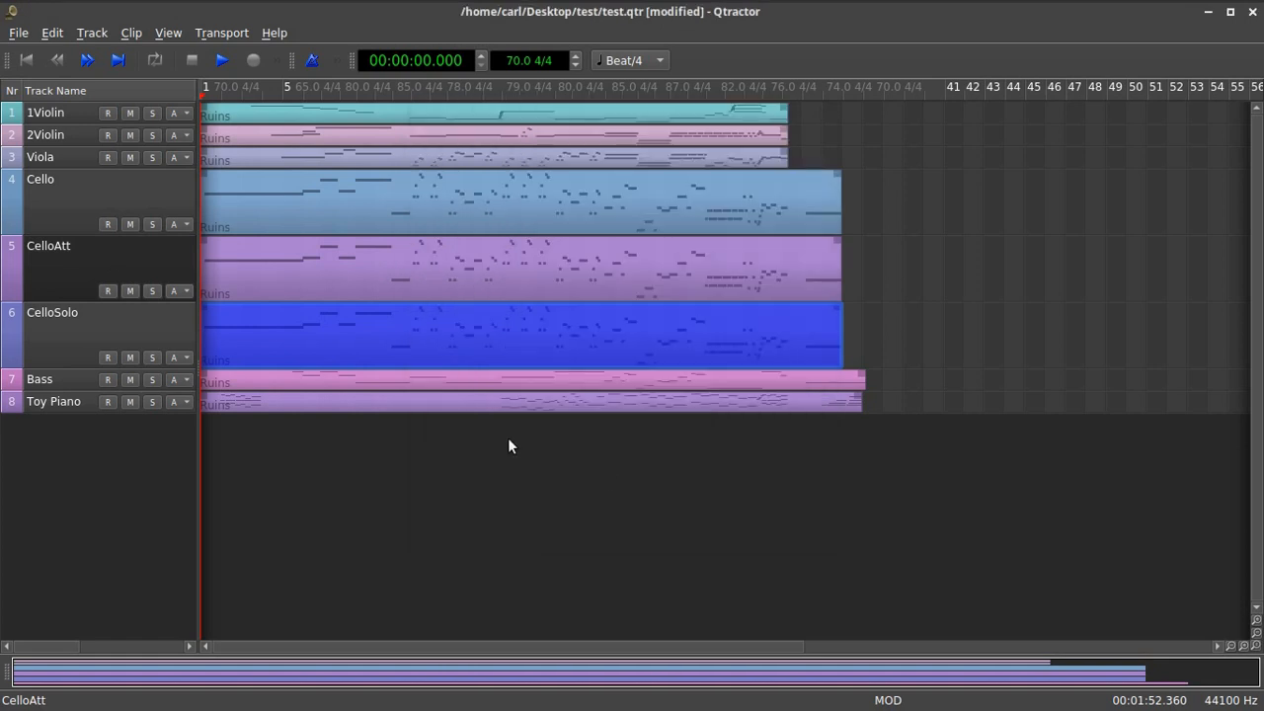
Assign the Cello bus as MIDI input and output of the CelloSolo track.
double_click(175, 325)
left_click(659, 277)
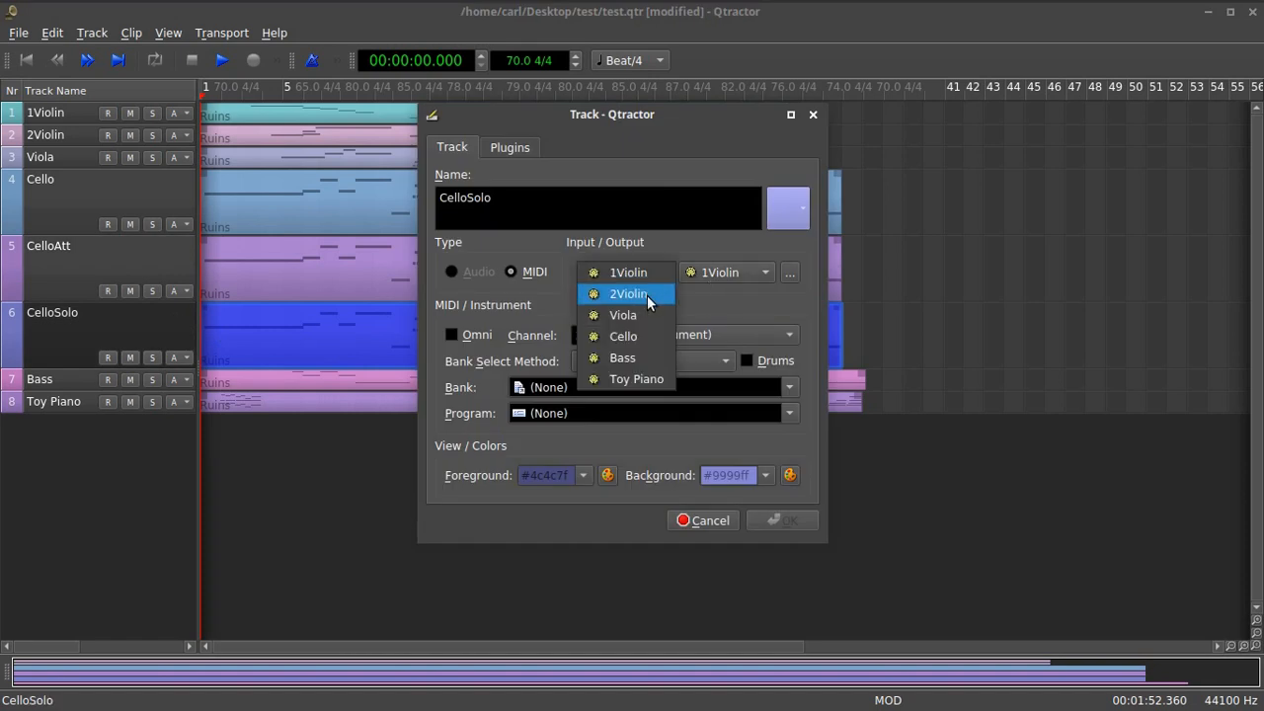
left_click(641, 339)
left_click(726, 273)
left_click(729, 337)
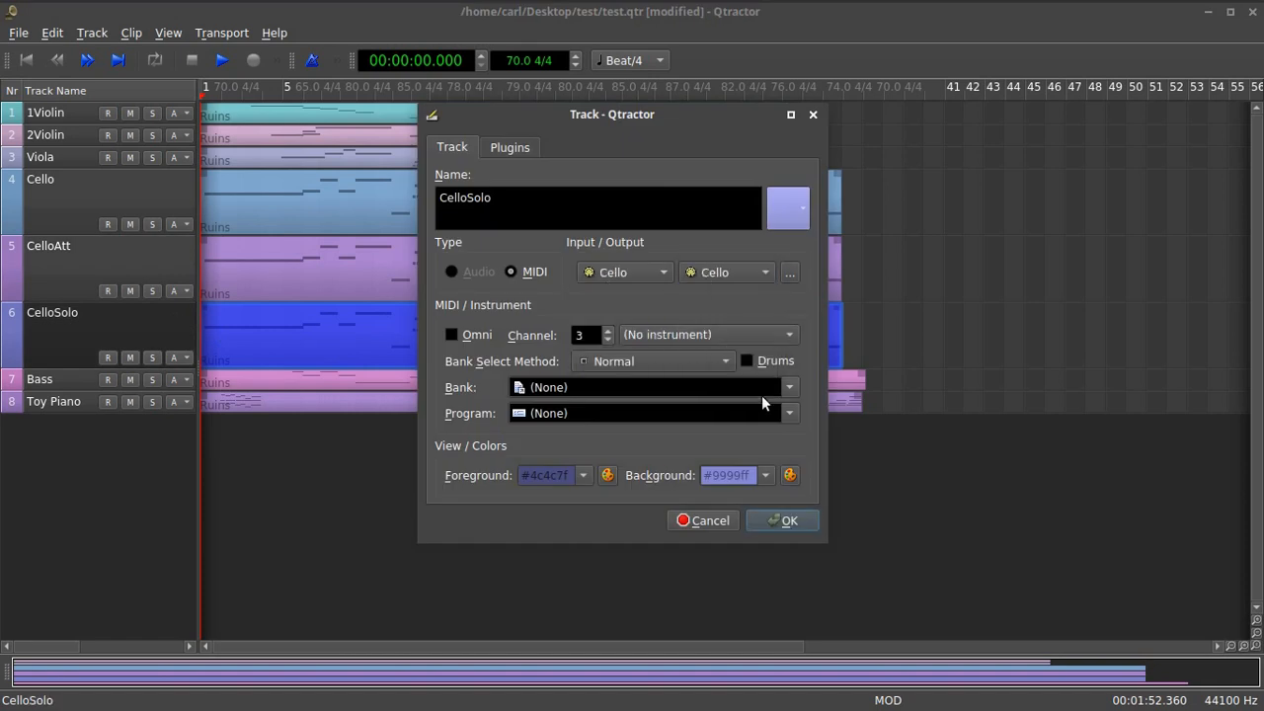
left_click(785, 521)
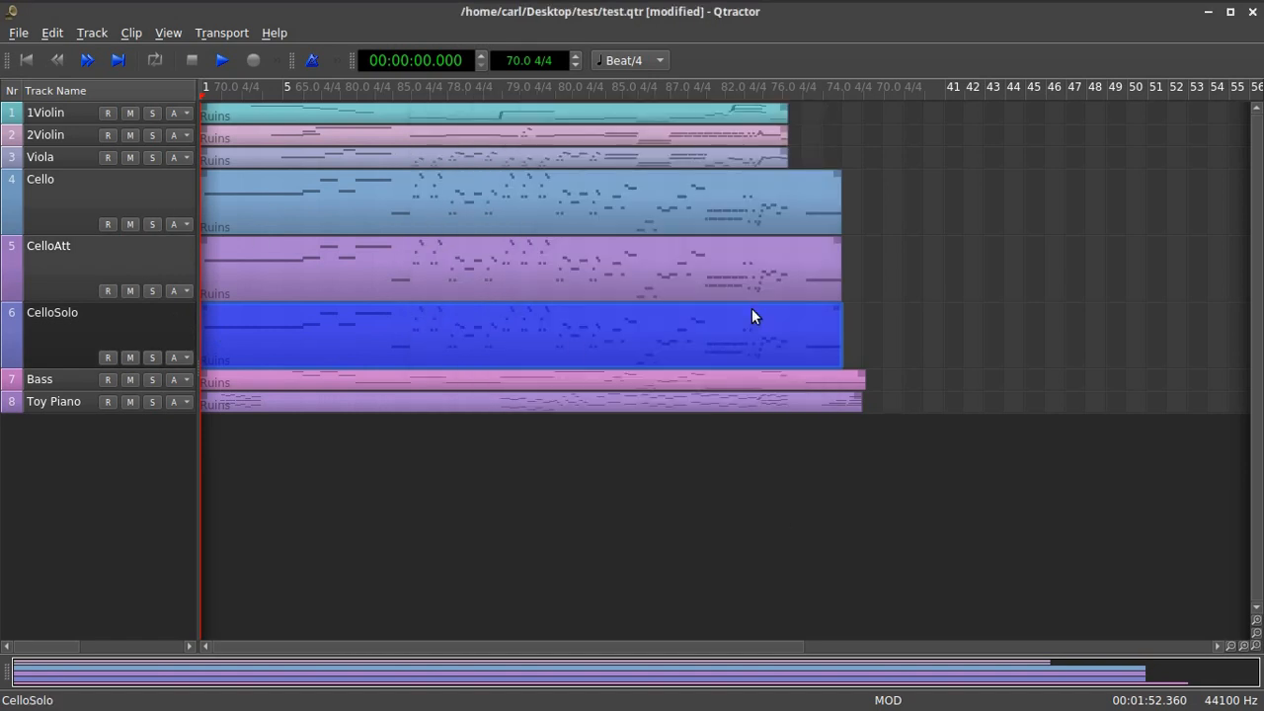
Check the MIDI connections, close the connections window and save the session.
key("F8")
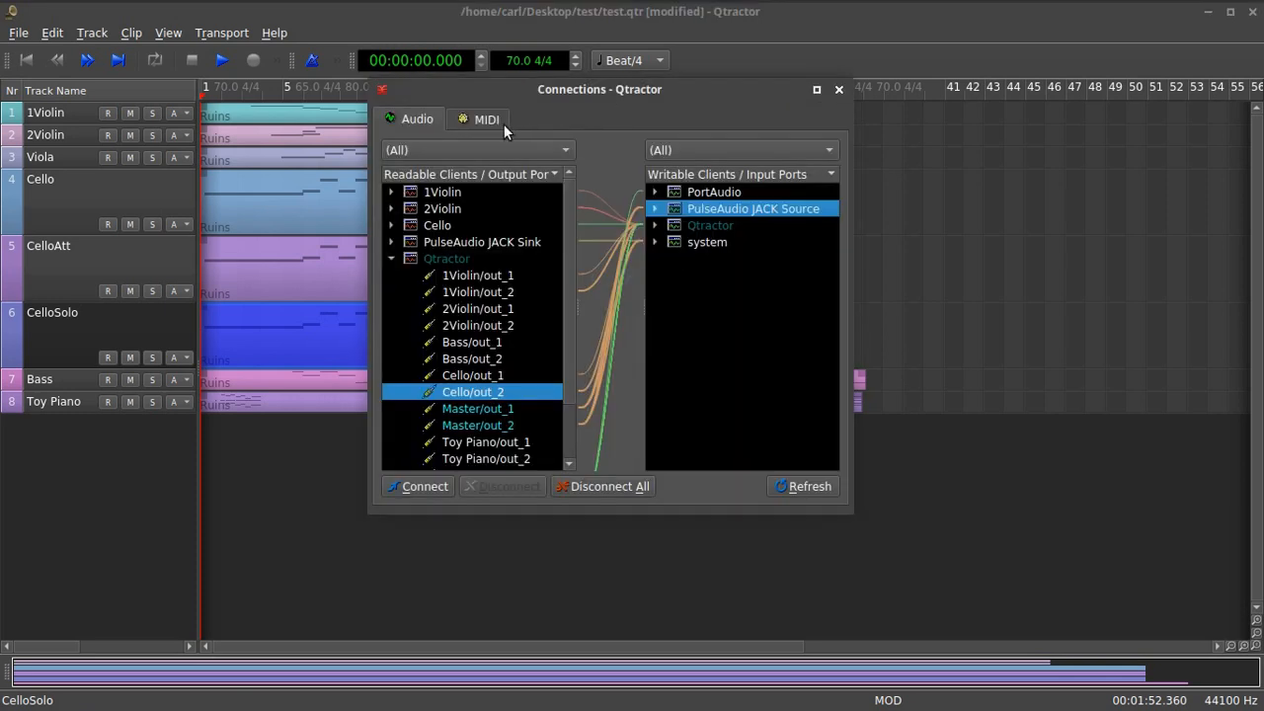
left_click(504, 123)
left_click(839, 90)
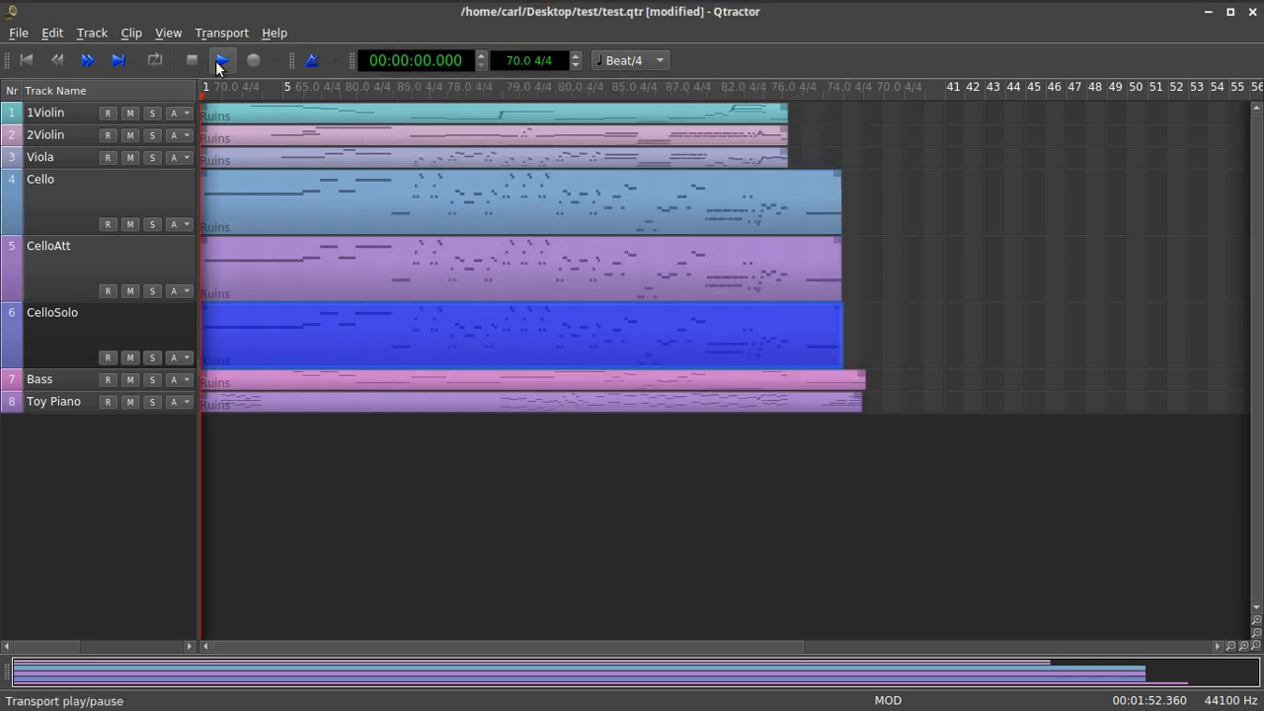
left_click(19, 39)
left_click(187, 126)
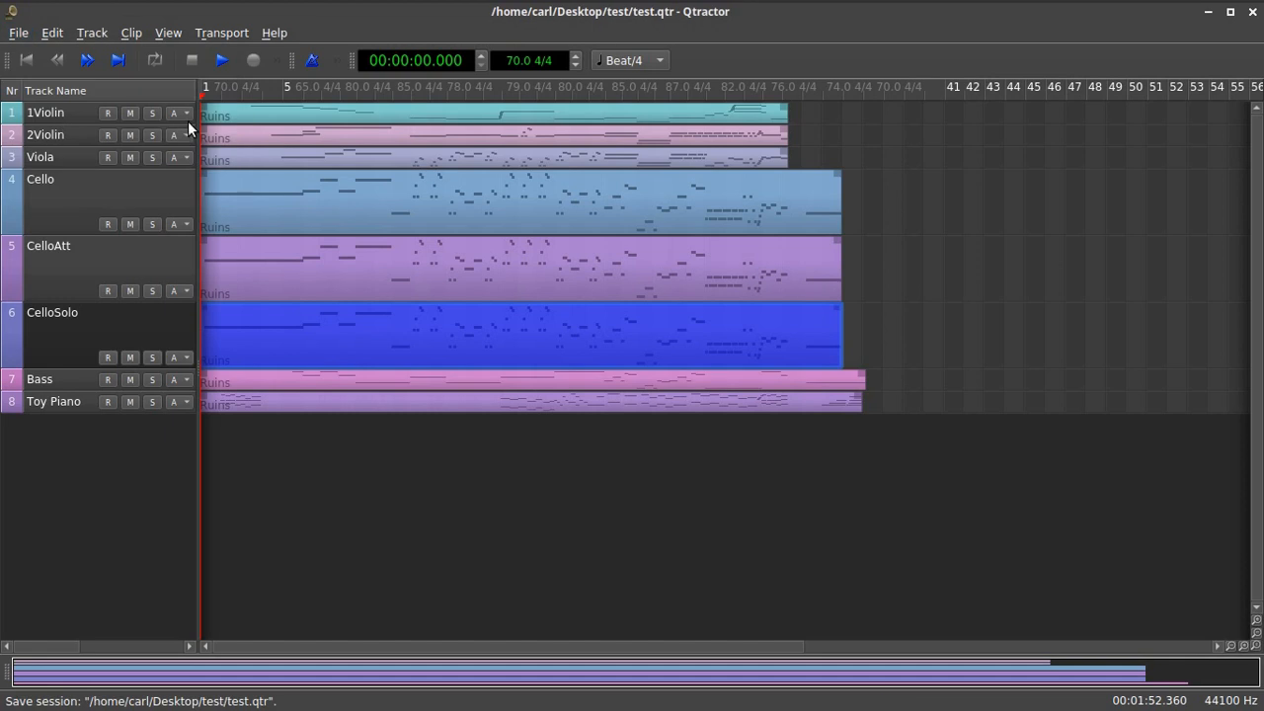
Turn on monitoring for the Master Out and Cello Out buses in the mixer, then close the mixer.
left_click(169, 196)
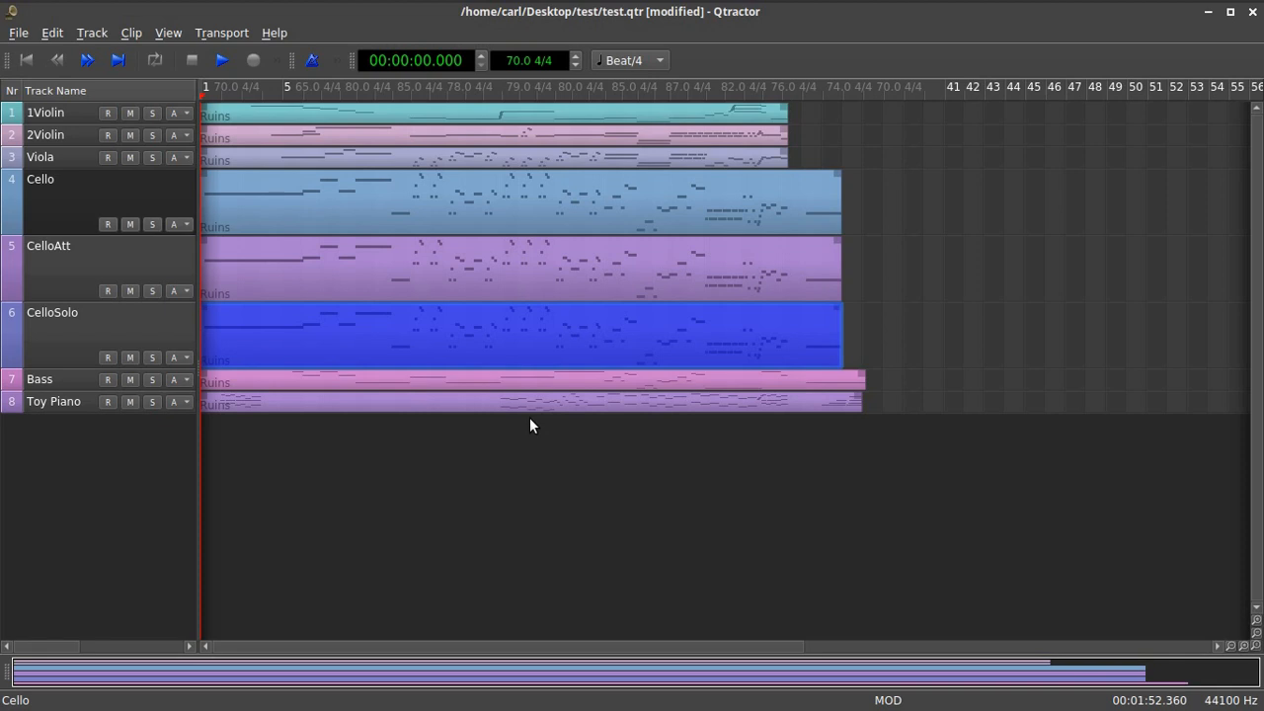
key("F9")
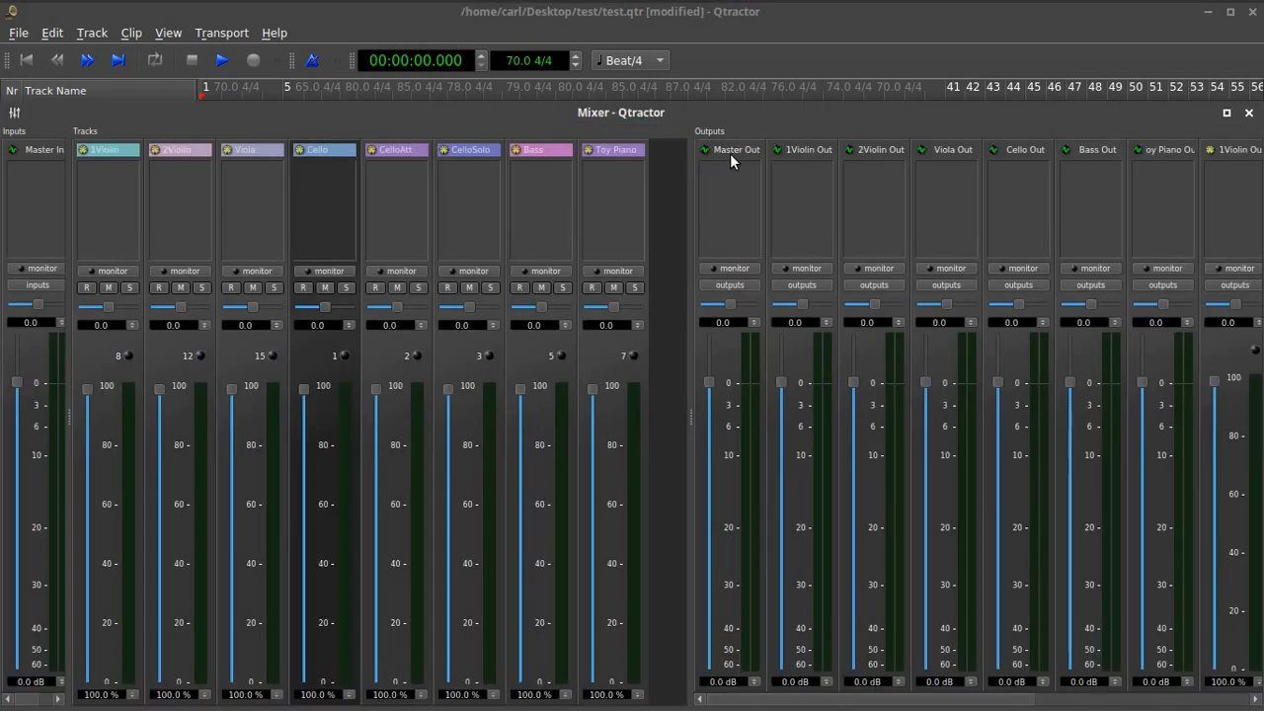
left_click(711, 267)
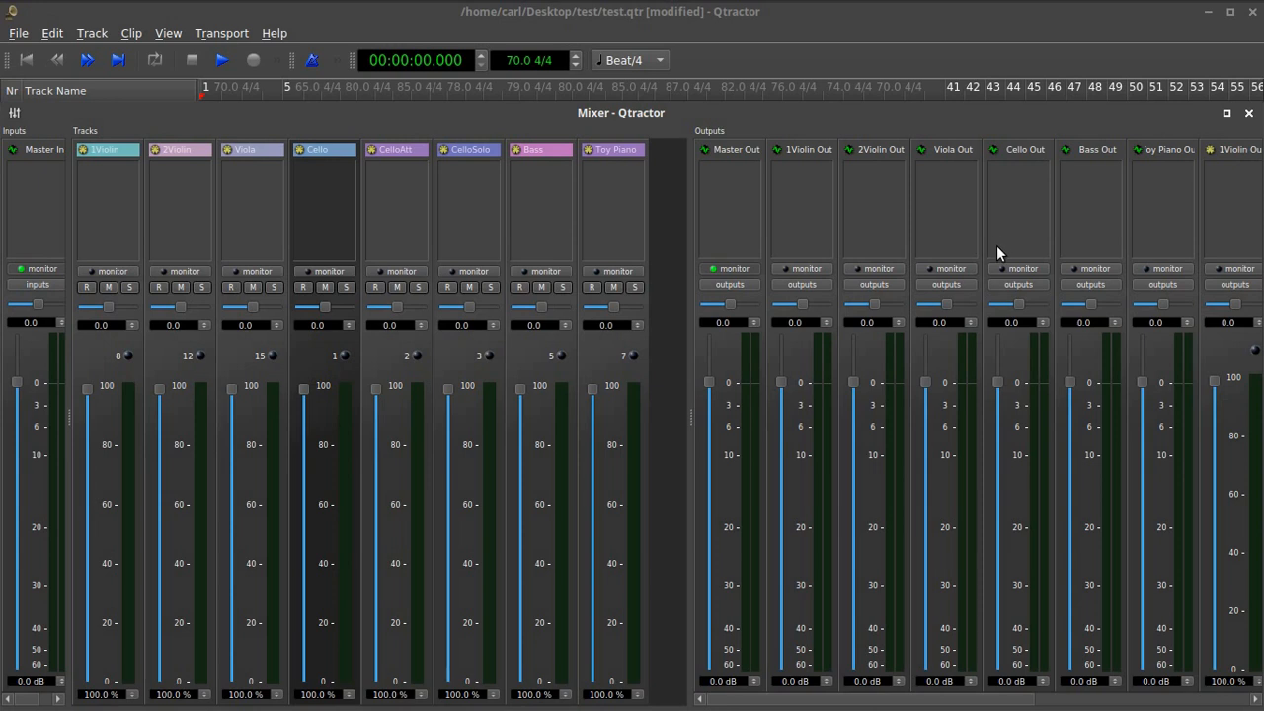
left_click(1007, 270)
left_click(1248, 114)
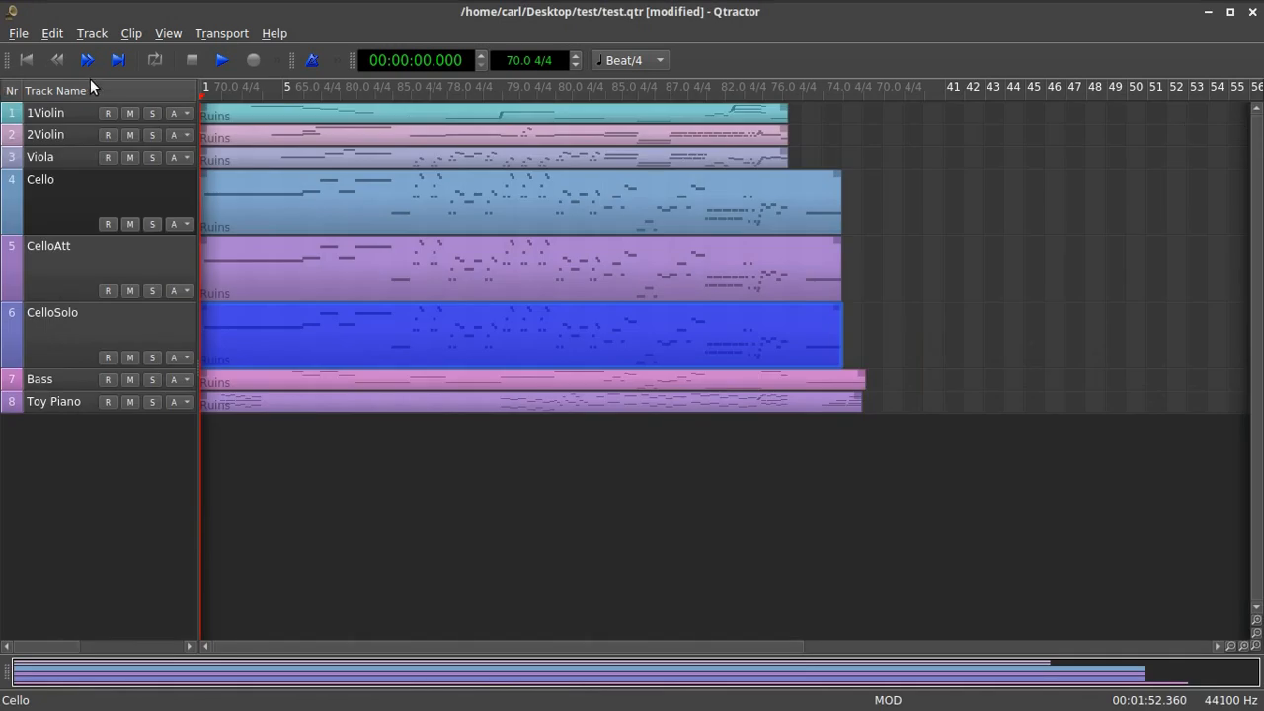
Play the opening seconds of the session, stop playback and return the playhead to the start.
left_click(223, 60)
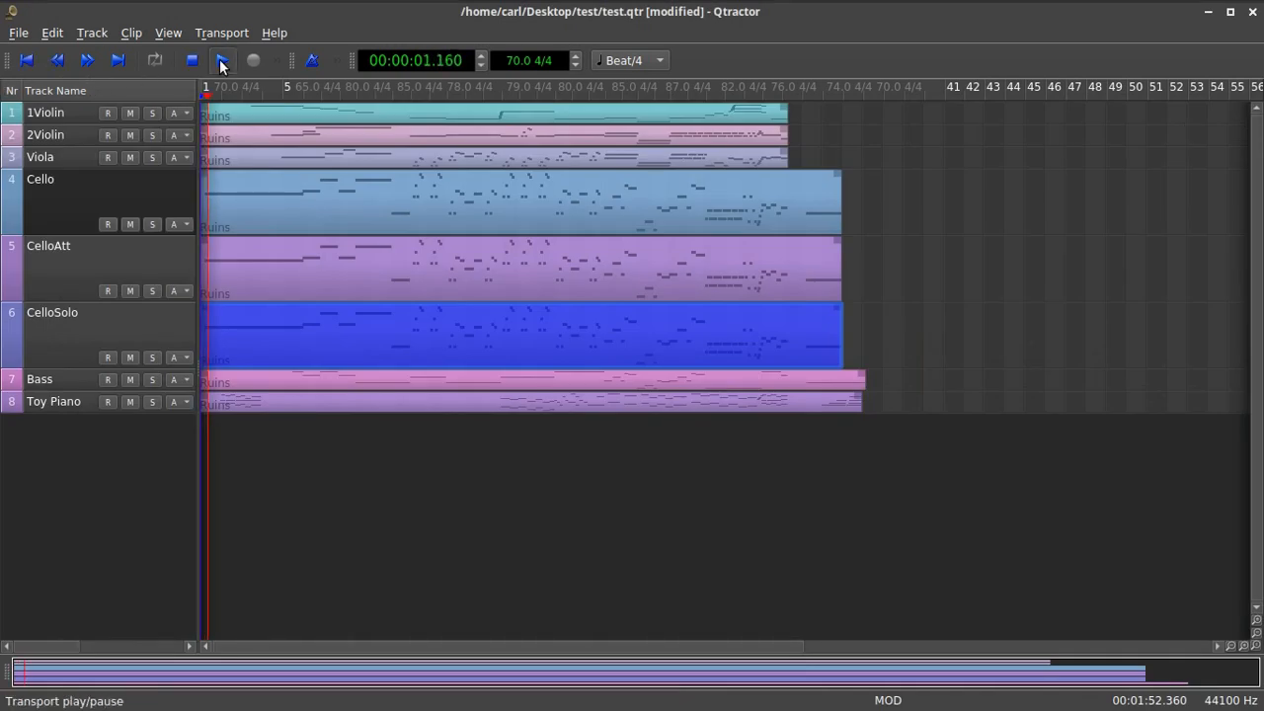
left_click(222, 60)
key("space")
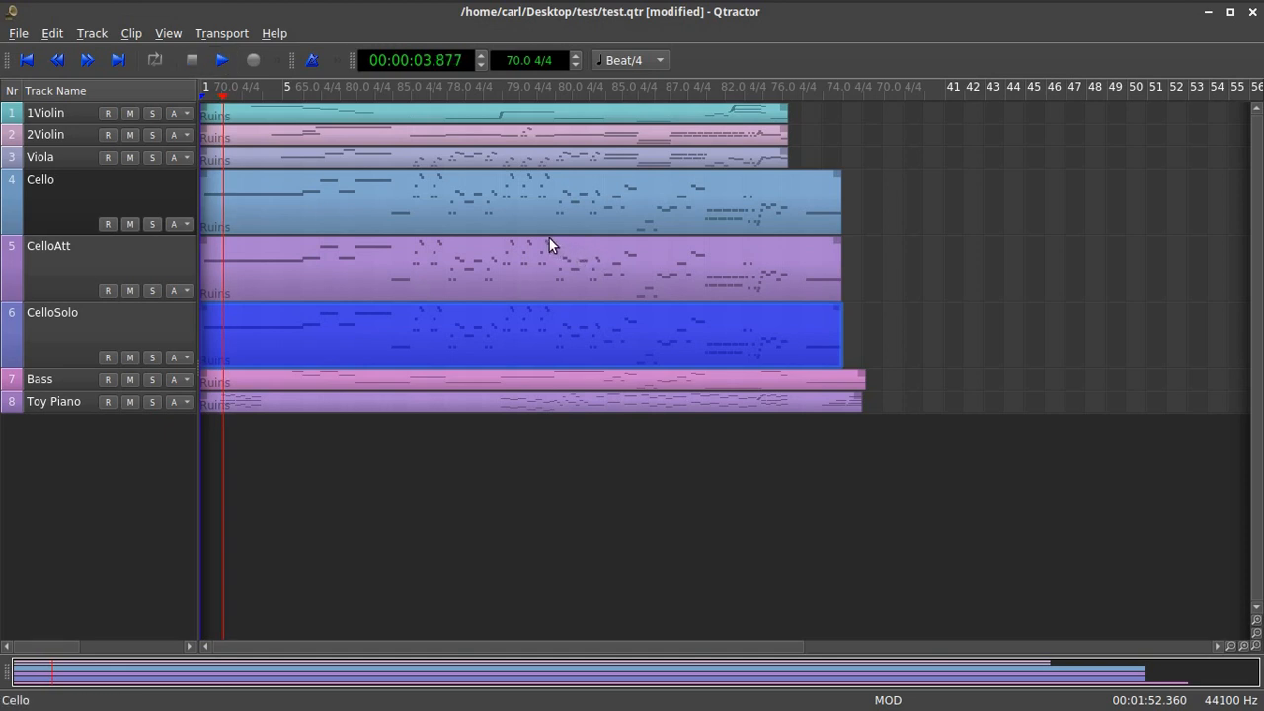
left_click(26, 60)
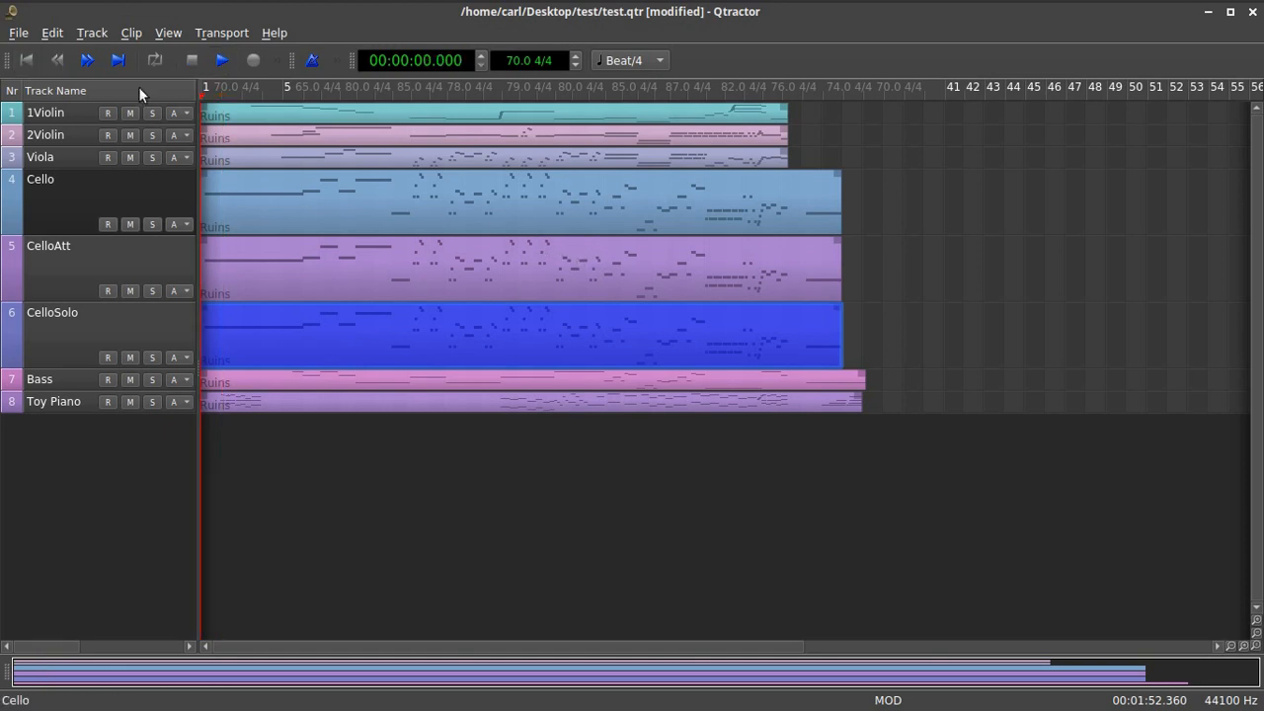
Save the session, and view the list of recently opened sessions without opening one.
left_click(19, 35)
left_click(66, 111)
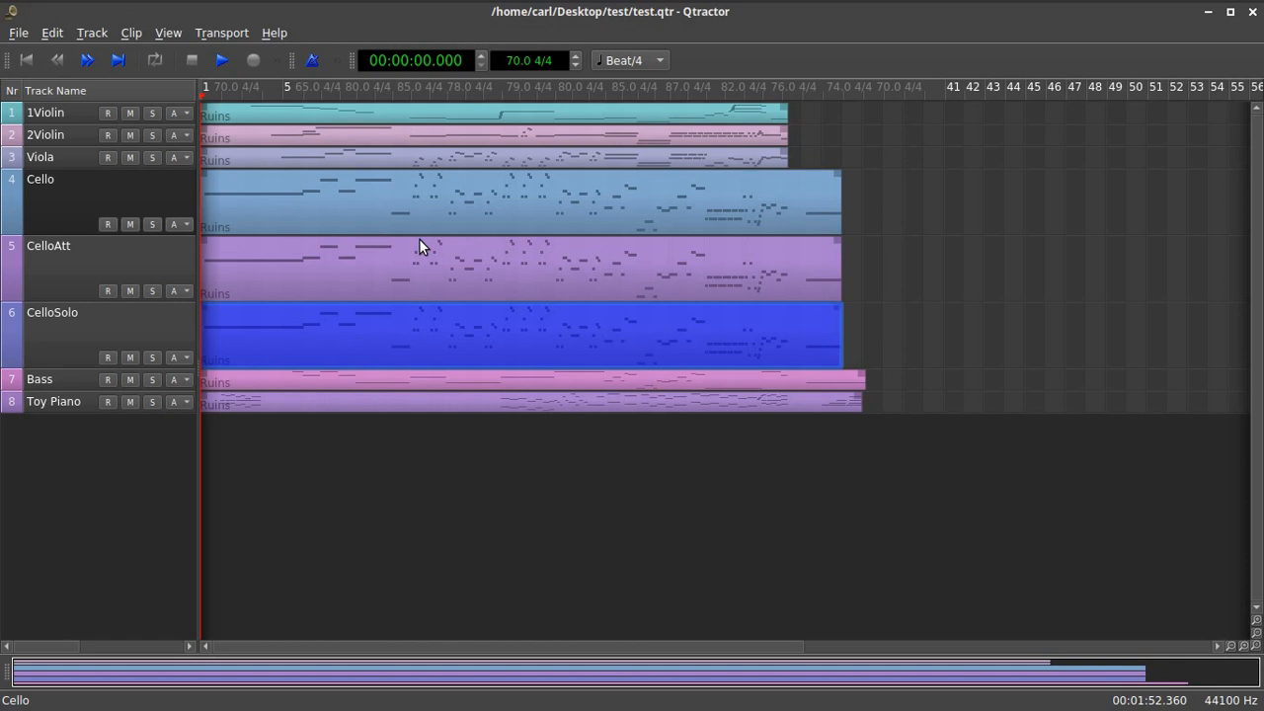
left_click(18, 34)
mouse_move(32, 93)
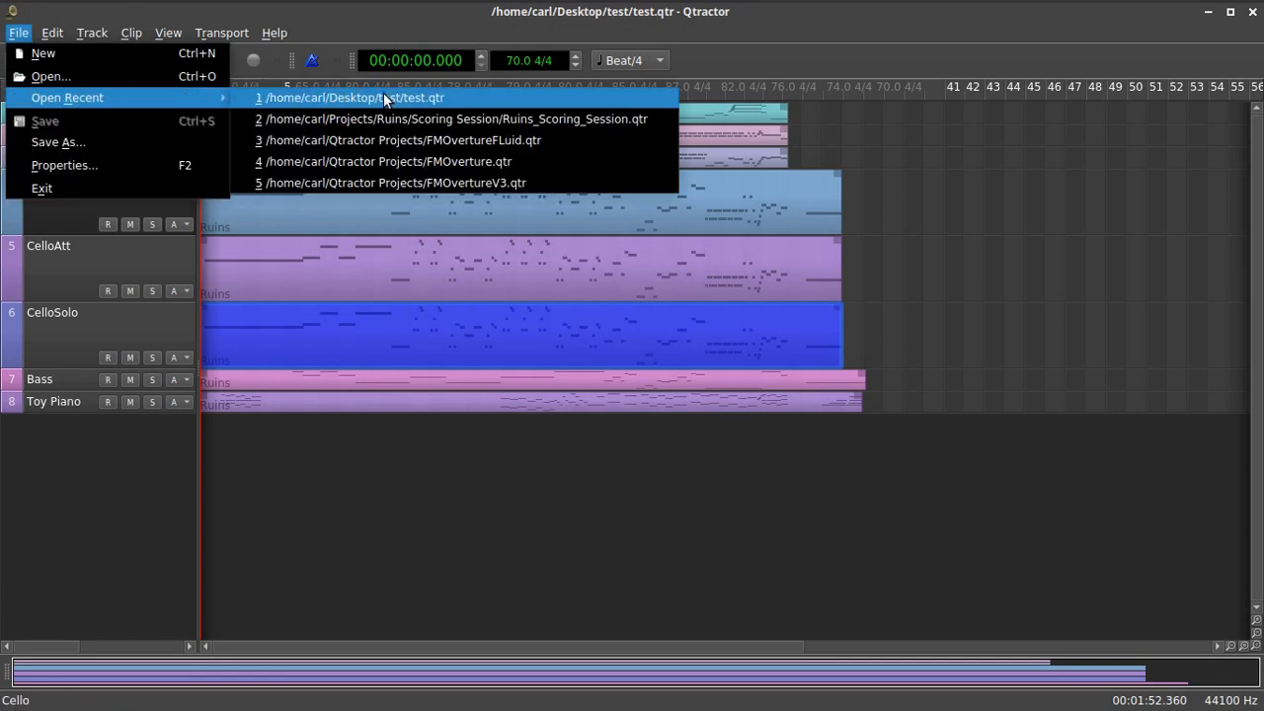
left_click(879, 41)
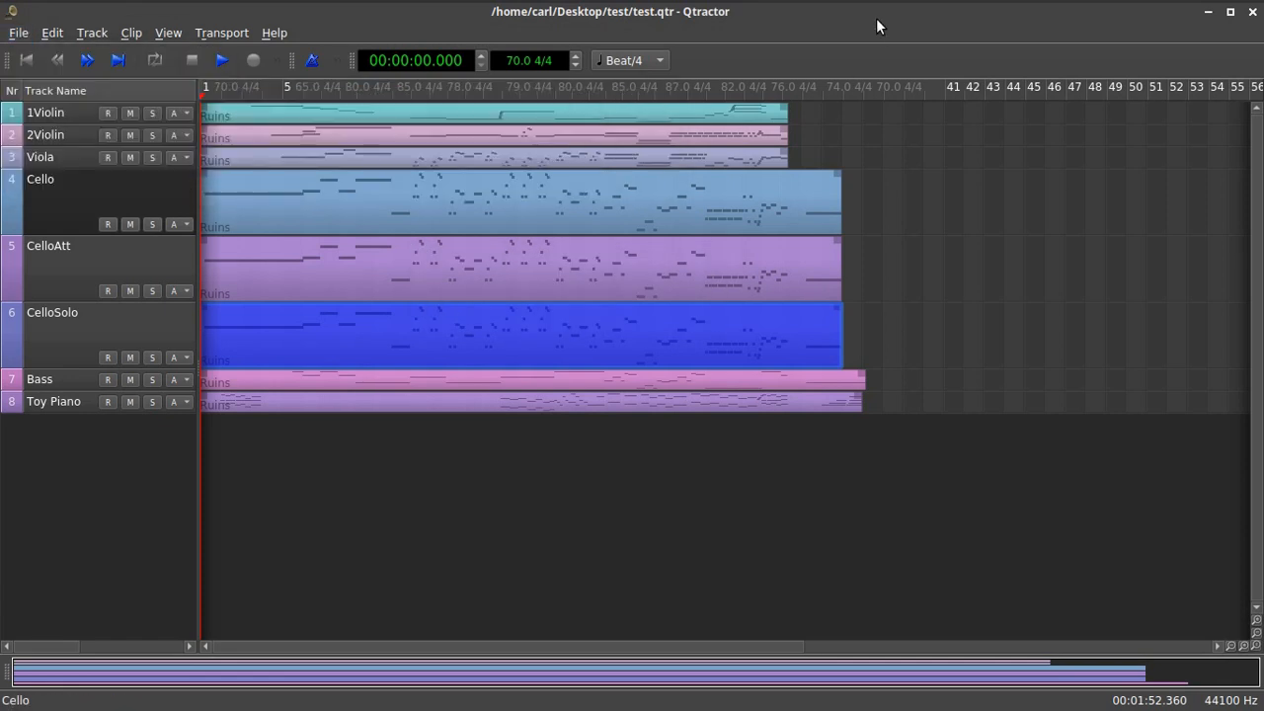
In the mixer, lower the CelloSolo and CelloAtt track volumes to about 61.4 % and Cello to about 59.8 %.
mouse_move(816, 1)
mouse_move(304, 259)
key("F9")
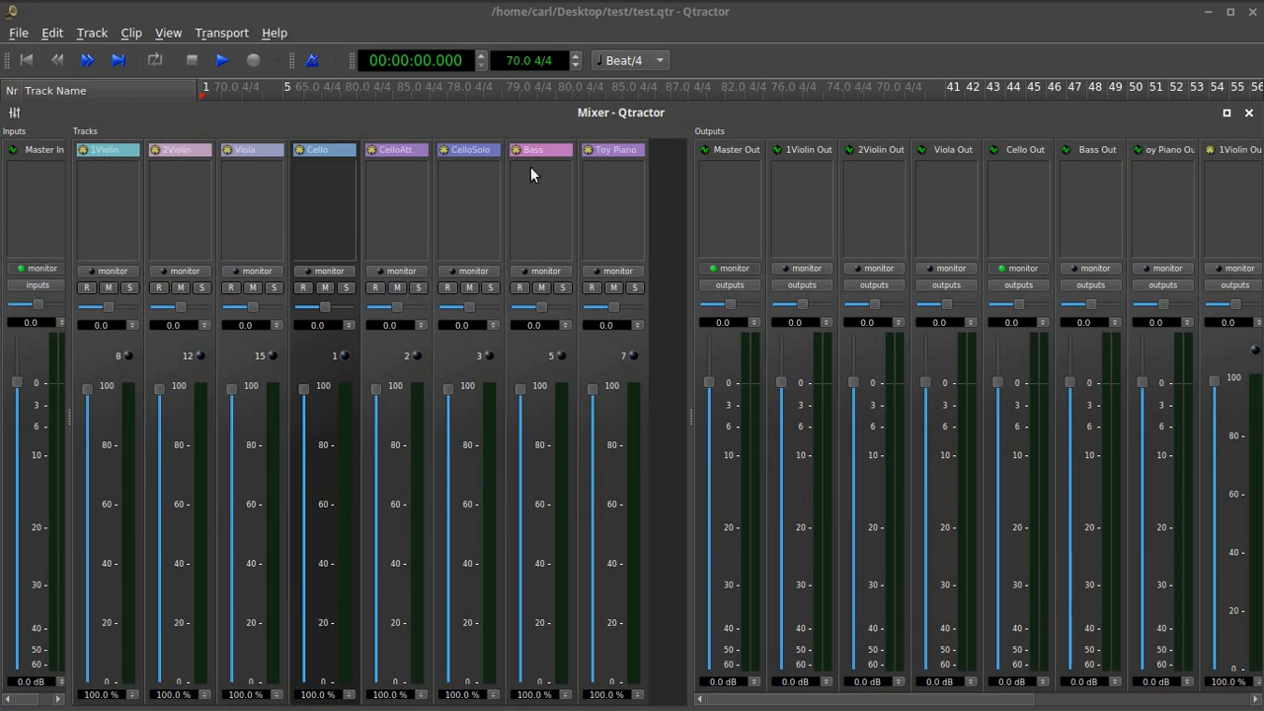
left_click_drag(529, 111, 527, 69)
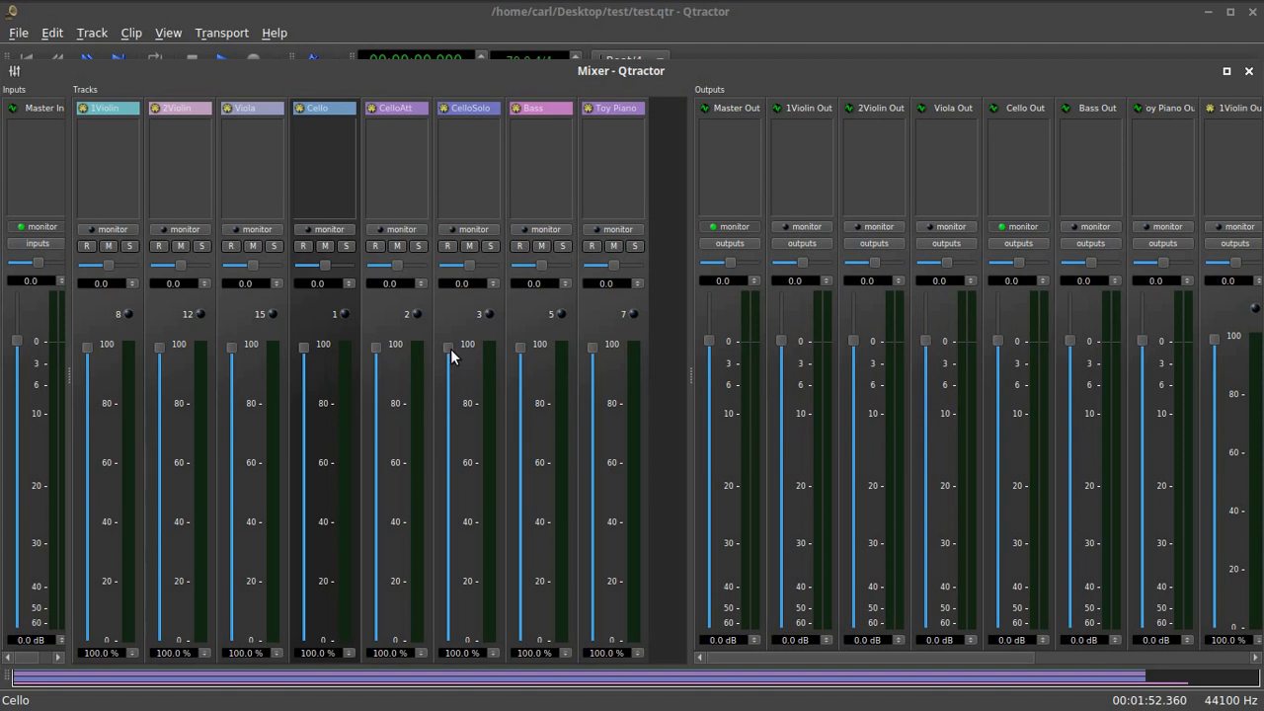
left_click_drag(454, 356, 450, 466)
left_click_drag(373, 347, 382, 452)
left_click_drag(308, 348, 318, 467)
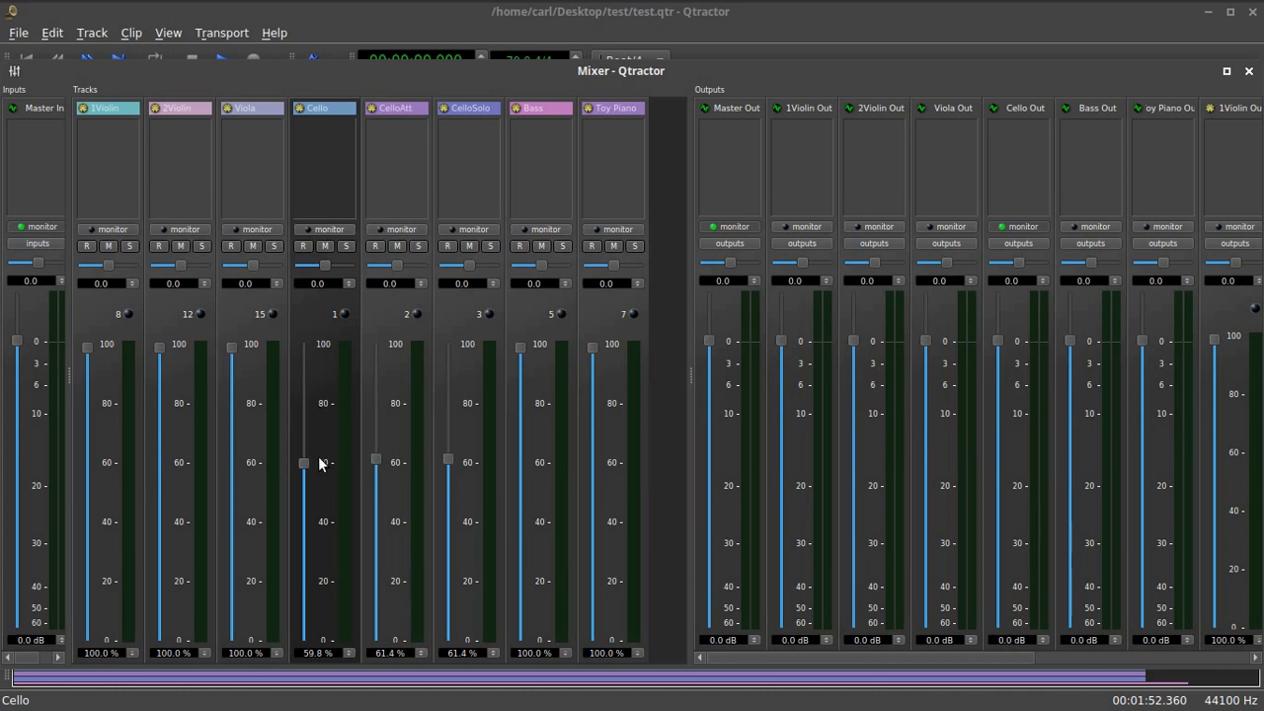
Lower the Cello Out bus to about -12.0 dB and the Master Out bus to about -13.1 dB.
left_click_drag(999, 343, 1004, 432)
left_click_drag(710, 342, 730, 436)
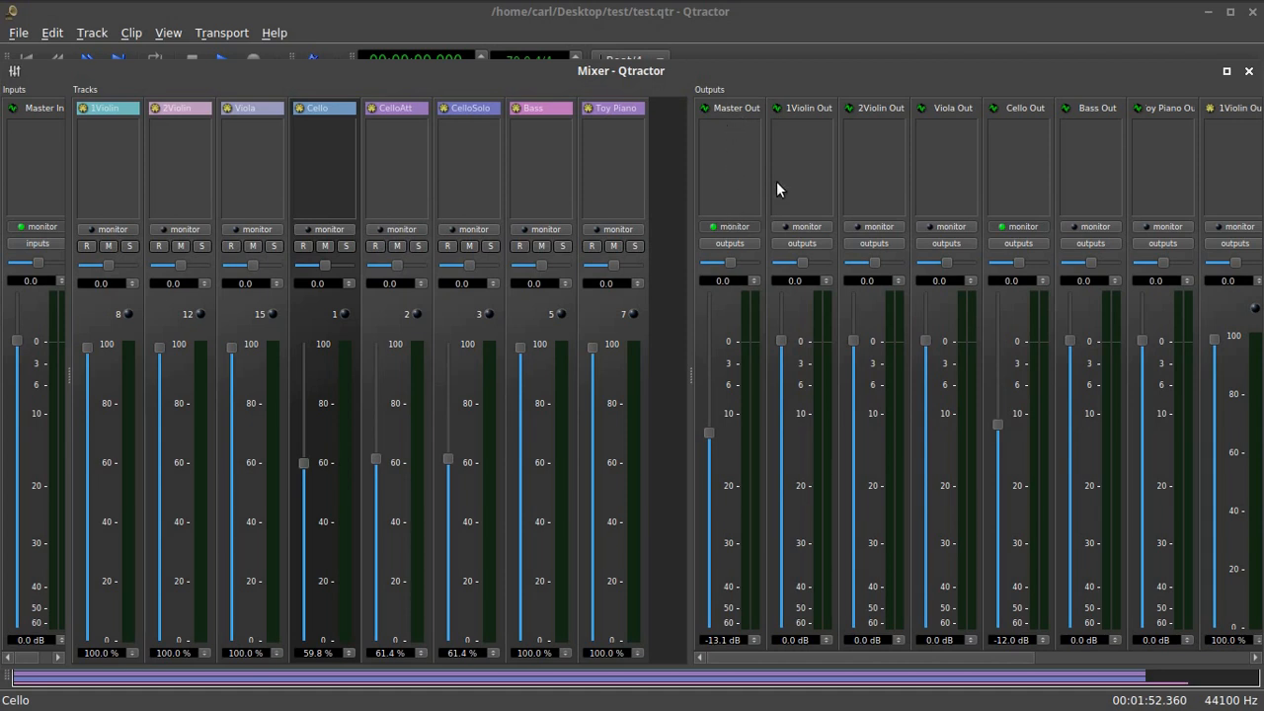
Add the LADSPA reverb plugin C* PlateX2 to the Cello Out bus and raise its blend to about 0.376.
right_click(1019, 153)
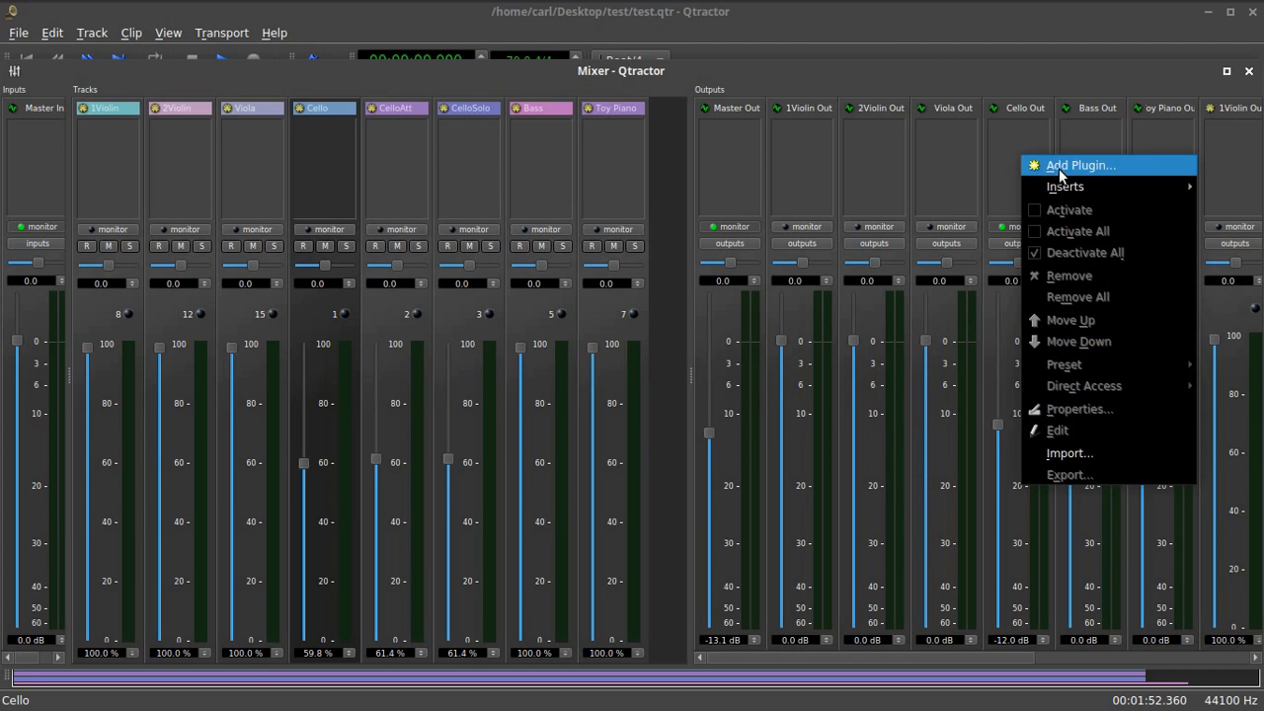
left_click(1018, 165)
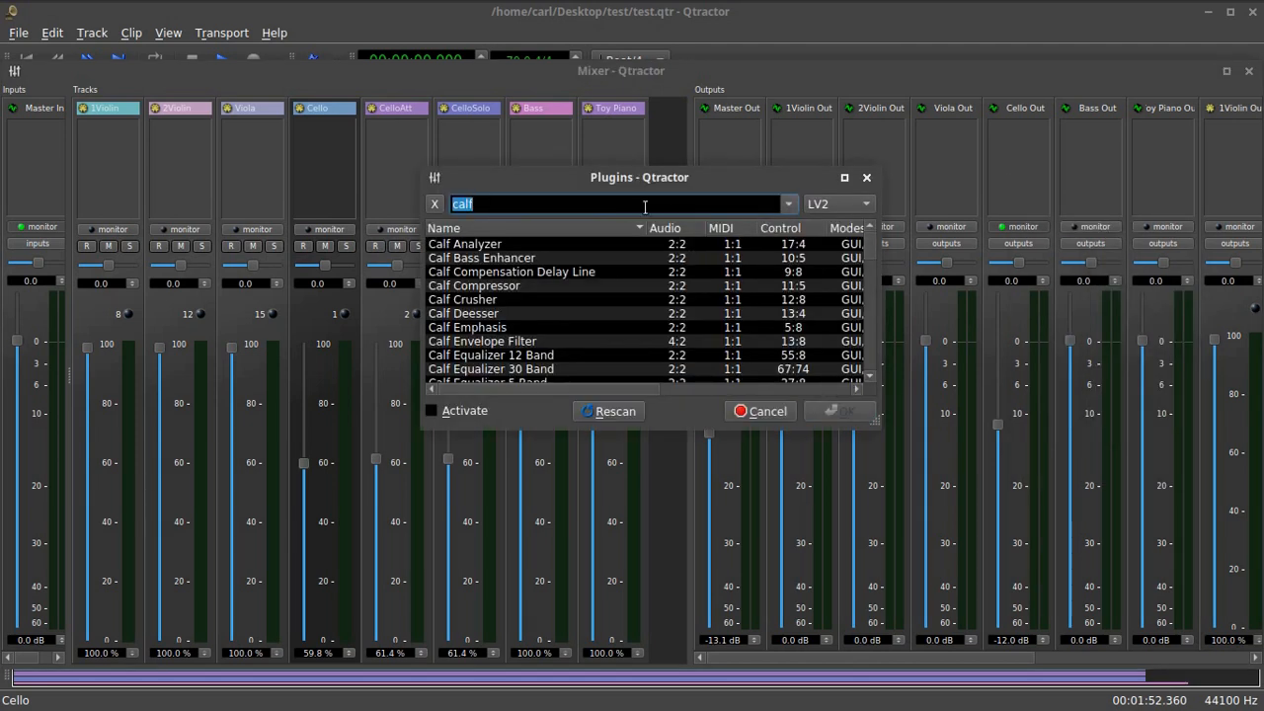
left_click(865, 204)
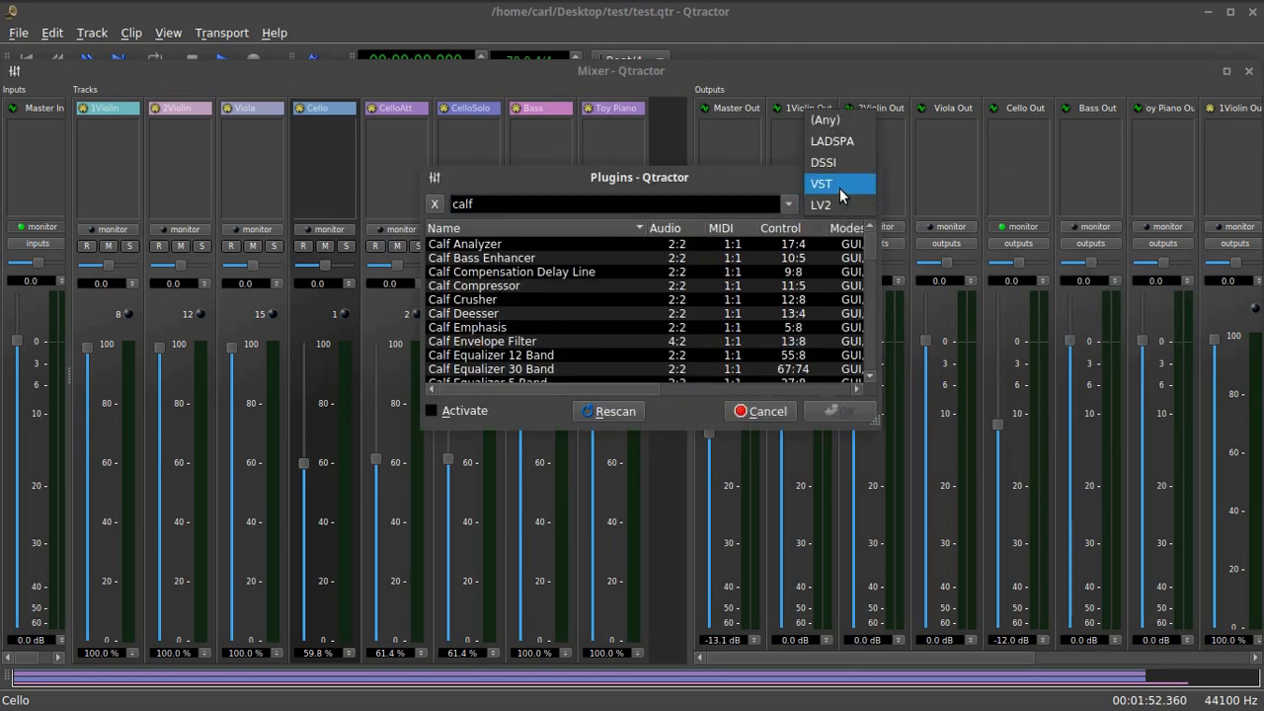
left_click(834, 141)
left_click_drag(604, 208, 419, 207)
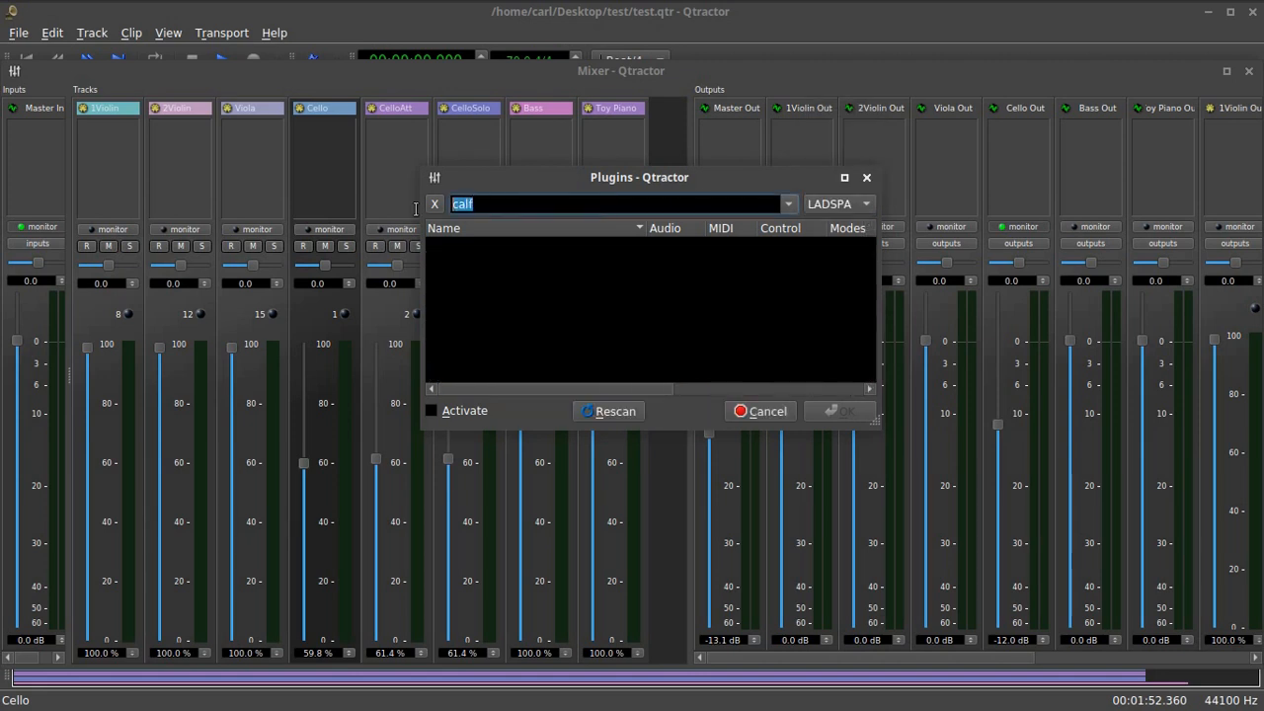
key("BackSpace")
type("re")
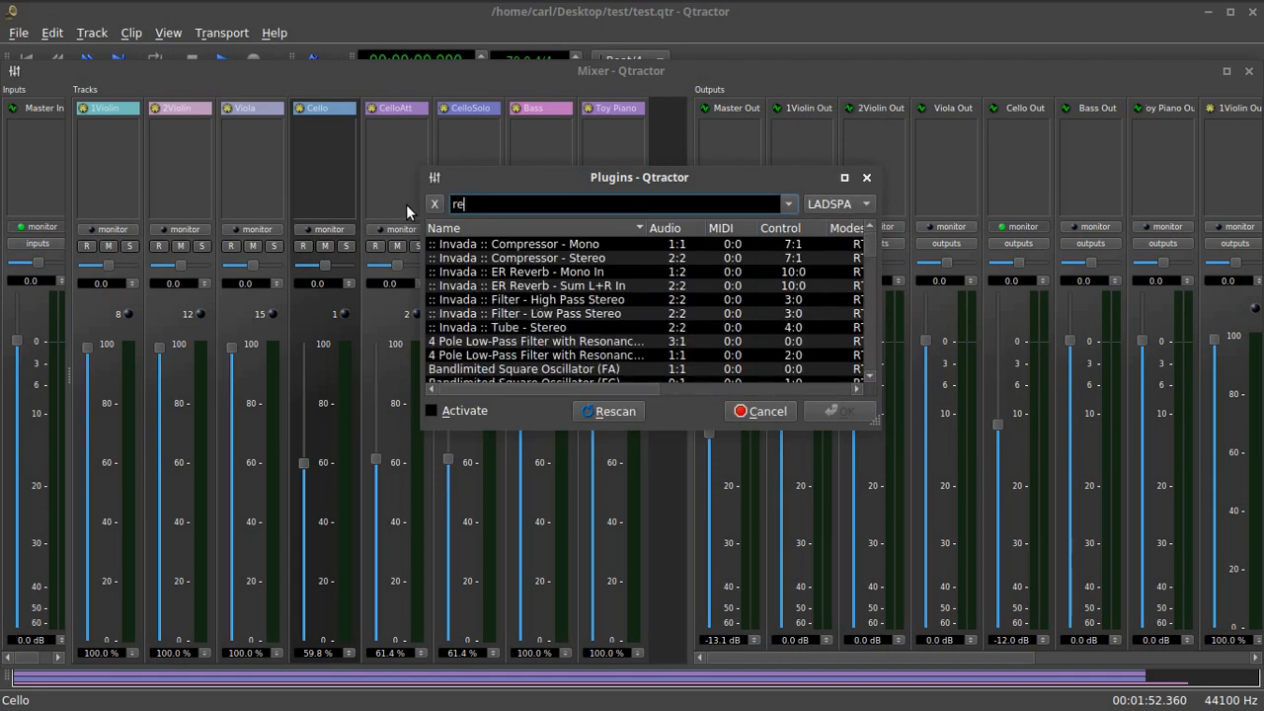
type("verb")
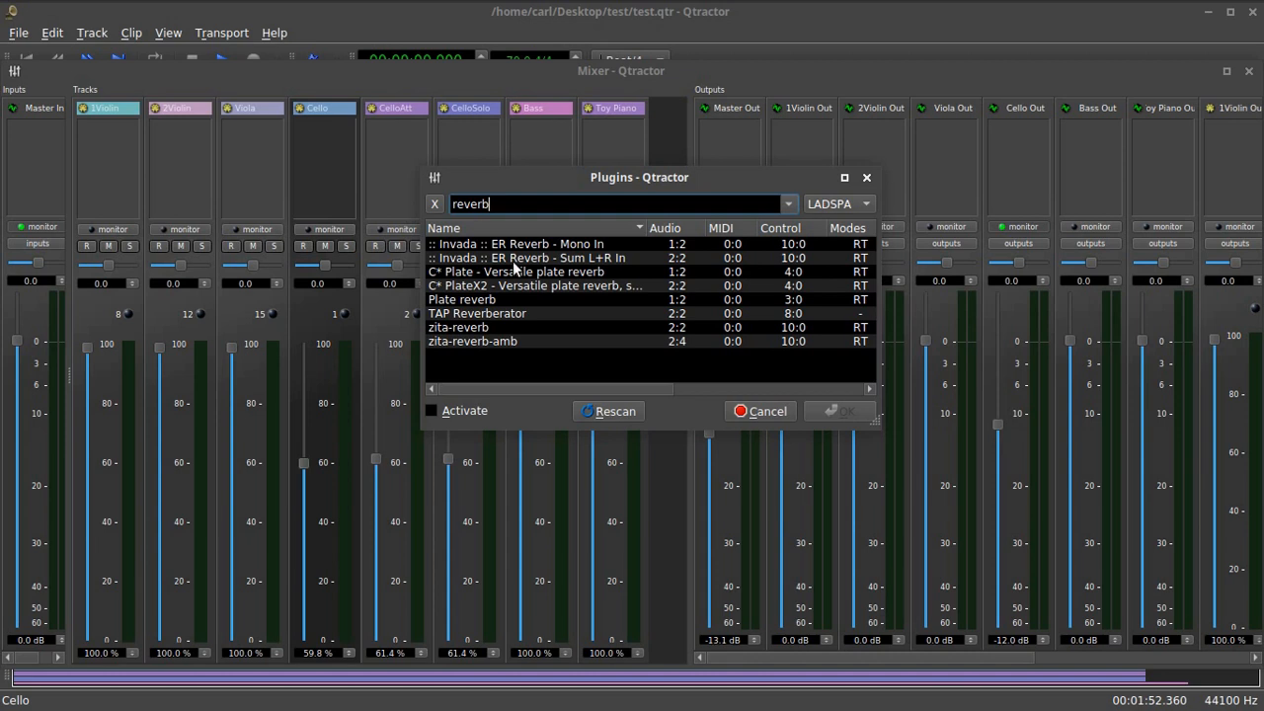
double_click(553, 286)
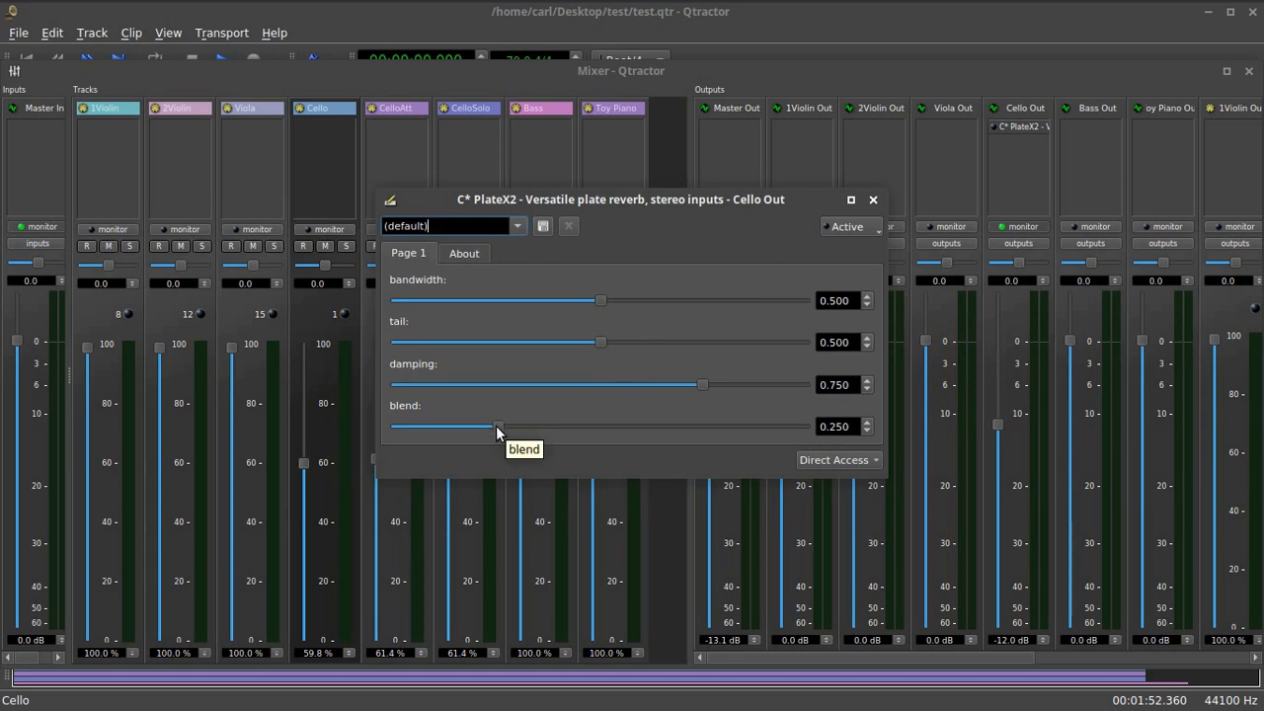
left_click_drag(497, 432, 589, 428)
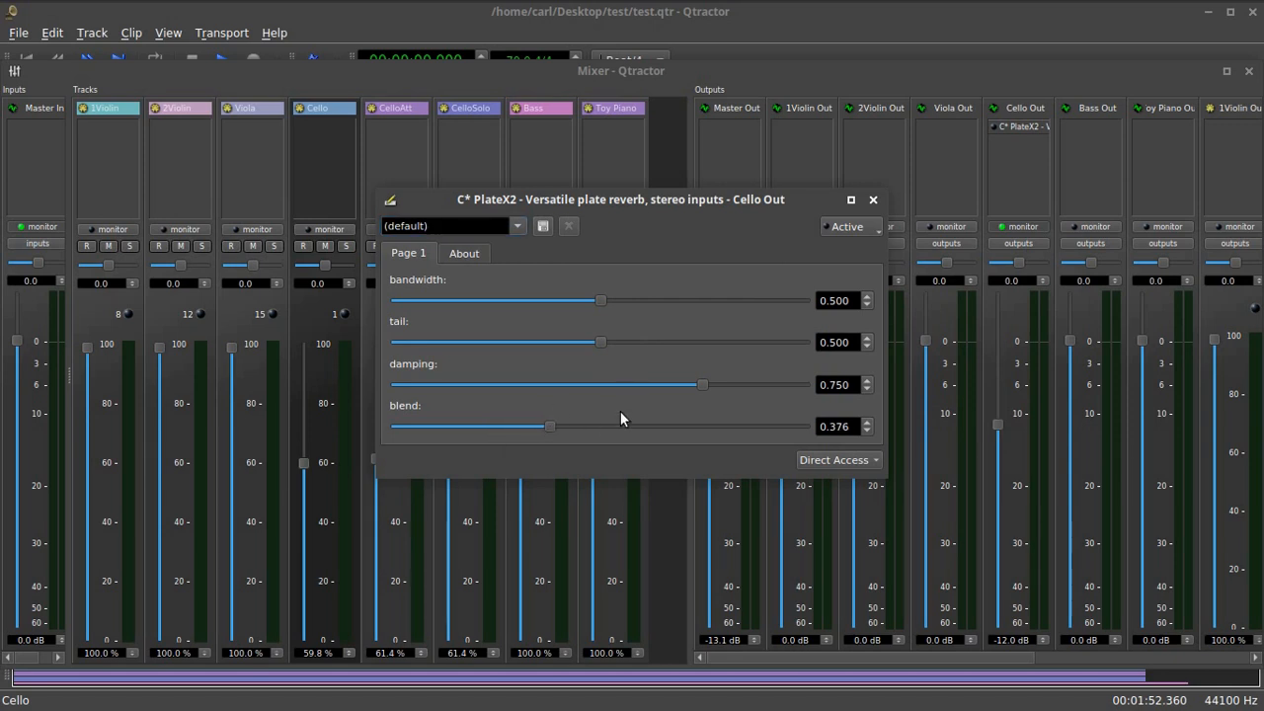
Raise the PlateX2 reverb's damping to about 0.907 and lower its blend to about 0.322, and close its settings.
left_click_drag(705, 384, 778, 383)
left_click_drag(531, 428, 531, 428)
left_click_drag(776, 385, 763, 388)
left_click_drag(758, 383, 761, 383)
left_click_drag(531, 426, 528, 426)
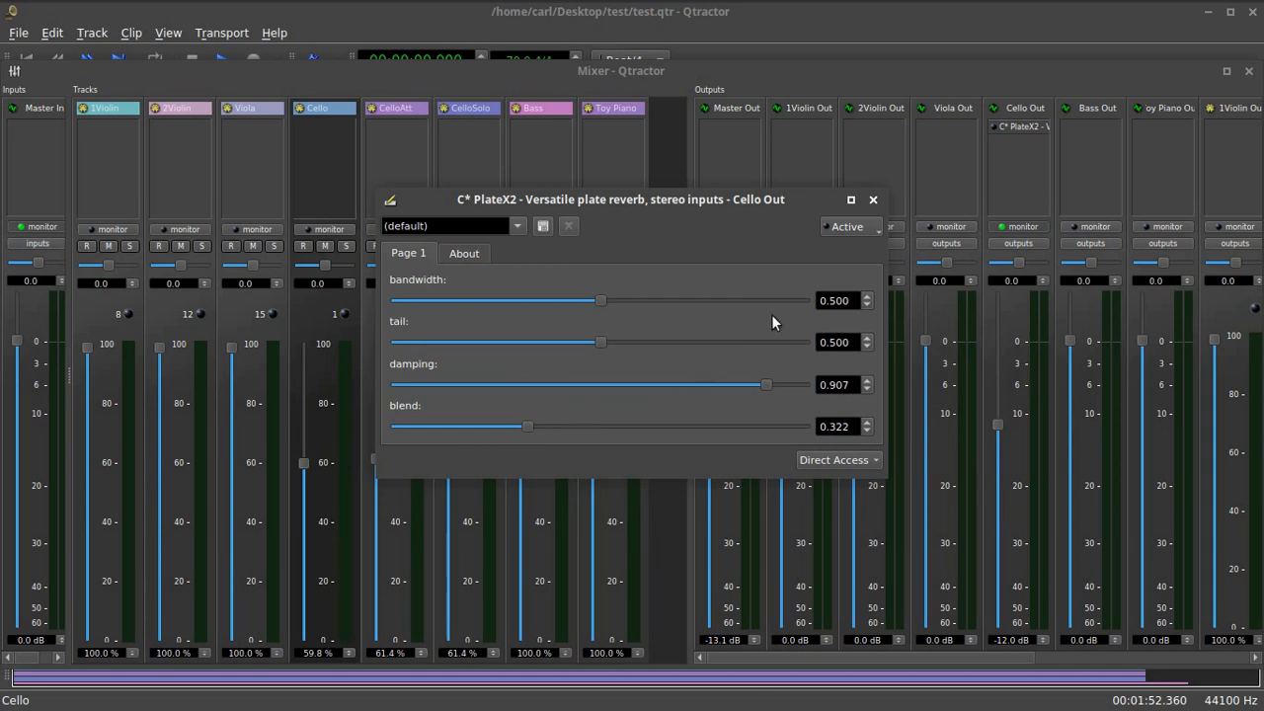
left_click(873, 199)
Add the LV2 reverb plugin Calf Reverb to the Cello Out bus, after C* PlateX2.
right_click(1018, 169)
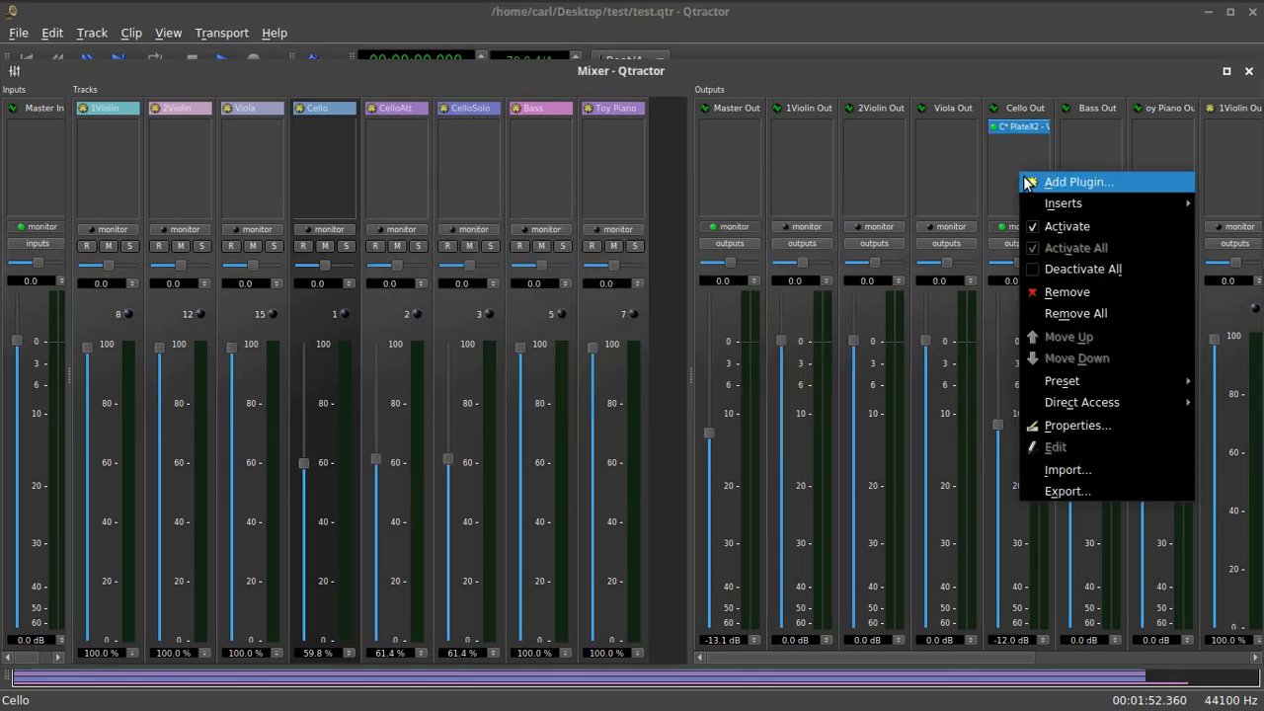
left_click(1030, 182)
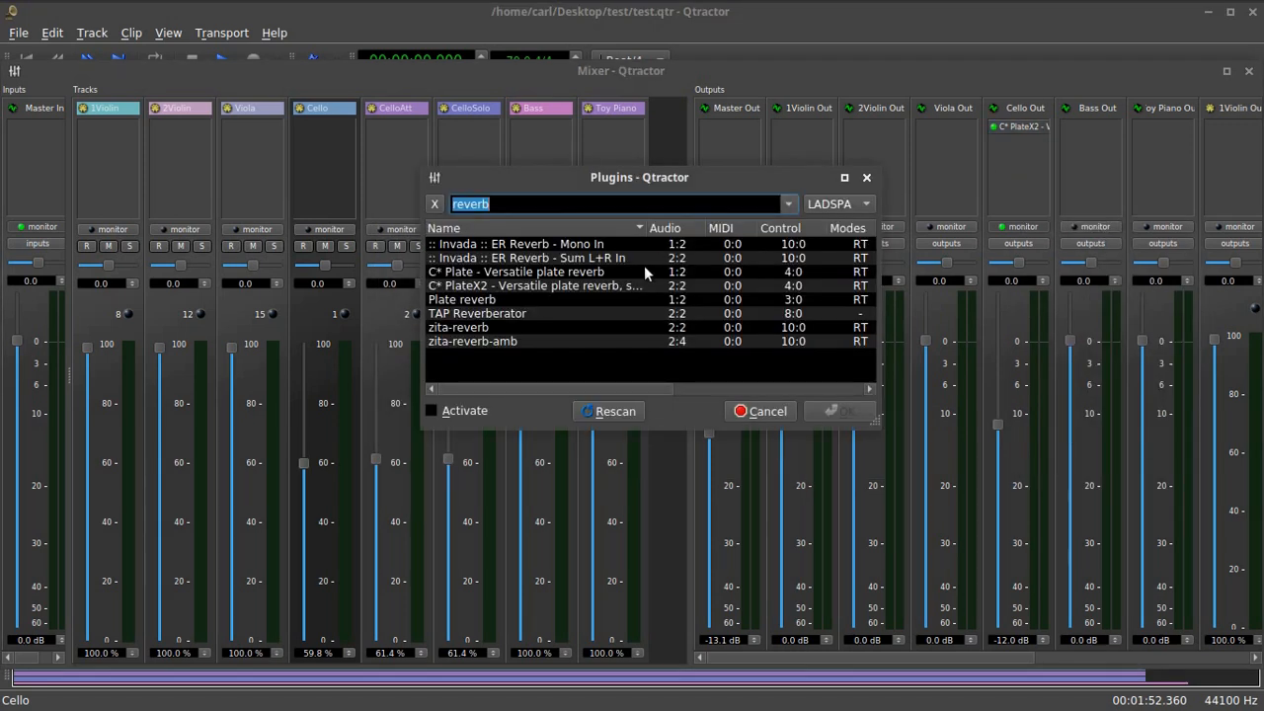
left_click(841, 206)
left_click(836, 268)
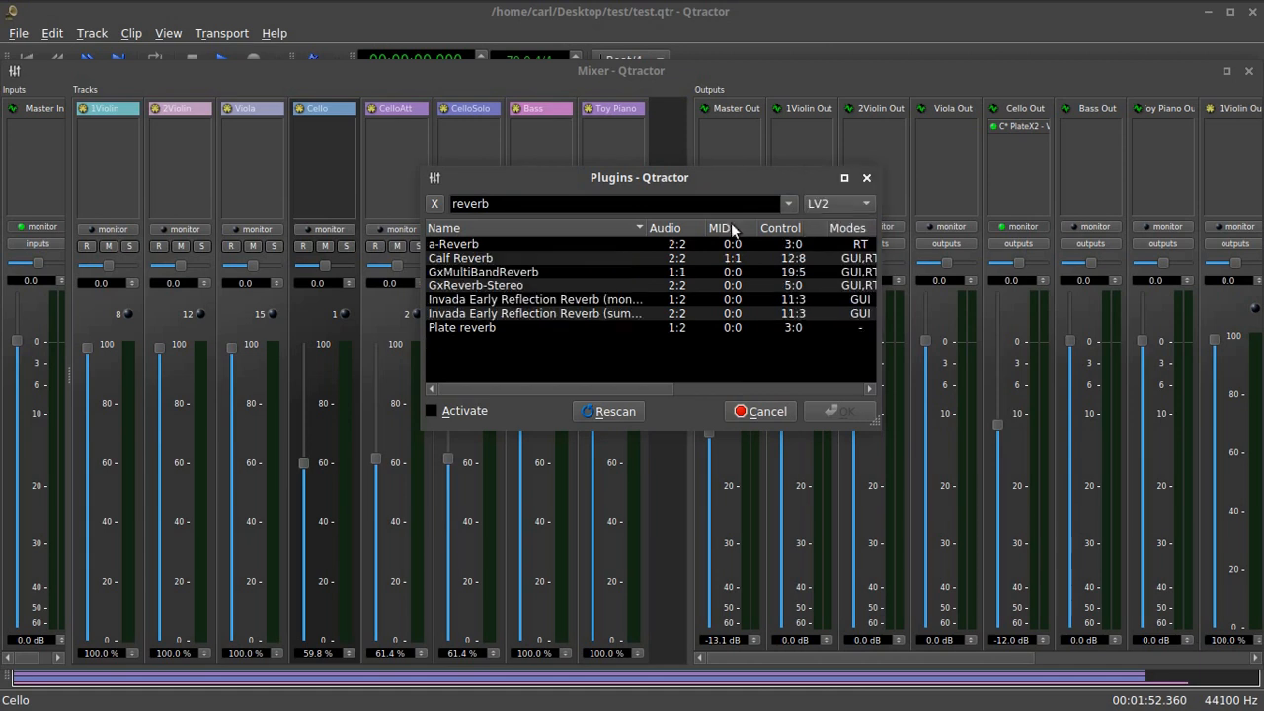
left_click(497, 259)
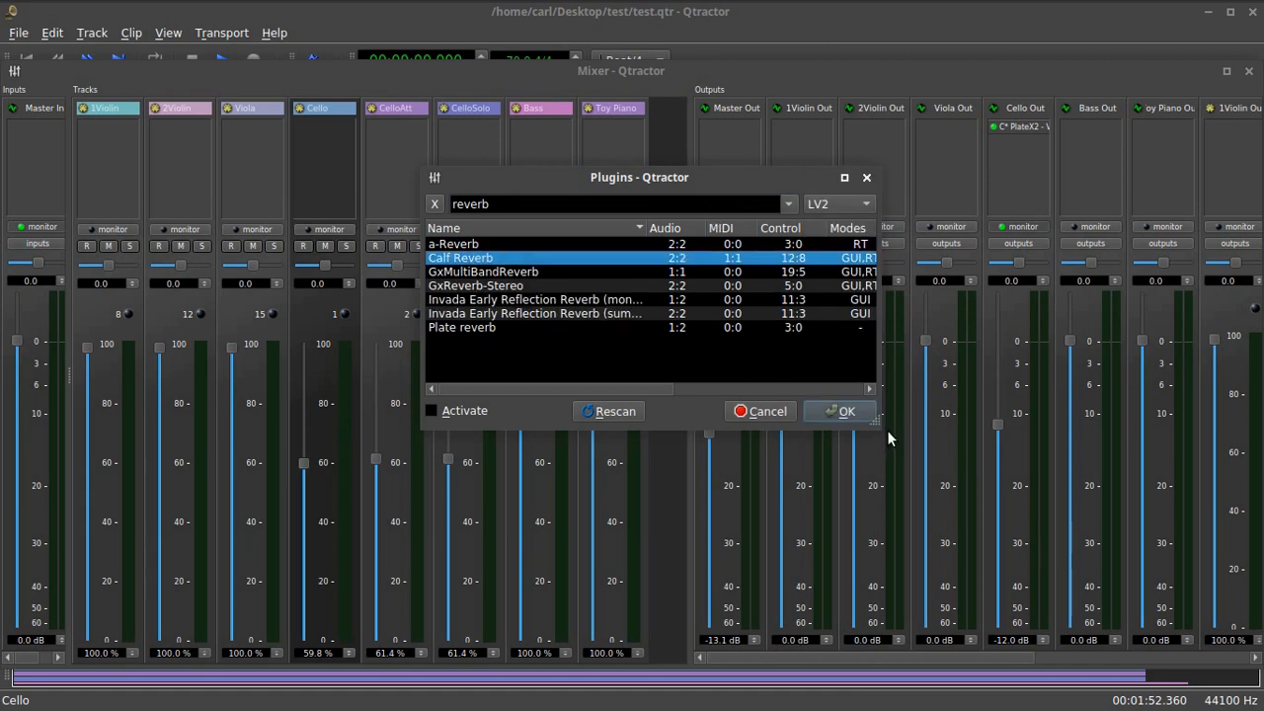
left_click(838, 413)
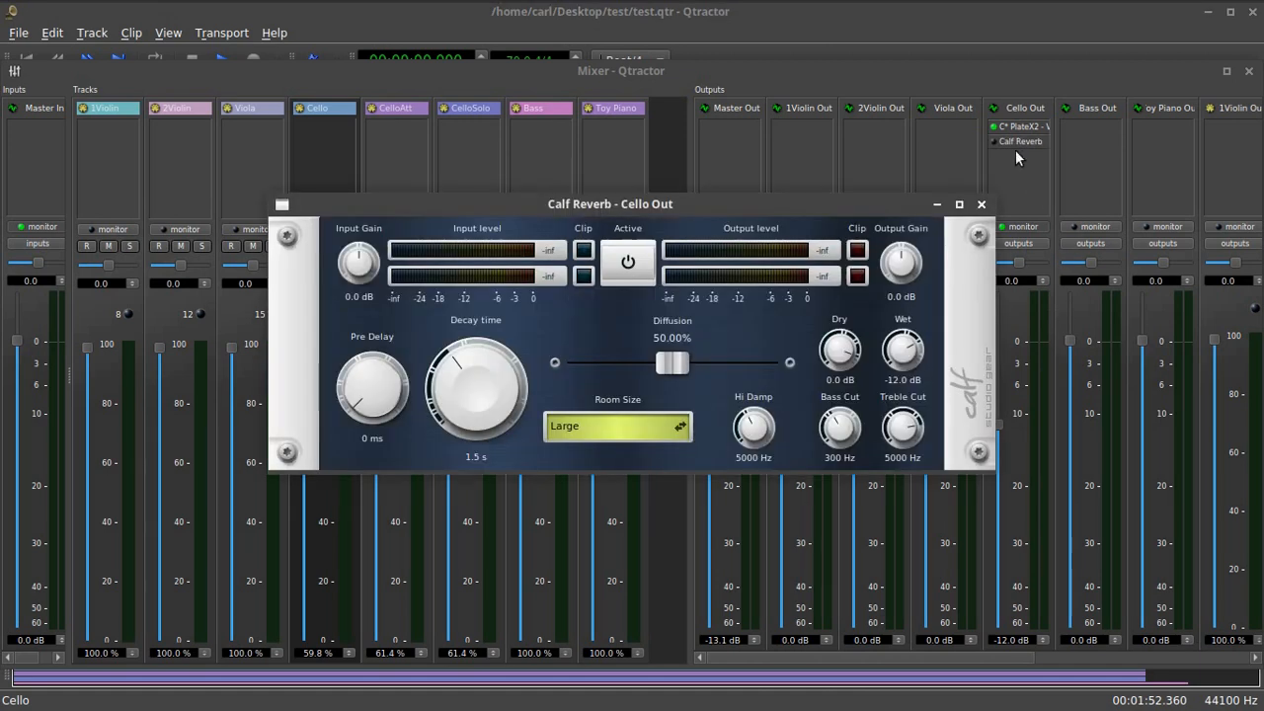
Activate Calf Reverb, set its dry level to about -3.4 dB and wet level to about -5.9 dB, and close its settings.
left_click(992, 146)
double_click(1017, 146)
left_click_drag(892, 359, 851, 368)
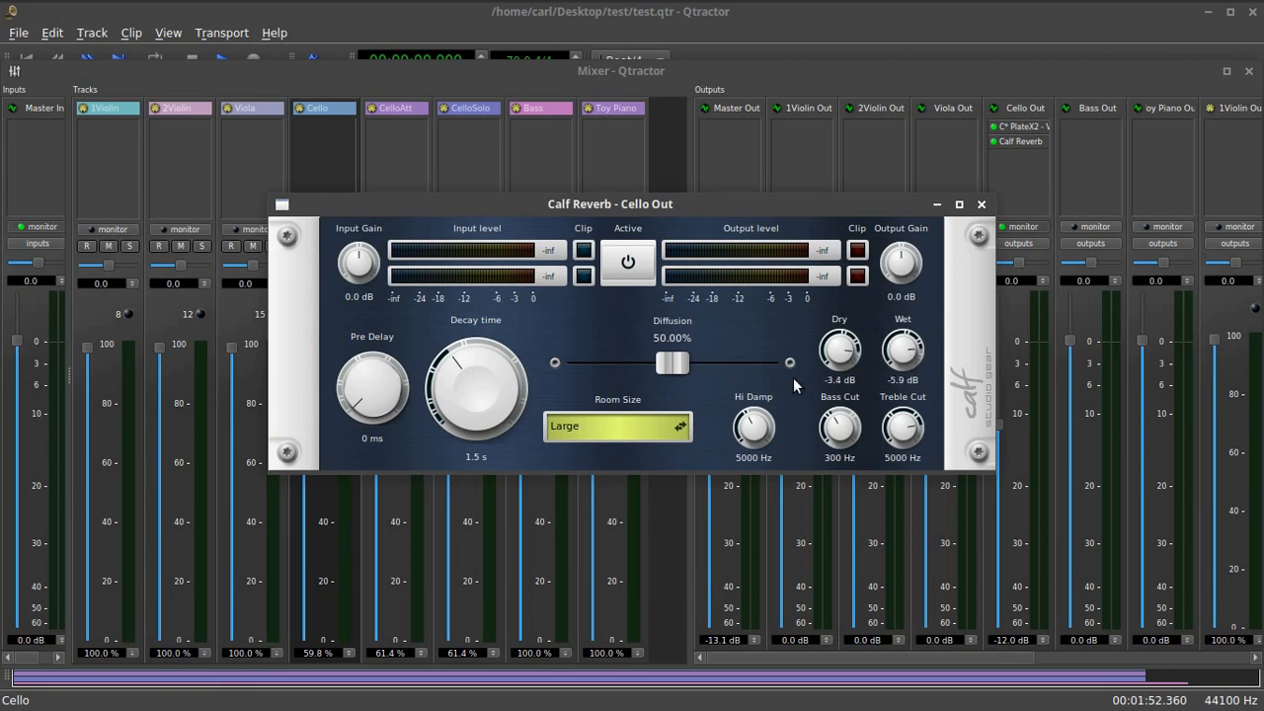
left_click(981, 205)
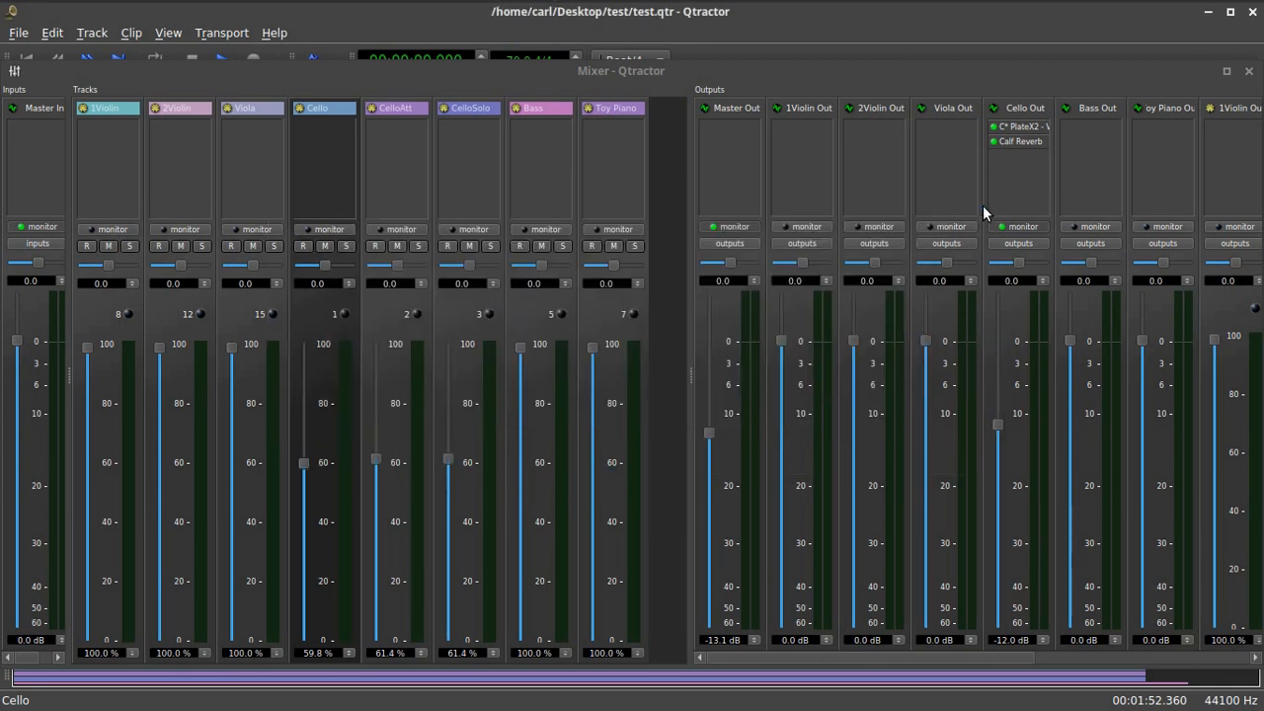
Play the session and raise the Cello Out bus to about -7.5 dB and the Master Out bus to about -9.5 dB.
left_click(1248, 71)
left_click(213, 65)
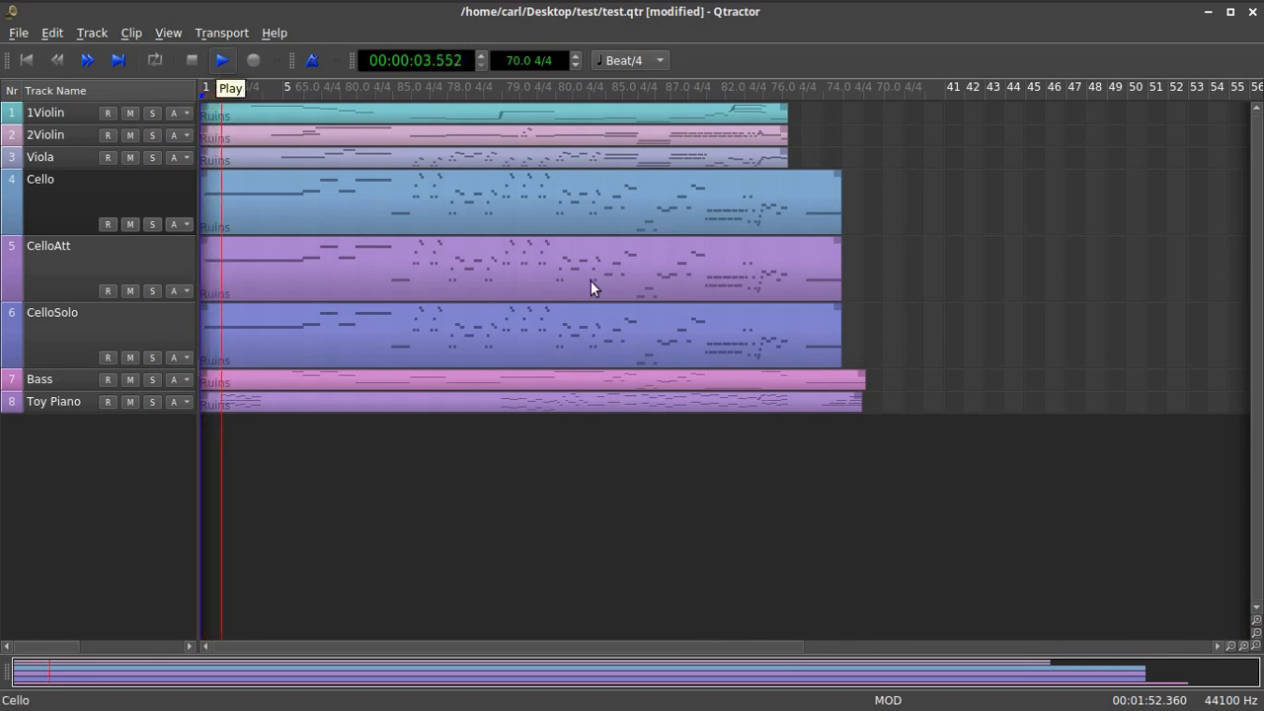
key("F9")
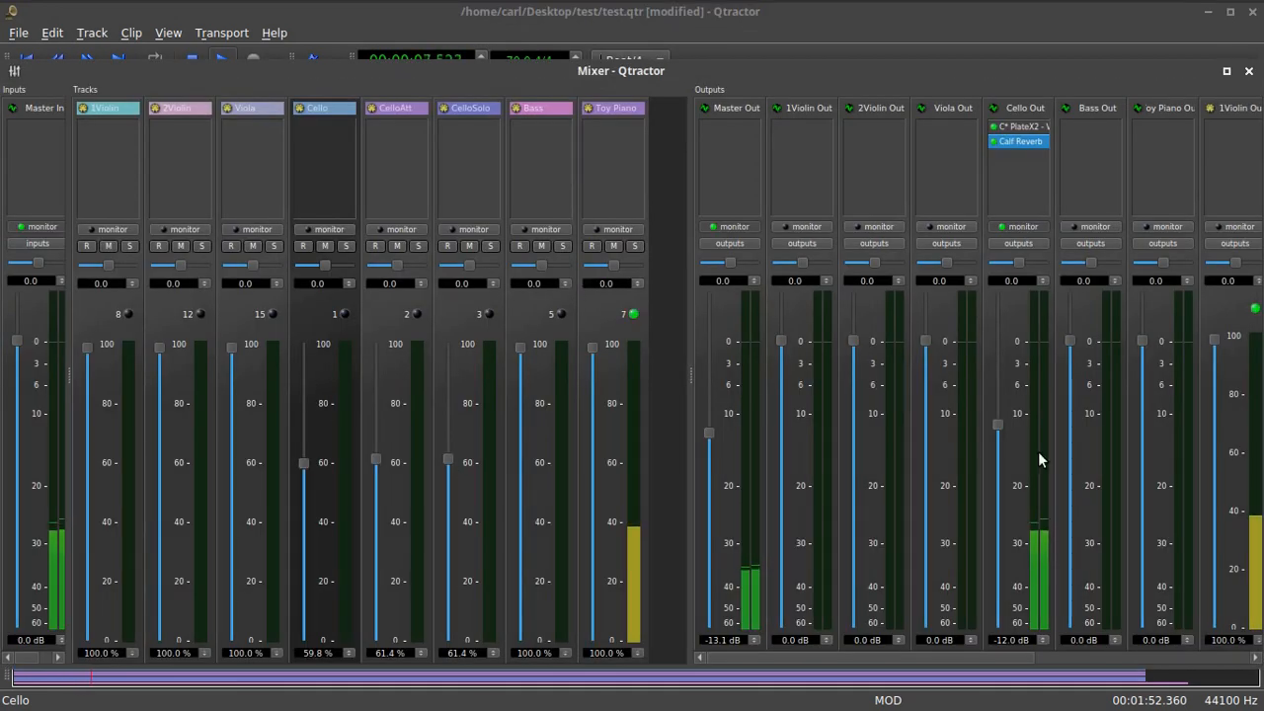
left_click_drag(994, 421, 997, 393)
left_click_drag(710, 440, 713, 408)
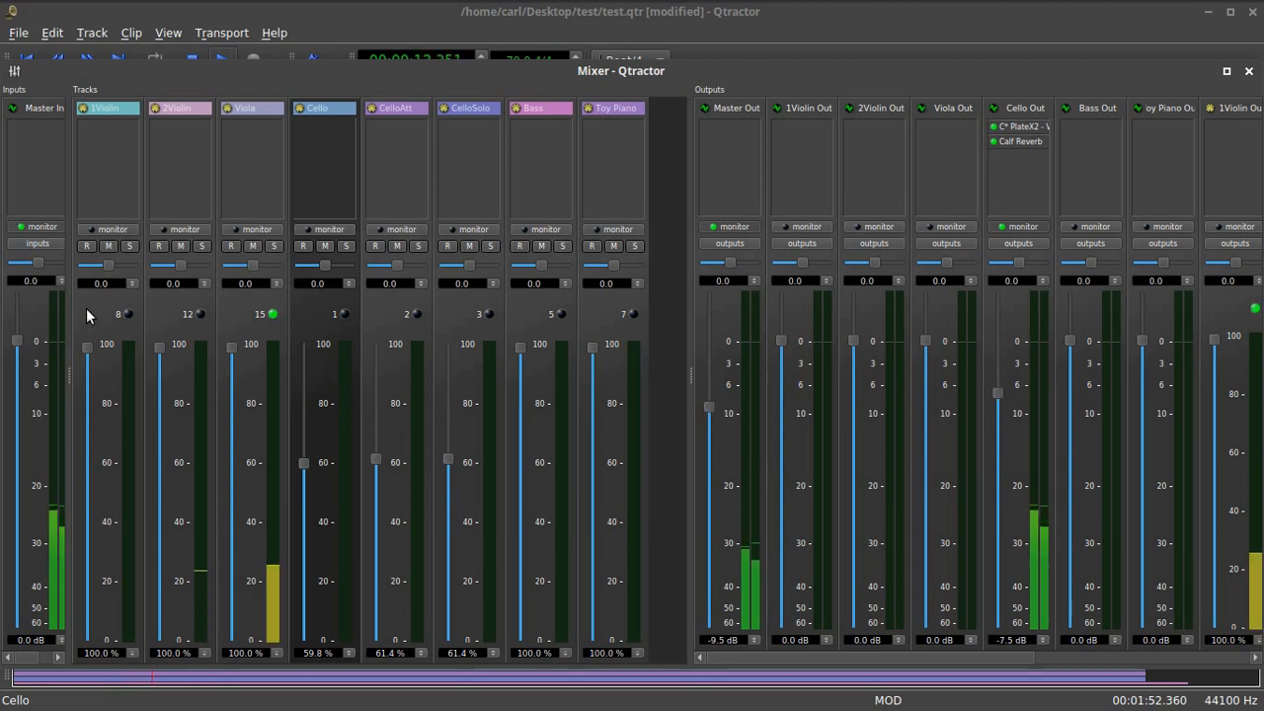
Close the mixer, and stop playback with the playhead back at the session start.
left_click_drag(303, 464, 454, 461)
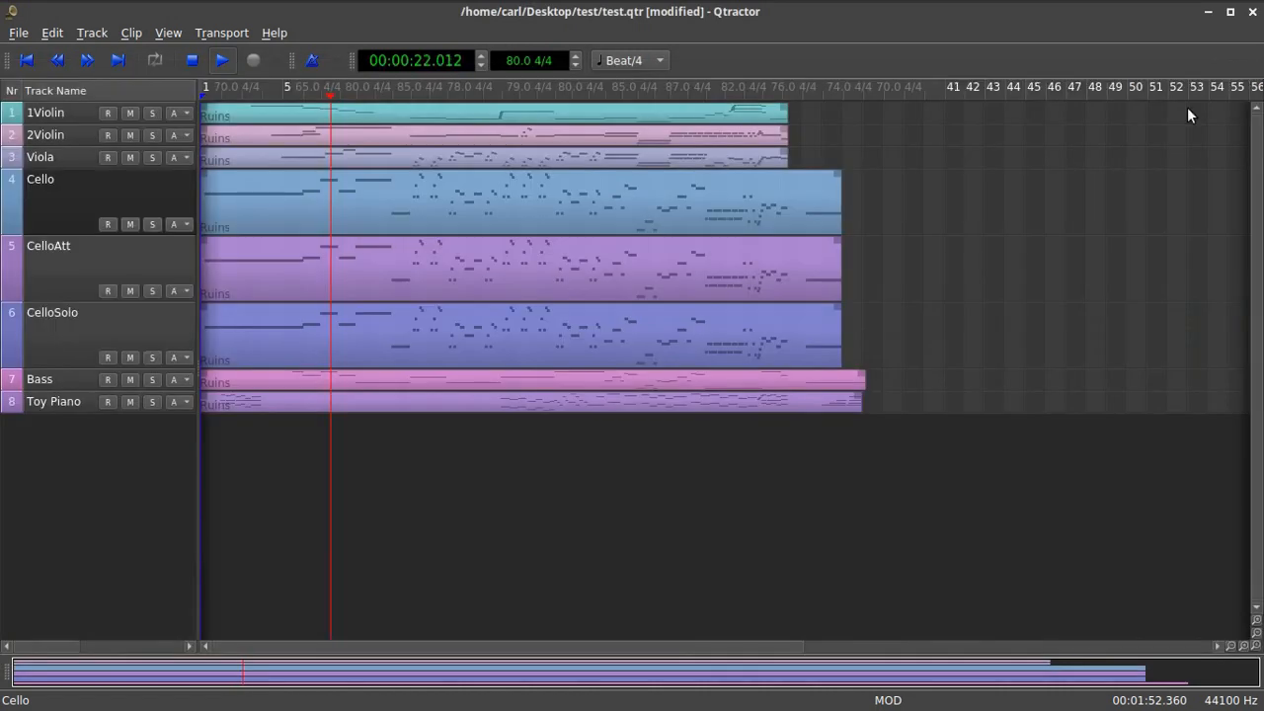
left_click(1248, 72)
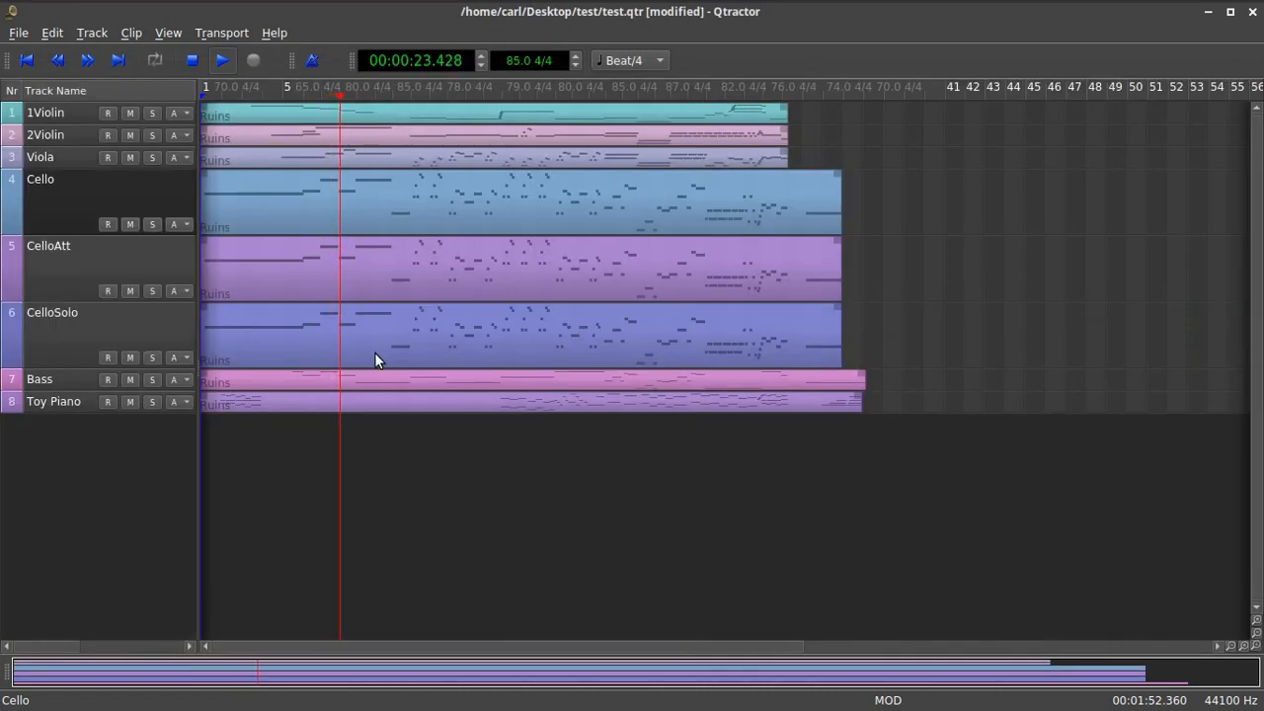
left_click(193, 60)
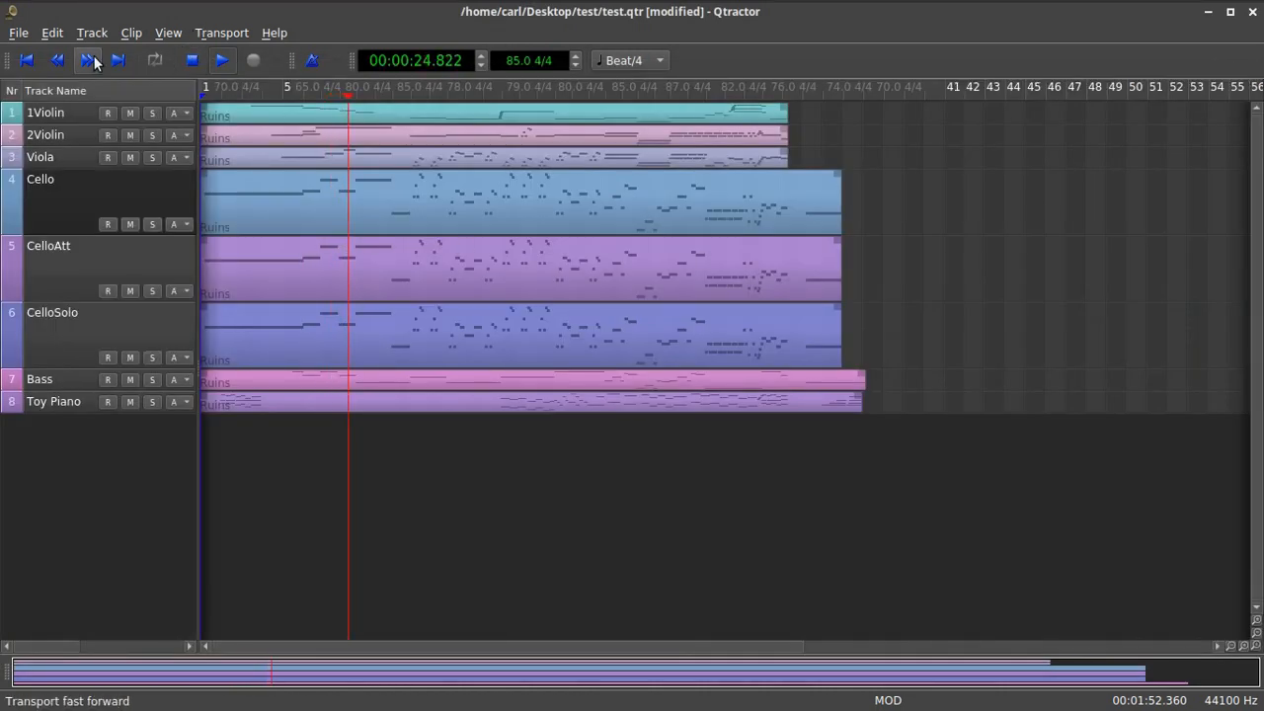
left_click(27, 60)
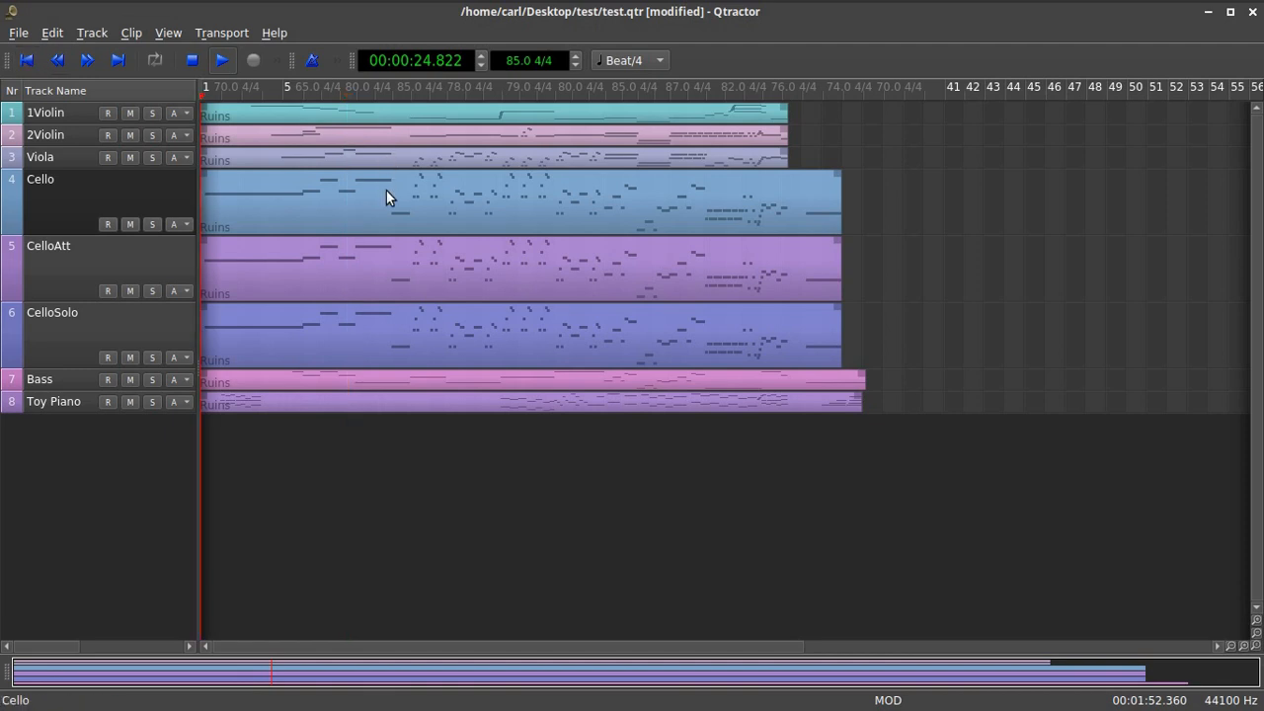
Open the CelloSolo clip in a maximized MIDI editor and delete the volume controller event at its start.
mouse_move(386, 191)
mouse_move(384, 331)
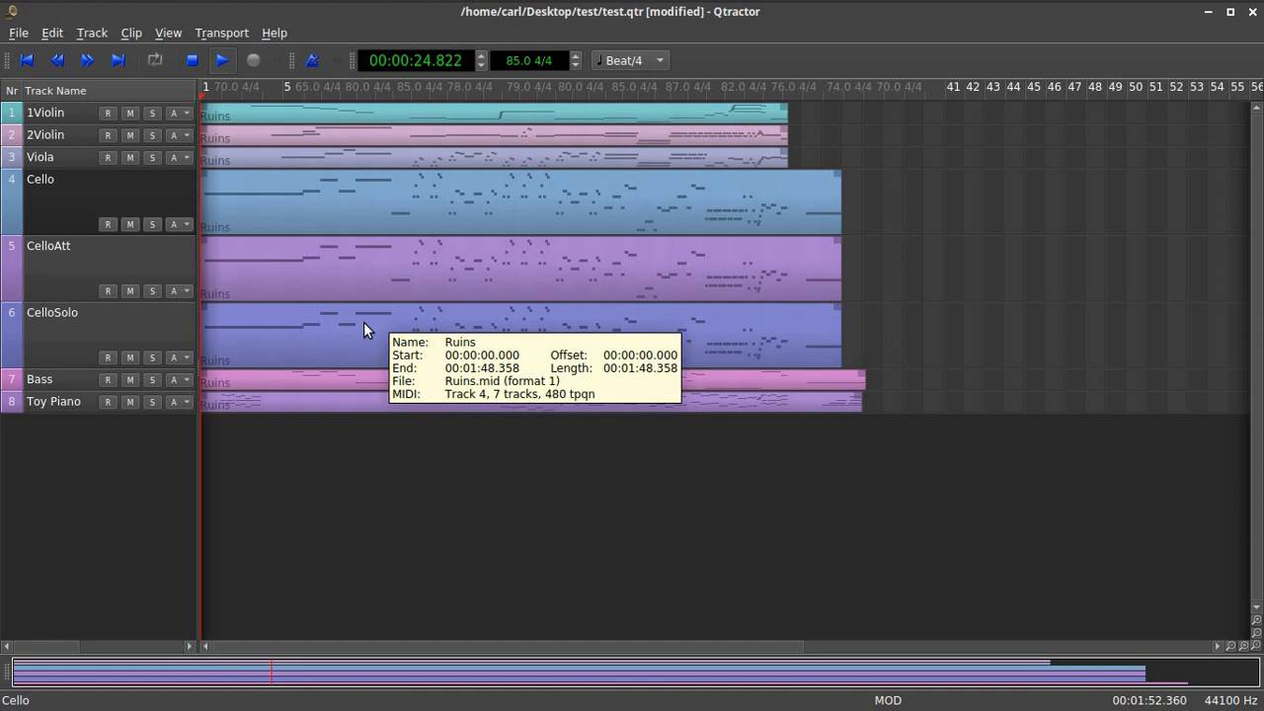
double_click(358, 322)
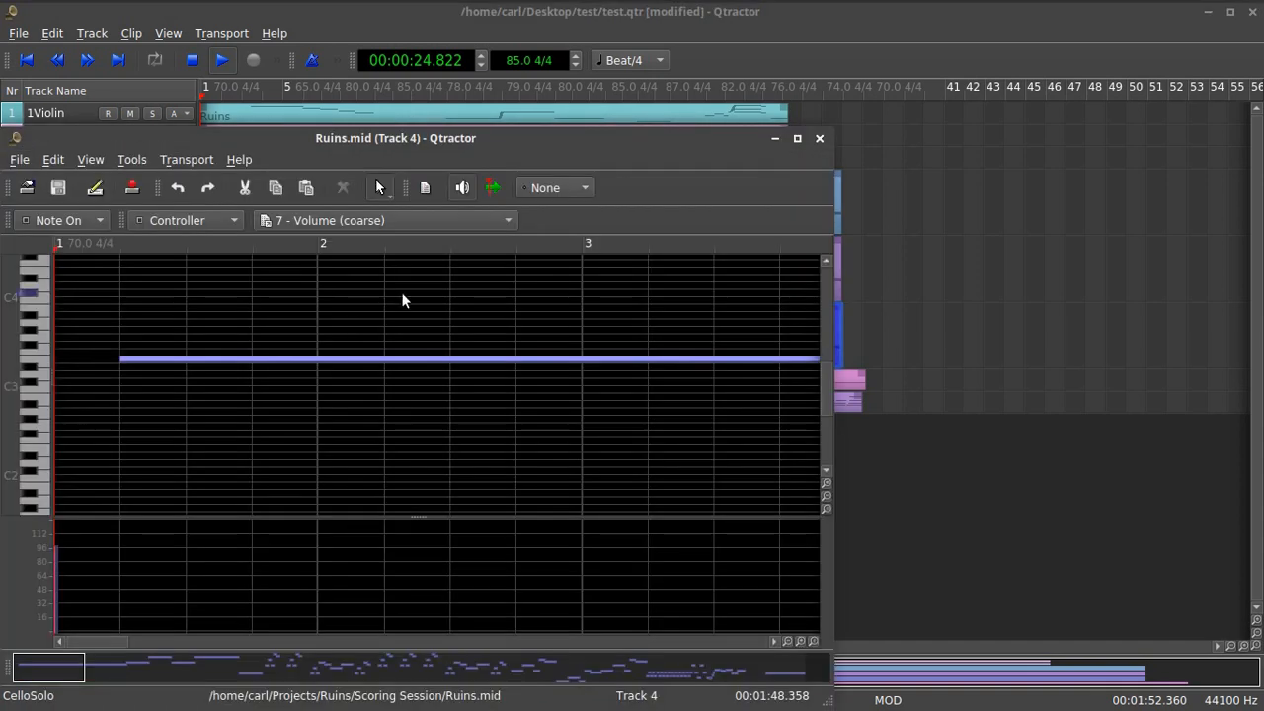
left_click(798, 140)
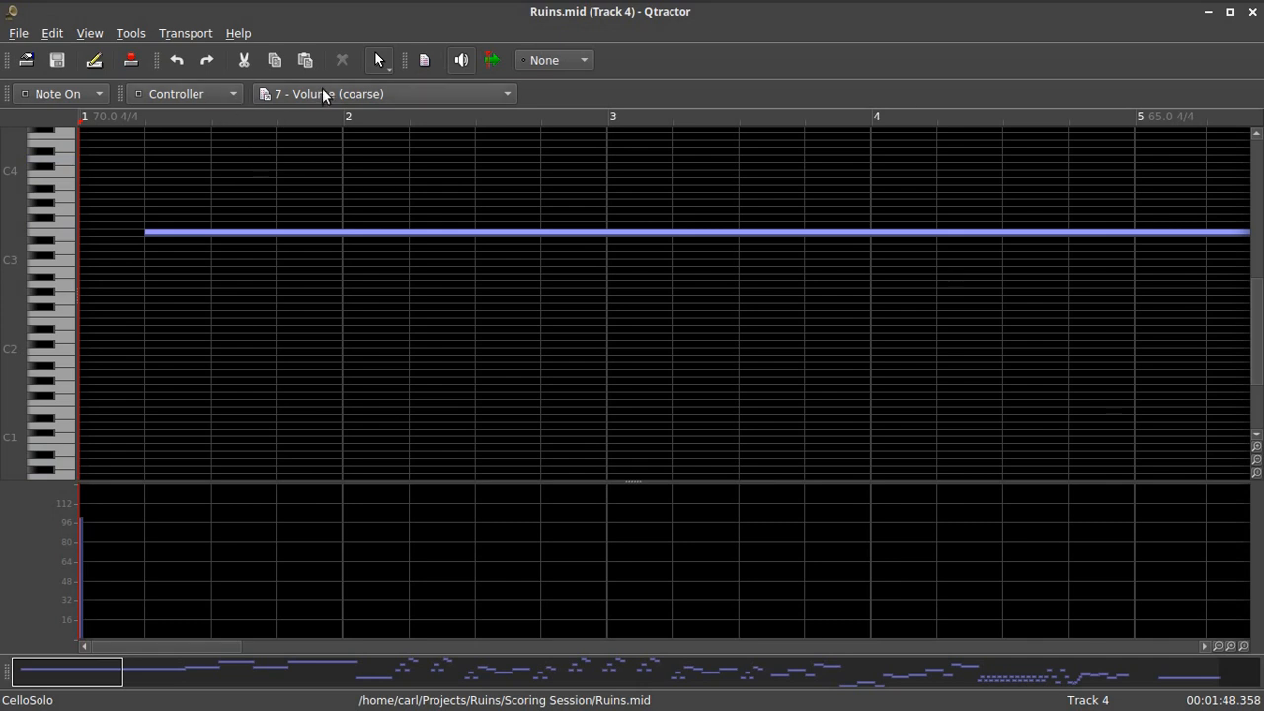
left_click_drag(113, 518, 49, 541)
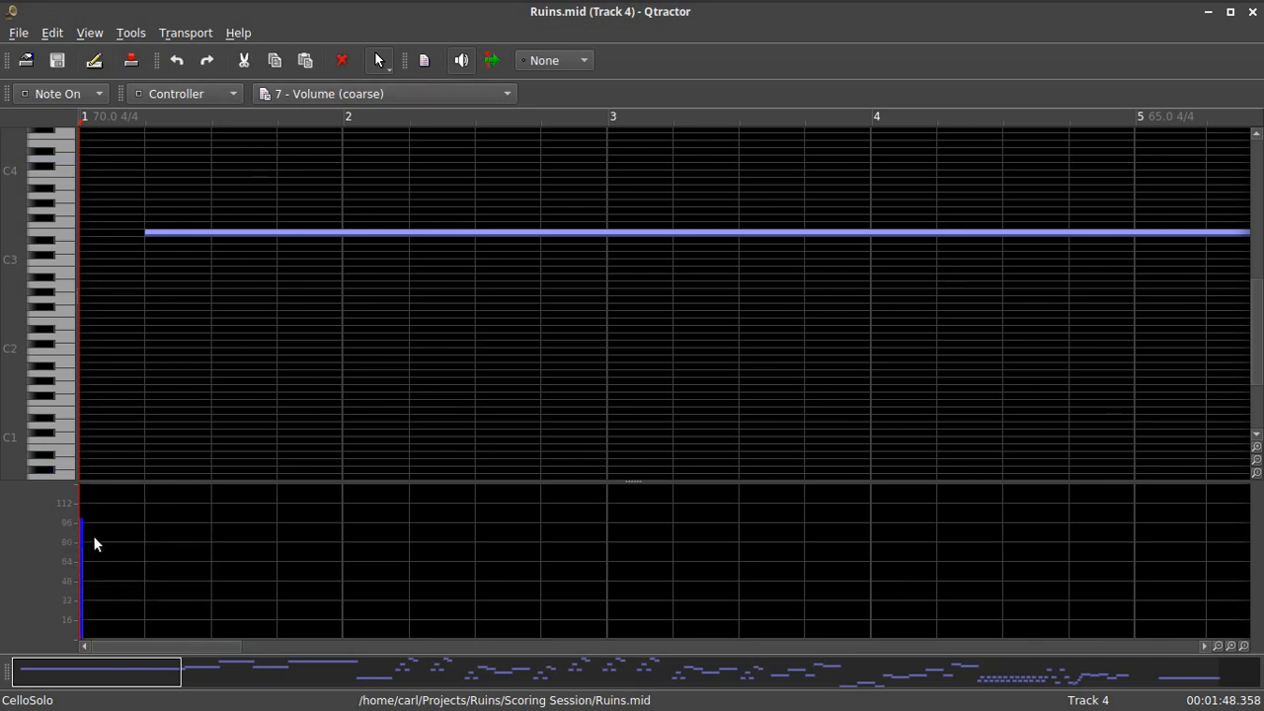
key("Delete")
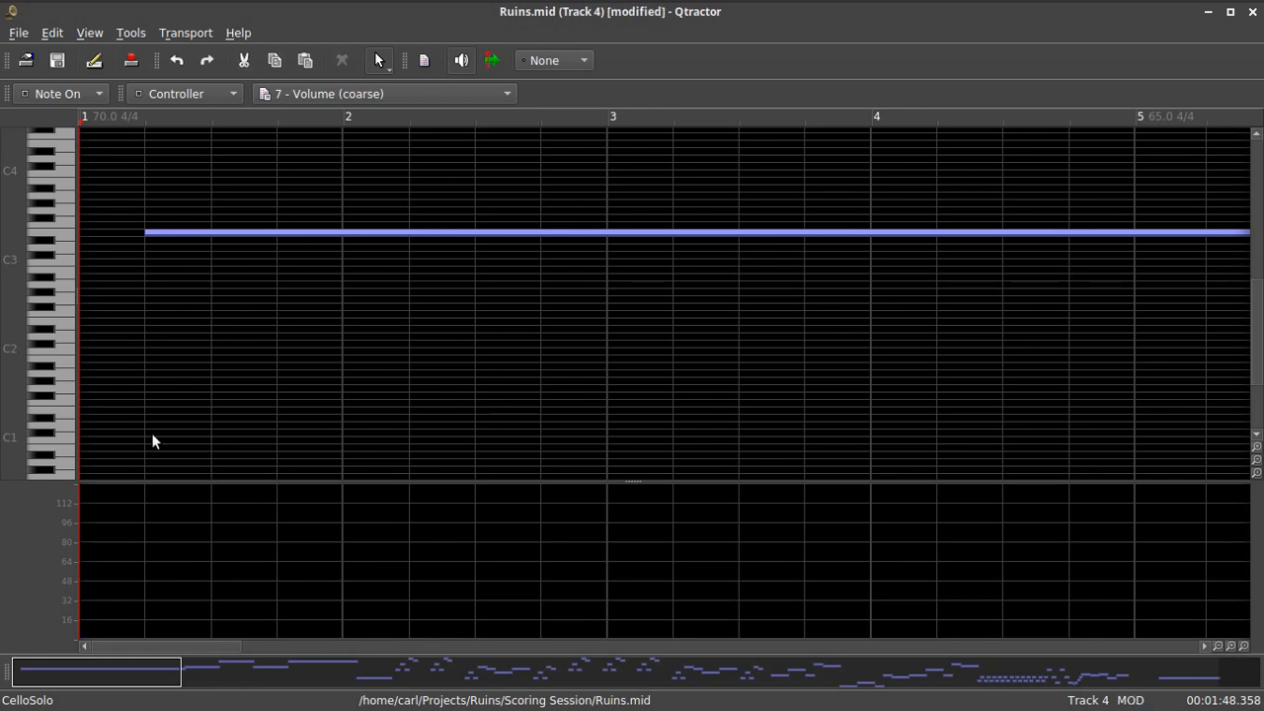
In Edit Draw mode, draw volume controller data at the start of the CelloSolo clip and close its editor.
left_click(379, 60)
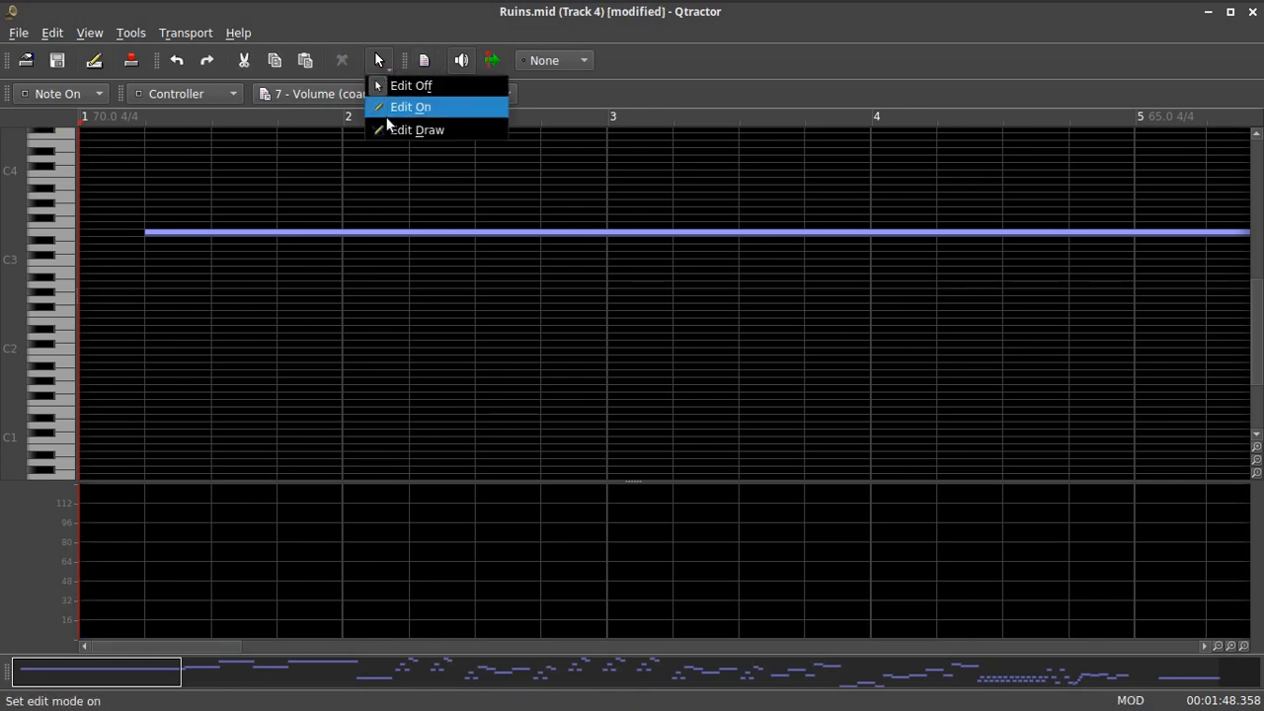
left_click(395, 128)
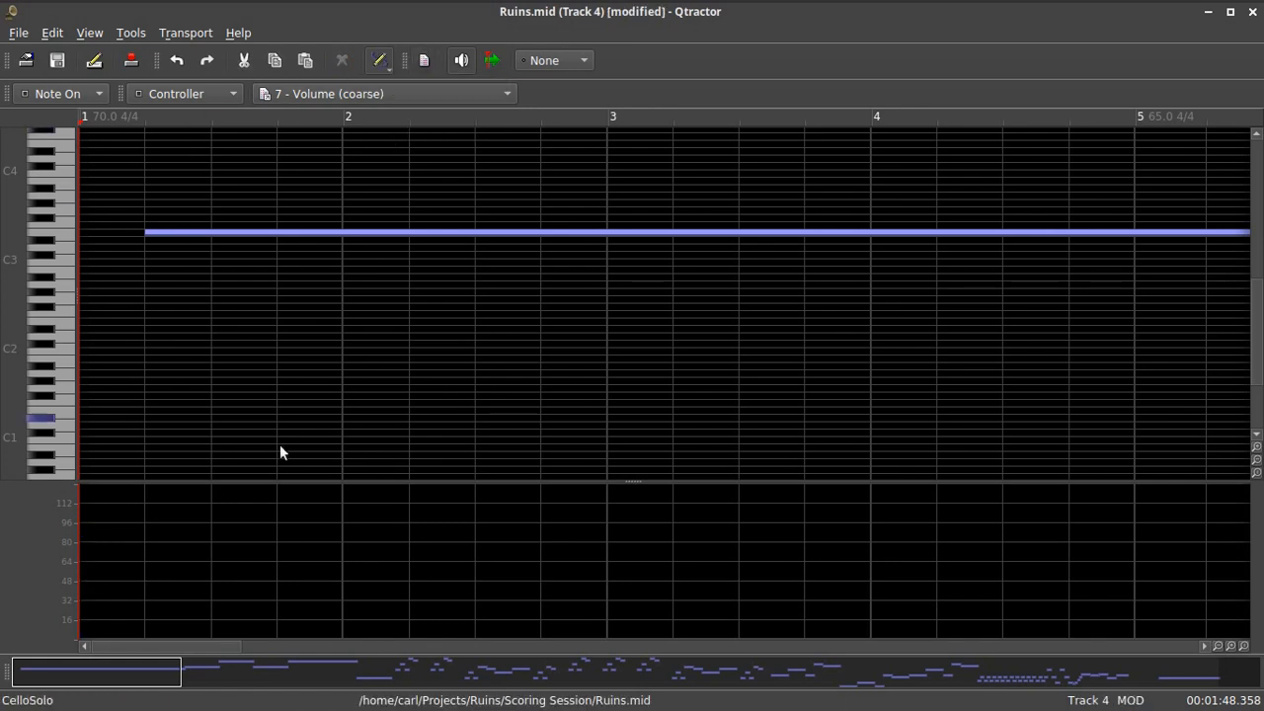
left_click(93, 590)
left_click(1252, 12)
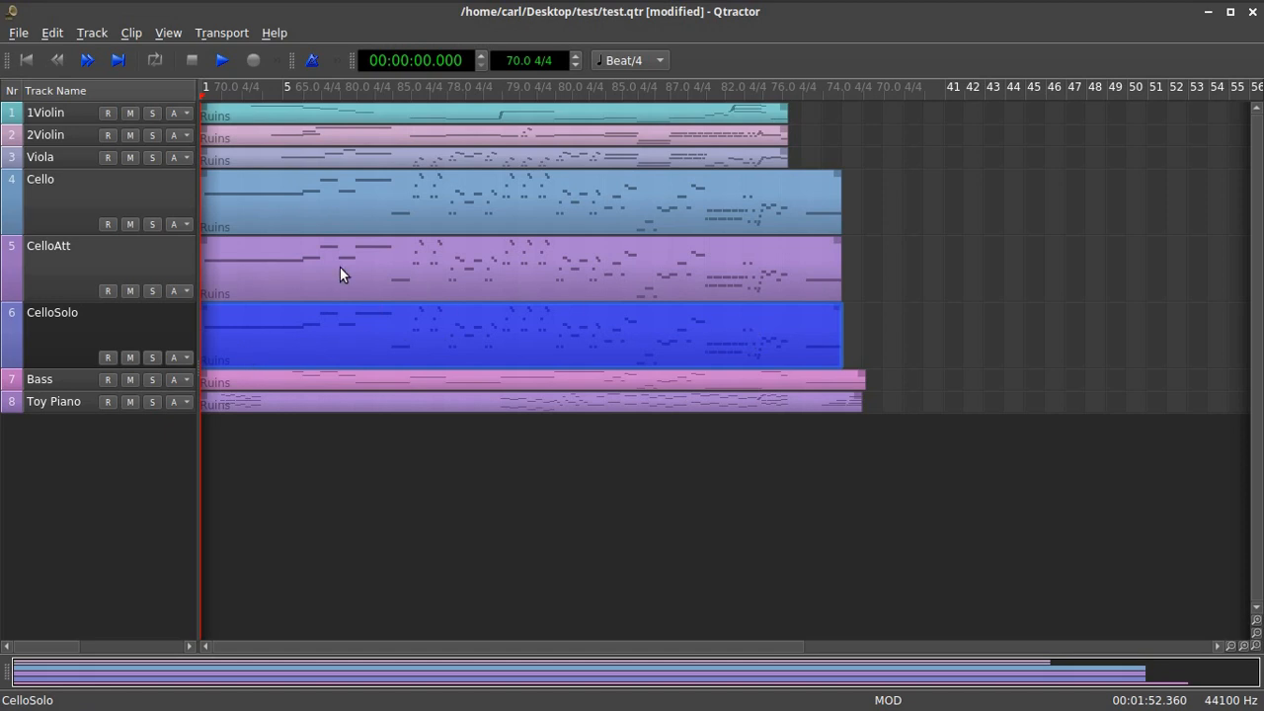
Open the Cello clip in a maximized MIDI editor and draw volume values rising slightly from about 80 within the first beat.
mouse_move(315, 201)
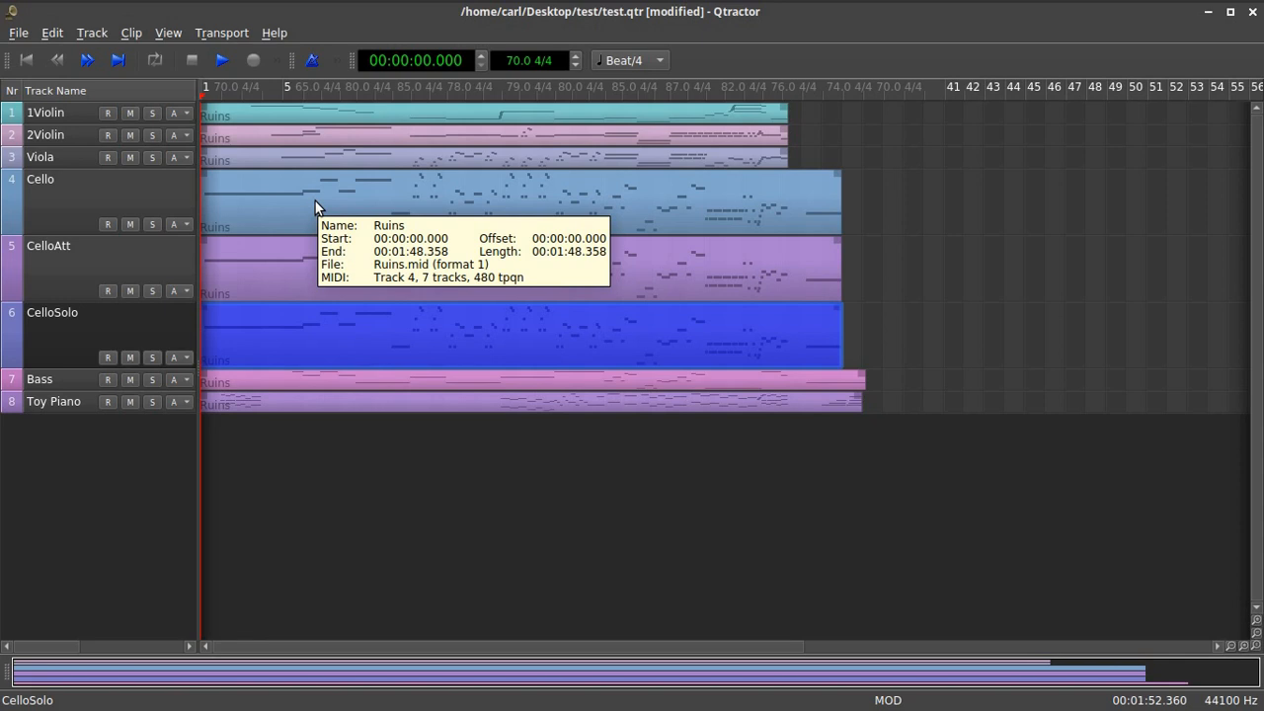
double_click(282, 198)
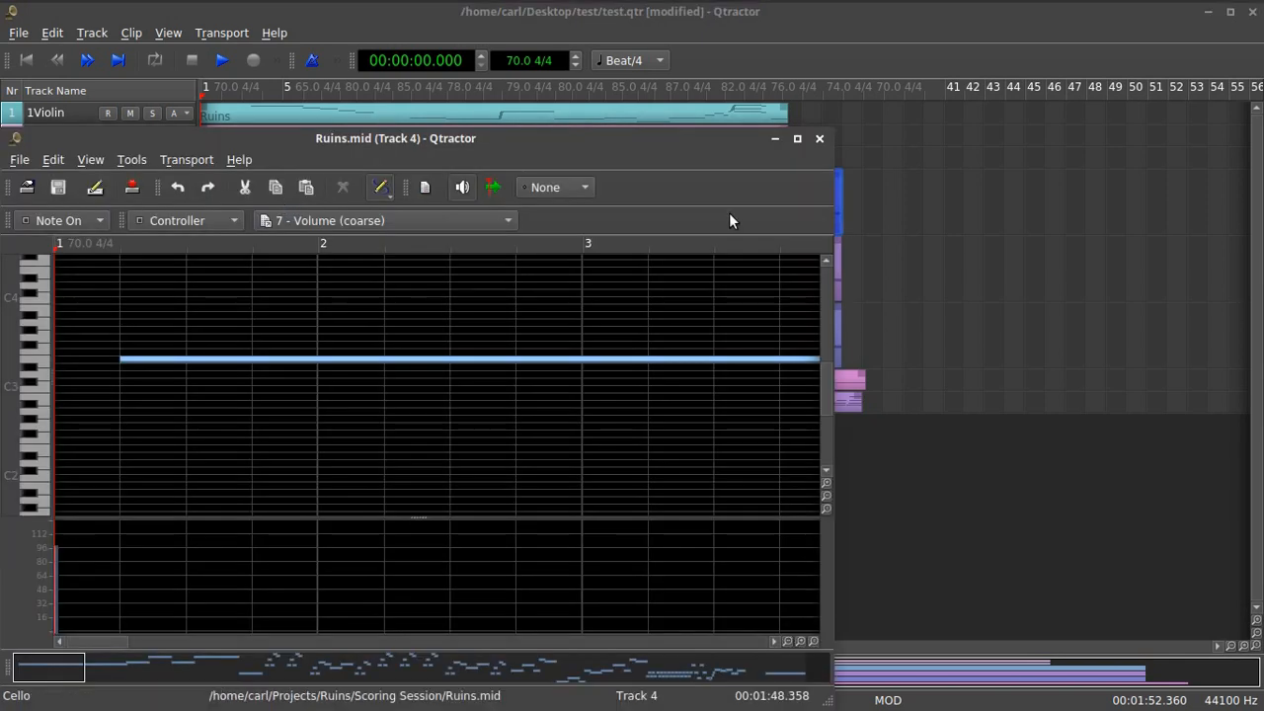
left_click(798, 139)
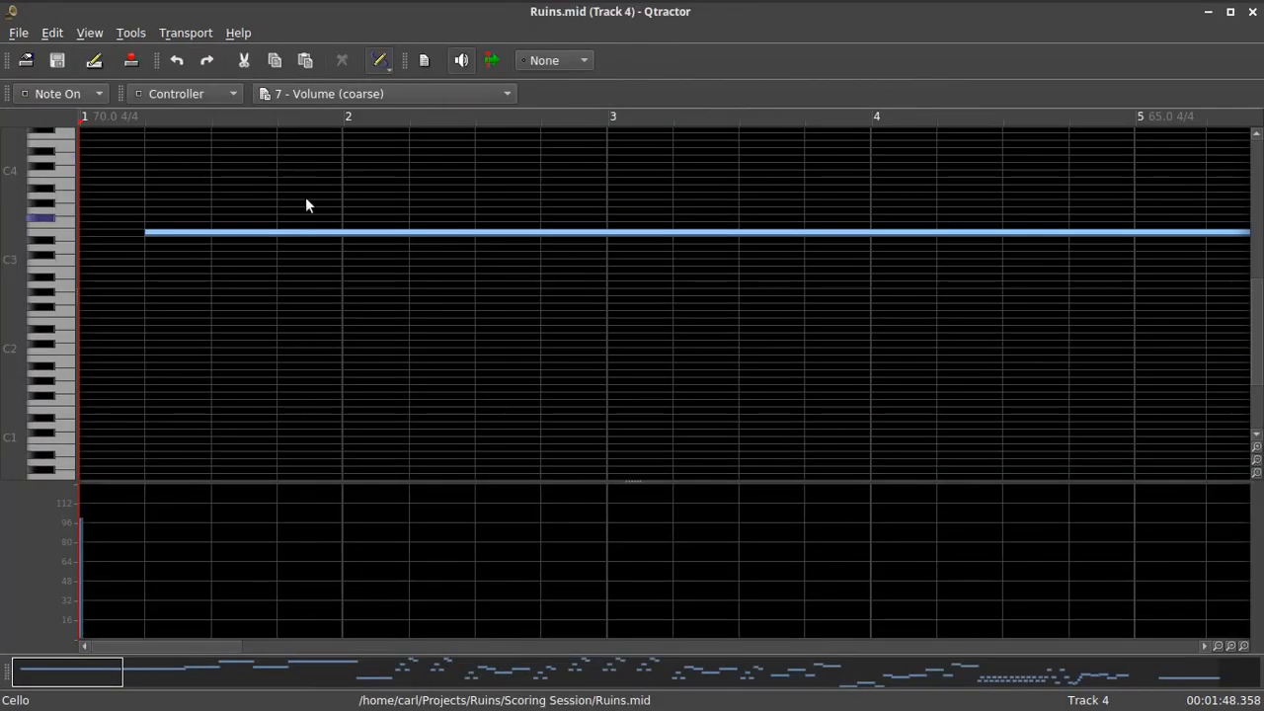
left_click_drag(81, 543, 129, 536)
Turn edit mode off and delete all volume controller events at the start of the Cello clip.
left_click(382, 61)
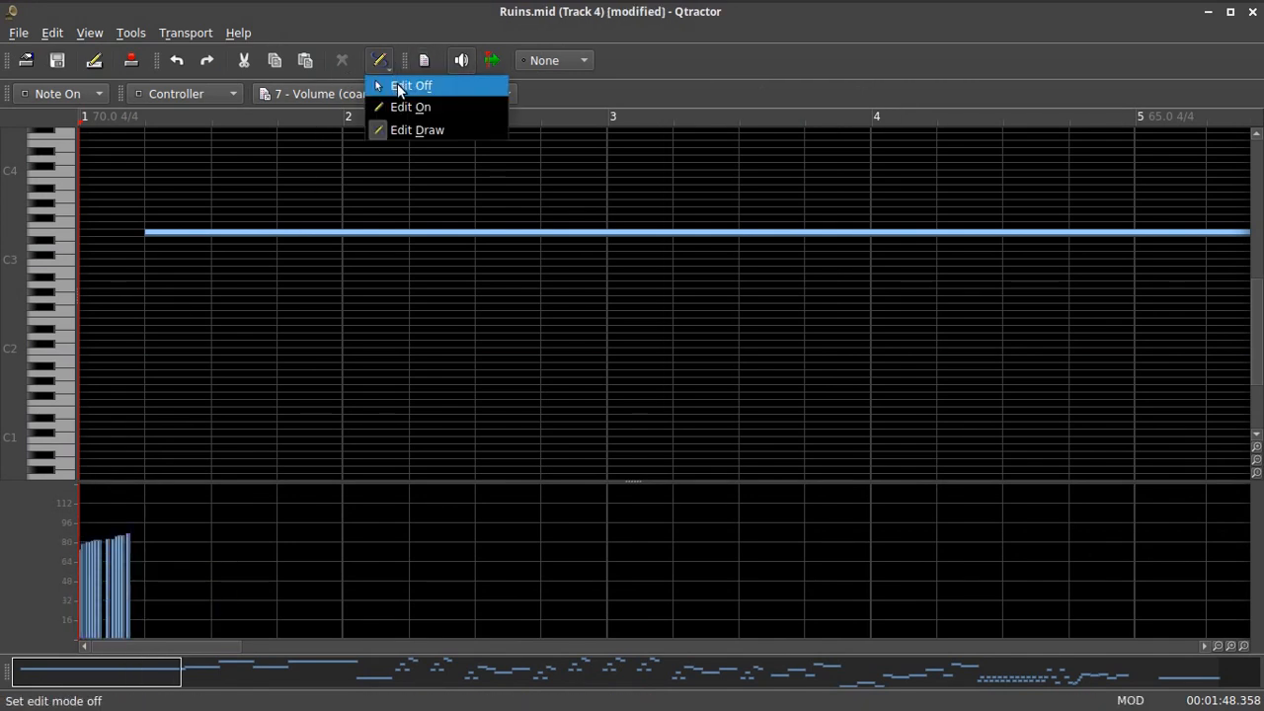
left_click(399, 87)
left_click_drag(190, 525, 49, 592)
key("Delete")
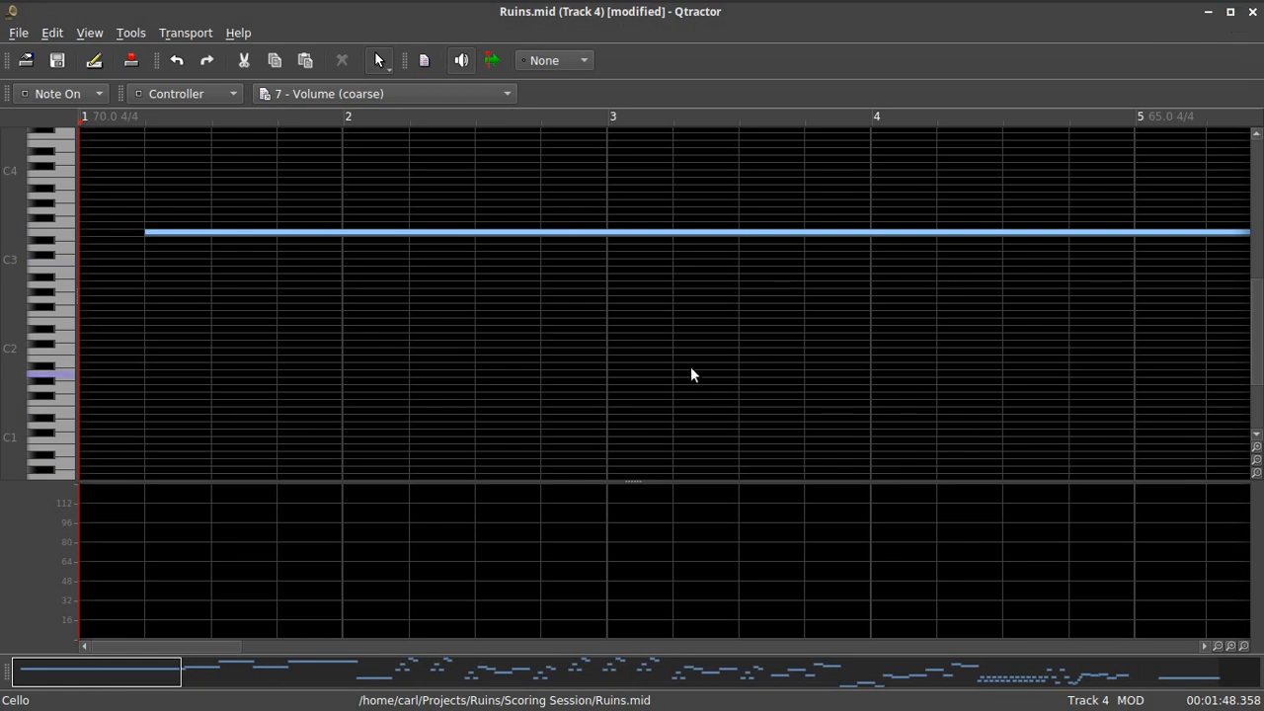
Show Note Velocity for the Cello clip and examine the velocities across its opening bars.
left_click(1222, 648)
left_click(1221, 647)
left_click(1222, 648)
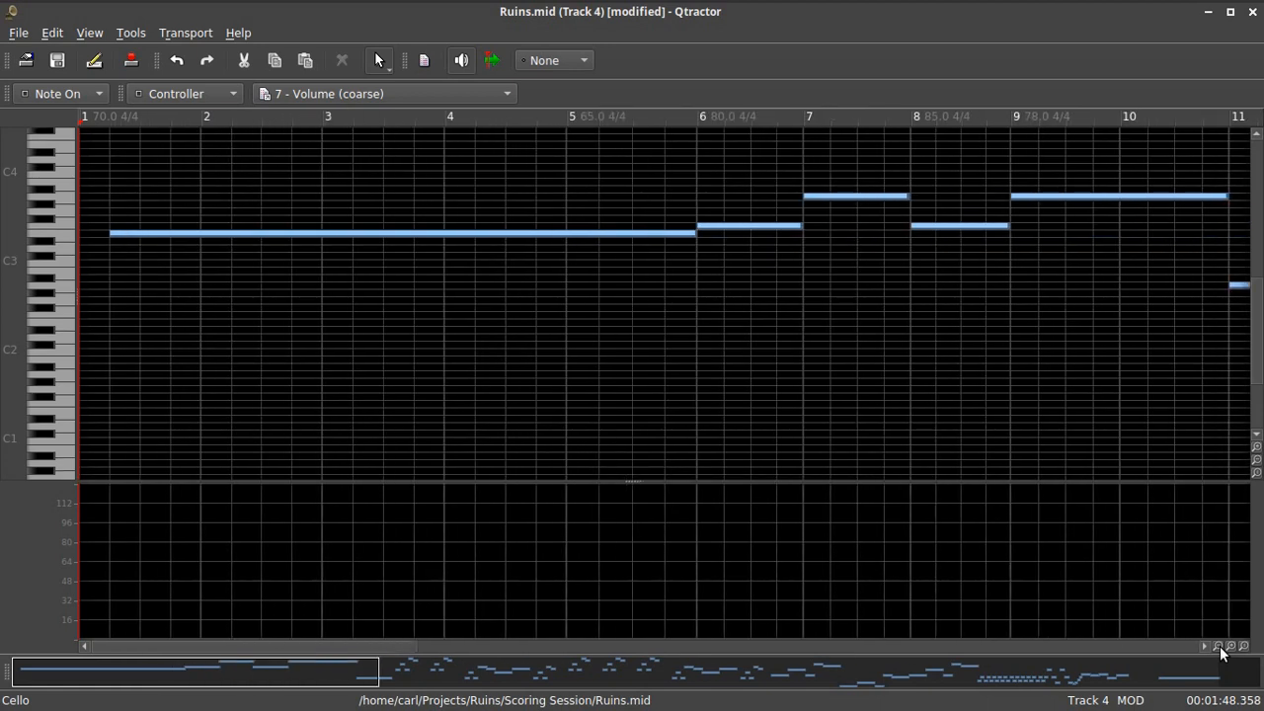
left_click(1221, 647)
left_click(1222, 647)
left_click(1230, 648)
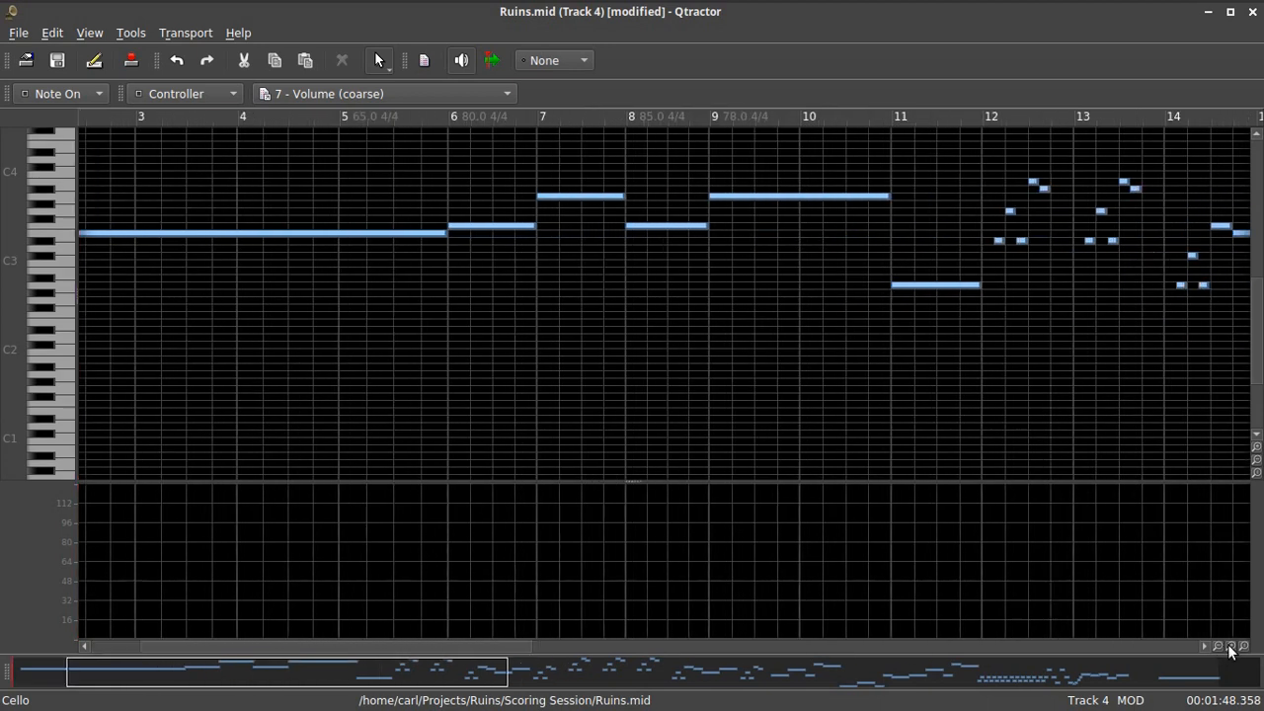
left_click_drag(457, 662, 415, 655)
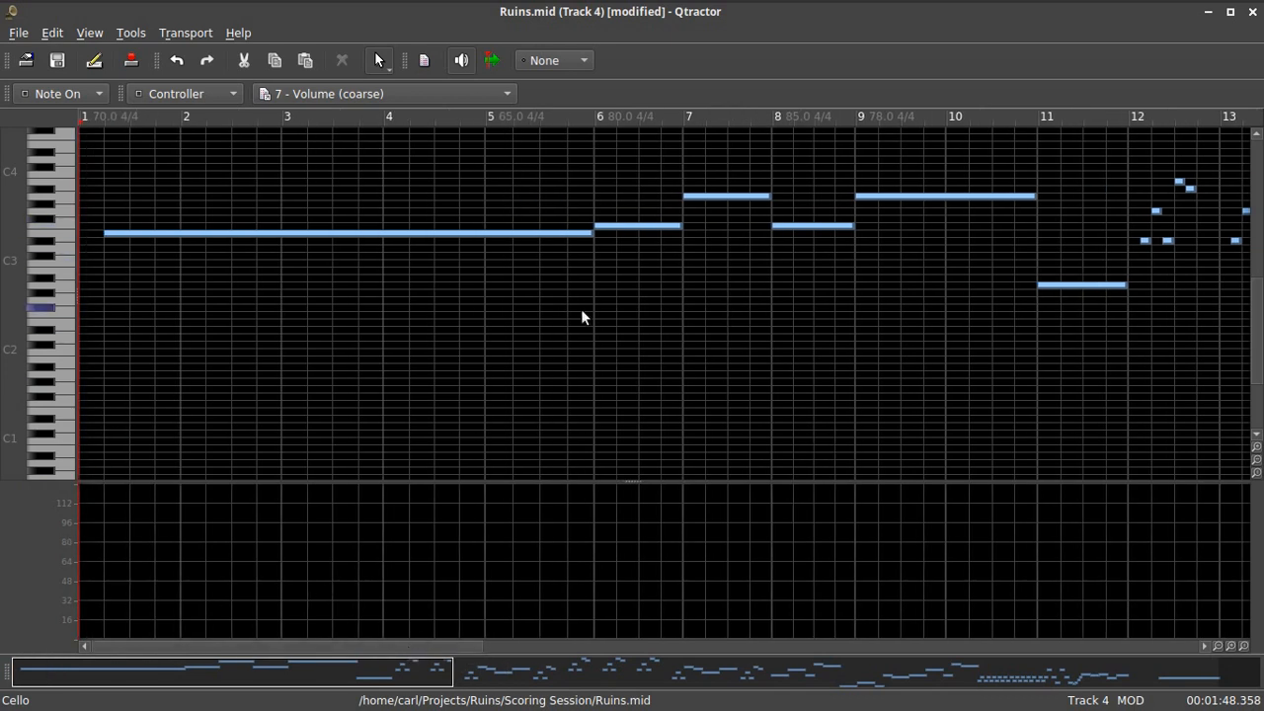
left_click(380, 60)
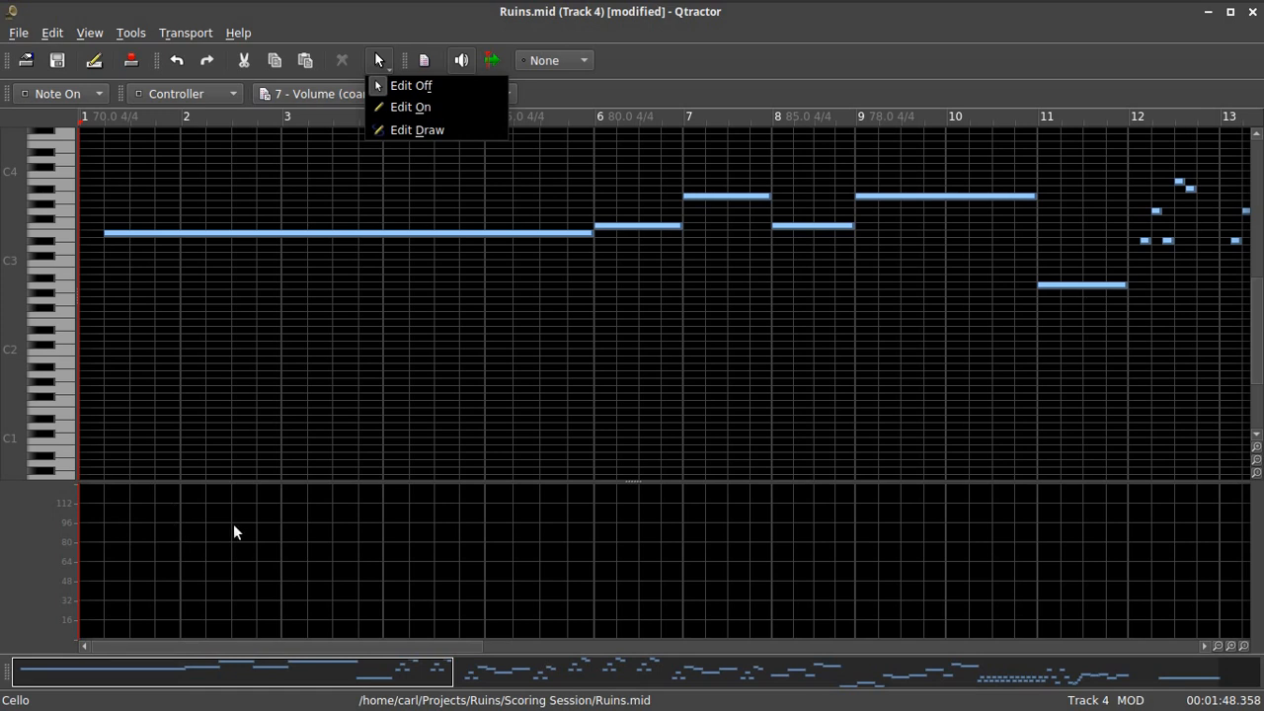
left_click(207, 96)
left_click(208, 95)
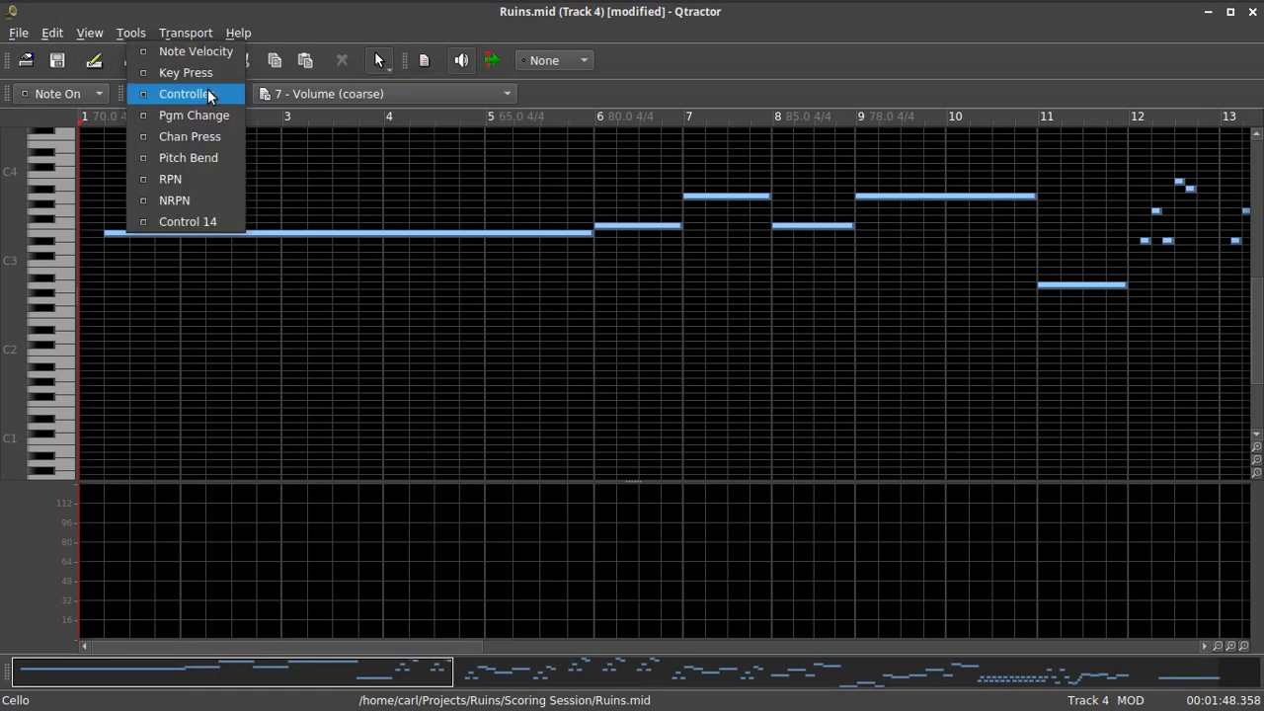
left_click(223, 52)
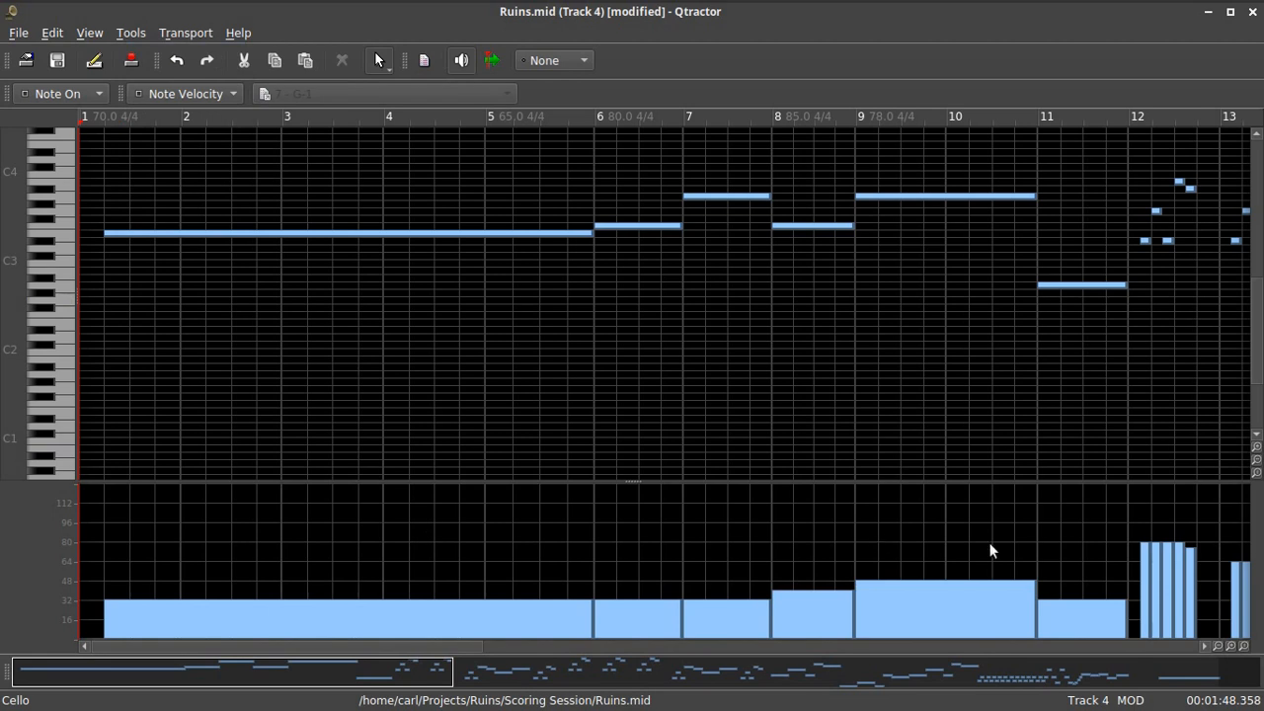
left_click_drag(465, 647, 366, 646)
In Edit Draw mode, draw a Volume (coarse) controller curve over bars 1–7, rising from about 70 to 105 and dipping to about 60 at bar 6.
left_click(190, 96)
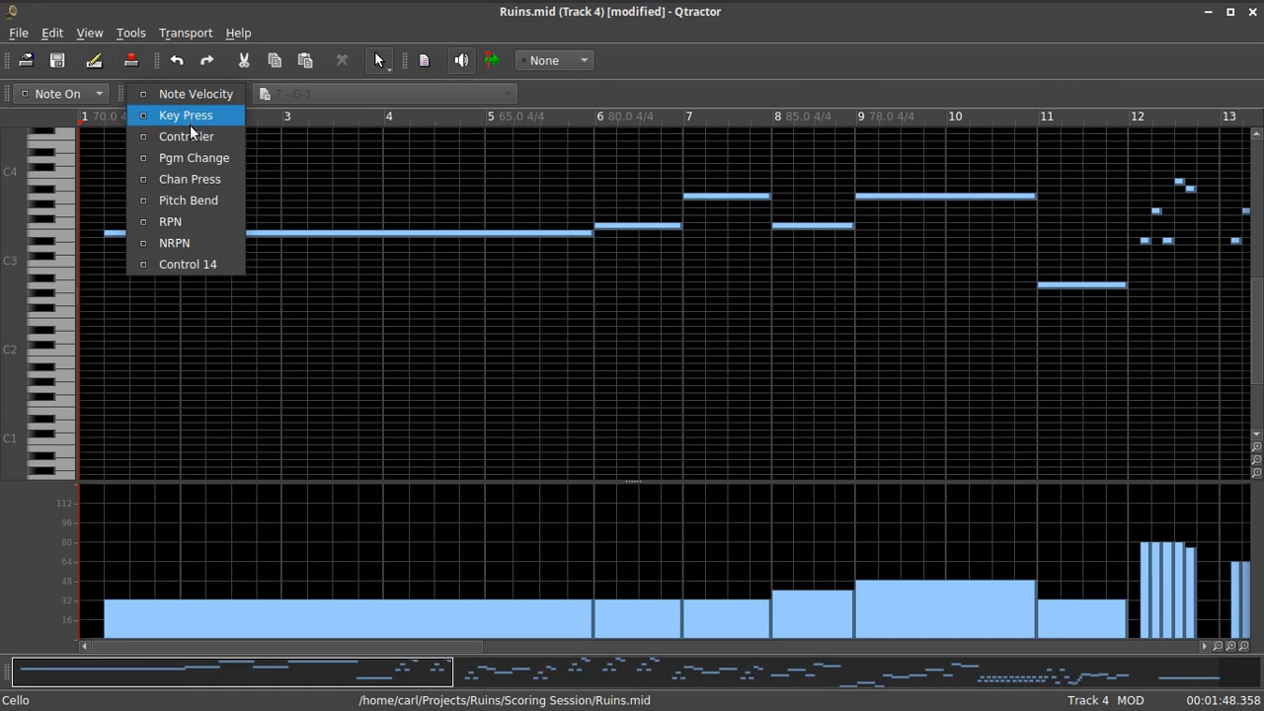
left_click(191, 136)
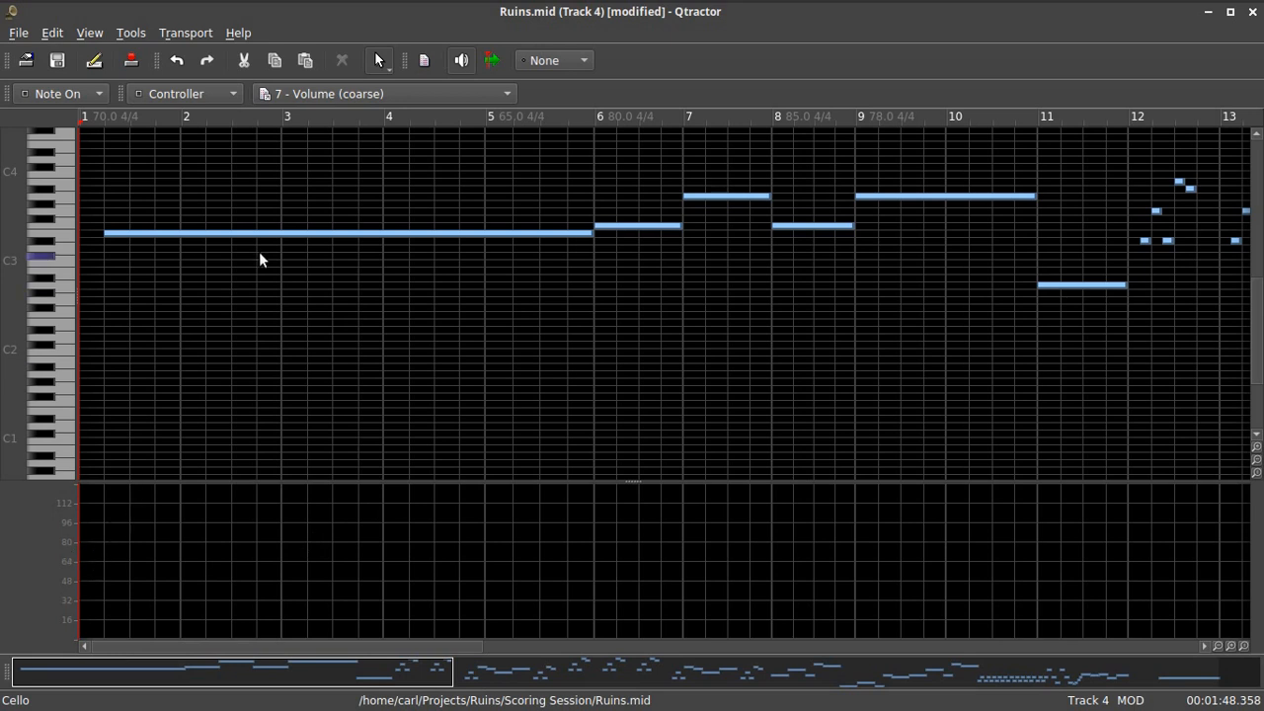
left_click(378, 60)
left_click(434, 131)
mouse_move(102, 554)
left_mouse_down()
mouse_move(169, 513)
mouse_move(336, 501)
mouse_move(339, 513)
mouse_move(359, 502)
mouse_move(556, 514)
mouse_move(603, 558)
mouse_move(651, 515)
mouse_move(739, 559)
left_mouse_up()
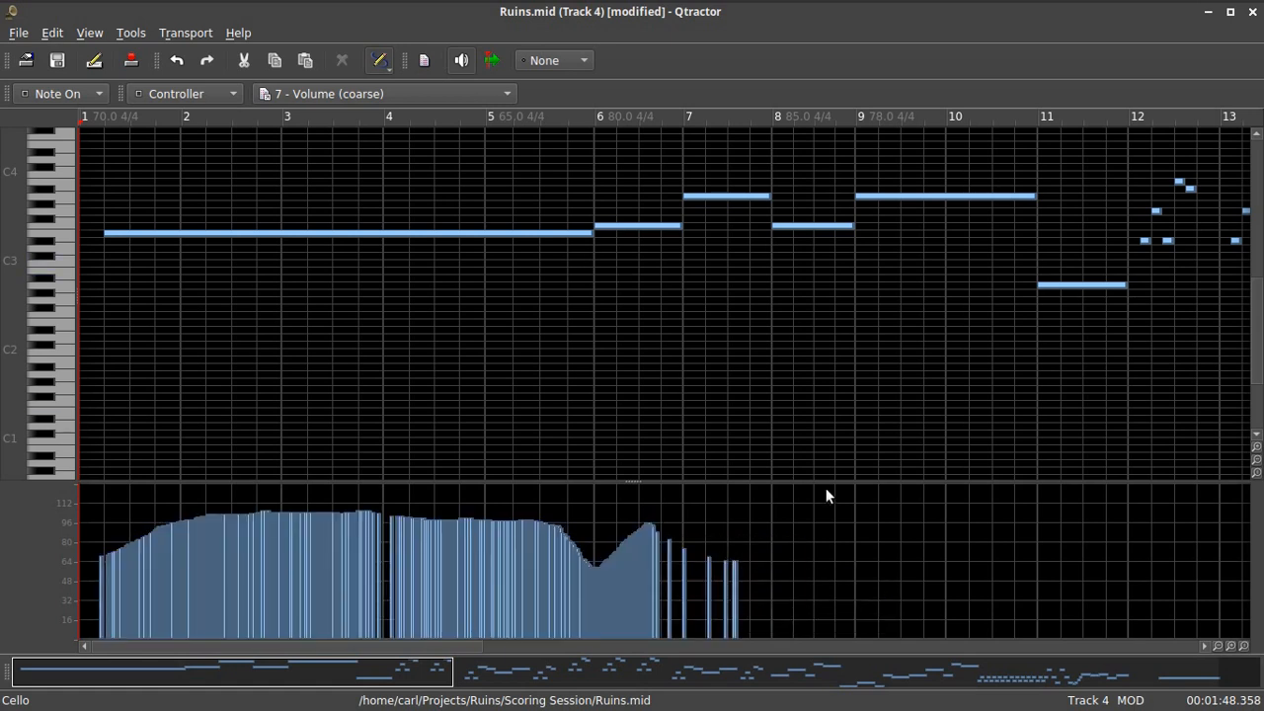
Turn edit mode off and delete the stray volume events after the bar 6 peak.
left_click(383, 57)
left_click(385, 86)
left_click_drag(822, 531, 668, 615)
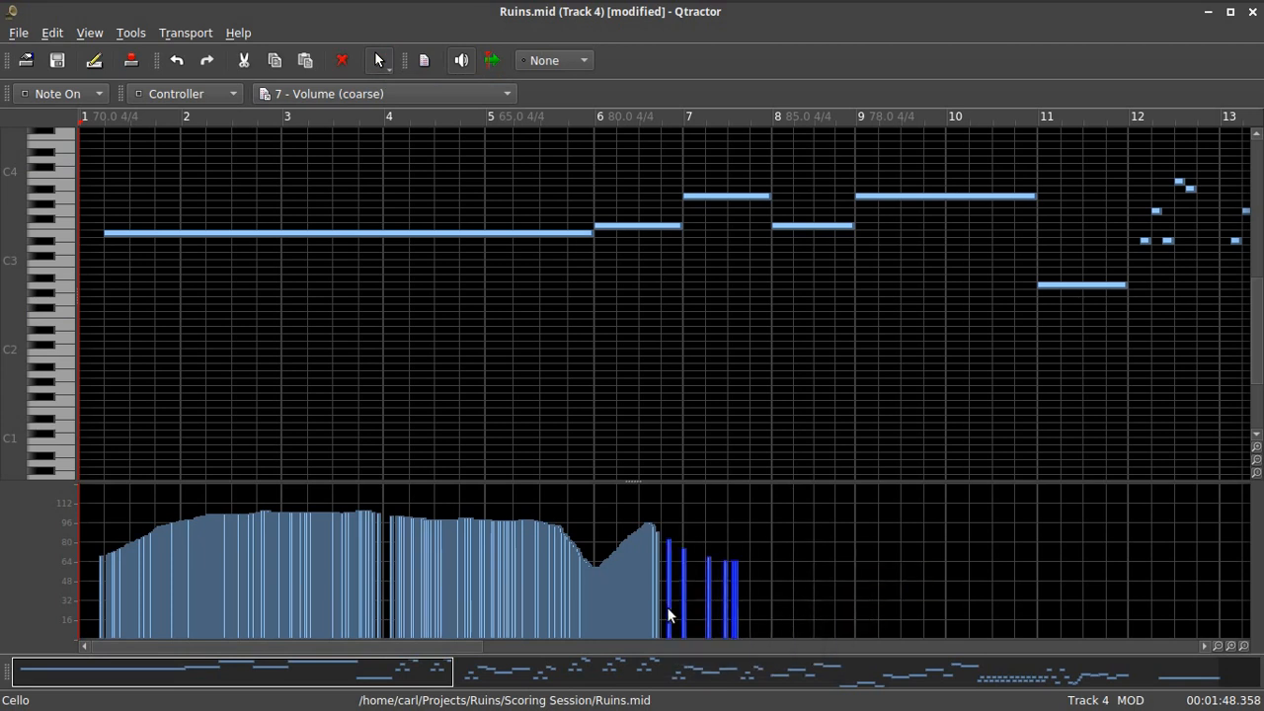
key("Delete")
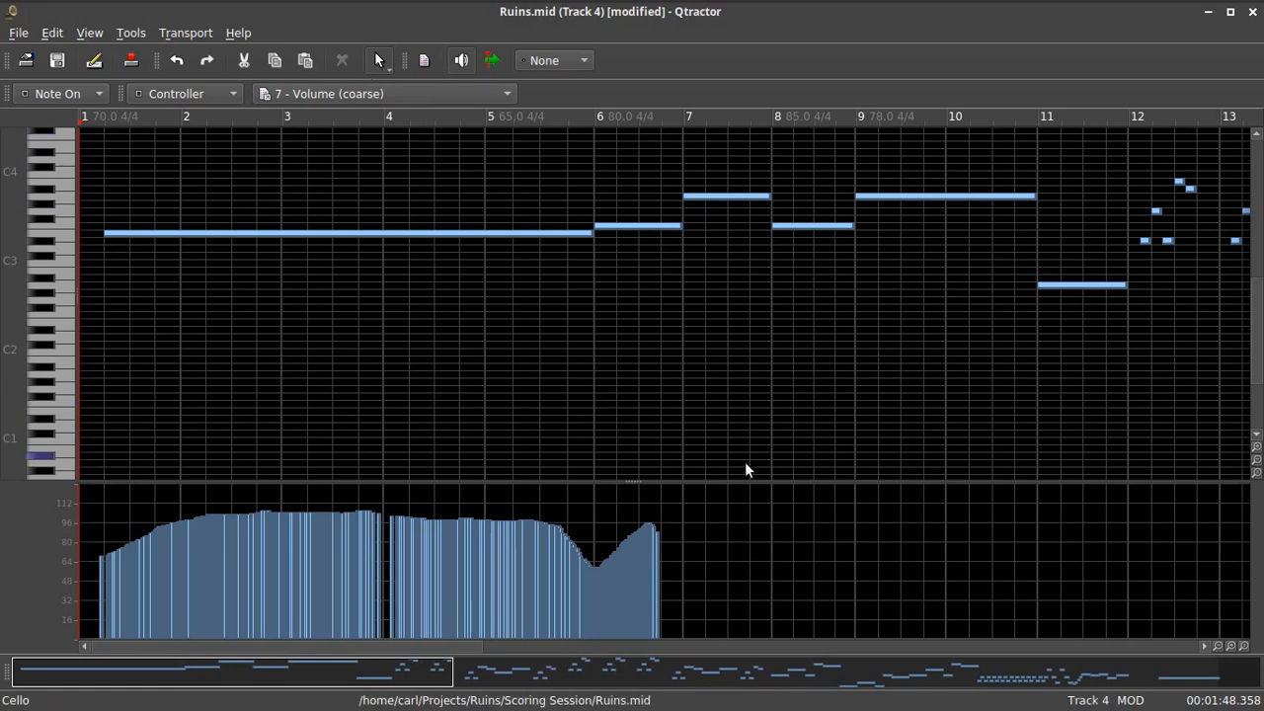
left_click_drag(702, 519, 654, 554)
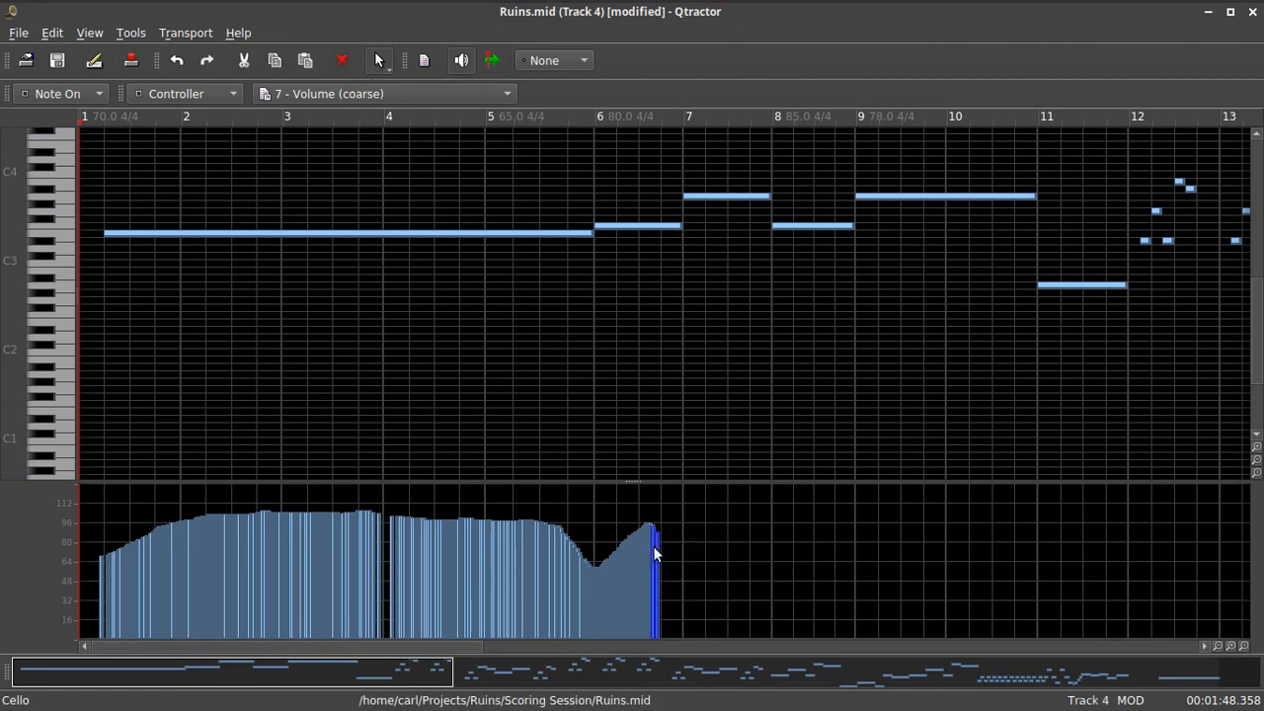
key("Delete")
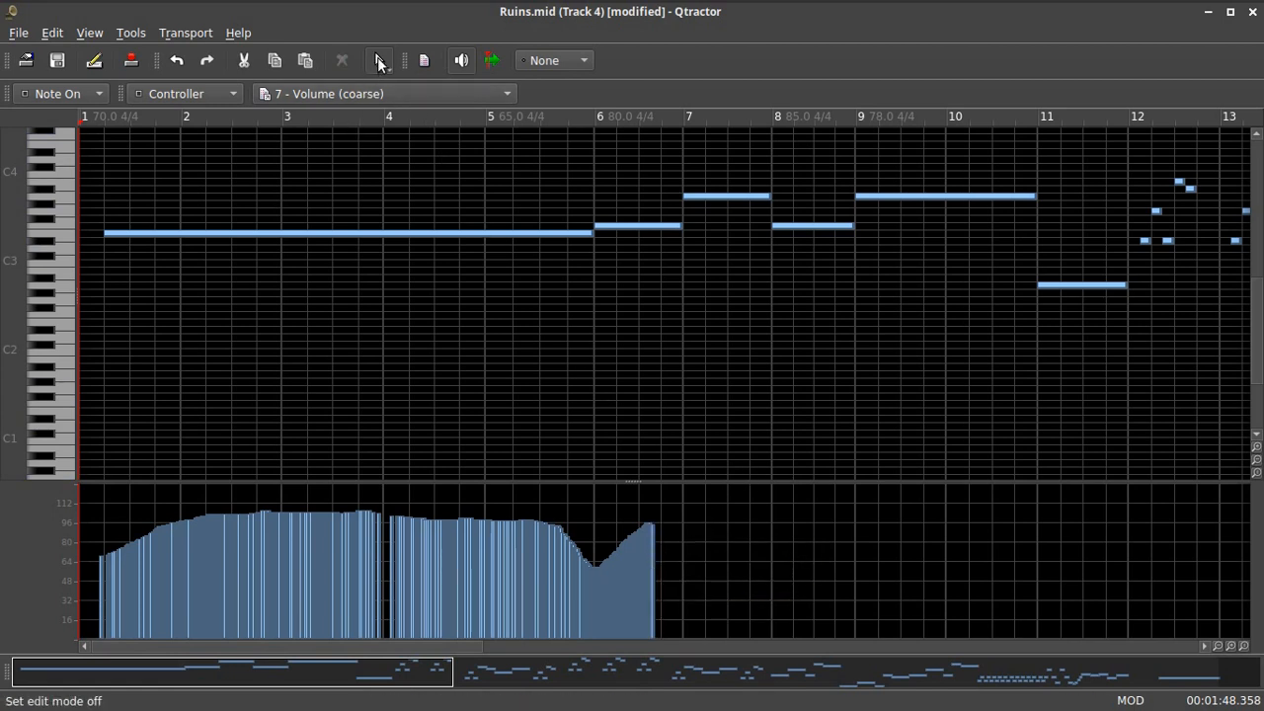
Draw volume swells peaking at about 97 to 106 from late bar 6 through bar 11, plus an event at about 103 at bar 12.
left_click(379, 60)
left_click(401, 131)
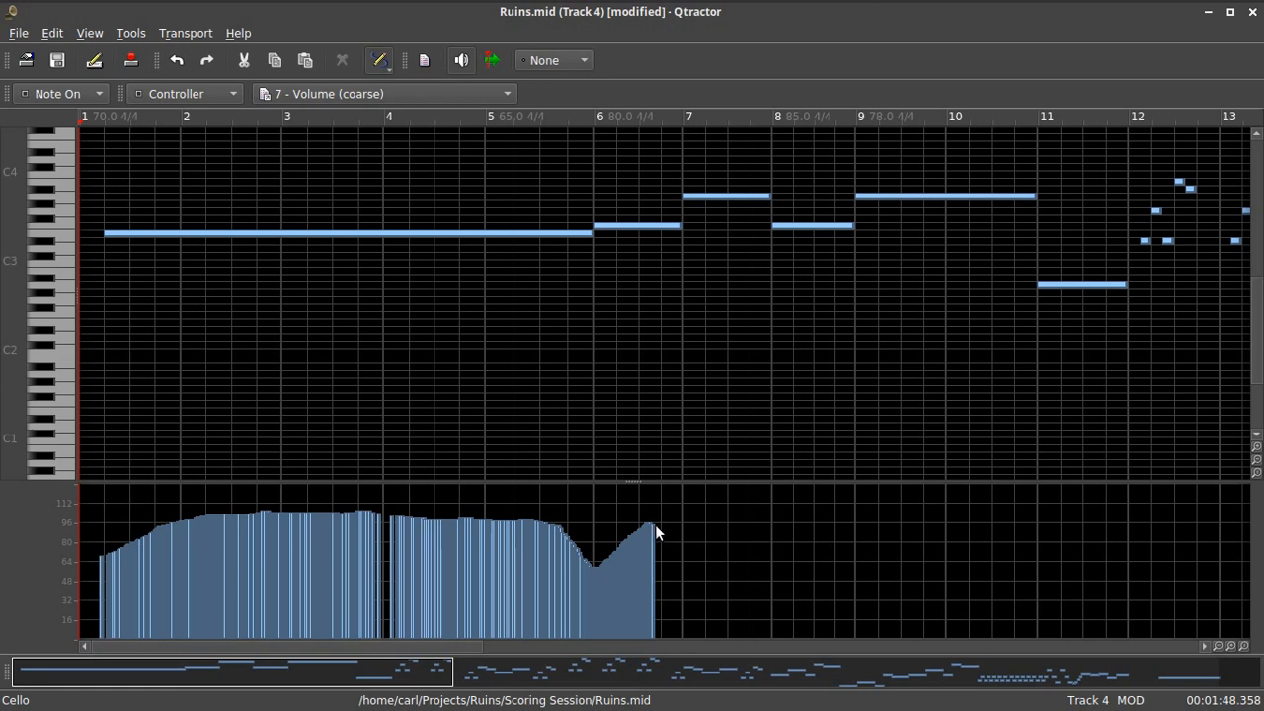
mouse_move(658, 525)
left_mouse_down()
mouse_move(686, 549)
mouse_move(719, 514)
mouse_move(752, 511)
mouse_move(771, 548)
mouse_move(820, 505)
mouse_move(856, 546)
mouse_move(897, 510)
mouse_move(964, 505)
mouse_move(1039, 550)
mouse_move(1094, 505)
mouse_move(1134, 538)
left_mouse_up()
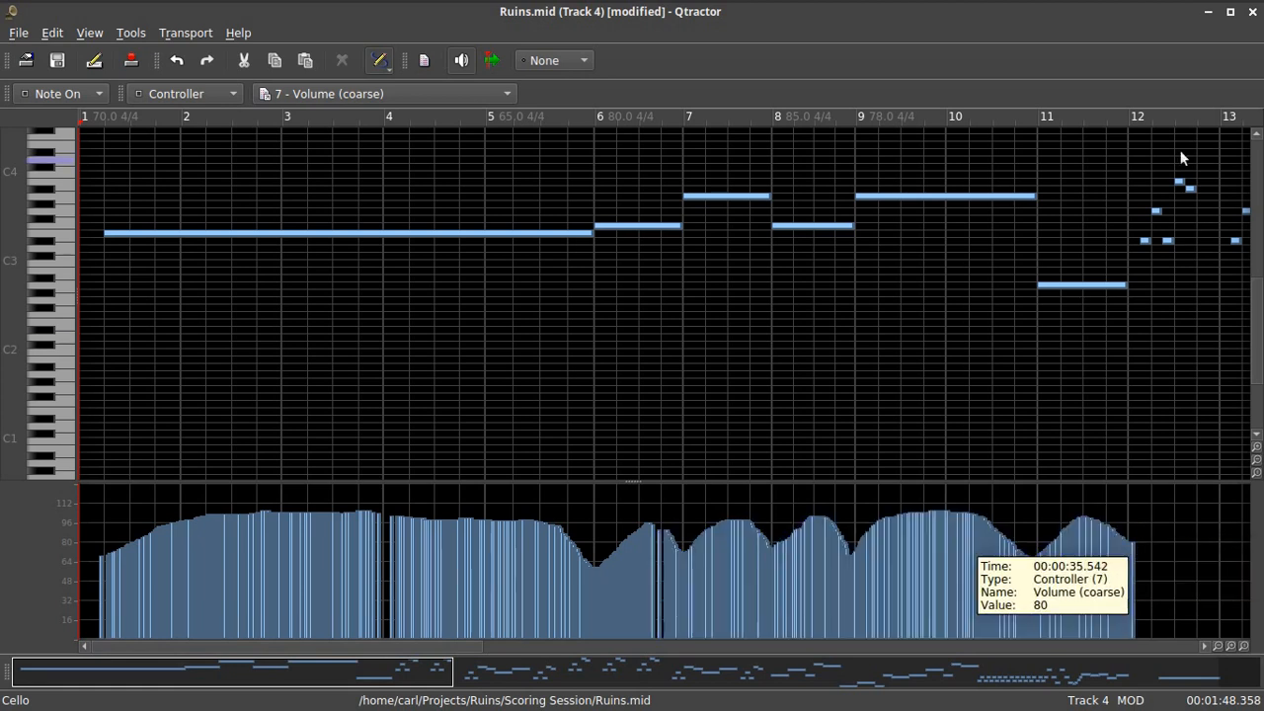
left_click(1138, 513)
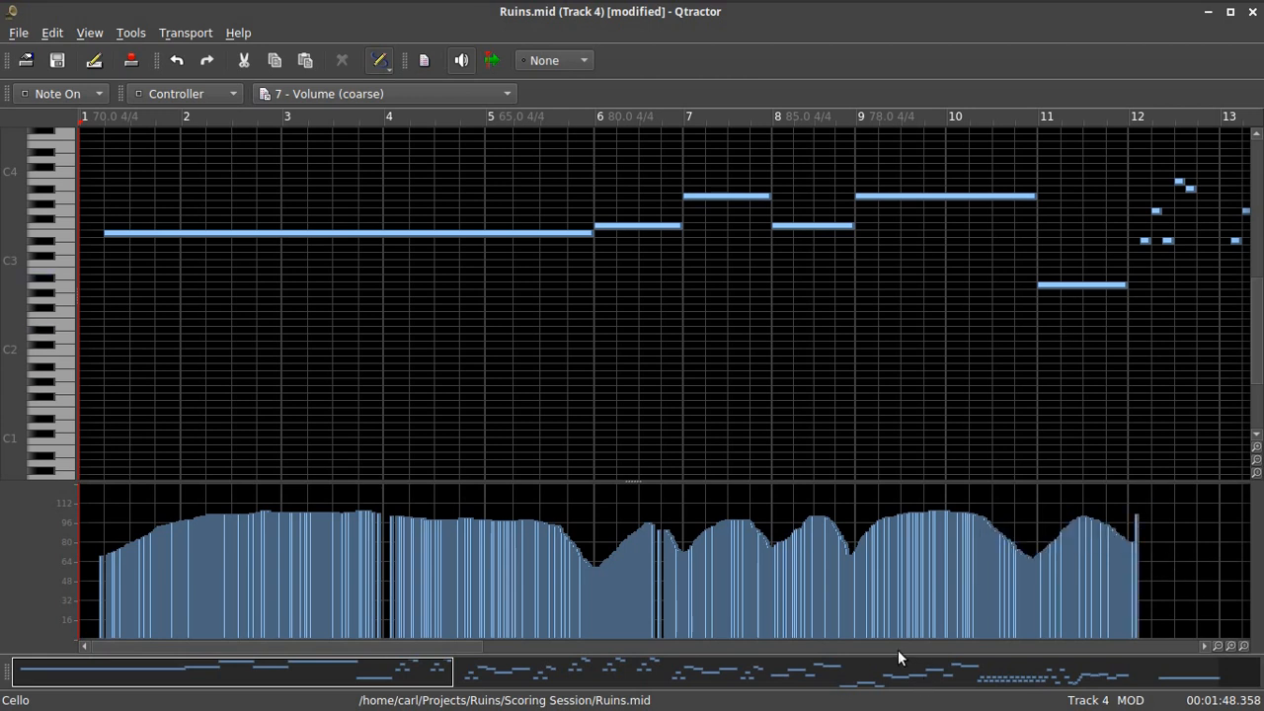
Draw a volume fade from about 108 down to about 45 across the final long note in bars 34 to 36.
left_click_drag(440, 645, 593, 645)
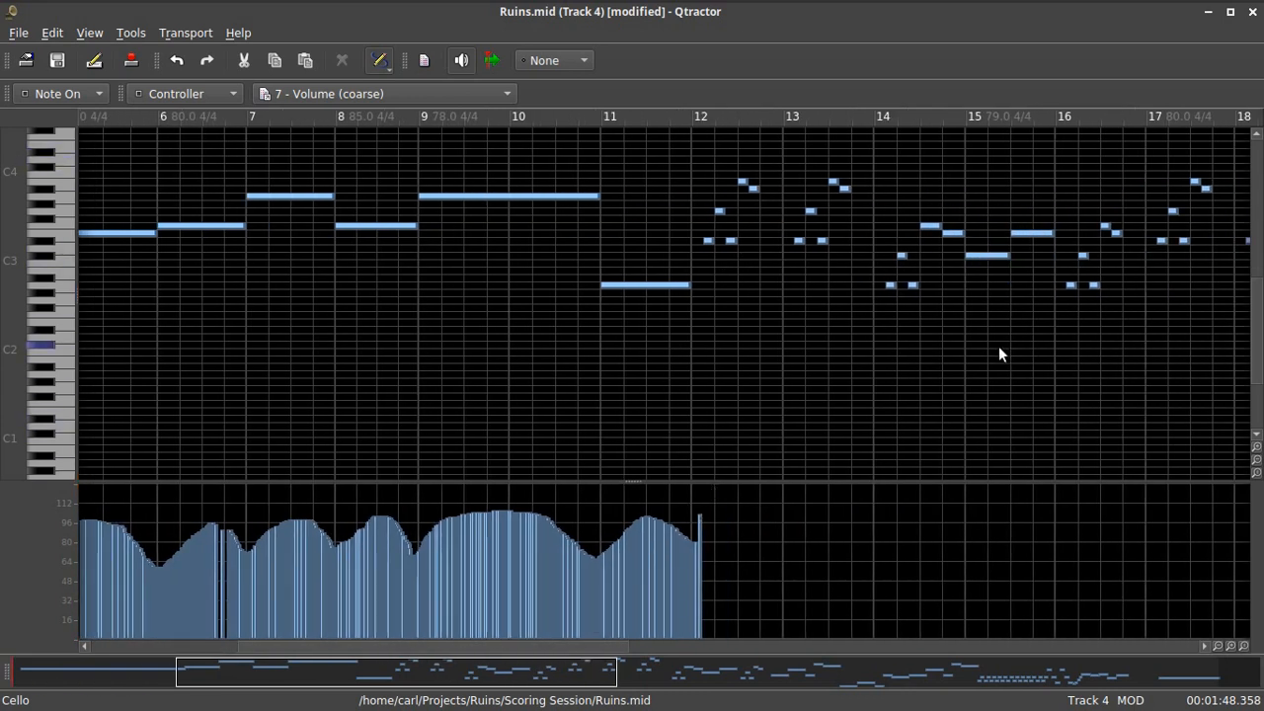
left_click_drag(609, 659, 1218, 663)
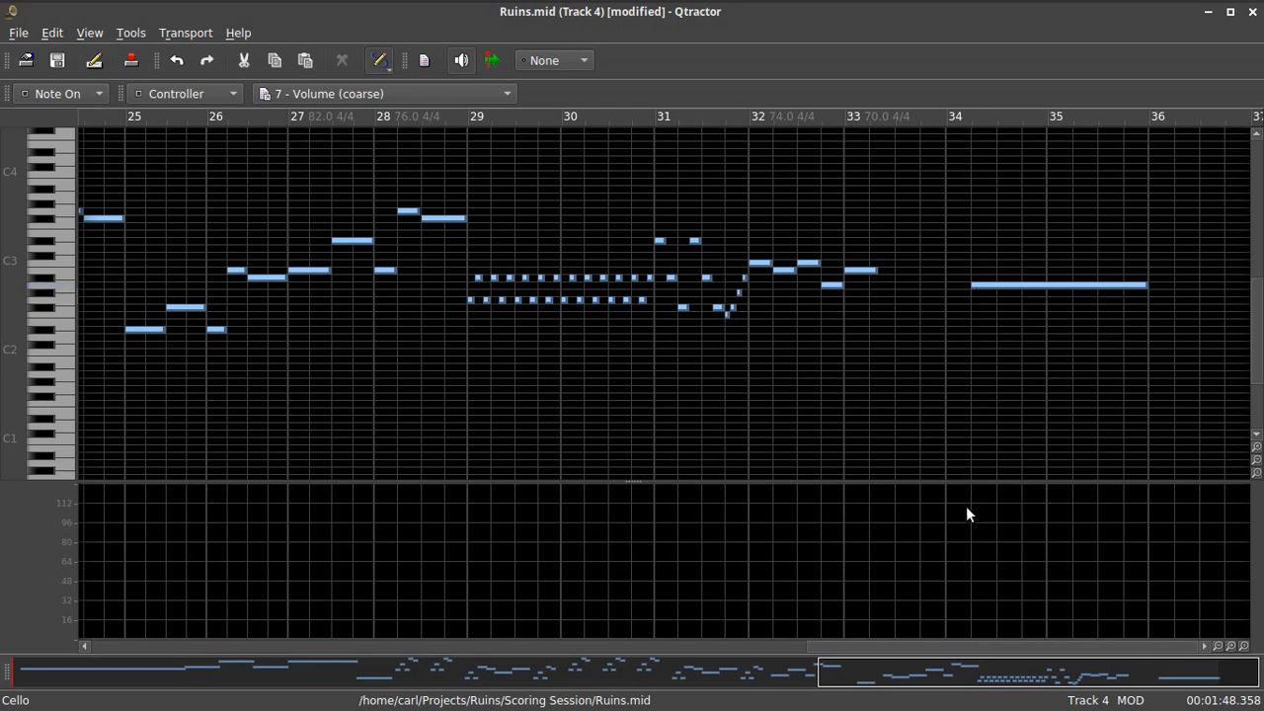
mouse_move(968, 508)
left_mouse_down()
mouse_move(1019, 538)
mouse_move(1132, 553)
mouse_move(1191, 580)
left_mouse_up()
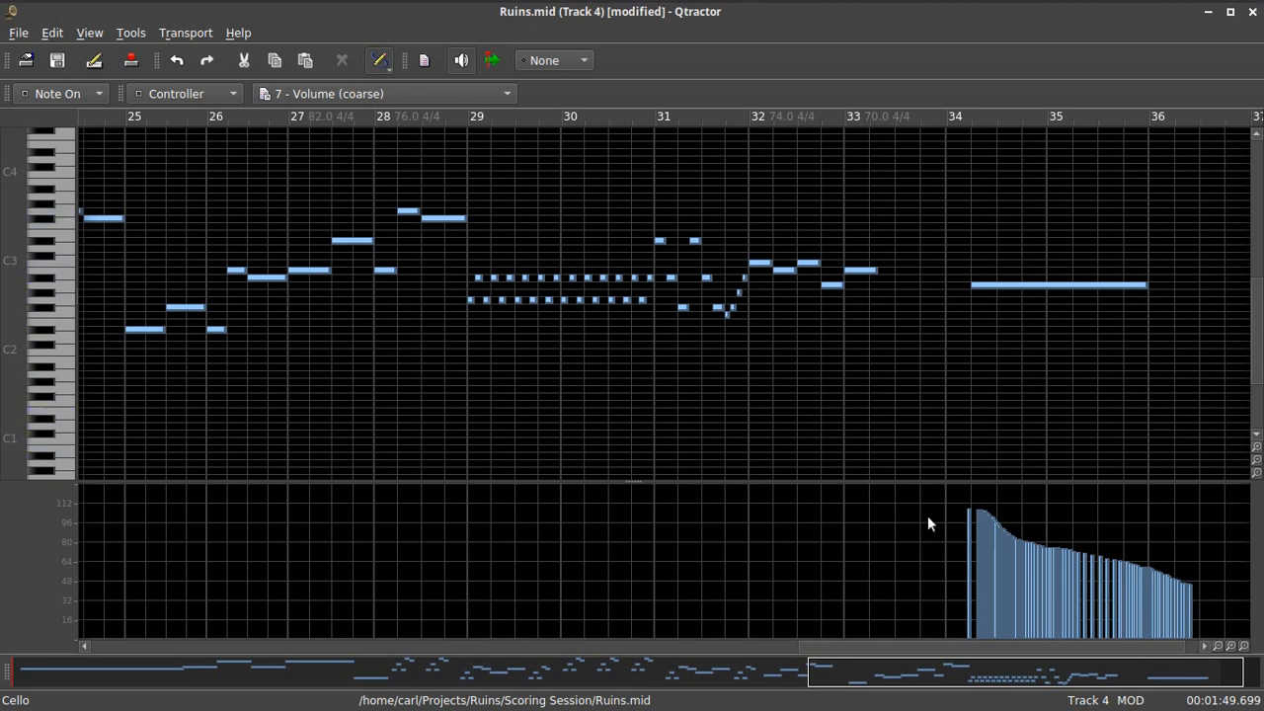
Show Note Velocity, turn edit mode off and shape bar 12's five note velocities to 32, 52, about 72, about 80 and 57.
left_click_drag(831, 642, 20, 646)
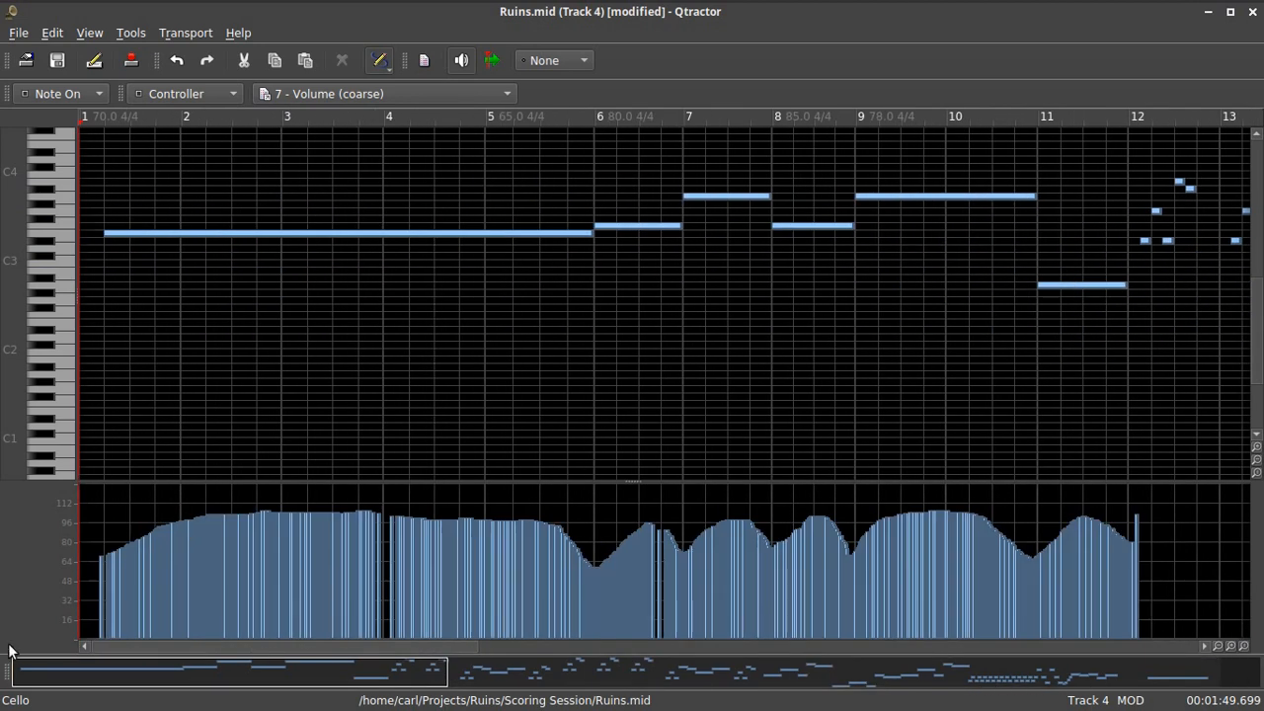
left_click(207, 96)
left_click(193, 49)
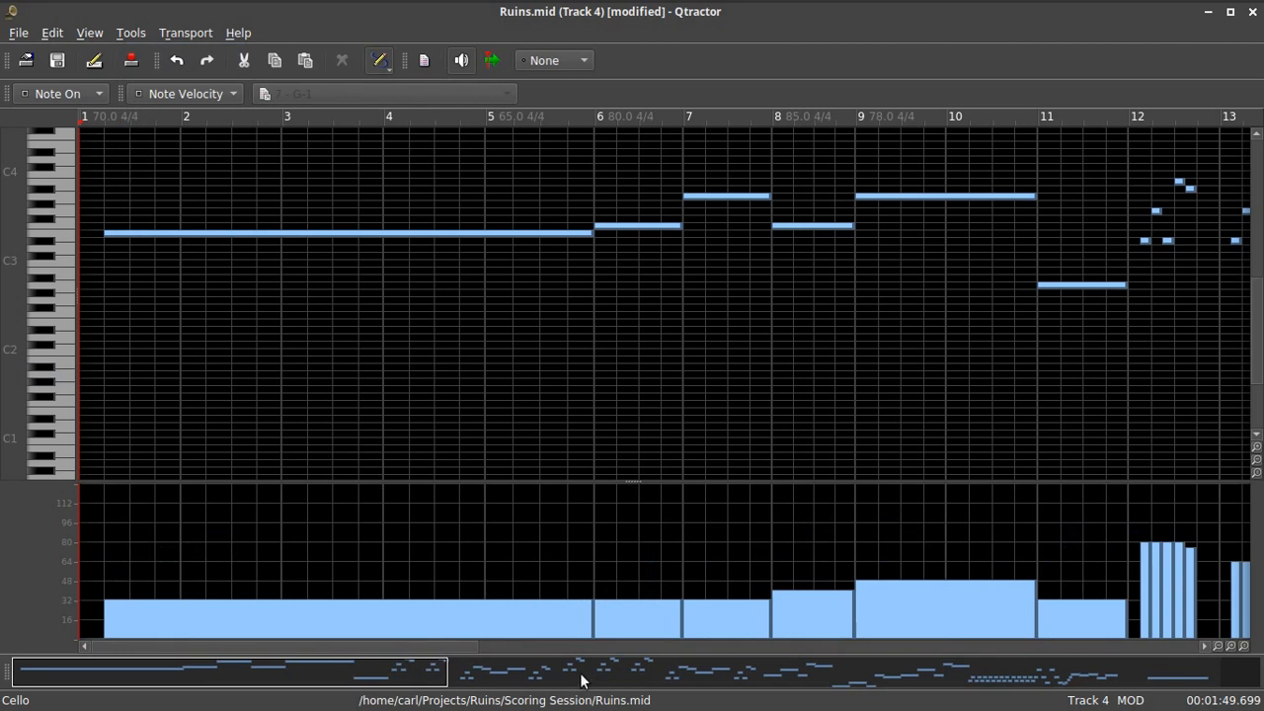
left_click_drag(472, 647, 759, 660)
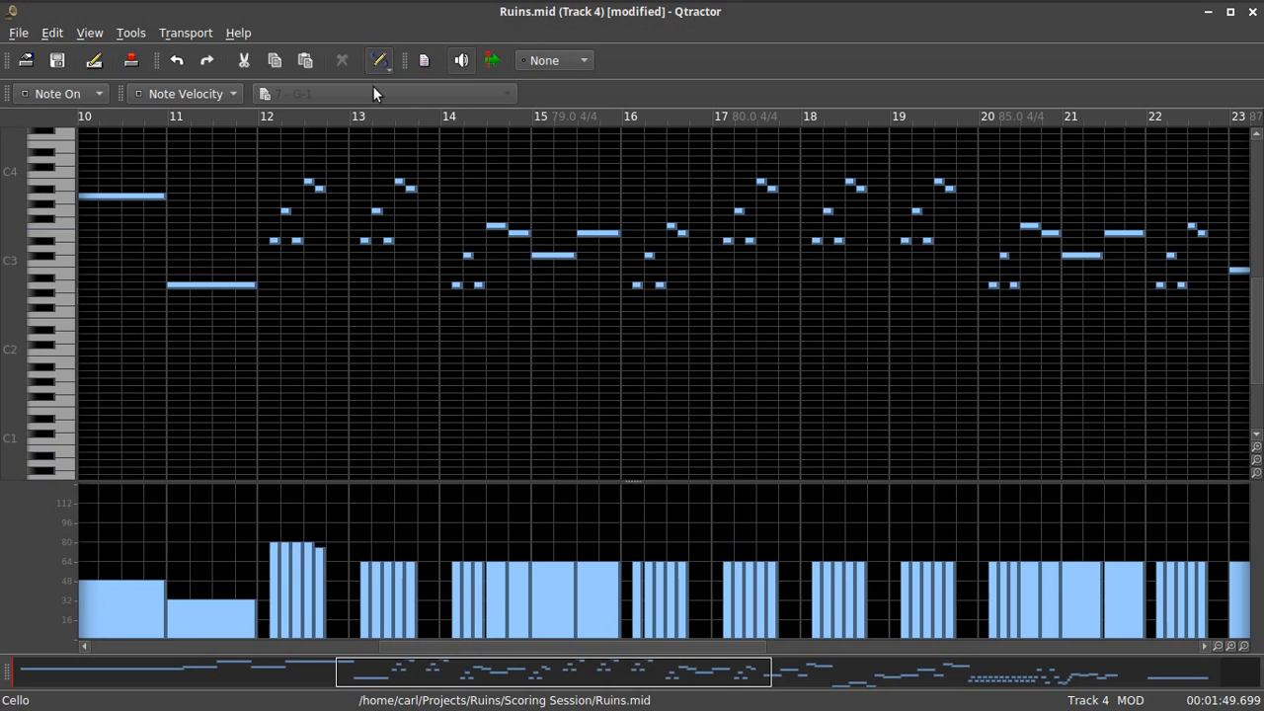
left_click(381, 62)
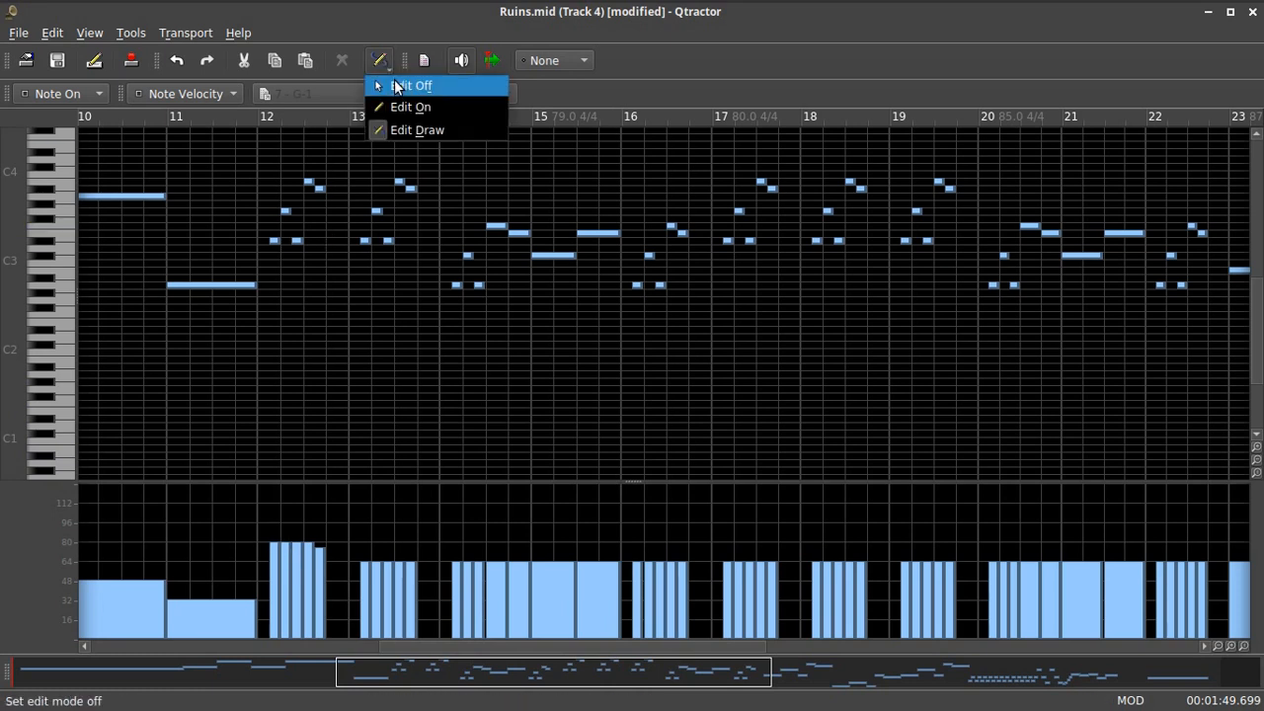
left_click(396, 86)
left_click_drag(274, 543, 275, 601)
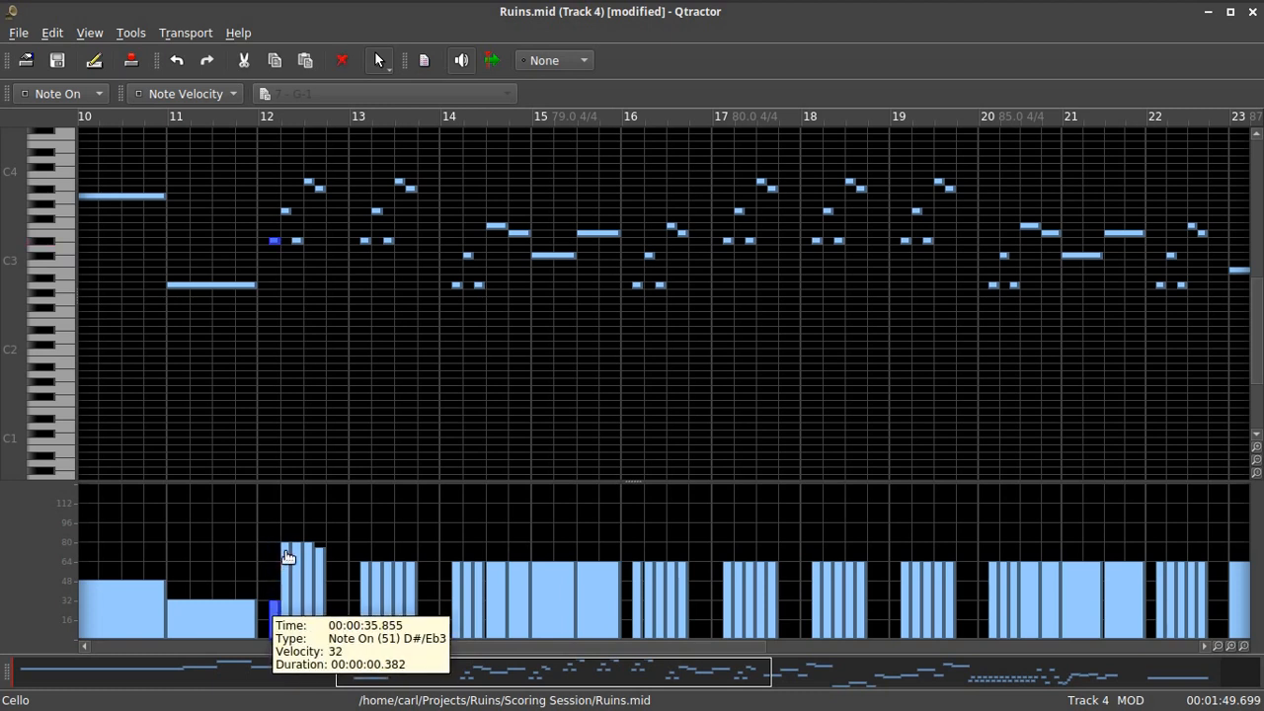
left_click_drag(287, 544, 286, 576)
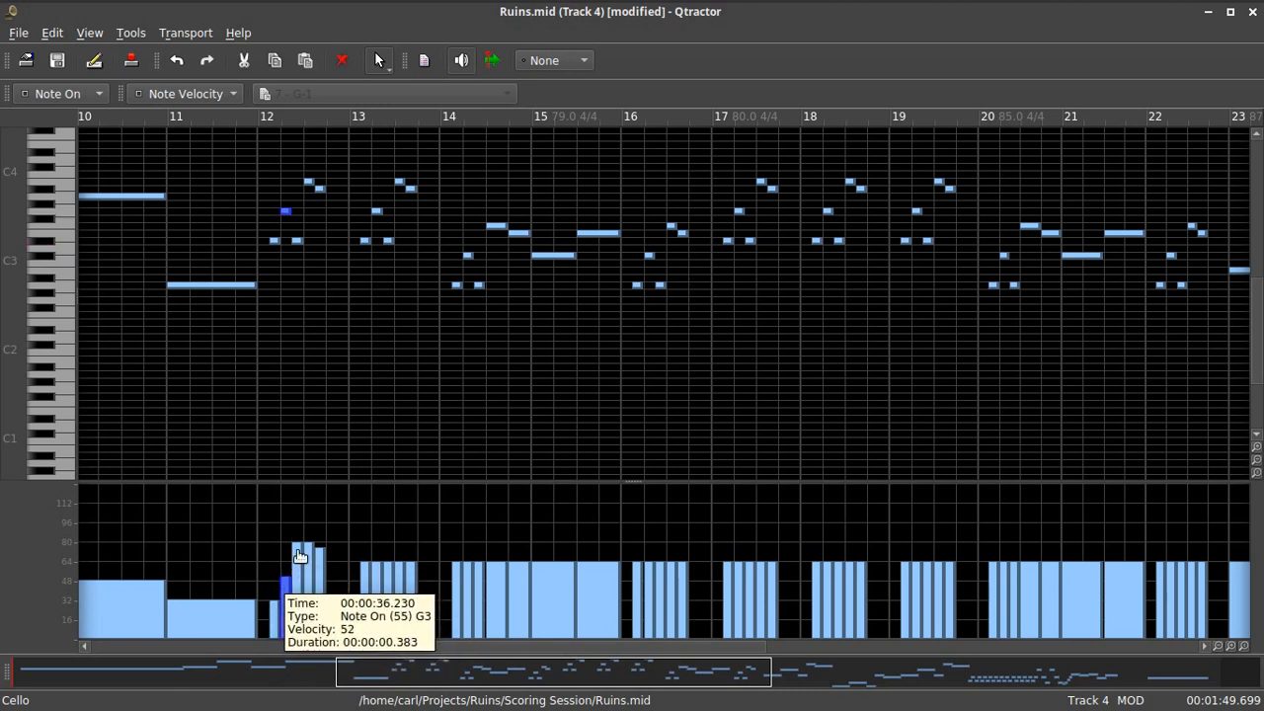
left_click_drag(297, 545, 330, 571)
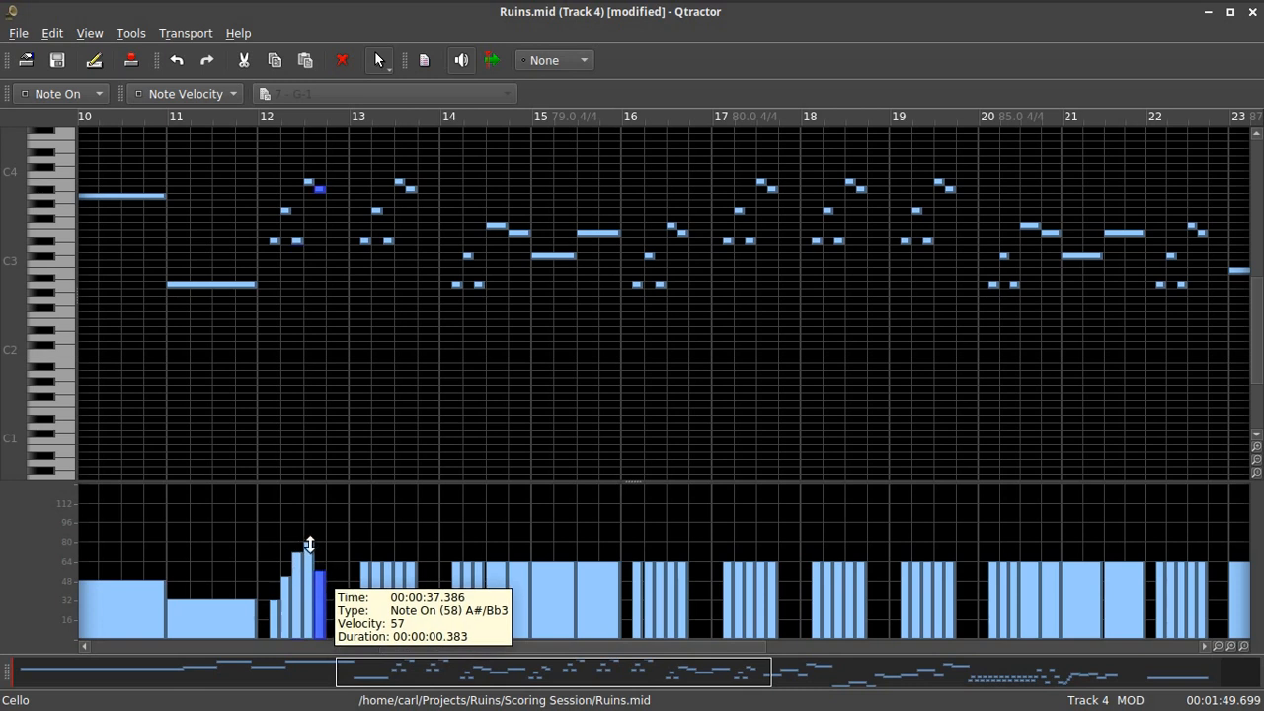
left_click(309, 545)
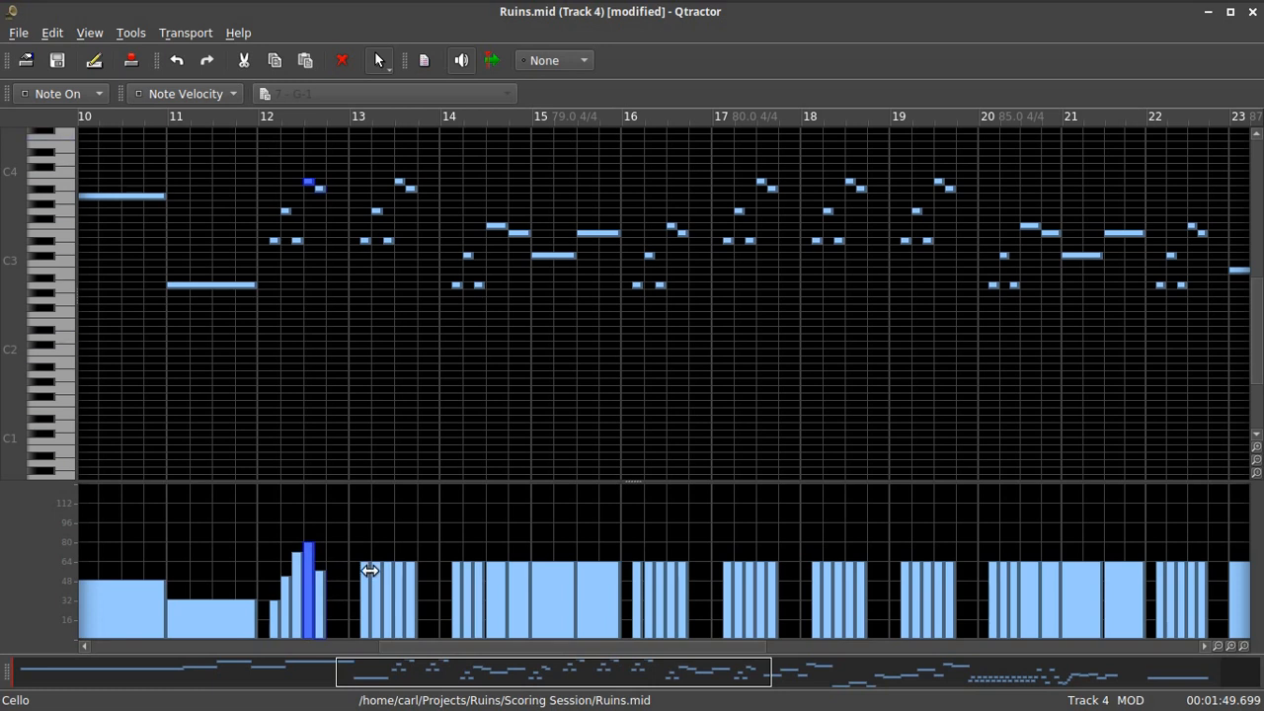
Set the velocities of bar 13's first, second and fourth notes to about 29, 42 and 79.
left_click_drag(365, 565, 375, 589)
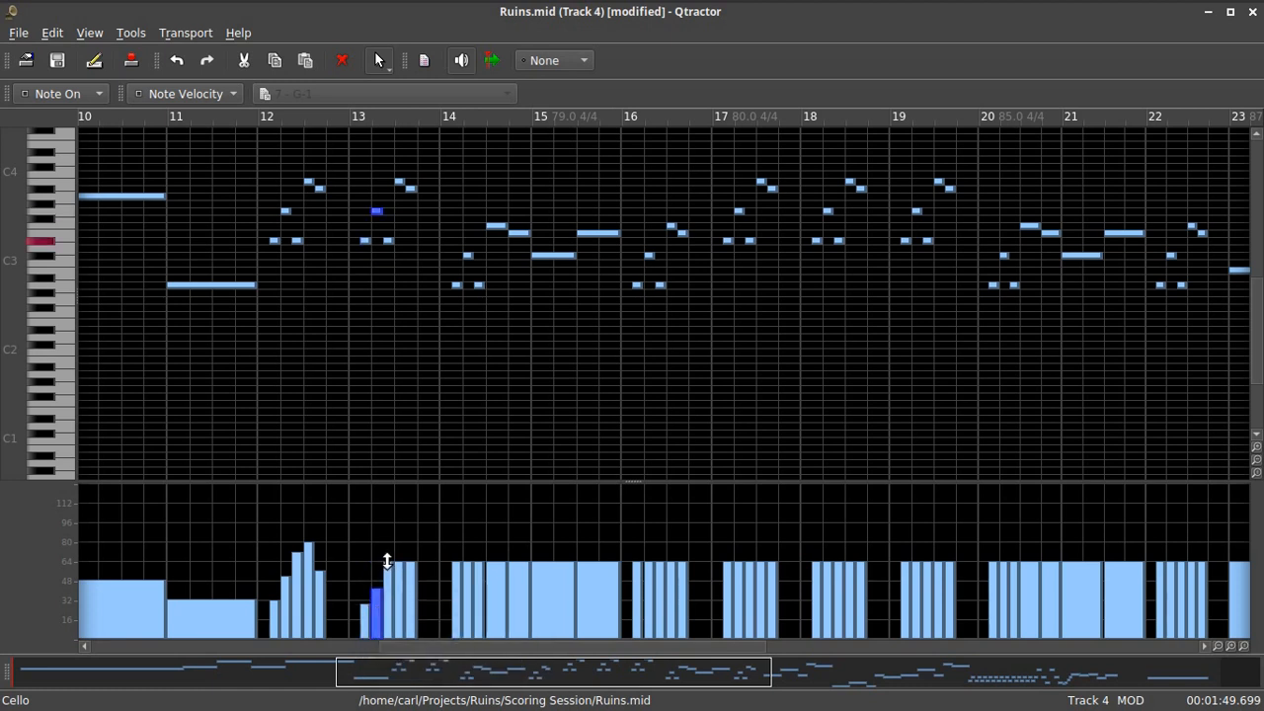
left_click(387, 563)
left_click_drag(400, 561, 400, 544)
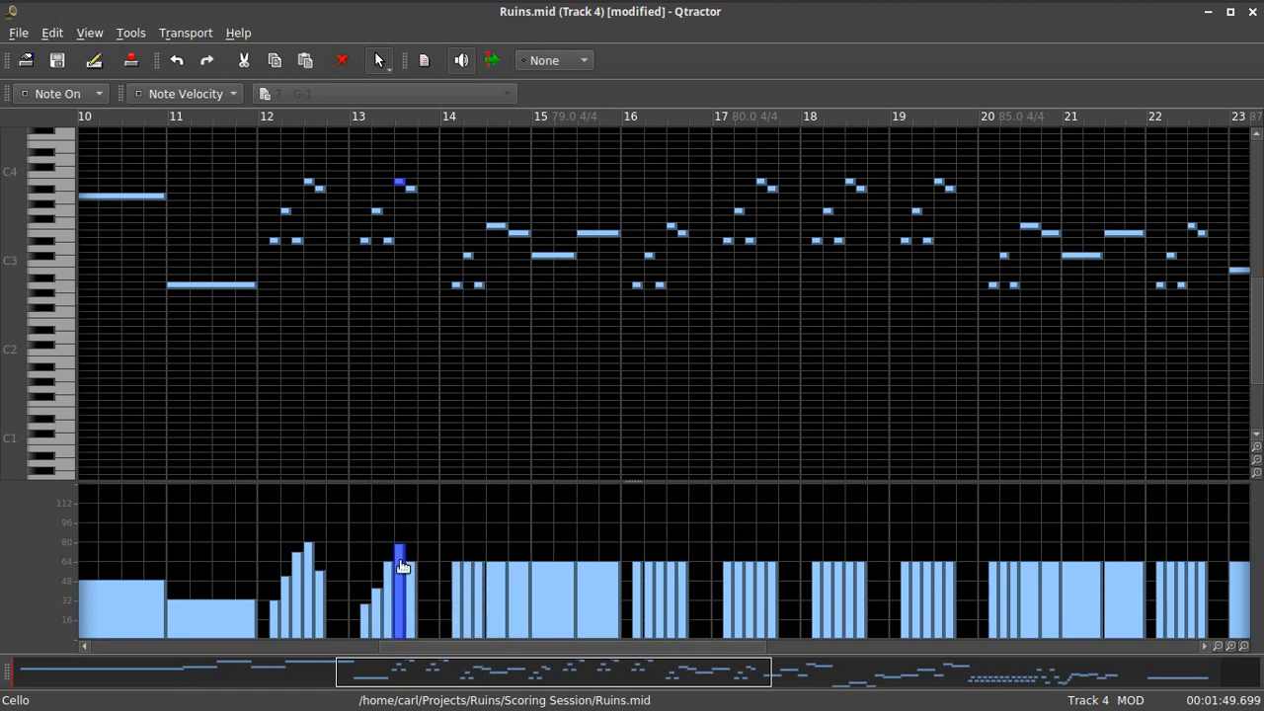
left_click(411, 563)
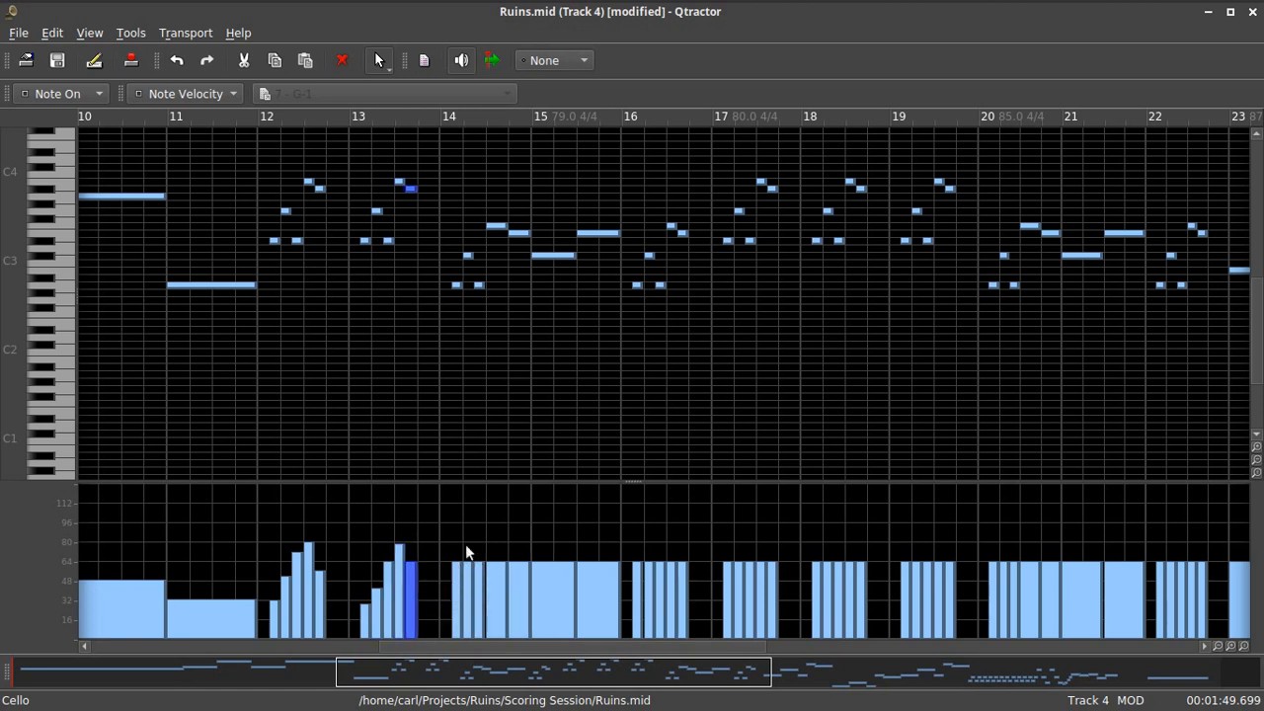
Shape the note velocities in bars 14 to 16 into rising phrases, peaking at 74 in bar 14 and about 80 in bar 16.
left_click_drag(459, 563, 460, 592)
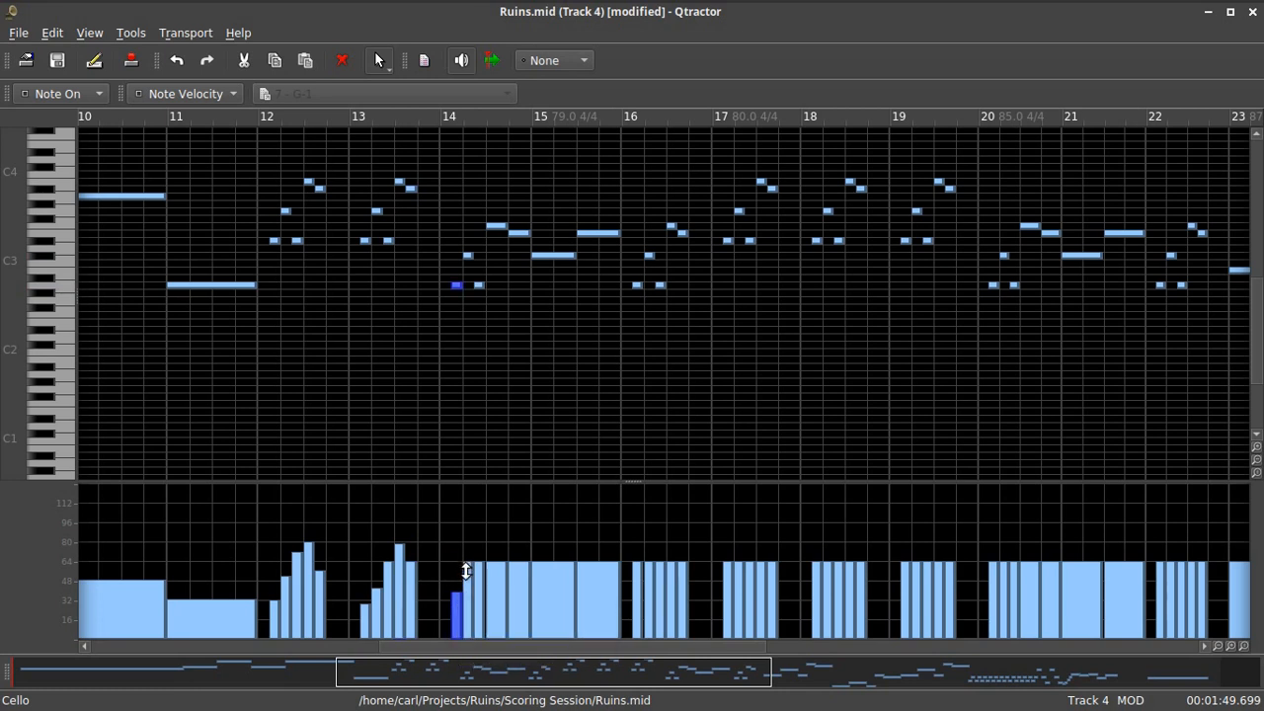
left_click(468, 564)
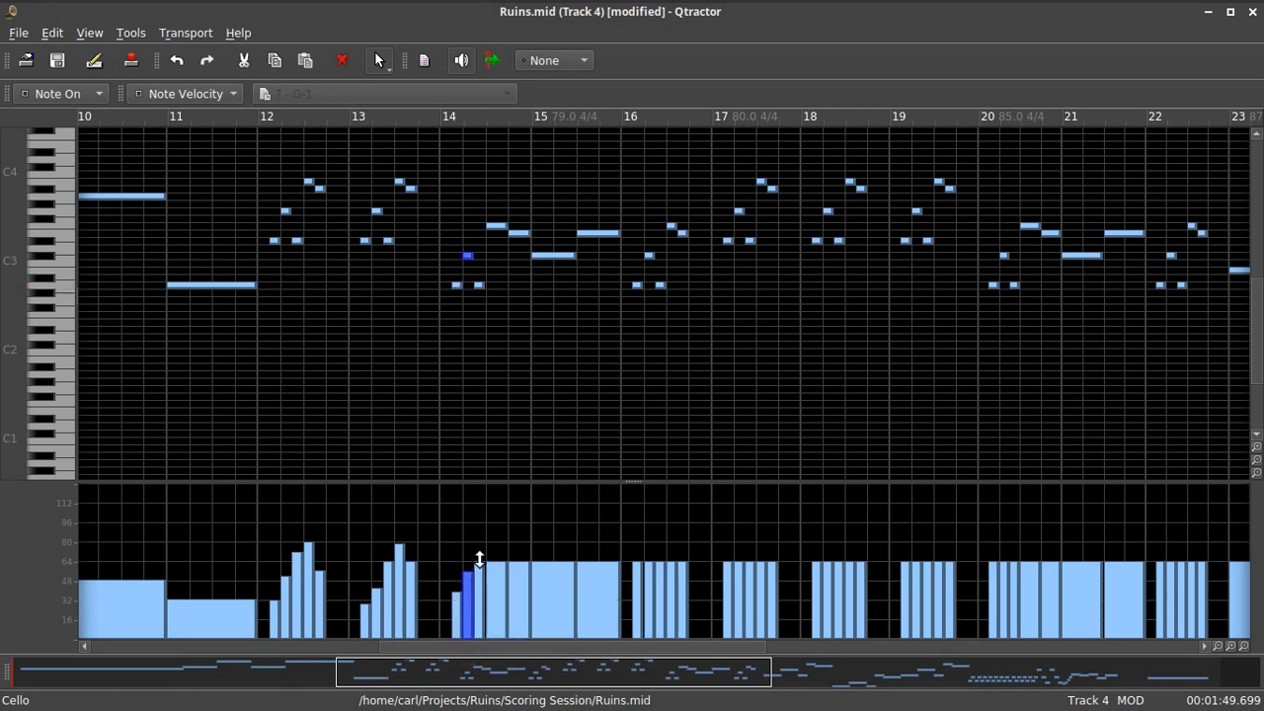
left_click(479, 560)
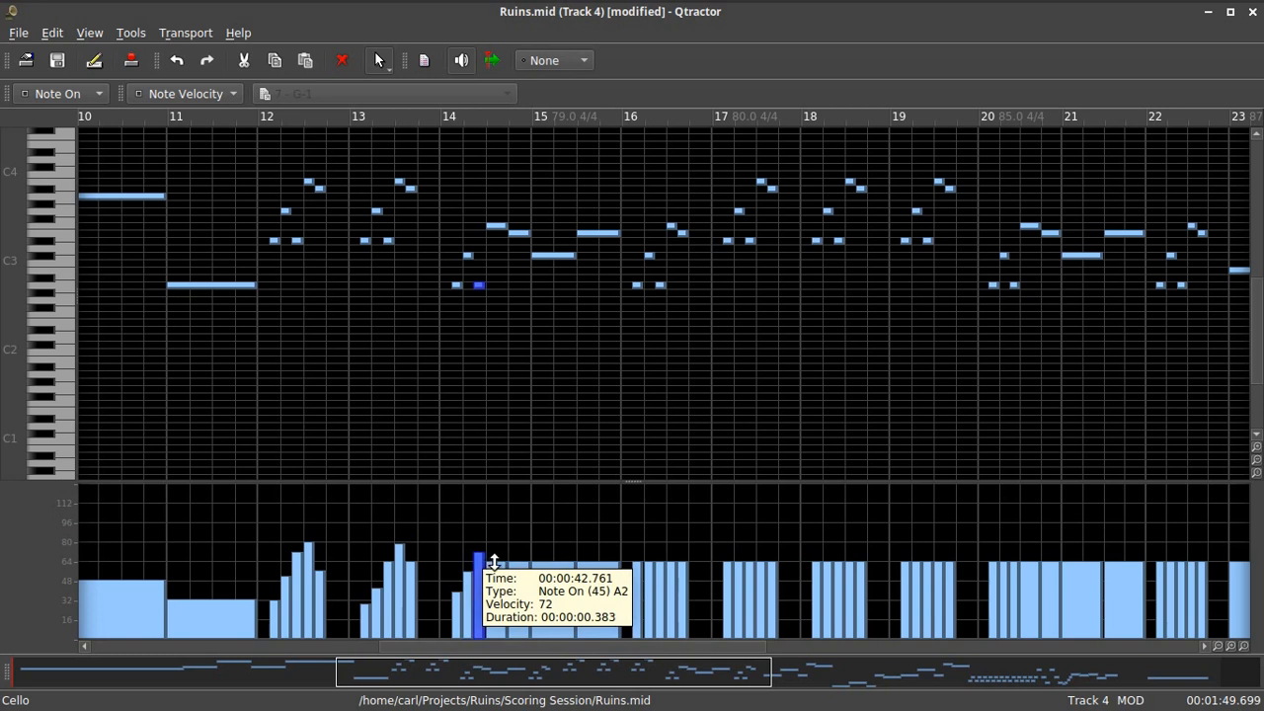
left_click(497, 555)
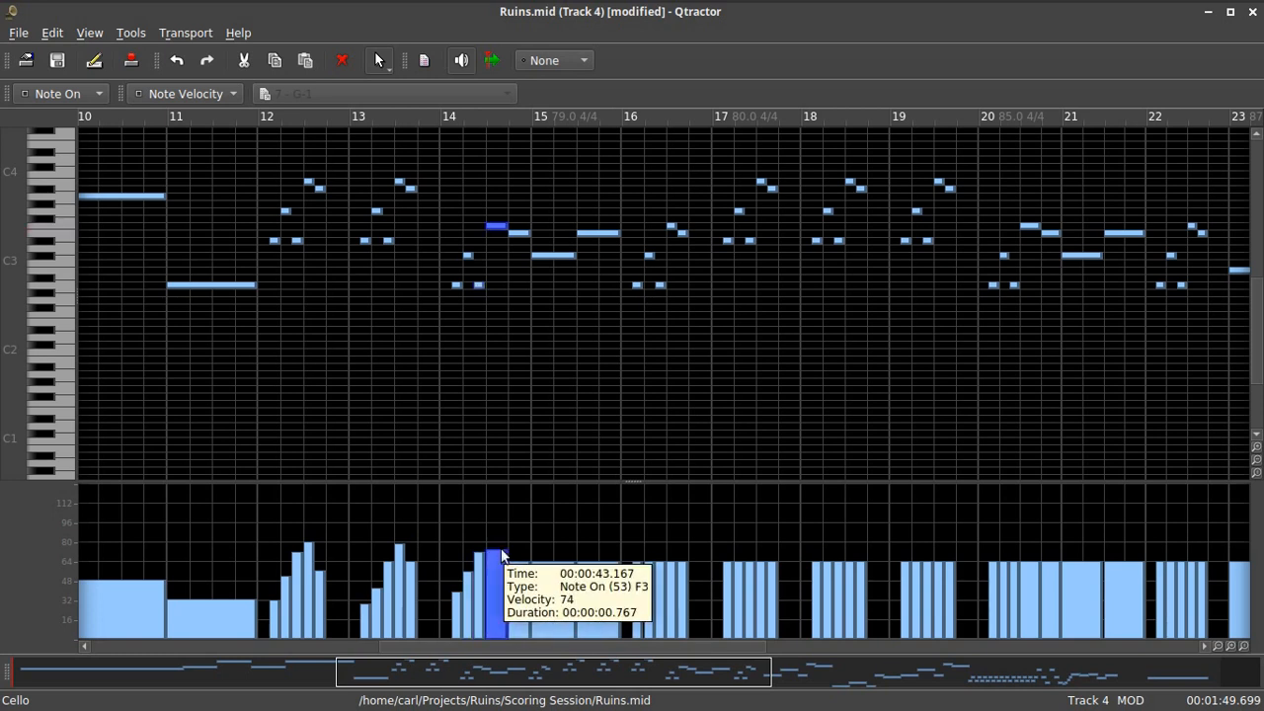
left_click_drag(546, 561, 675, 539)
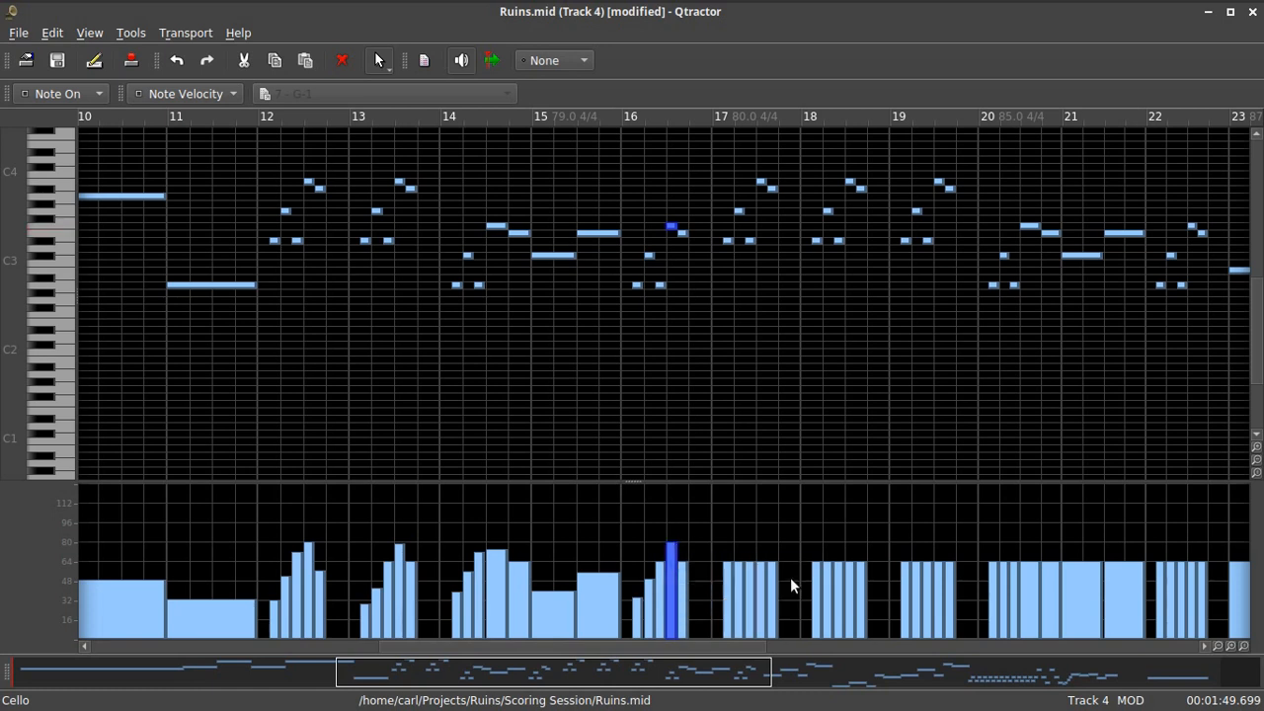
Shape bar 17's five note velocities to about 30, 45, 66, 74 and 56.
left_click_drag(728, 564, 774, 583)
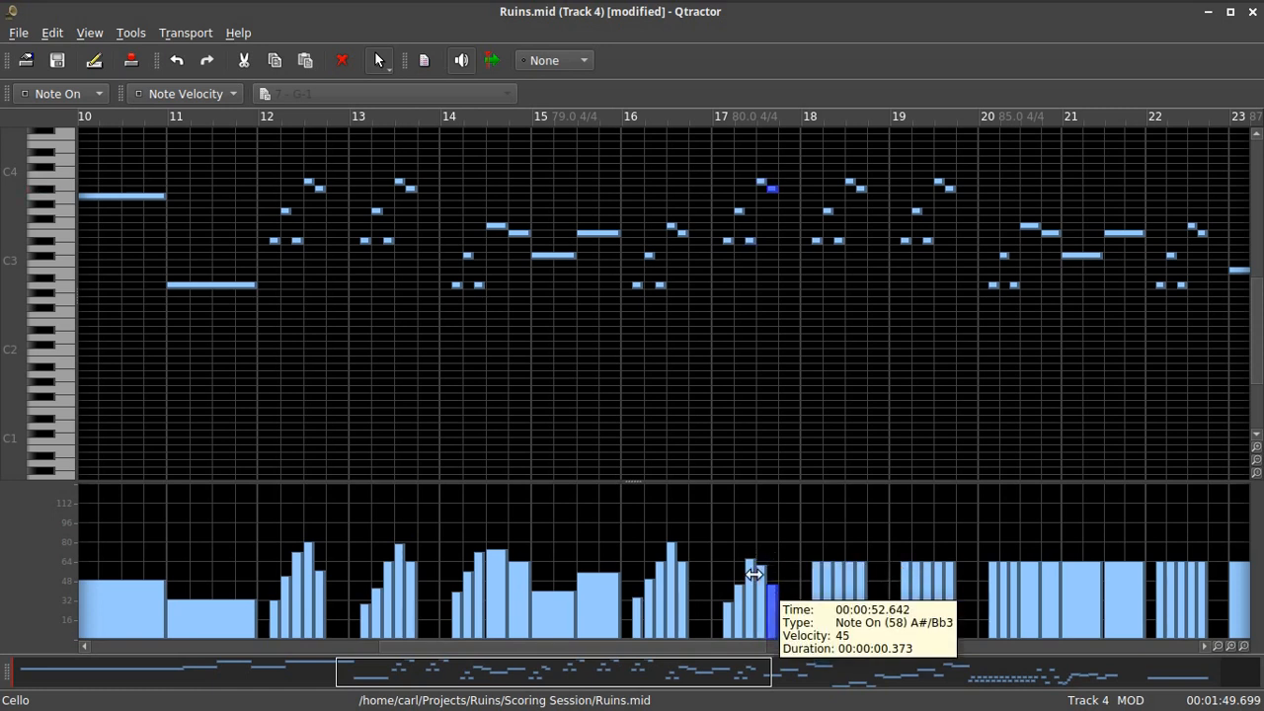
left_click_drag(759, 564, 766, 556)
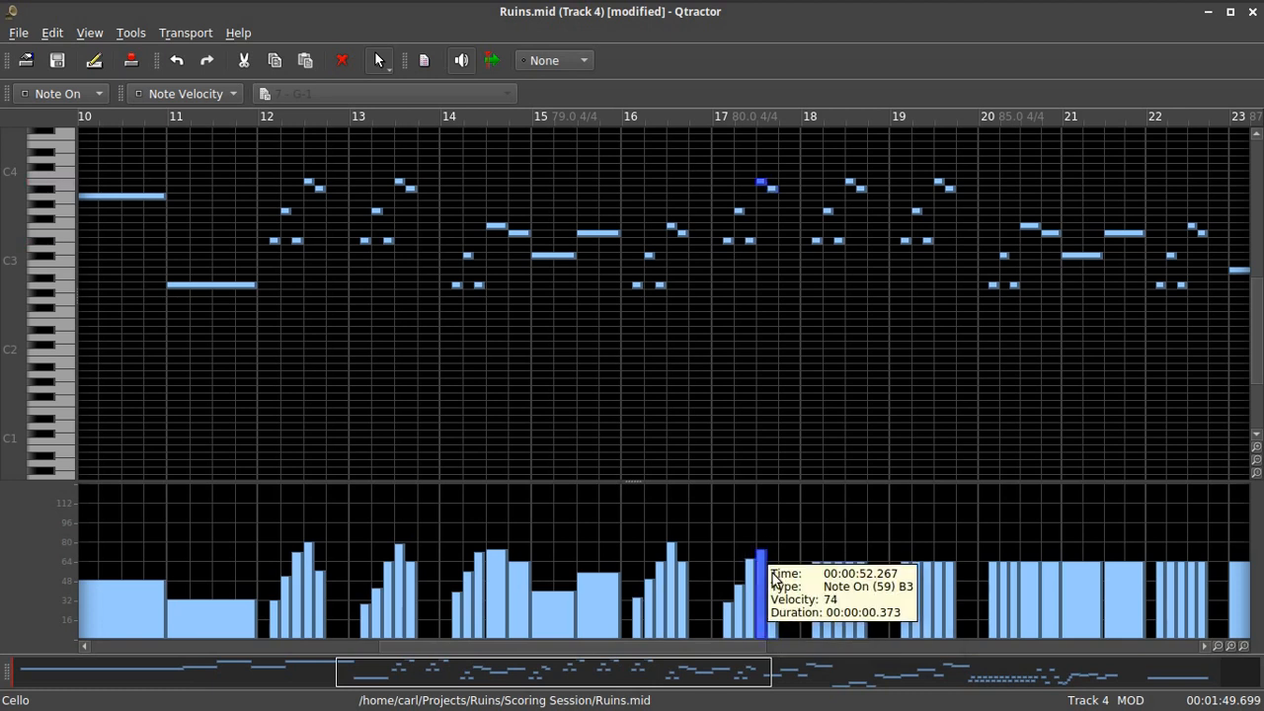
left_click(774, 585)
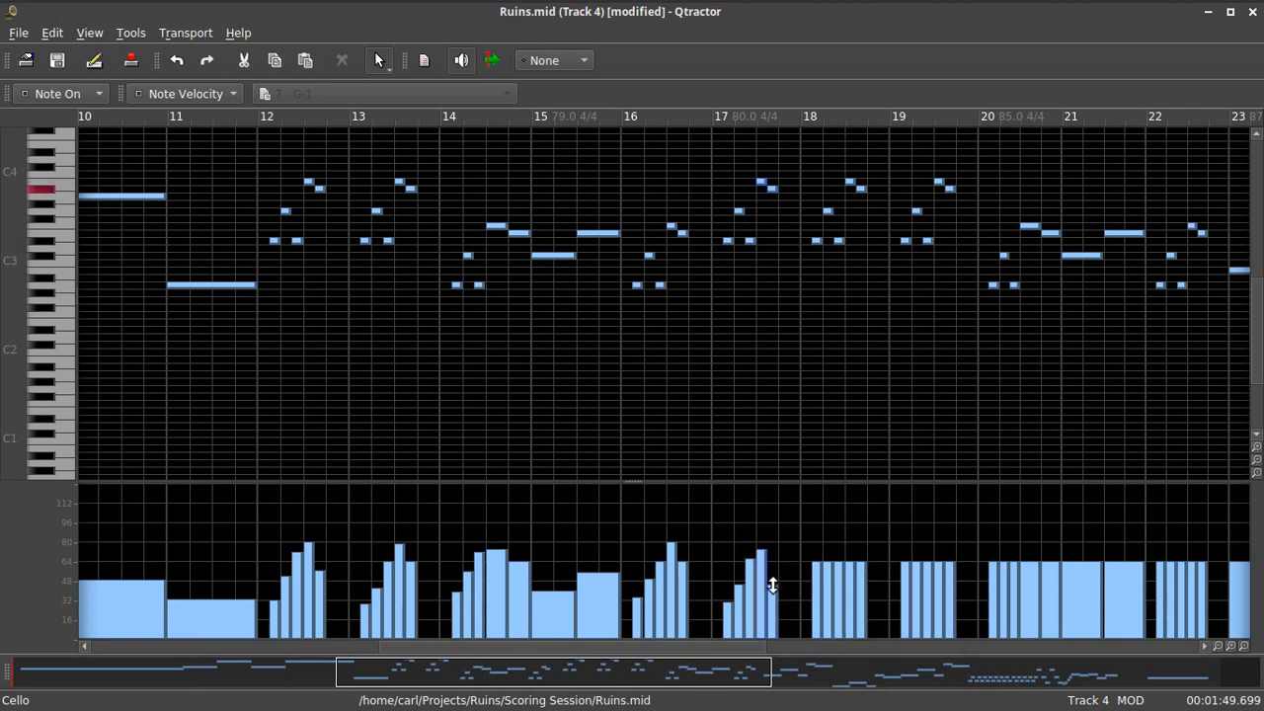
left_click(773, 584)
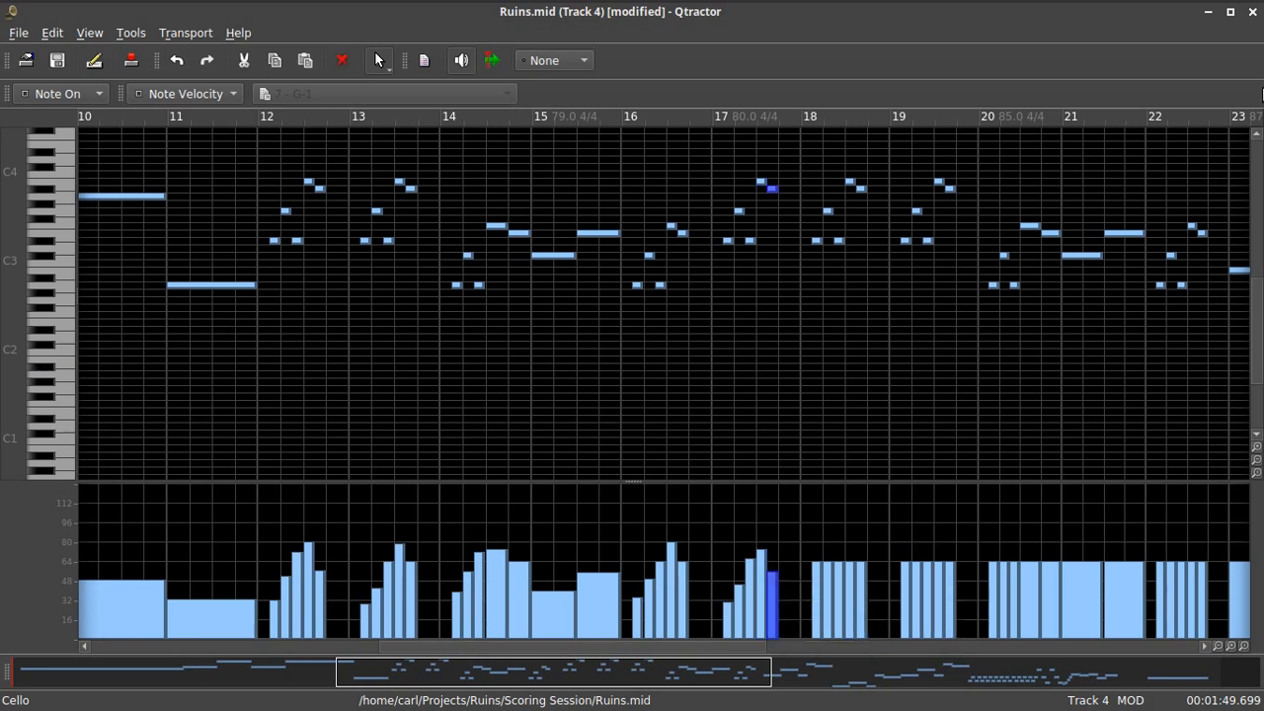
Close the Cello clip's editor and open the CelloAtt clip in the MIDI editor.
left_click(1251, 12)
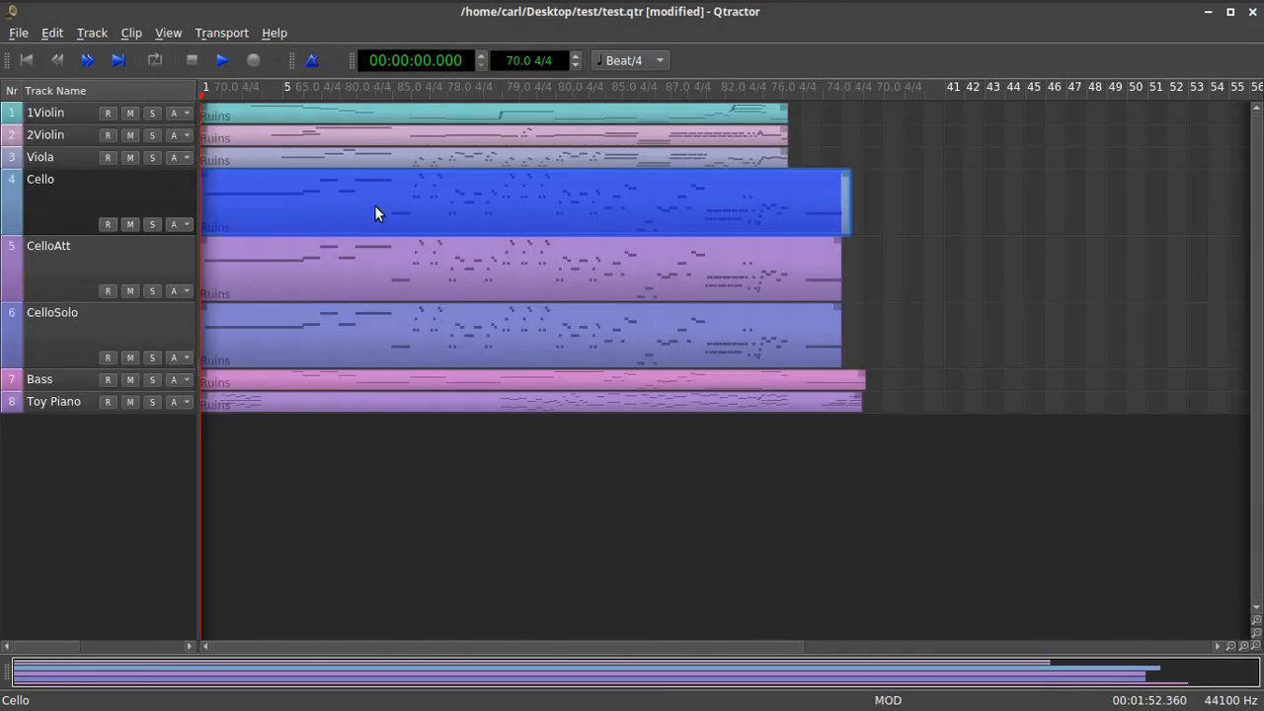
double_click(383, 273)
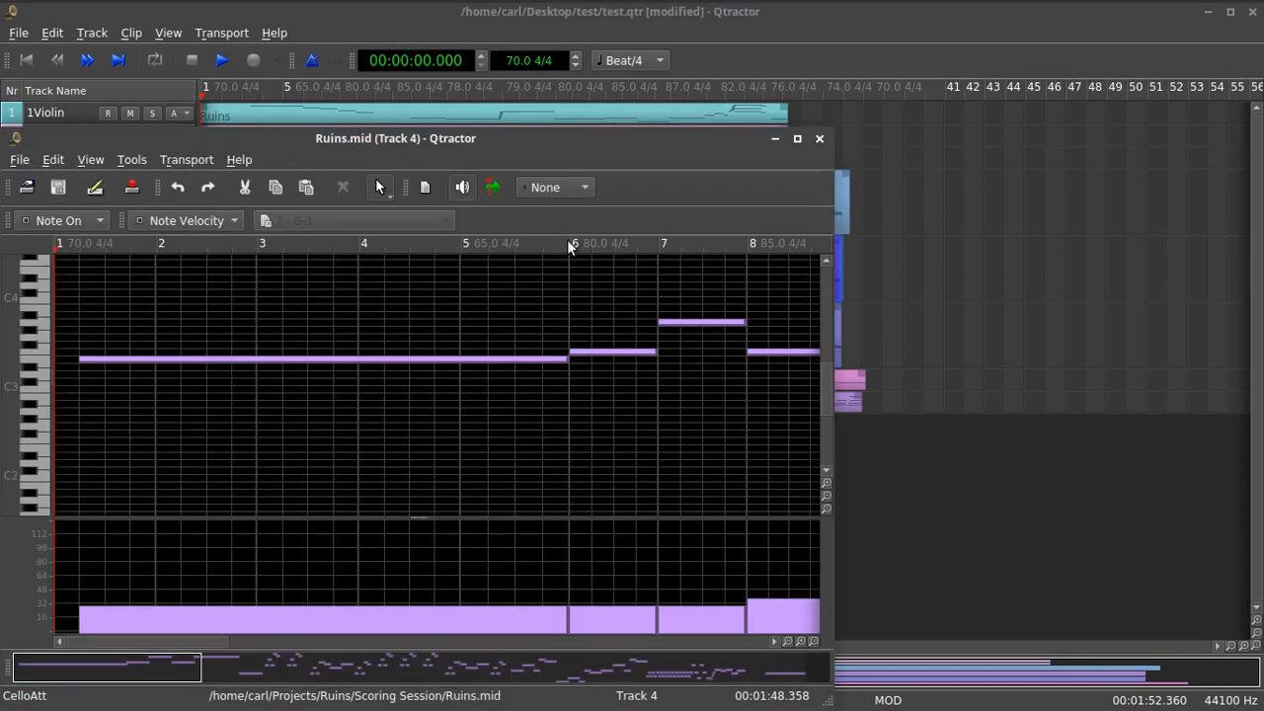
Show the 7 - Volume (coarse) controller in the CelloAtt editor and delete every note before bar 31.
left_click(799, 140)
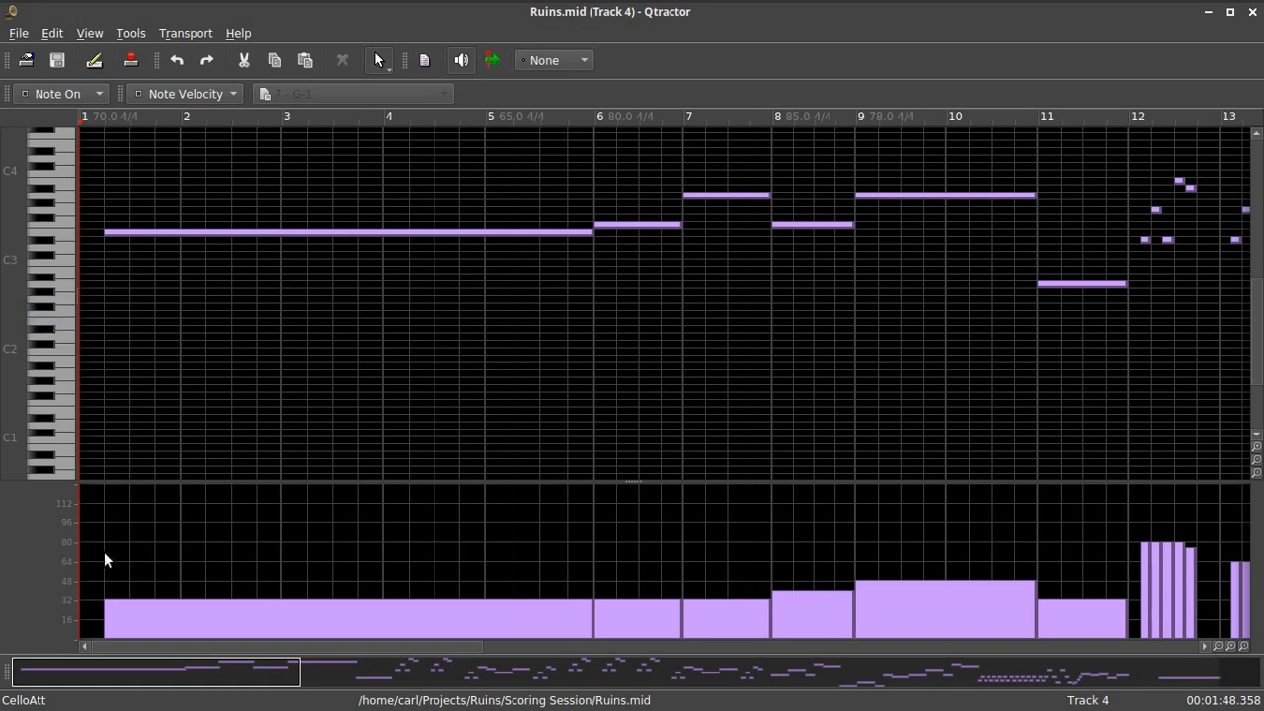
left_click(230, 93)
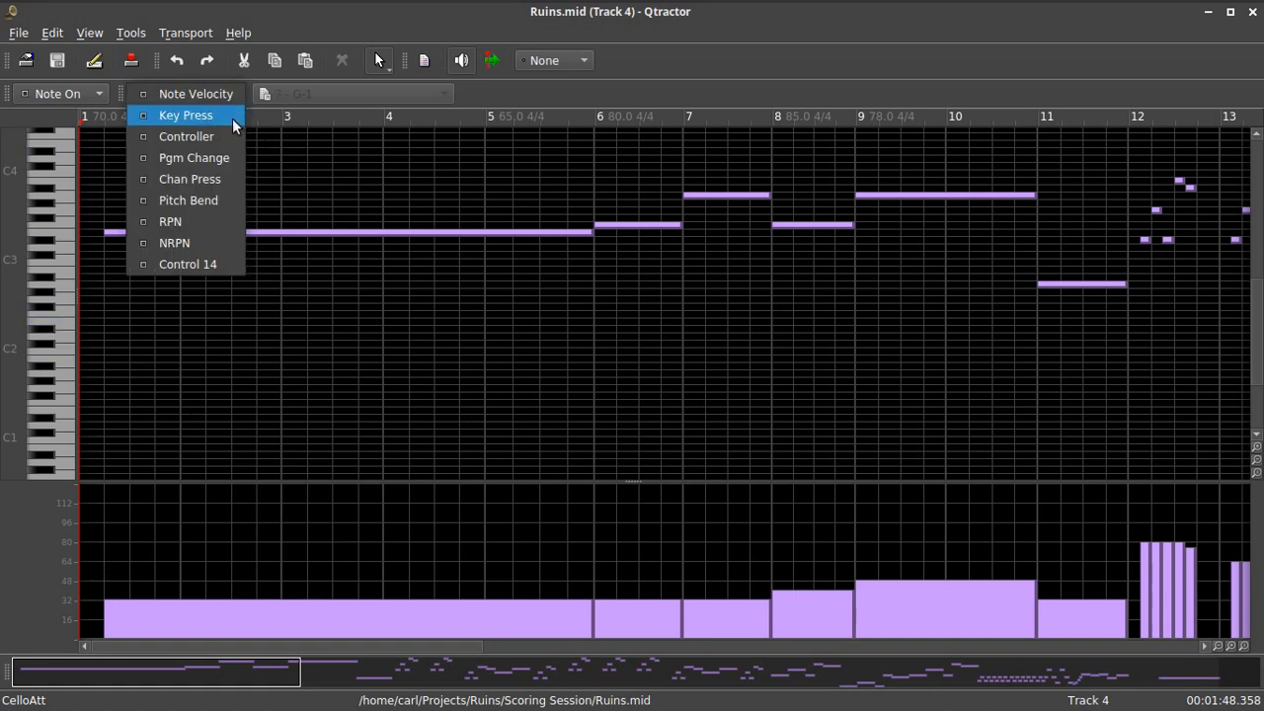
left_click(220, 136)
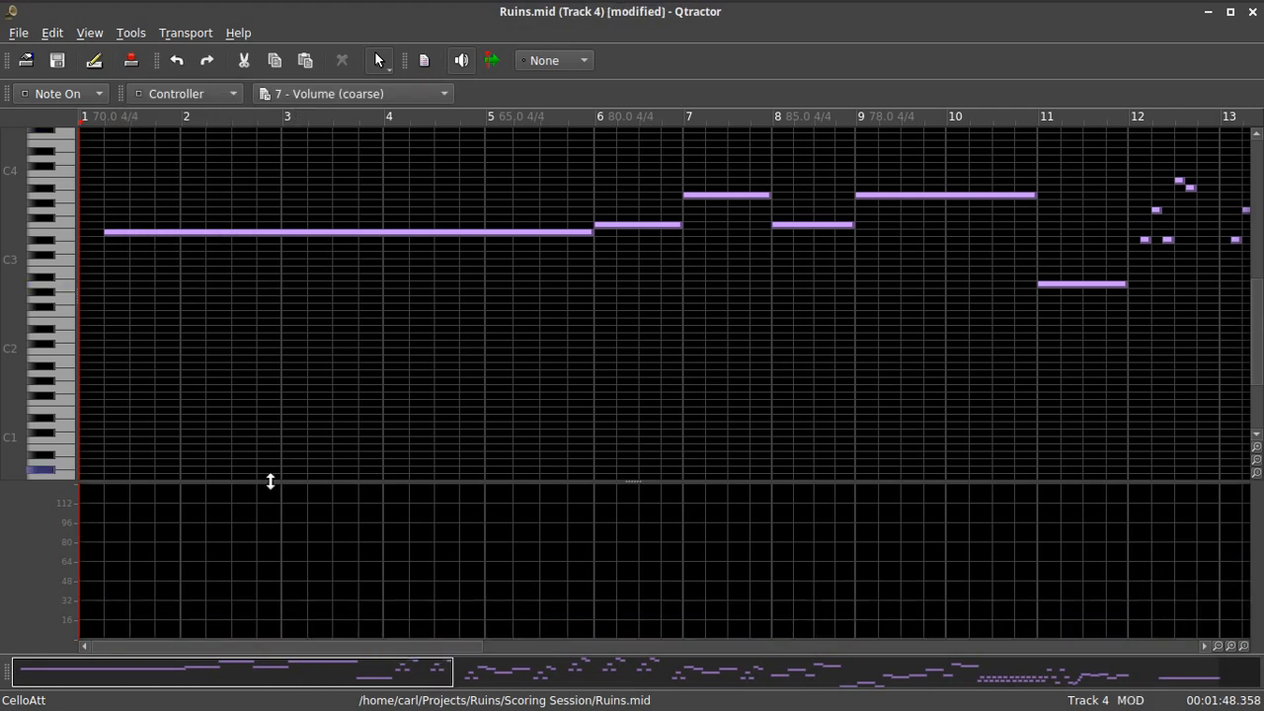
left_click_drag(220, 143, 825, 431)
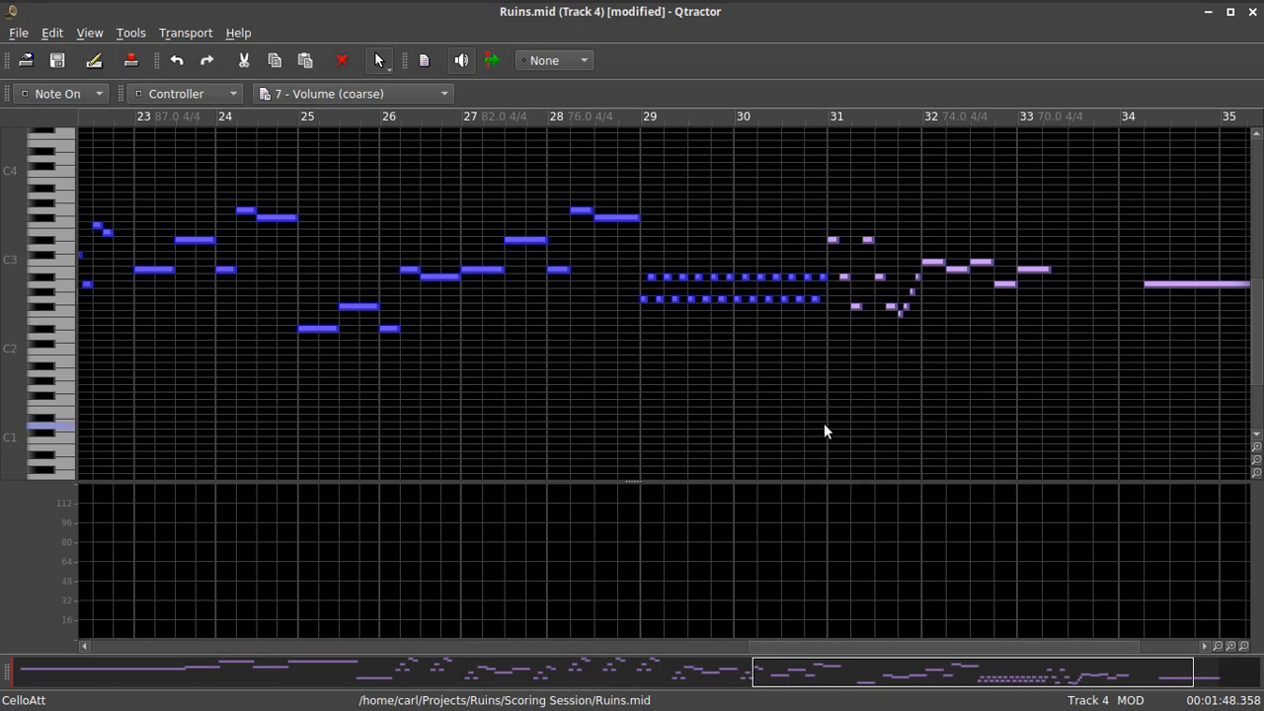
key("Delete")
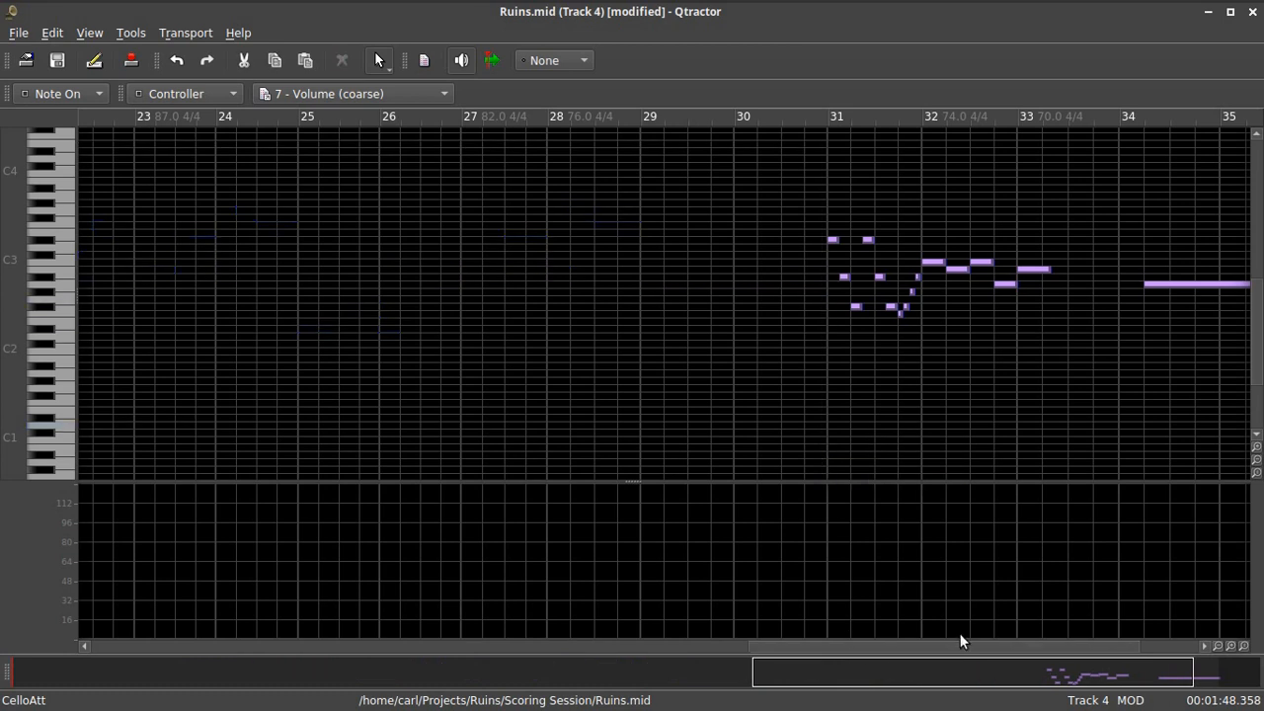
Draw a volume curve from bar 31 rising from about 48 to 110 by bar 32, easing to about 104 in bar 33, and close the editor.
left_click_drag(954, 647, 993, 646)
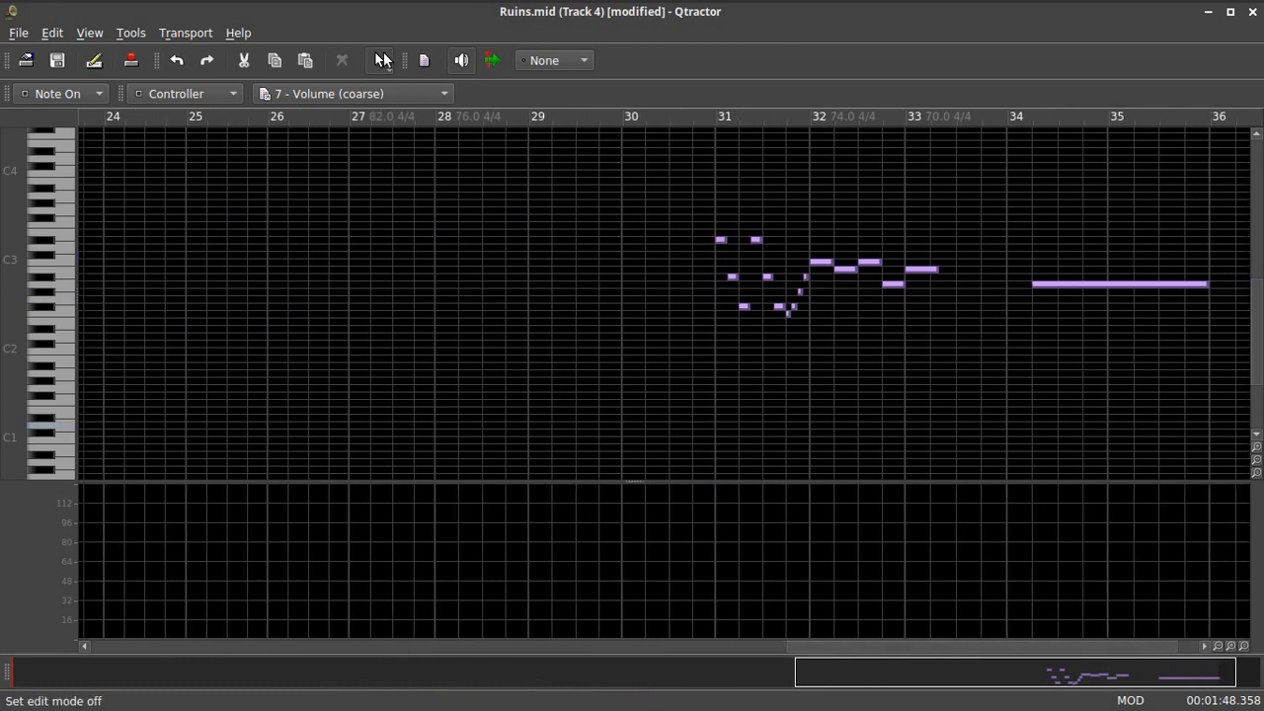
left_click(381, 59)
left_click(400, 128)
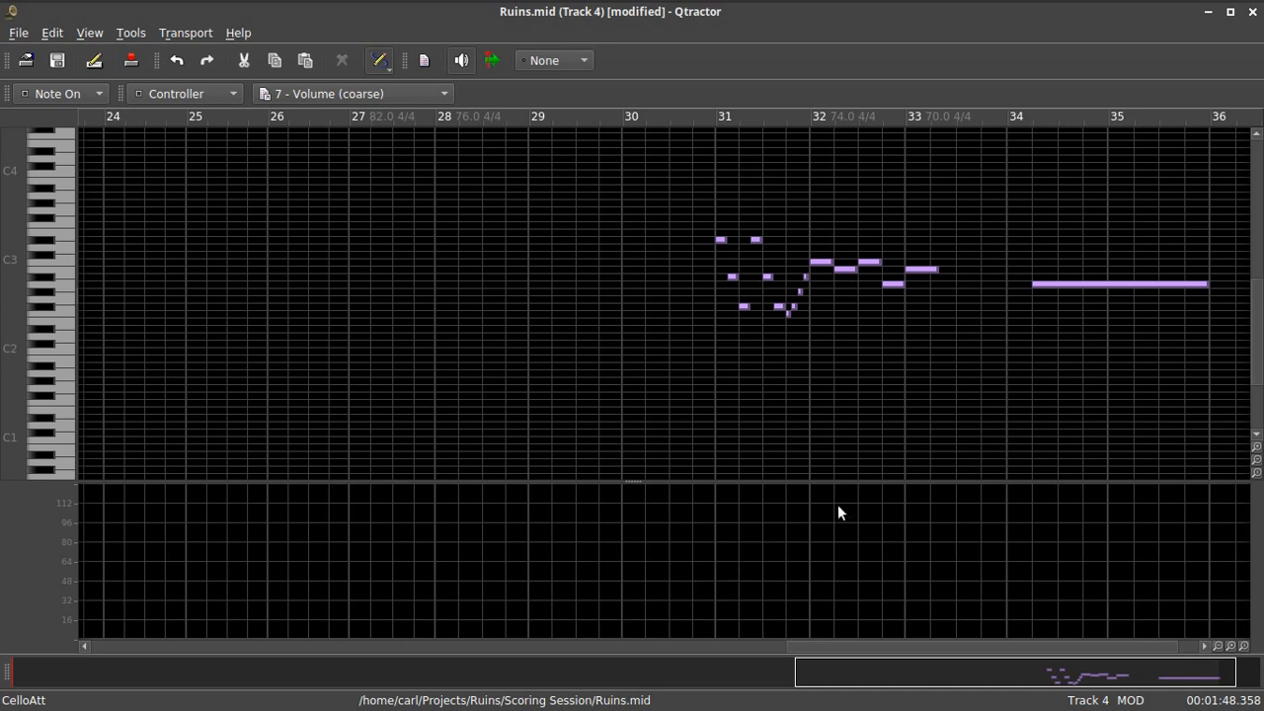
left_click(716, 576)
mouse_move(732, 575)
left_mouse_down()
mouse_move(828, 500)
mouse_move(974, 510)
left_mouse_up()
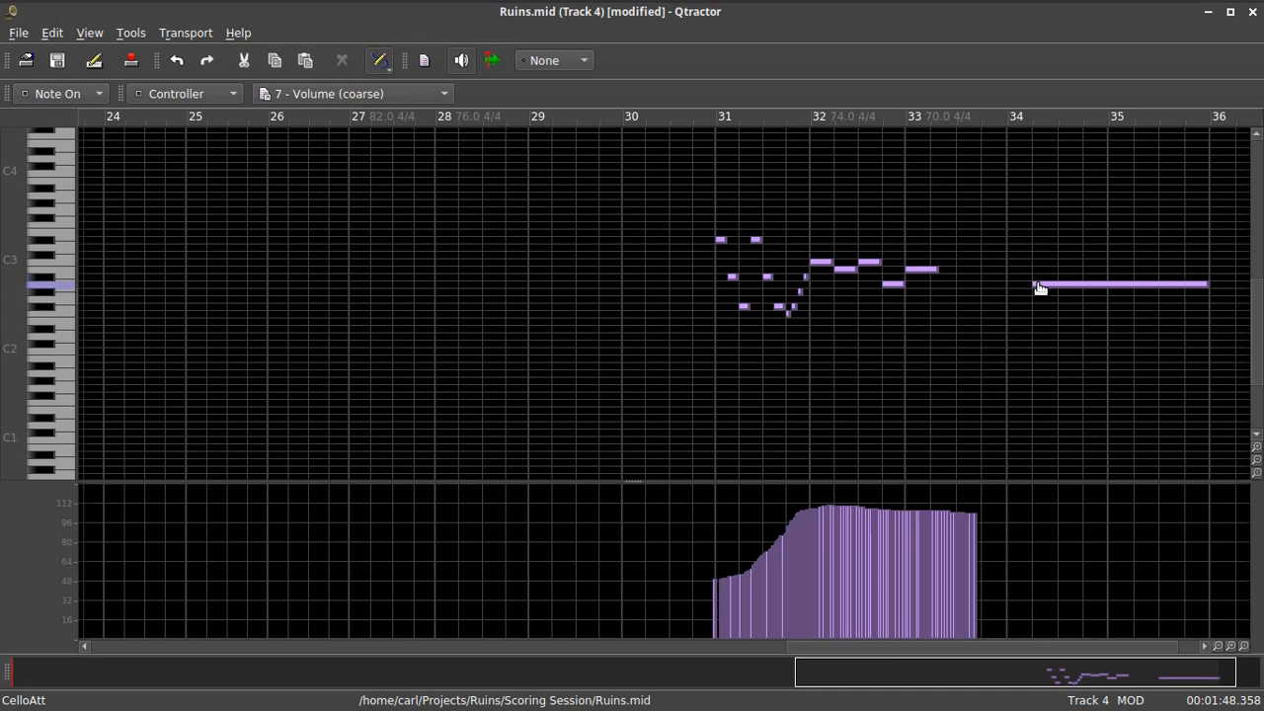
left_click_drag(859, 647, 942, 647)
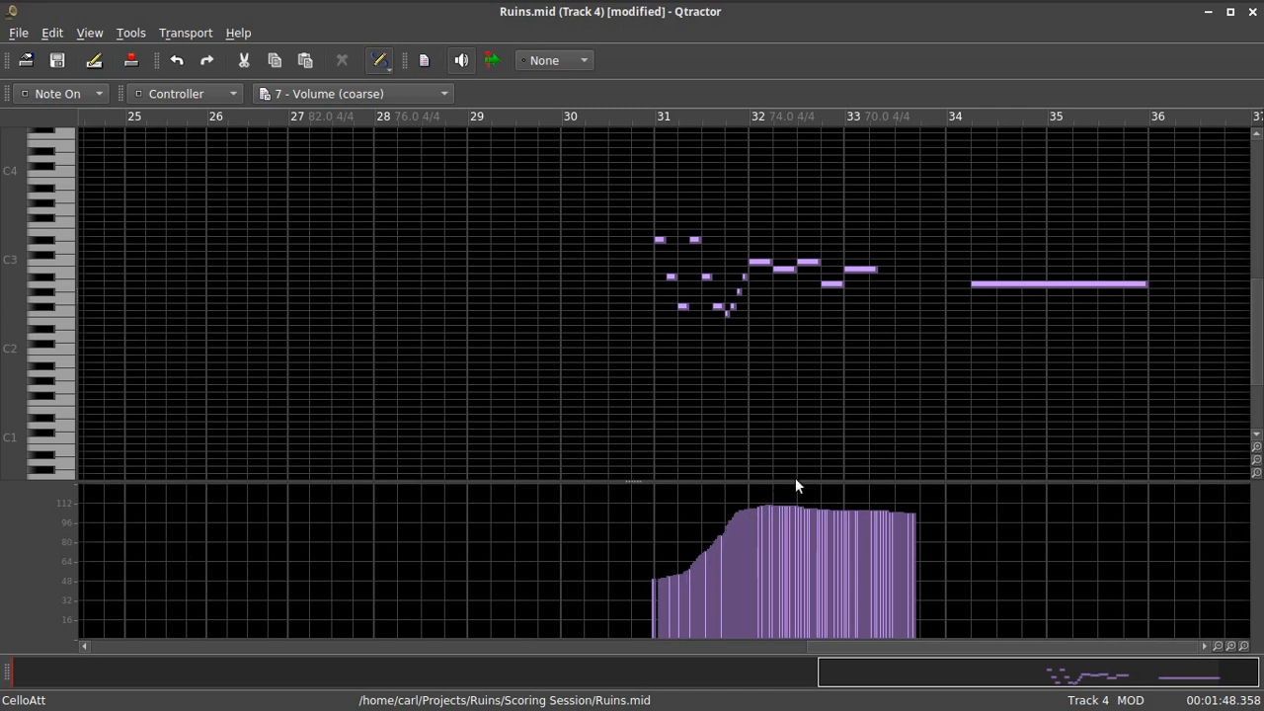
left_click(1248, 11)
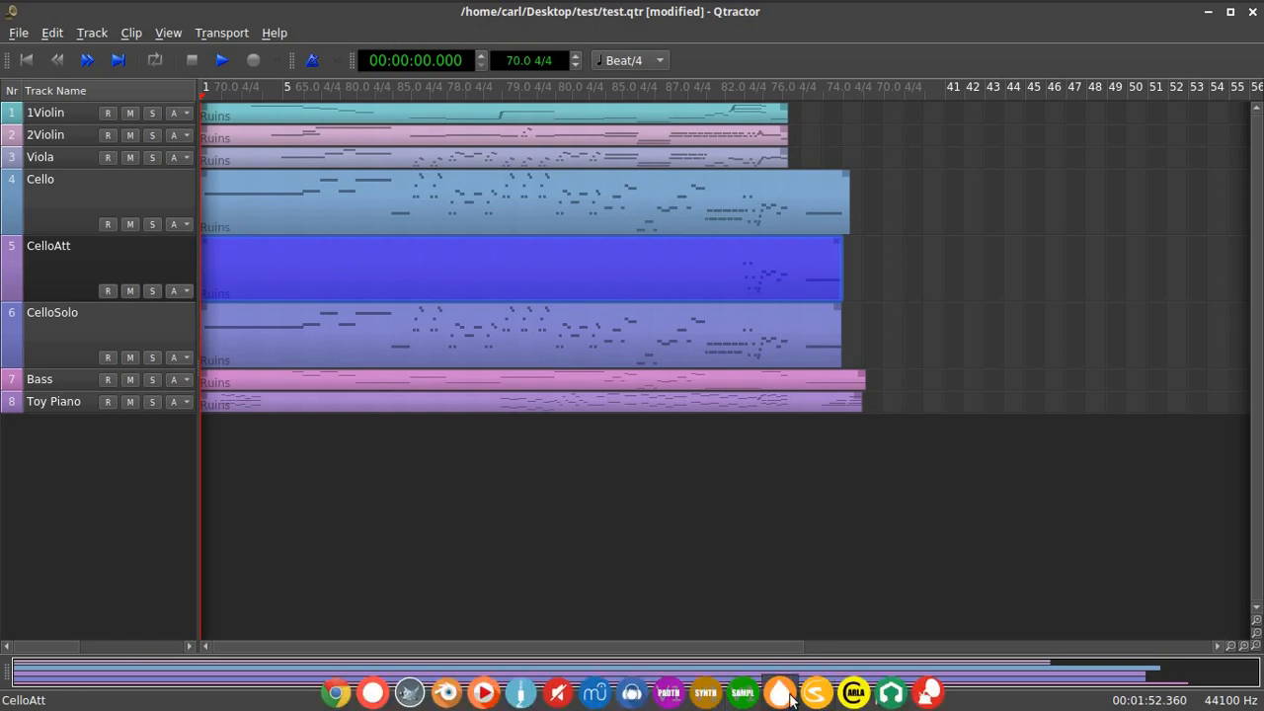
mouse_move(209, 11)
left_click(62, 11)
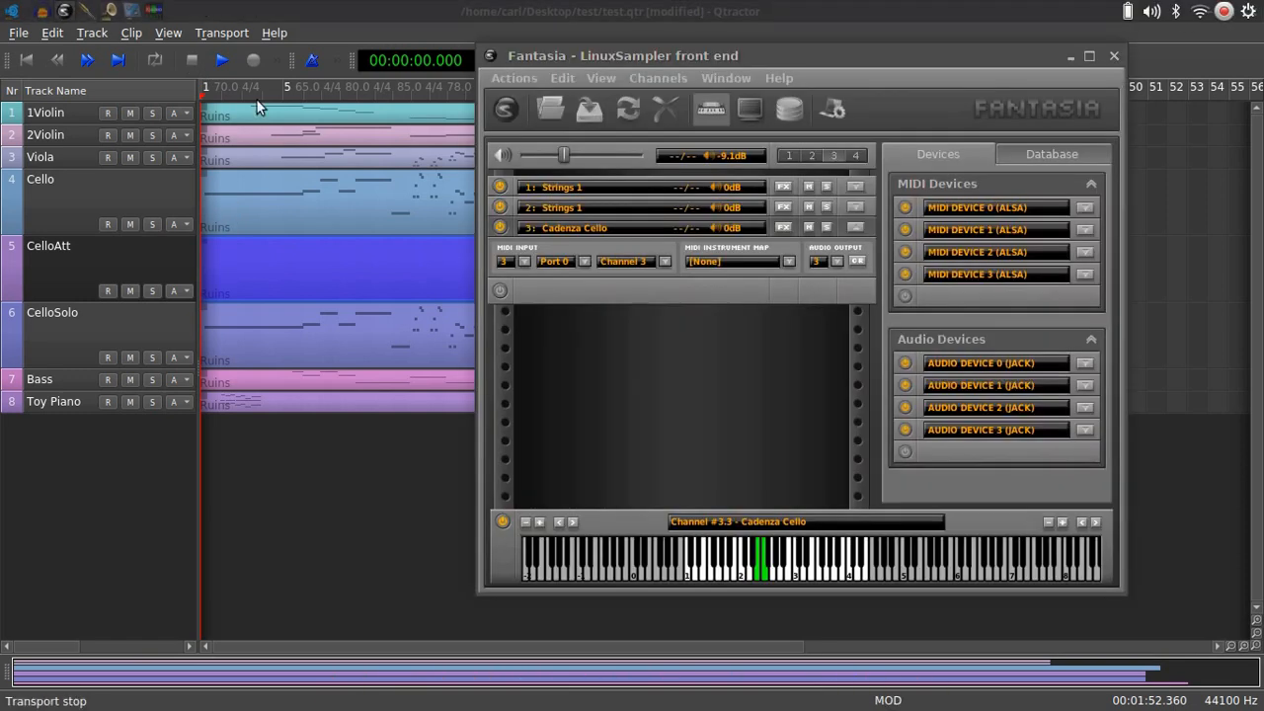
mouse_move(547, 190)
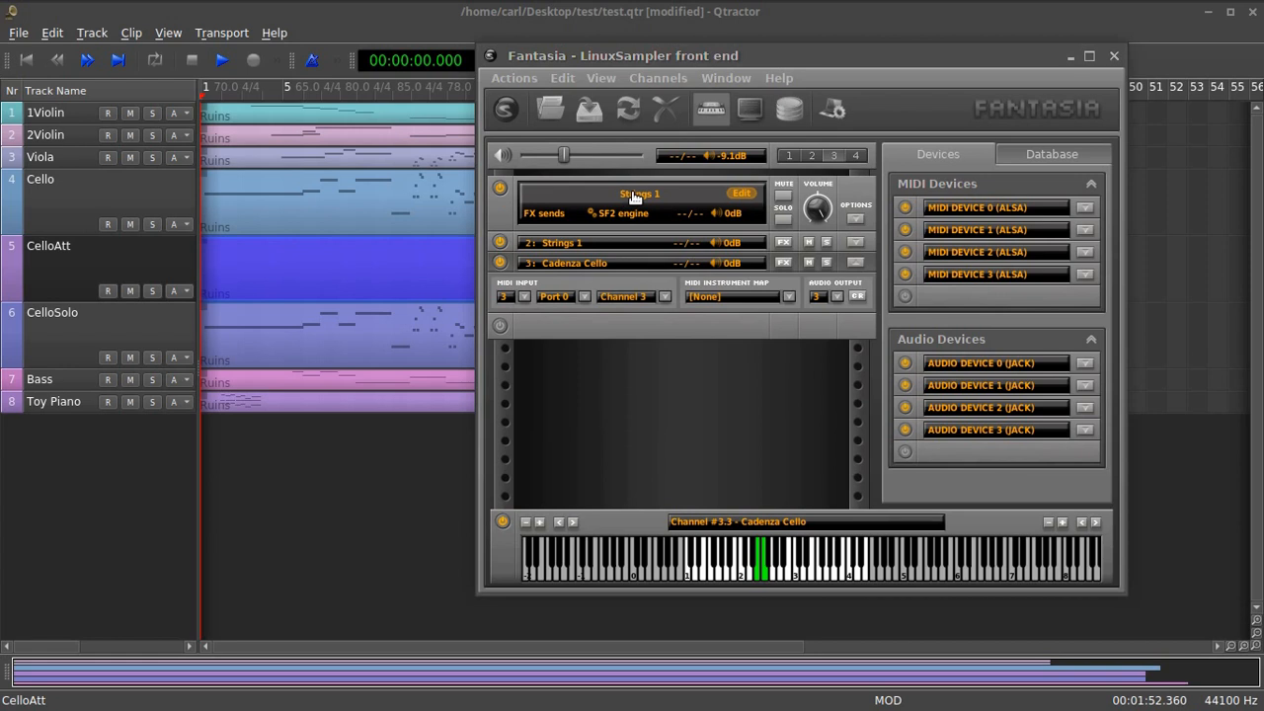
left_click(430, 14)
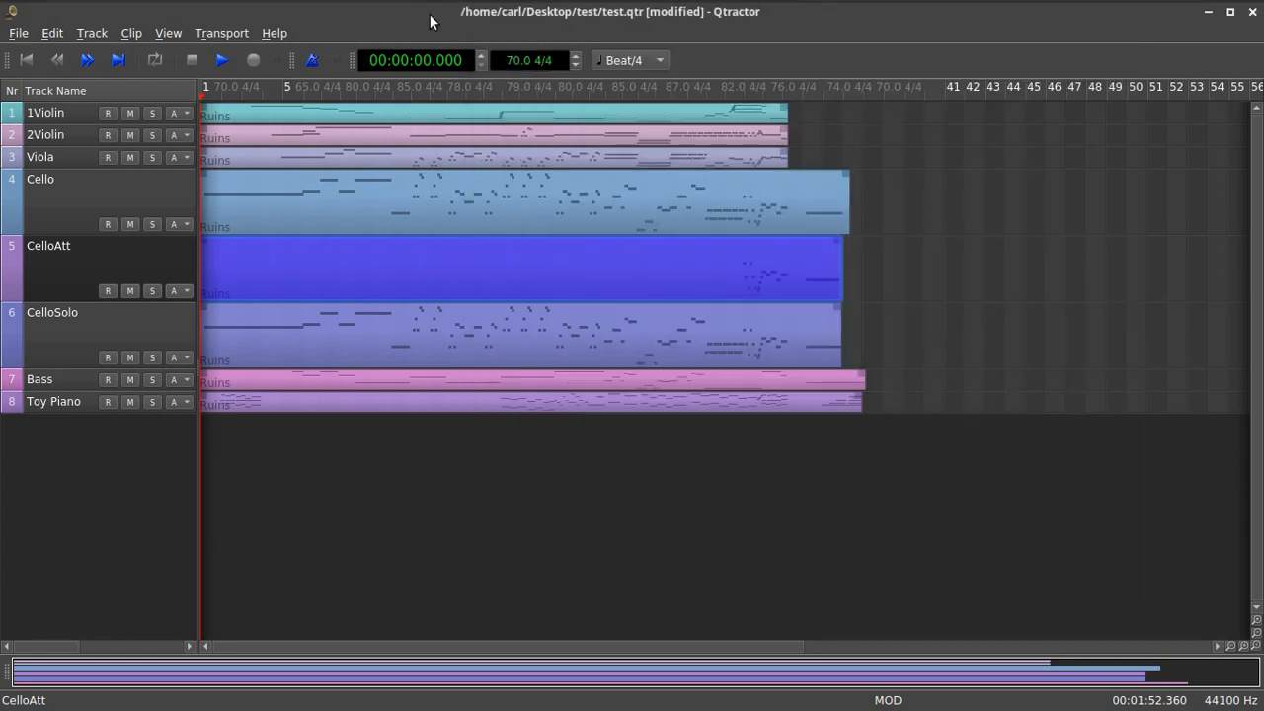
Save the Qtractor session and switch to the Fantasia LinuxSampler front end.
left_click(22, 38)
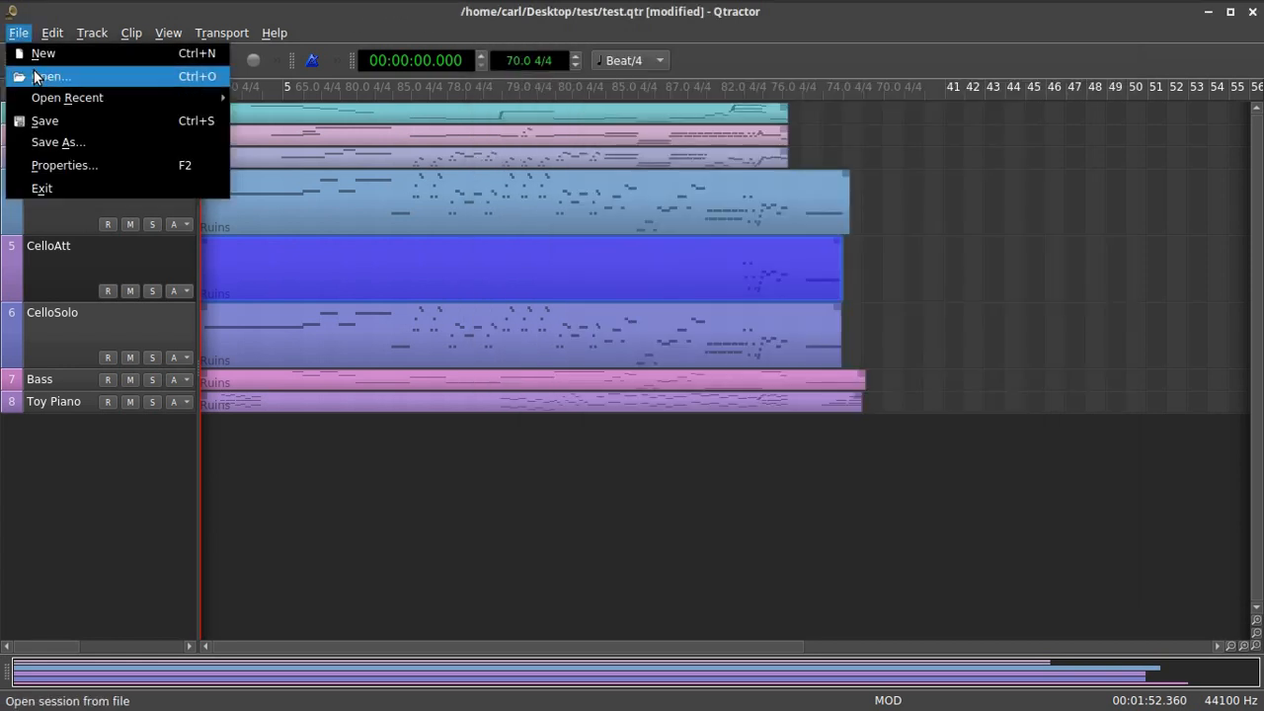
left_click(54, 119)
mouse_move(202, 10)
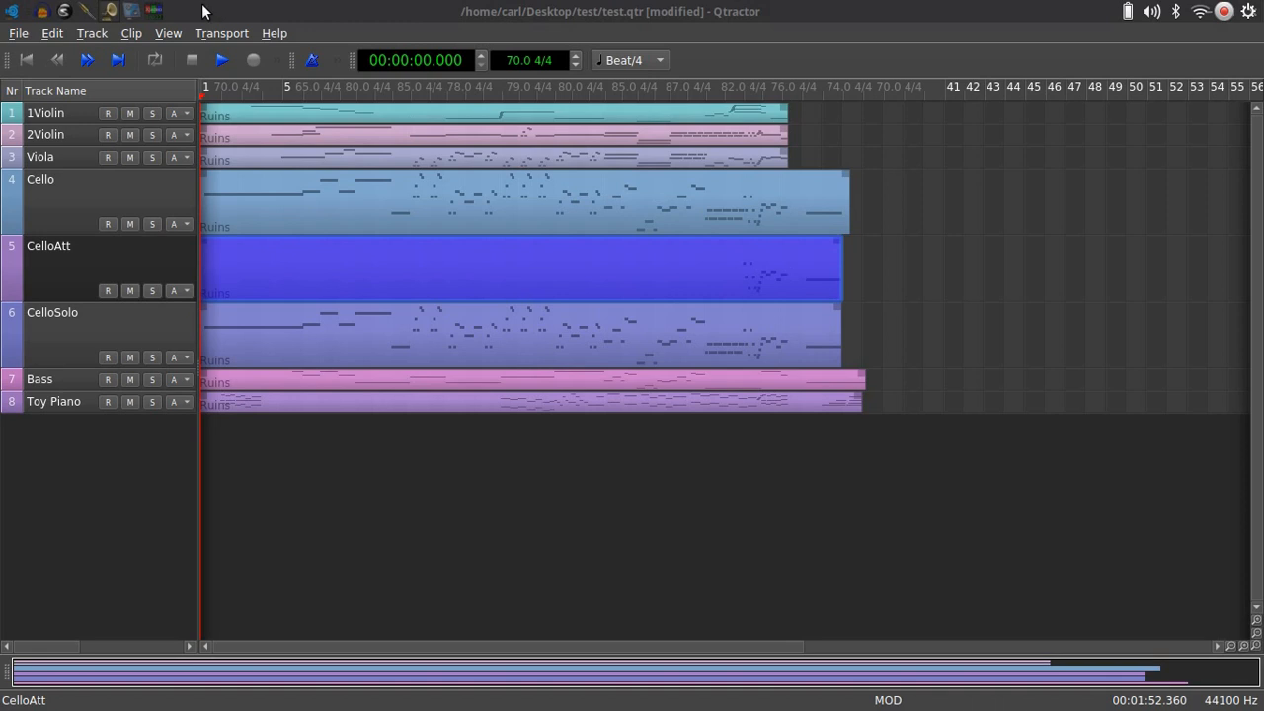
left_click(64, 11)
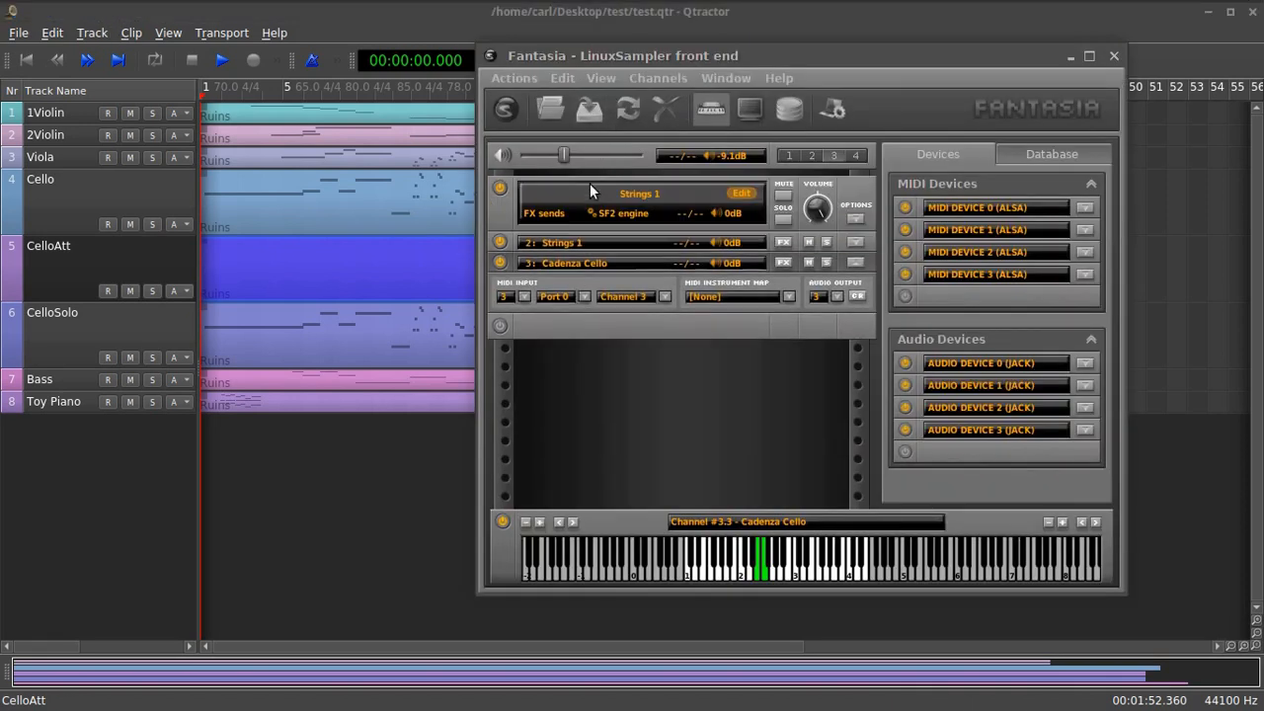
Load orchestral_strings_slow.sf2 from the Strings/General folder, instrument 0 - Strings slow, into sampler channel 1 and dismiss Fantasia.
left_click(649, 195)
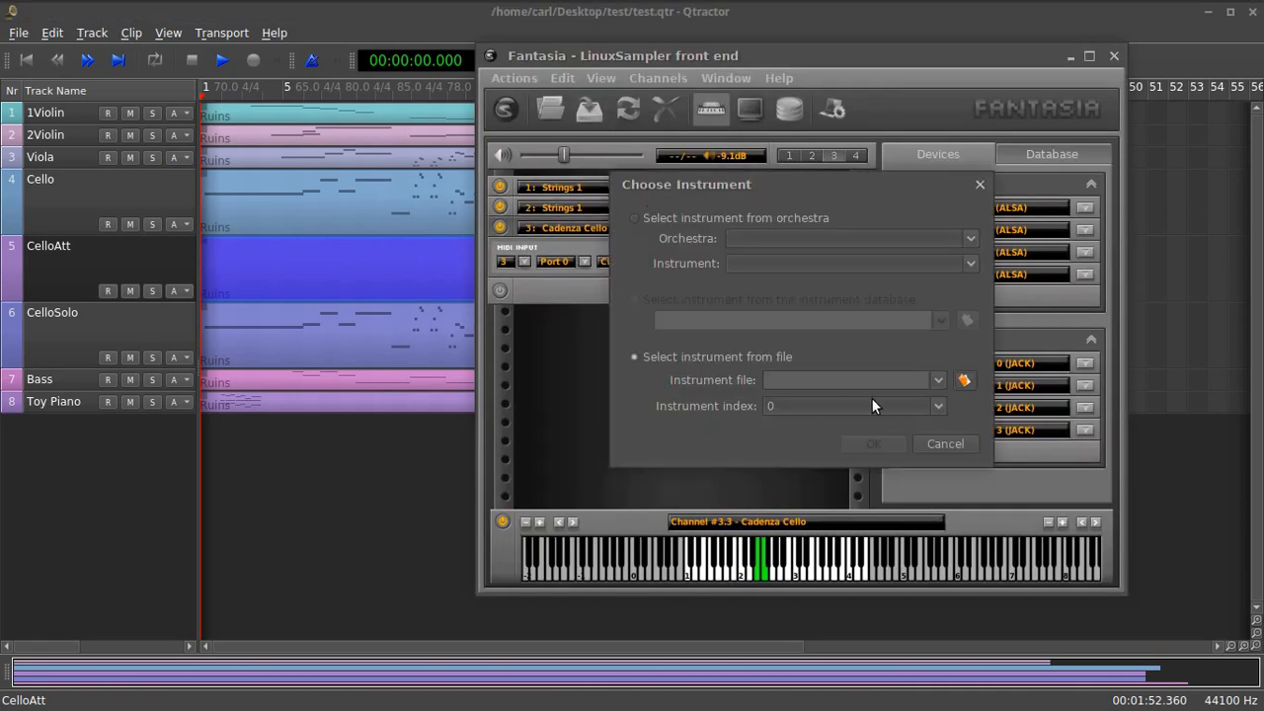
left_click(963, 381)
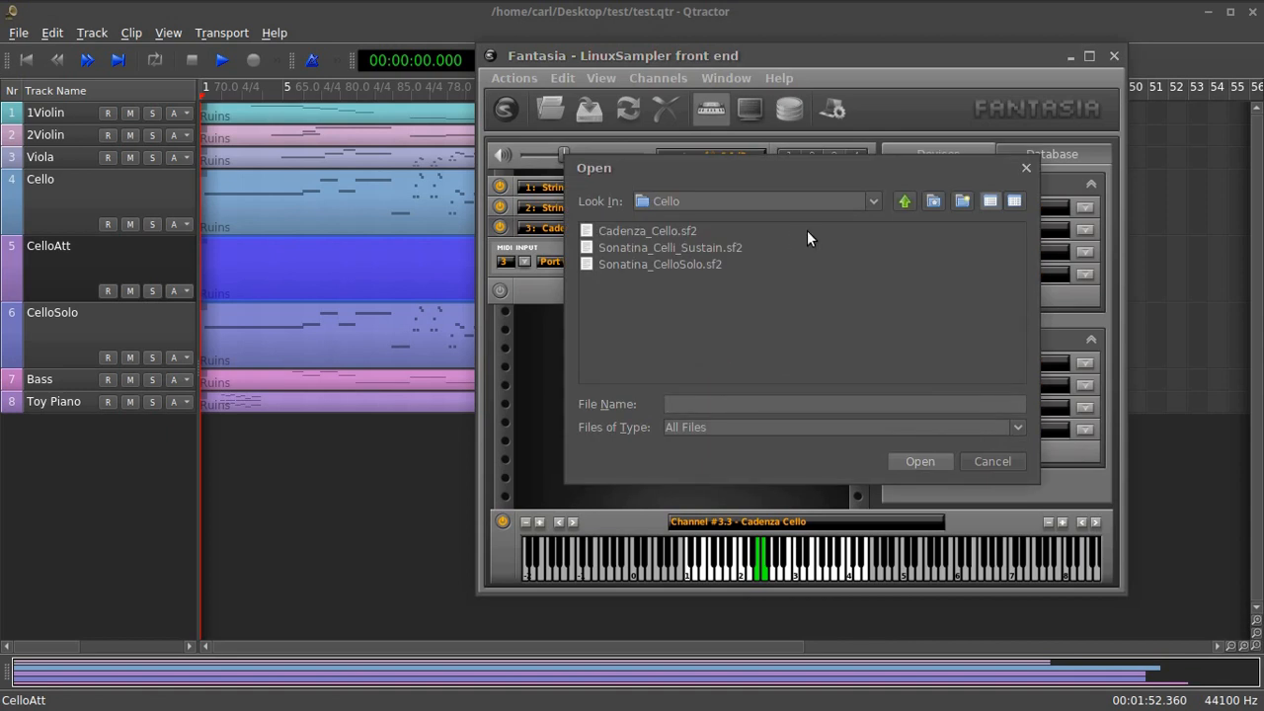
left_click(905, 202)
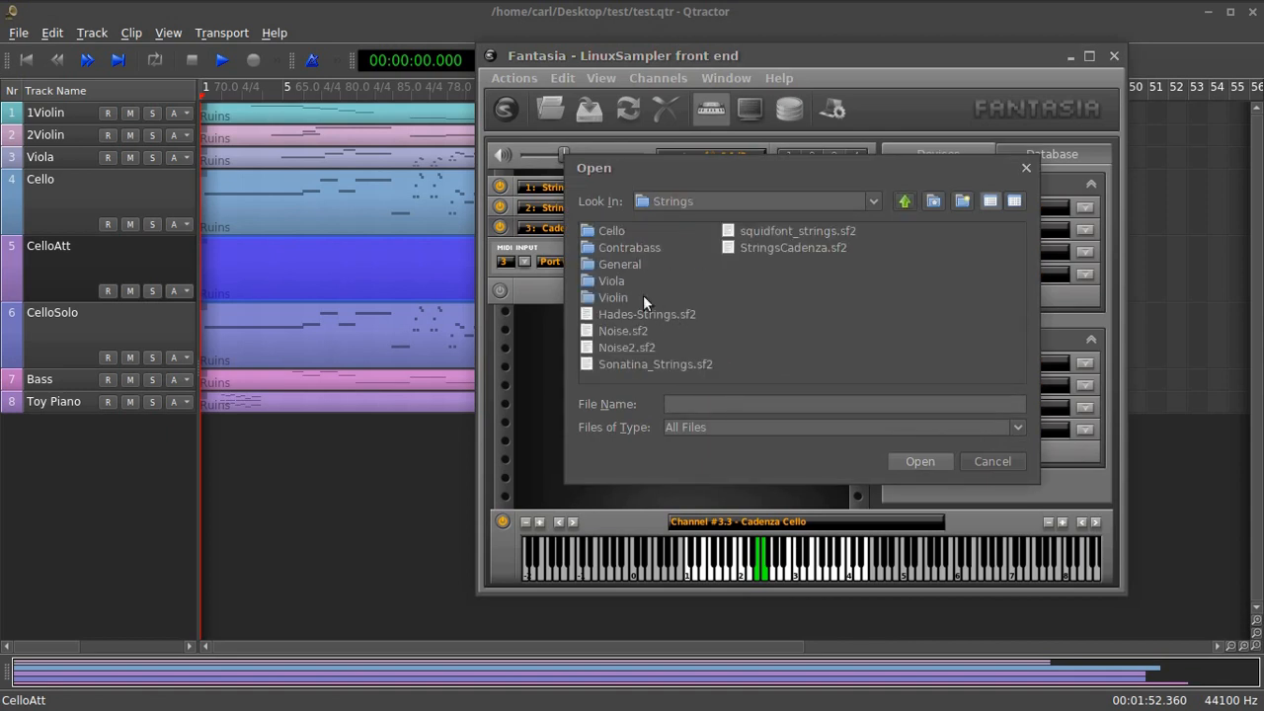
double_click(614, 265)
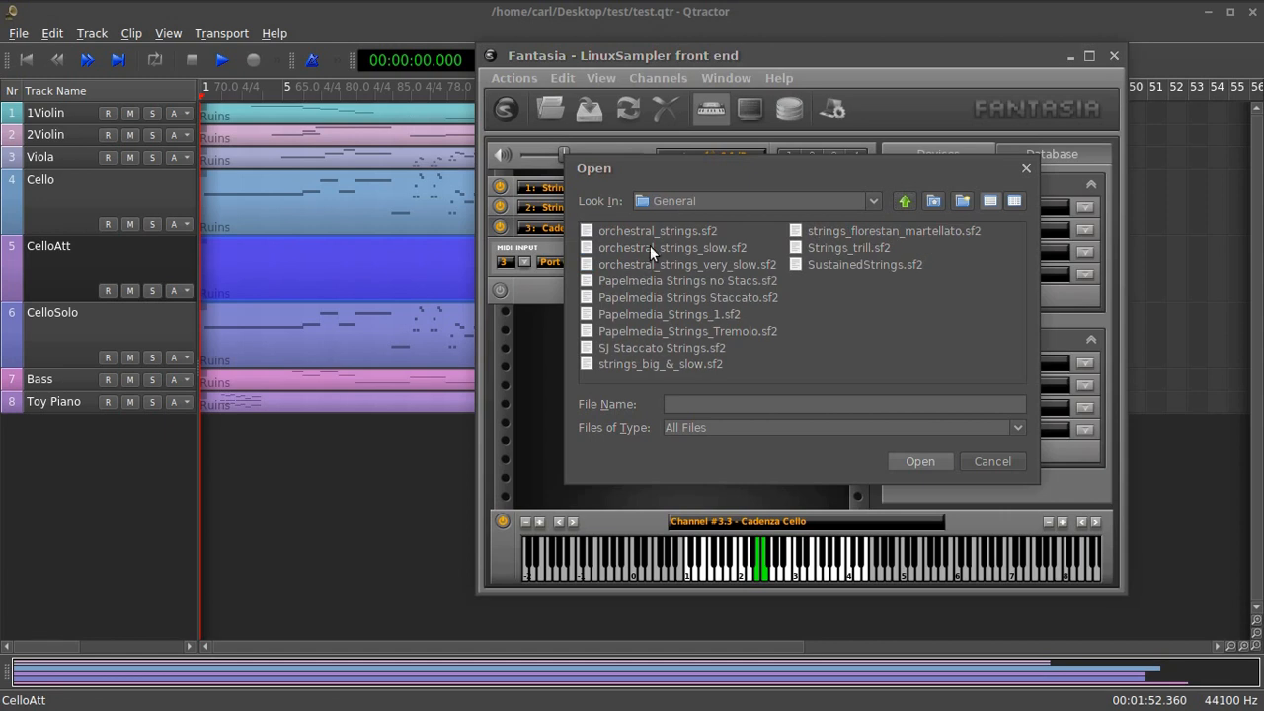
left_click(650, 247)
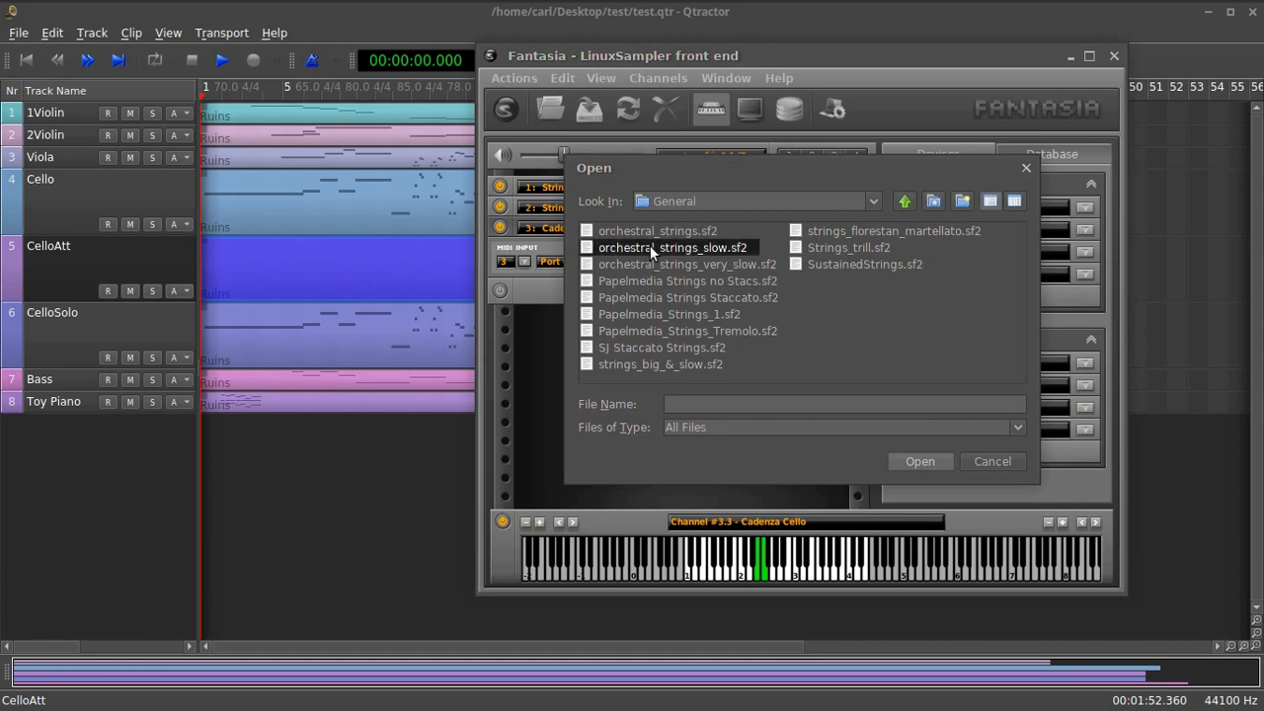
left_click(931, 460)
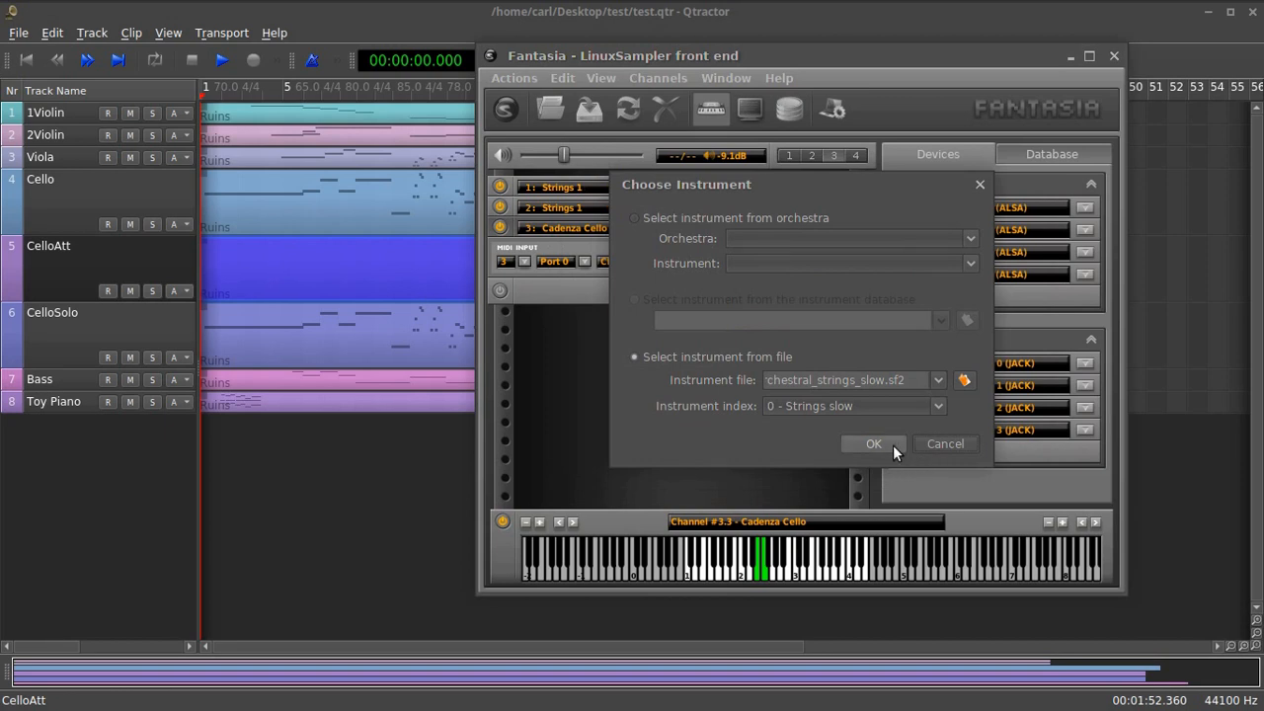
left_click(893, 444)
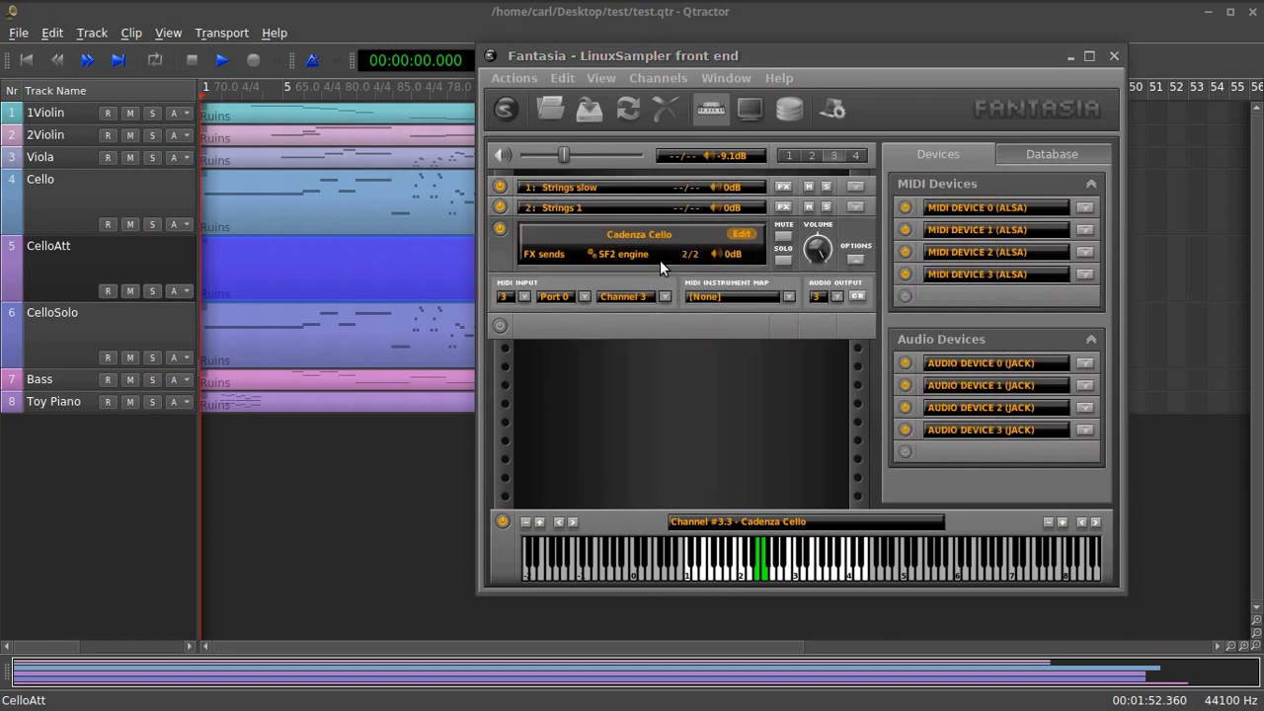
left_click(1111, 54)
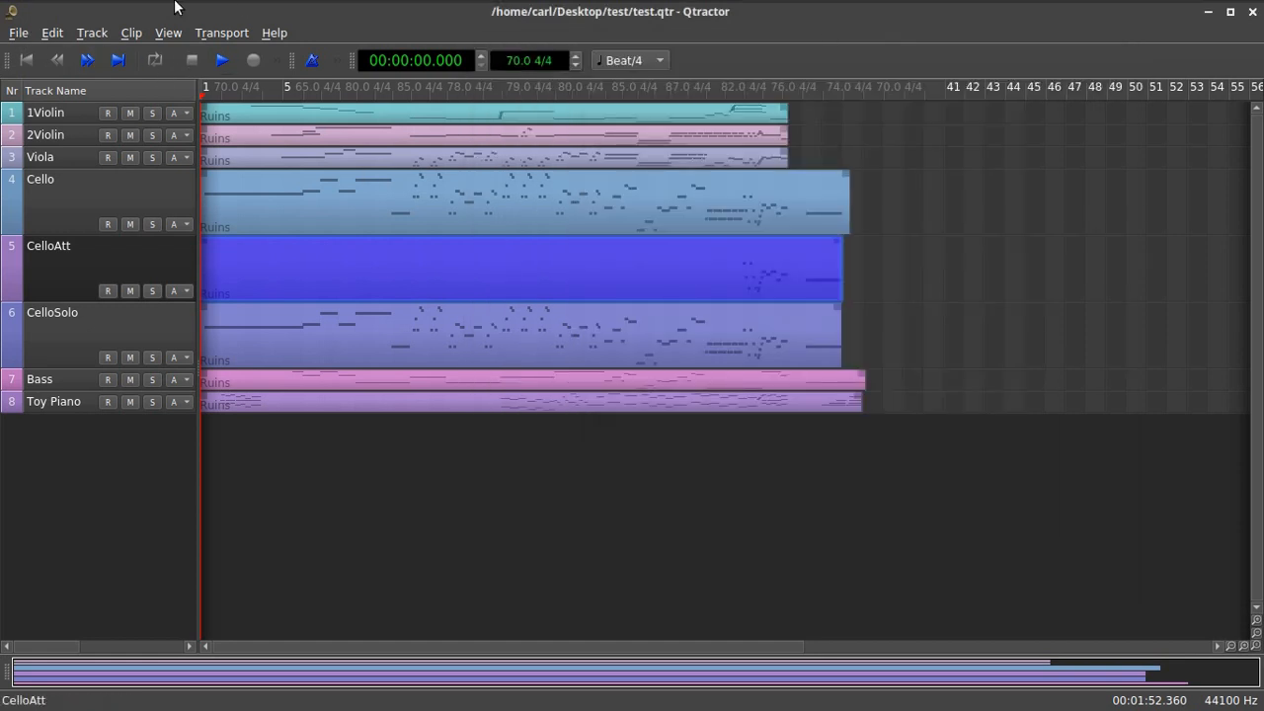
Save the sampler configuration from Fantasia over the existing file and return to Qtractor.
mouse_move(85, 10)
scroll(626, 190, "down", 1)
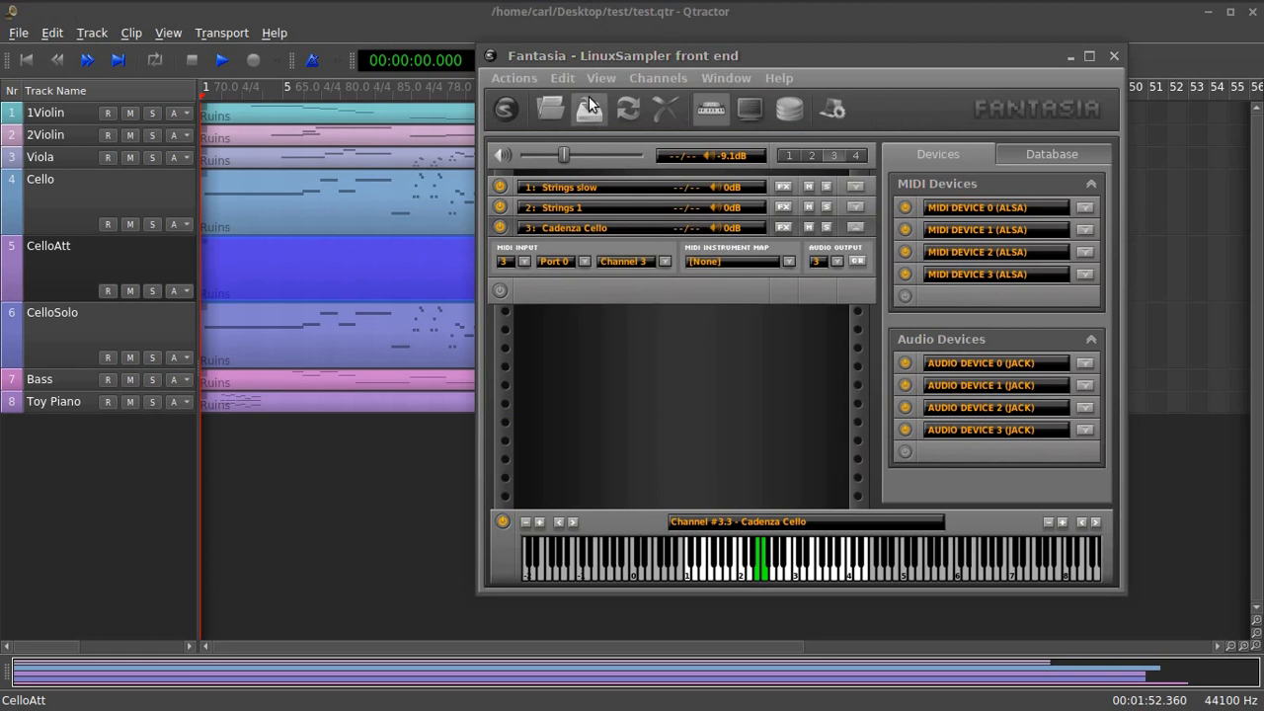
left_click(589, 108)
left_click(611, 247)
left_click(903, 461)
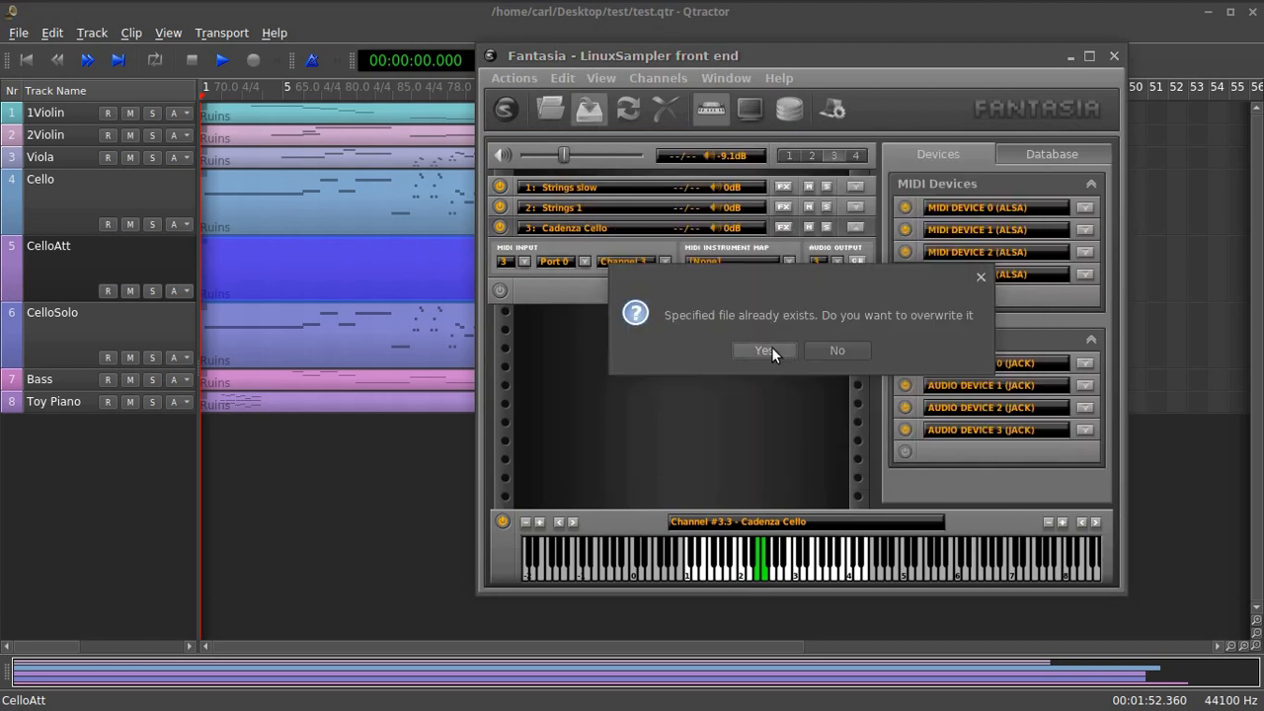
left_click(777, 353)
left_click(761, 15)
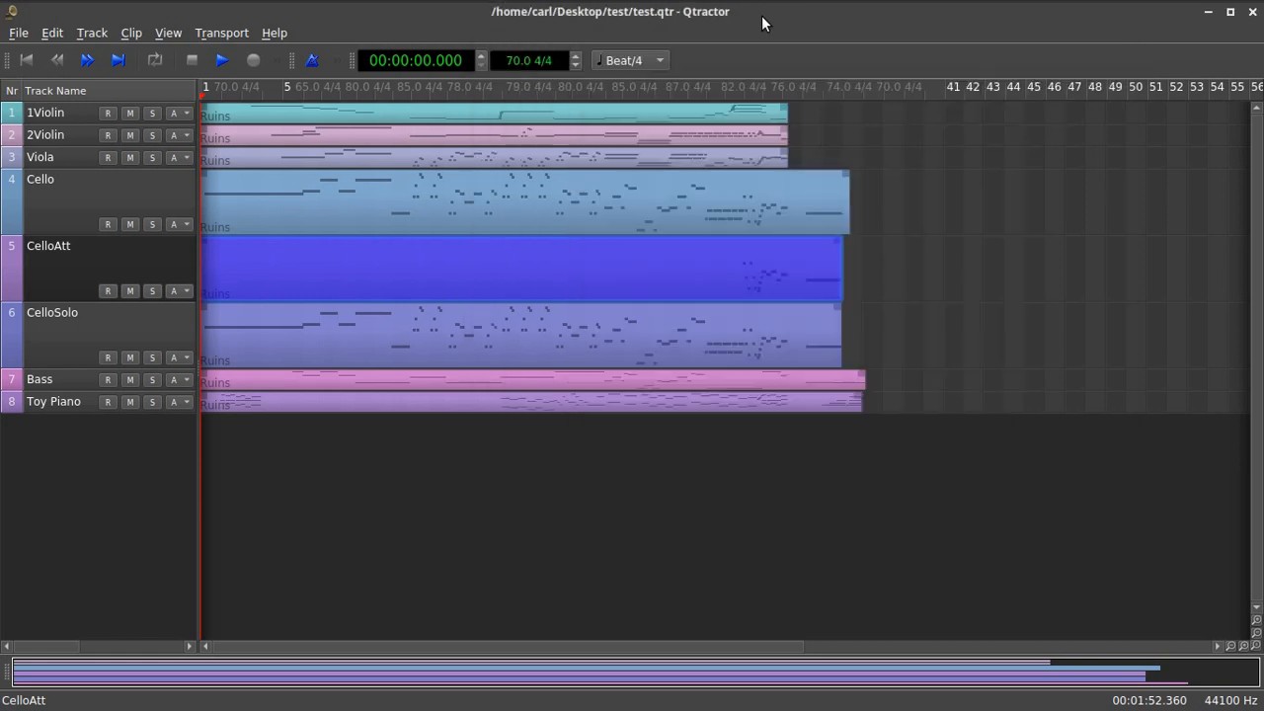
Play the session from the start and set the mixer's Master Out to -1.9 dB and Cello Out to -2.4 dB.
left_click(497, 459)
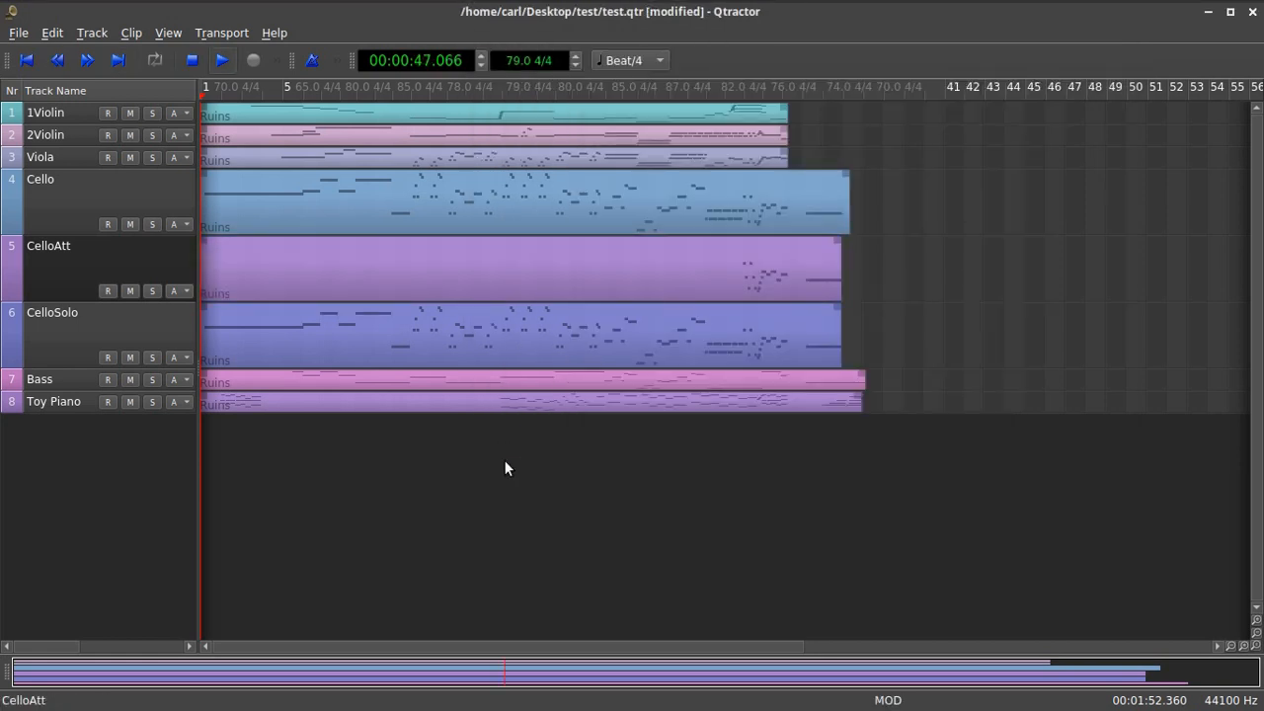
left_click(222, 61)
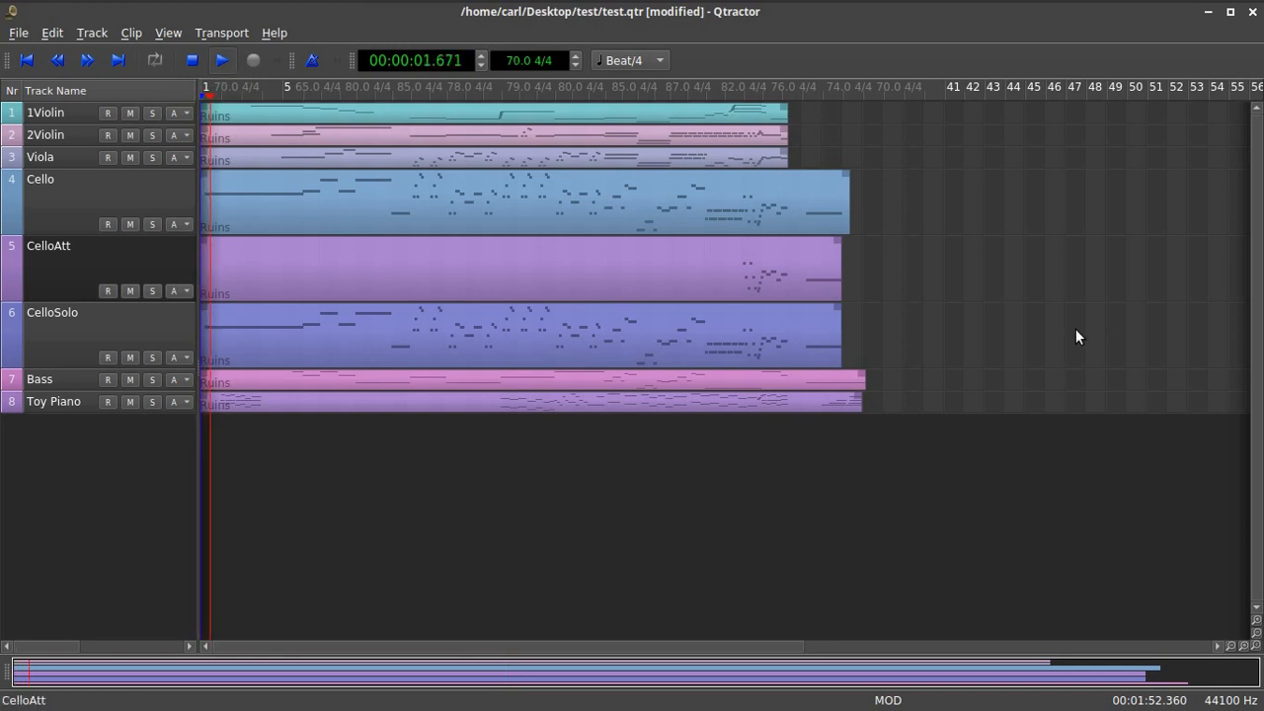
key("F9")
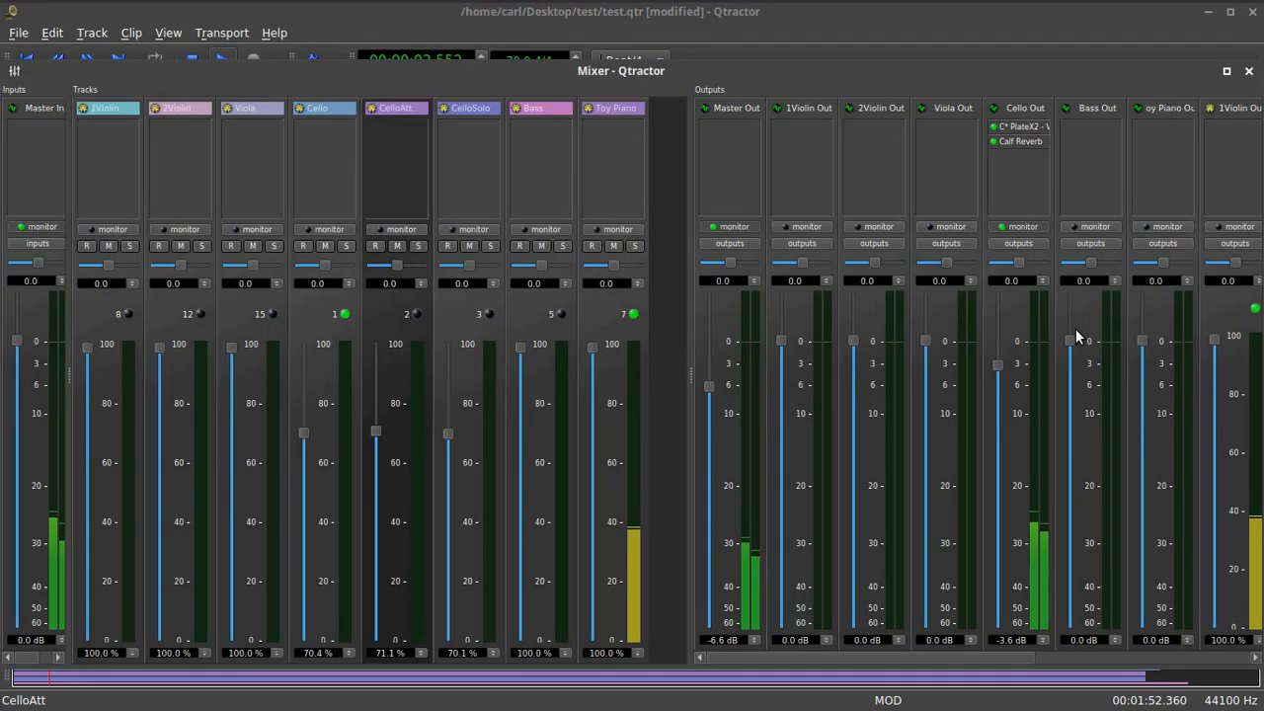
left_click_drag(713, 390, 720, 352)
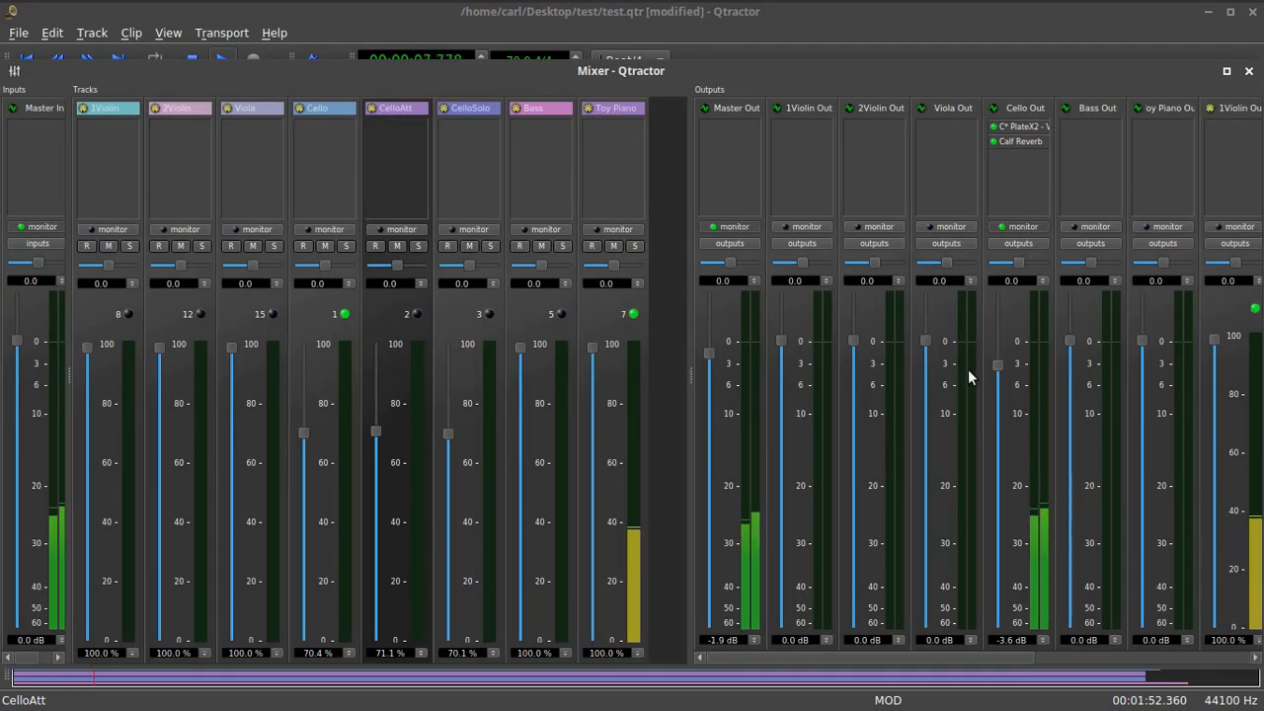
left_click_drag(995, 363, 996, 355)
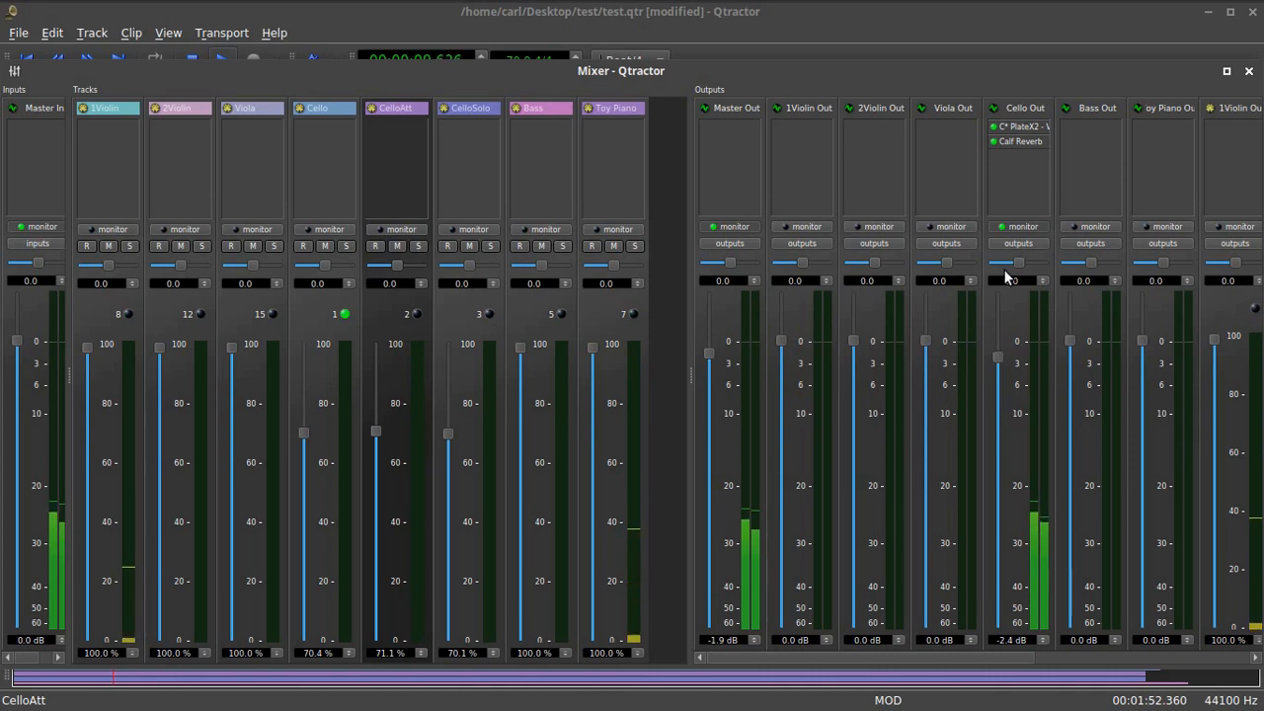
left_click(1249, 73)
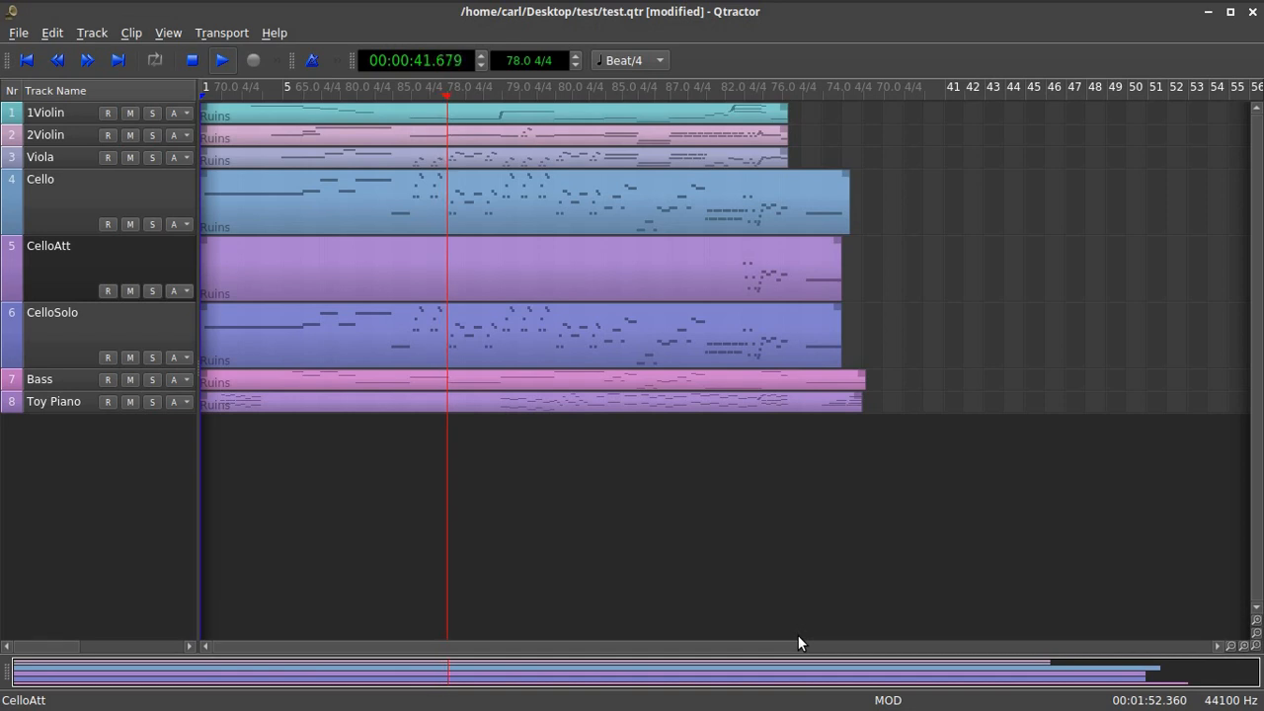
Stop playback, place the edit markers around 00:01:19 and play from about 00:01:19.272 to the end of the Cello clip.
left_click(190, 60)
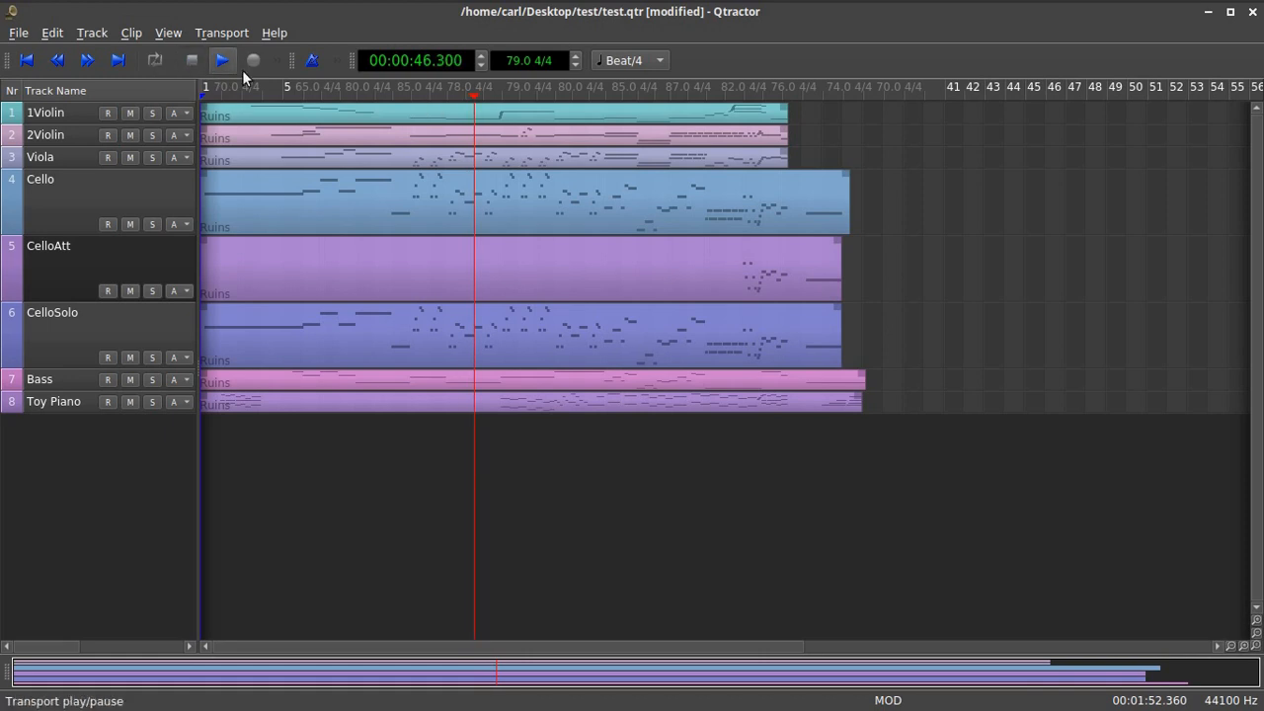
left_click(681, 90)
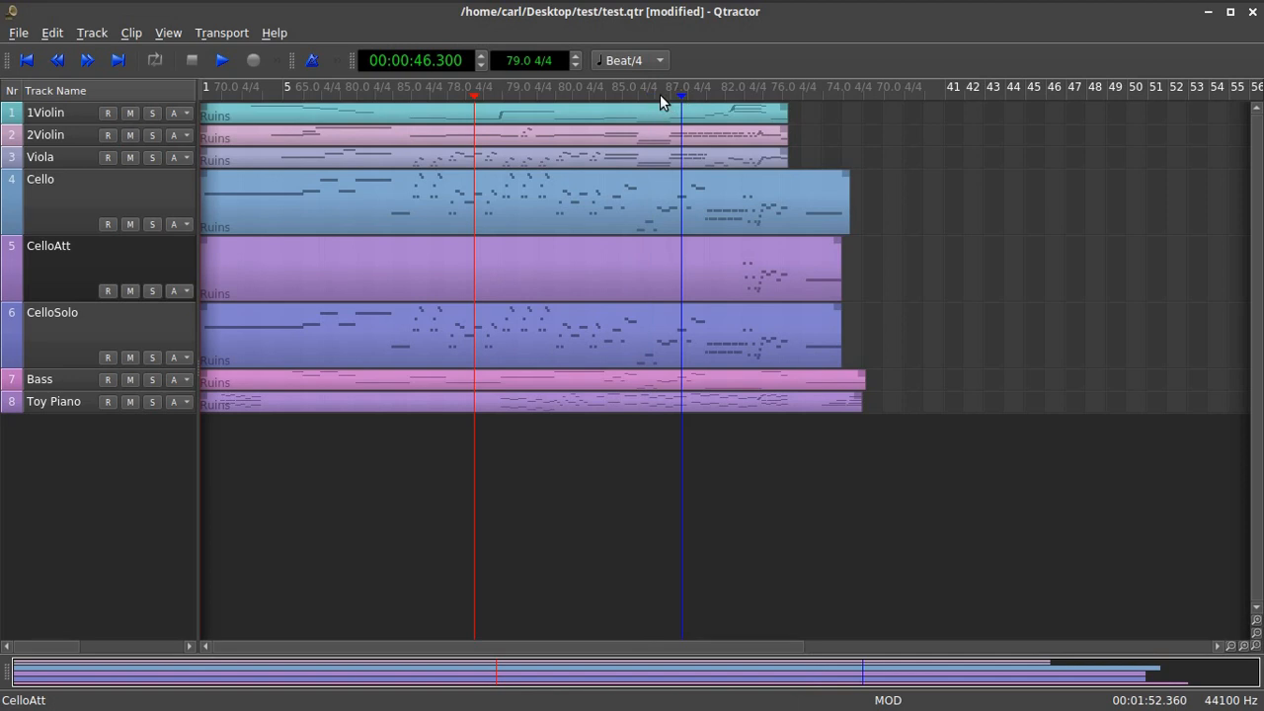
left_click(655, 90)
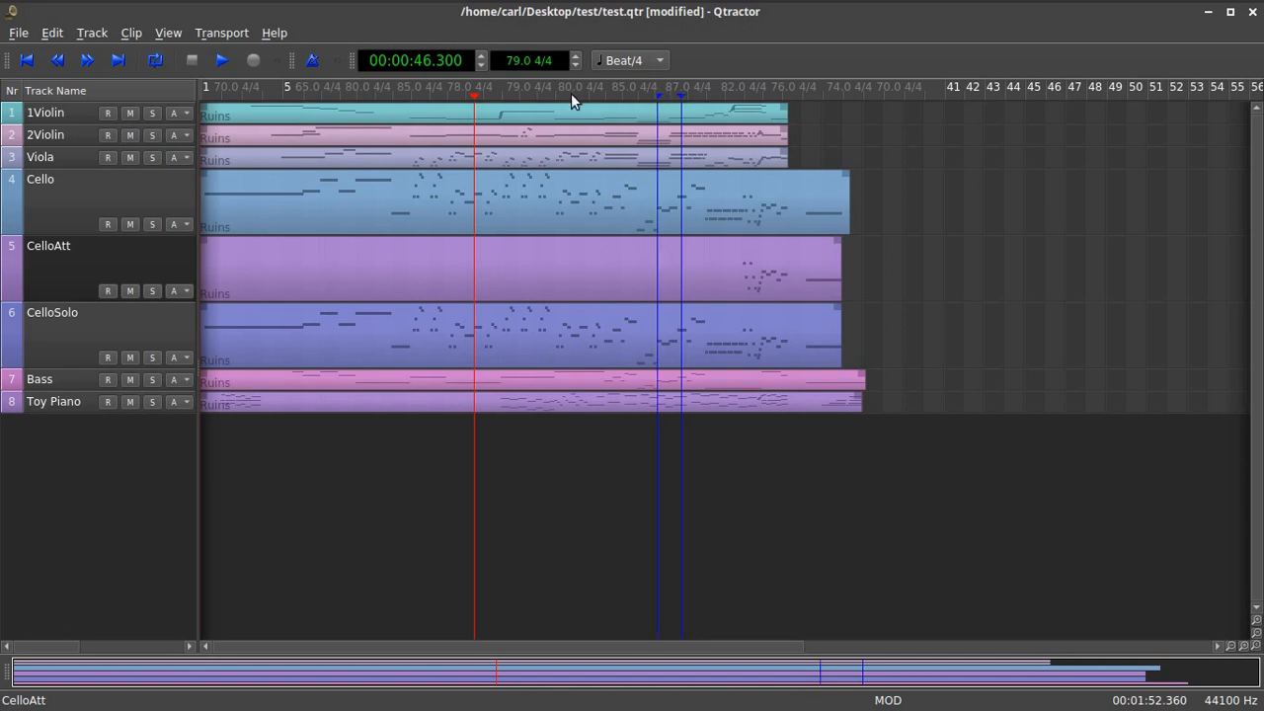
left_click_drag(475, 100, 669, 104)
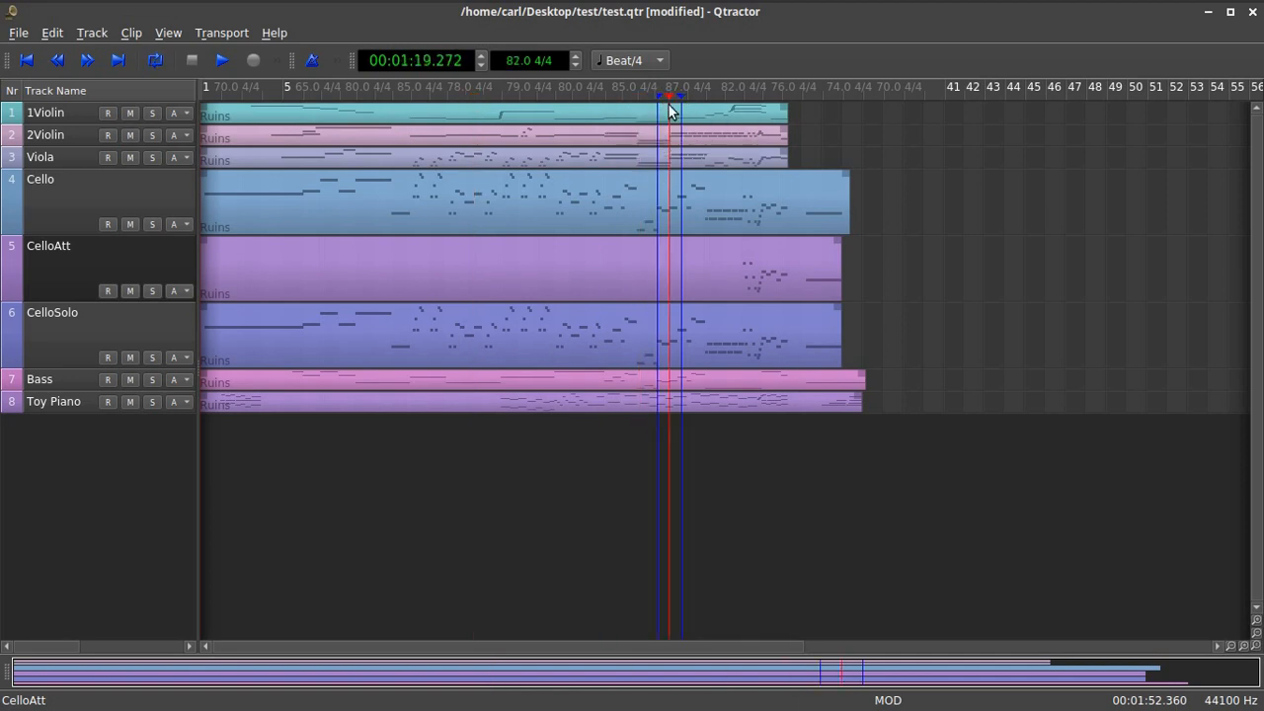
left_click(223, 60)
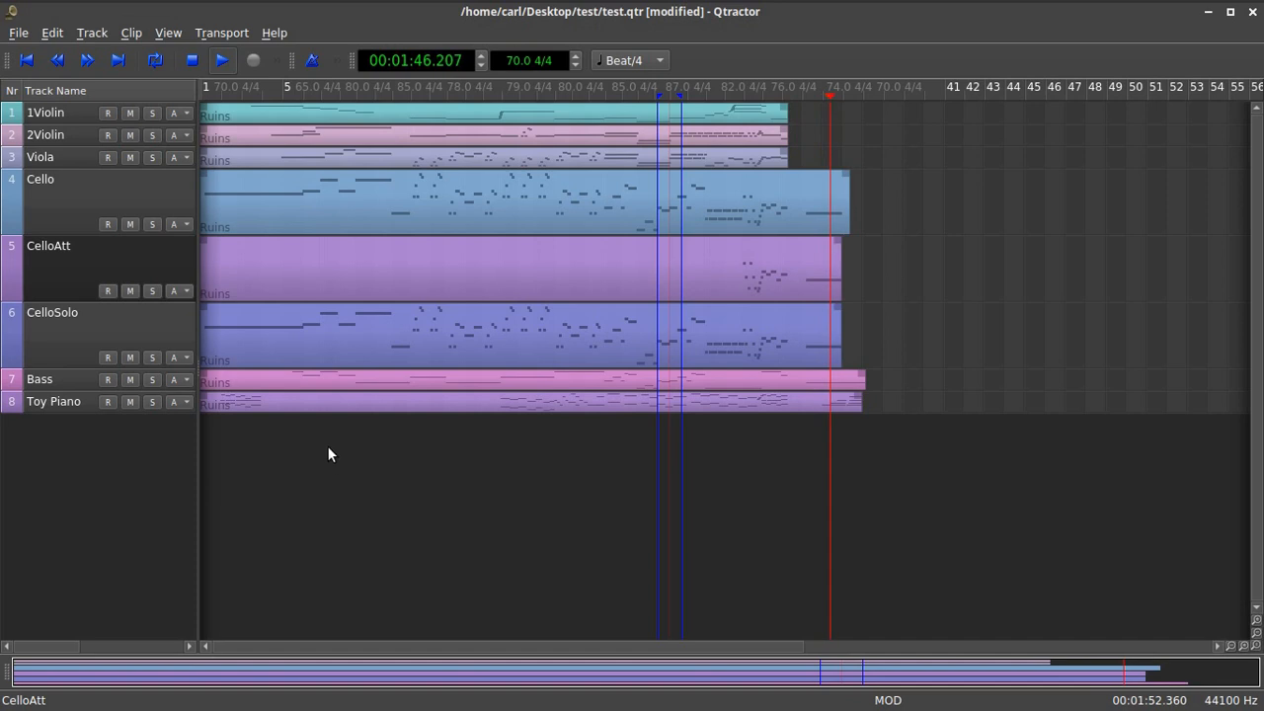
left_click(195, 67)
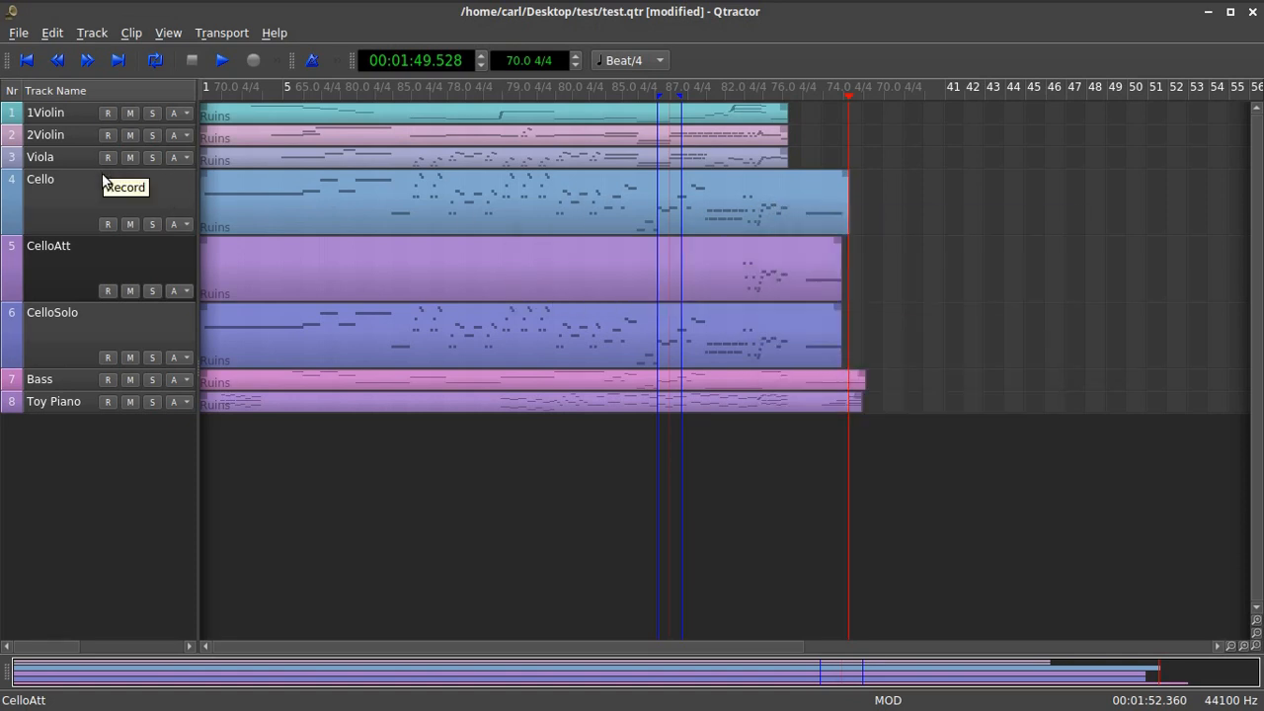
Reduce the Cello, CelloAtt and CelloSolo tracks to the same minimal height as the other tracks.
left_click_drag(8, 235, 8, 185)
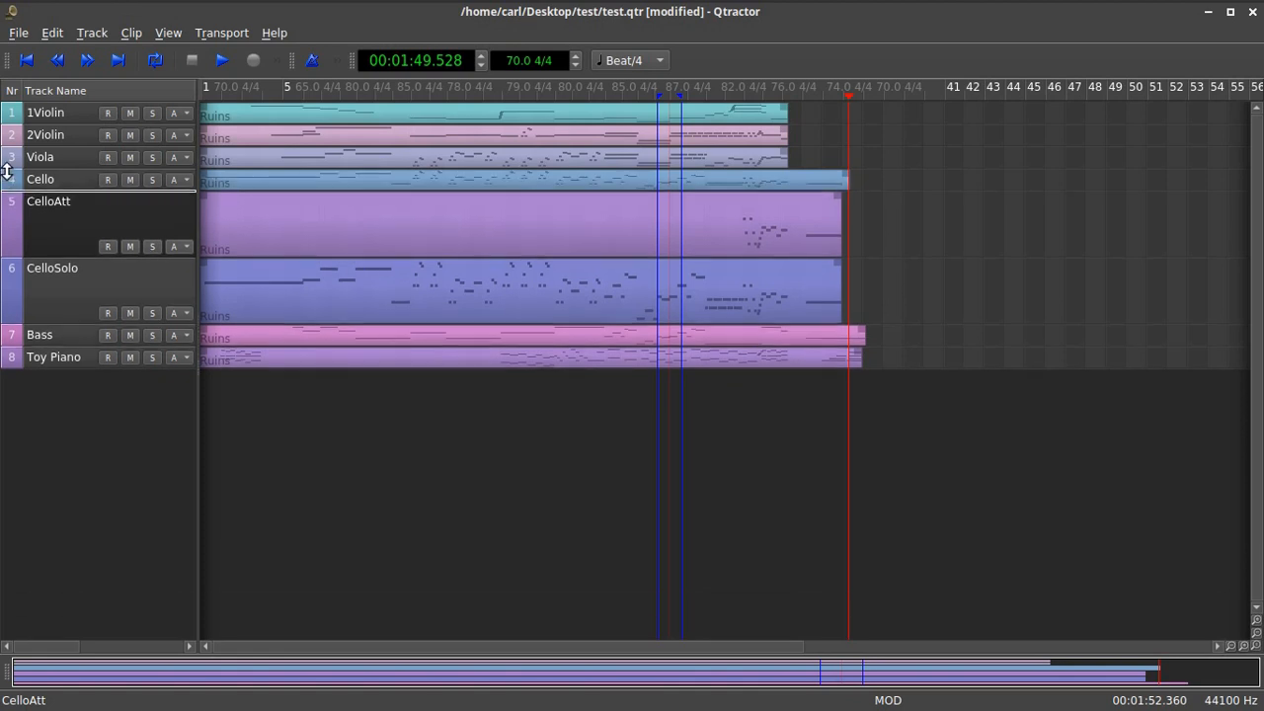
left_click_drag(8, 255, 8, 211)
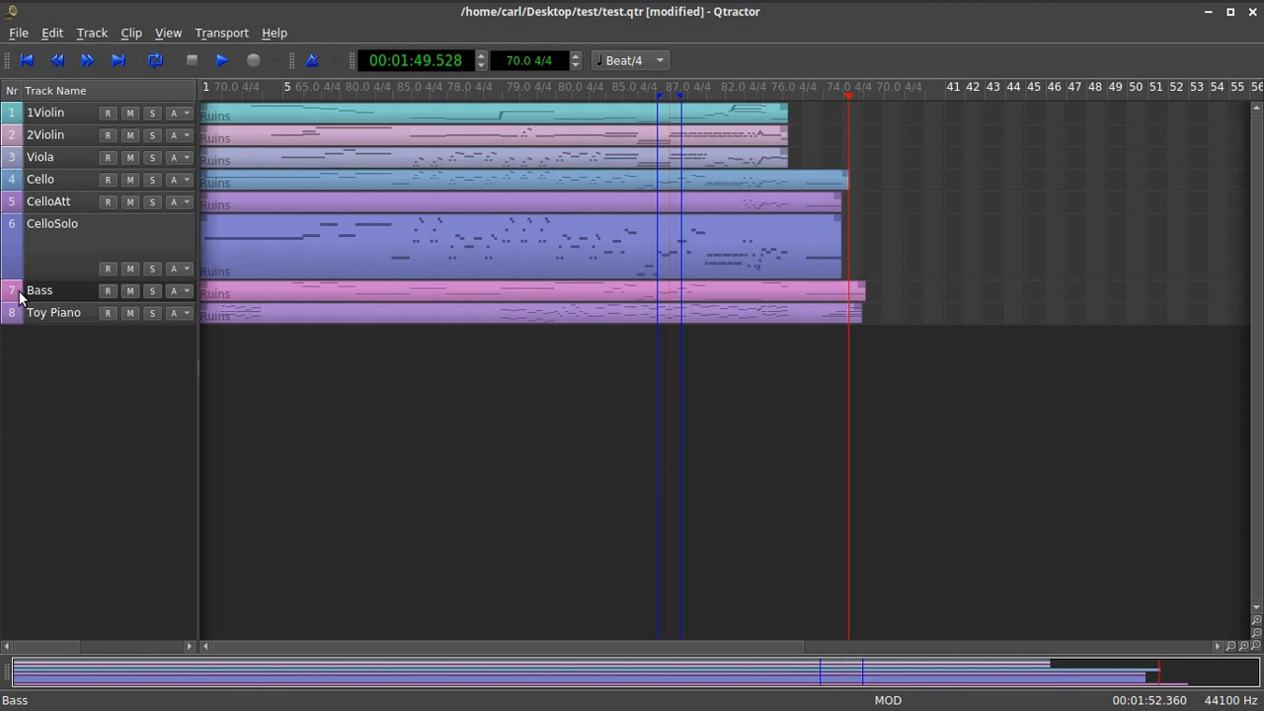
left_click_drag(14, 279, 14, 235)
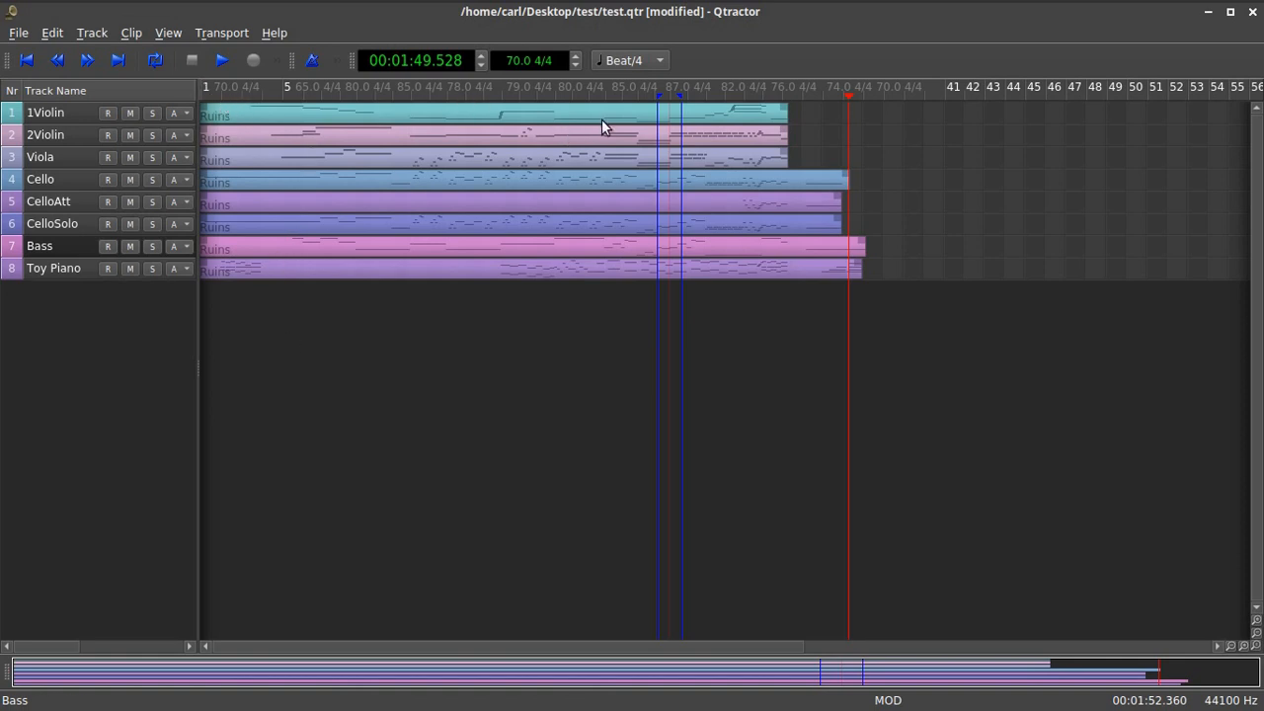
Bring up the xjadeo video window, move it clear of the tracks to view the frame, and minimise it.
mouse_move(883, 700)
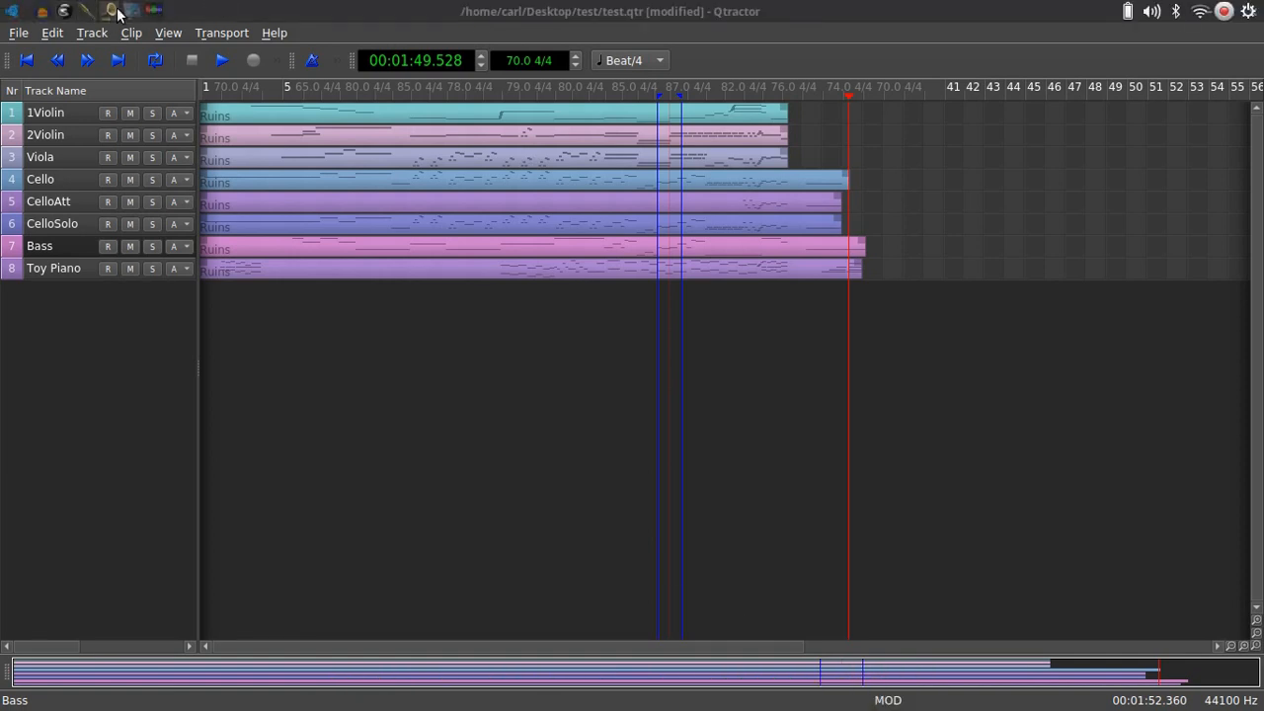
left_click(151, 8)
left_click_drag(747, 154, 962, 326)
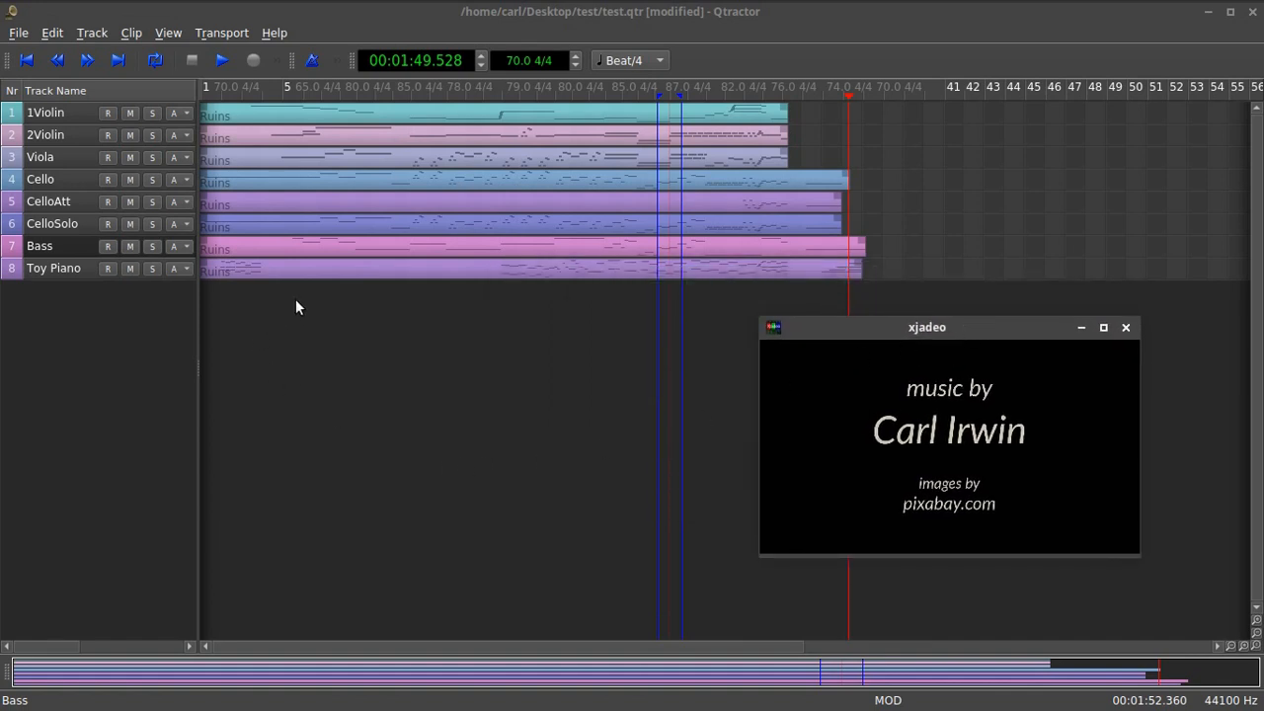
left_click(1080, 328)
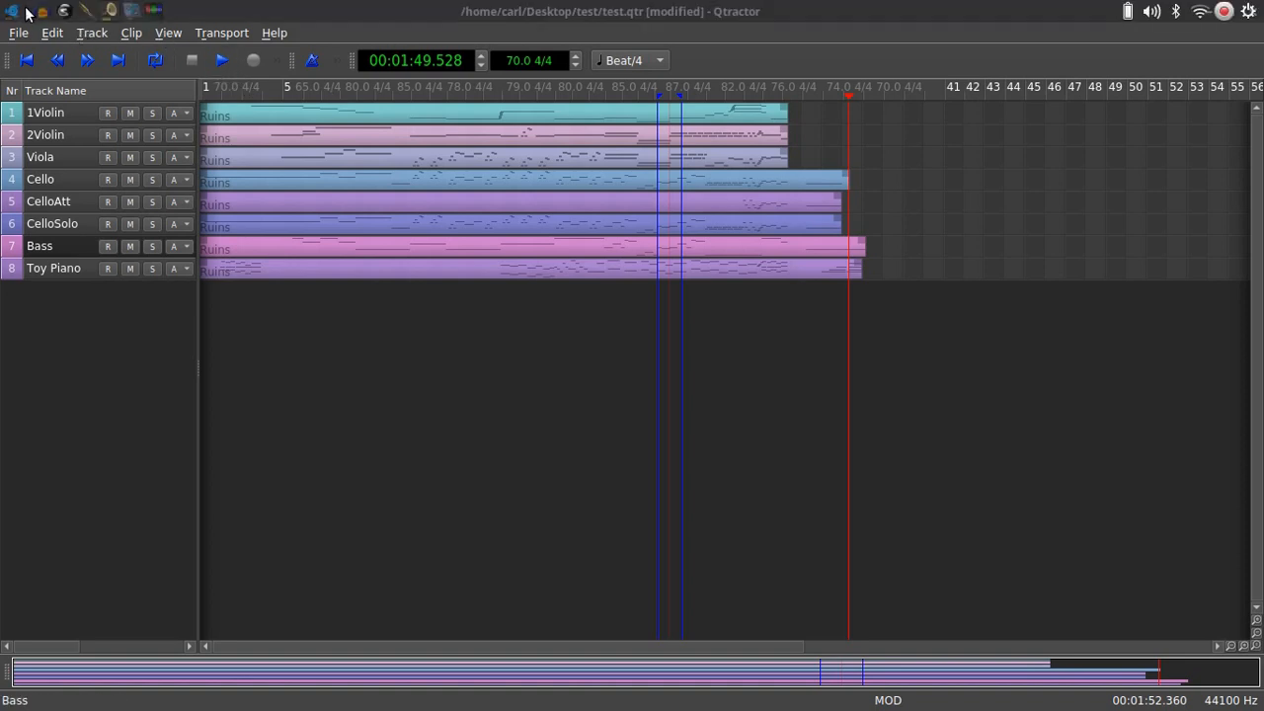
Import Cacophony1.wav from the file manager's Projects/Ruins/Scoring Session/Samples folder as a new audio track below Toy Piano, and minimise the file manager.
left_click(17, 13)
left_click(64, 95)
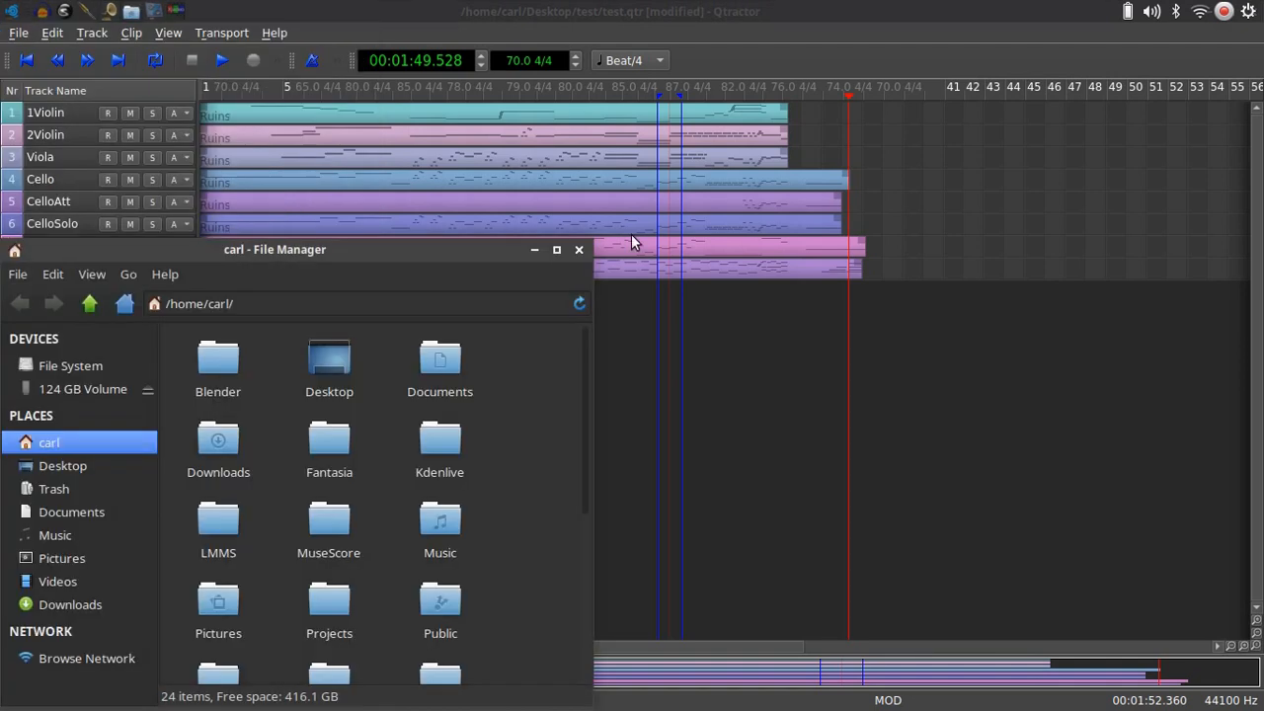
left_click_drag(337, 262, 471, 217)
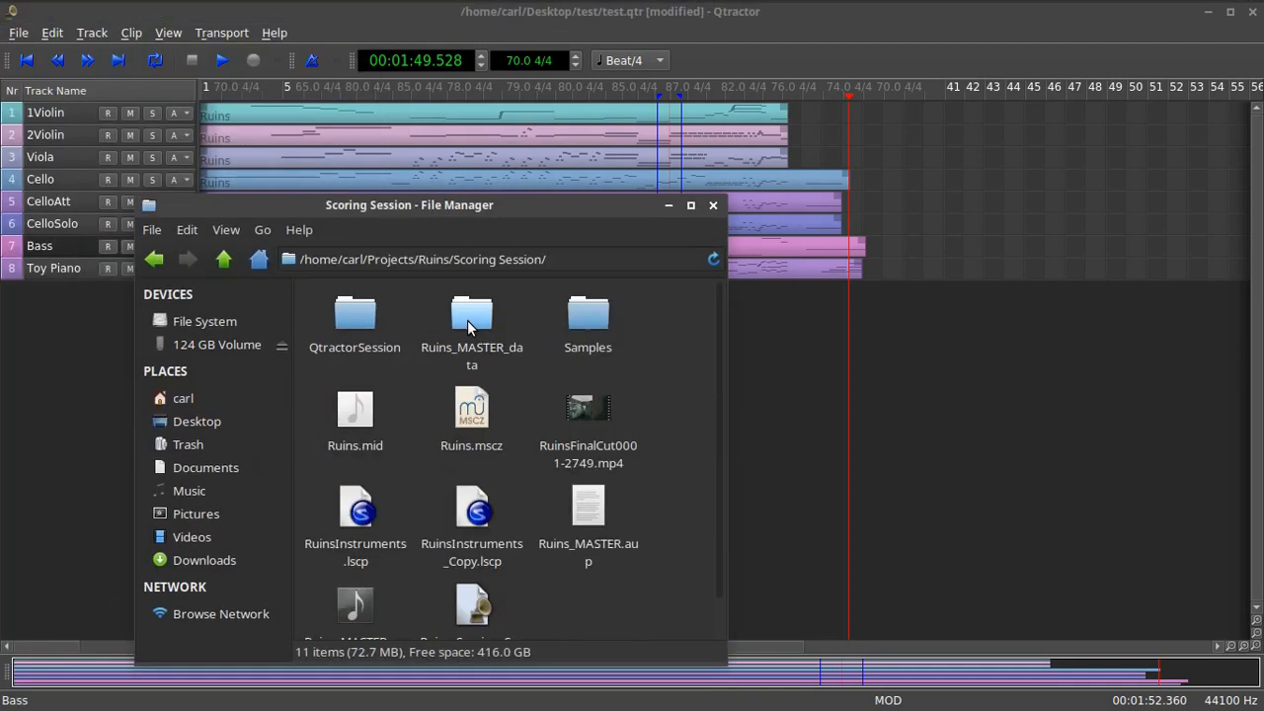
double_click(589, 333)
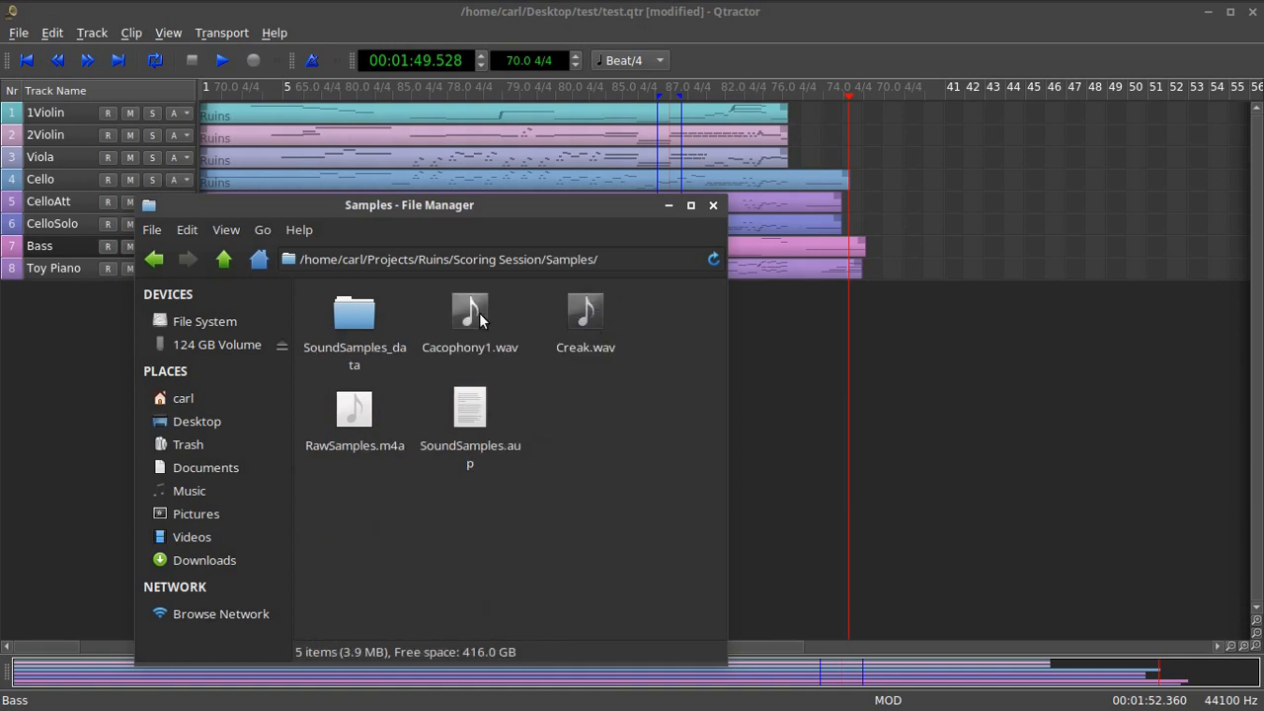
left_click_drag(488, 212, 1042, 228)
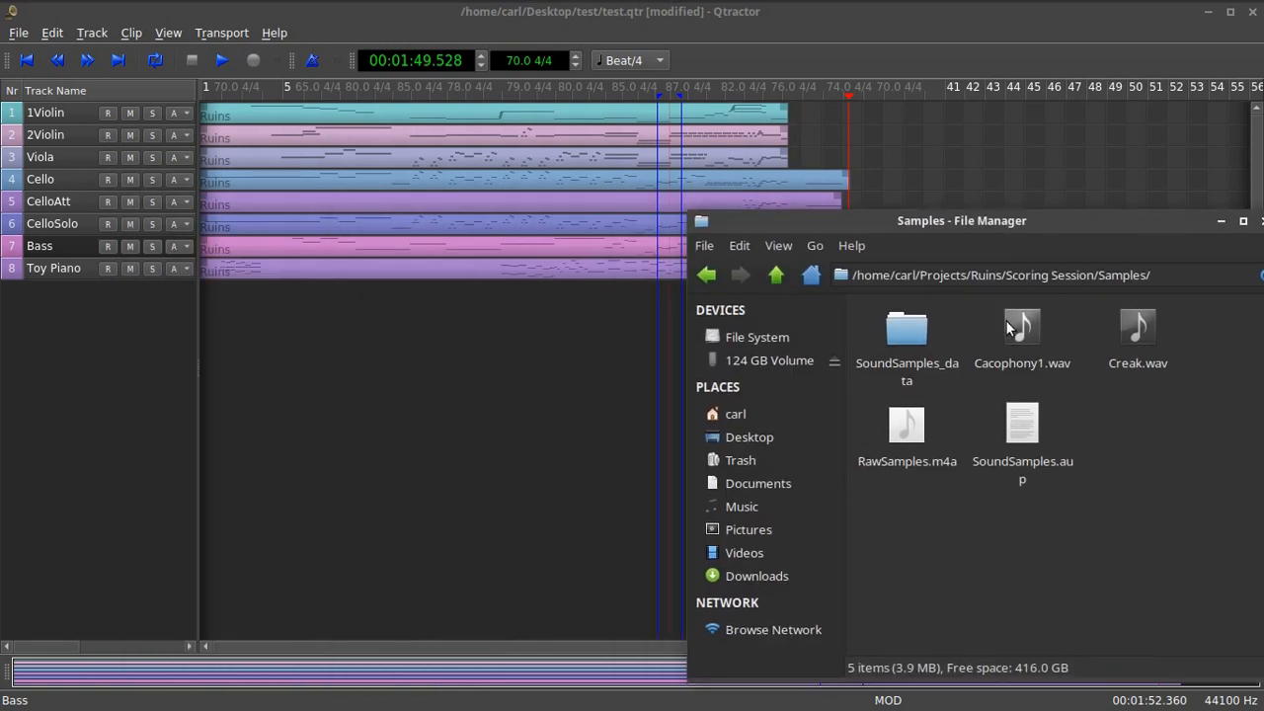
left_click_drag(1022, 325, 636, 388)
left_click_drag(694, 502, 592, 329)
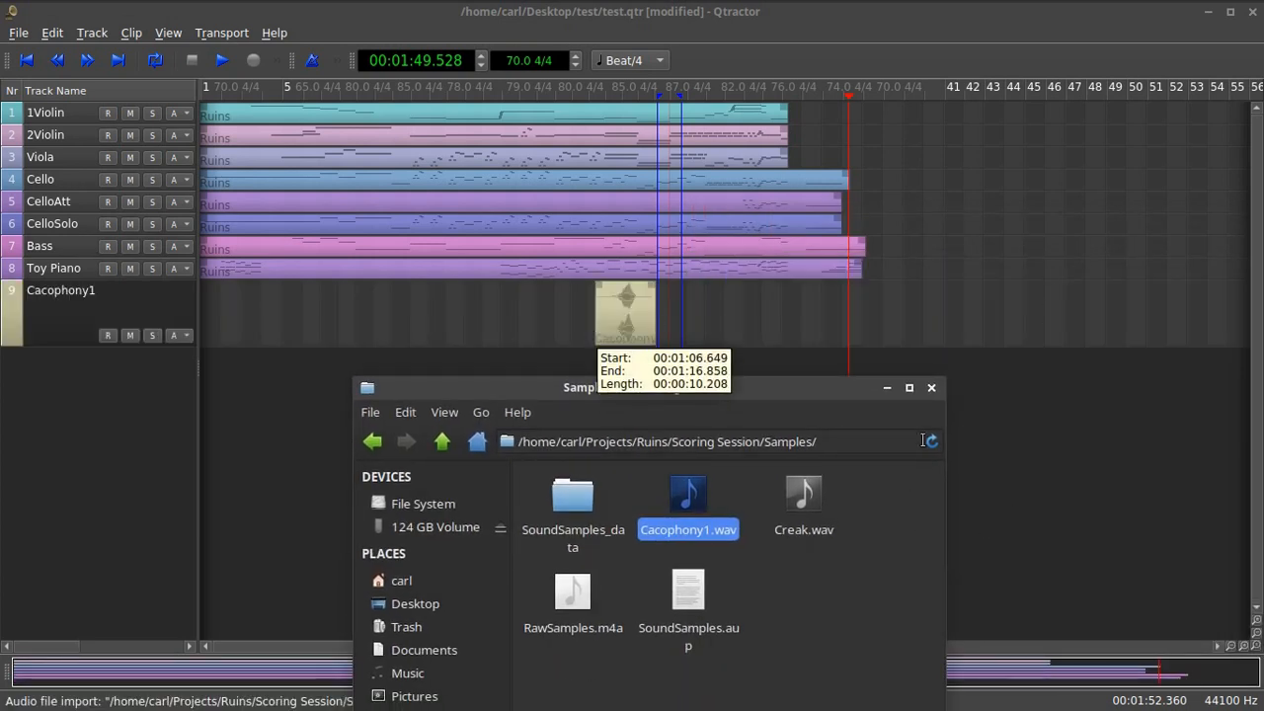
left_click(886, 388)
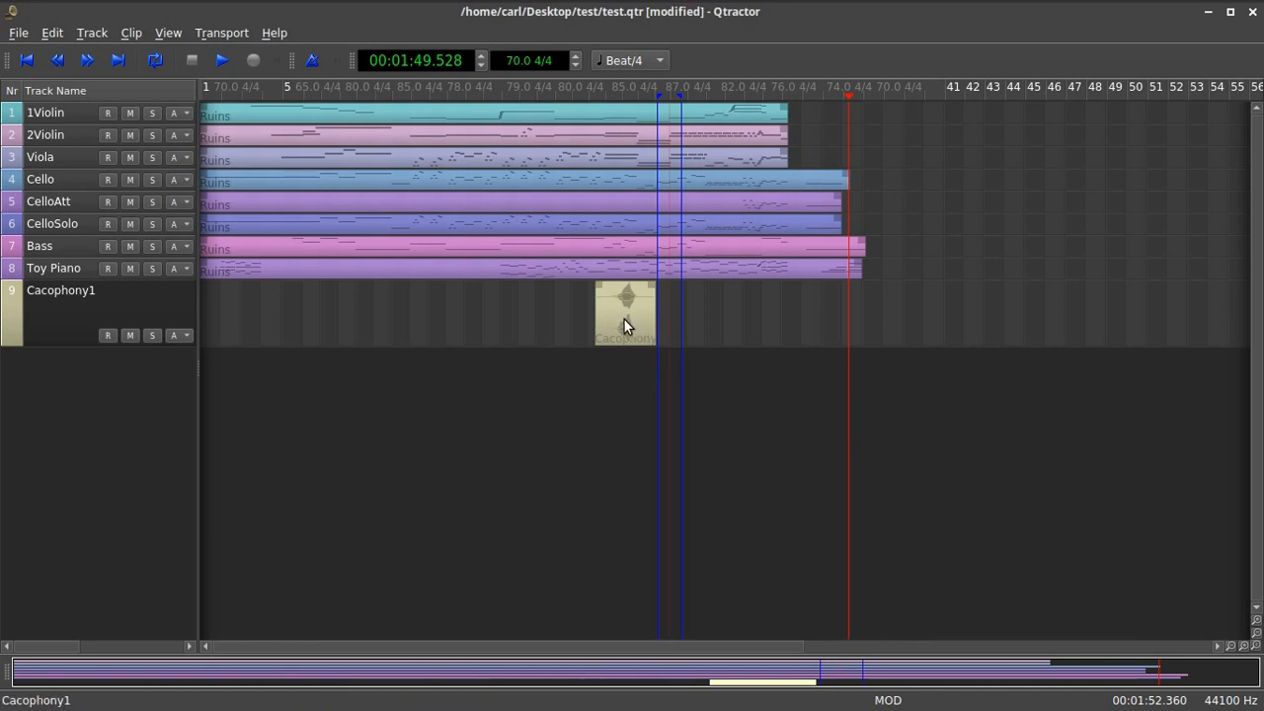
Move the Cacophony1 clip later on its track so that it starts at about 00:01:29.107.
left_click_drag(616, 307, 757, 316)
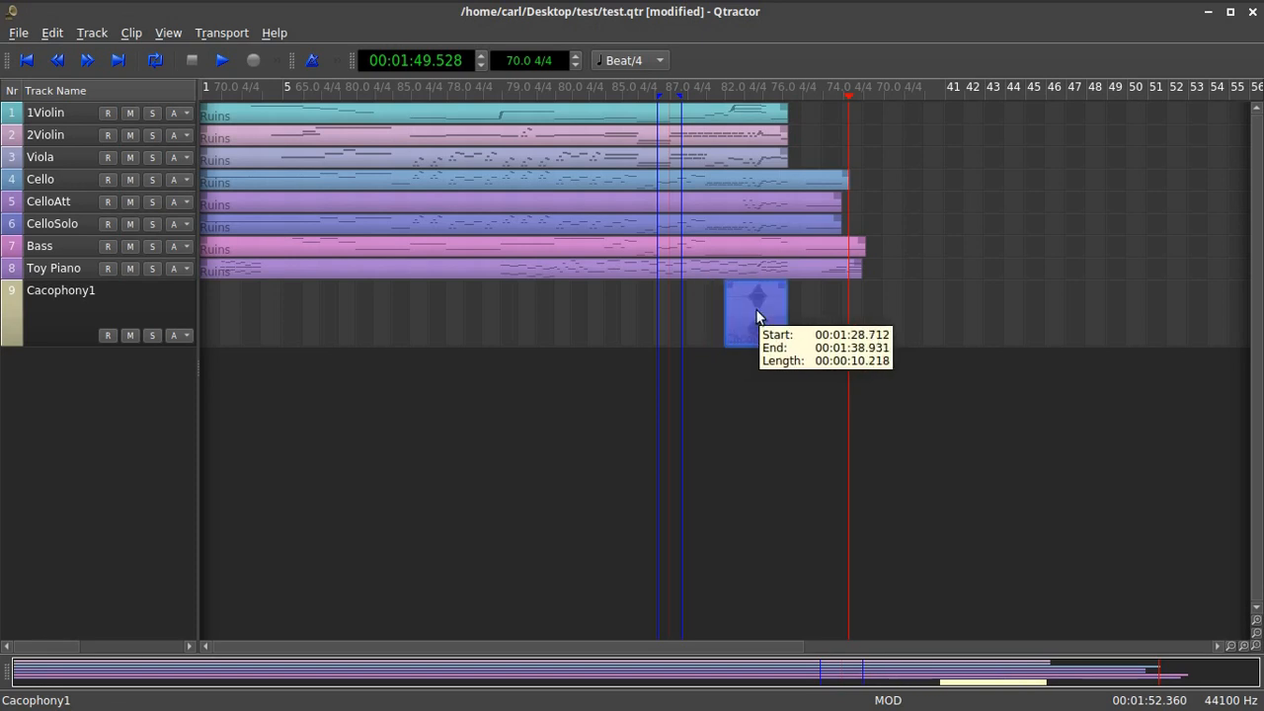
left_click(1243, 647)
left_click(1243, 647)
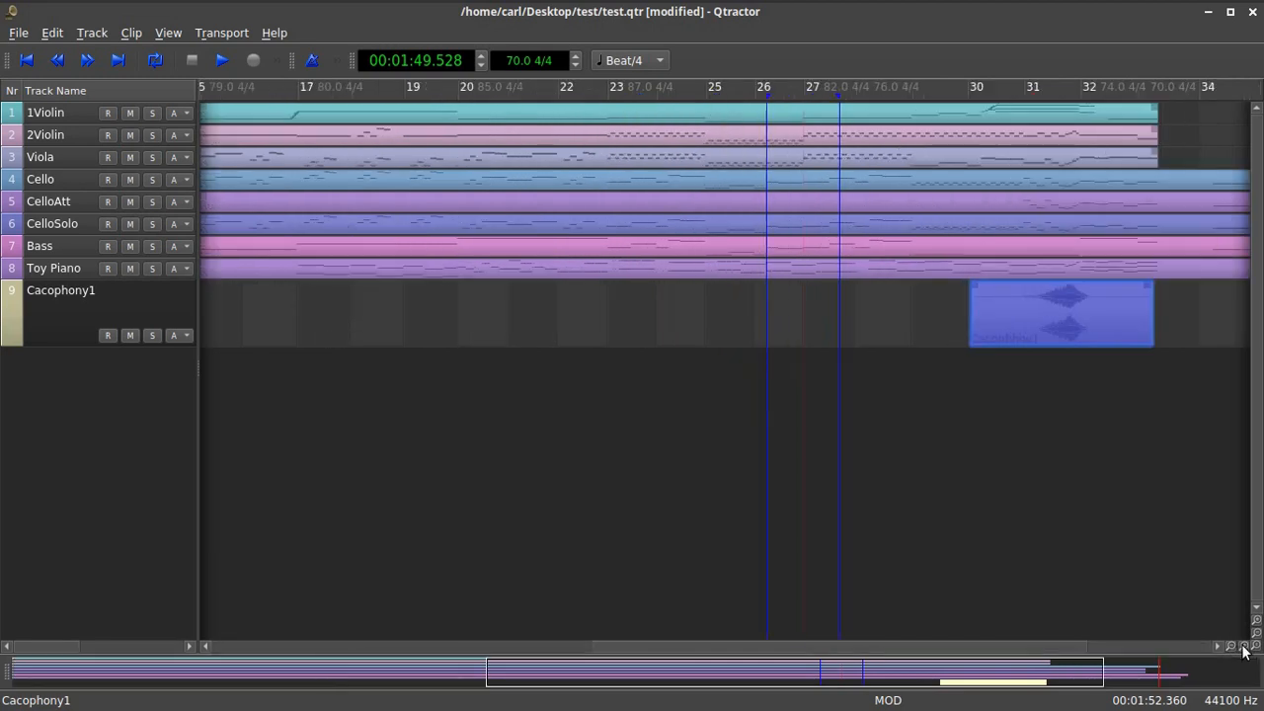
left_click(1243, 647)
left_click(1243, 647)
left_click(1243, 646)
left_click(1243, 647)
left_click_drag(864, 650, 1030, 615)
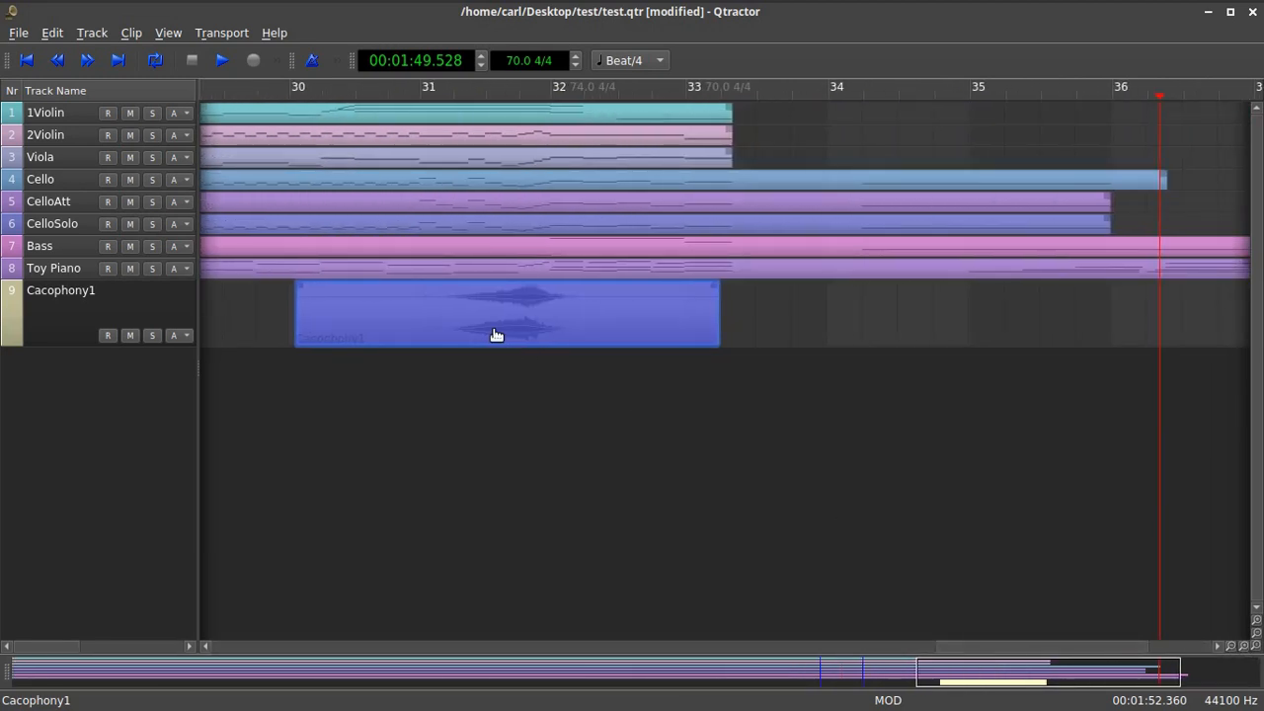
left_click_drag(504, 336, 508, 330)
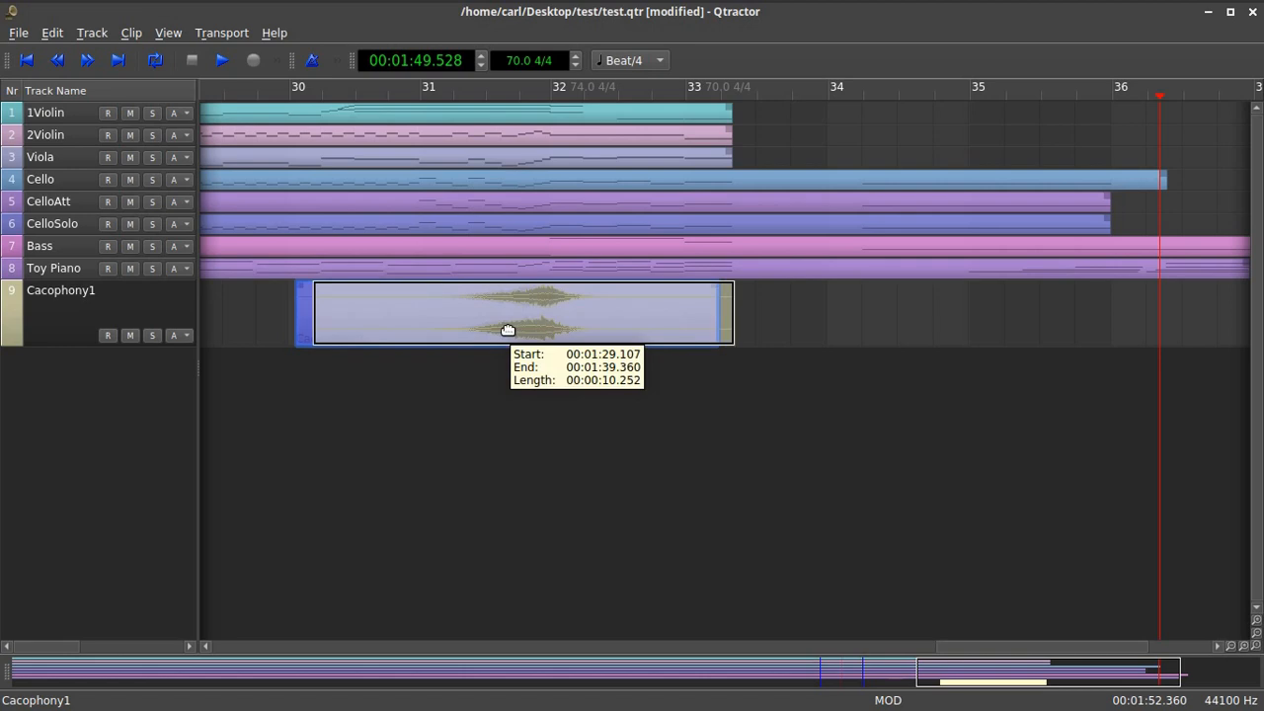
mouse_move(508, 330)
left_mouse_down()
mouse_move(672, 333)
mouse_move(509, 327)
left_mouse_up()
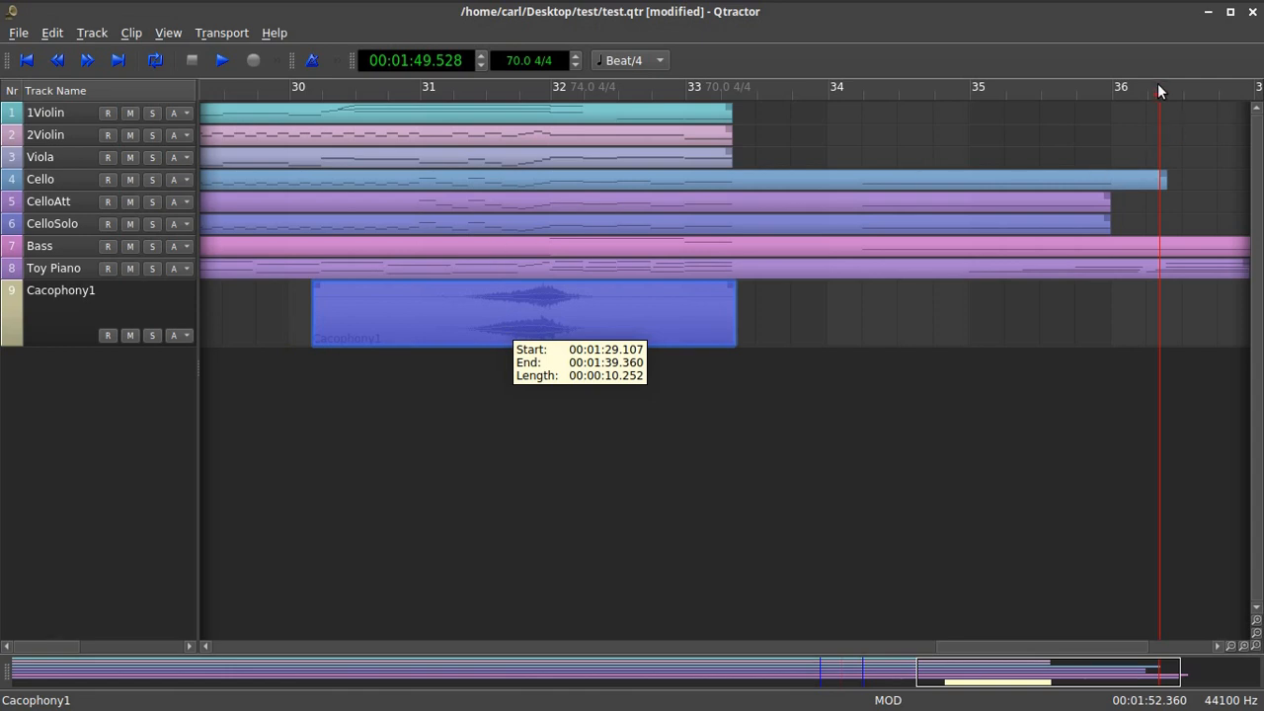
Lower the Cacophony1 track's mixer level to about -16.1 dB and play the passage from about 00:01:30.489.
left_click_drag(1153, 96, 545, 97)
left_click_drag(404, 99, 371, 100)
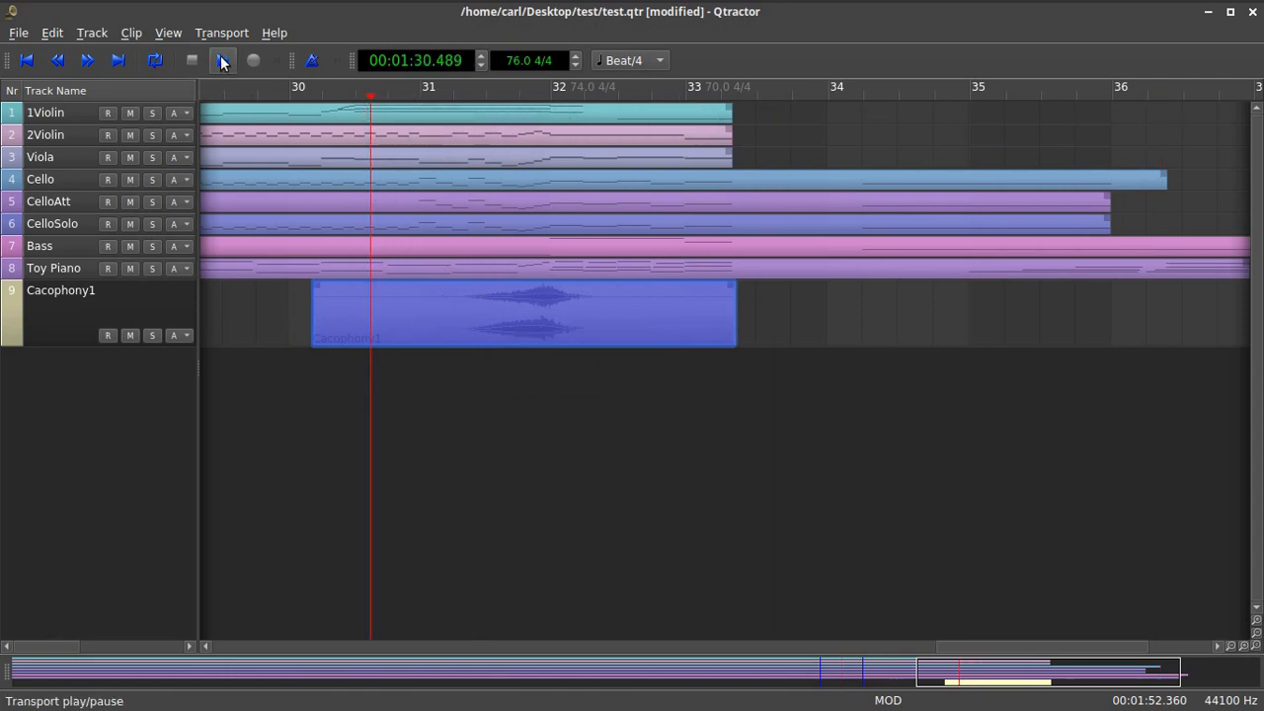
mouse_move(395, 12)
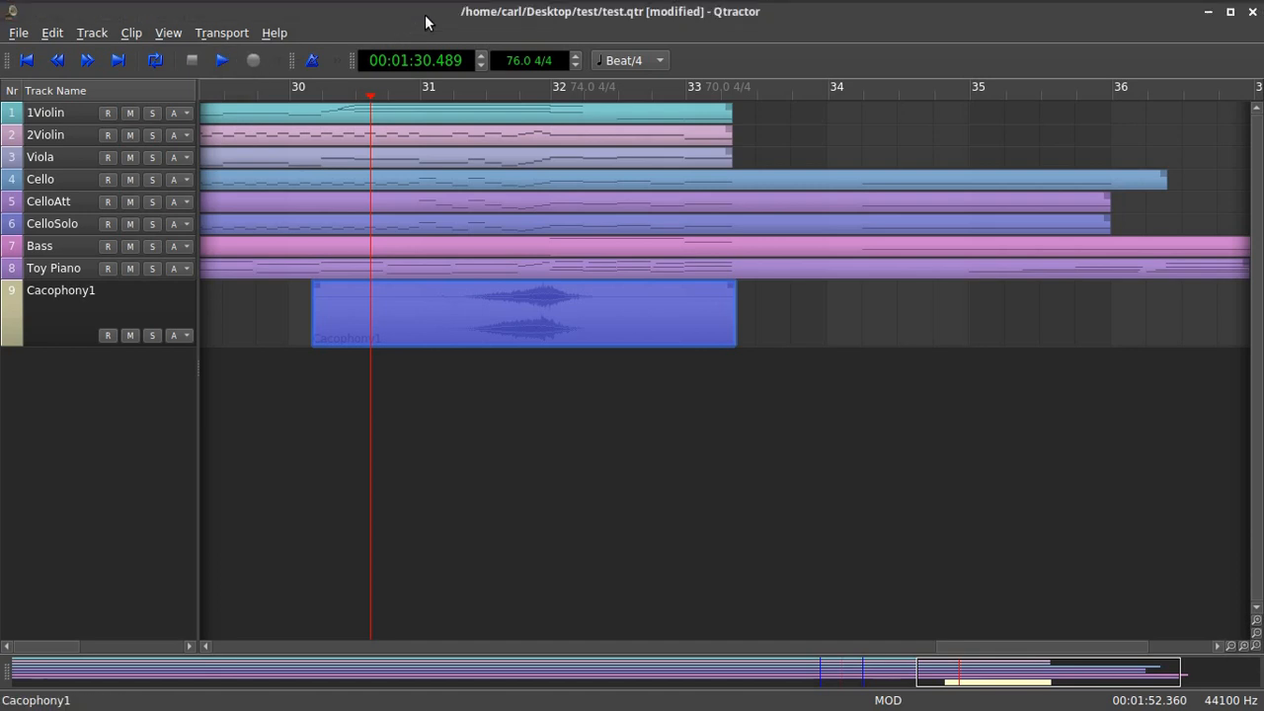
key("F9")
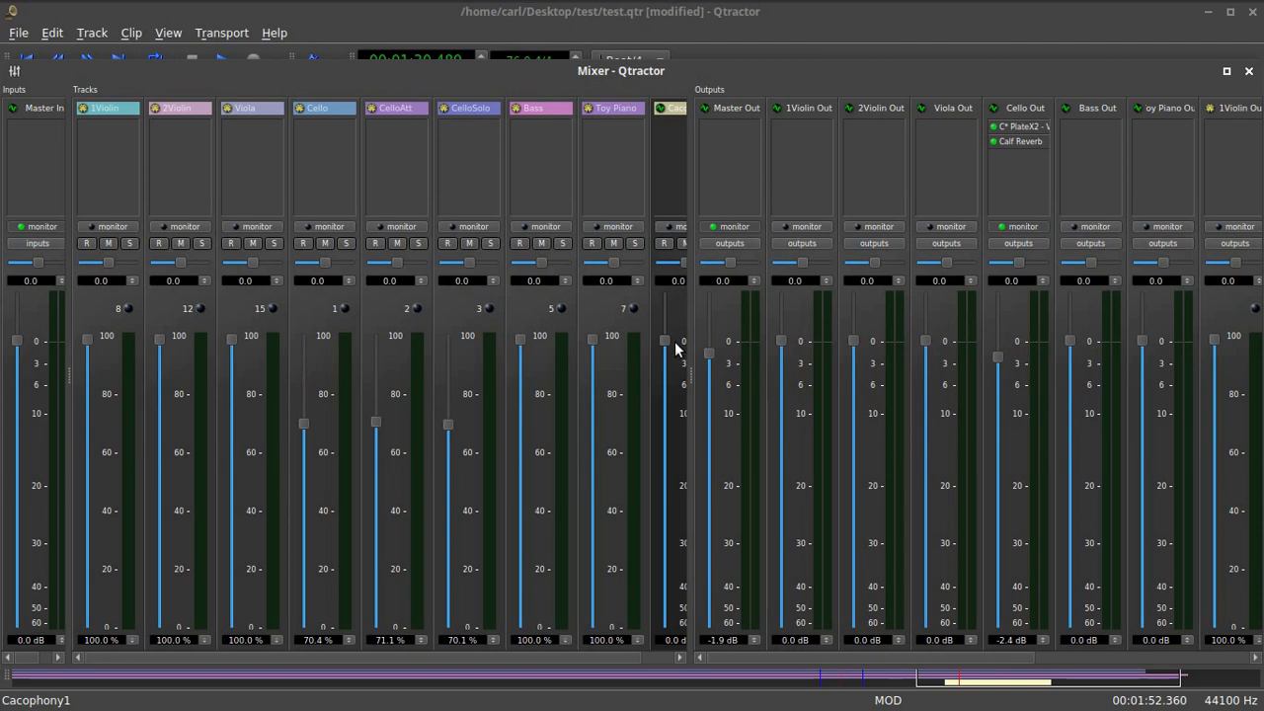
left_click_drag(665, 345, 663, 460)
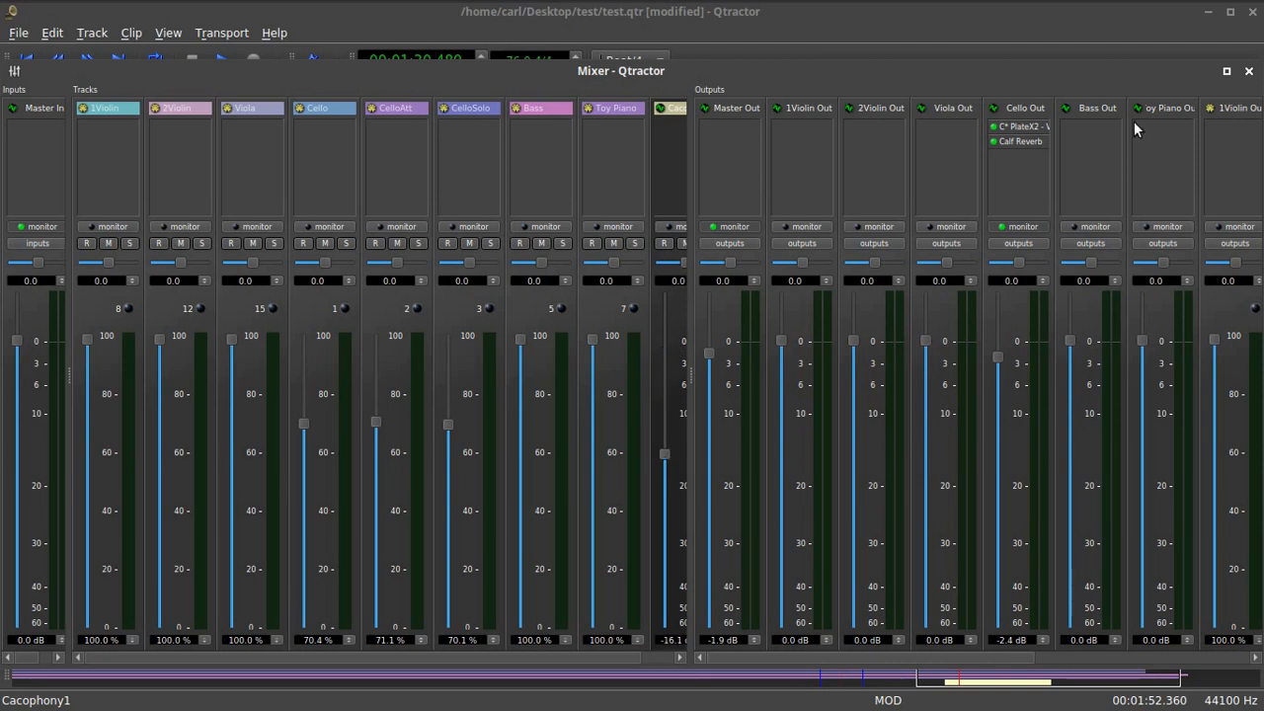
left_click(1248, 72)
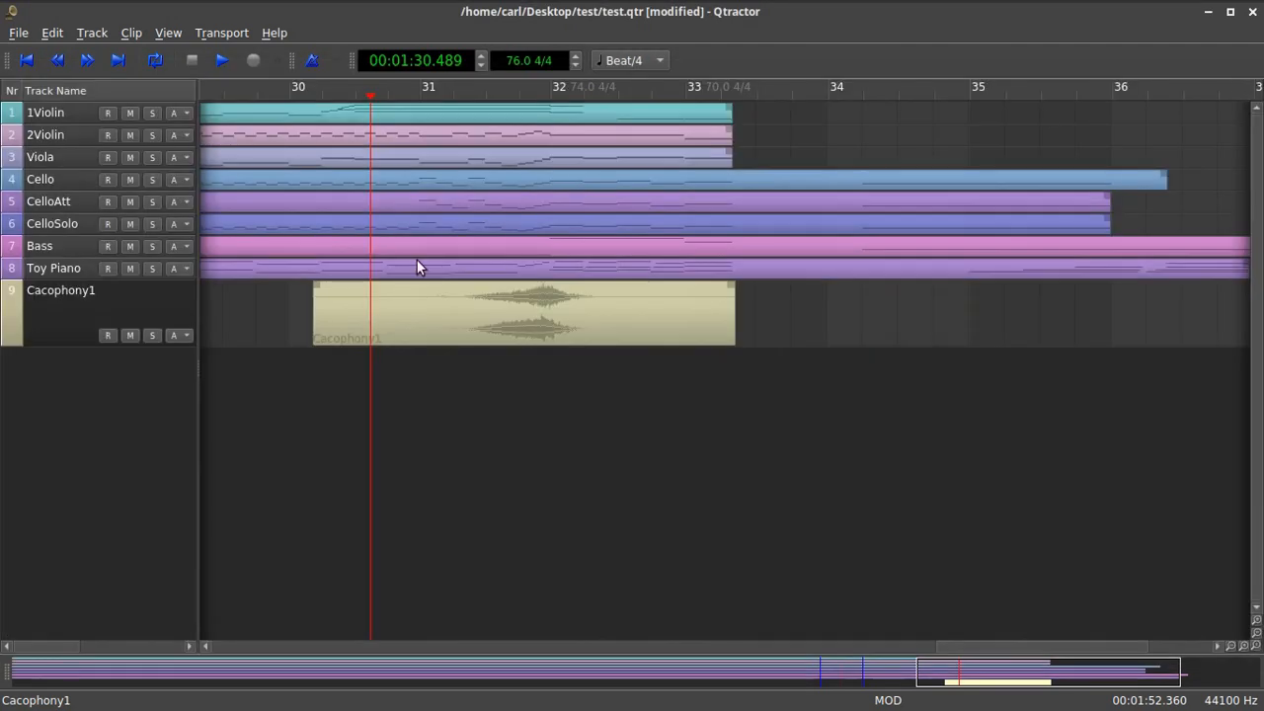
left_click(222, 67)
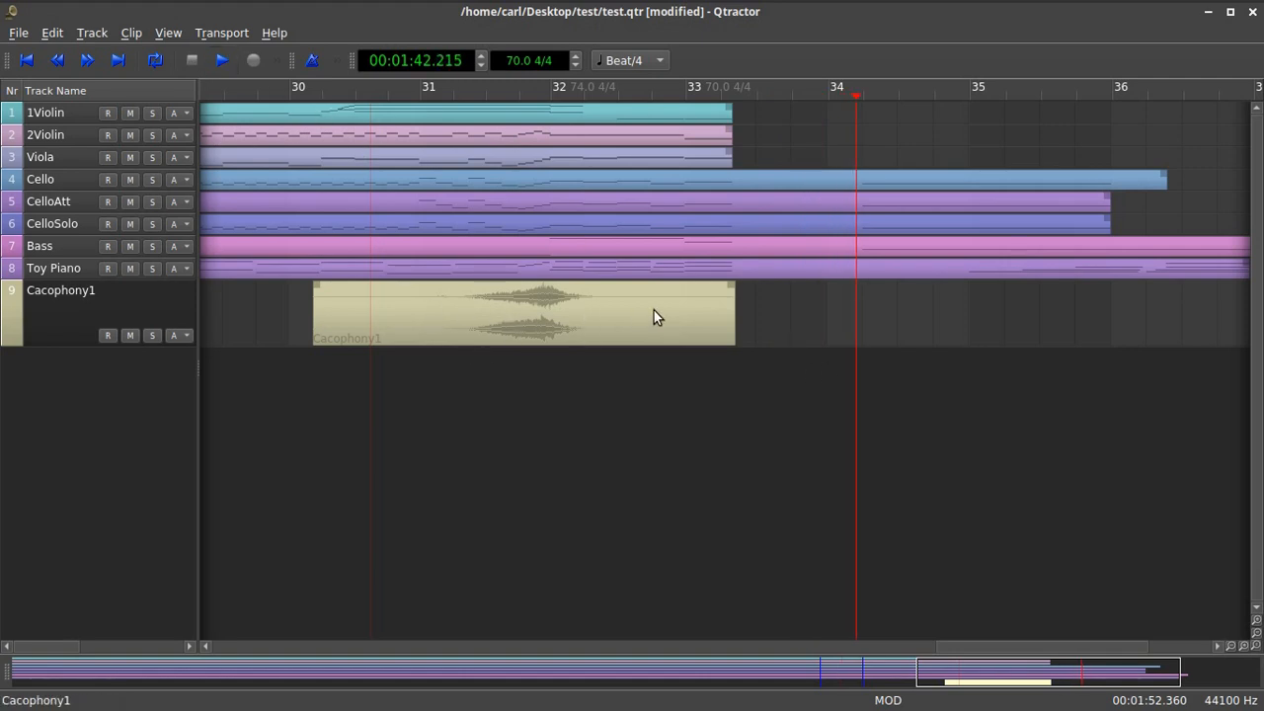
Solo the Cello, CelloAtt and CelloSolo tracks and return the playhead to the session start.
mouse_move(653, 311)
left_click(153, 179)
left_click(153, 201)
left_click(153, 224)
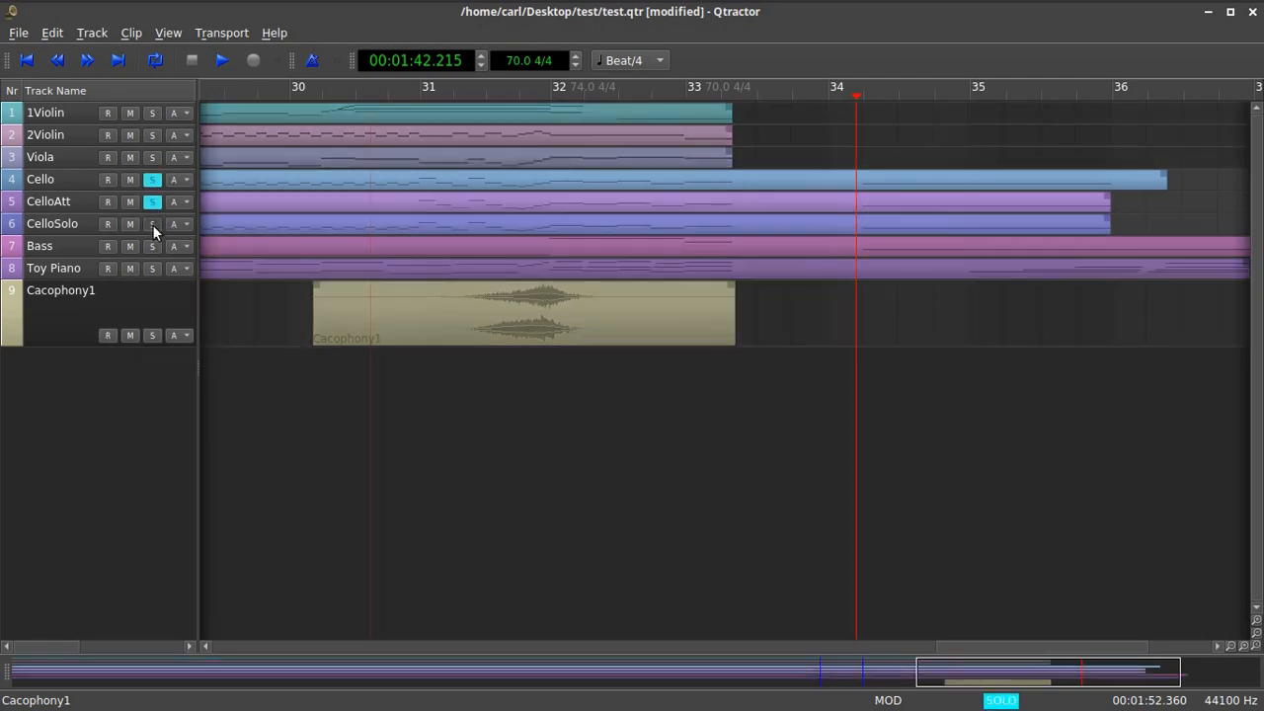
left_click(25, 60)
left_click(26, 60)
left_click(25, 60)
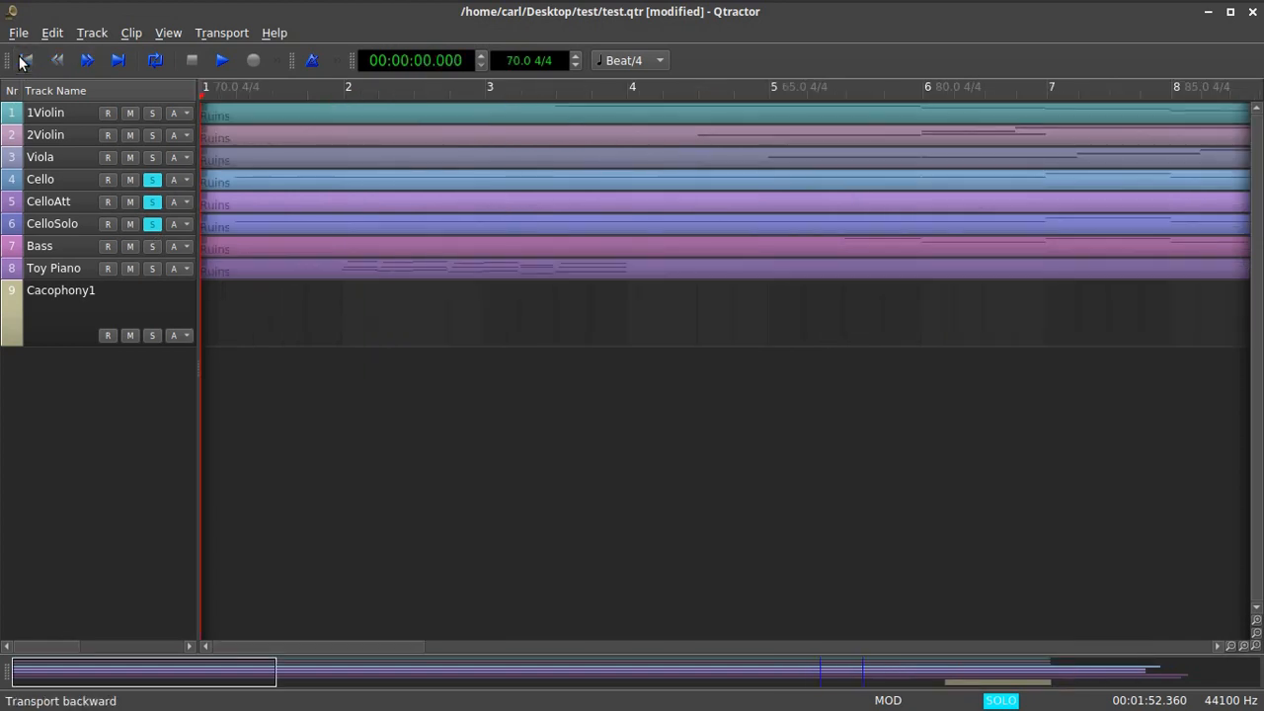
Add a new audio track named Cello below Cacophony1.
left_click(104, 35)
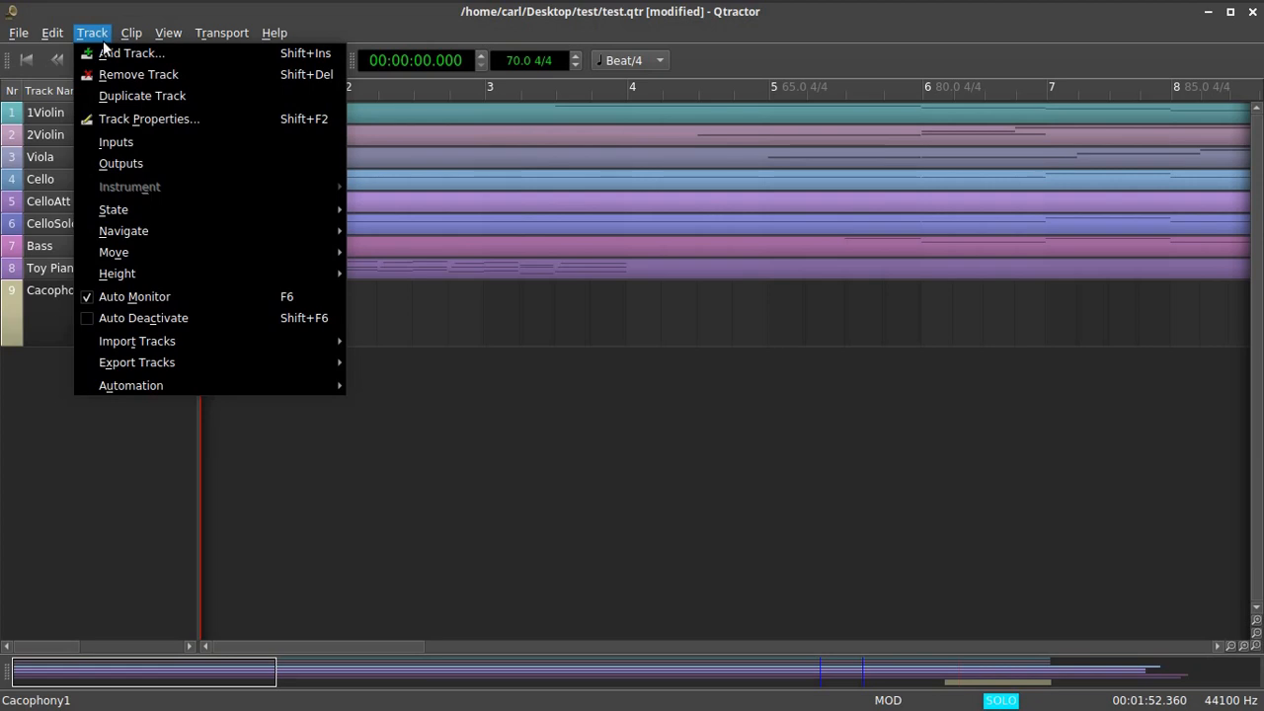
left_click(109, 55)
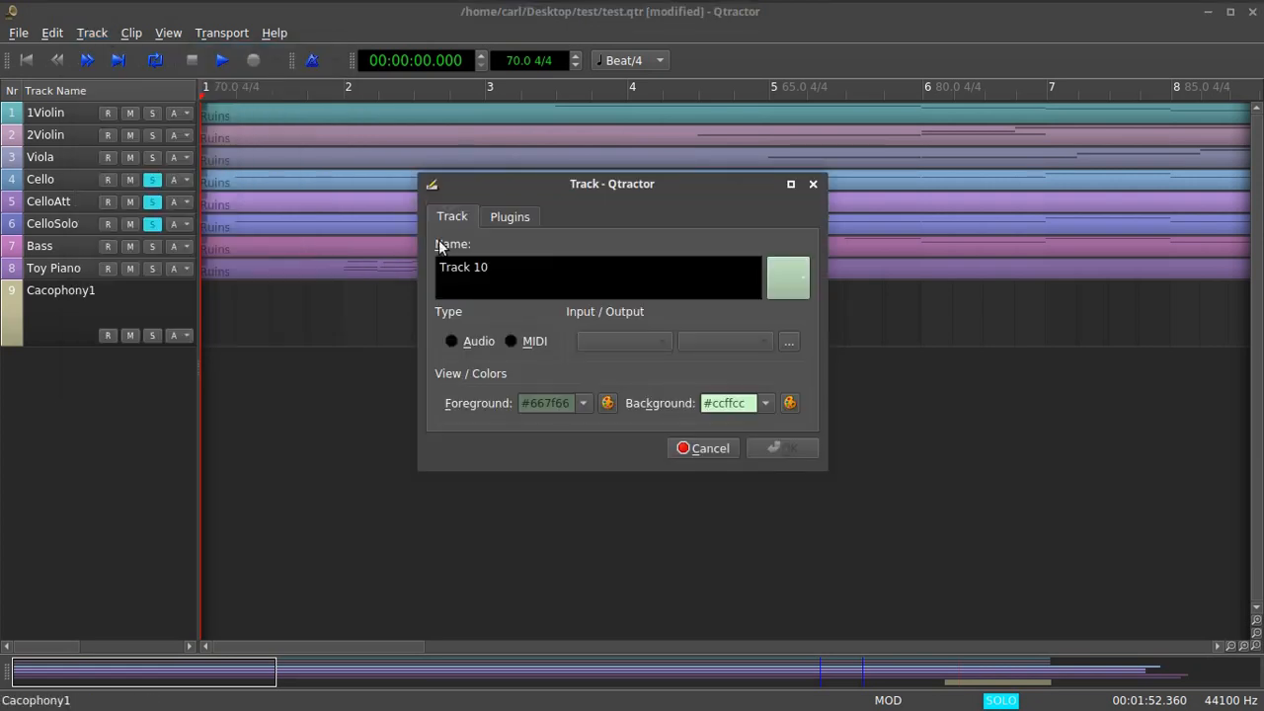
left_click(452, 342)
left_click_drag(529, 276, 301, 262)
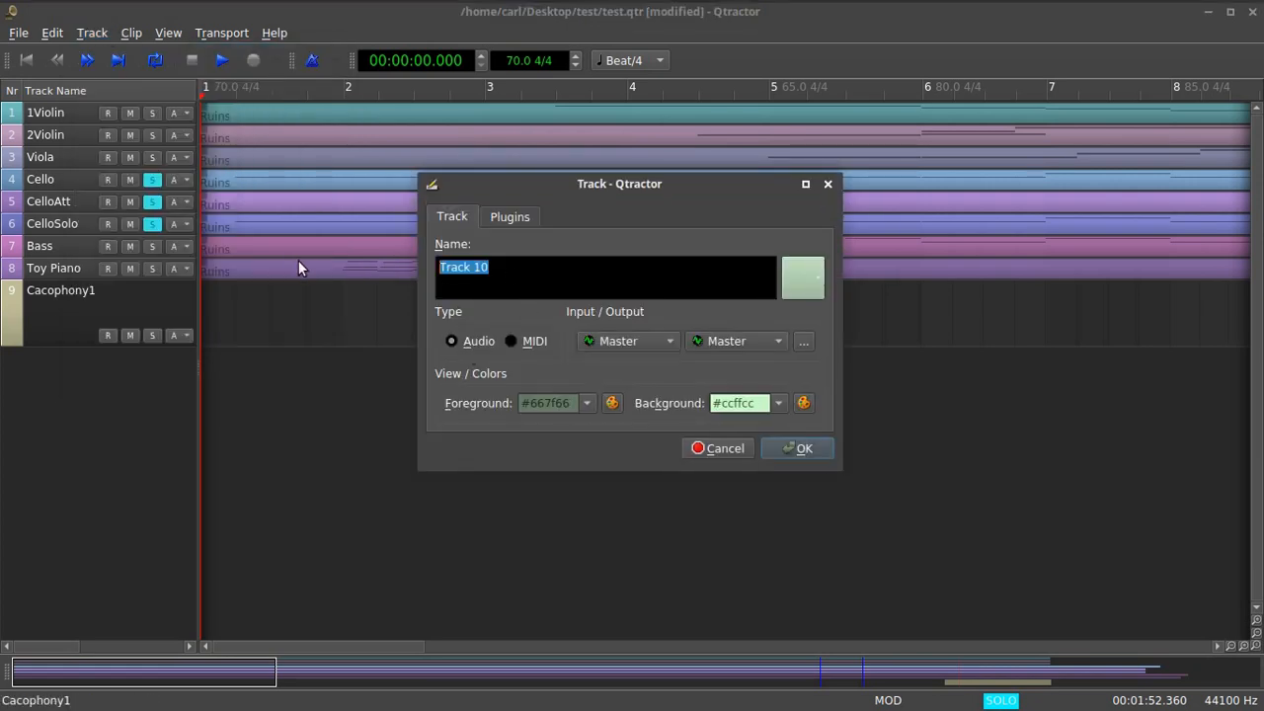
type("Cello")
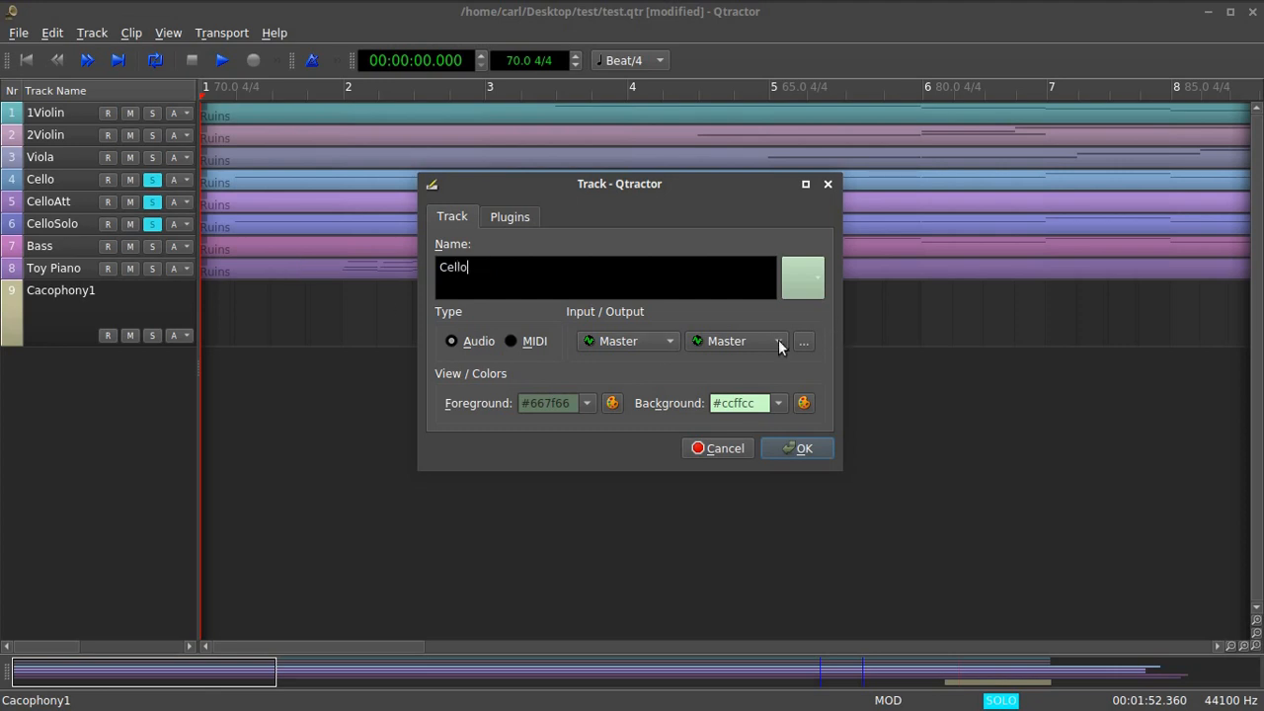
left_click(795, 450)
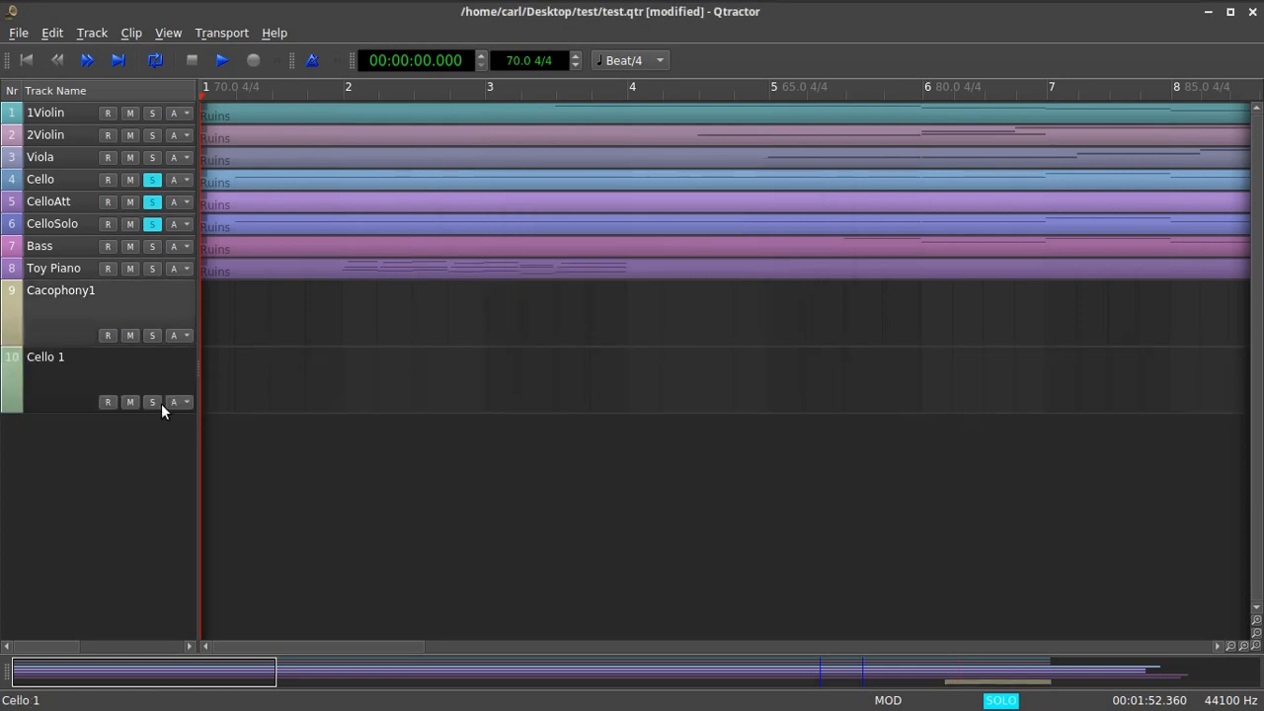
Arm the new Cello 1 track and record the soloed cello tracks onto it from the session start to about 00:00:48.
left_click(107, 401)
left_click(252, 60)
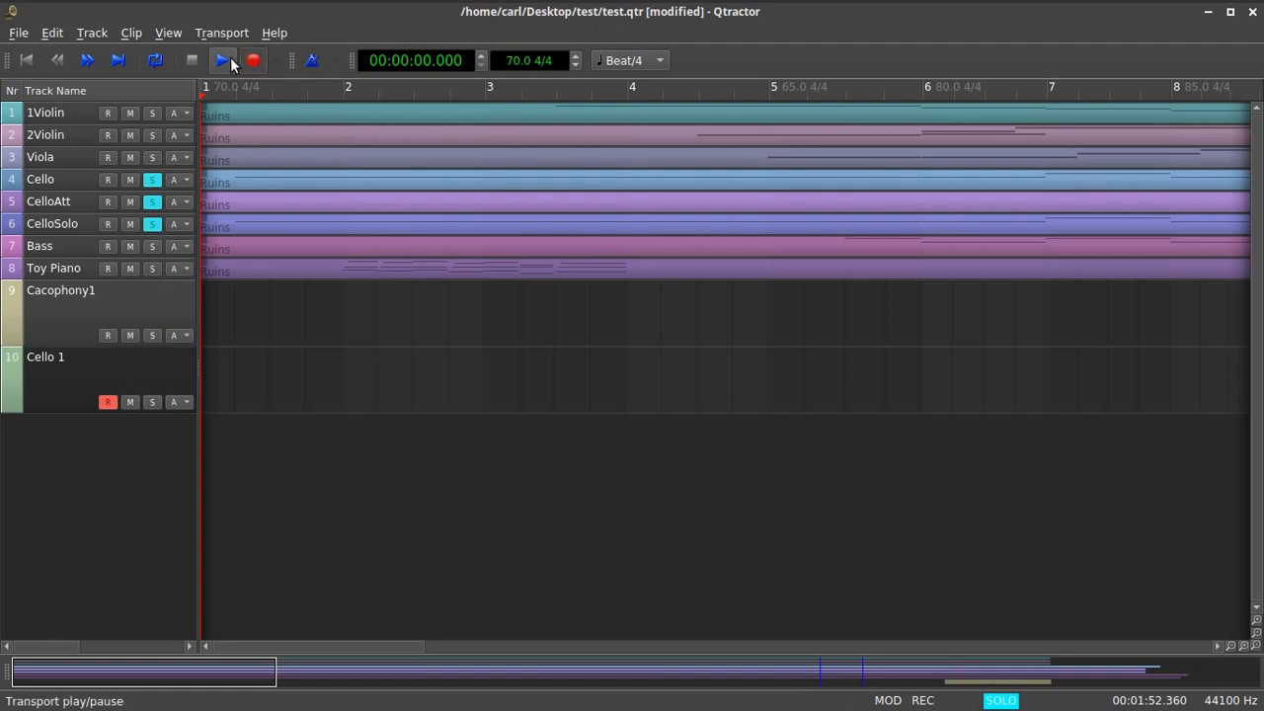
left_click(1231, 646)
left_click(1231, 646)
left_click(1232, 646)
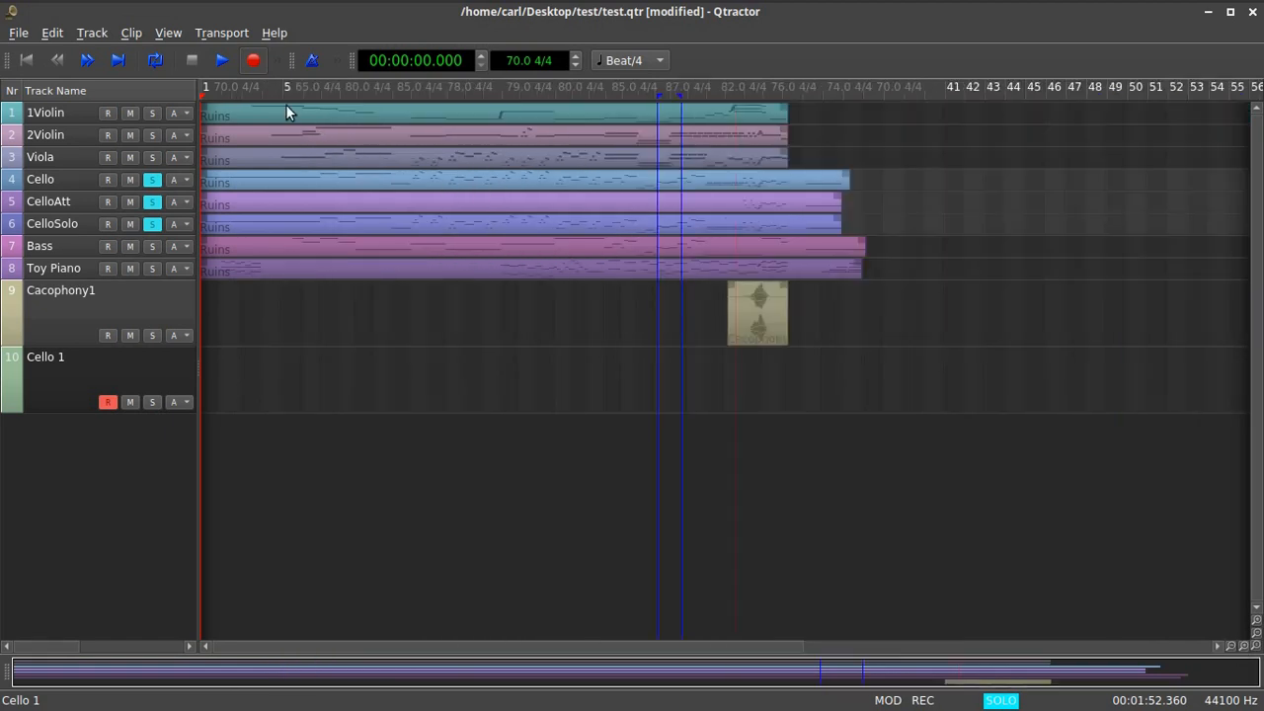
left_click(222, 61)
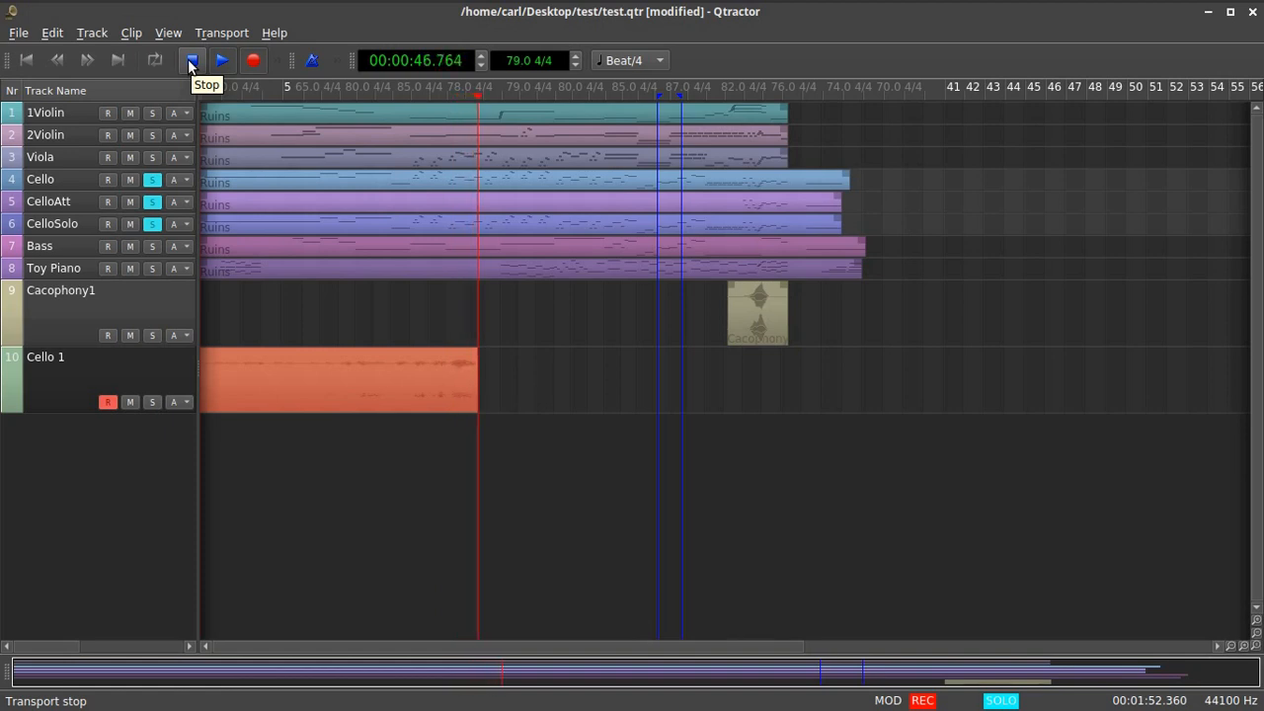
left_click(192, 62)
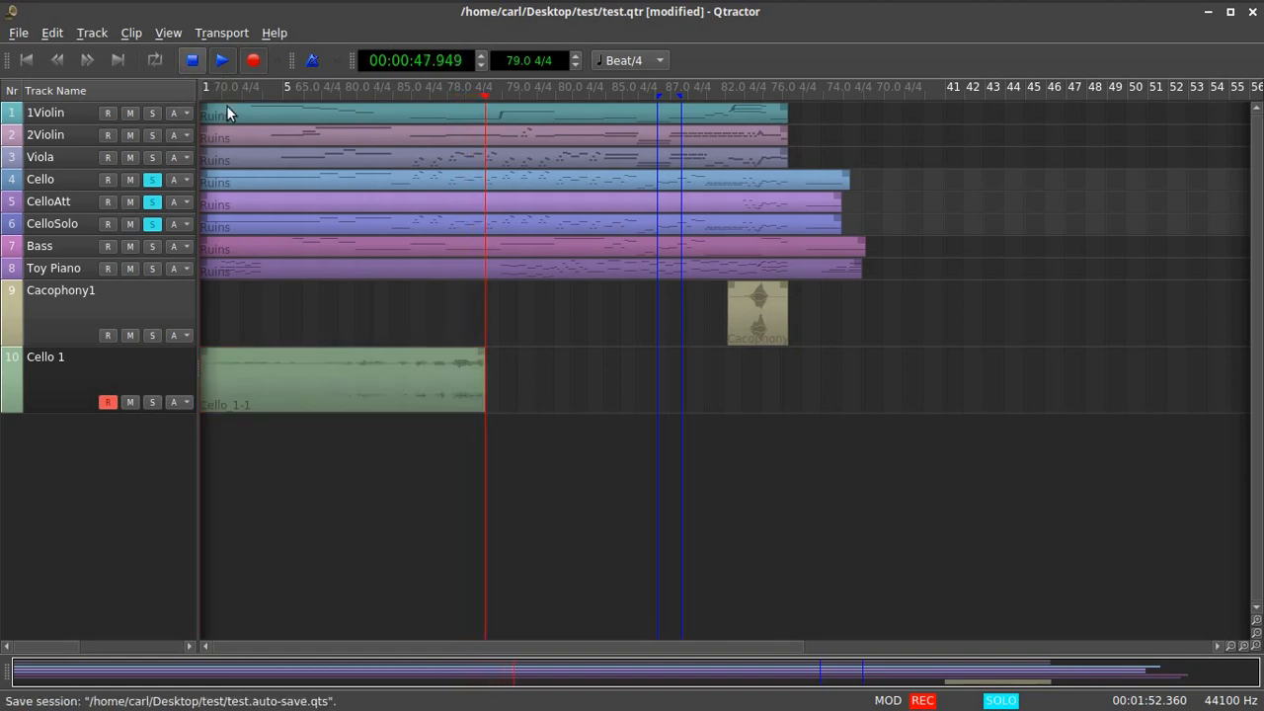
Normalize the recorded clip on the Cello 1 track.
right_click(399, 388)
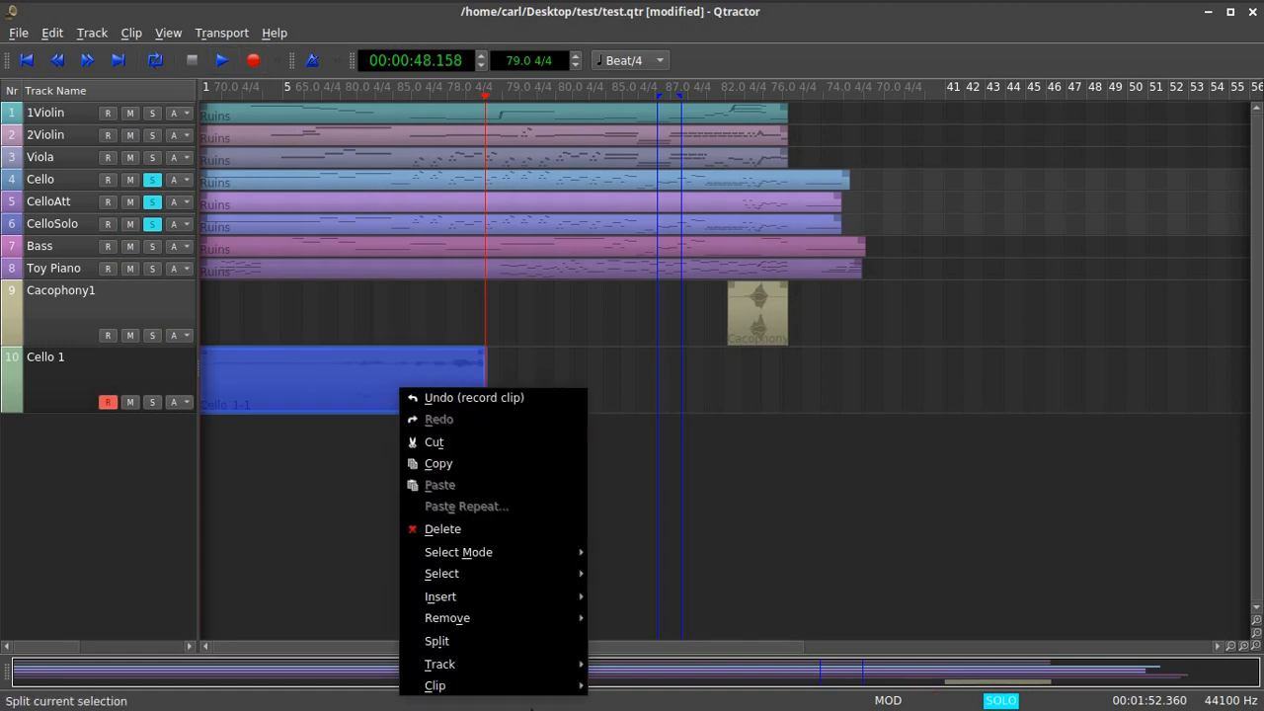
mouse_move(521, 622)
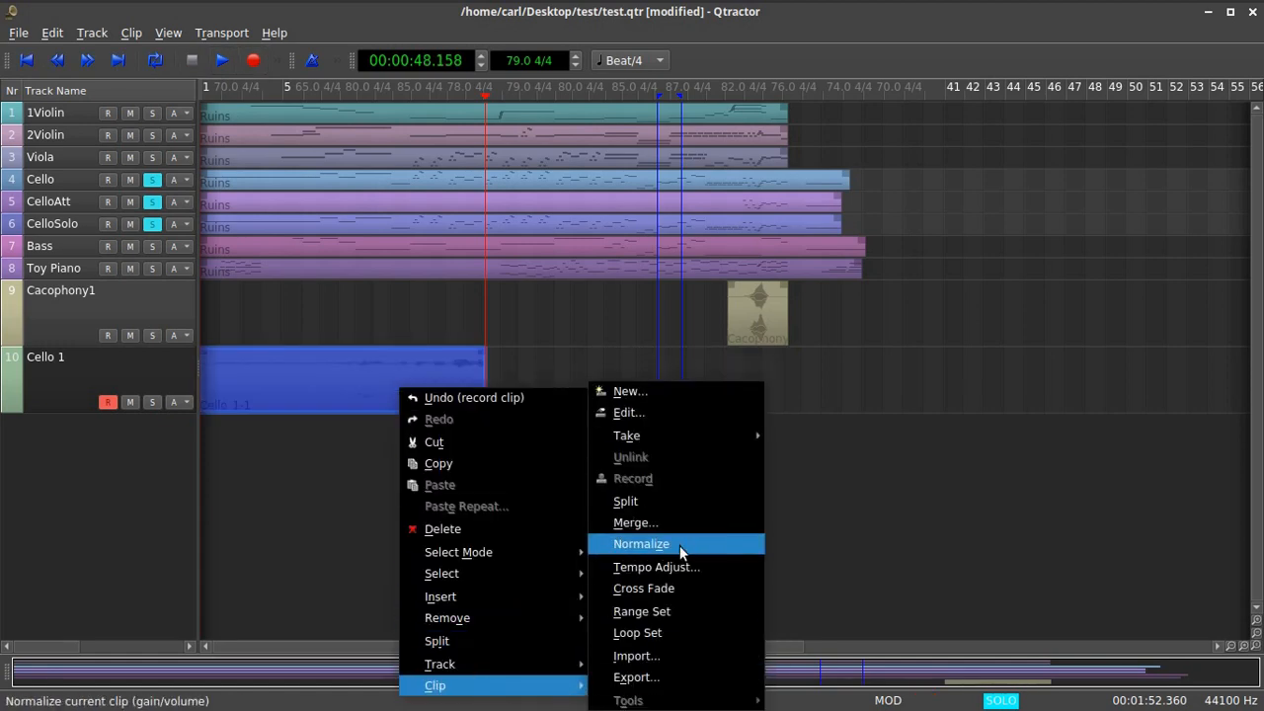
left_click(641, 544)
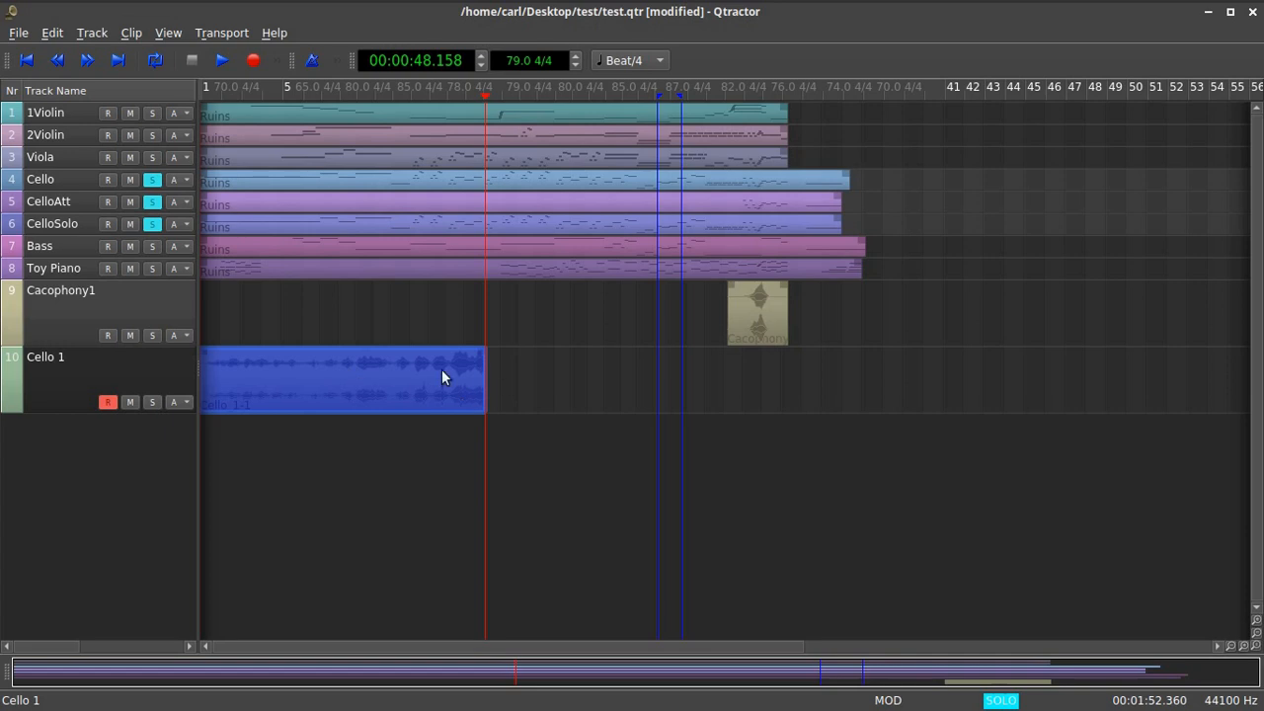
Unsolo the Cello, CelloAtt and CelloSolo tracks and disarm recording on the Cello 1 track.
left_click(151, 181)
left_click(150, 202)
left_click(145, 222)
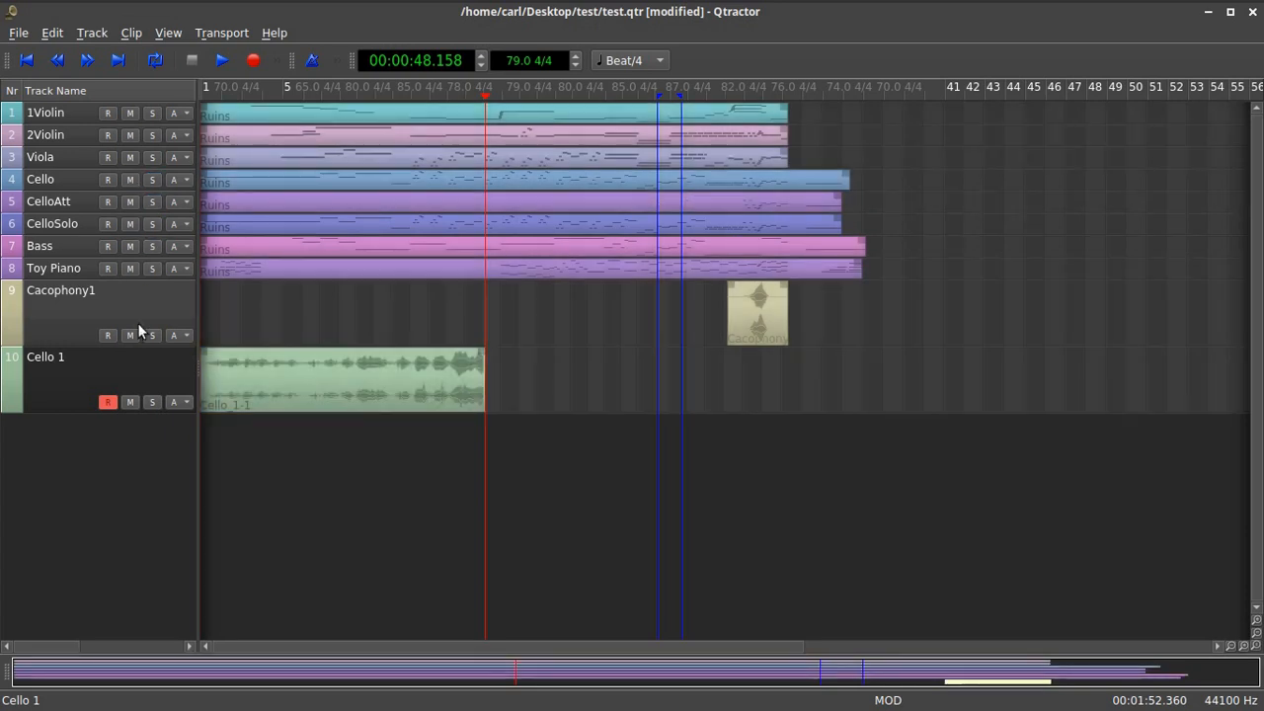
left_click(108, 402)
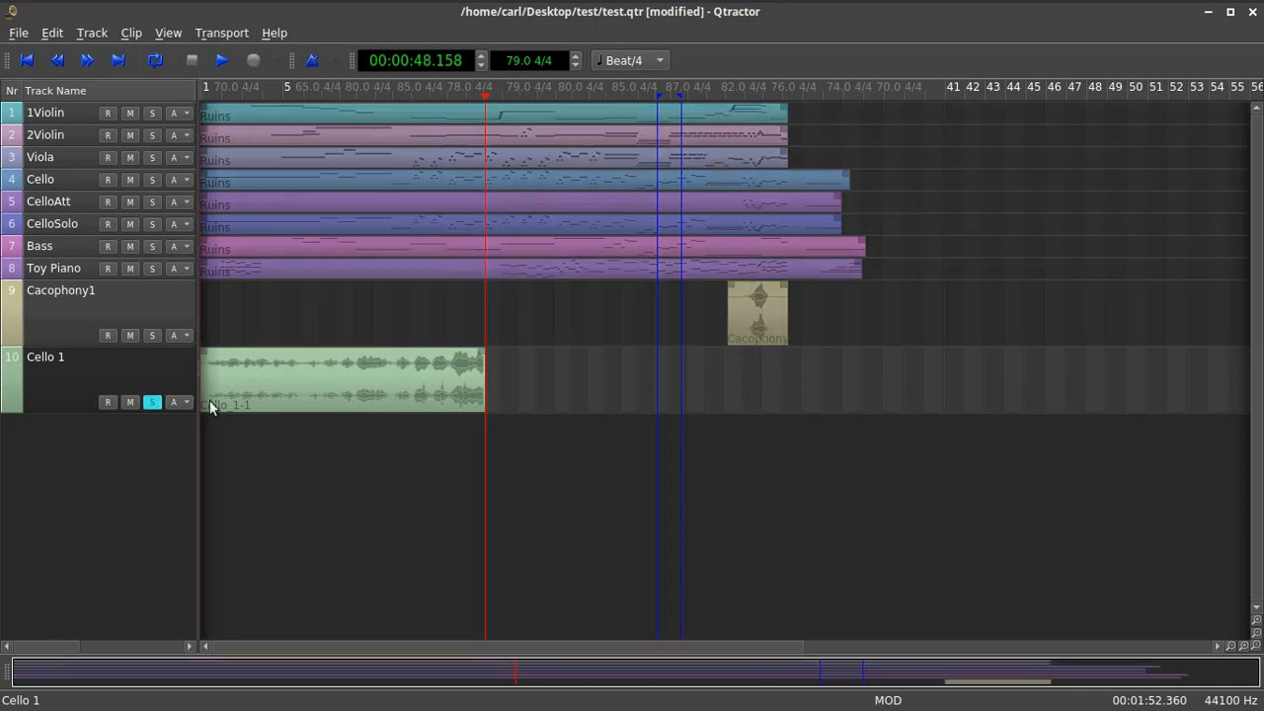
Solo the Cello 1 track and play its recorded clip from about 00:00:26.039.
left_click(152, 402)
left_click_drag(483, 87, 354, 87)
left_click(222, 62)
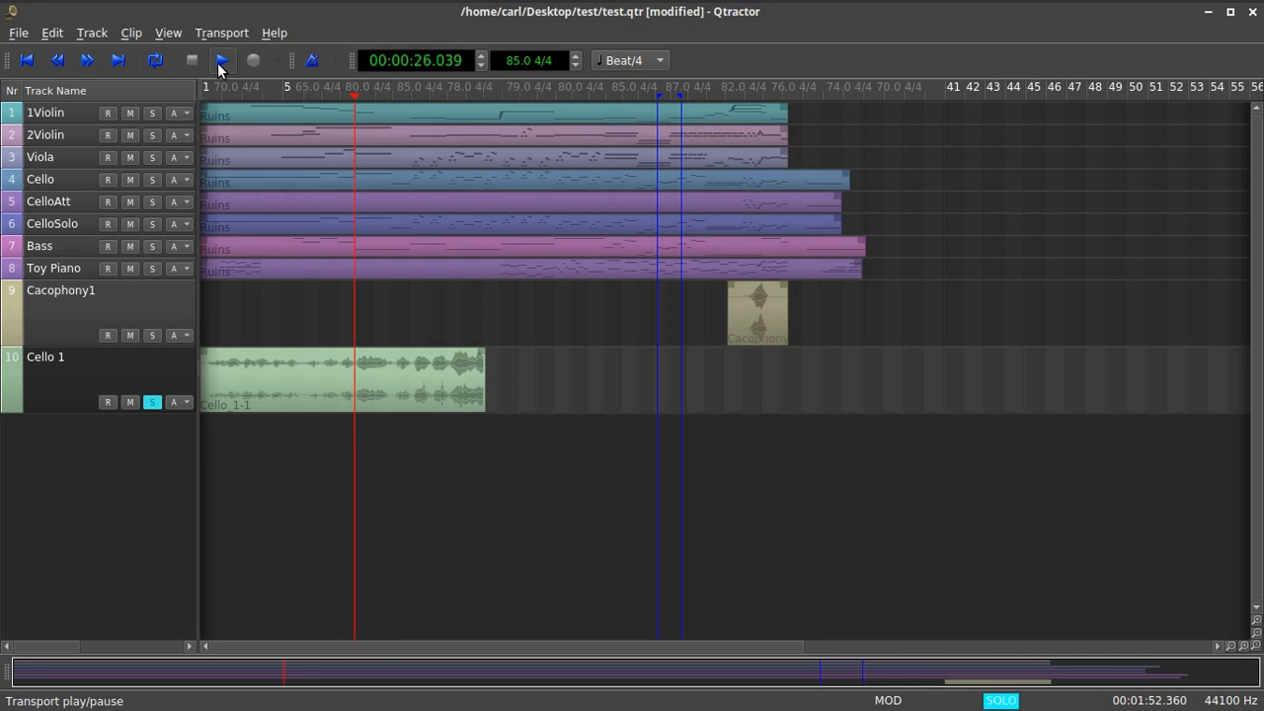
key("space")
Raise the Cacophony1 track's level slightly in the mixer and close the mixer.
key("F9")
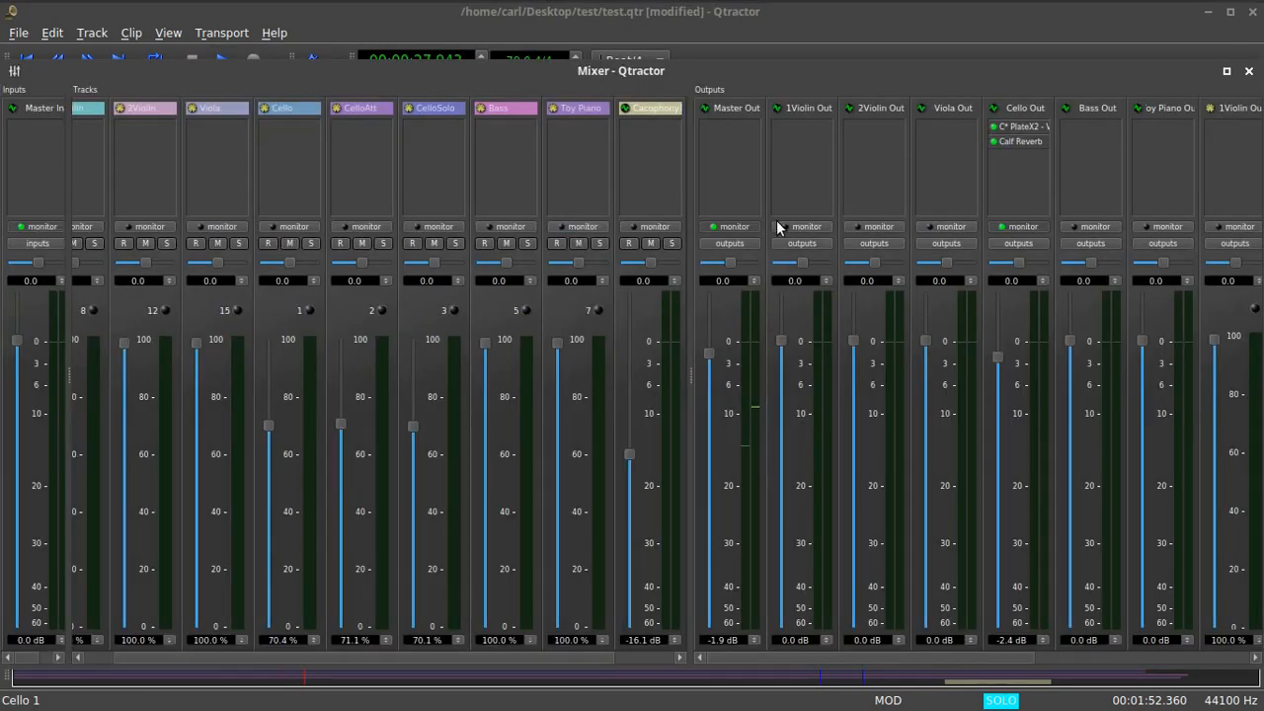
left_click_drag(628, 441, 637, 419)
left_click(1249, 72)
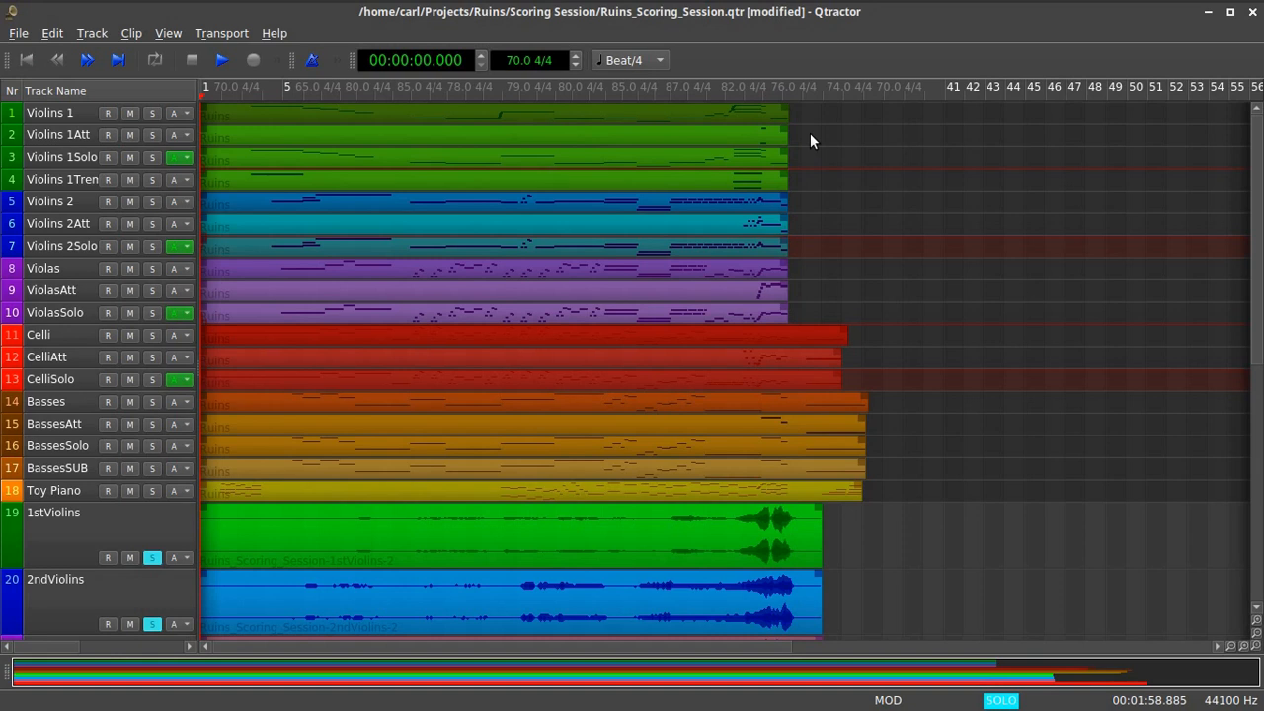
Examine the MIDI tracks and their rendered audio tracks in Ruins_Scoring_Session, from Violins 1 down to Ruins_MIX.
scroll(1017, 237, "down", 10)
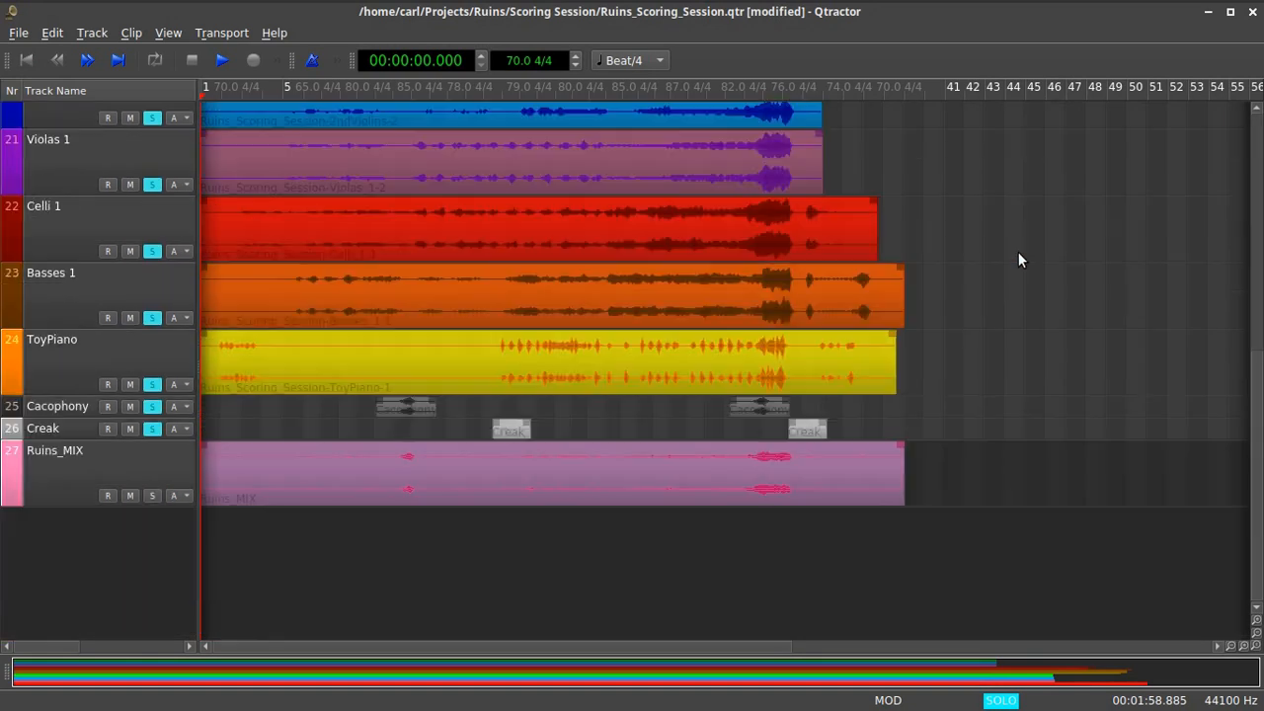
scroll(1018, 252, "up", 10)
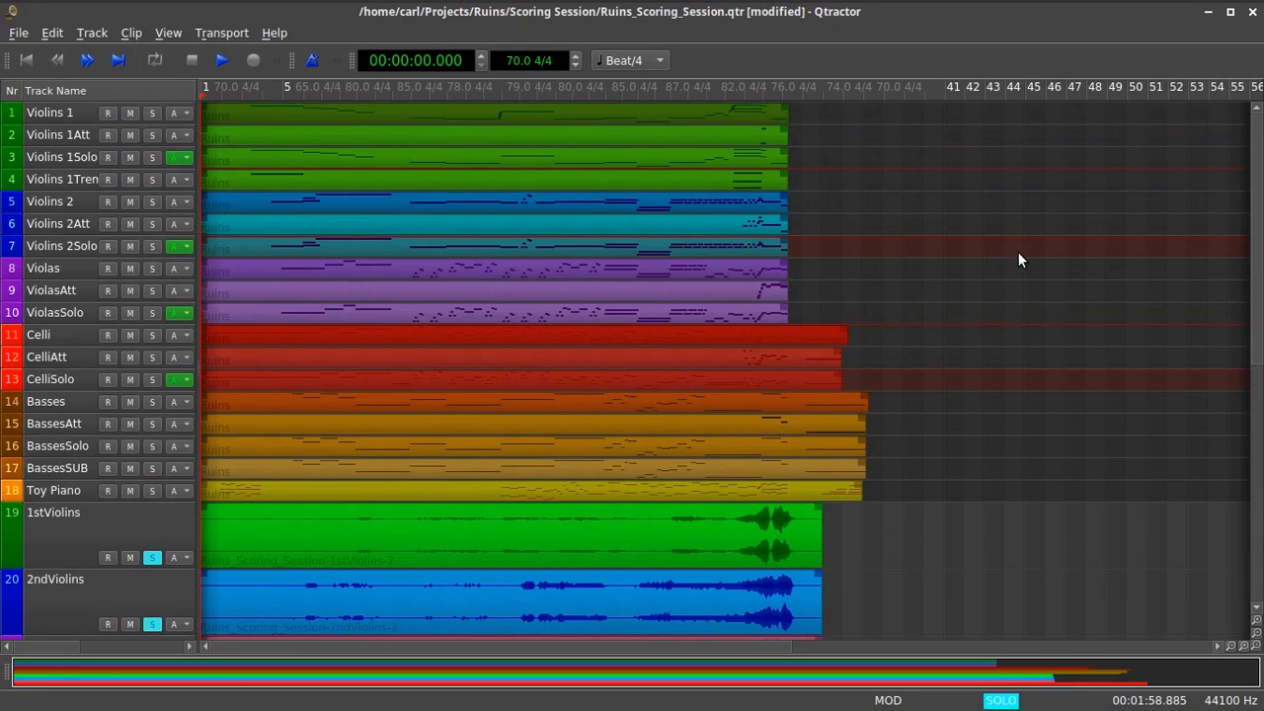
scroll(1018, 259, "down", 10)
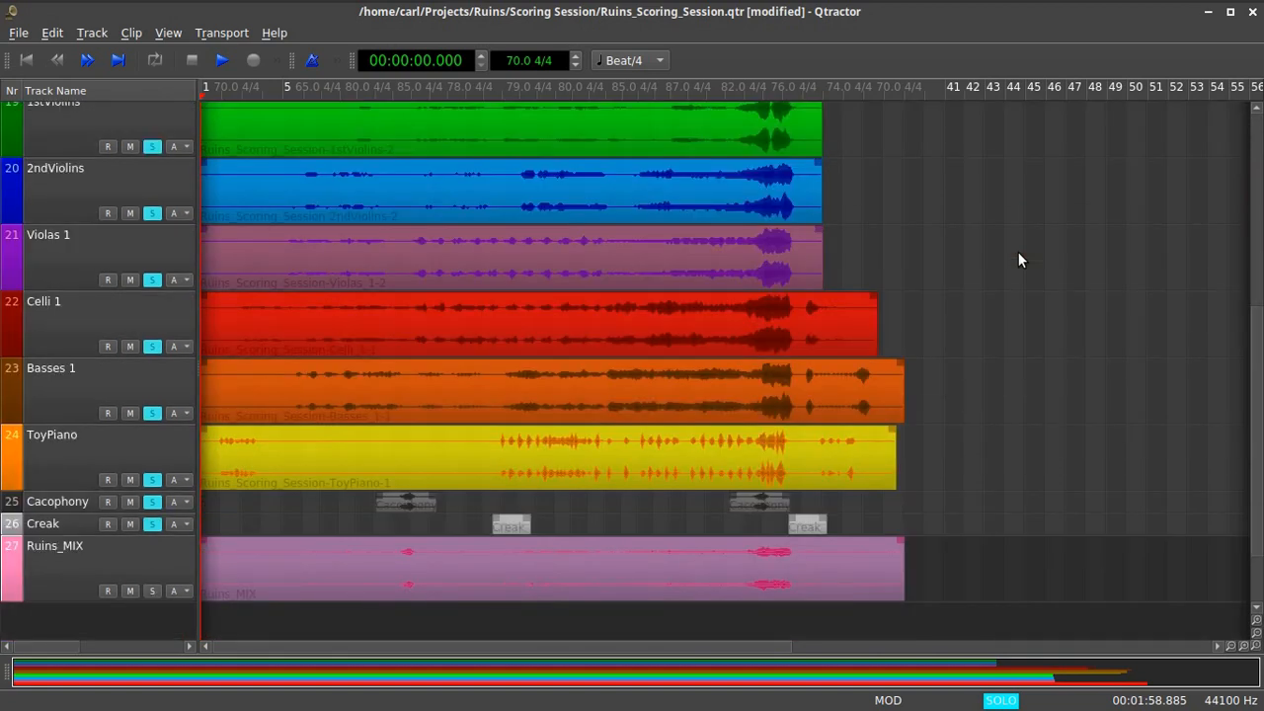
scroll(1020, 260, "up", 10)
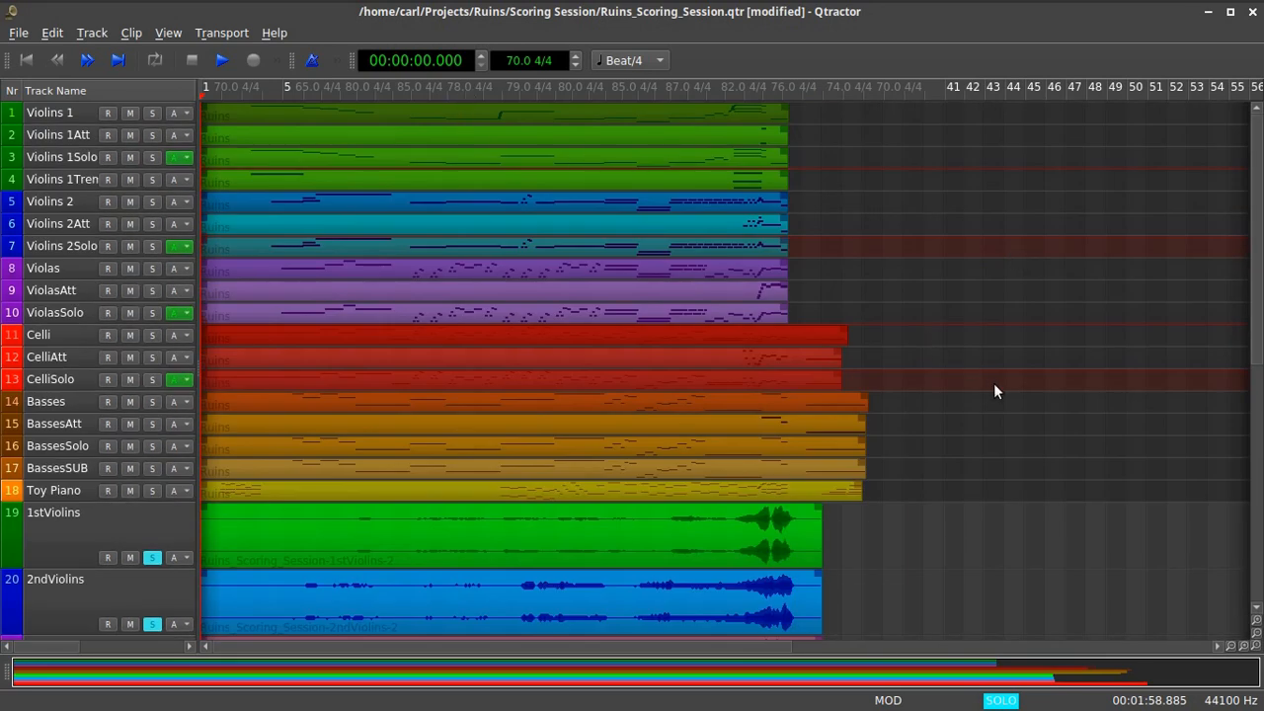
scroll(993, 384, "down", 4)
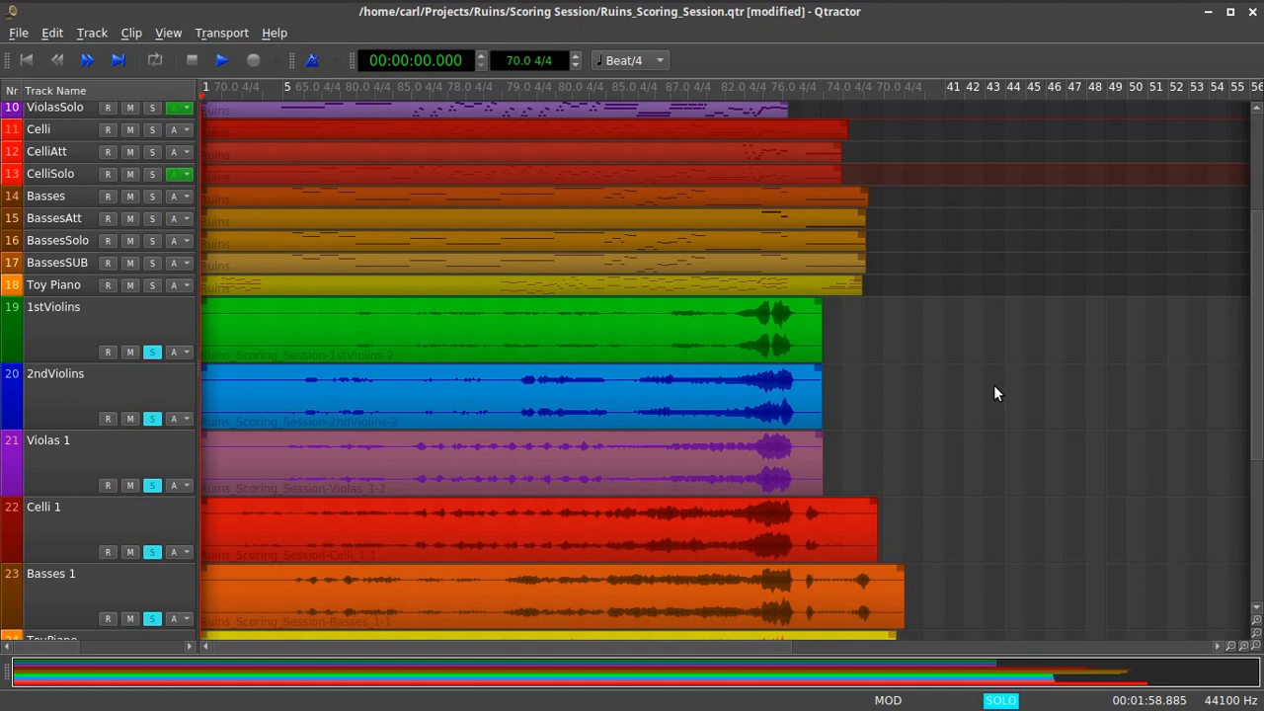
scroll(993, 384, "down", 3)
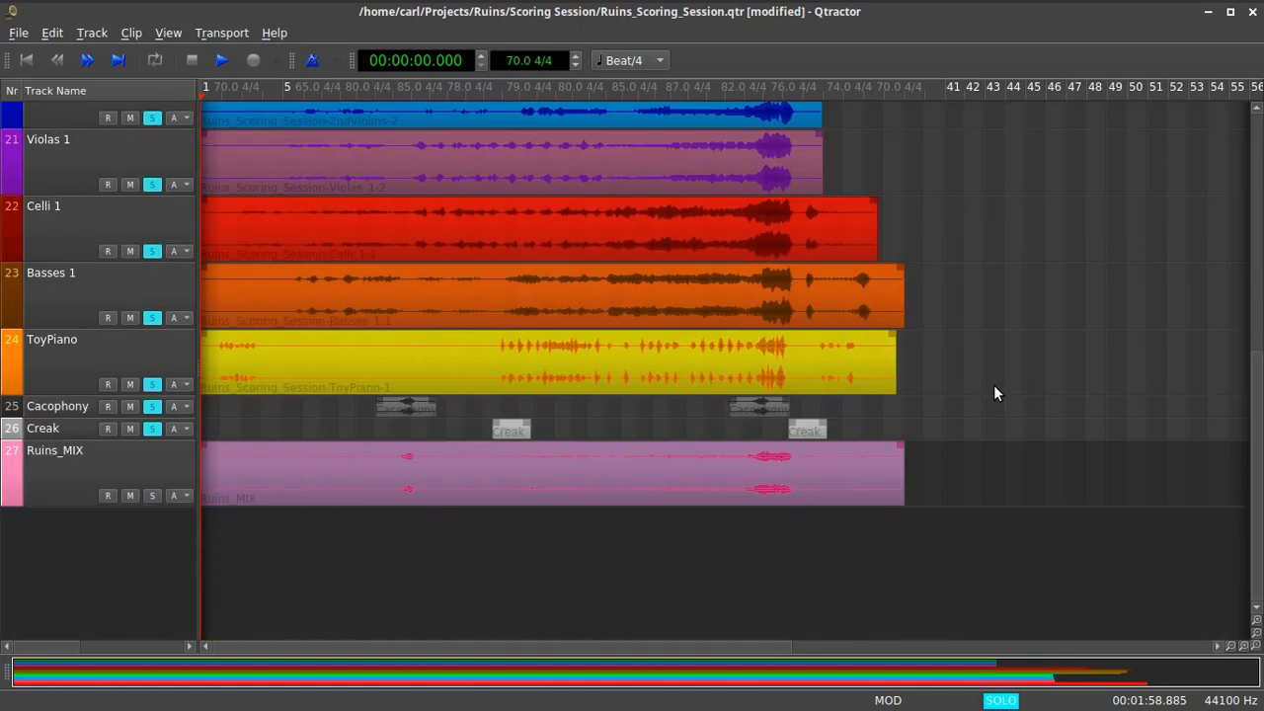
scroll(994, 385, "up", 2)
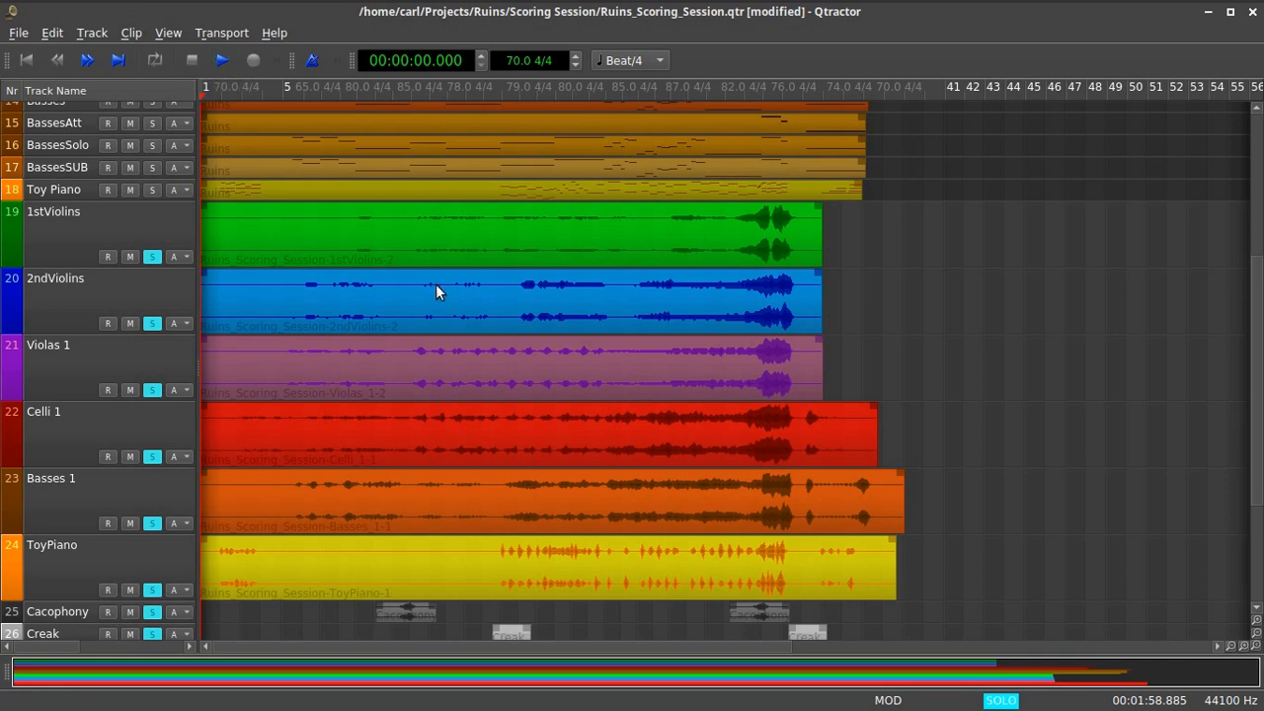
scroll(564, 365, "down", 3)
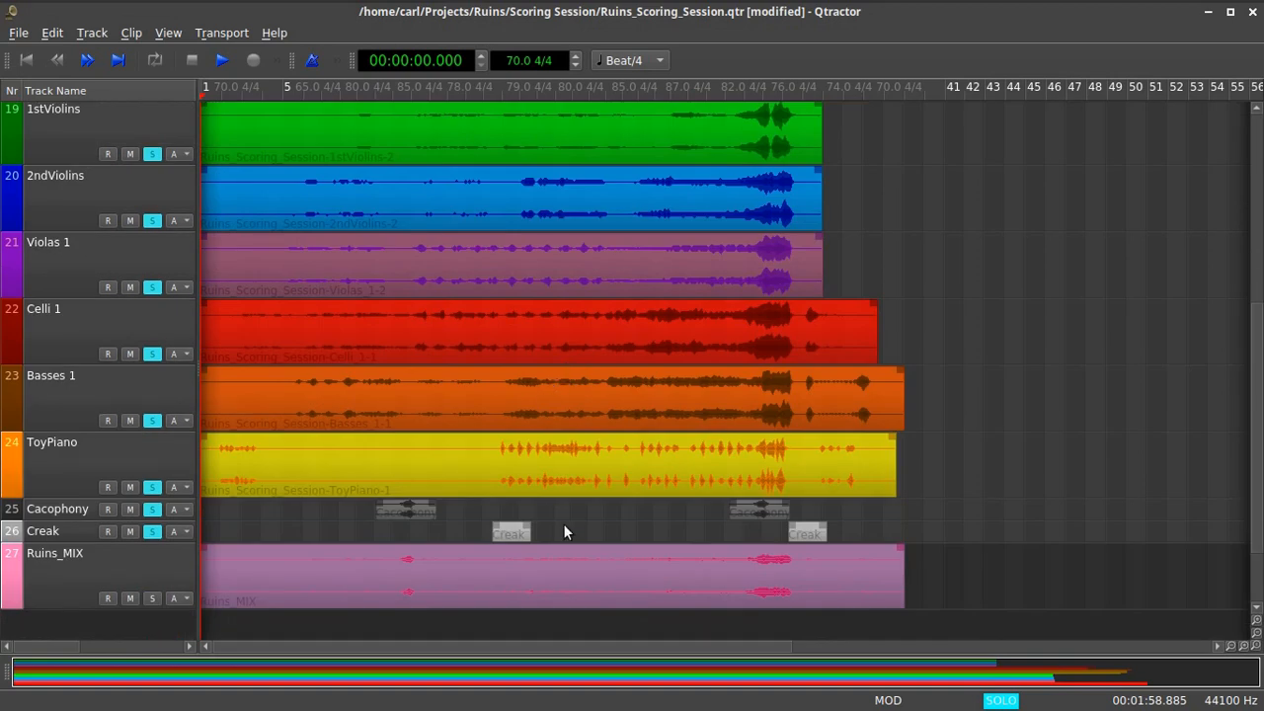
Move the xjadeo video window clear of most clips, play the session with the video to about 00:00:39.682, and minimise the video window.
left_click_drag(894, 163, 991, 116)
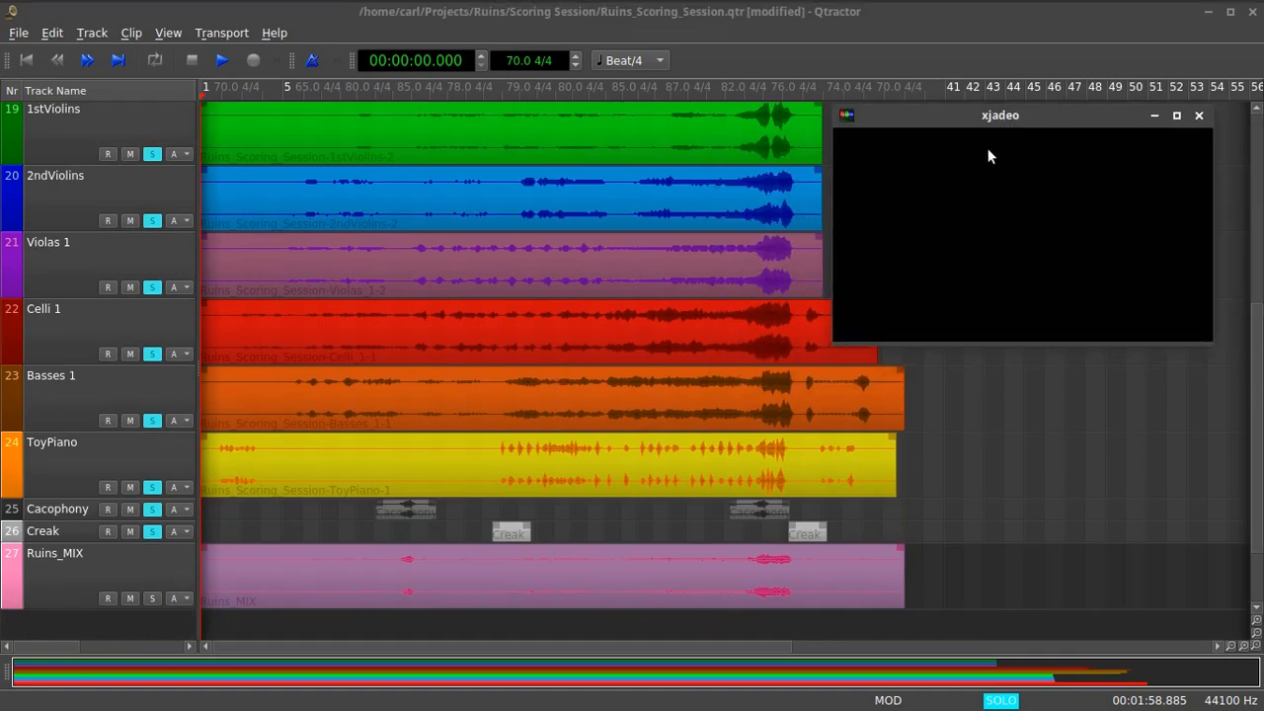
left_click(222, 63)
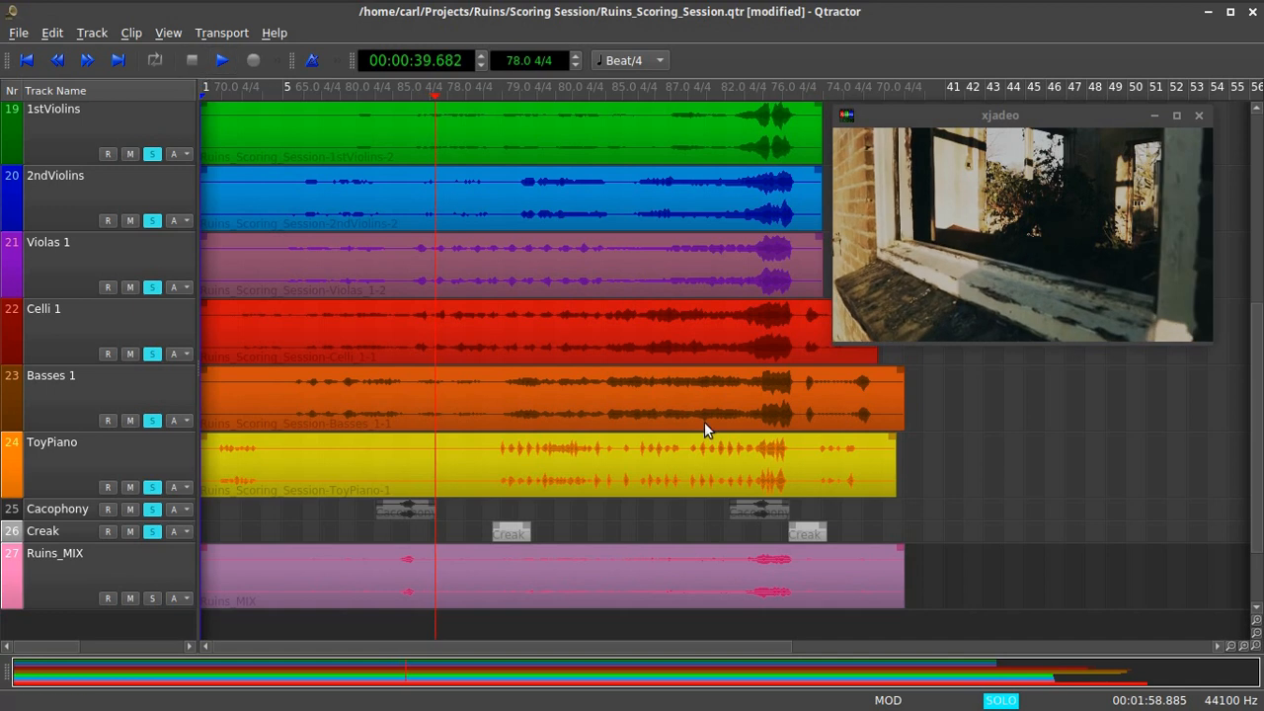
mouse_move(704, 422)
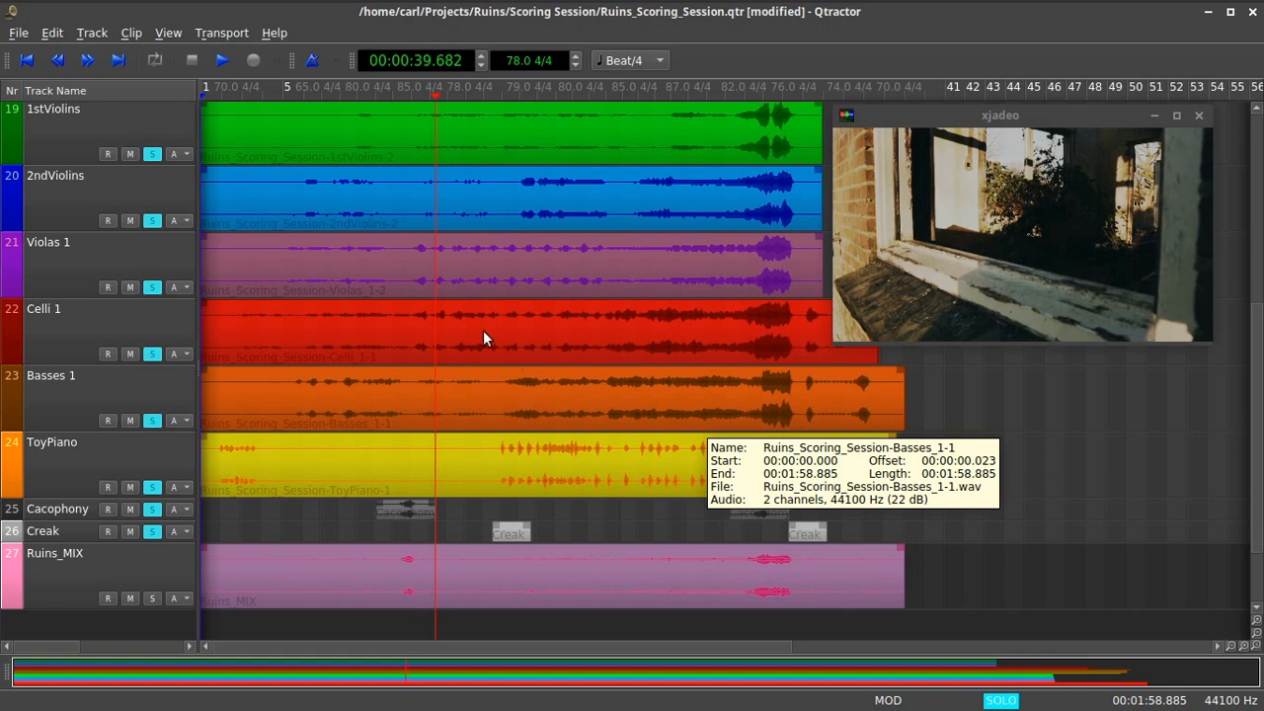
scroll(483, 337, "up", 8)
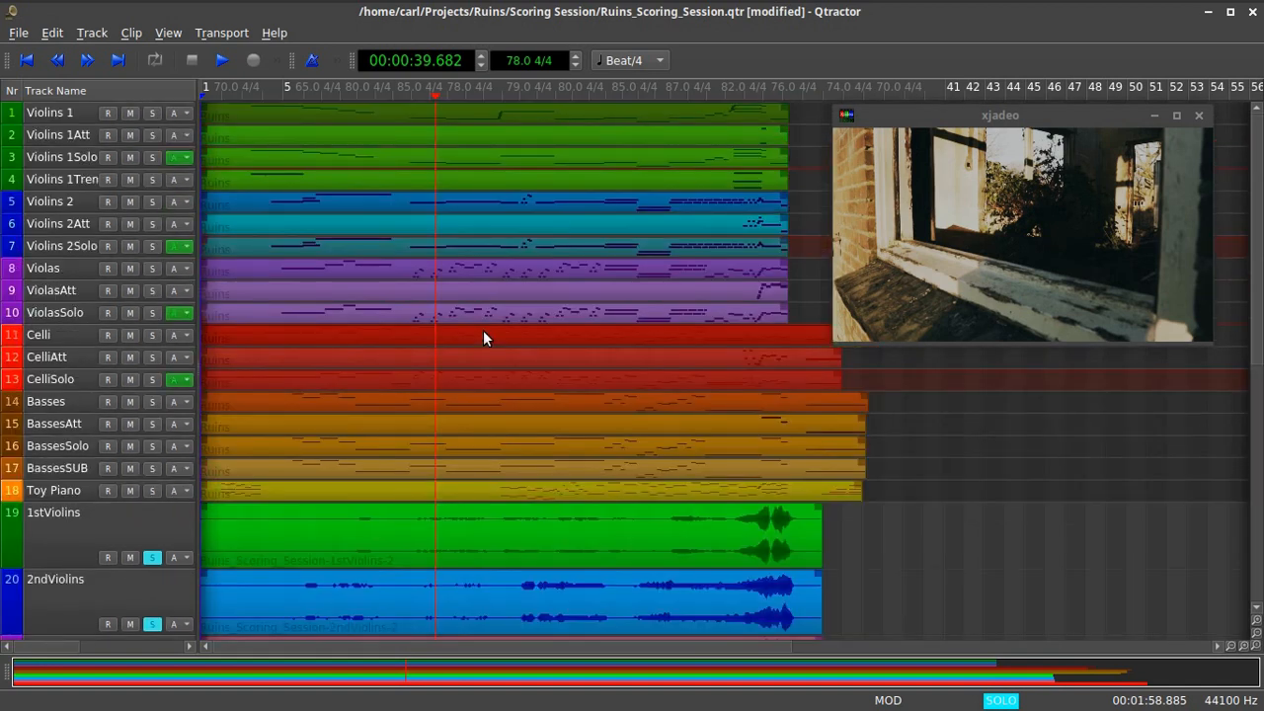
left_click(1153, 117)
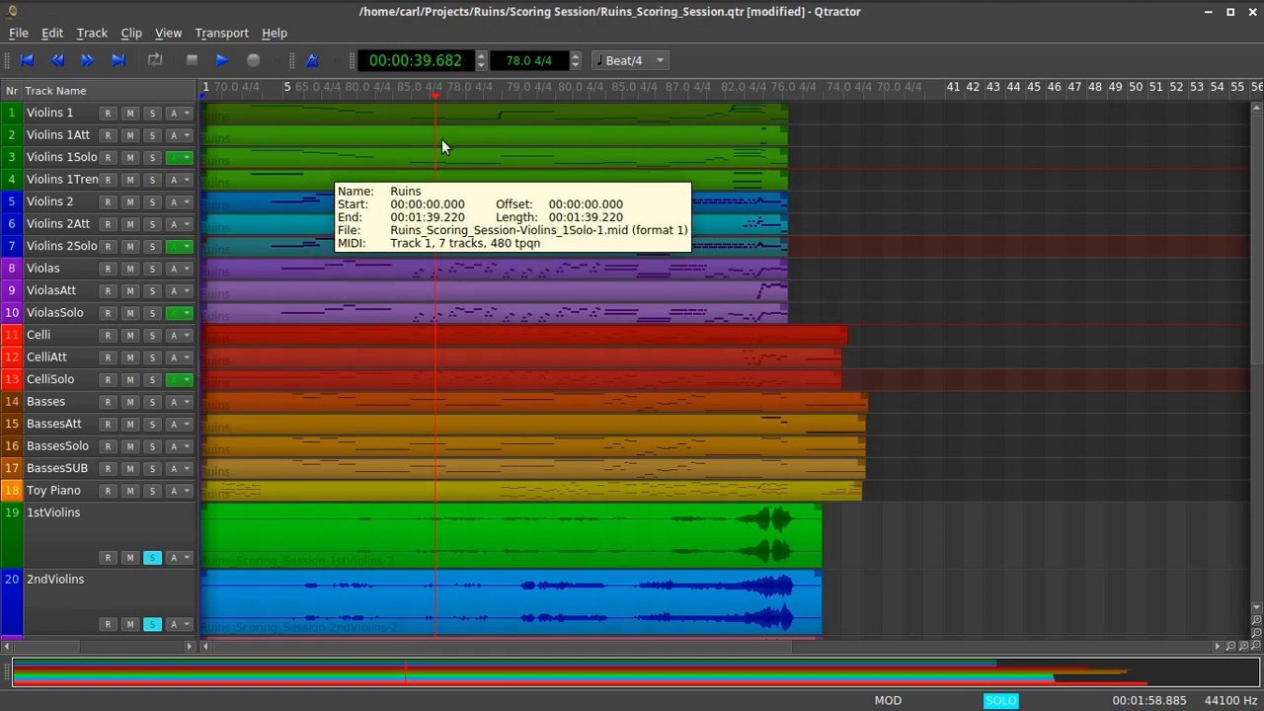
Examine the levels, panning and output reverb plugins in the mixer across the tracks up to Ruins_MIX, and close the mixer.
key("F9")
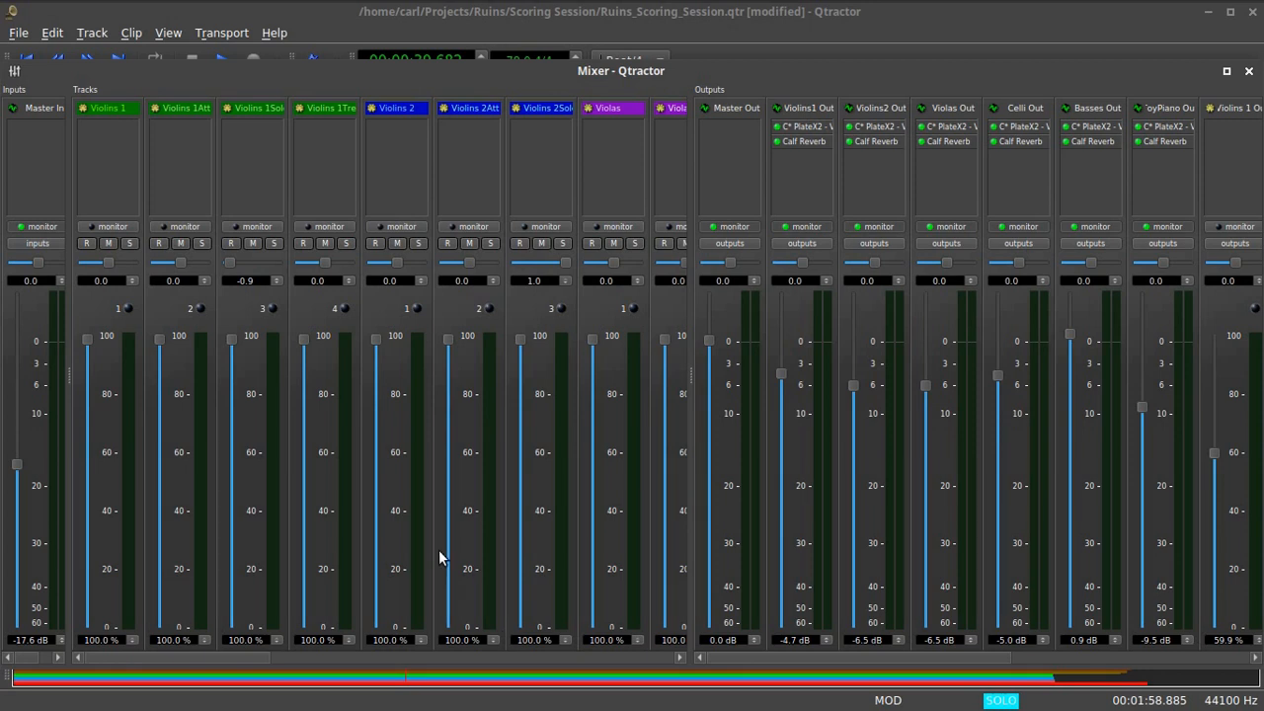
left_click_drag(254, 657, 638, 656)
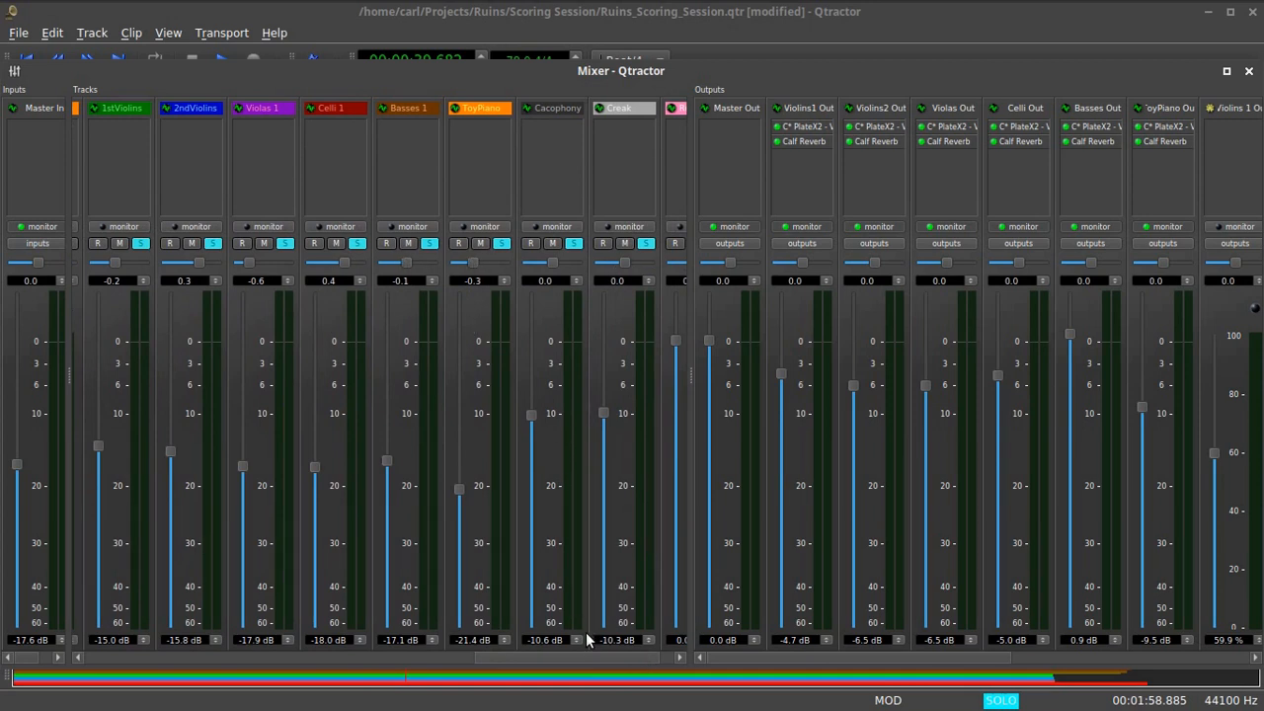
left_click_drag(577, 655, 607, 657)
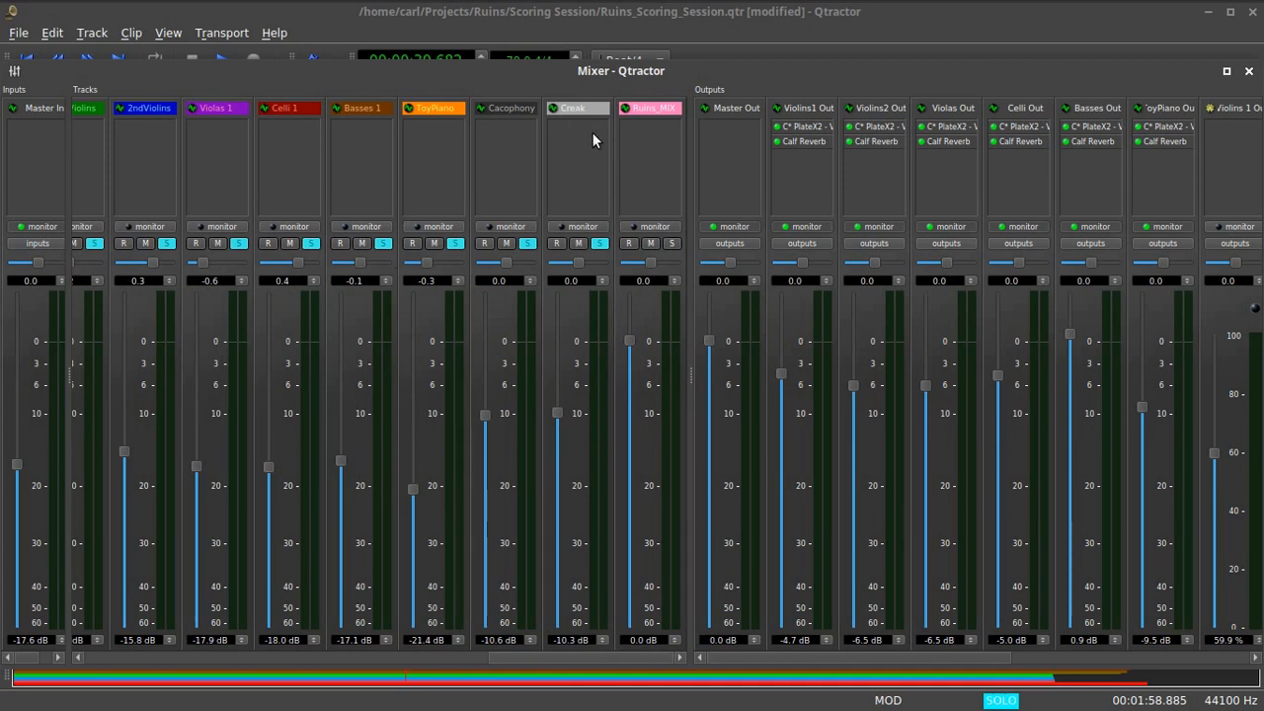
left_click(1246, 73)
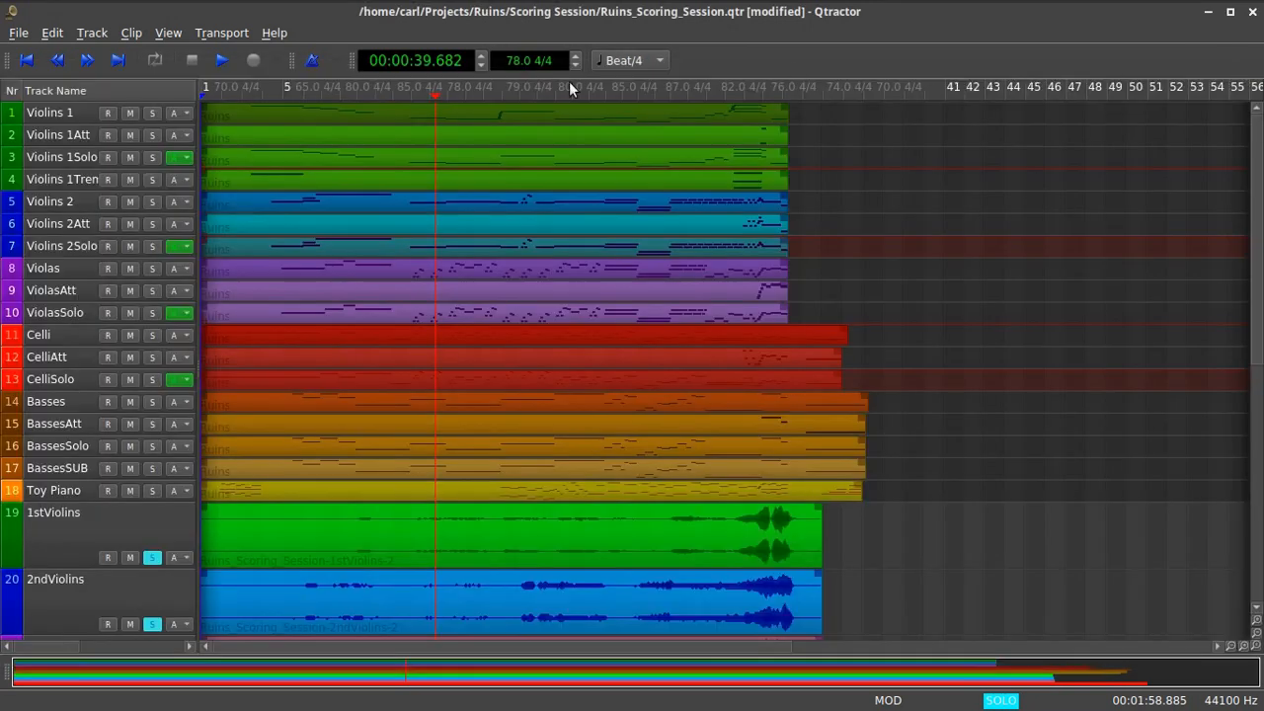
Open the Violins 1 clip in the MIDI editor, review the controller event types and controller list, and close the editor.
double_click(293, 117)
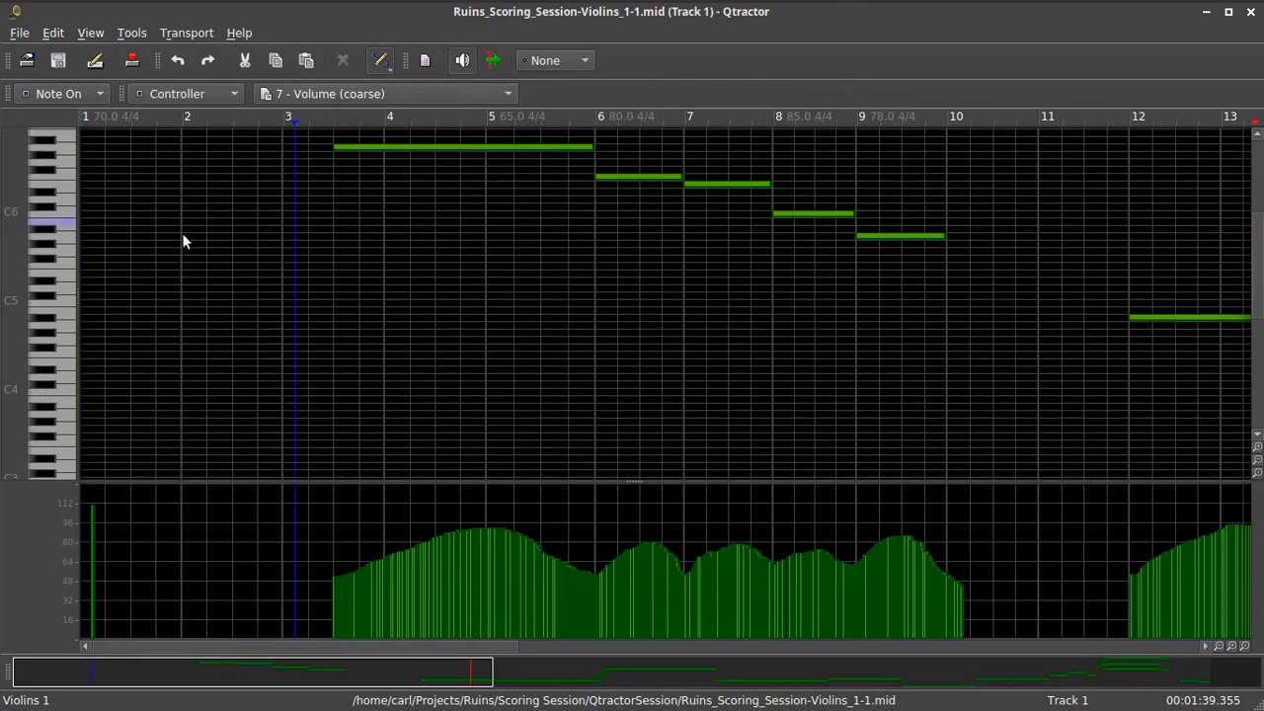
left_click(217, 99)
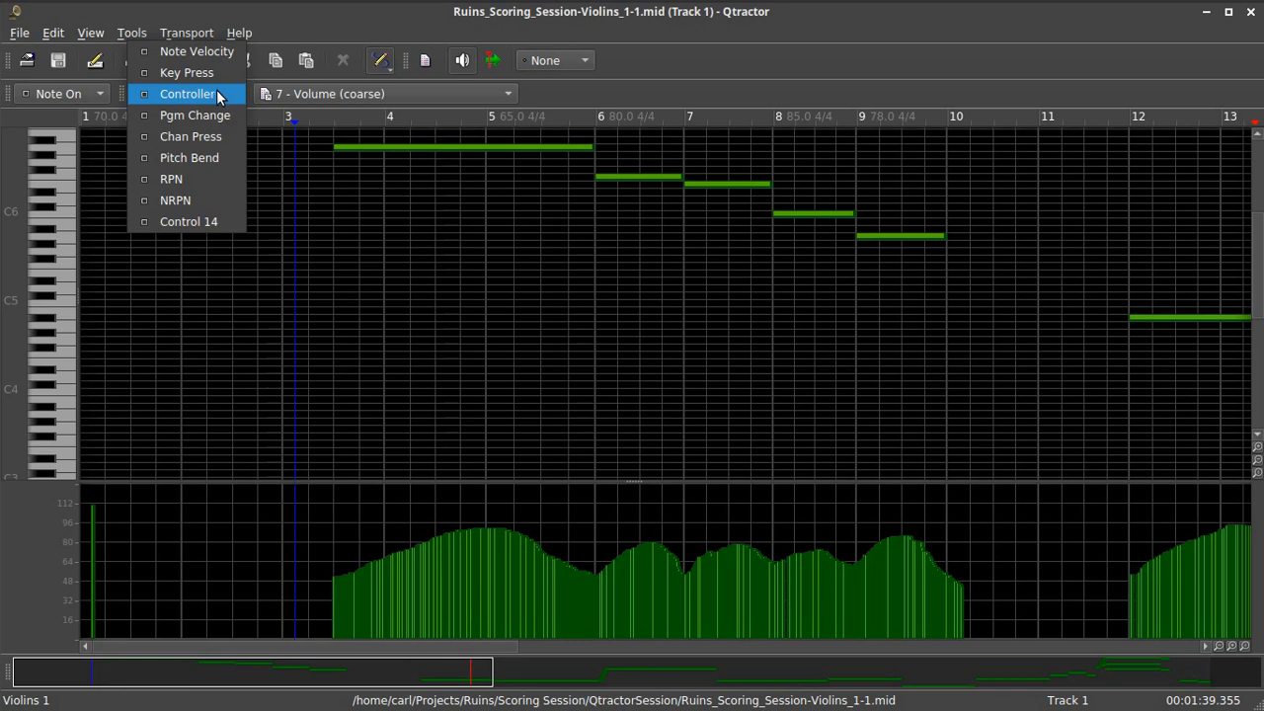
left_click(217, 94)
left_click(416, 93)
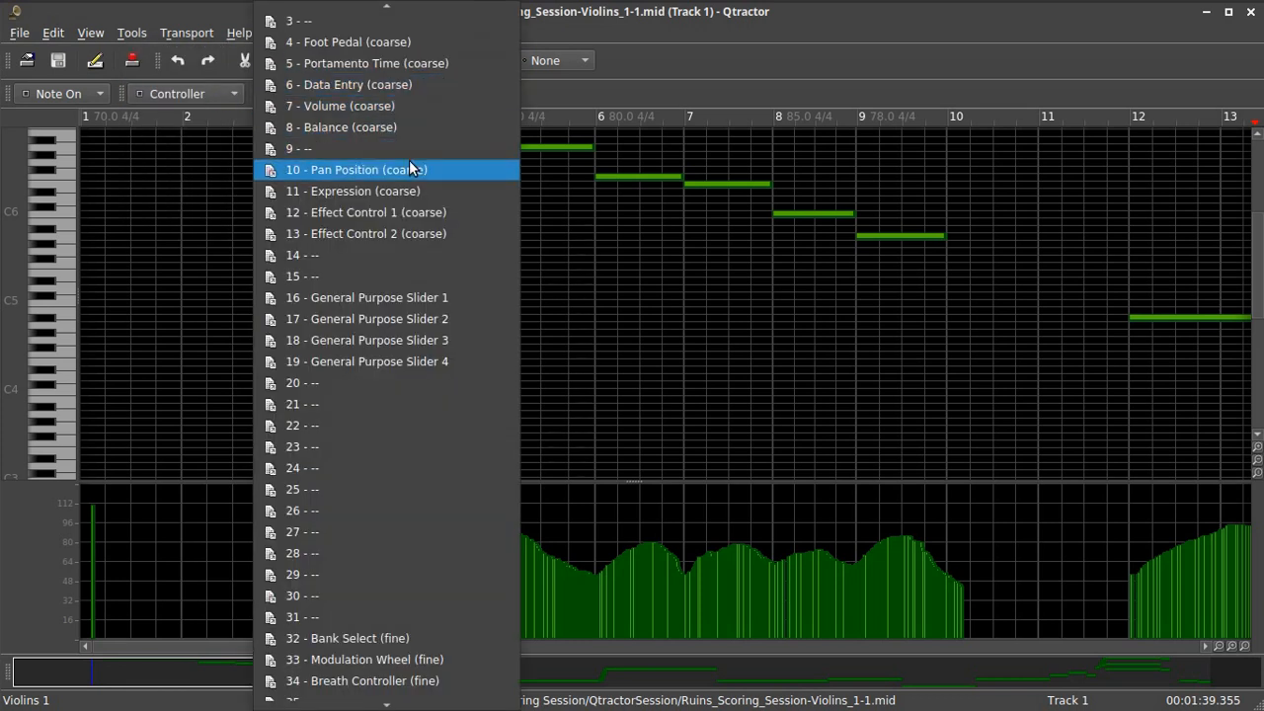
left_click(733, 28)
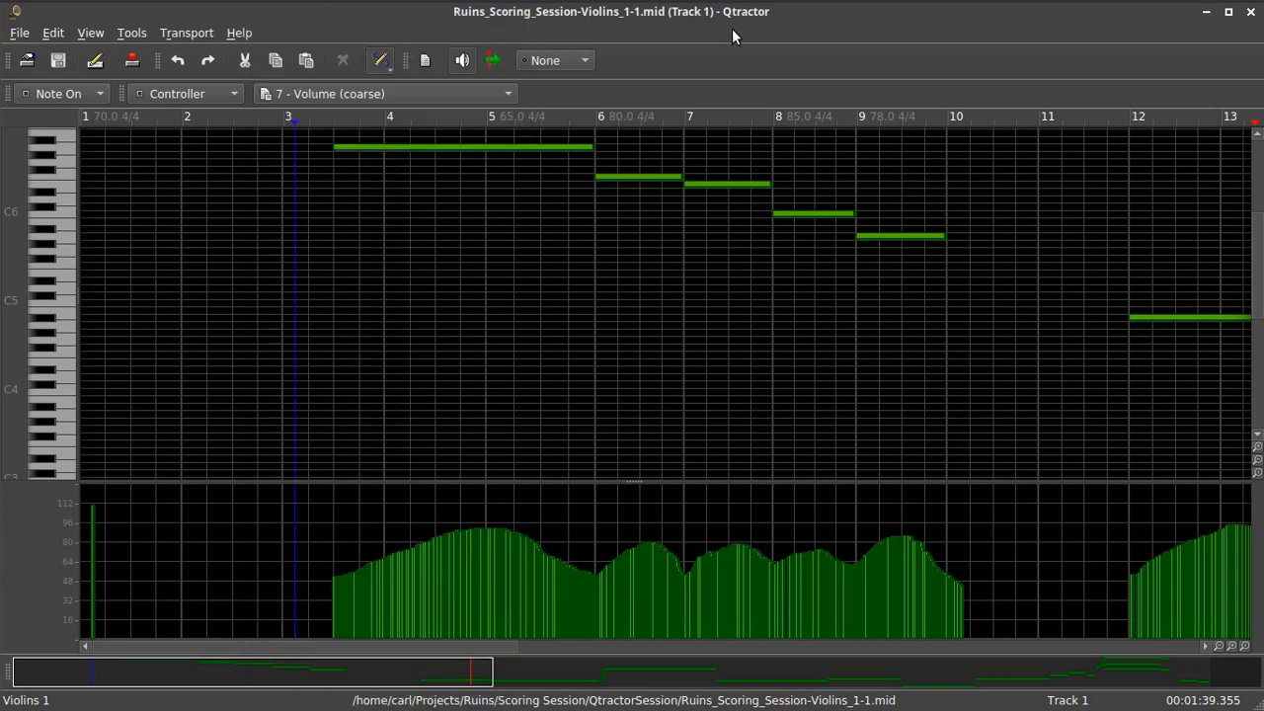
left_click(1256, 12)
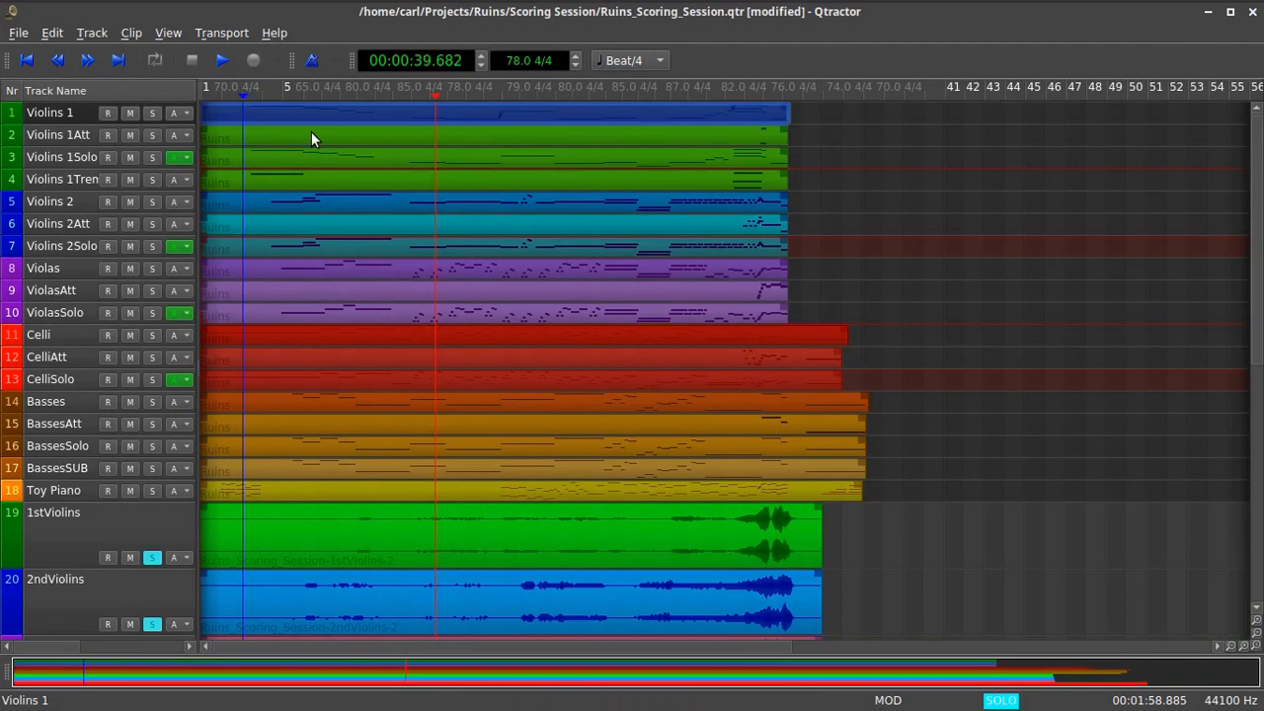
Switch to Fantasia, the LinuxSampler front end, to examine the loaded string channels, and return to the Qtractor session.
mouse_move(191, 1)
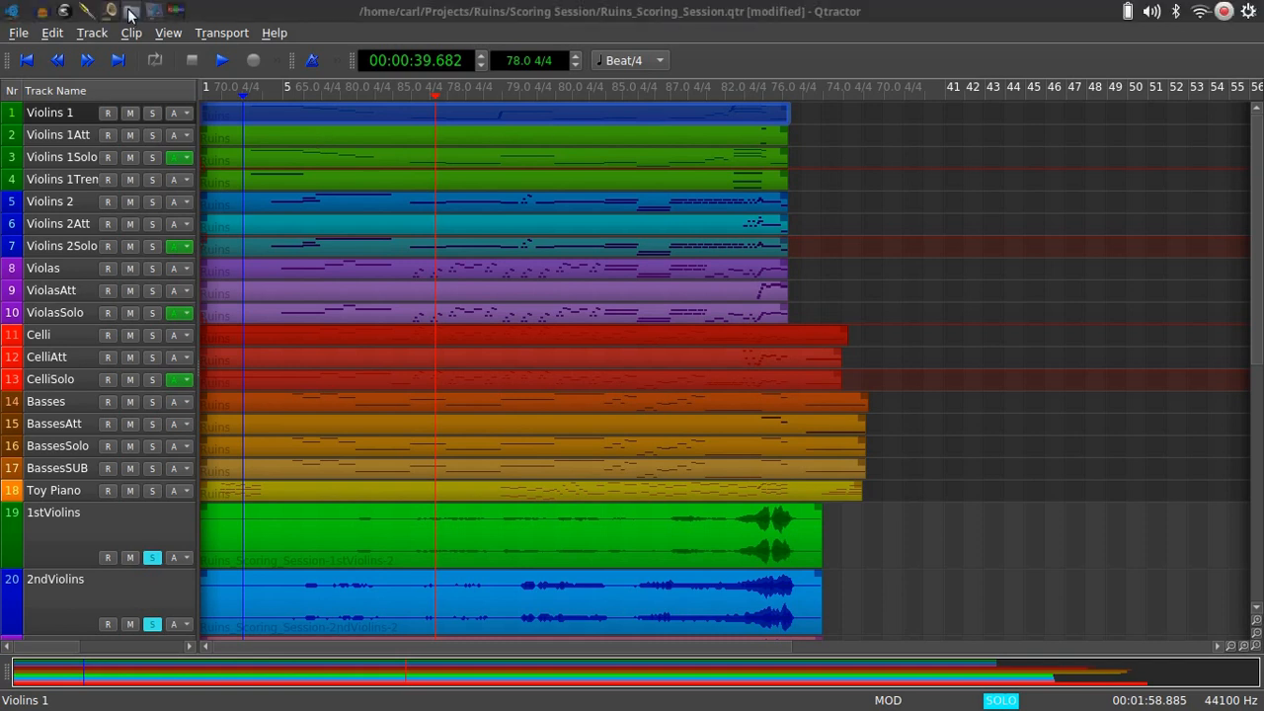
left_click(62, 11)
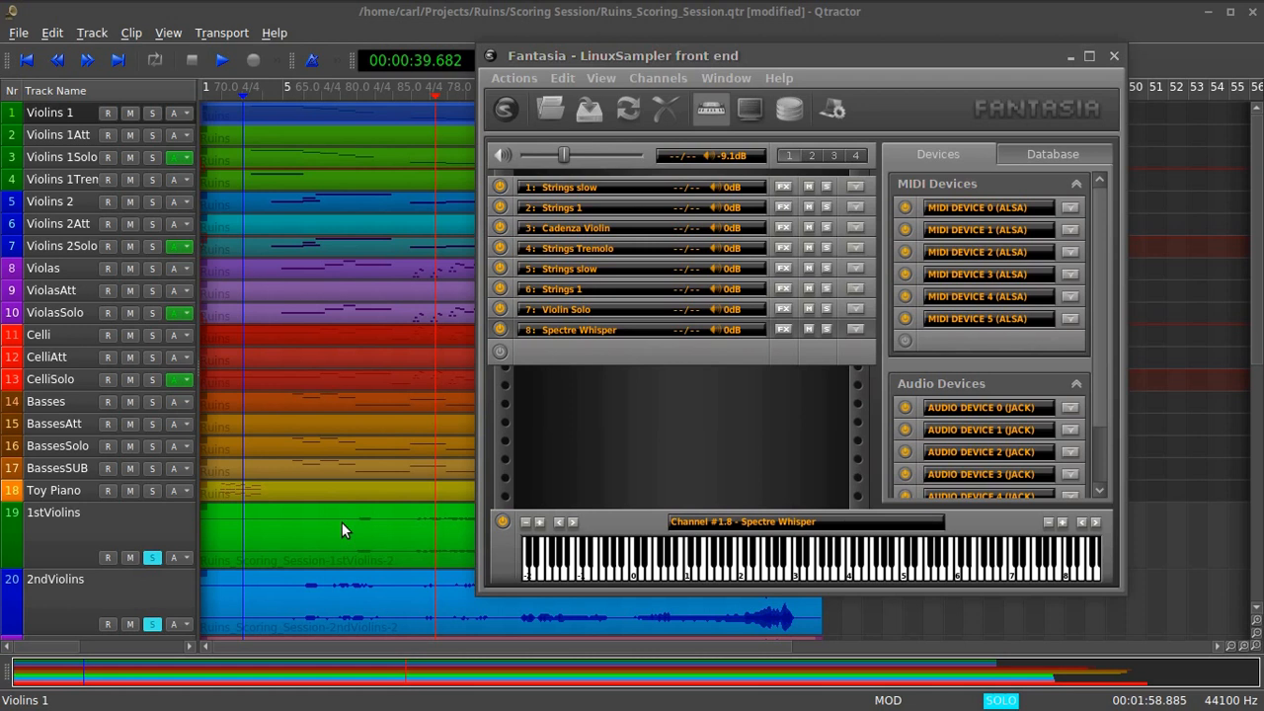
left_click(314, 356)
Examine the BassesSUB track's properties and its Calf Monosynth plugin settings, and close the plugin and track windows.
scroll(314, 355, "down", 5)
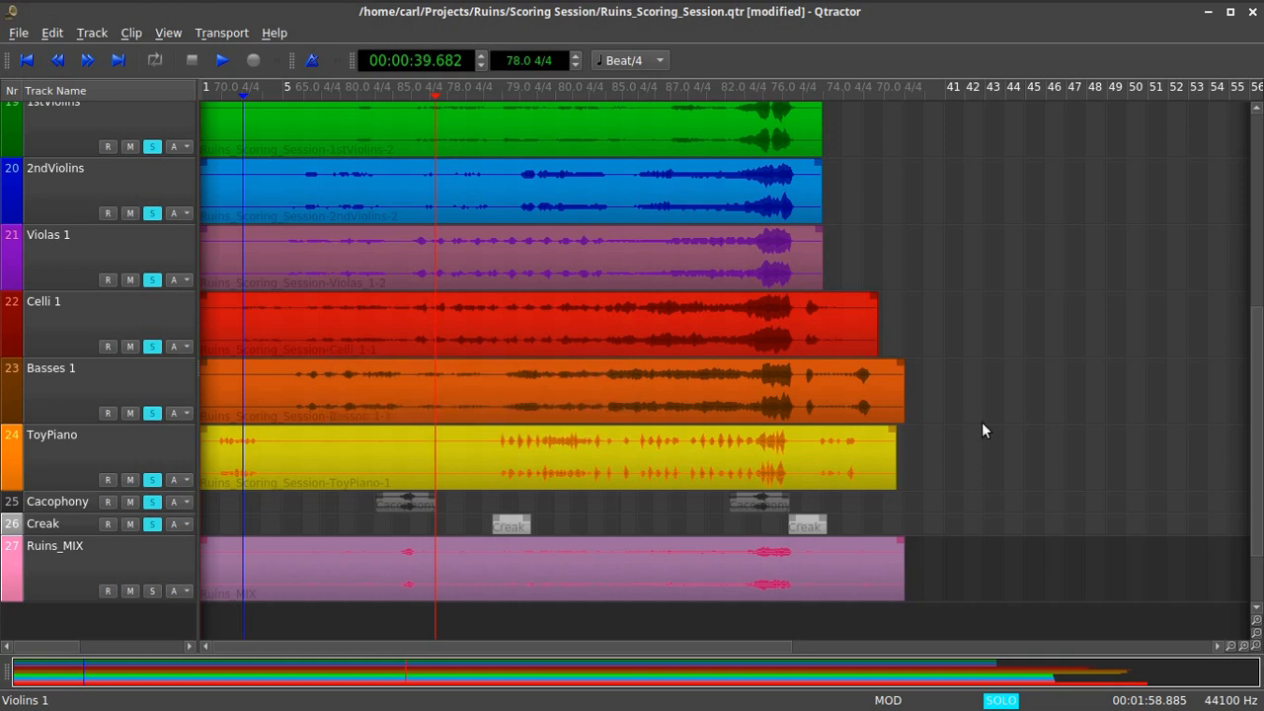
scroll(975, 414, "up", 3)
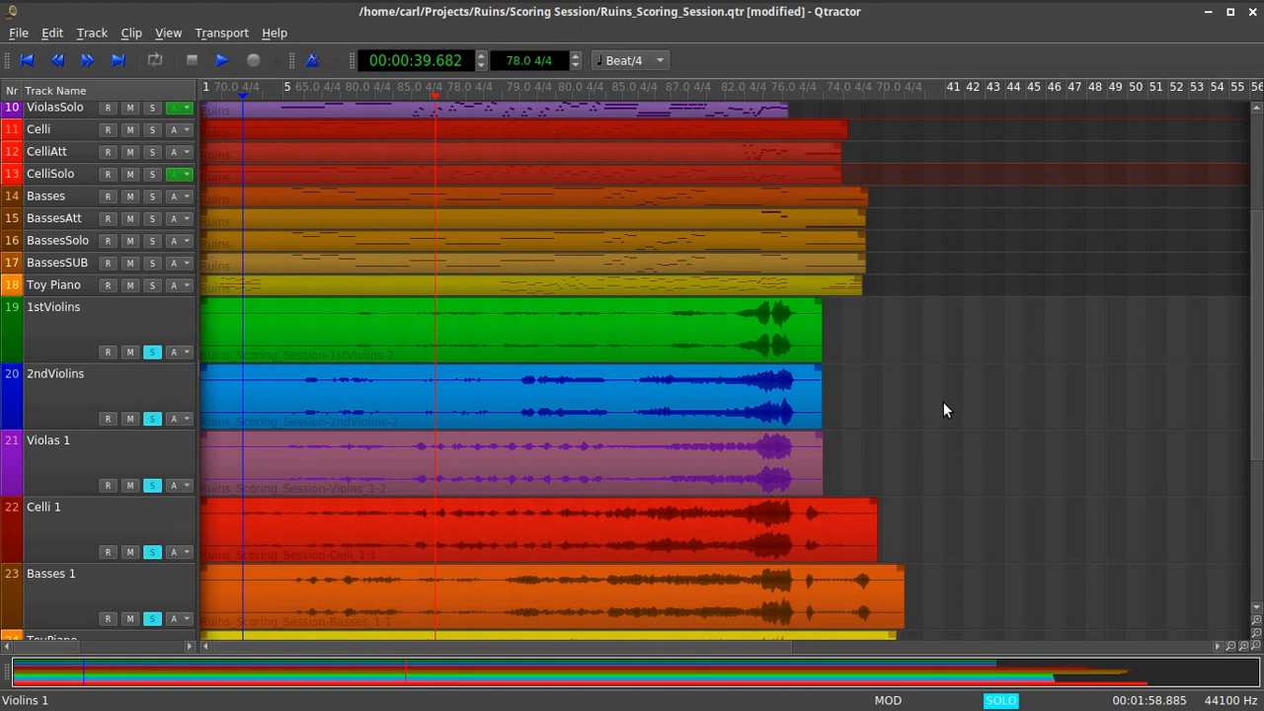
scroll(940, 407, "up", 2)
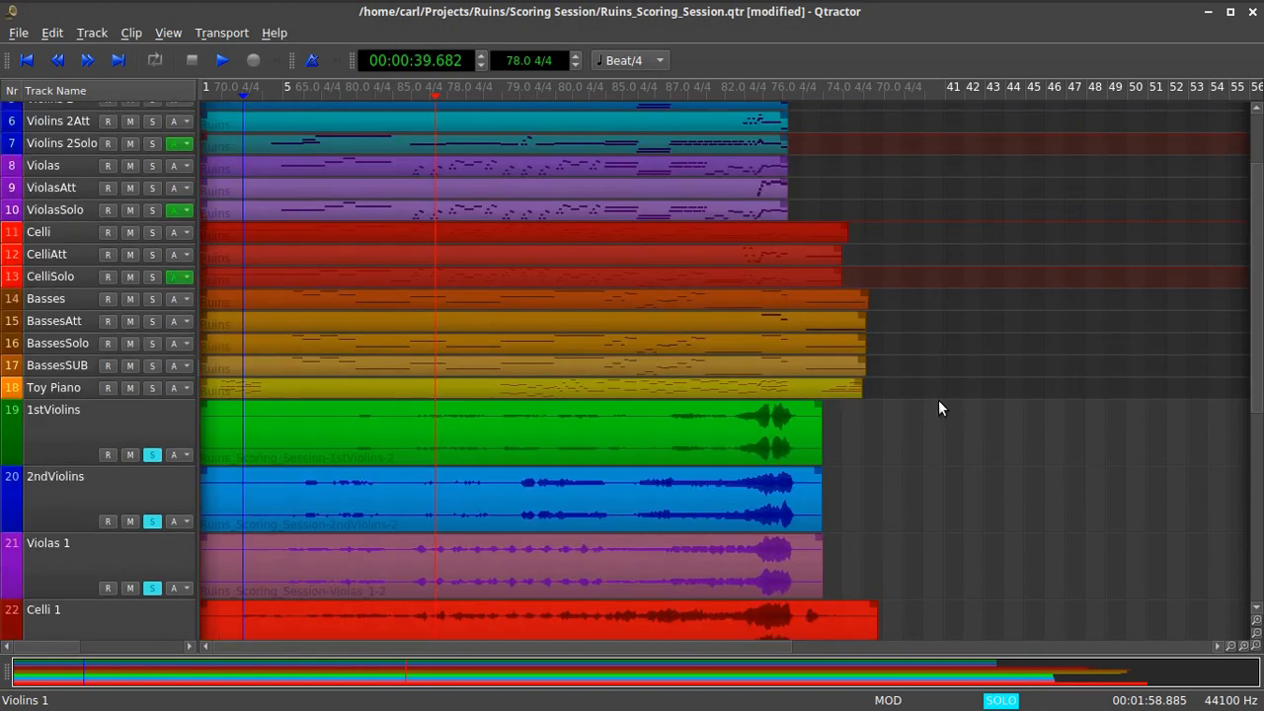
double_click(81, 367)
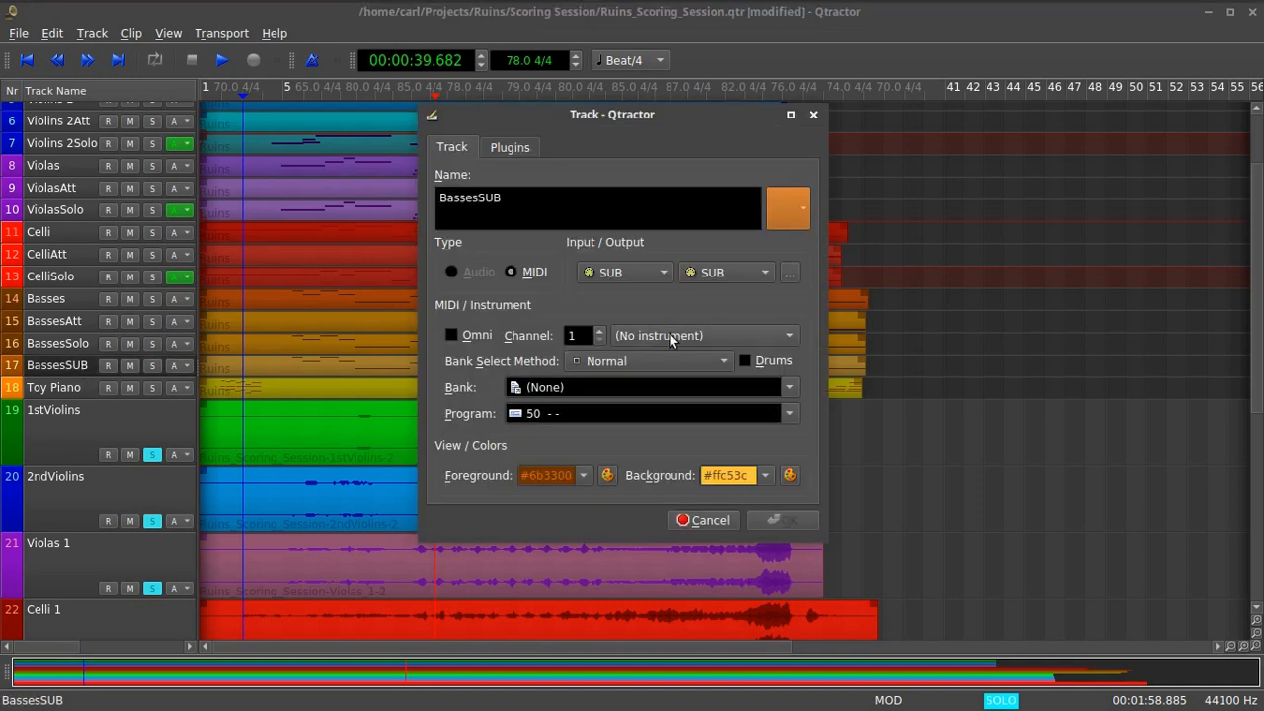
left_click(533, 150)
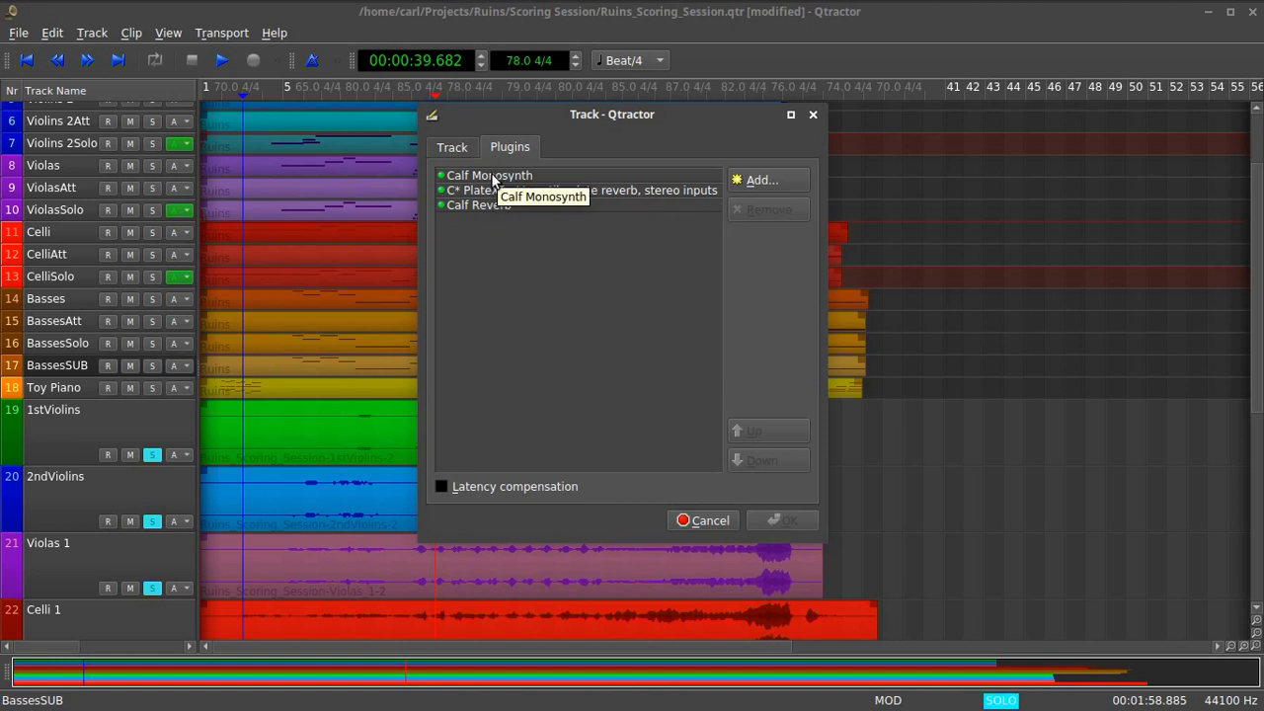
double_click(492, 178)
left_click_drag(614, 18, 641, 84)
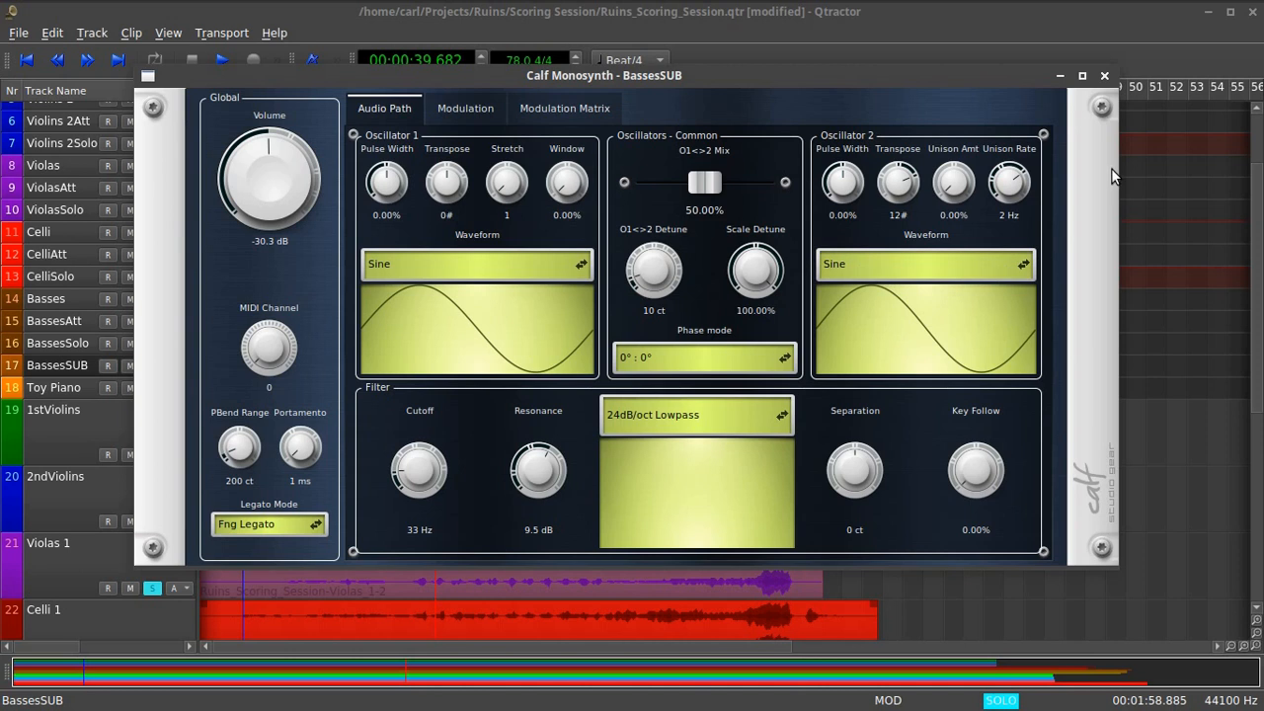
left_click(1104, 76)
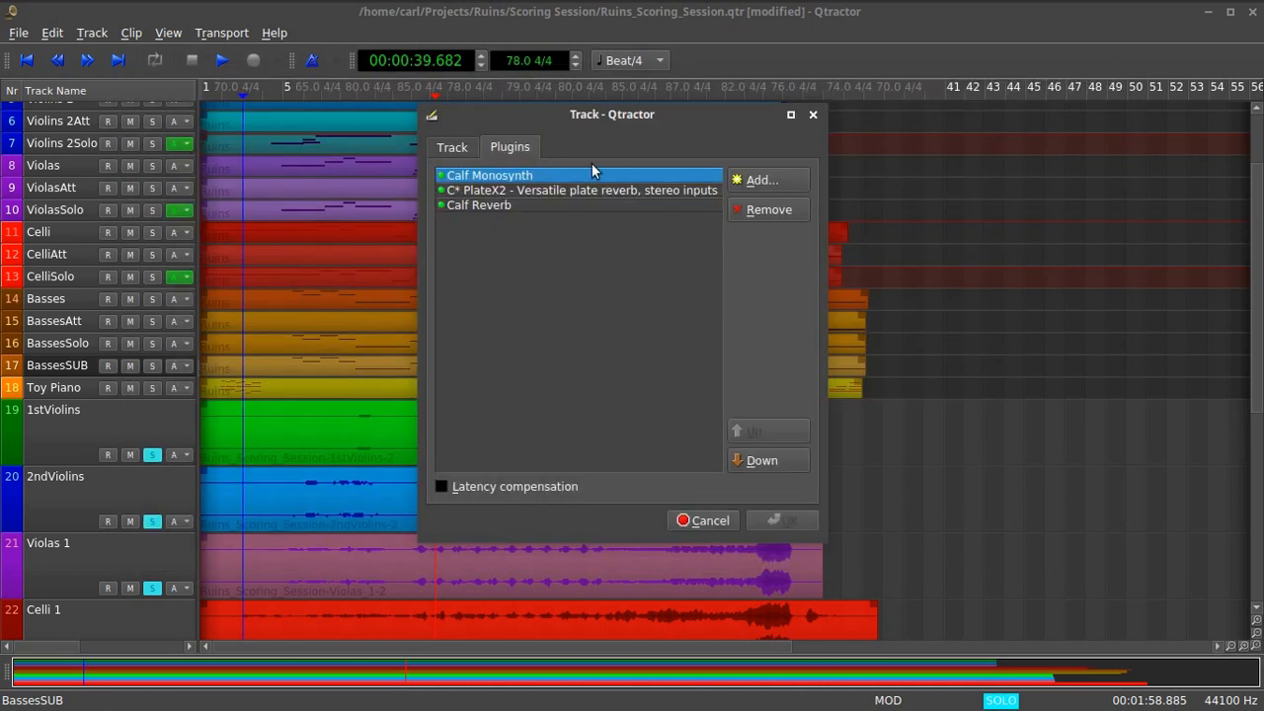
left_click(812, 116)
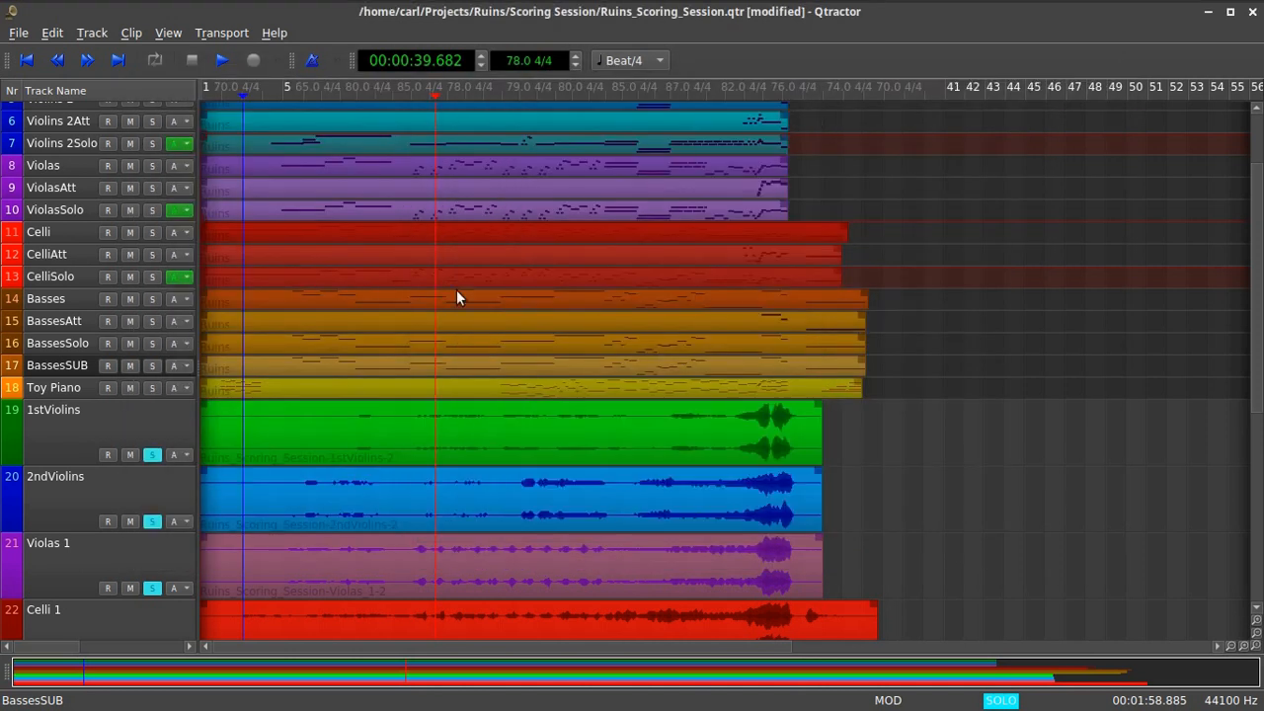
Inspect the BassesSUB clip's notes in the MIDI editor, close the editor, and check the clip's file information.
double_click(291, 370)
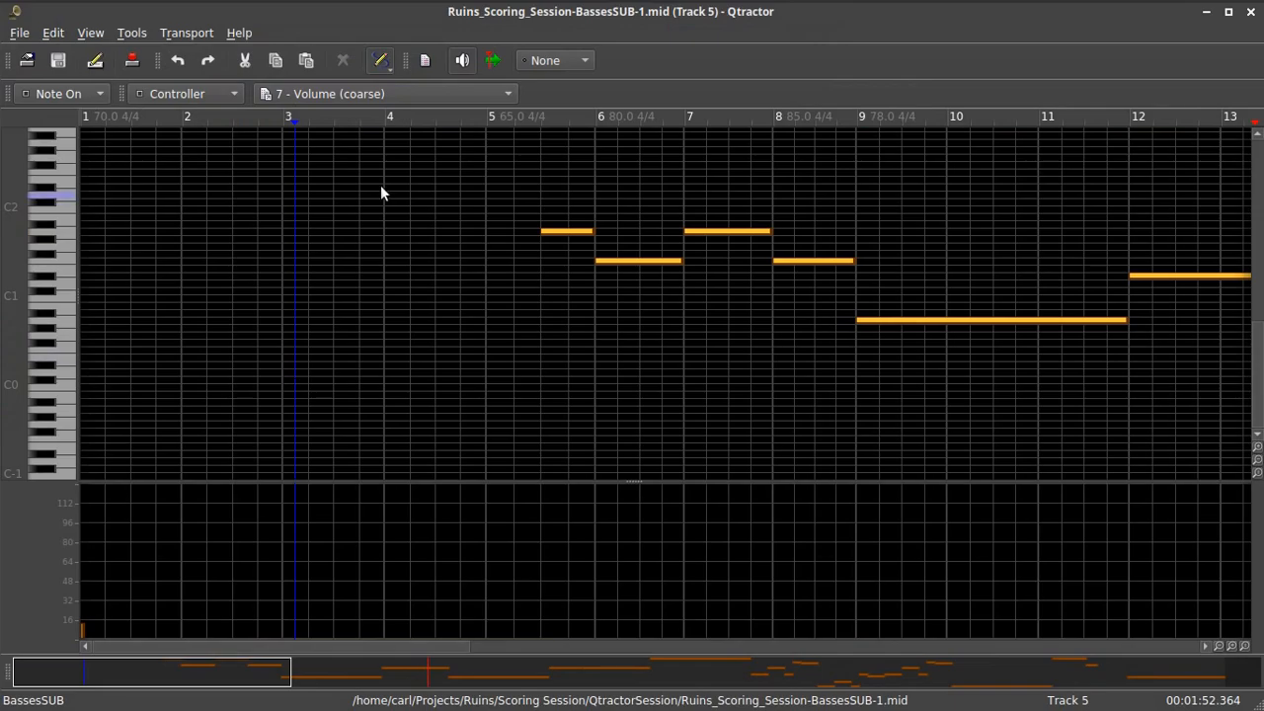
left_click(1249, 12)
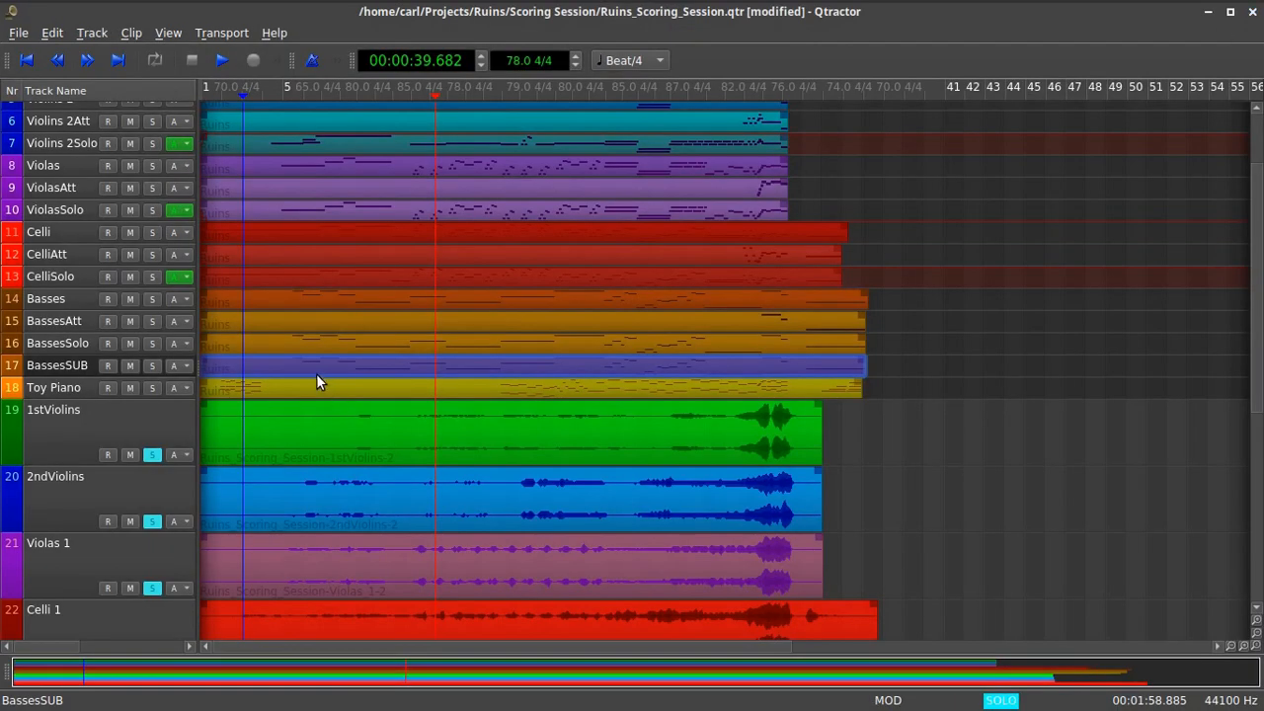
mouse_move(311, 374)
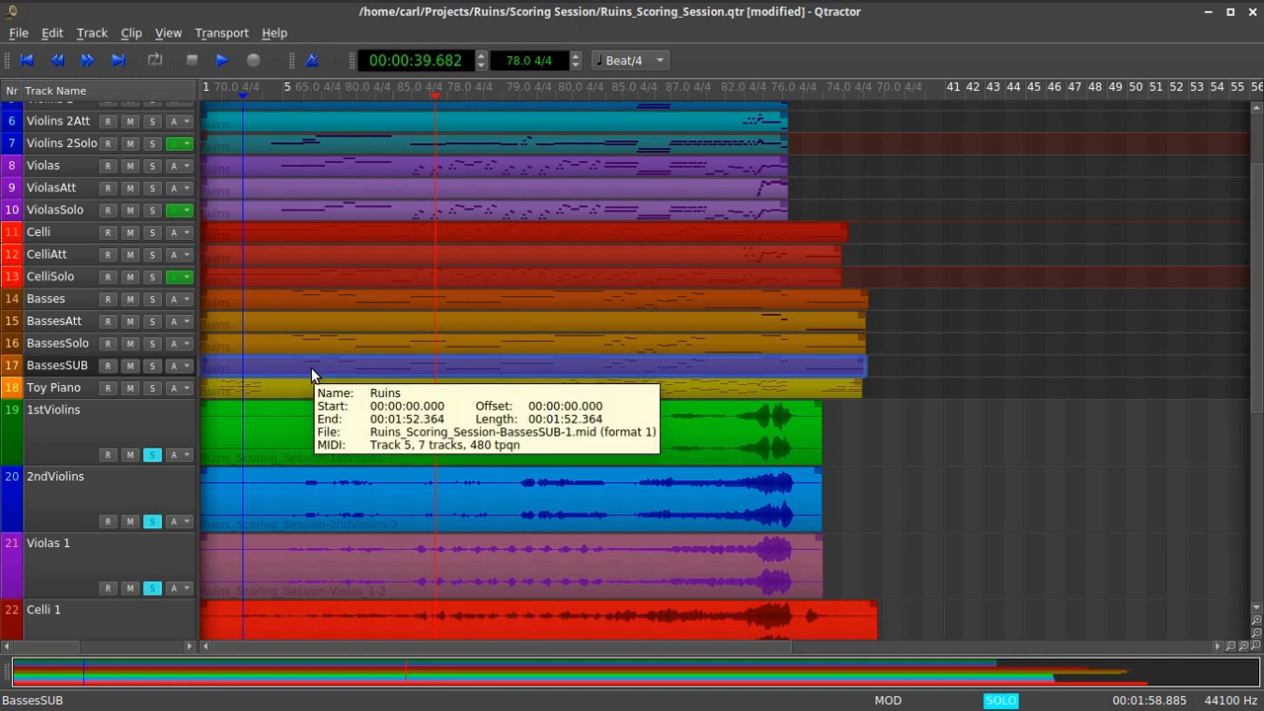
Review the Calf Monosynth oscillator and filter settings on BassesSUB again, and close the track properties.
double_click(46, 368)
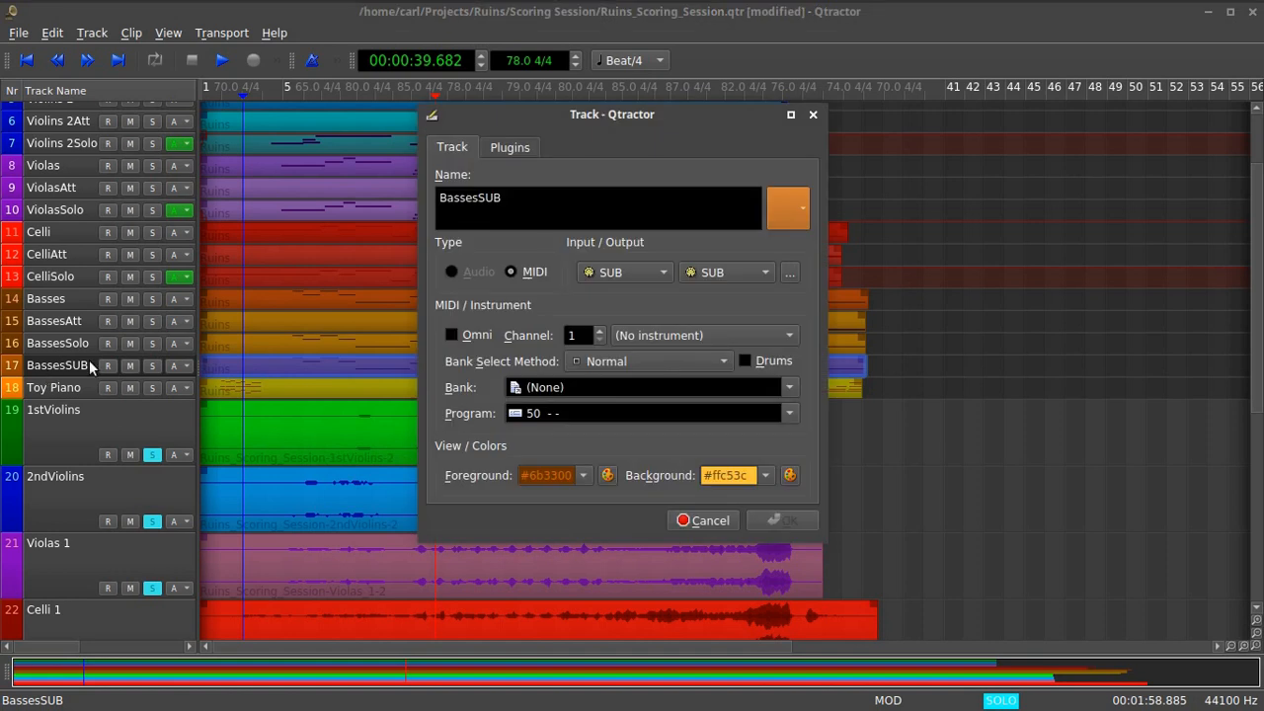
left_click(511, 150)
double_click(517, 179)
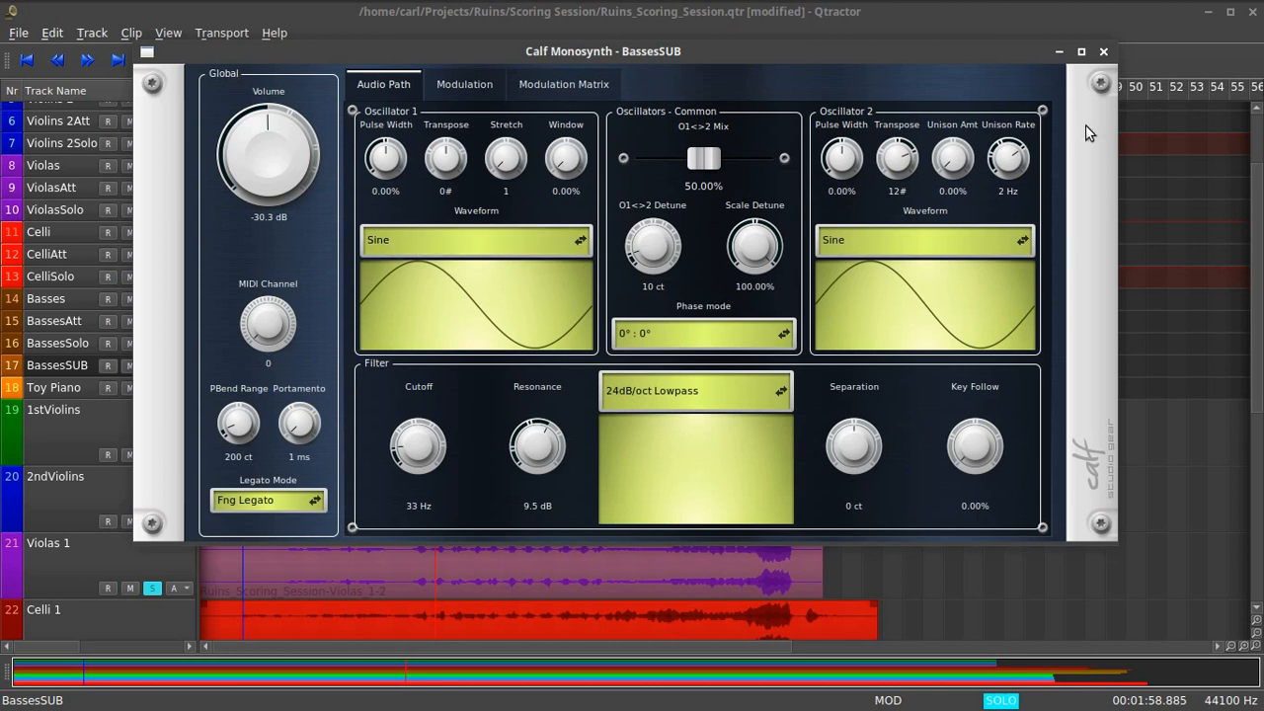
left_click(1103, 52)
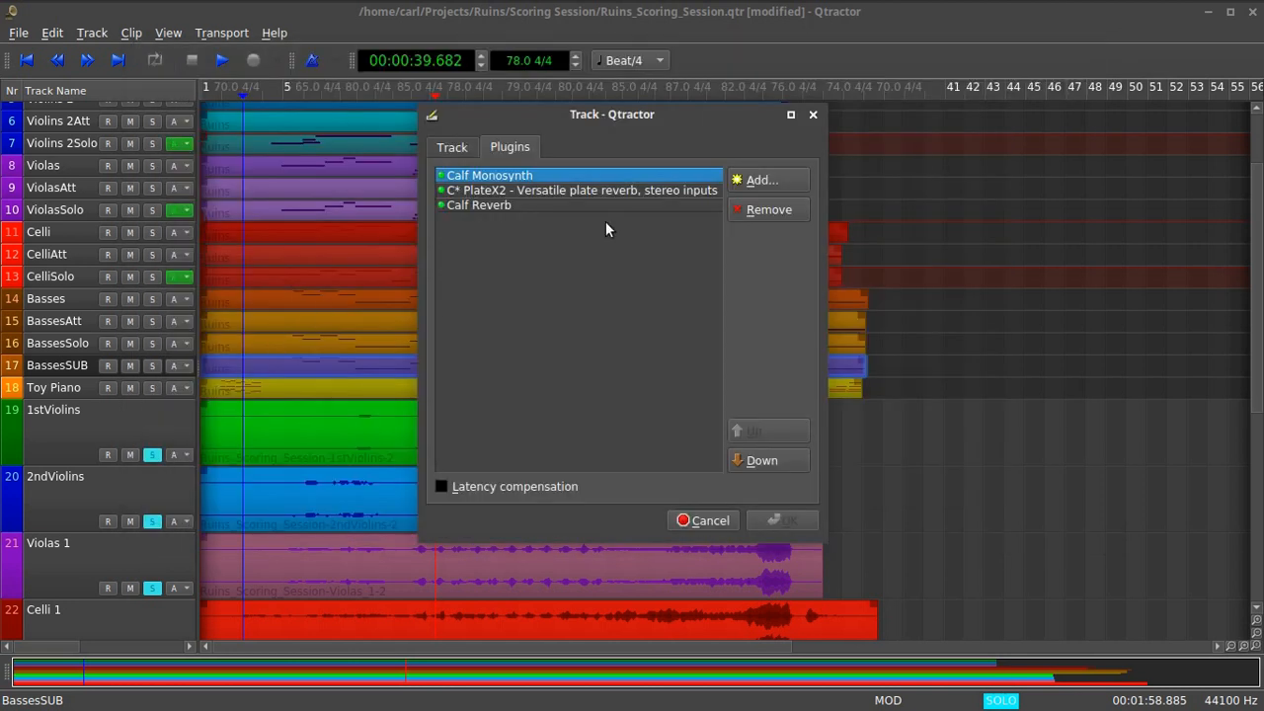
left_click(814, 116)
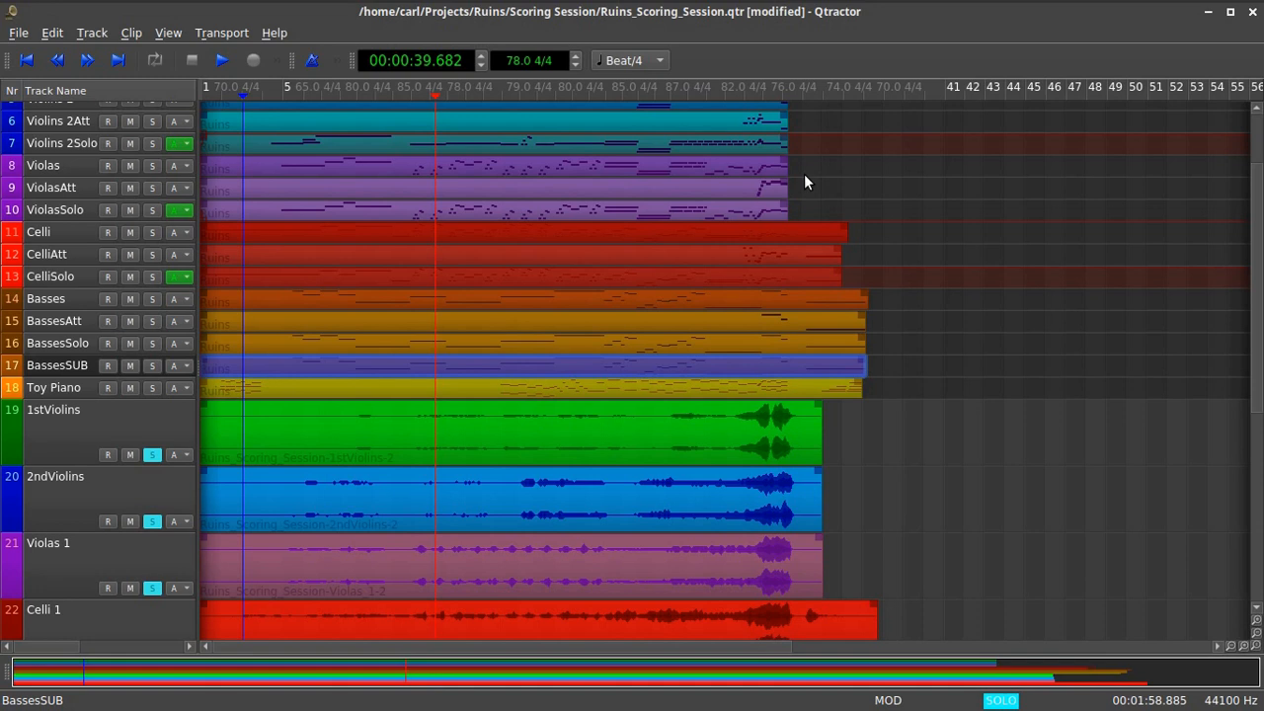
Examine the BassesSUB channel's plugins and volume in the mixer beside the neighbouring tracks, and close the mixer.
key("F9")
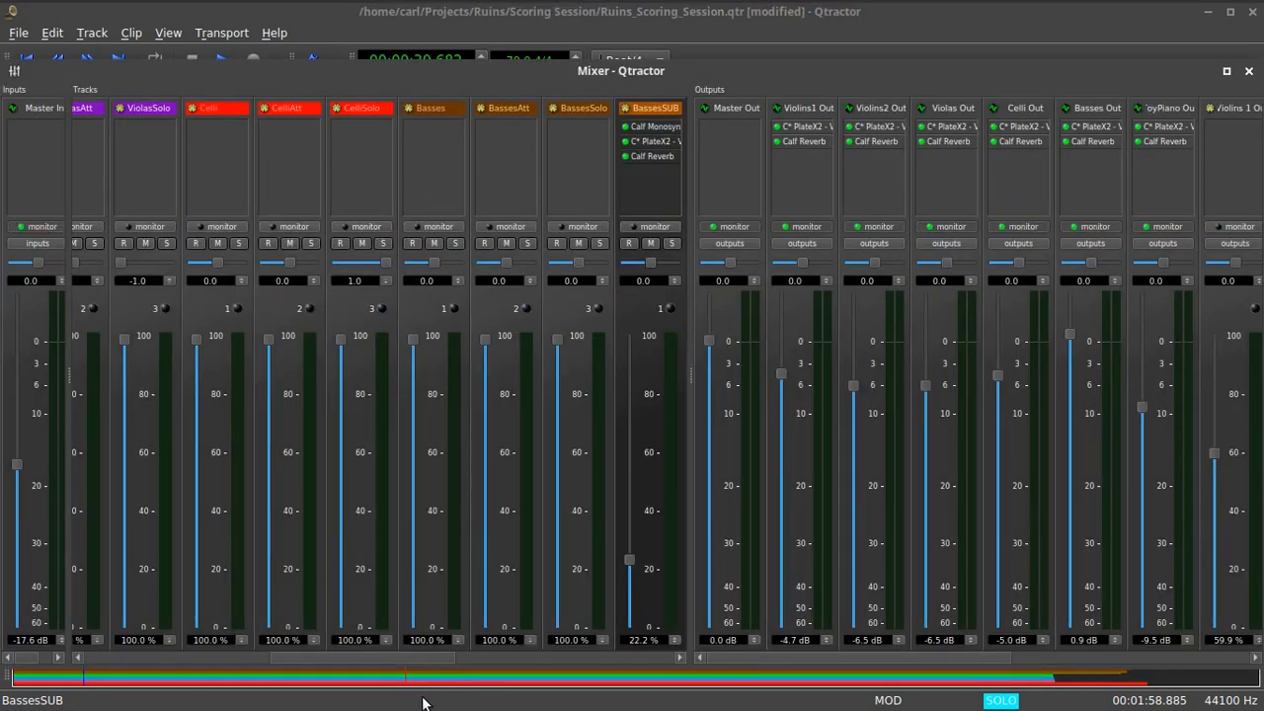
left_click_drag(447, 659, 524, 660)
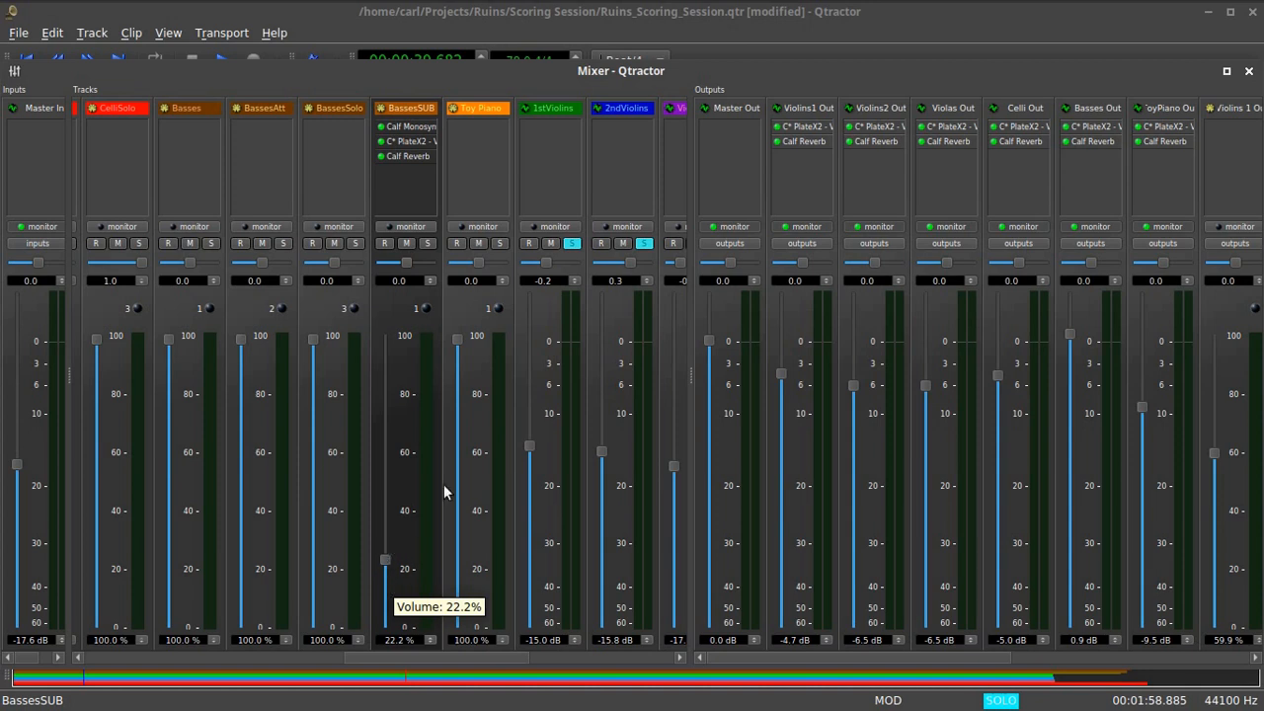
left_click(1249, 72)
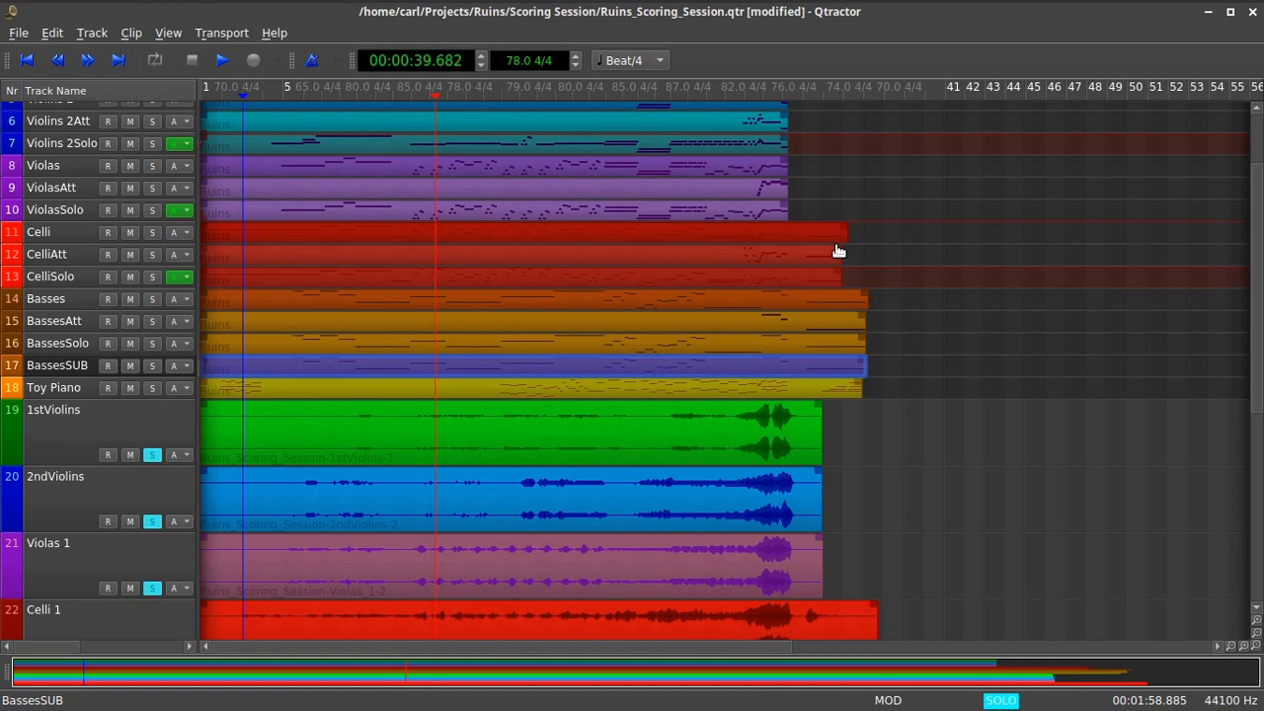
Compare the MIDI tracks with the rendered audio tracks across the session, from Violins 1 down to Ruins_MIX.
scroll(928, 296, "down", 5)
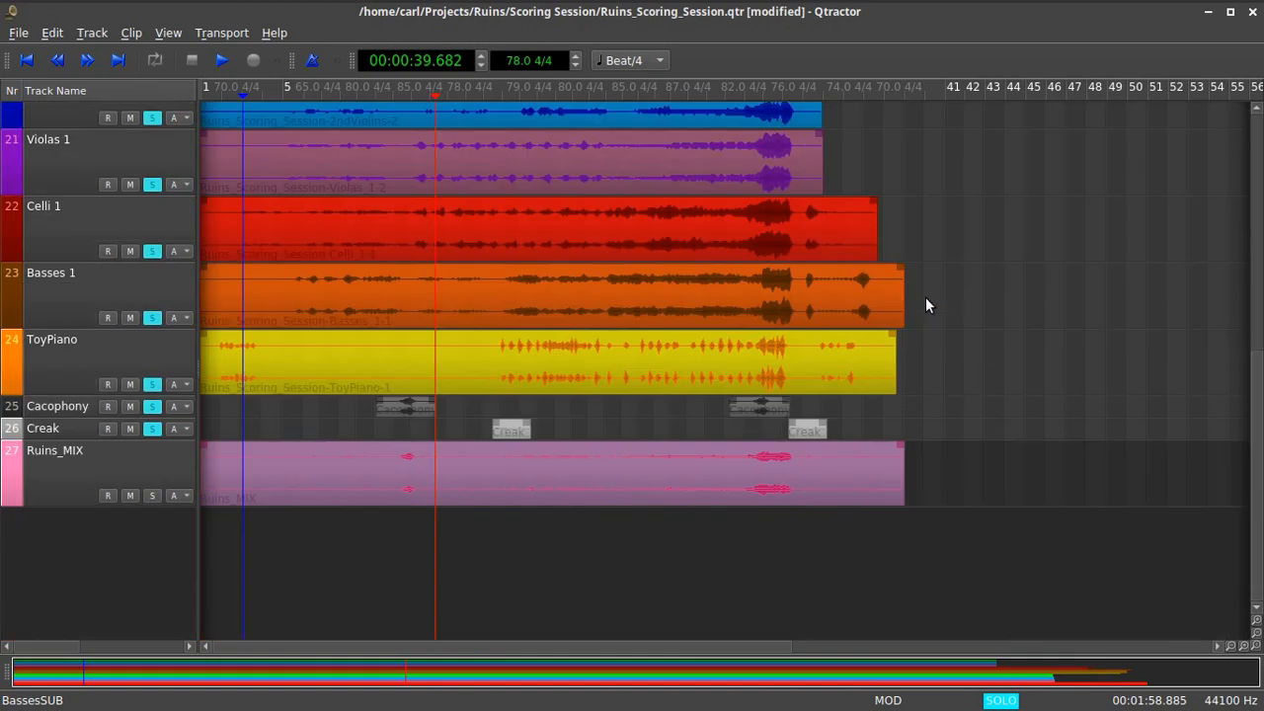
scroll(926, 298, "up", 6)
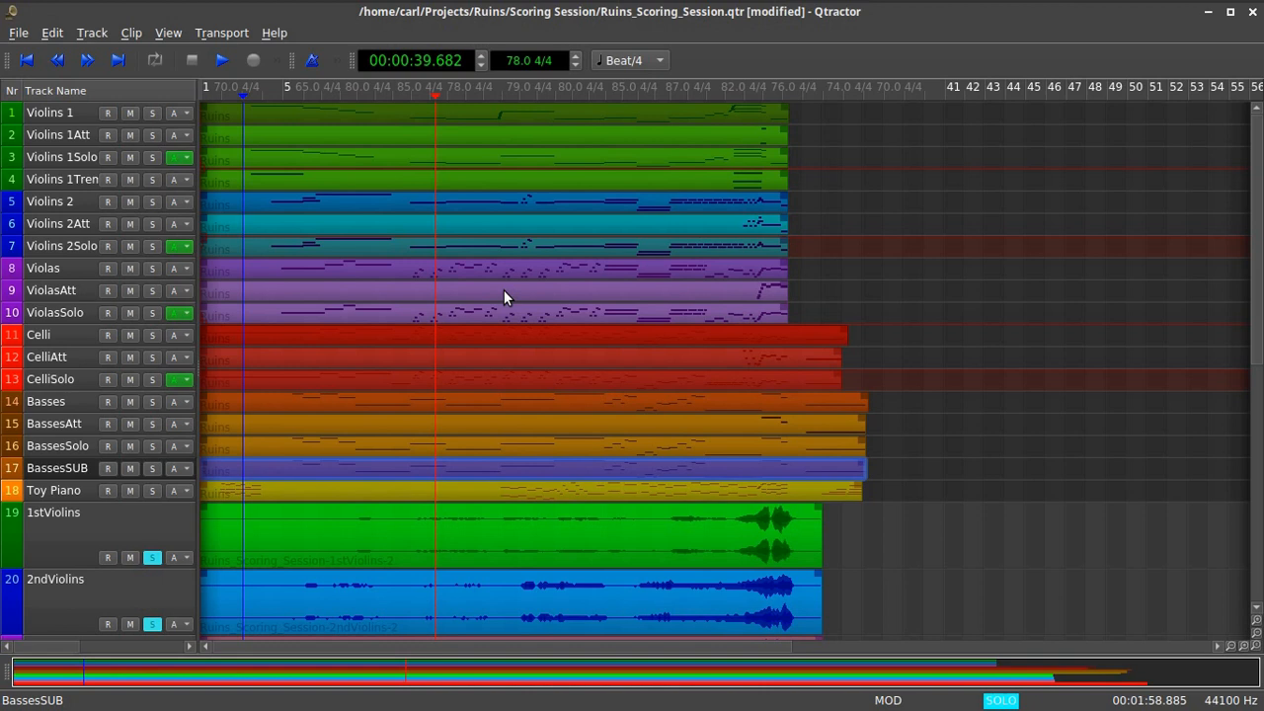
scroll(1039, 396, "down", 6)
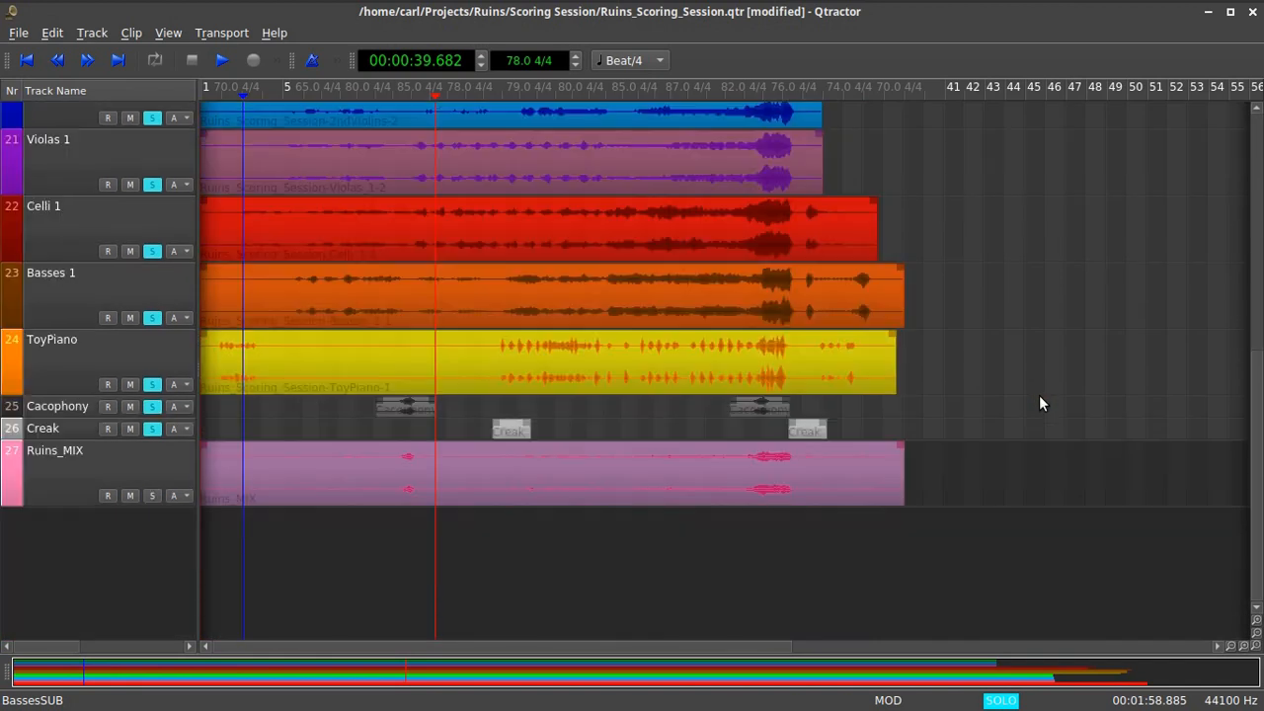
scroll(1040, 403, "up", 6)
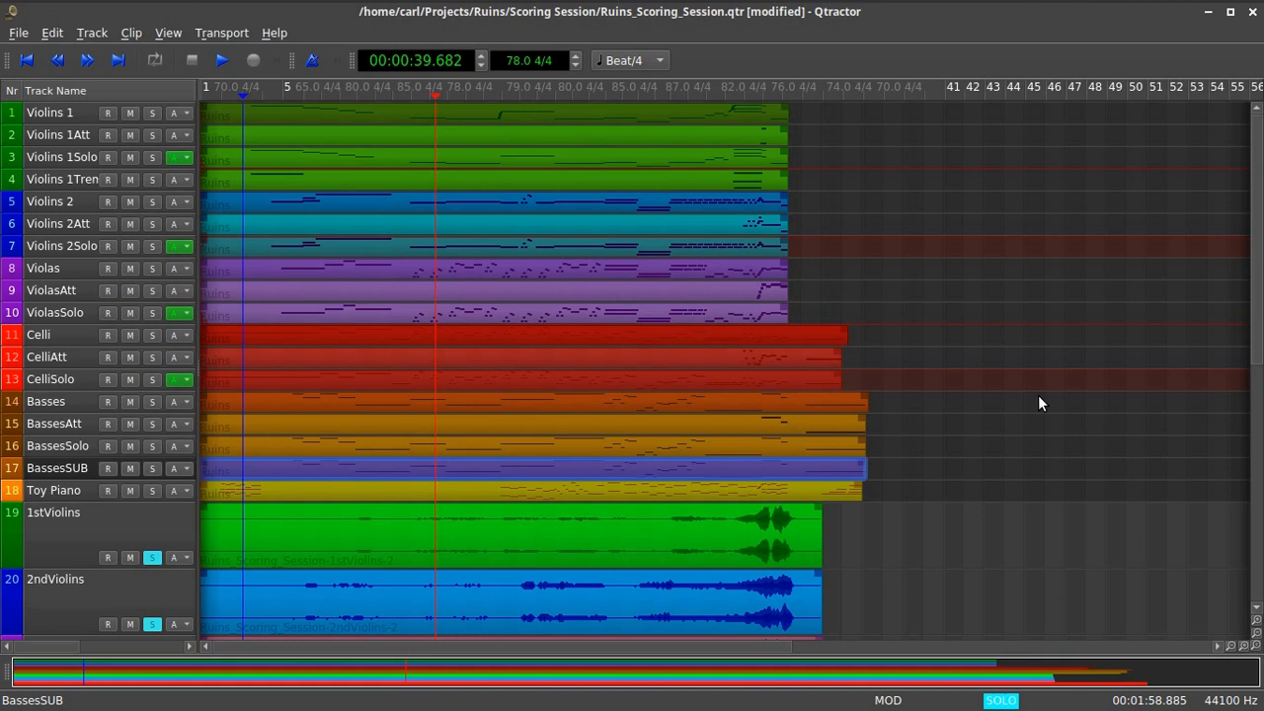
scroll(1038, 395, "down", 5)
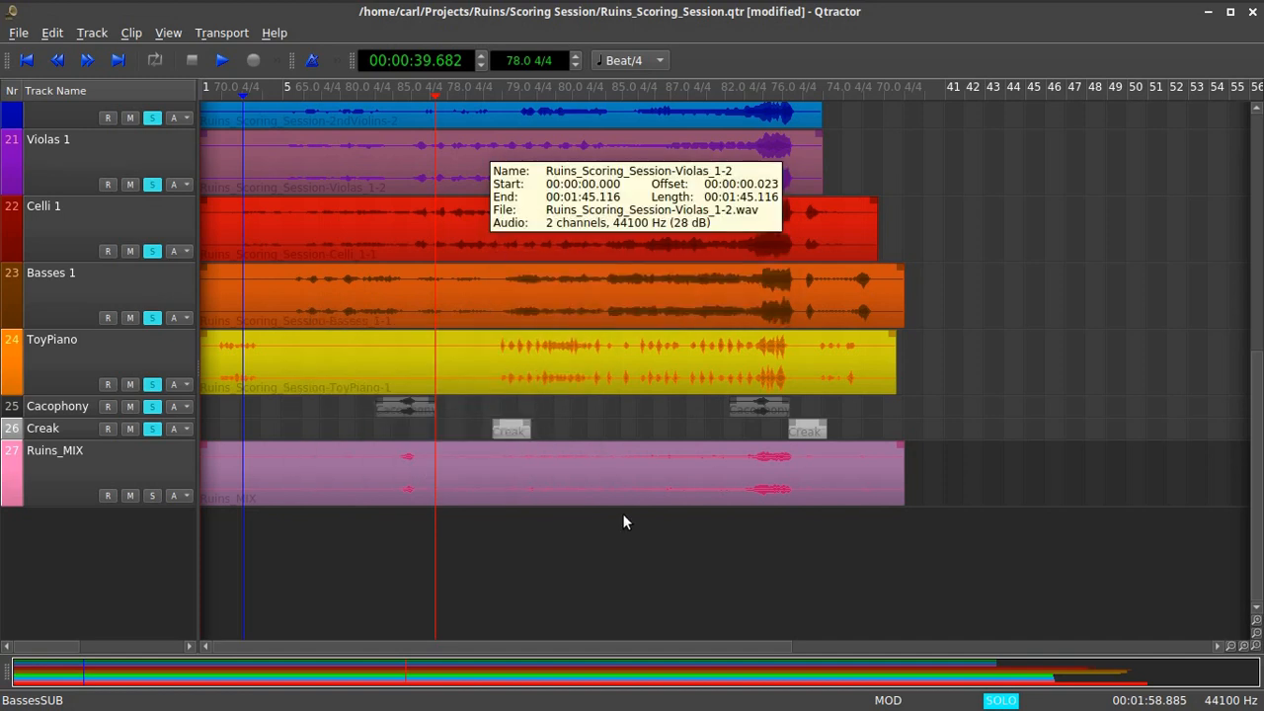
scroll(610, 416, "up", 3)
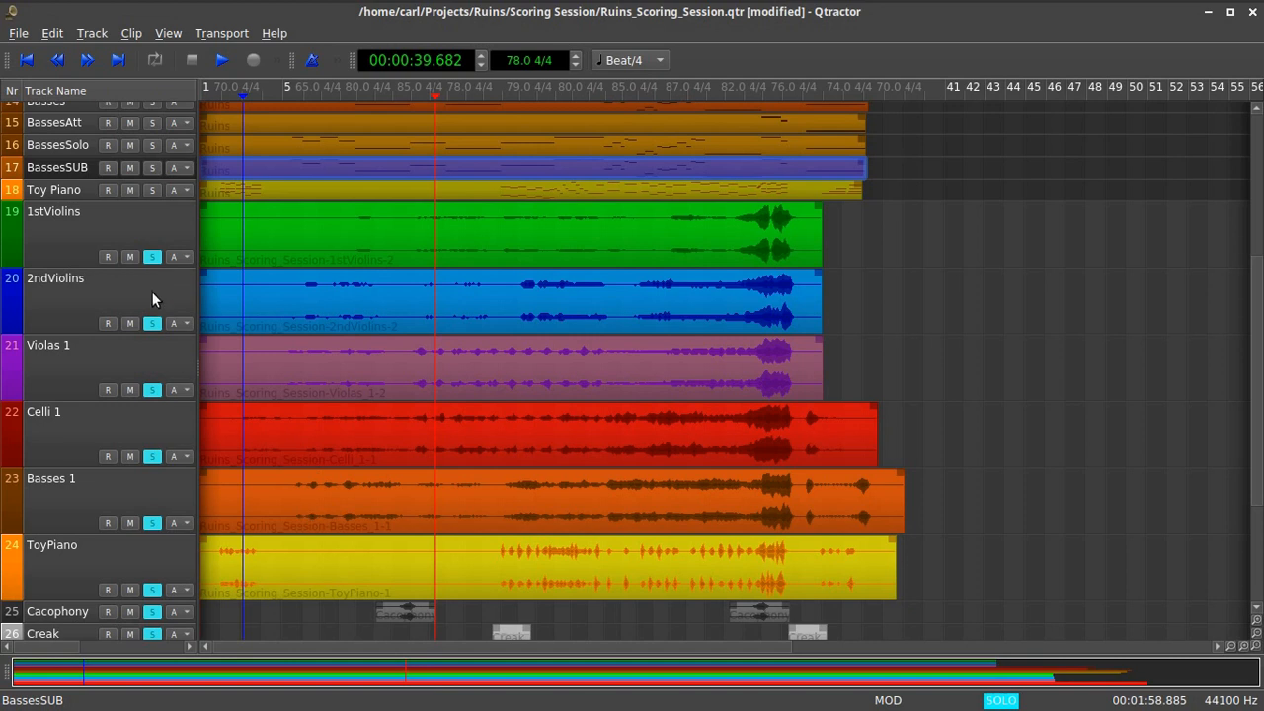
Set up an audio export of the whole session from the Master output with new tracks added, and dismiss it without exporting.
left_click(18, 32)
mouse_move(50, 35)
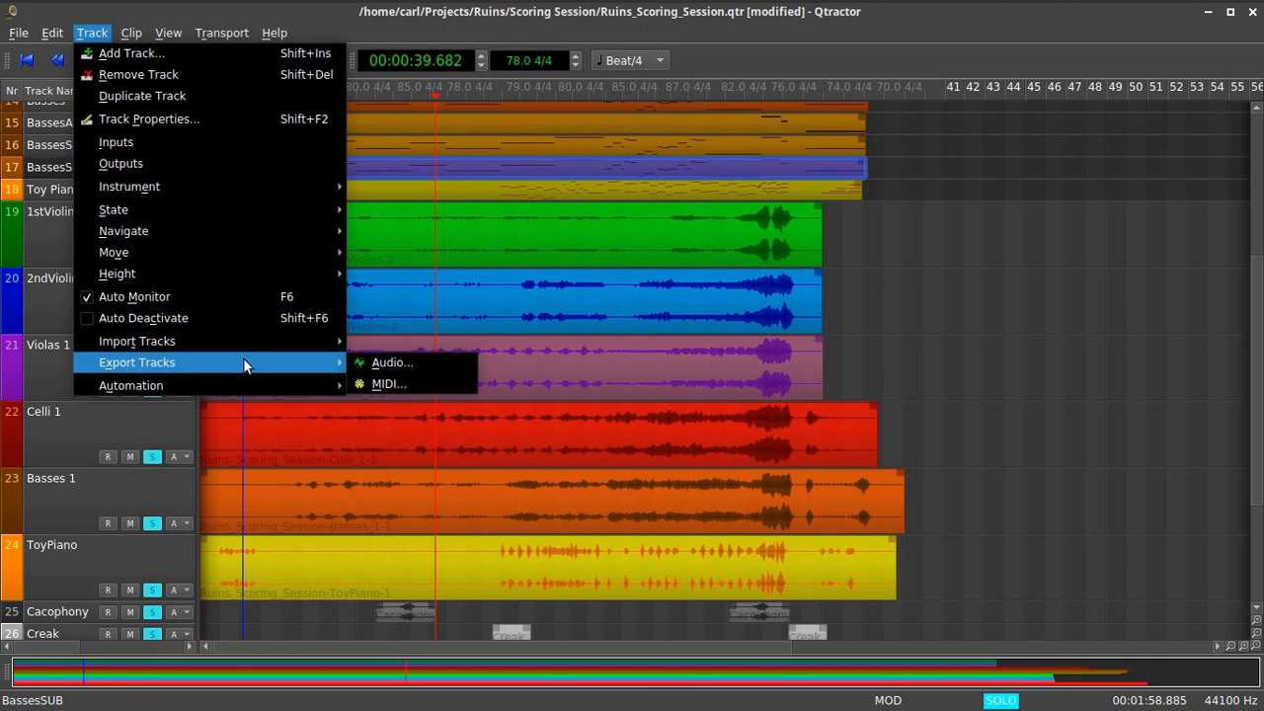
left_click(378, 364)
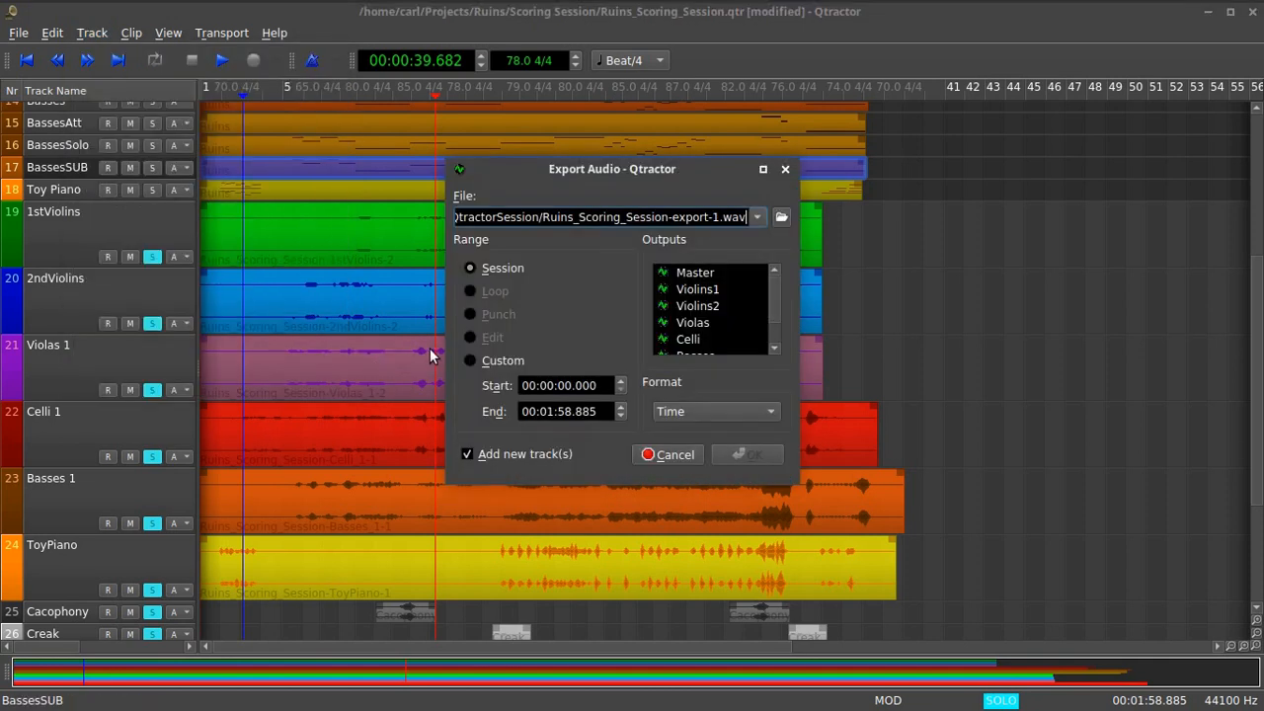
left_click(702, 279)
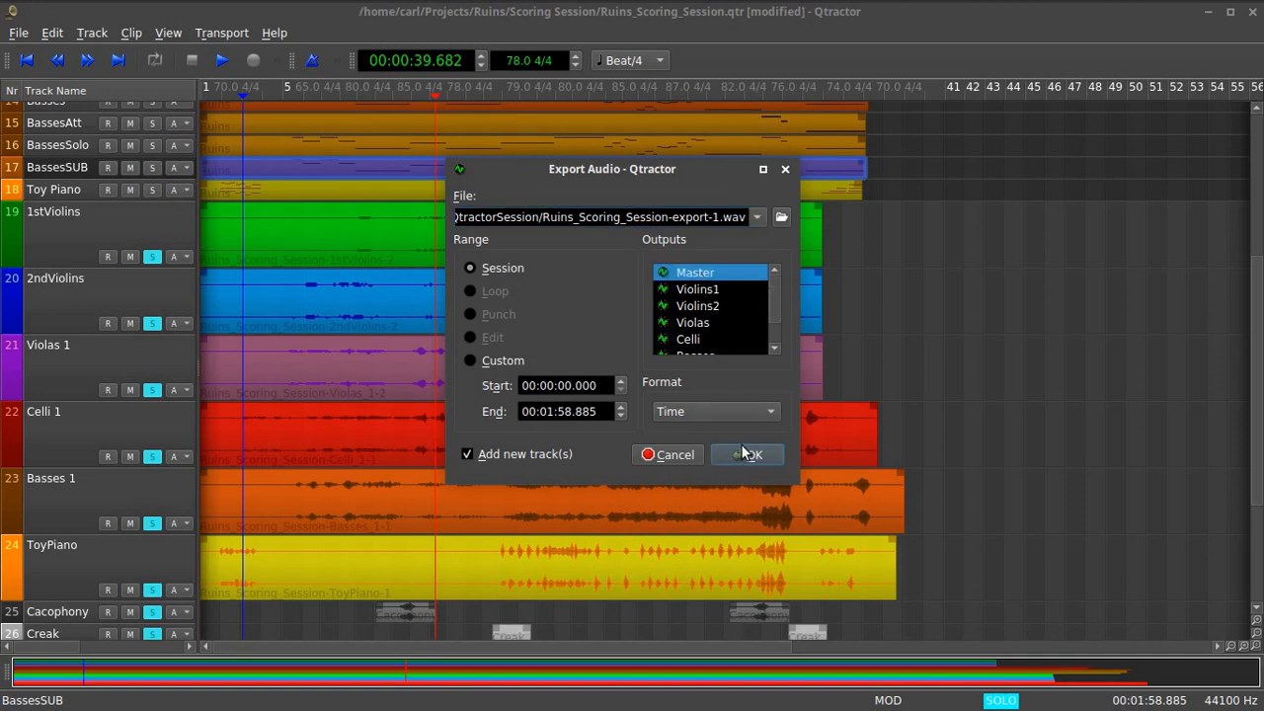
left_click(786, 170)
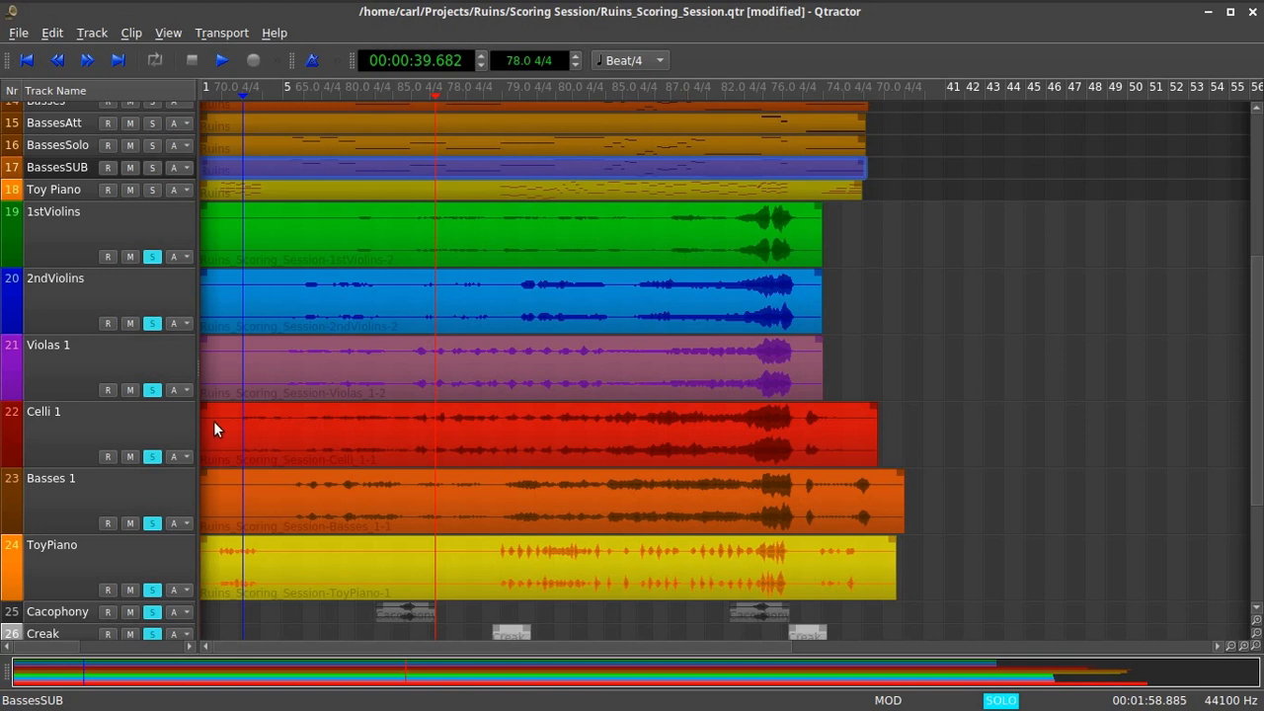
Normalize the Ruins_MIX audio clip.
scroll(909, 386, "down", 3)
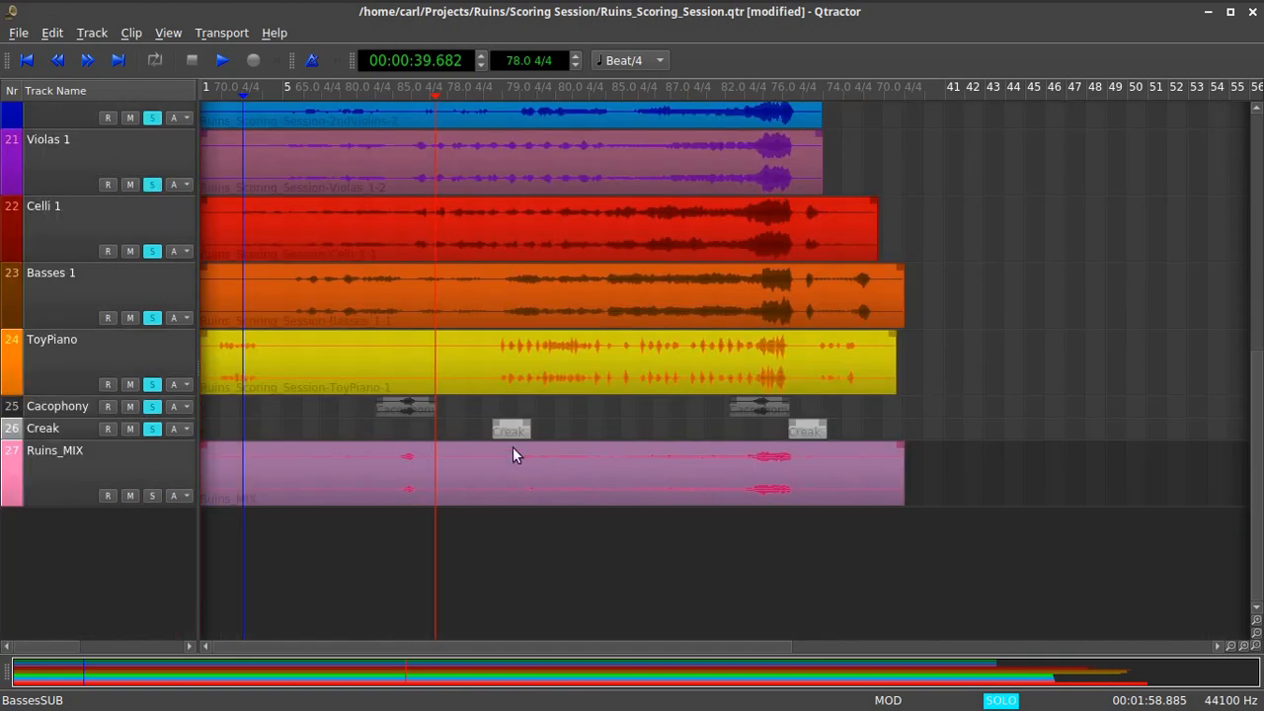
left_click(660, 482)
right_click(660, 482)
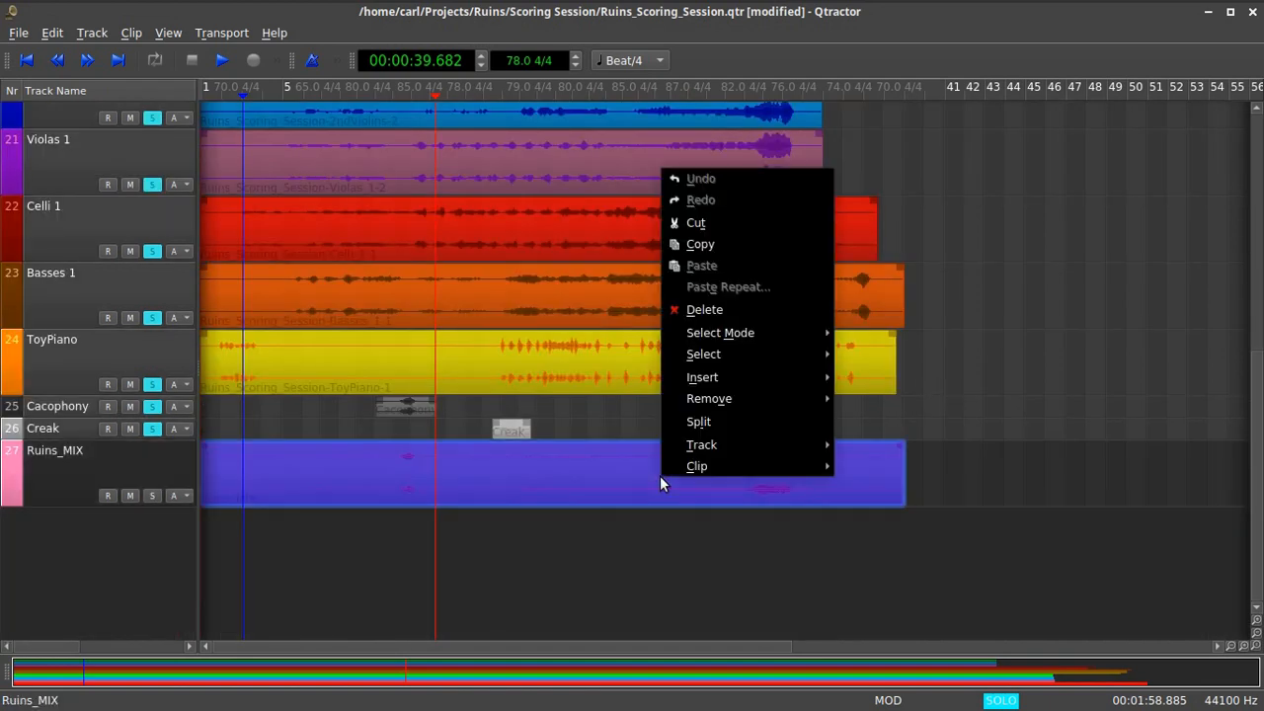
mouse_move(729, 464)
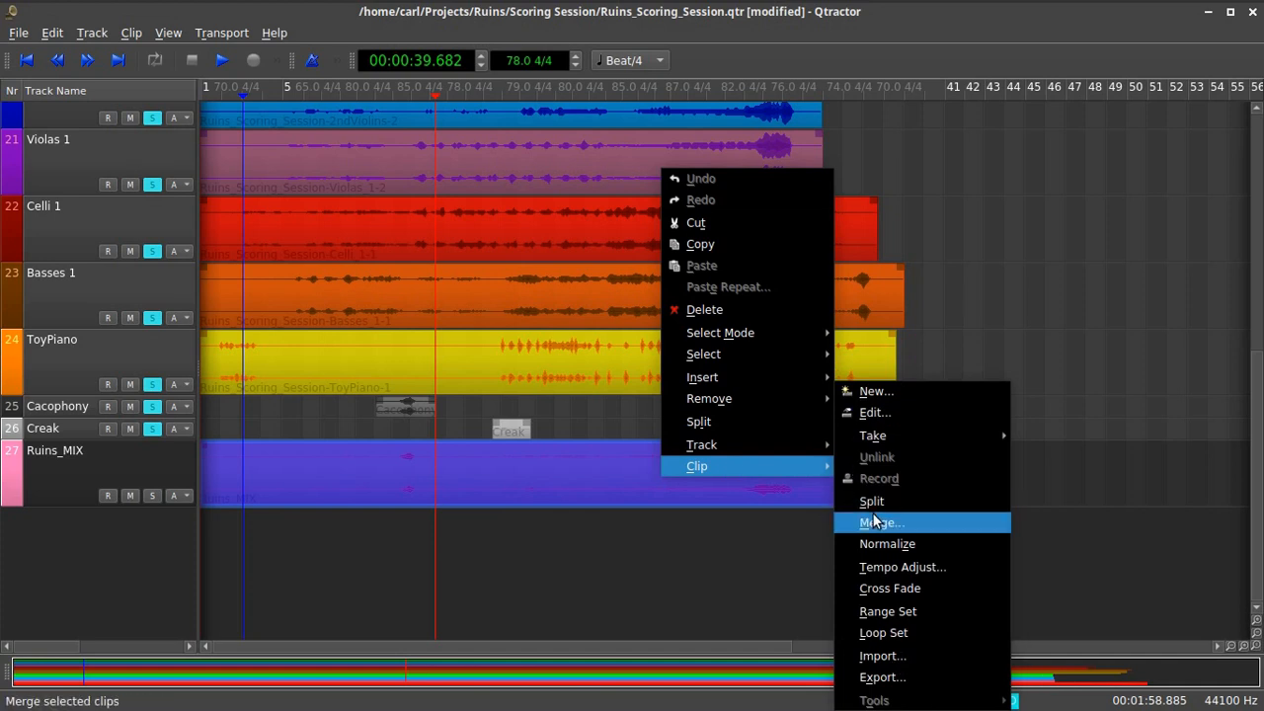
left_click(884, 544)
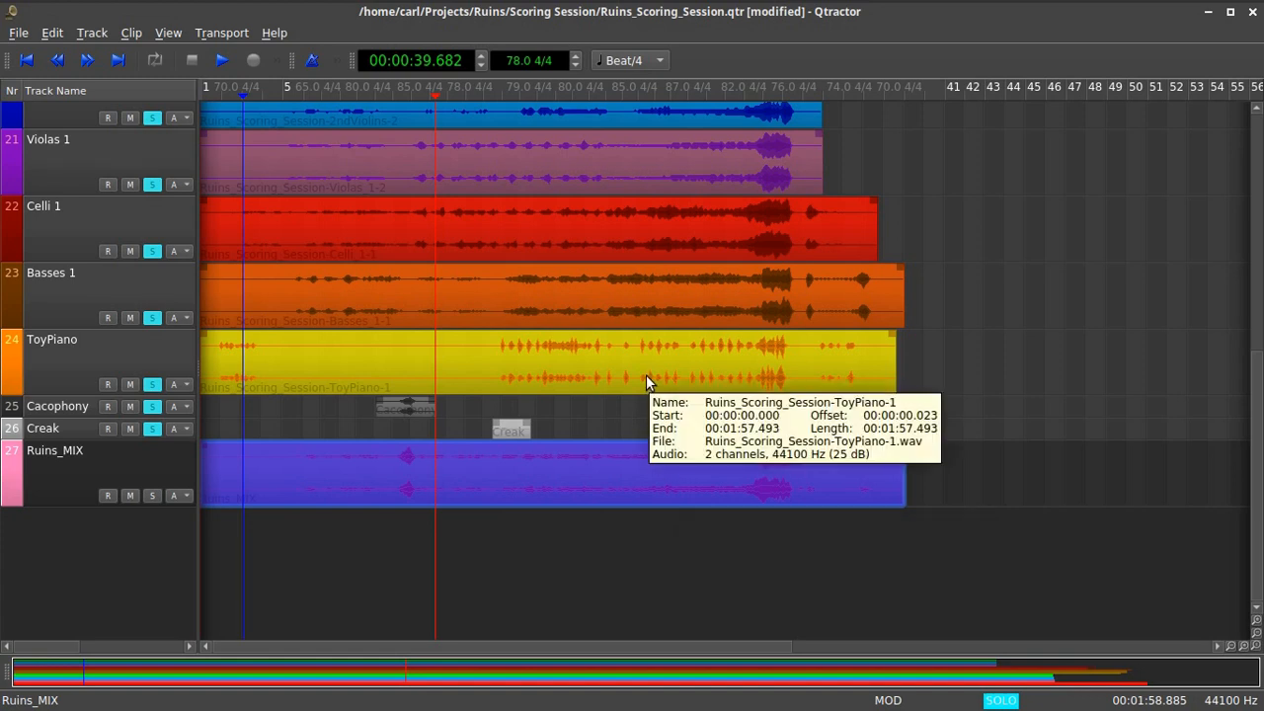
Review the MIDI and rendered audio tracks, examine the audio track and output bus levels in the mixer, and close the mixer.
scroll(961, 408, "up", 10)
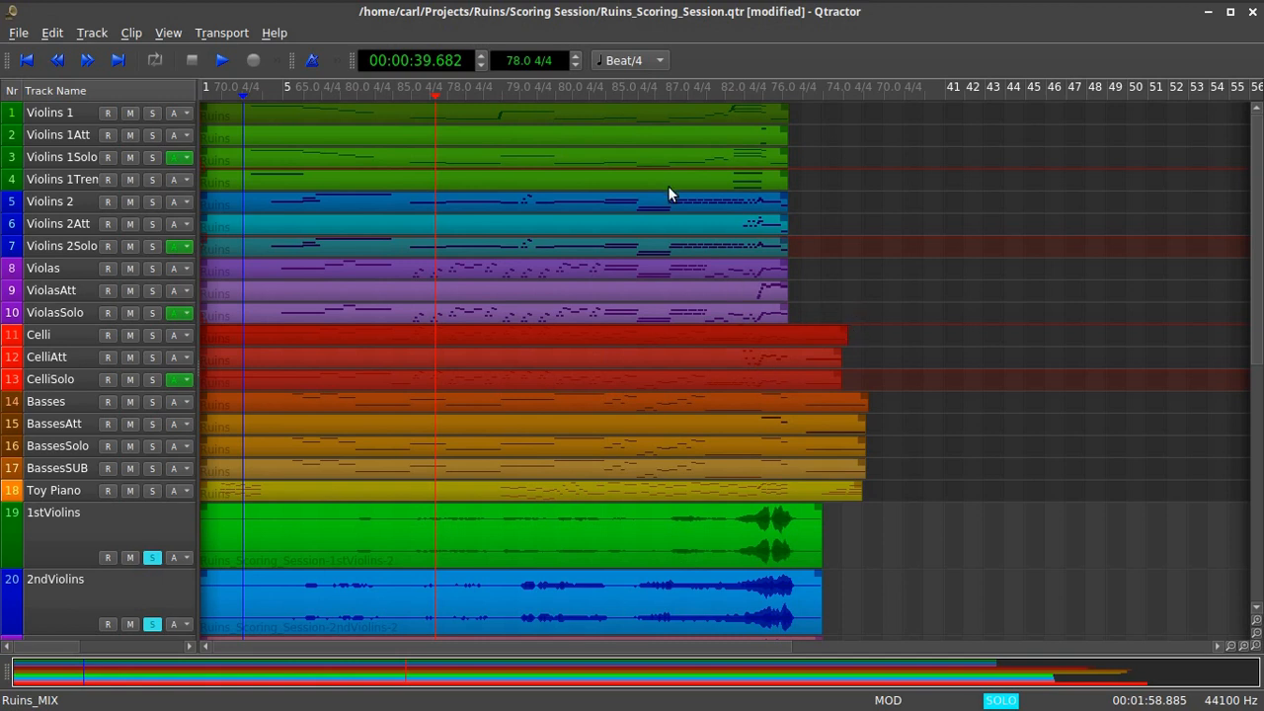
scroll(775, 336, "down", 10)
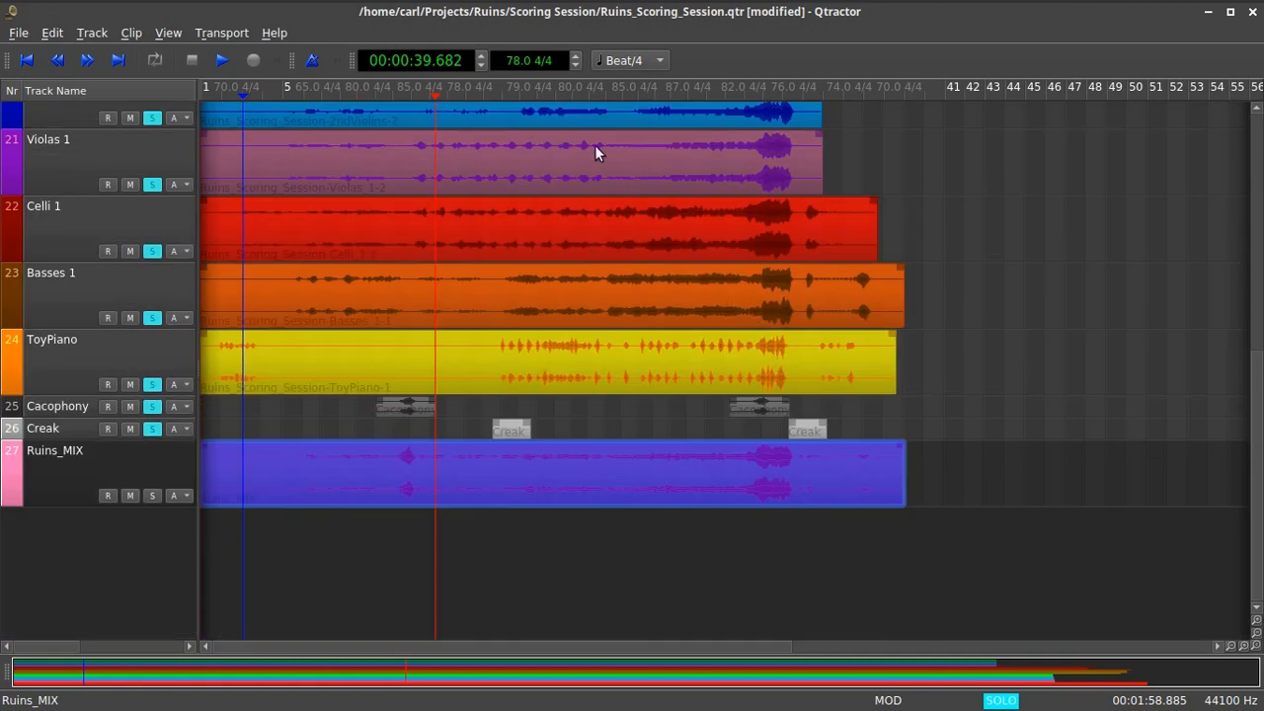
scroll(721, 288, "up", 4)
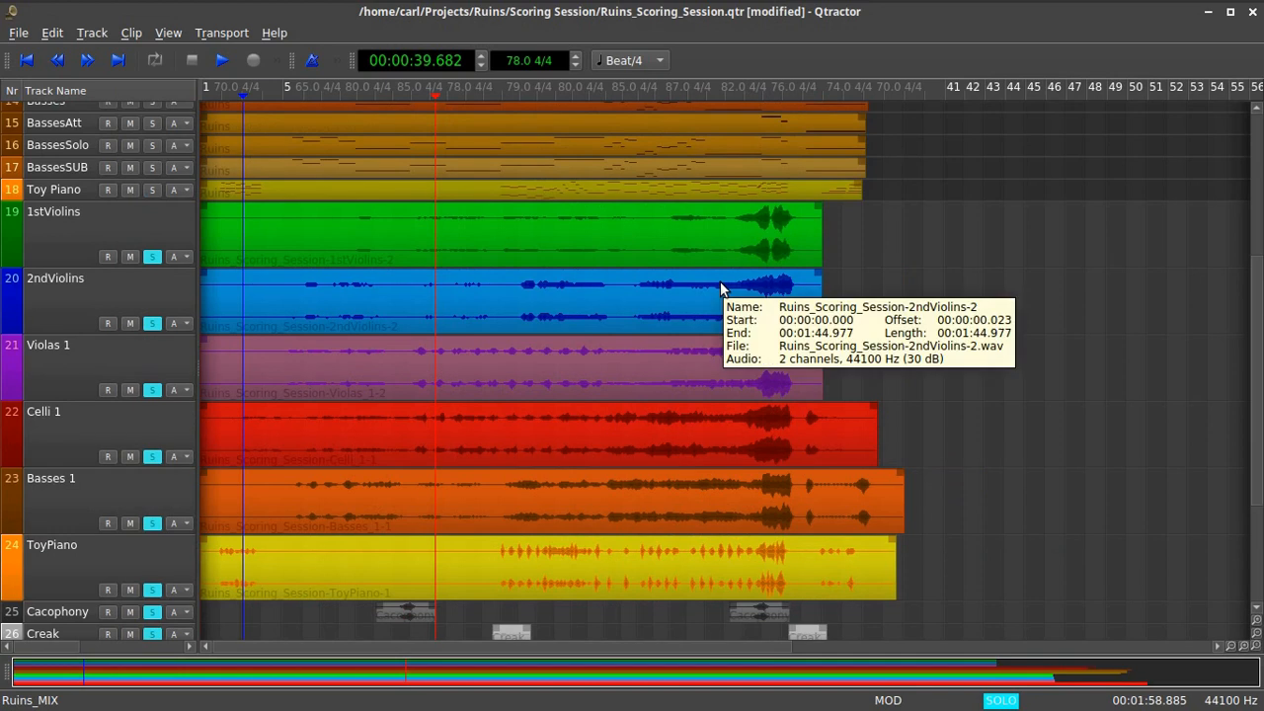
key("F9")
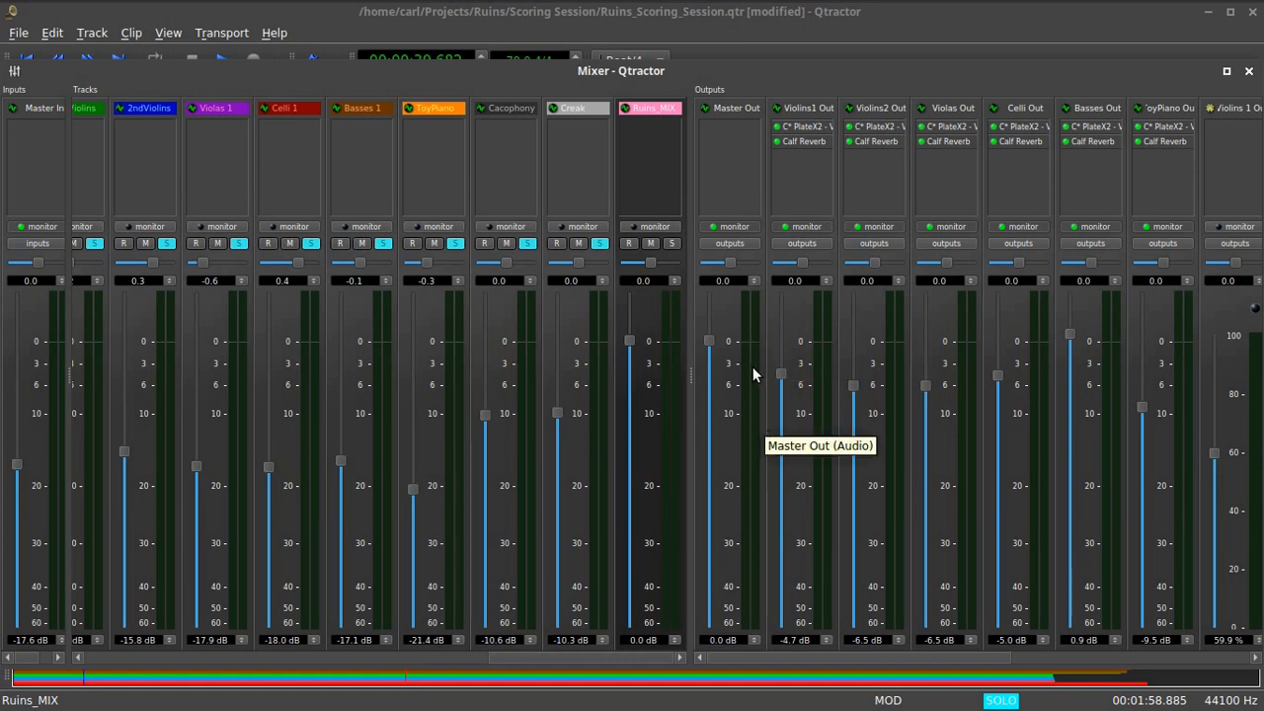
left_click(1249, 72)
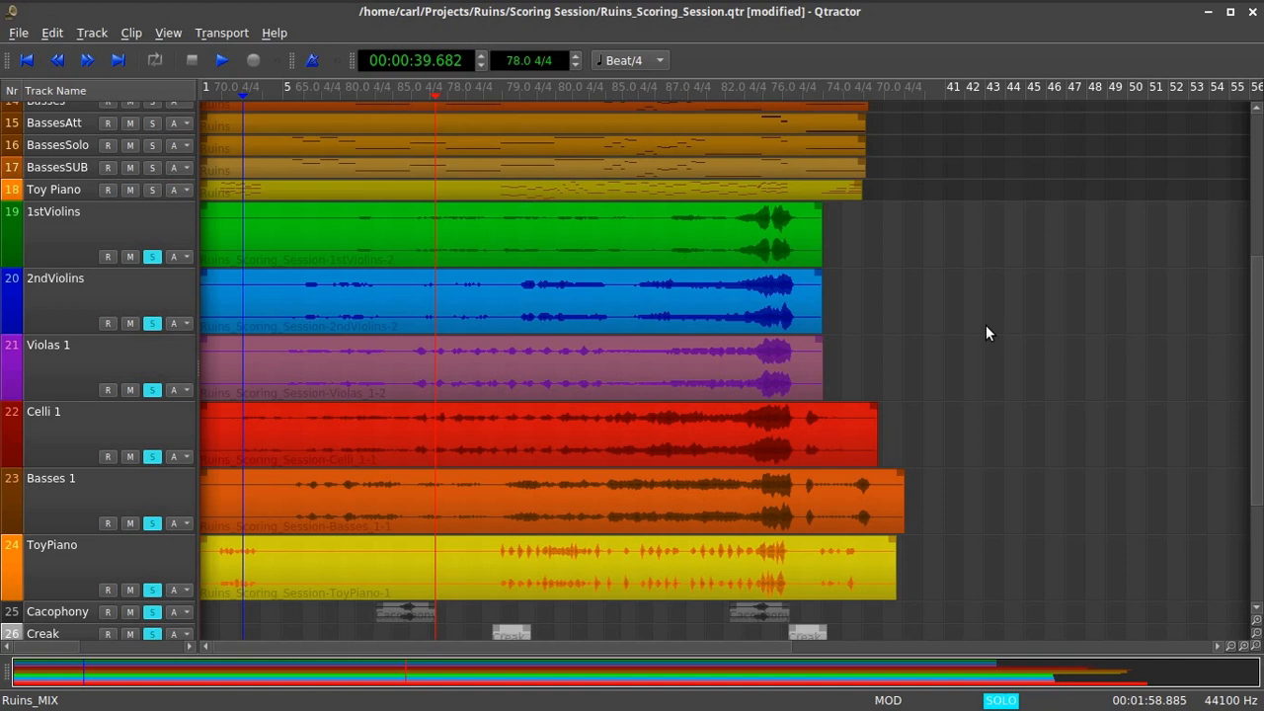
scroll(986, 349, "up", 5)
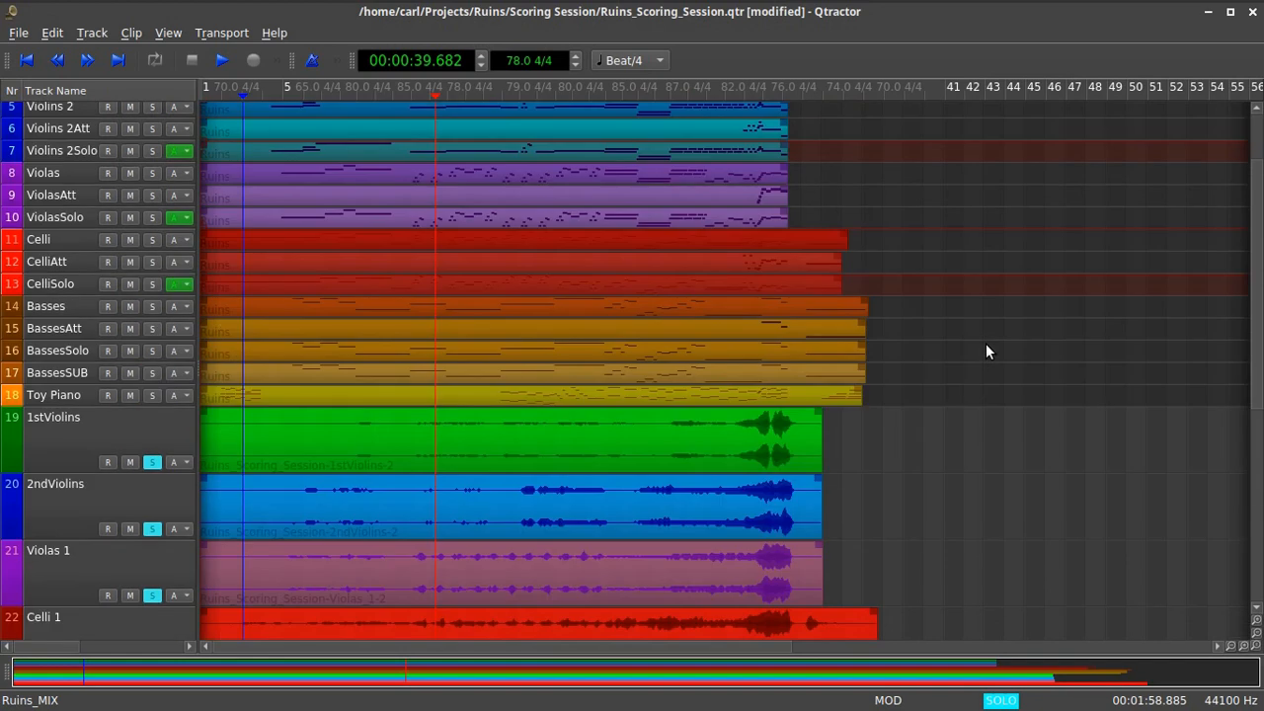